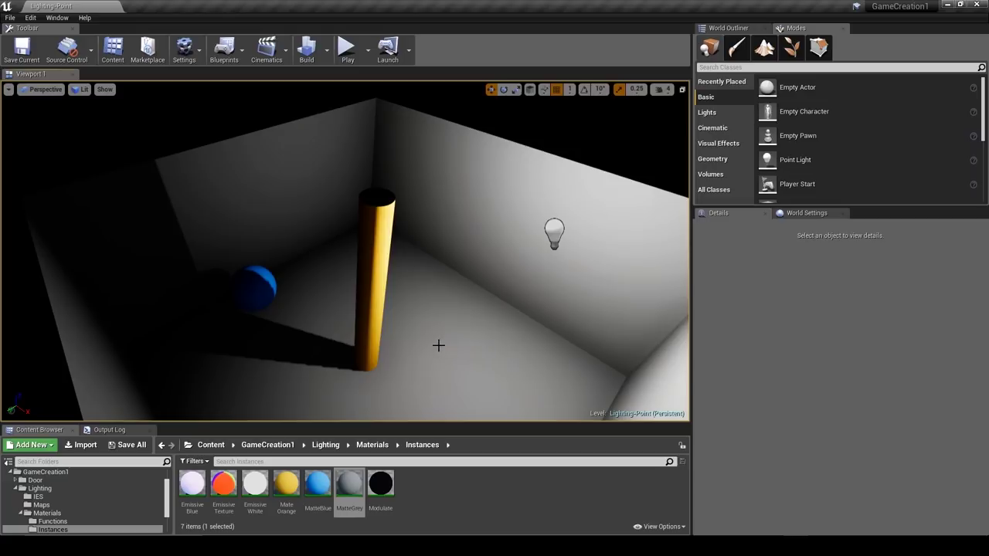
# List the available light types among the placeable classes.
pyautogui.moveTo(450, 356)
pyautogui.mouseDown(button='right')
pyautogui.moveTo(454, 374)
pyautogui.moveTo(462, 366)
pyautogui.mouseUp(button='right')
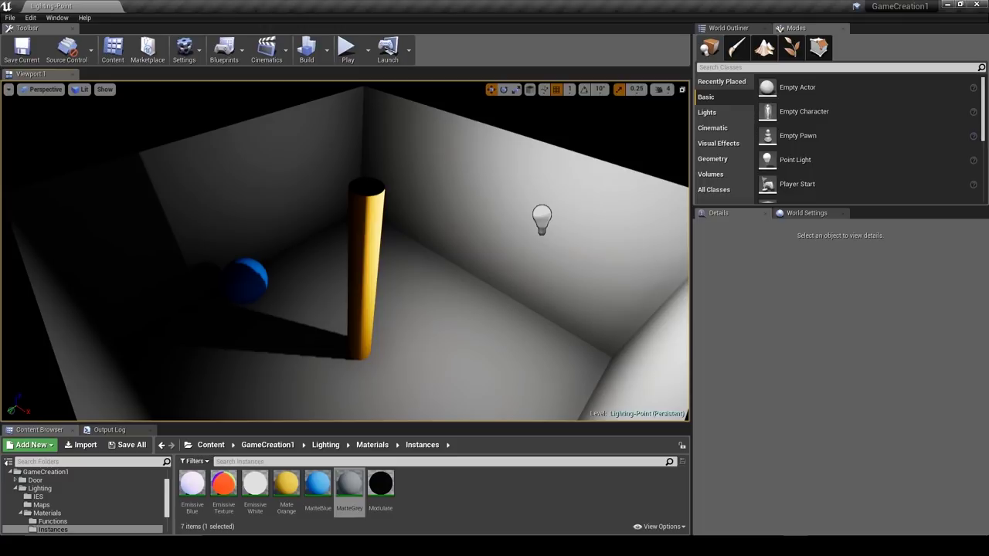
pyautogui.moveTo(468, 295)
pyautogui.mouseDown(button='right')
pyautogui.moveTo(525, 328)
pyautogui.moveTo(467, 295)
pyautogui.mouseUp(button='right')
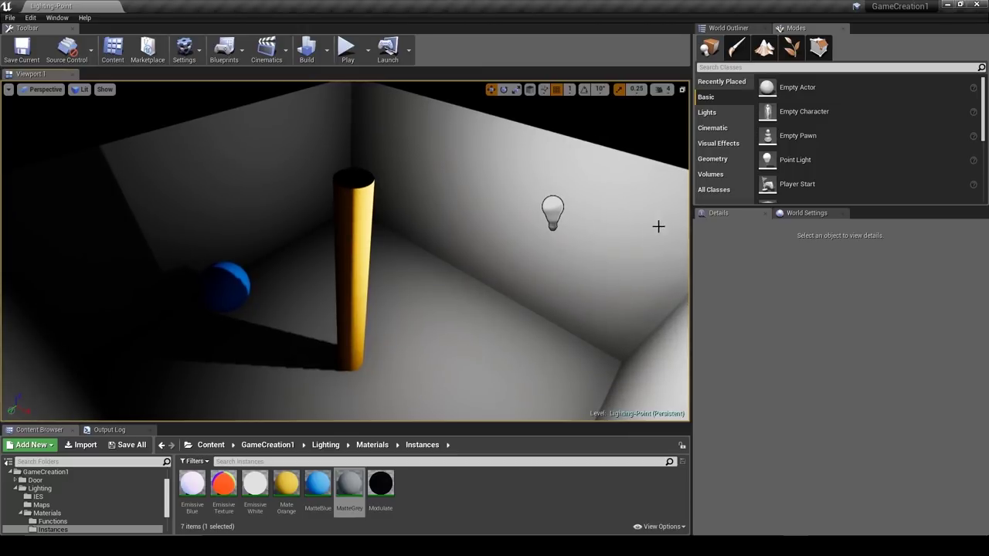
pyautogui.click(708, 115)
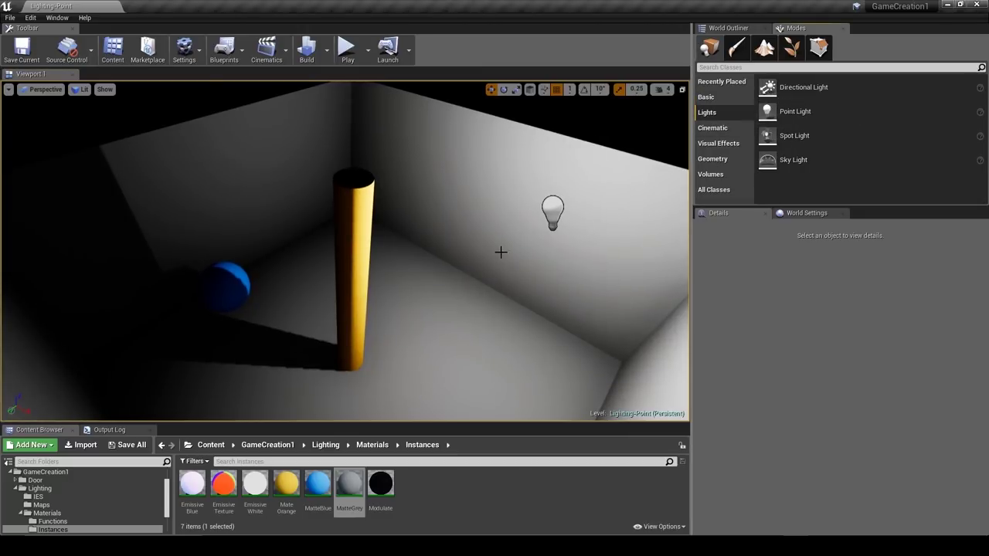
pyautogui.moveTo(501, 251); pyautogui.dragTo(501, 251, button='right')
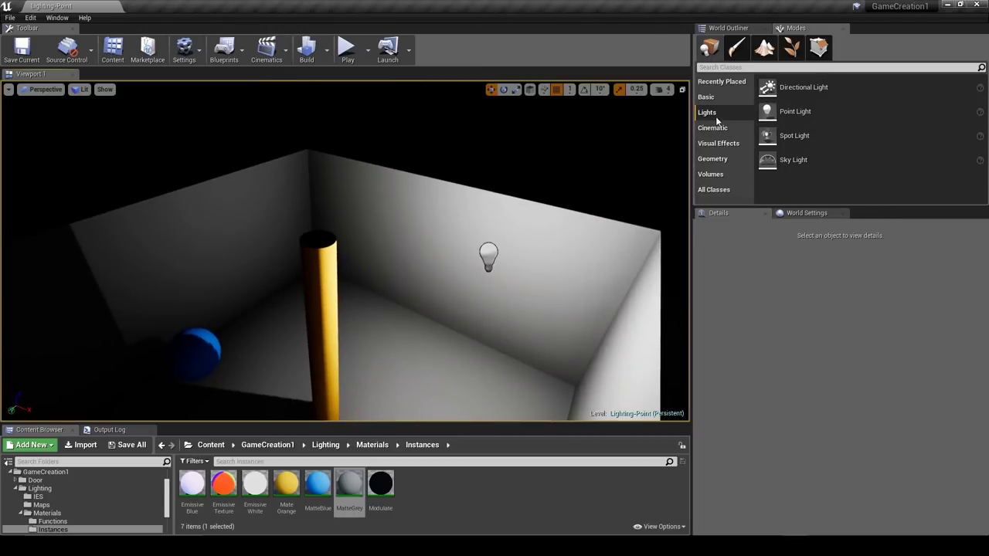
# Search the placeable classes for "spot" and then "point", and clear the search.
pyautogui.click(746, 68)
pyautogui.write('spot')
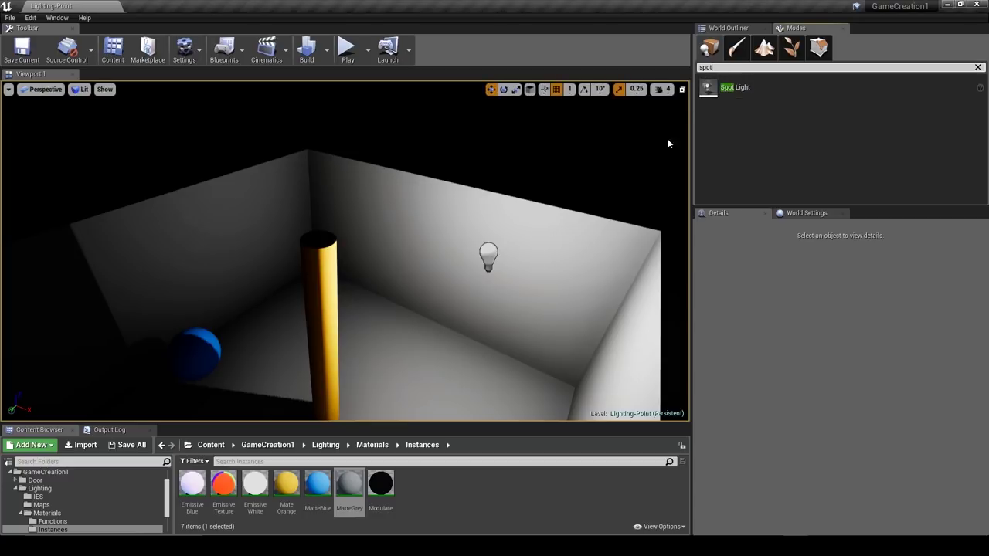
pyautogui.press('BackSpace')
pyautogui.press('BackSpace')
pyautogui.press('BackSpace')
pyautogui.press('BackSpace')
pyautogui.write('point')
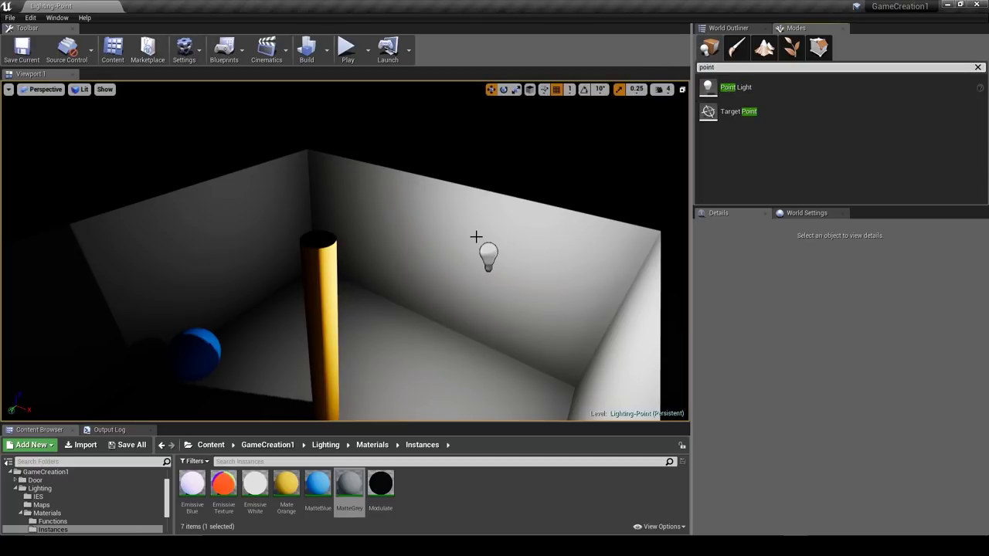
pyautogui.click(979, 67)
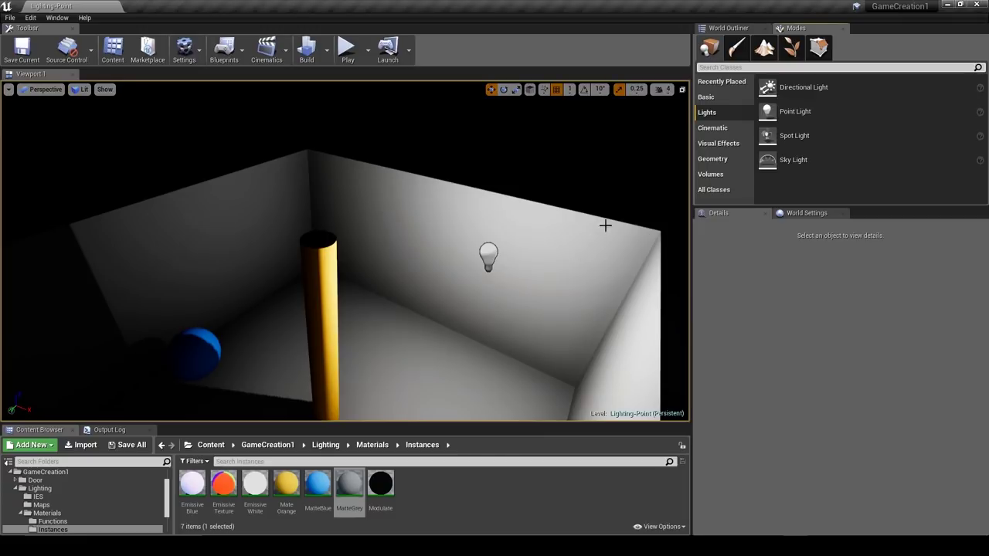
# Select the point light in the room and check the quality levels offered for building the lighting.
pyautogui.click(488, 262)
pyautogui.moveTo(488, 261); pyautogui.dragTo(479, 291, button='right')
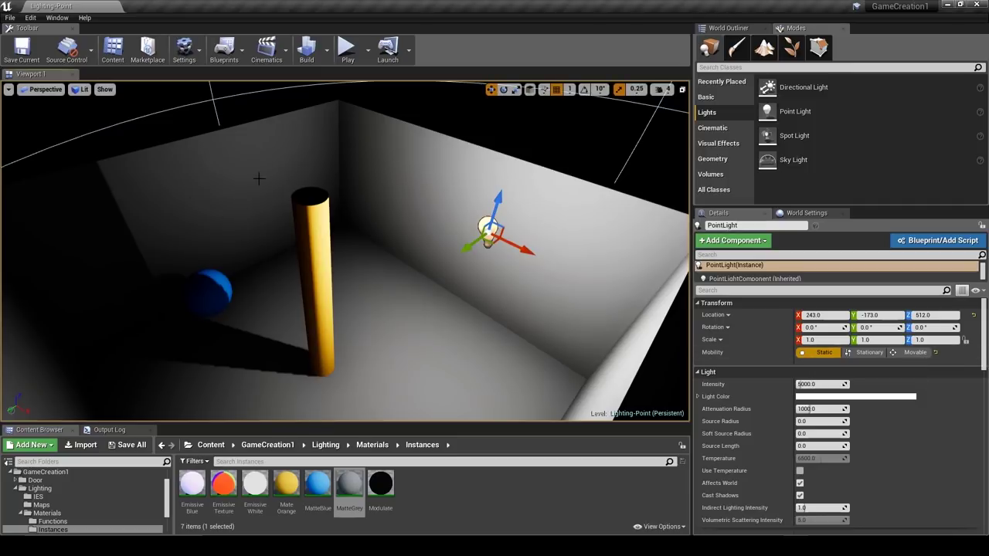
pyautogui.click(327, 49)
pyautogui.moveTo(417, 90)
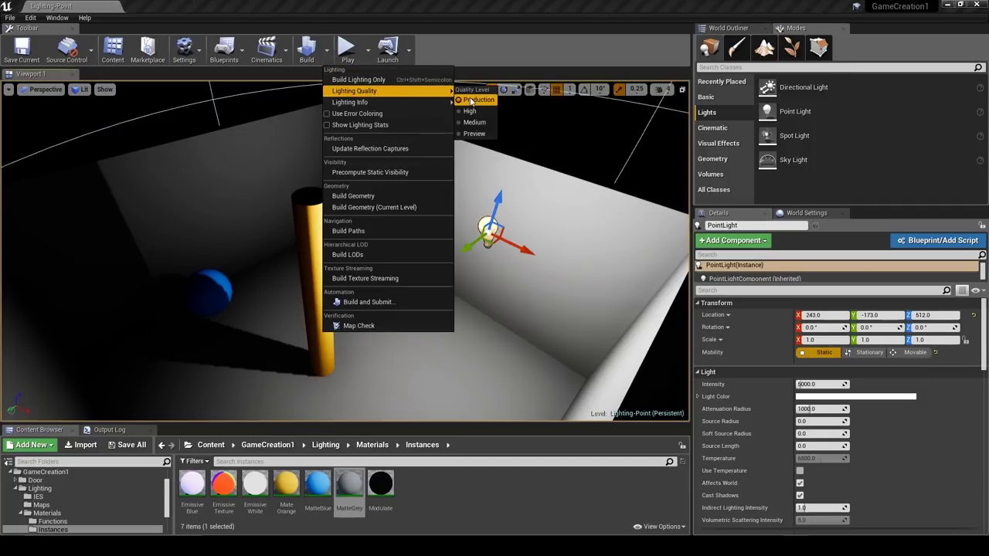
pyautogui.click(508, 53)
# Inspect the shadow edge on the blue sphere up close and return the view to the selected point light.
pyautogui.moveTo(402, 224); pyautogui.dragTo(286, 232, button='right')
pyautogui.press('w')
pyautogui.press('d')
pyautogui.press('w')
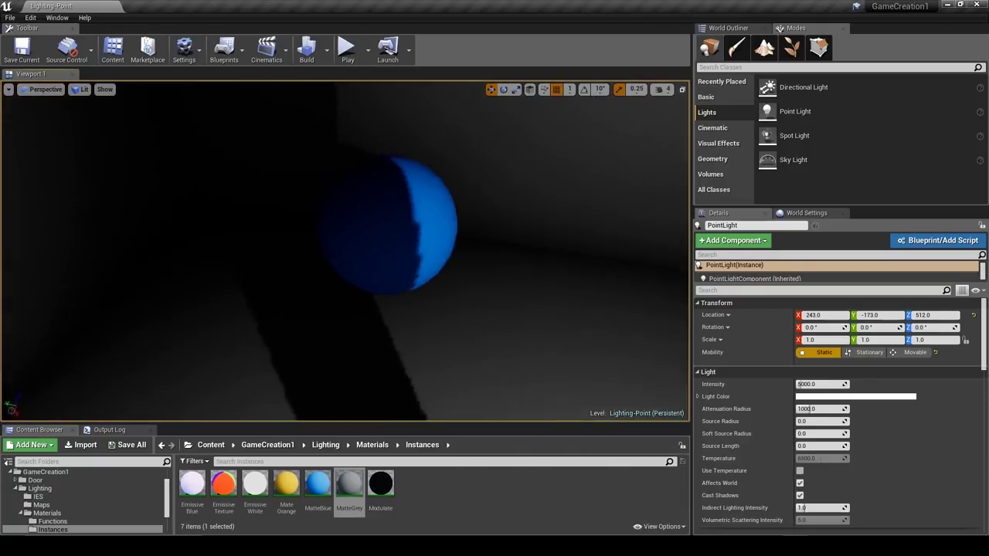
pyautogui.press('f')
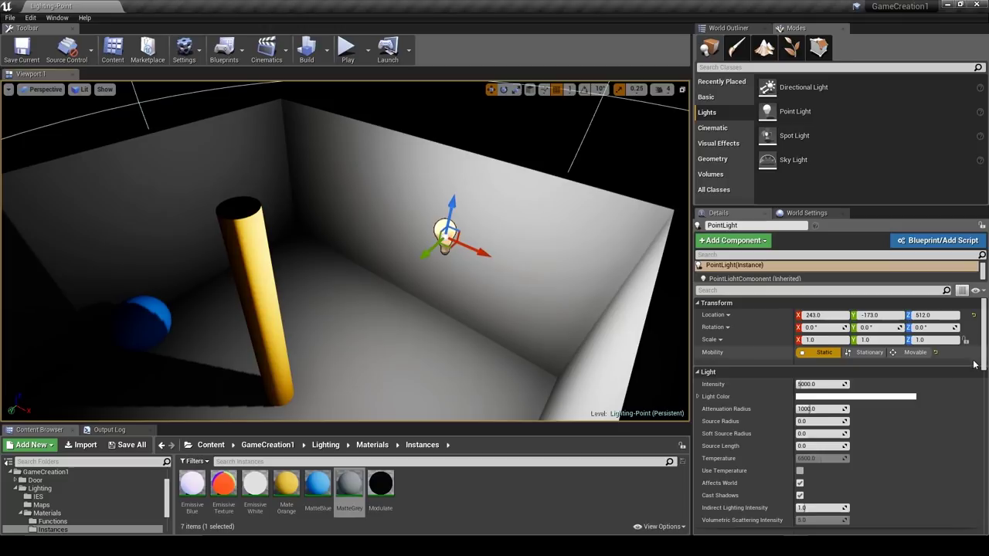
# Examine how the point light illuminates the column, sphere and walls from several angles.
pyautogui.moveTo(481, 319); pyautogui.dragTo(439, 276, button='right')
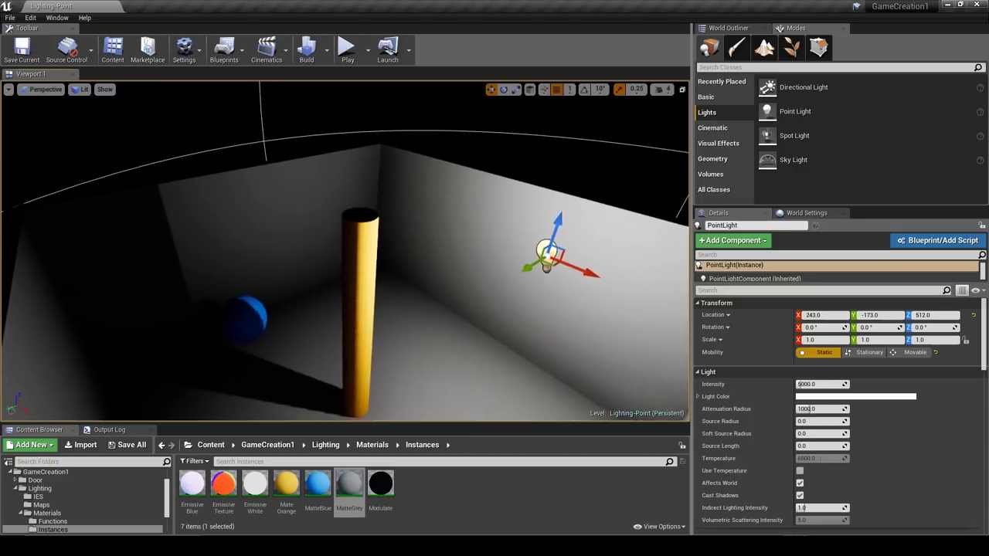
pyautogui.keyDown('alt'); pyautogui.moveTo(510, 313); pyautogui.dragTo(479, 312); pyautogui.keyUp('alt')
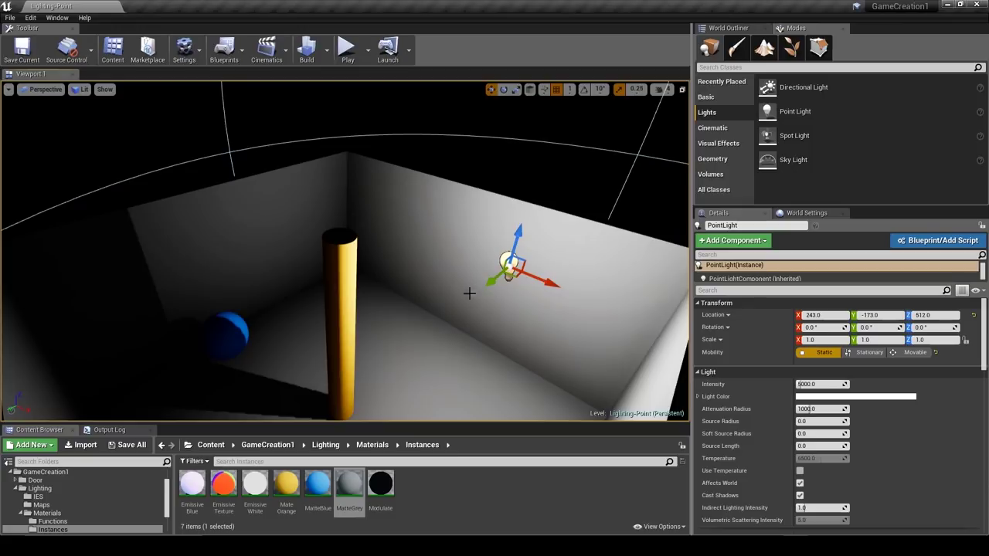
pyautogui.moveTo(469, 294)
pyautogui.keyDown('alt'); pyautogui.mouseDown()
pyautogui.moveTo(473, 324)
pyautogui.moveTo(463, 299)
pyautogui.mouseUp(); pyautogui.keyUp('alt')
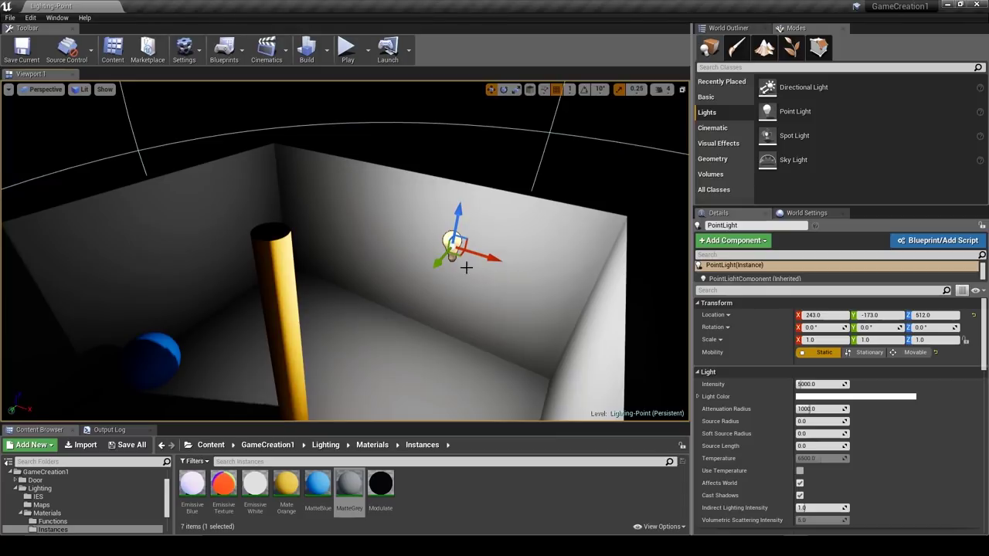
pyautogui.moveTo(467, 267); pyautogui.dragTo(427, 289, button='right')
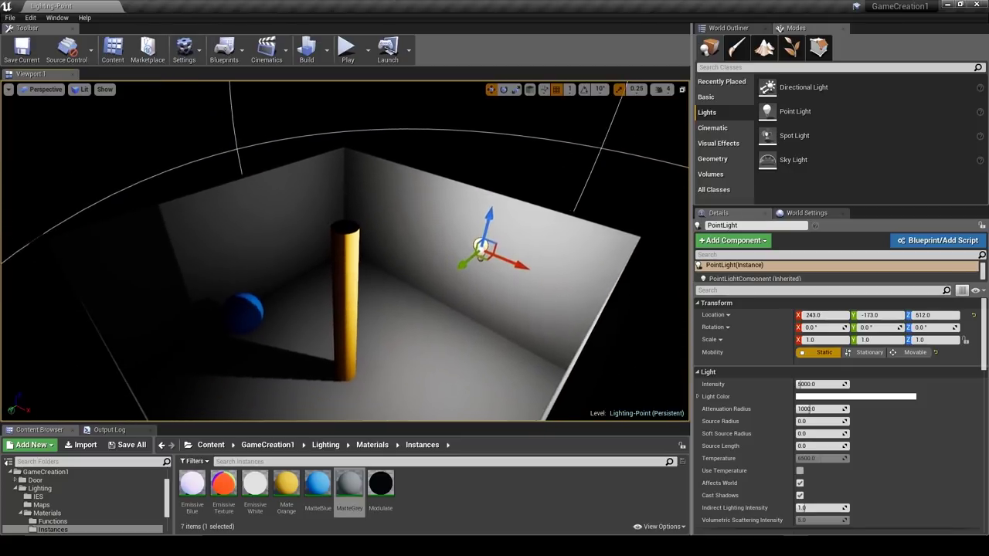
pyautogui.keyDown('alt'); pyautogui.moveTo(386, 260); pyautogui.dragTo(328, 230); pyautogui.keyUp('alt')
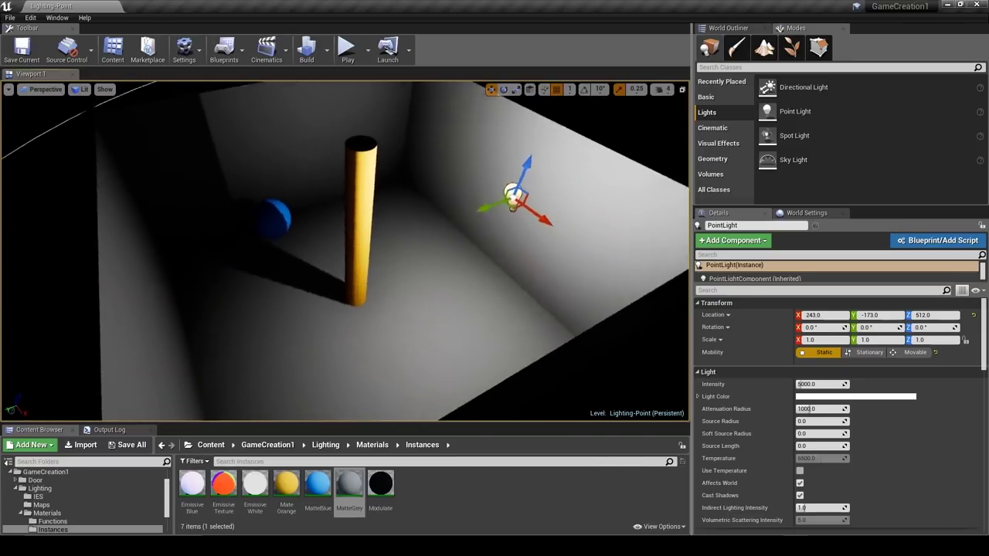
pyautogui.moveTo(344, 251); pyautogui.dragTo(343, 205, button='right')
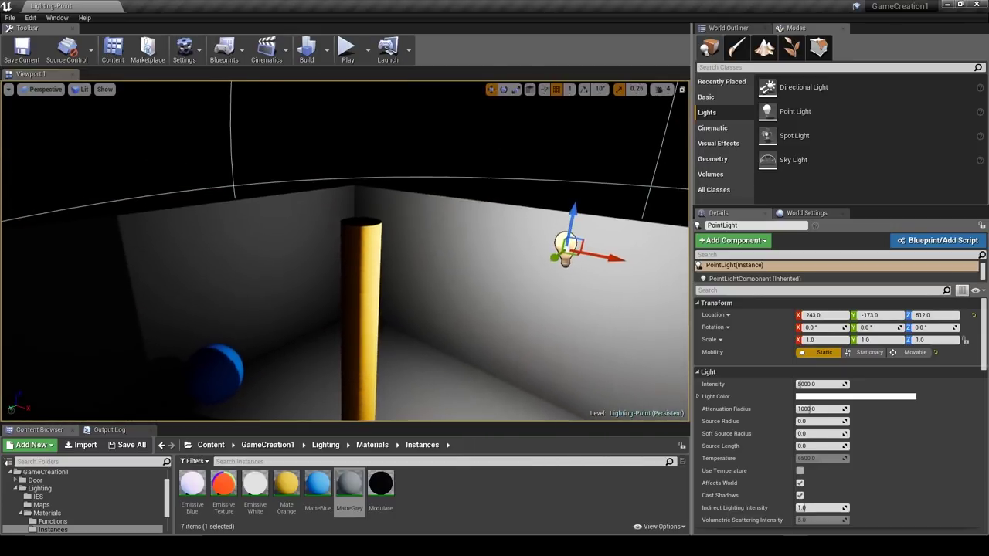
pyautogui.keyDown('alt'); pyautogui.moveTo(344, 235); pyautogui.dragTo(409, 272); pyautogui.keyUp('alt')
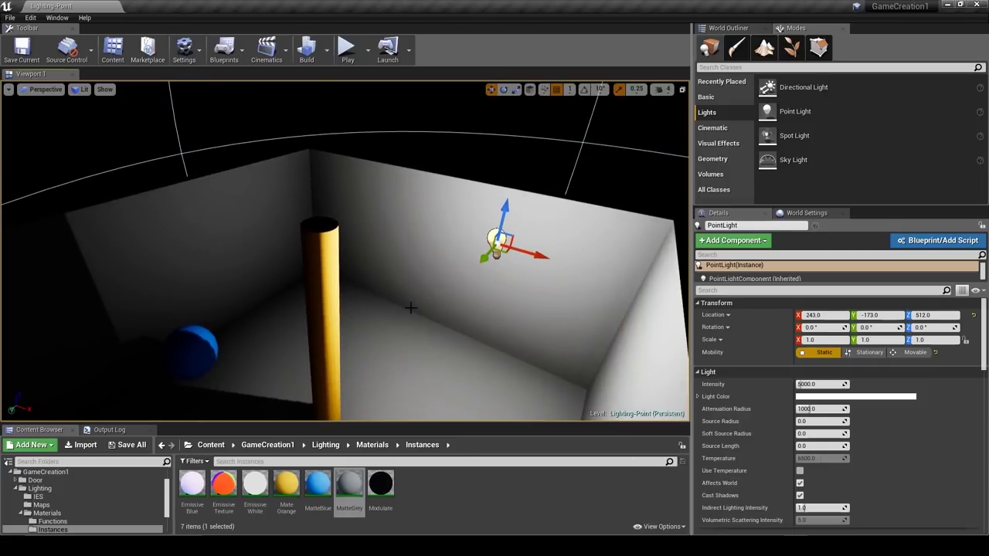
pyautogui.moveTo(431, 305); pyautogui.dragTo(333, 340, button='right')
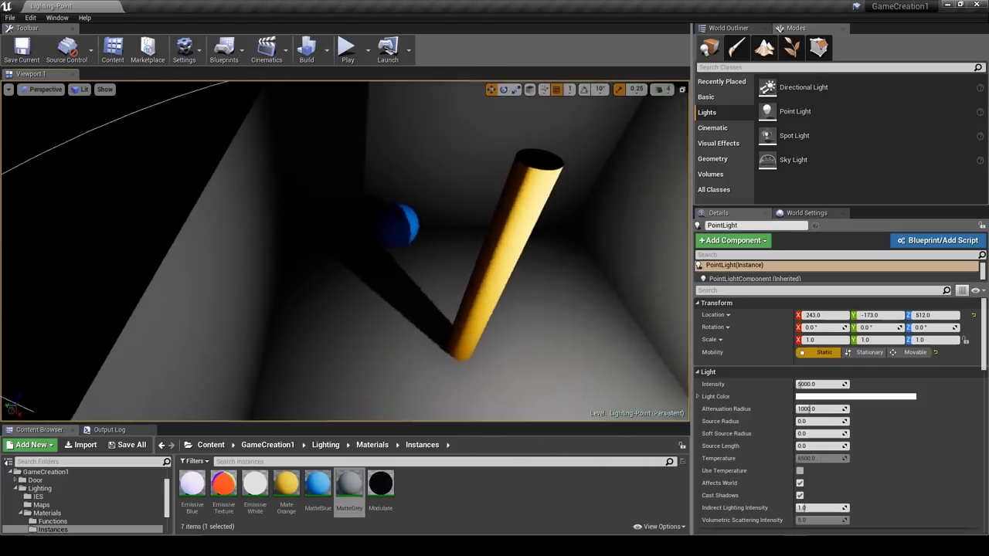
pyautogui.keyDown('alt'); pyautogui.moveTo(363, 316); pyautogui.dragTo(424, 296); pyautogui.keyUp('alt')
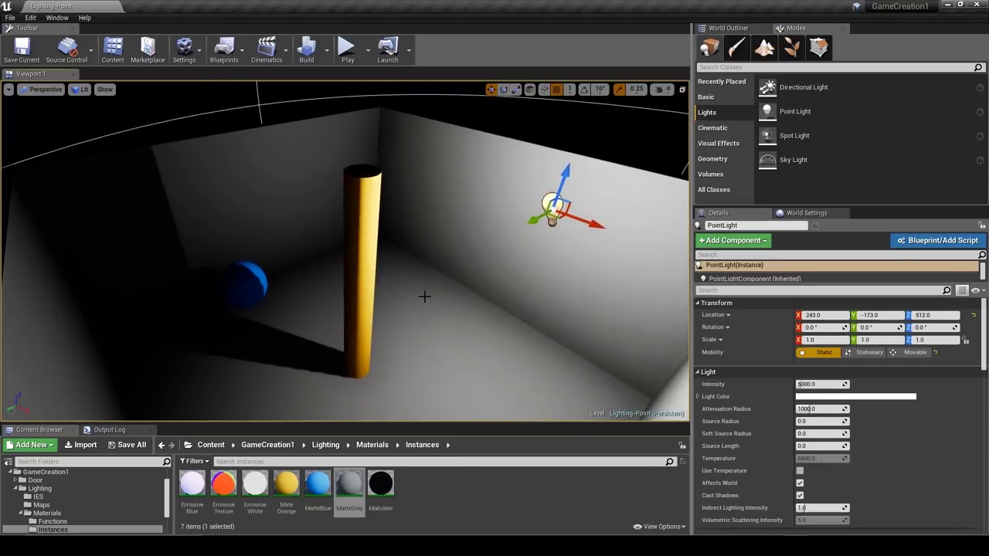
pyautogui.moveTo(424, 296)
pyautogui.mouseDown(button='right')
pyautogui.moveTo(448, 317)
pyautogui.moveTo(429, 348)
pyautogui.moveTo(425, 309)
pyautogui.mouseUp(button='right')
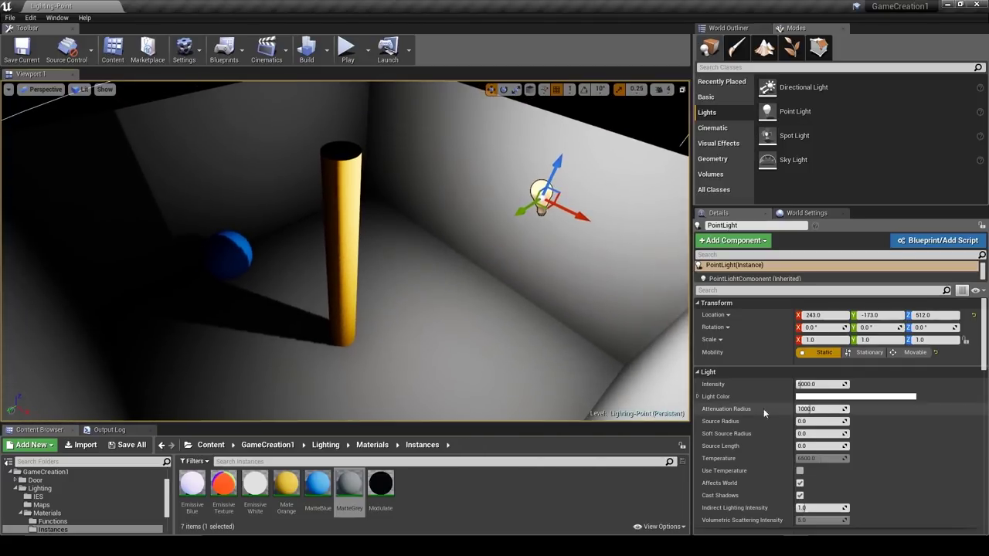
# Collapse all property categories in the point light's details and expand only Transform.
pyautogui.click(732, 304)
pyautogui.click(732, 304)
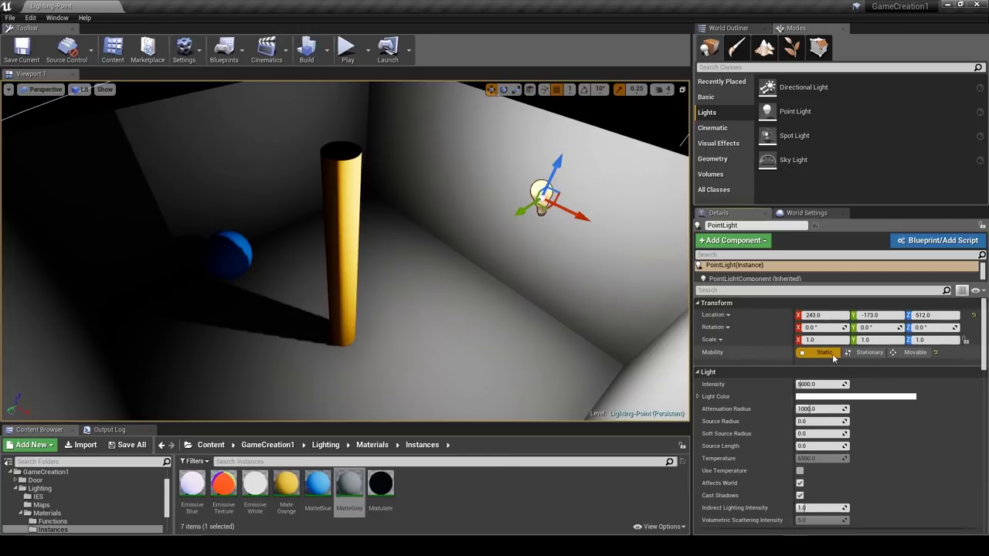
pyautogui.click(975, 289)
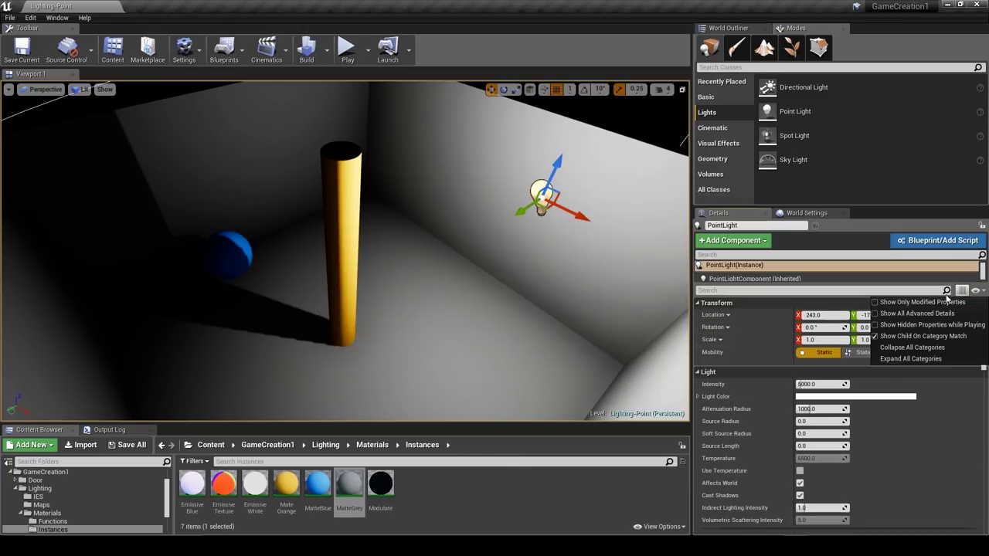
pyautogui.click(916, 348)
pyautogui.click(741, 306)
# Review the descriptions of the point light's Static and Stationary mobility options.
pyautogui.moveTo(386, 271); pyautogui.dragTo(386, 218, button='right')
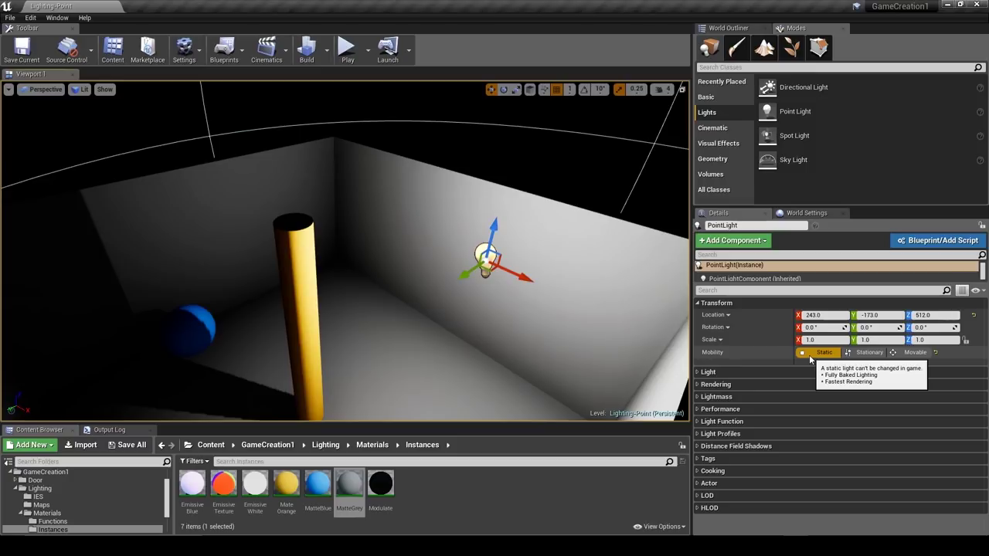
pyautogui.moveTo(479, 270); pyautogui.dragTo(467, 295, button='right')
pyautogui.moveTo(593, 294)
pyautogui.mouseDown(button='right')
pyautogui.moveTo(607, 304)
pyautogui.moveTo(592, 309)
pyautogui.moveTo(588, 298)
pyautogui.mouseUp(button='right')
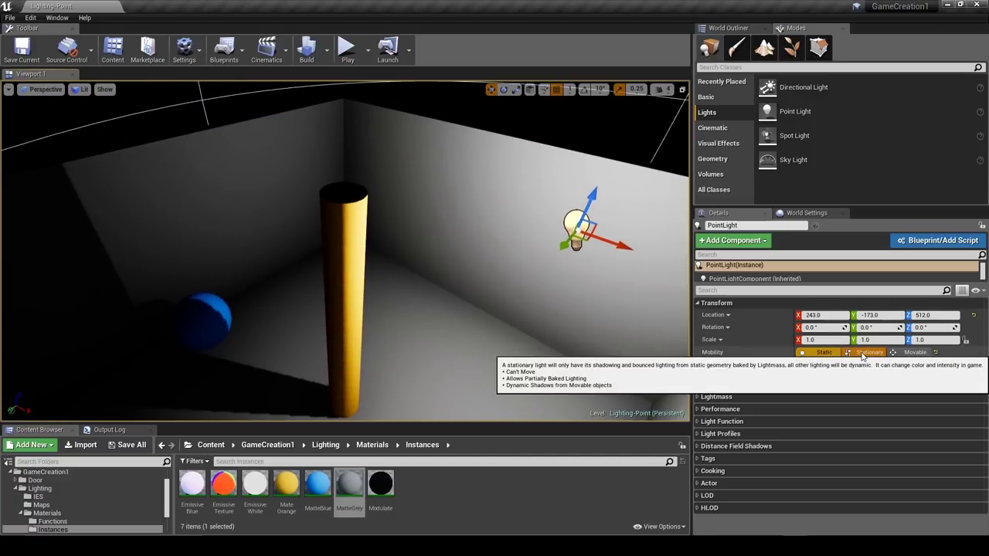
pyautogui.click(864, 354)
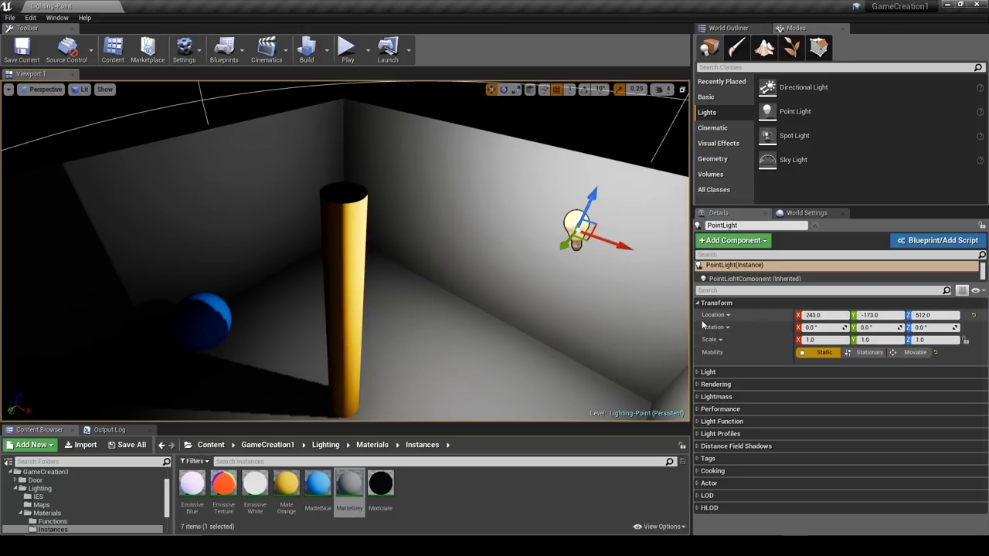
# Collapse the point light's Transform properties and expand its Light properties.
pyautogui.click(725, 303)
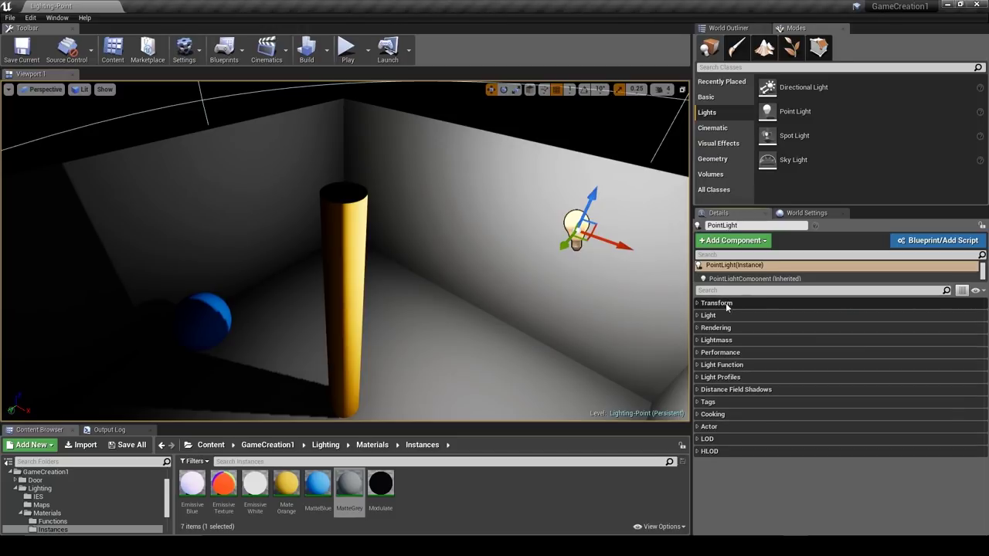
pyautogui.click(727, 315)
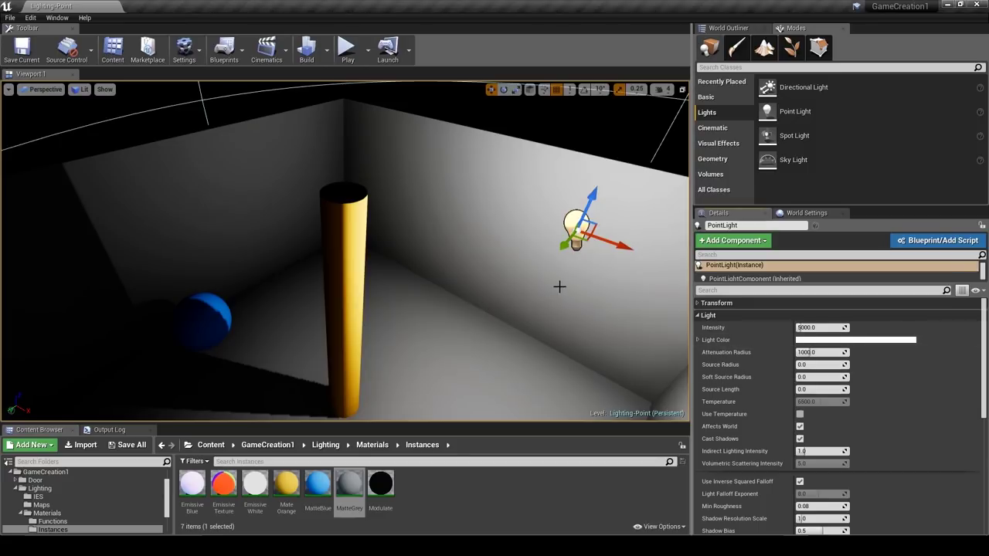
# Try reducing the point light's attenuation radius to about 576, and undo the change.
pyautogui.press('s')
pyautogui.moveTo(559, 286); pyautogui.dragTo(494, 247, button='right')
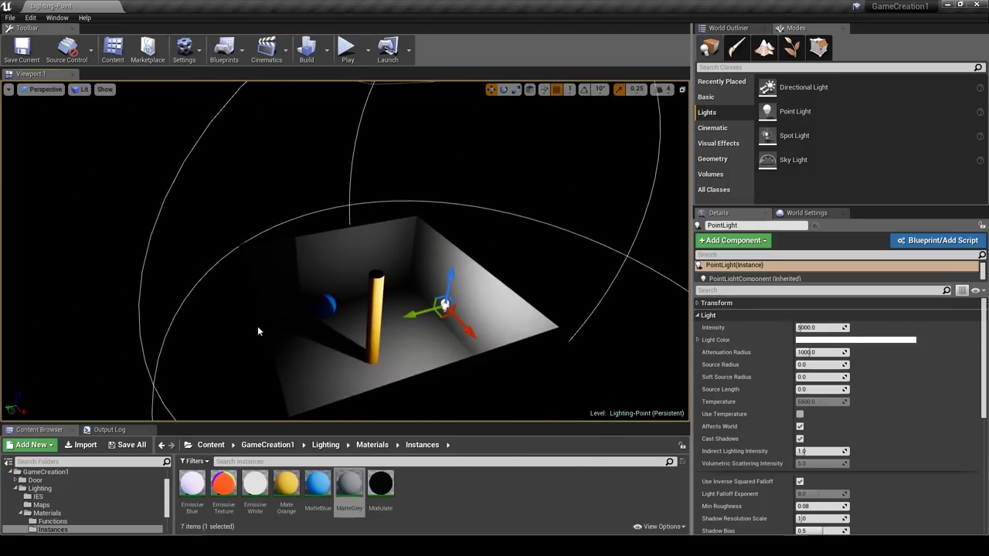
pyautogui.moveTo(259, 331); pyautogui.dragTo(530, 305, button='right')
pyautogui.press('a')
pyautogui.press('w')
pyautogui.press('w')
pyautogui.press('s')
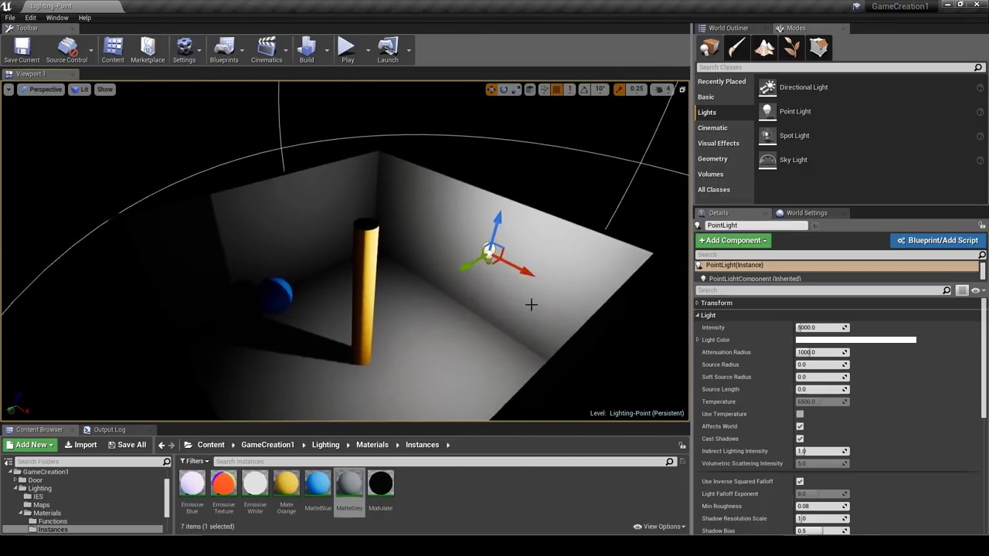
pyautogui.moveTo(823, 353); pyautogui.dragTo(802, 352)
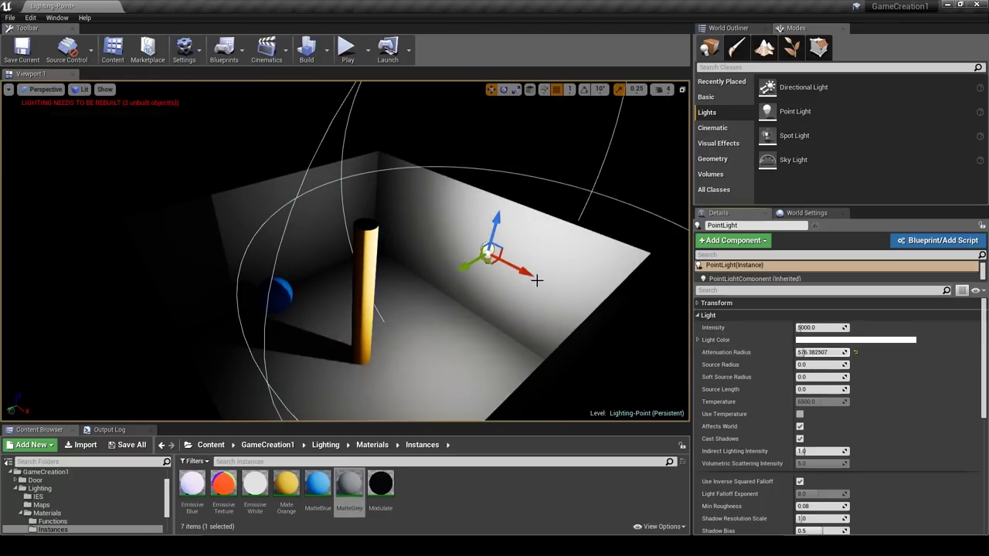
pyautogui.hotkey('ctrl', 'z')
# Examine the lit room and the shadows cast by the column and sphere from the opposite side.
pyautogui.moveTo(474, 274); pyautogui.dragTo(475, 325, button='right')
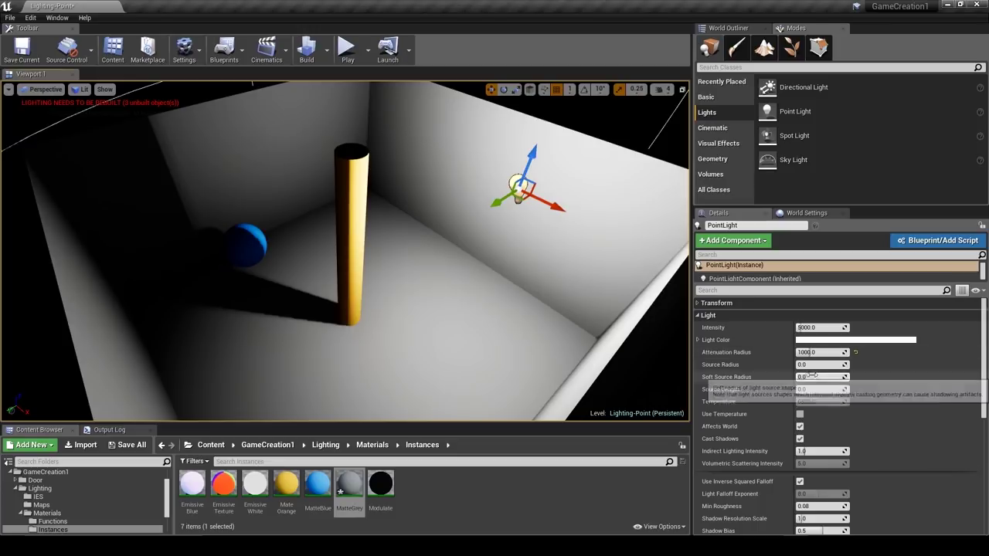
pyautogui.moveTo(572, 325); pyautogui.dragTo(622, 296, button='right')
pyautogui.moveTo(452, 249); pyautogui.dragTo(120, 105, button='right')
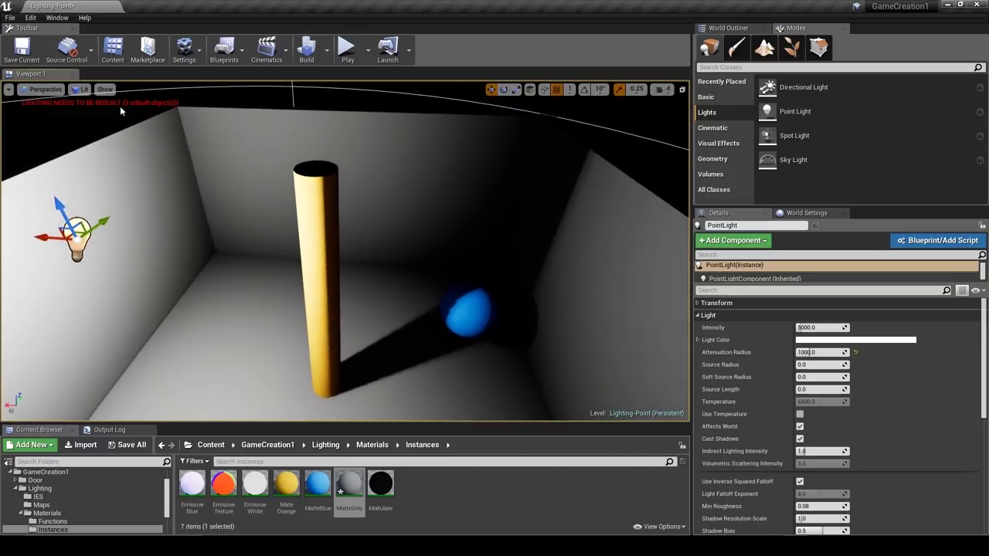
pyautogui.moveTo(191, 228); pyautogui.dragTo(171, 244, button='right')
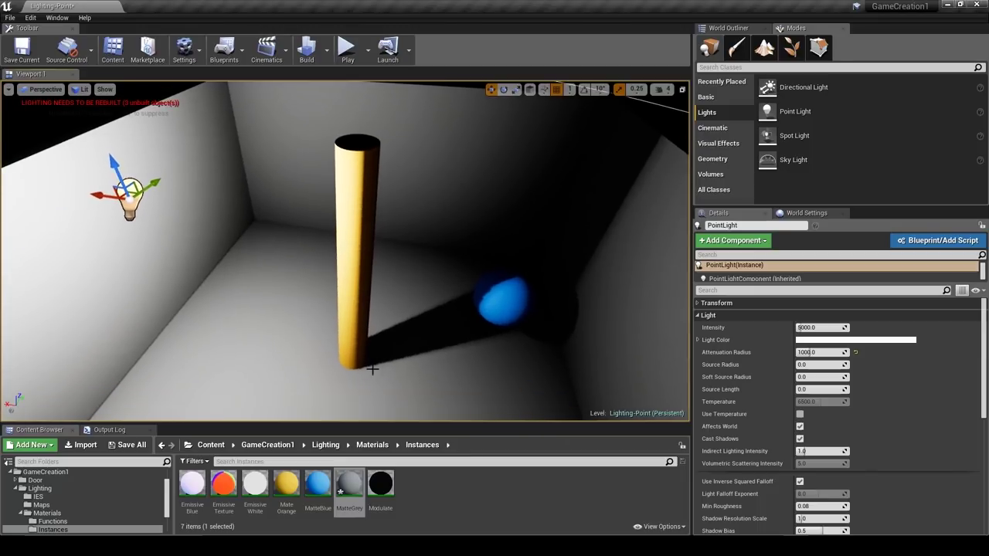
pyautogui.moveTo(372, 370); pyautogui.dragTo(395, 384, button='right')
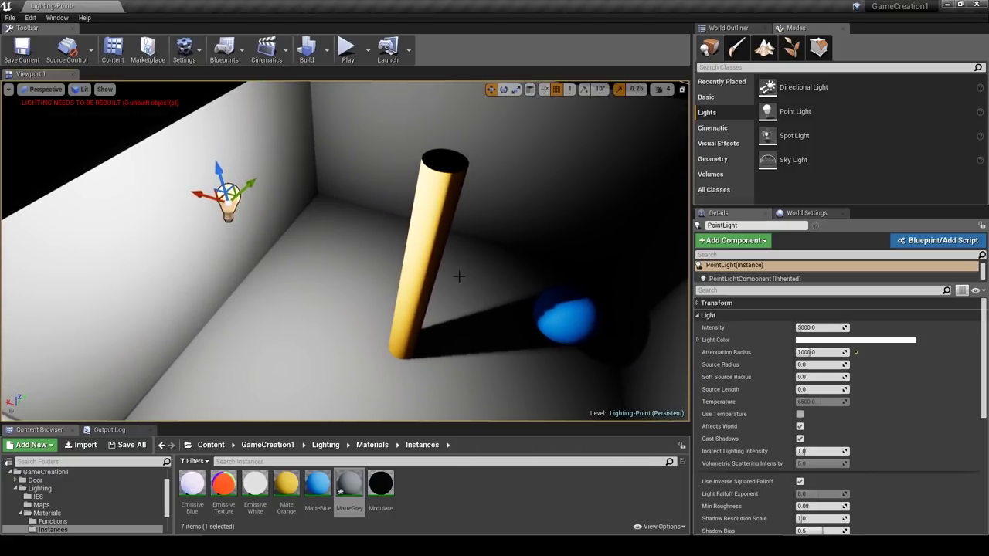
# Set the point light's source radius to 100.
pyautogui.moveTo(459, 275); pyautogui.dragTo(476, 311, button='right')
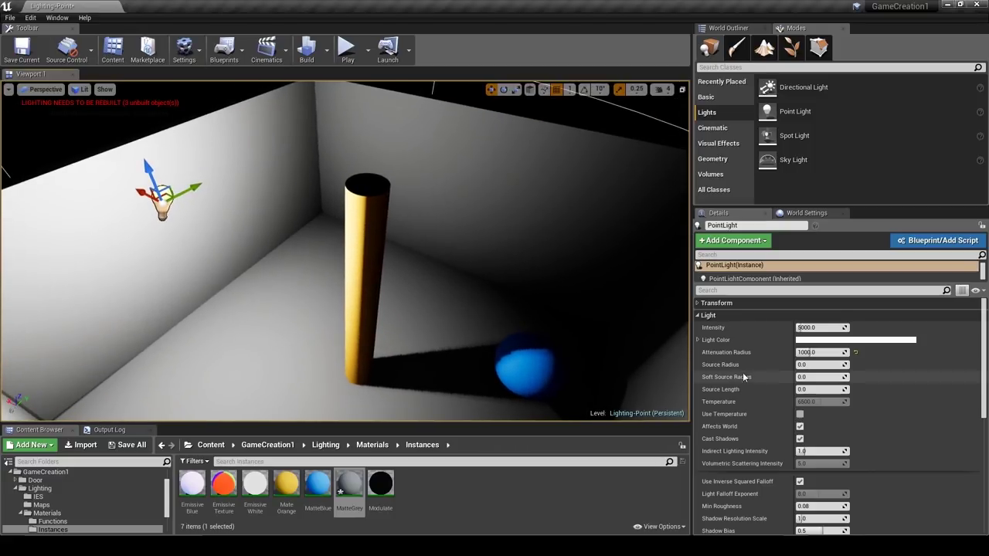
pyautogui.click(811, 366)
pyautogui.write('1')
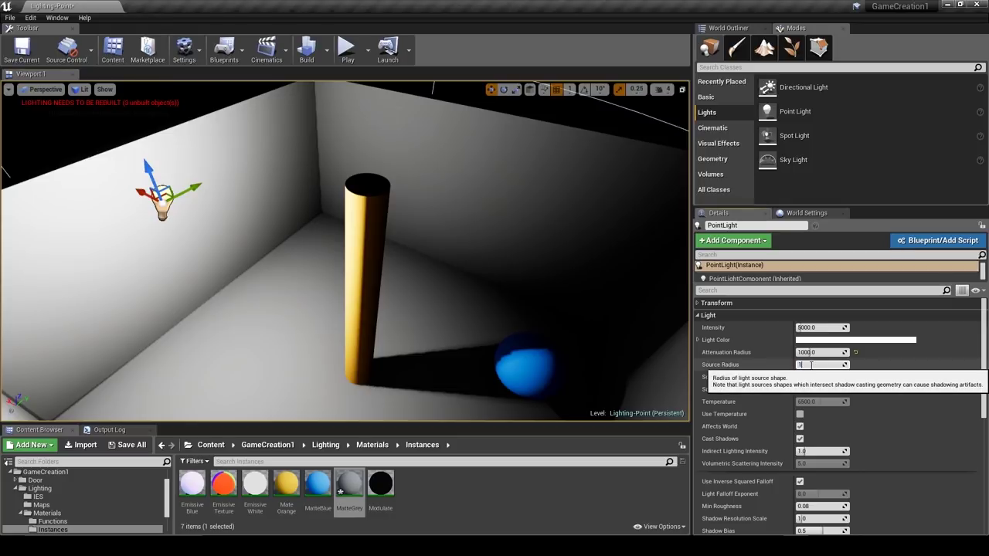
pyautogui.write('00')
pyautogui.press('Return')
# Try reducing the source radius to about 81, undo the change, and examine the source sphere around the light.
pyautogui.moveTo(307, 245); pyautogui.dragTo(271, 242, button='right')
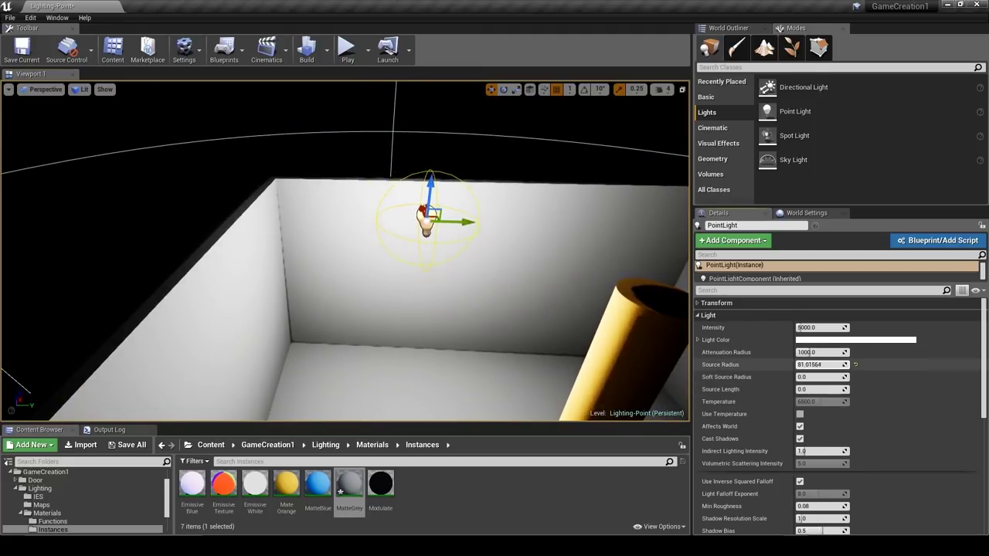
pyautogui.hotkey('ctrl', 'z')
pyautogui.moveTo(494, 293)
pyautogui.mouseDown(button='right')
pyautogui.moveTo(541, 297)
pyautogui.moveTo(533, 289)
pyautogui.moveTo(541, 303)
pyautogui.moveTo(510, 284)
pyautogui.mouseUp(button='right')
pyautogui.moveTo(580, 353); pyautogui.dragTo(580, 353, button='right')
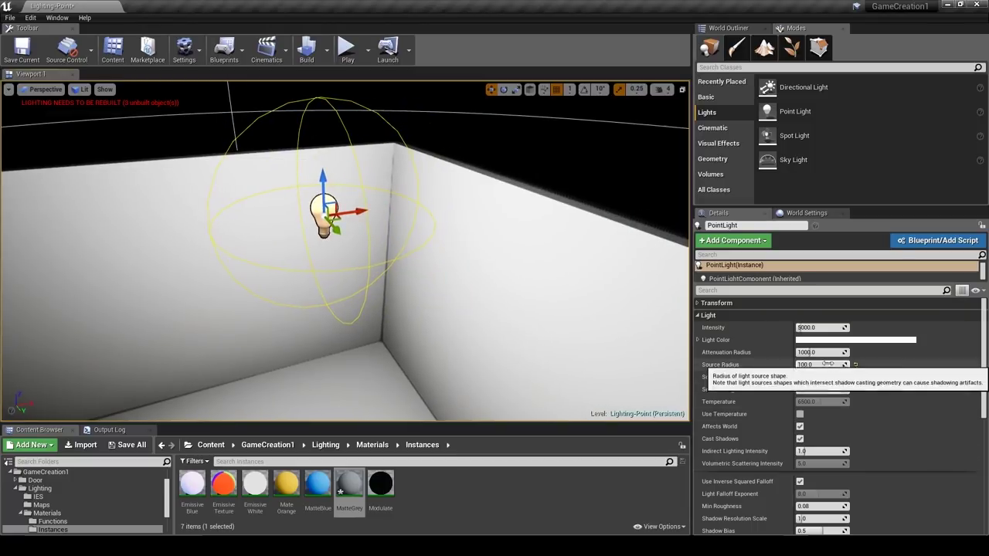
pyautogui.moveTo(475, 288); pyautogui.dragTo(475, 288, button='right')
pyautogui.moveTo(436, 252); pyautogui.dragTo(436, 251, button='right')
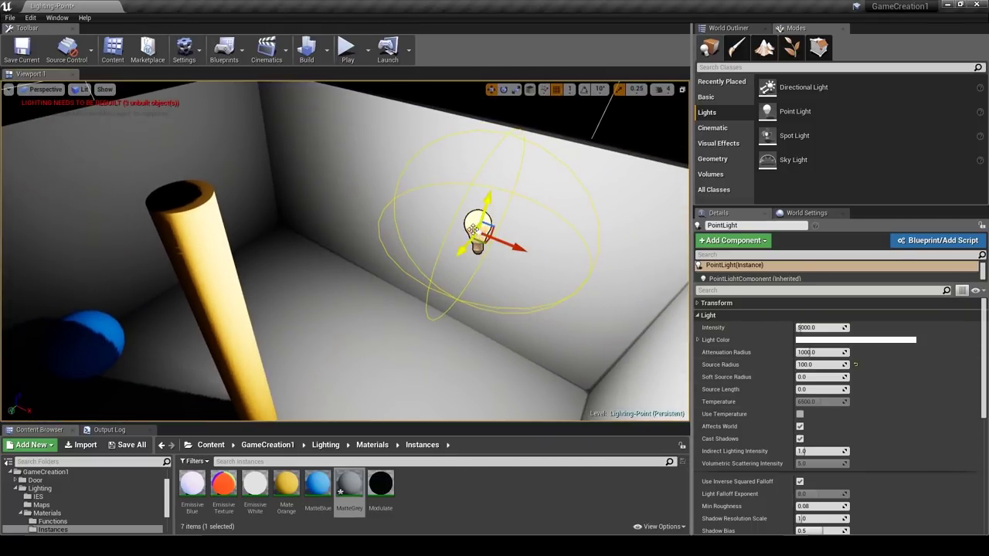
pyautogui.moveTo(474, 285); pyautogui.dragTo(473, 285, button='right')
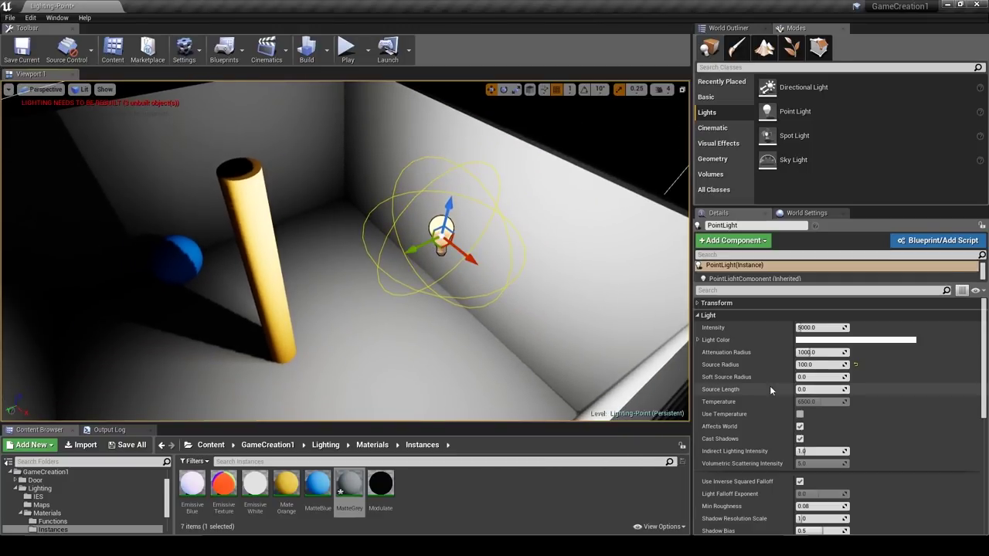
pyautogui.moveTo(423, 251); pyautogui.dragTo(422, 250, button='right')
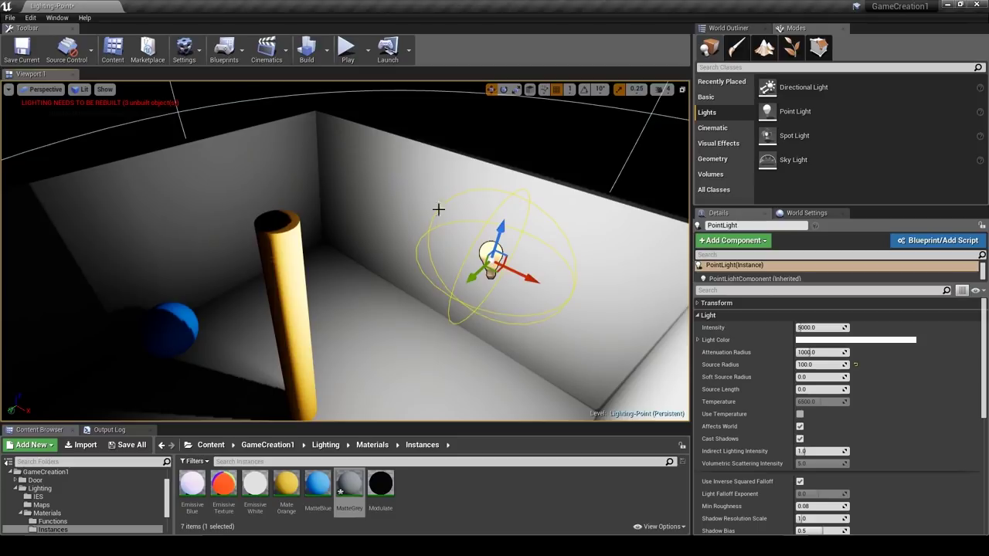
# Set the point light's source radius to 50 and build the level's lighting.
pyautogui.moveTo(509, 331); pyautogui.dragTo(488, 332, button='right')
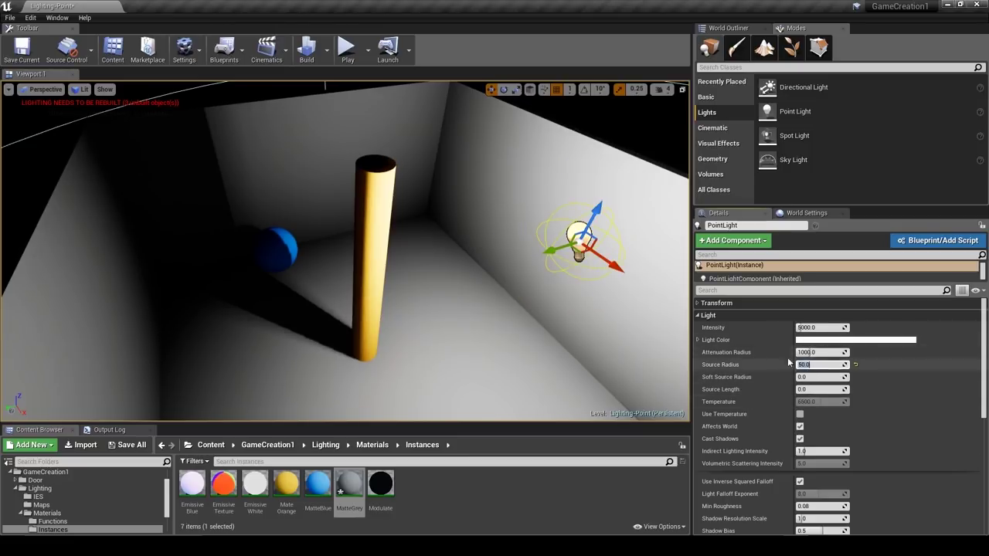
pyautogui.moveTo(579, 291); pyautogui.dragTo(579, 291, button='right')
pyautogui.moveTo(504, 251); pyautogui.dragTo(504, 250, button='right')
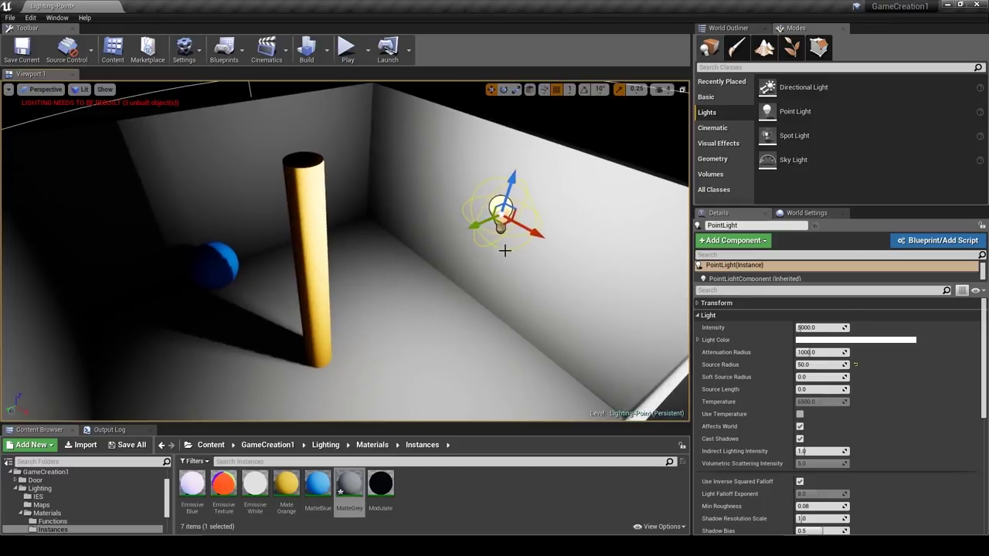
pyautogui.moveTo(483, 180); pyautogui.dragTo(483, 179, button='right')
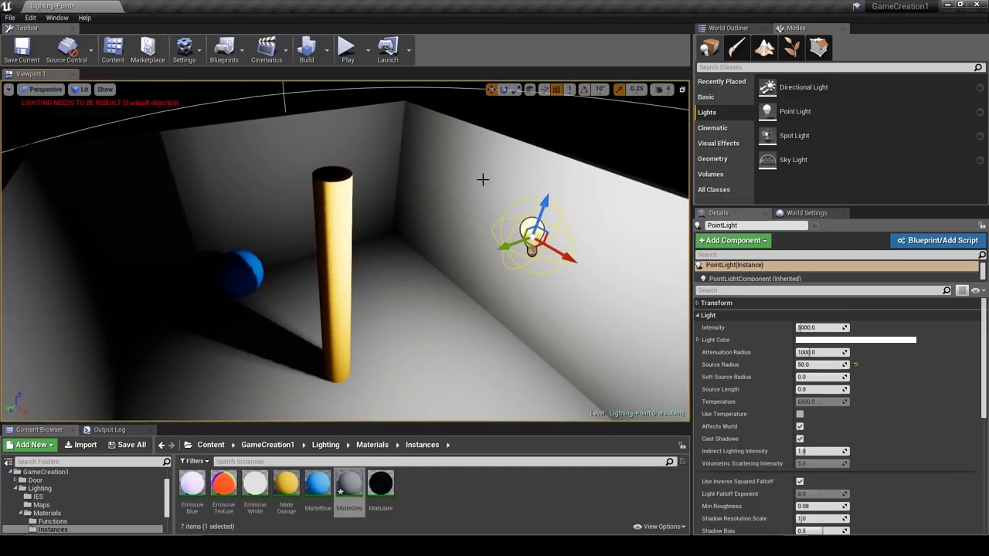
pyautogui.click(306, 53)
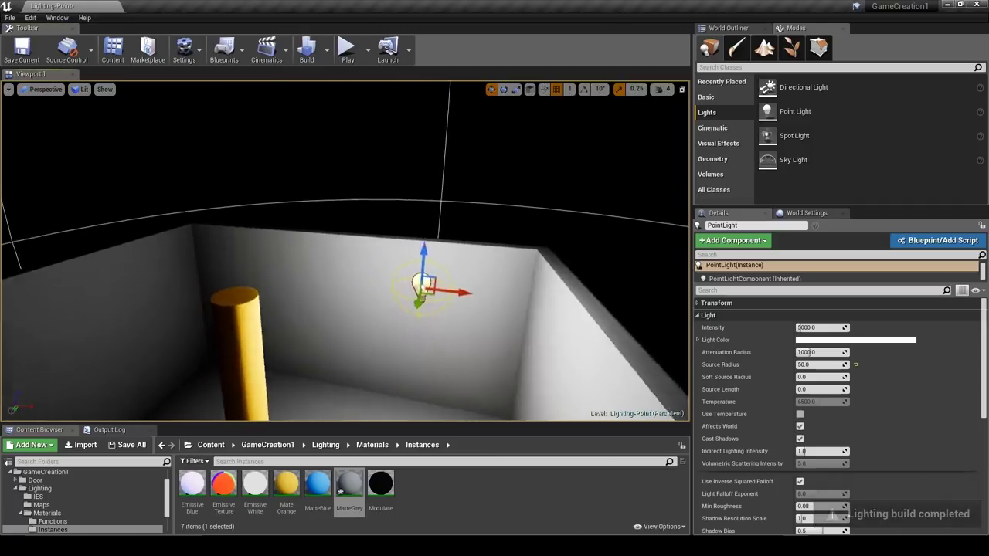
# Examine the baked shadows of the column and the blue sphere up close and from across the room.
pyautogui.moveTo(464, 232); pyautogui.dragTo(463, 255, button='right')
pyautogui.press('w')
pyautogui.moveTo(370, 323); pyautogui.dragTo(371, 325, button='right')
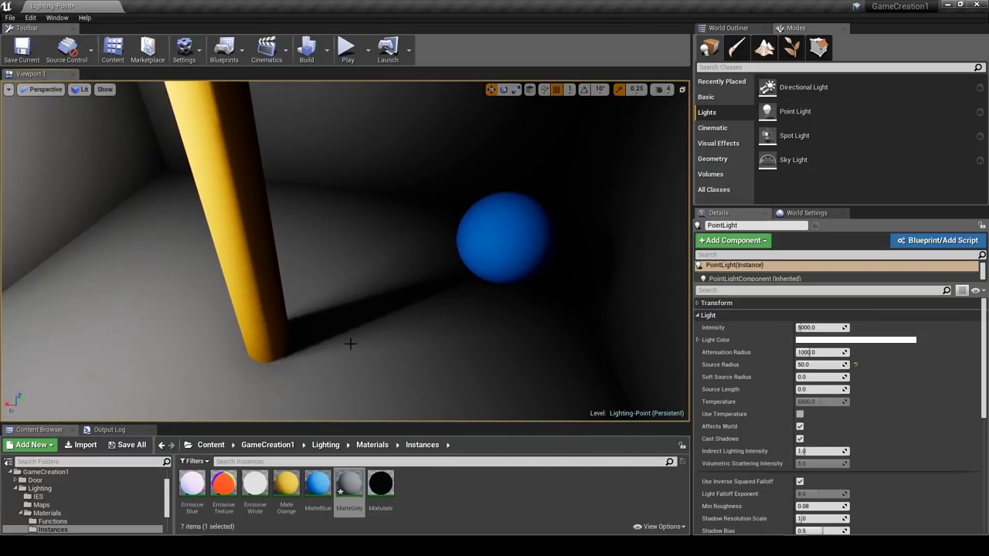
pyautogui.moveTo(371, 325); pyautogui.dragTo(448, 355, button='right')
pyautogui.press('w')
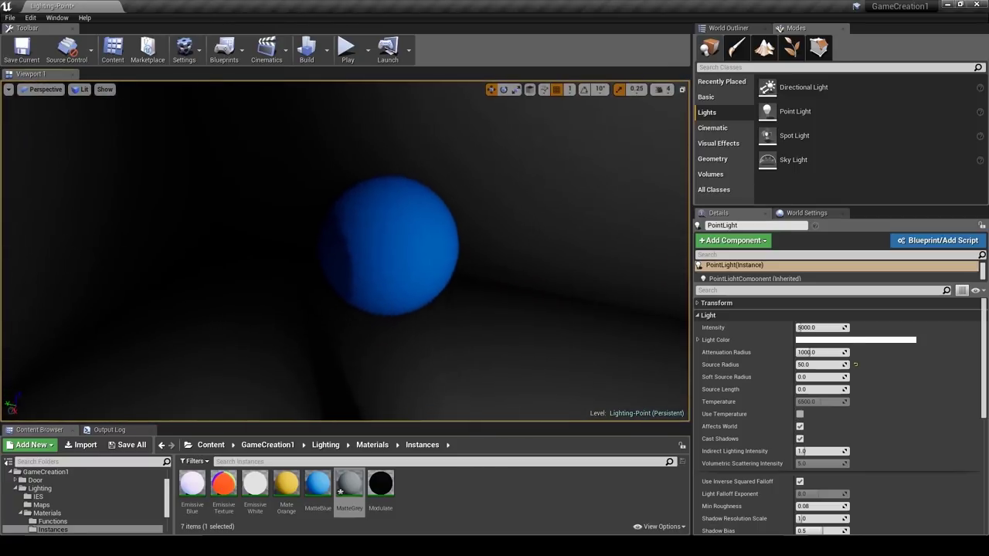
pyautogui.moveTo(359, 280); pyautogui.dragTo(624, 375, button='right')
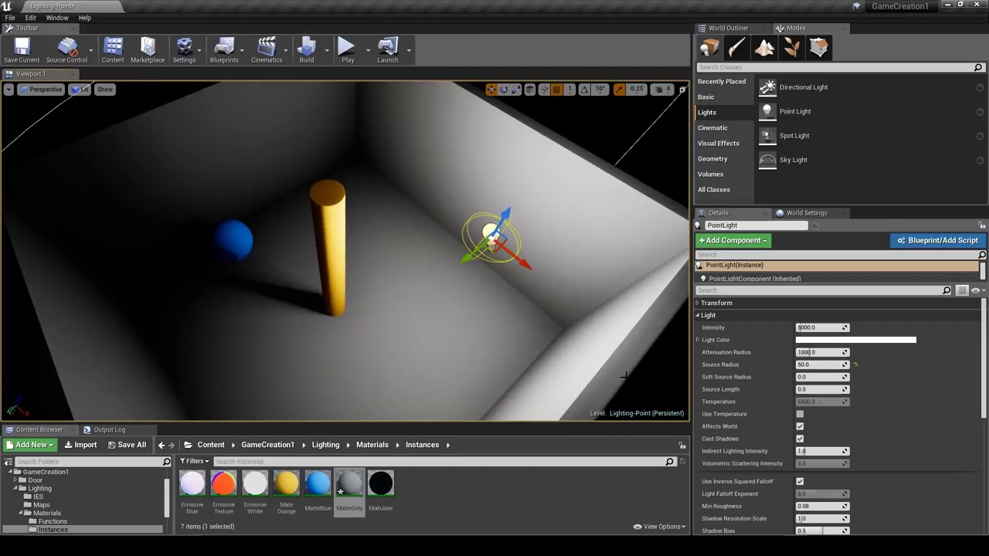
# Set the point light's source radius to 150 and rebuild the lighting.
pyautogui.click(823, 364)
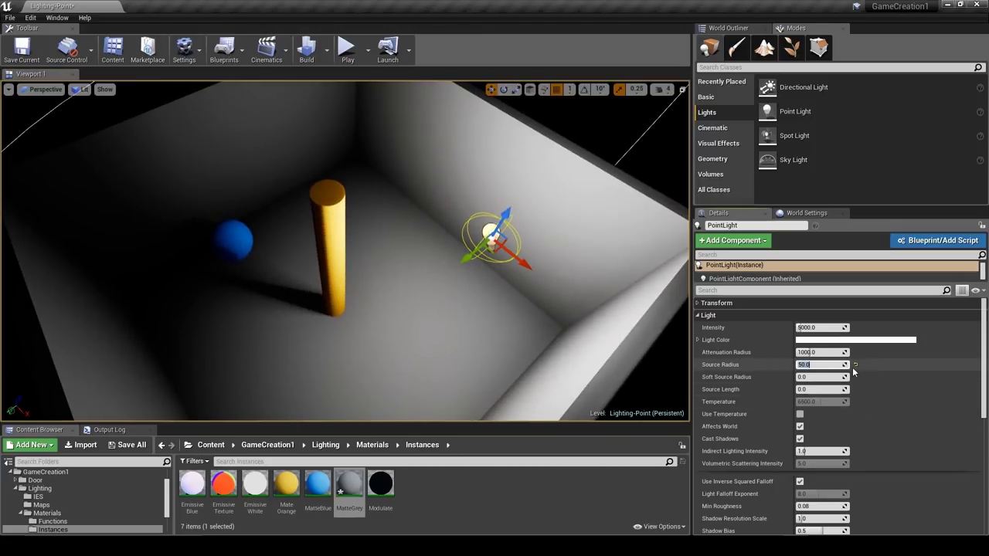
pyautogui.write('100')
pyautogui.press('Return')
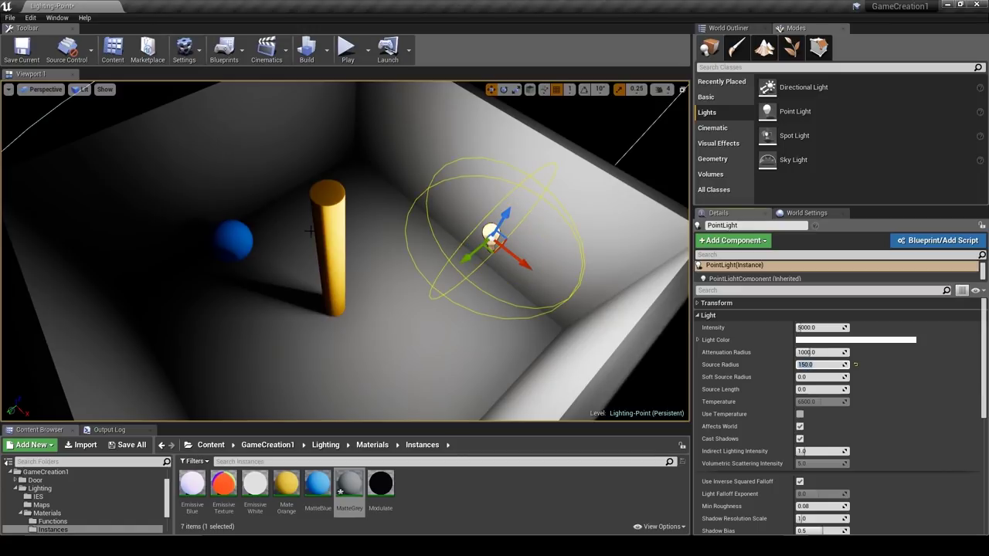
pyautogui.click(311, 59)
# Inspect the rebuilt lighting around the light source, behind the column and on the room's floor and walls.
pyautogui.moveTo(344, 251); pyautogui.dragTo(445, 227, button='right')
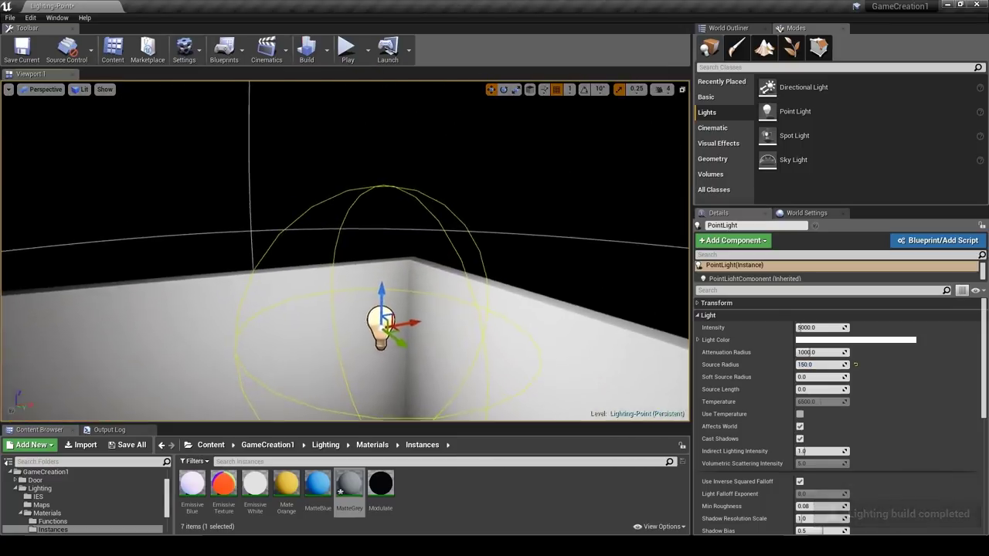
pyautogui.moveTo(279, 203); pyautogui.dragTo(188, 183, button='right')
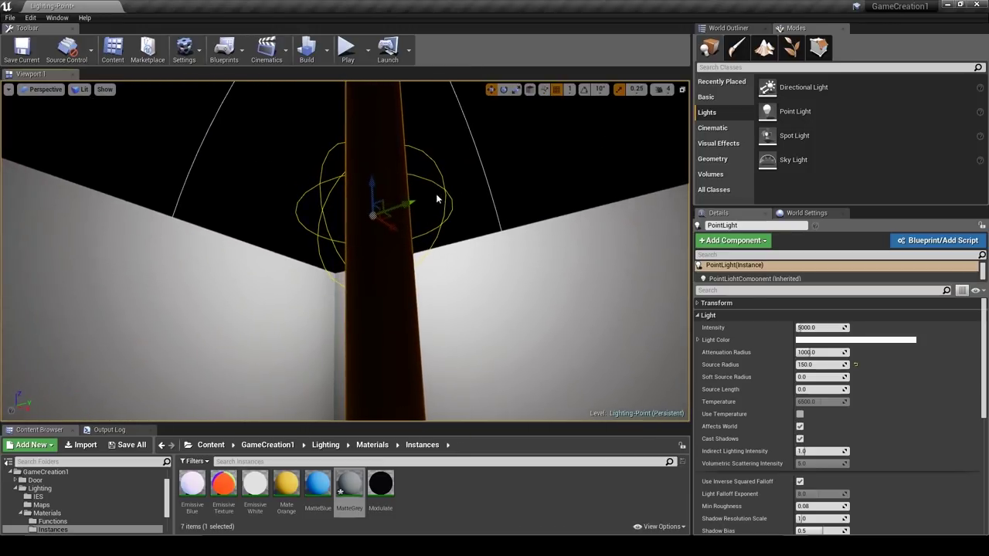
pyautogui.moveTo(305, 200); pyautogui.dragTo(303, 271, button='right')
pyautogui.moveTo(442, 342); pyautogui.dragTo(443, 342, button='right')
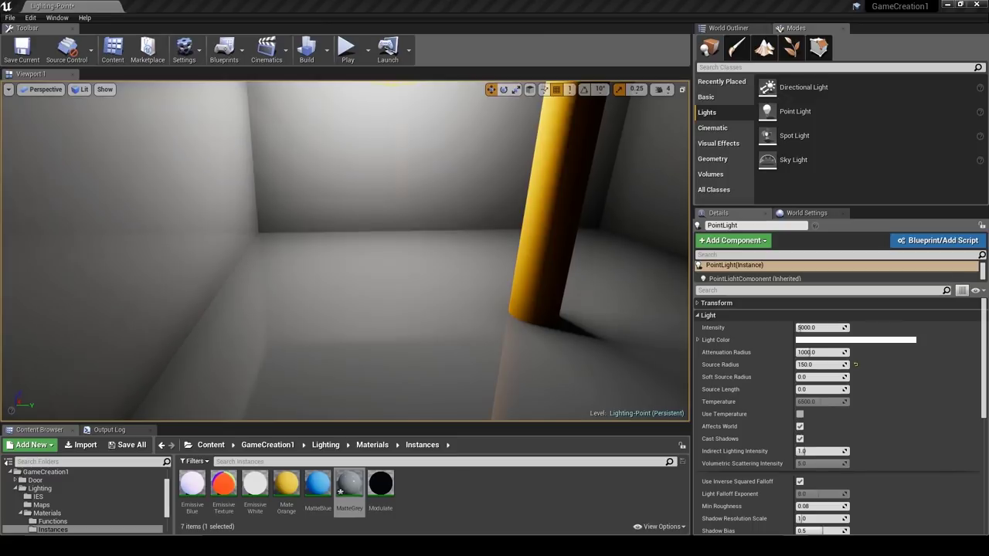
pyautogui.moveTo(372, 237); pyautogui.dragTo(373, 237, button='right')
# Lower the point light further into the room and view its reflections on the walls and floor.
pyautogui.moveTo(394, 85); pyautogui.dragTo(418, 238)
pyautogui.moveTo(270, 216); pyautogui.dragTo(285, 212, button='right')
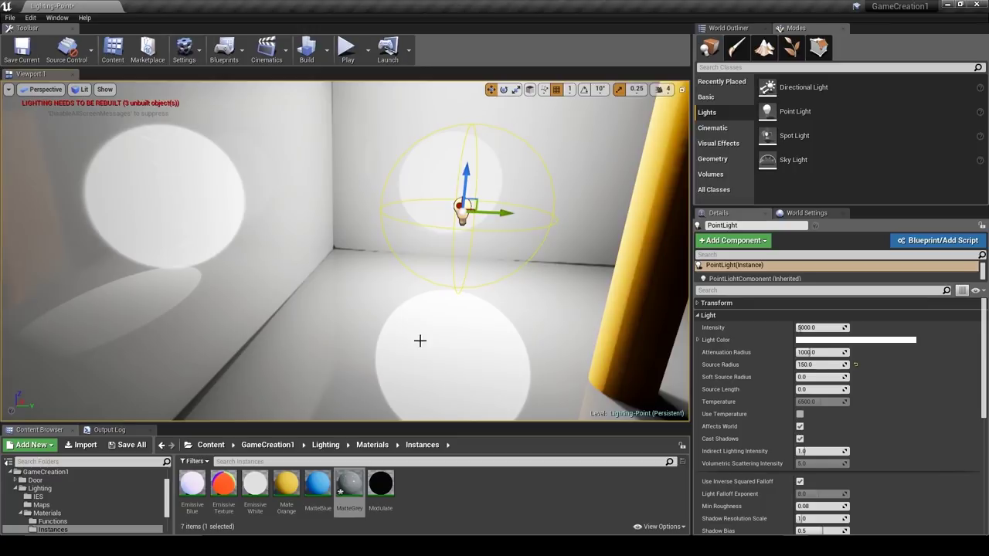
pyautogui.moveTo(420, 341); pyautogui.dragTo(420, 341, button='right')
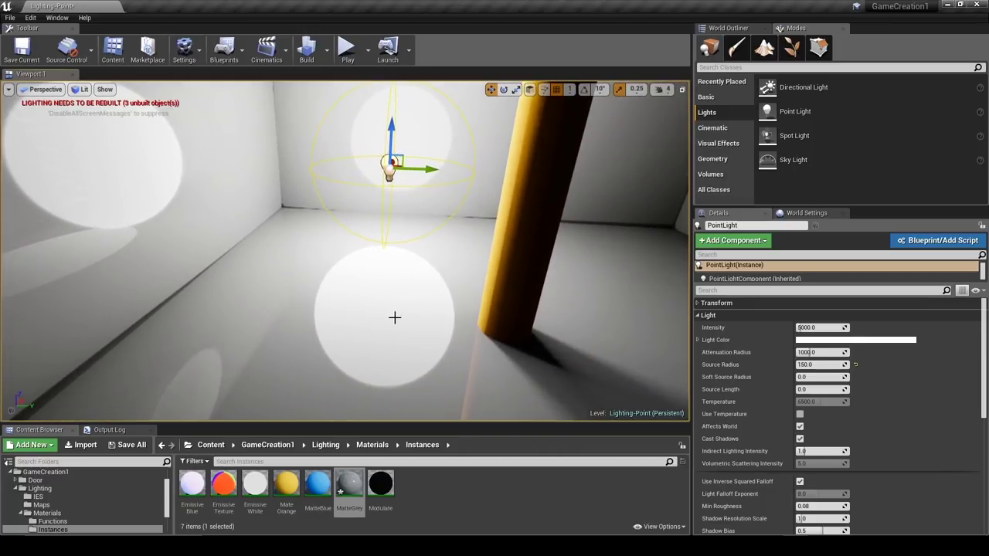
# Try source radius values of about 158 and 0, and settle on 50 to compare the reflections.
pyautogui.moveTo(813, 364)
pyautogui.mouseDown()
pyautogui.moveTo(838, 364)
pyautogui.moveTo(815, 366)
pyautogui.mouseUp()
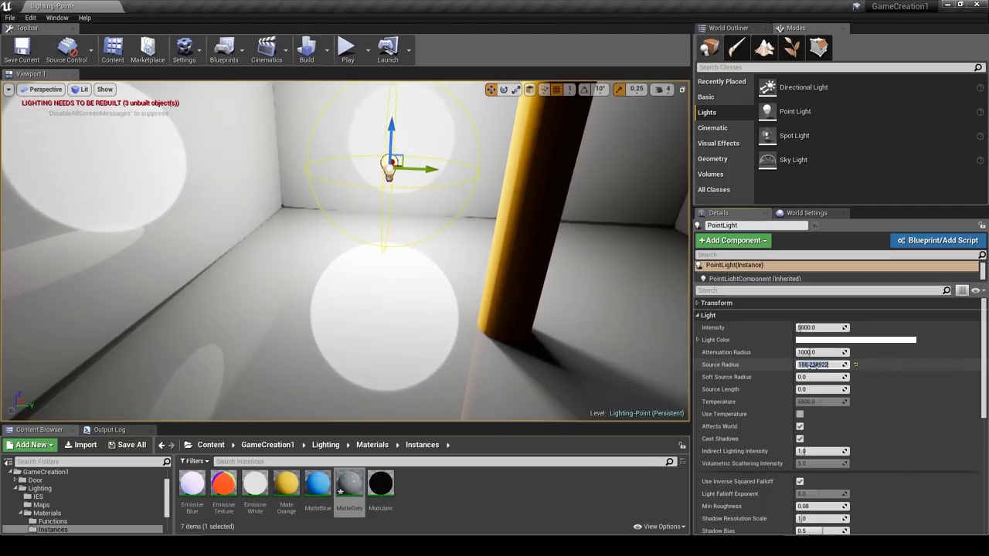
pyautogui.press('Return')
pyautogui.moveTo(611, 337); pyautogui.dragTo(601, 316, button='right')
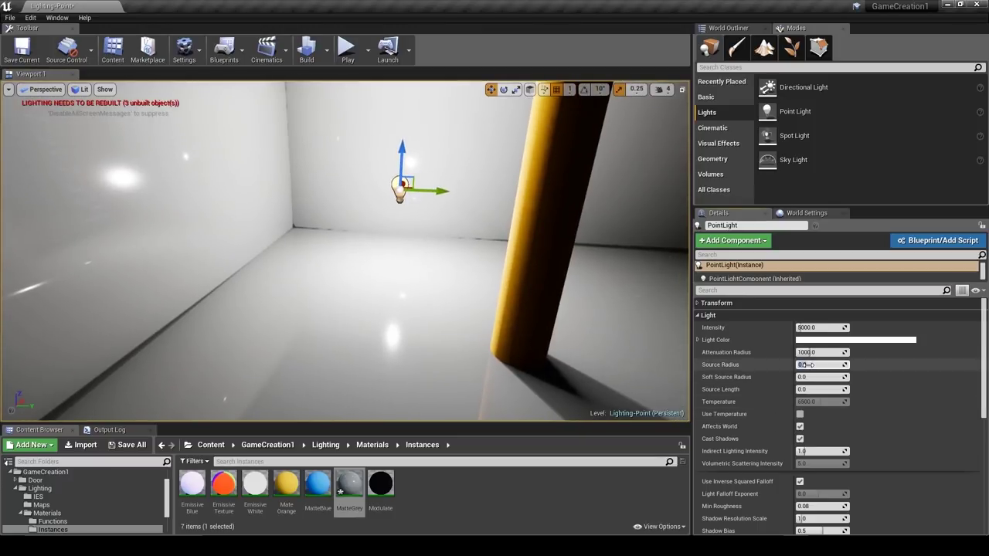
pyautogui.moveTo(804, 365); pyautogui.dragTo(806, 364)
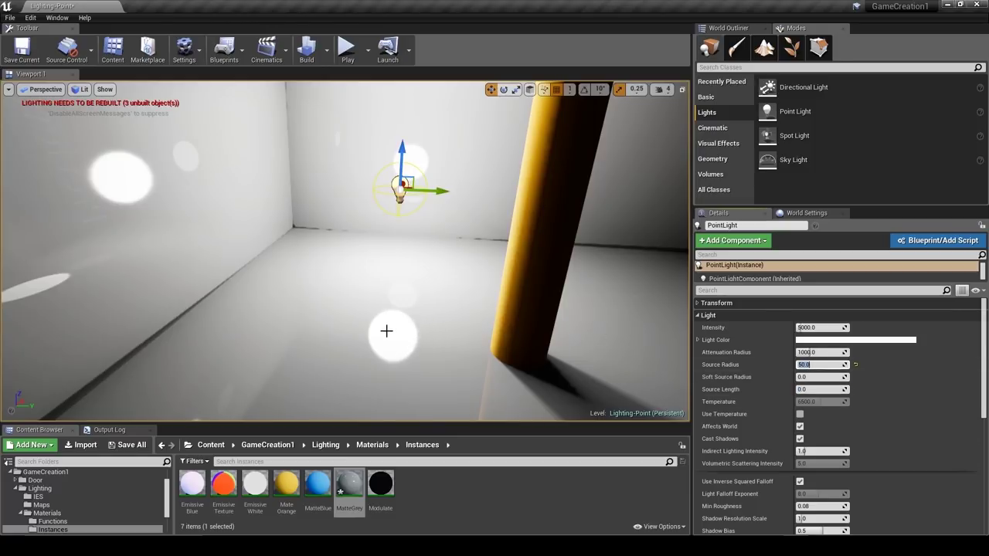
pyautogui.moveTo(429, 332); pyautogui.dragTo(410, 320, button='right')
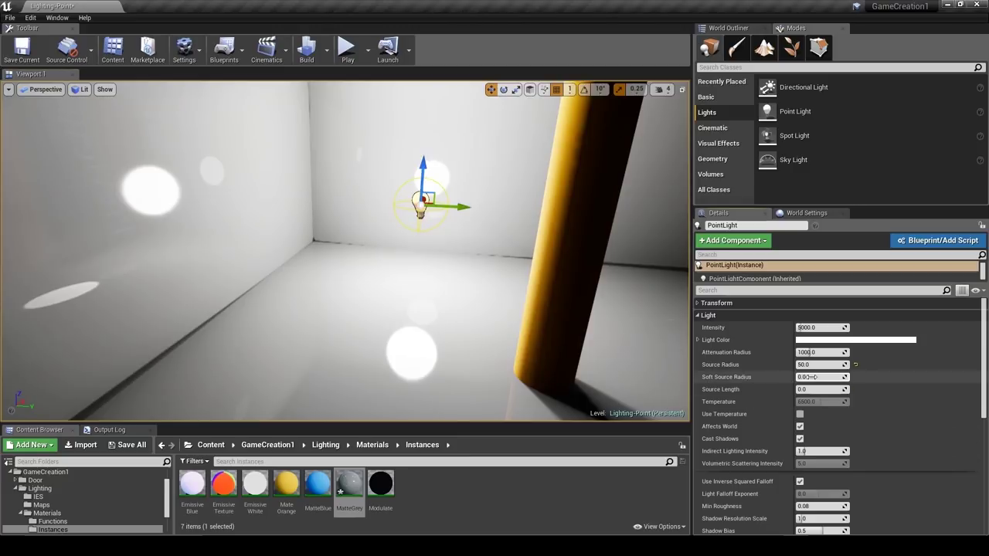
# Try a soft source radius of about 81 with a source radius of about 7.5.
pyautogui.moveTo(809, 377); pyautogui.dragTo(822, 363)
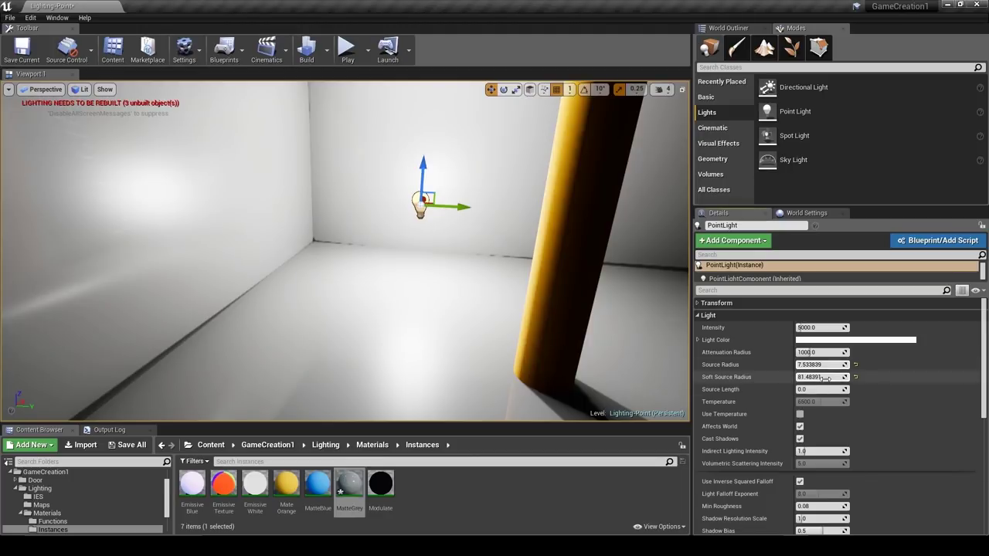
pyautogui.moveTo(463, 298); pyautogui.dragTo(410, 269, button='right')
pyautogui.moveTo(433, 309); pyautogui.dragTo(434, 278, button='right')
# Reset the point light's soft source radius to 0 and its source radius to 50.
pyautogui.click(821, 377)
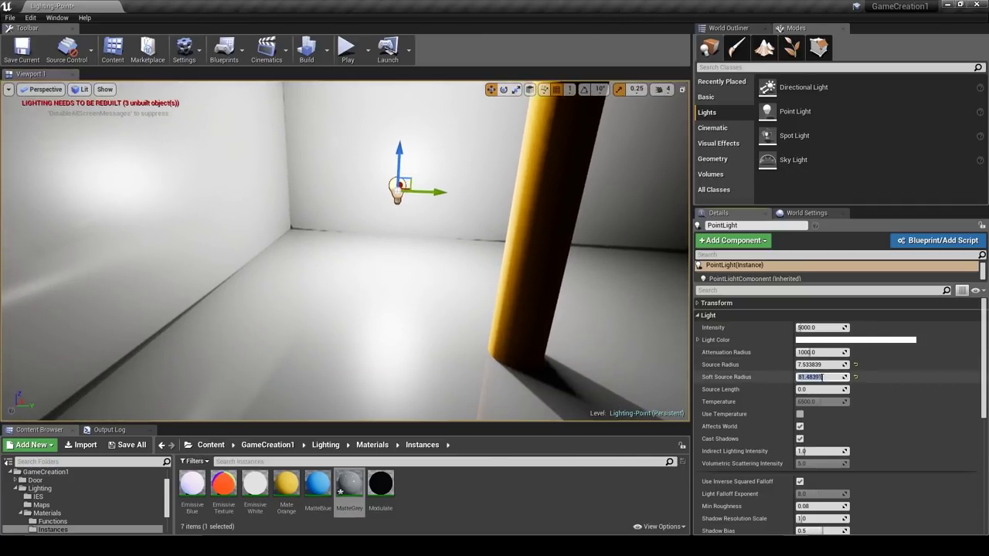
pyautogui.write('0')
pyautogui.press('Return')
pyautogui.click(813, 364)
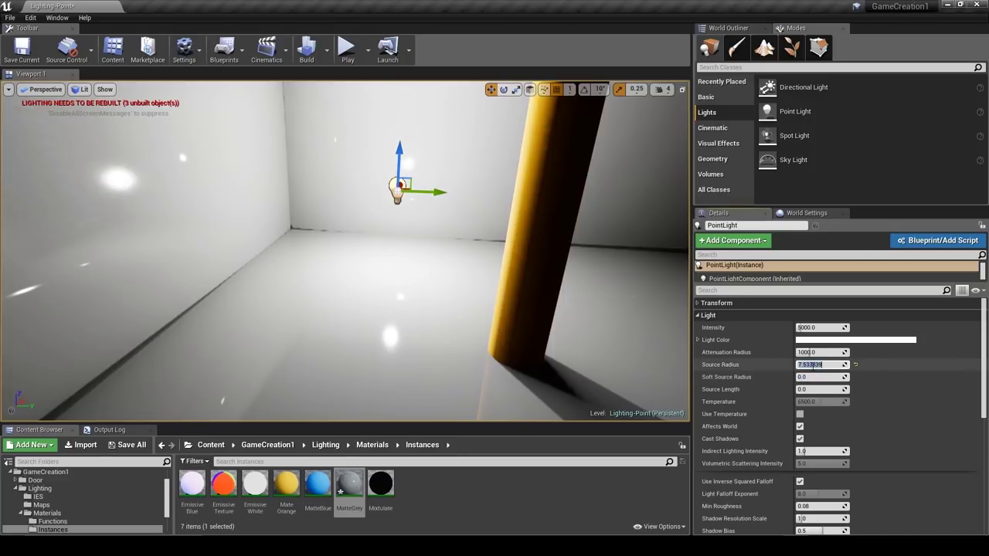
pyautogui.write('50')
pyautogui.press('Return')
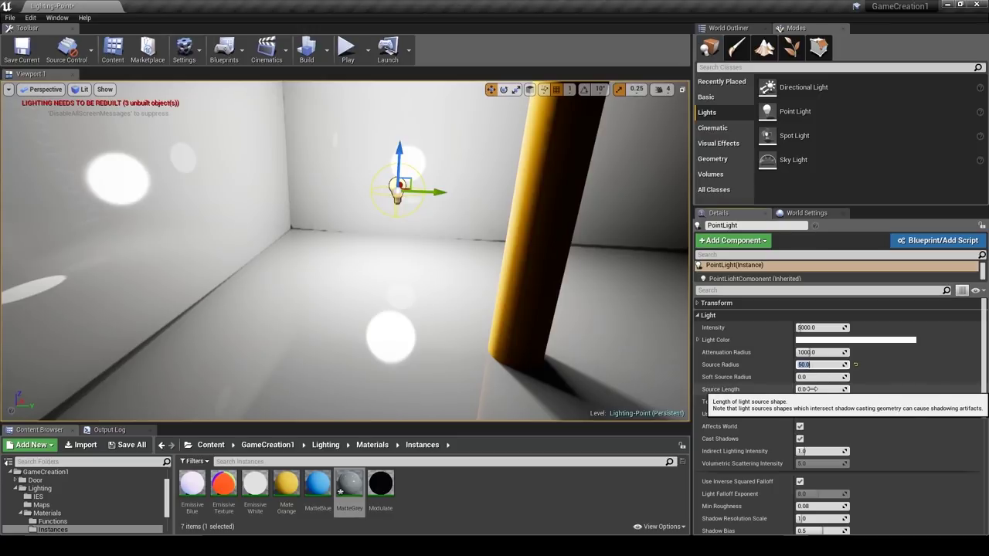
# Set the point light's source length to 50, view the source shape from the side, and raise the length to about 431.
pyautogui.click(813, 389)
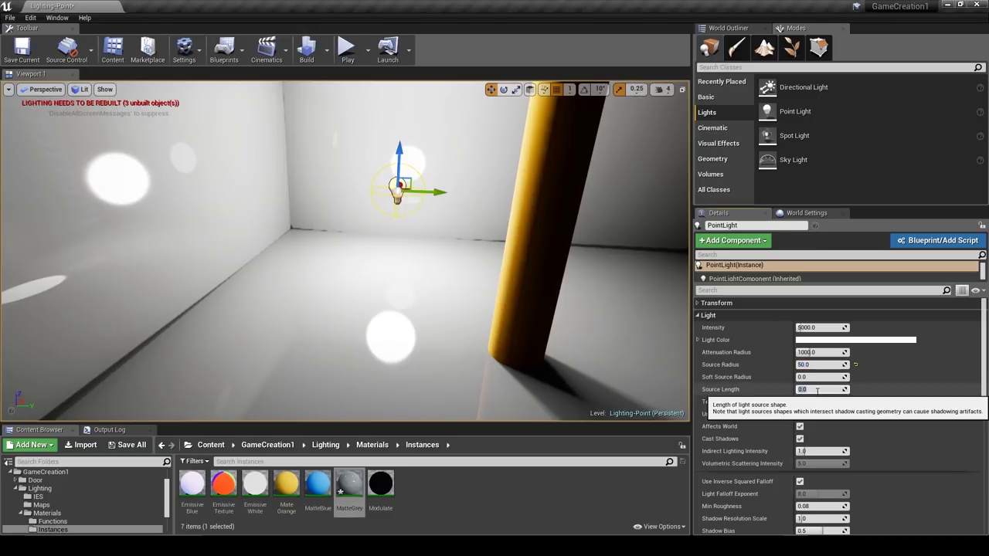
pyautogui.write('50')
pyautogui.press('Return')
pyautogui.moveTo(479, 255); pyautogui.dragTo(649, 232, button='right')
pyautogui.press('w')
pyautogui.press('a')
pyautogui.moveTo(513, 246); pyautogui.dragTo(533, 244, button='right')
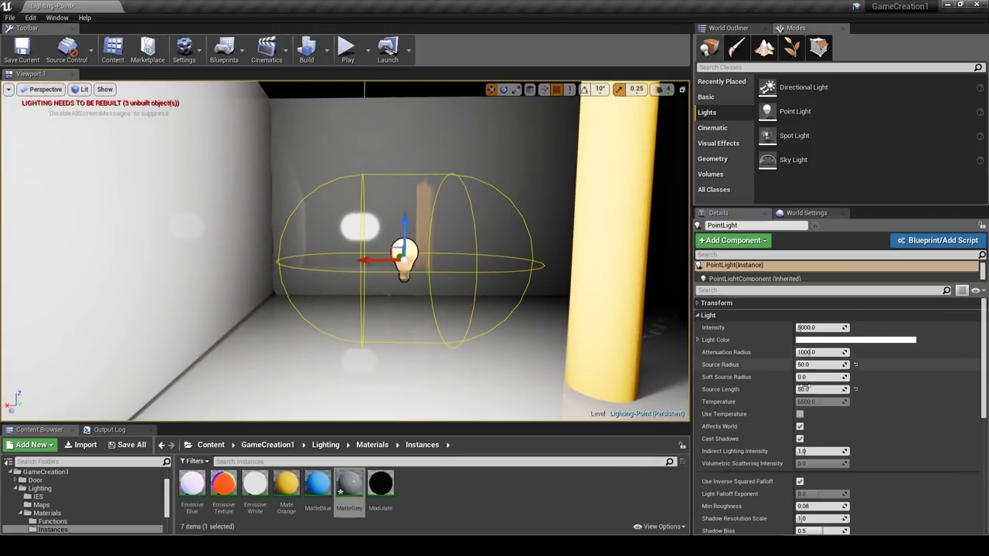
pyautogui.moveTo(804, 389); pyautogui.dragTo(850, 388)
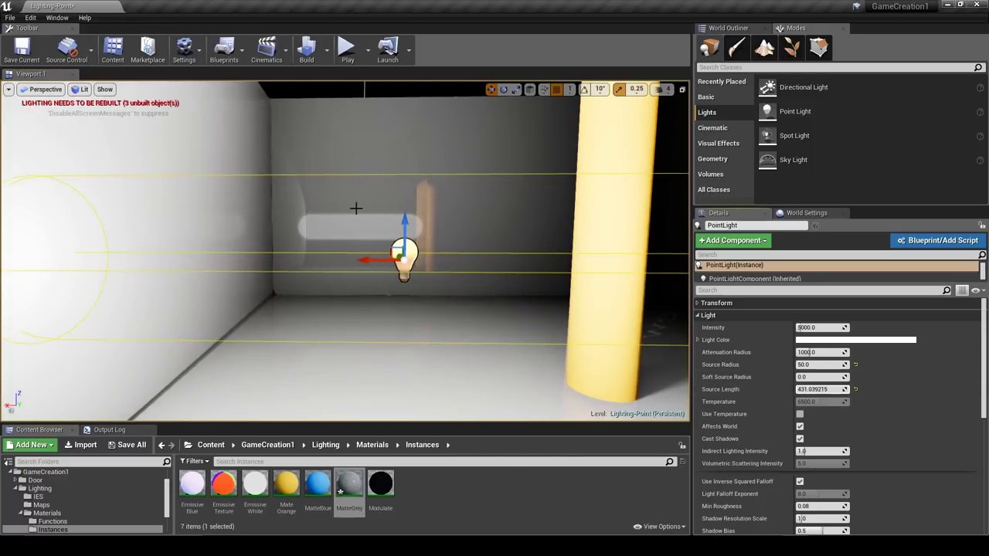
pyautogui.moveTo(356, 208)
pyautogui.mouseDown(button='right')
pyautogui.moveTo(332, 207)
pyautogui.moveTo(371, 208)
pyautogui.moveTo(359, 221)
pyautogui.moveTo(321, 216)
pyautogui.moveTo(364, 217)
pyautogui.moveTo(332, 216)
pyautogui.moveTo(344, 220)
pyautogui.mouseUp(button='right')
# Try softening the elongated reflection with a soft source radius of about 24, and return the value to 0.
pyautogui.moveTo(819, 377); pyautogui.dragTo(825, 377)
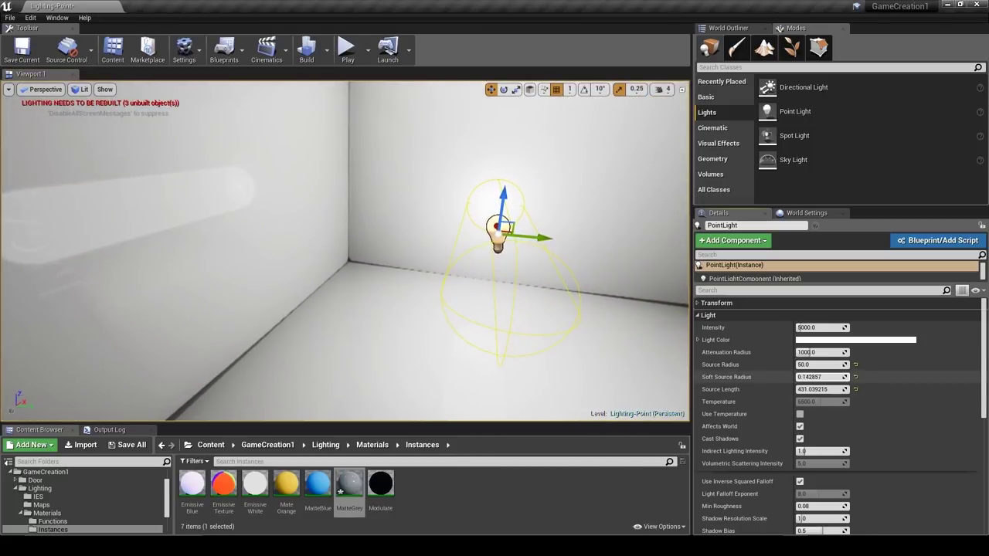
pyautogui.click(810, 376)
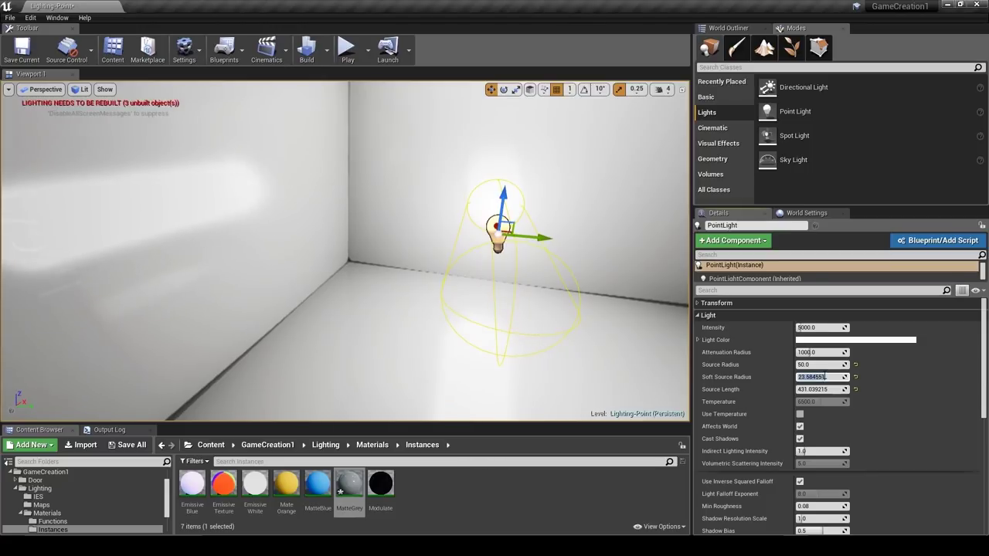
pyautogui.write('0')
pyautogui.press('Return')
pyautogui.moveTo(543, 337); pyautogui.dragTo(409, 332, button='right')
pyautogui.moveTo(472, 309)
pyautogui.mouseDown(button='right')
pyautogui.moveTo(456, 311)
pyautogui.moveTo(452, 335)
pyautogui.moveTo(462, 311)
pyautogui.mouseUp(button='right')
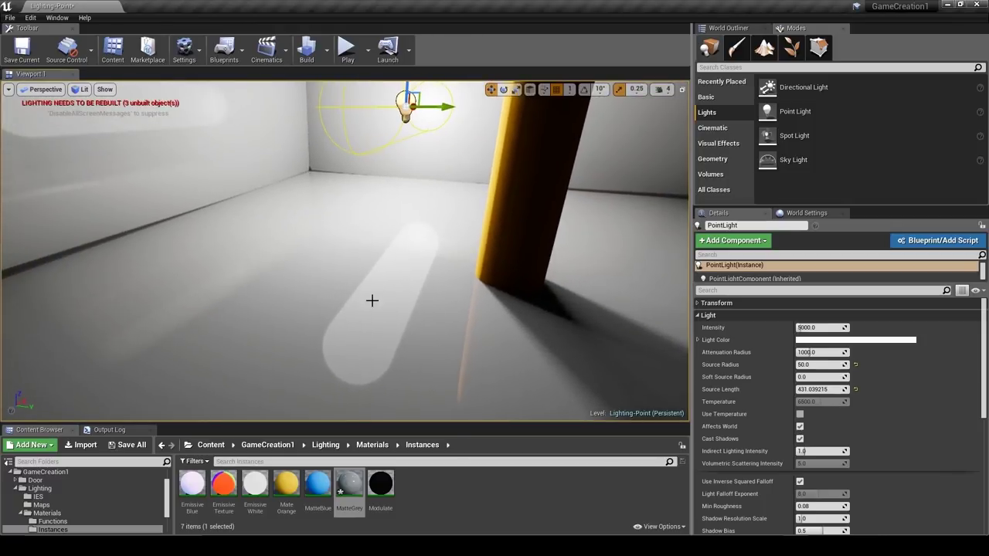
# Undo the point light's source length edits, its recent source radius edits and its last move.
pyautogui.moveTo(352, 288); pyautogui.dragTo(437, 305, button='right')
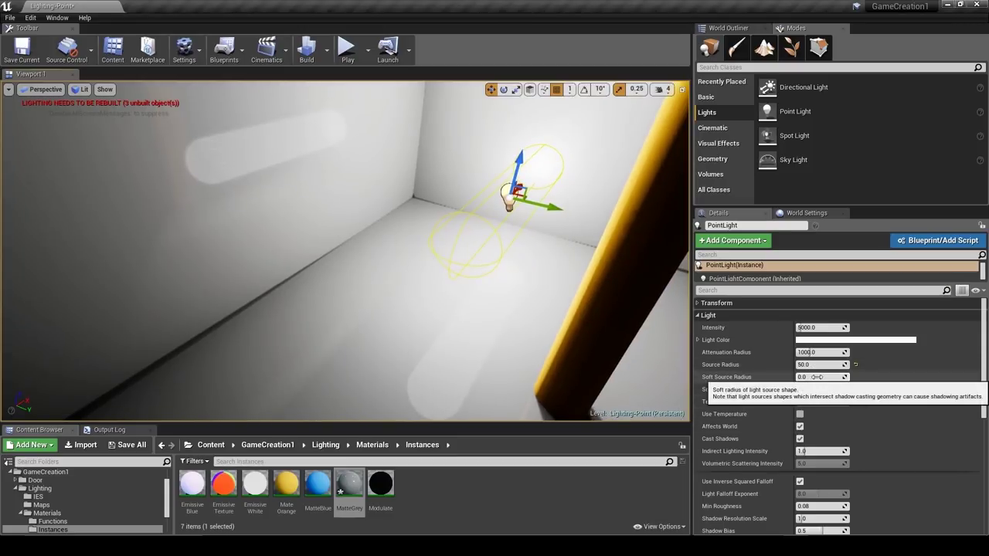
pyautogui.moveTo(464, 278); pyautogui.dragTo(563, 290, button='right')
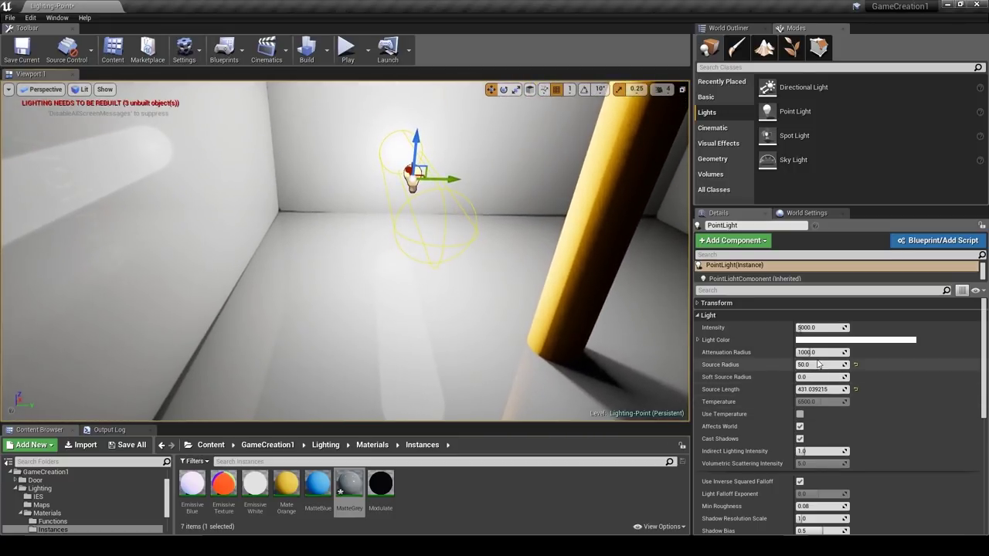
pyautogui.moveTo(427, 285); pyautogui.dragTo(444, 255, button='right')
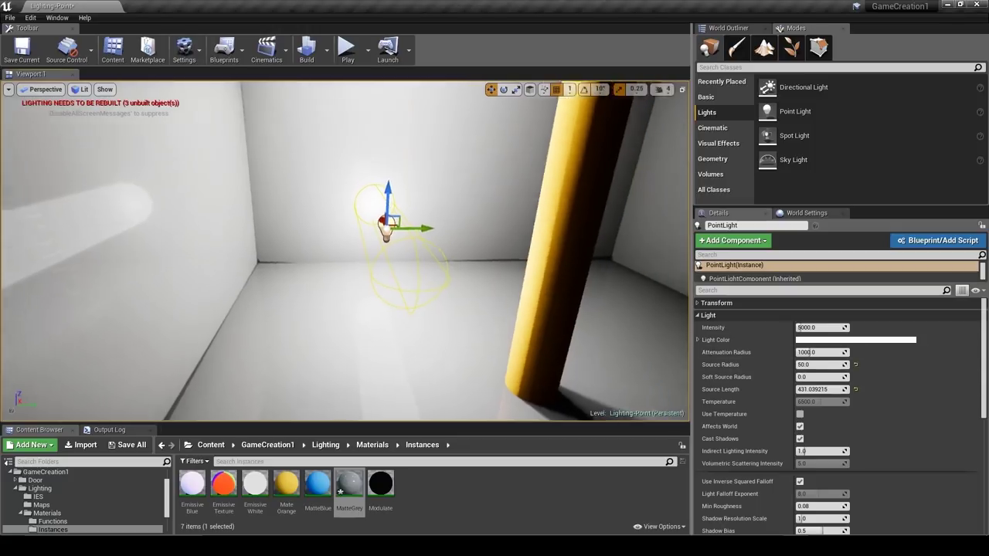
pyautogui.moveTo(394, 288); pyautogui.dragTo(421, 290, button='right')
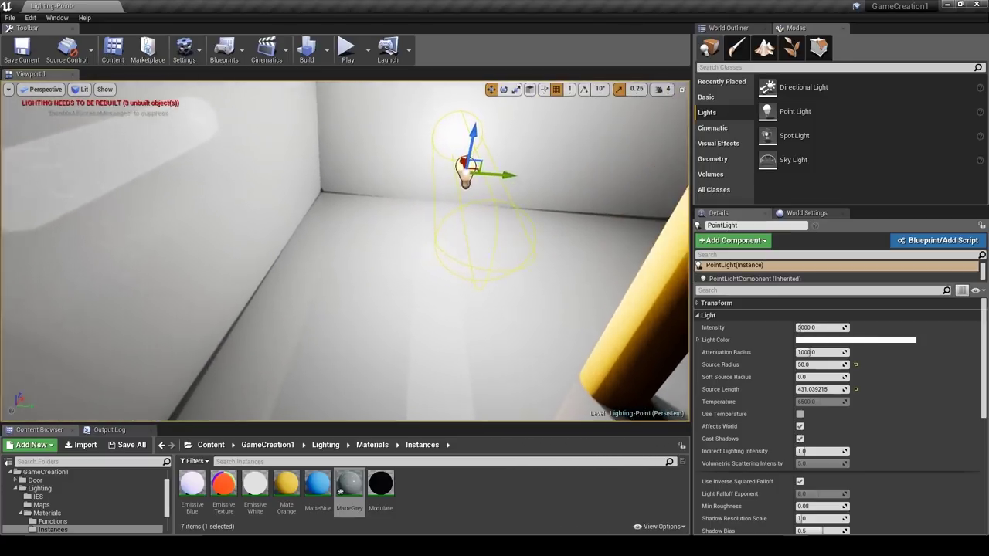
pyautogui.moveTo(420, 290); pyautogui.dragTo(402, 298, button='right')
pyautogui.hotkey('ctrl', 'z')
pyautogui.hotkey('ctrl', 'z')
pyautogui.hotkey('ctrl', 'z')
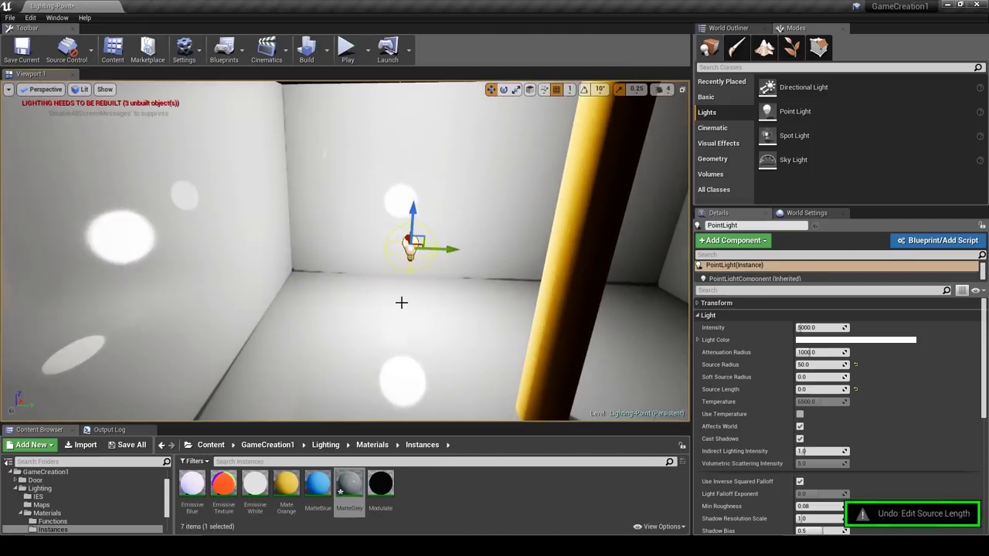
pyautogui.hotkey('ctrl', 'z')
pyautogui.hotkey('ctrl', 'z')
pyautogui.hotkey('ctrl', 'z')
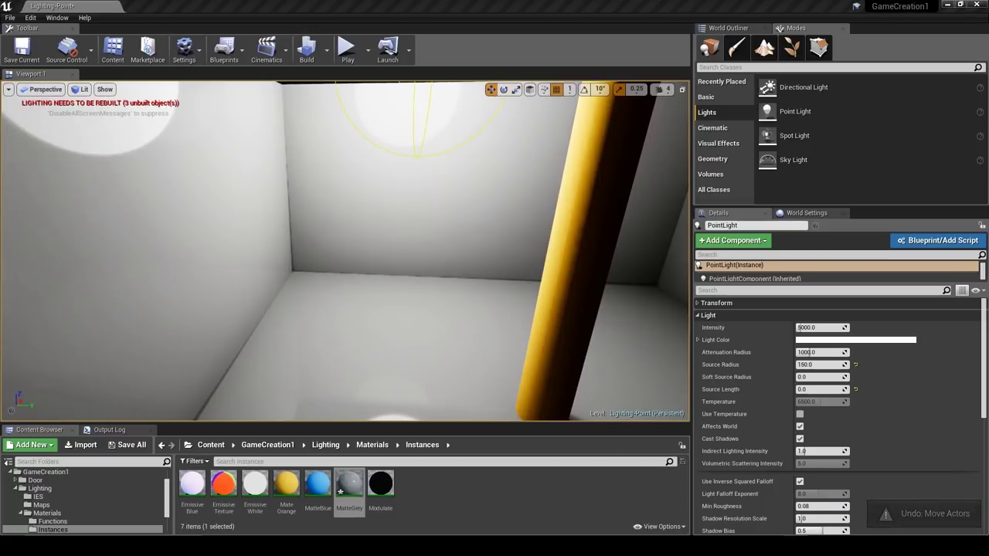
# Try a light temperature of about 5231 with Use Temperature enabled, and turn the option off again.
pyautogui.moveTo(447, 193); pyautogui.dragTo(332, 244, button='right')
pyautogui.moveTo(468, 213); pyautogui.dragTo(448, 221, button='right')
pyautogui.moveTo(603, 324); pyautogui.dragTo(622, 318, button='right')
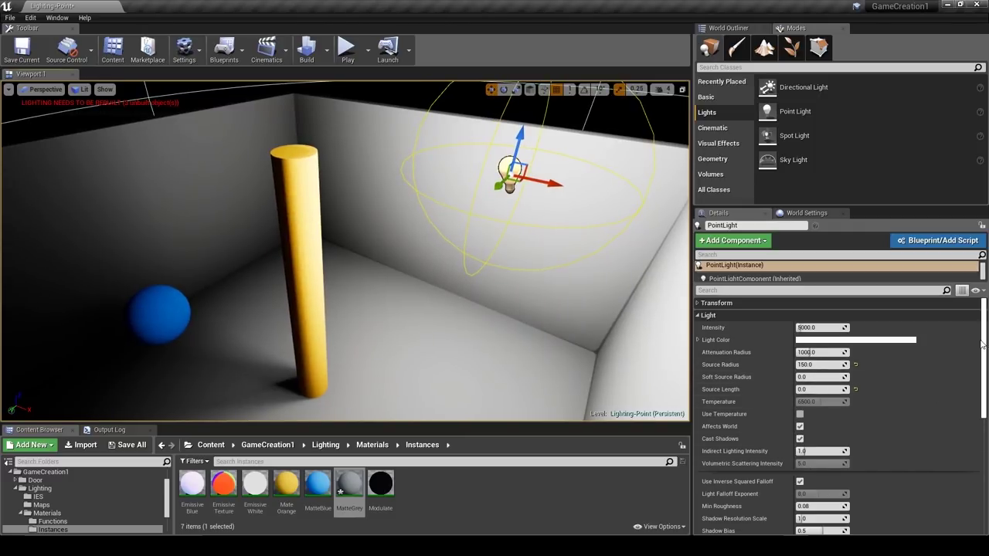
pyautogui.moveTo(986, 344); pyautogui.dragTo(982, 371)
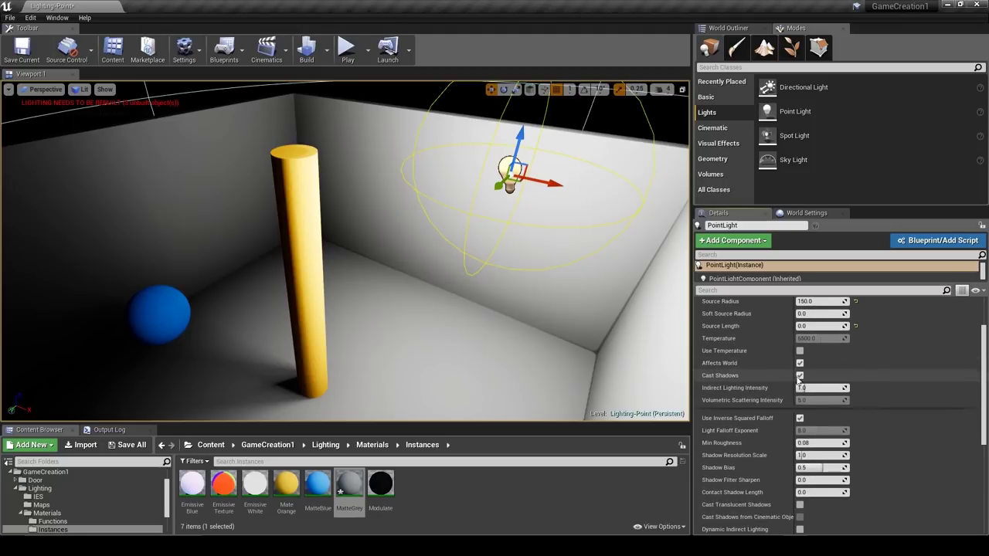
pyautogui.moveTo(613, 350); pyautogui.dragTo(617, 324, button='right')
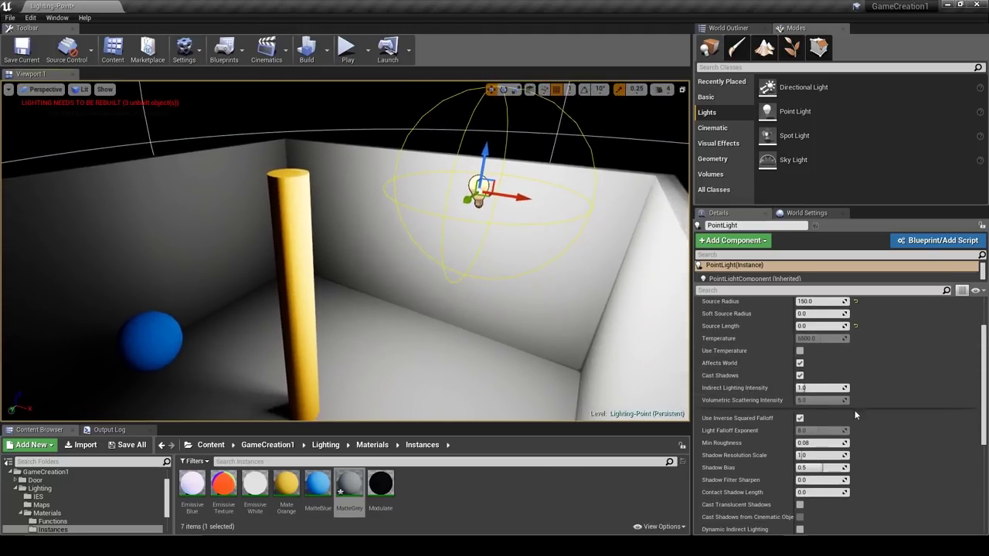
pyautogui.click(800, 352)
pyautogui.moveTo(825, 338); pyautogui.dragTo(815, 338)
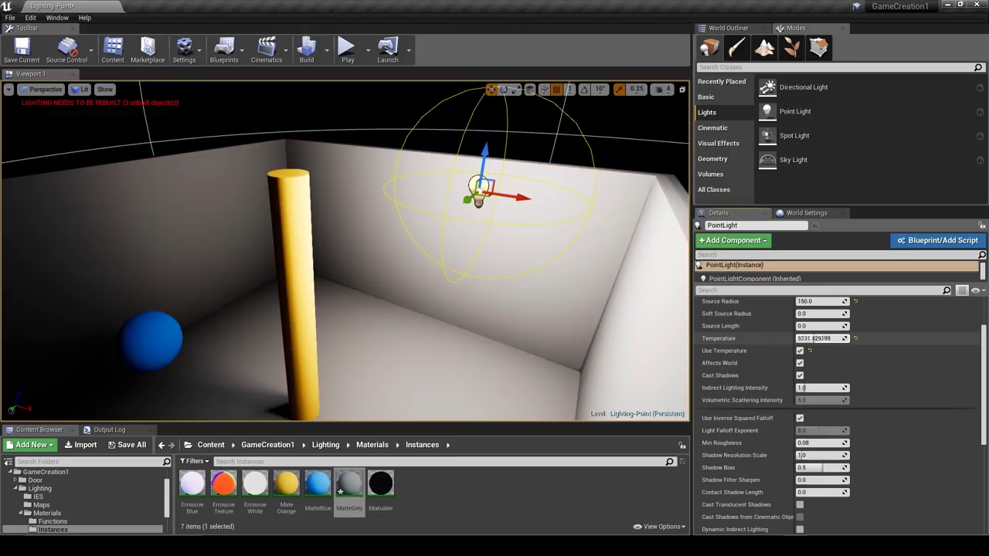
pyautogui.hotkey('ctrl', 'z')
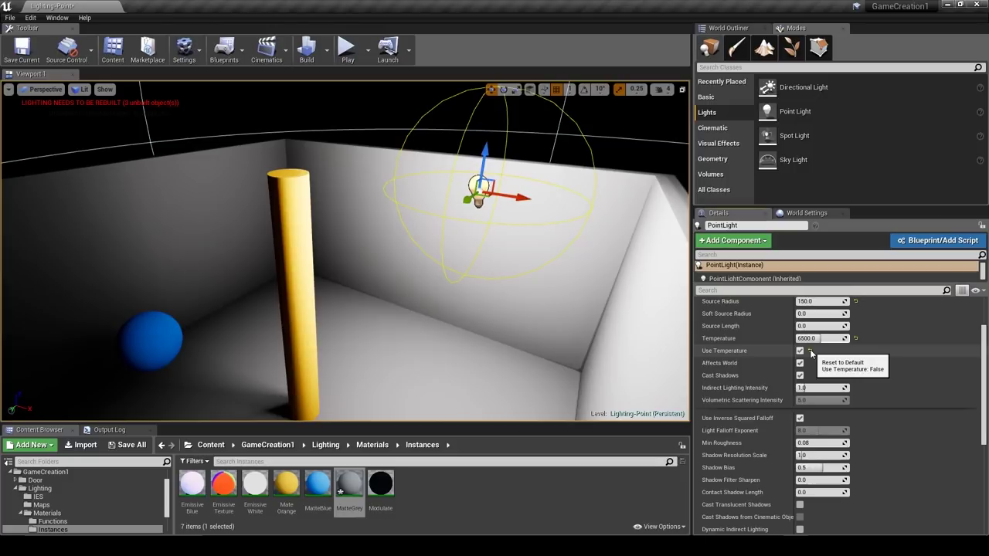
pyautogui.scroll(2, 864, 346)
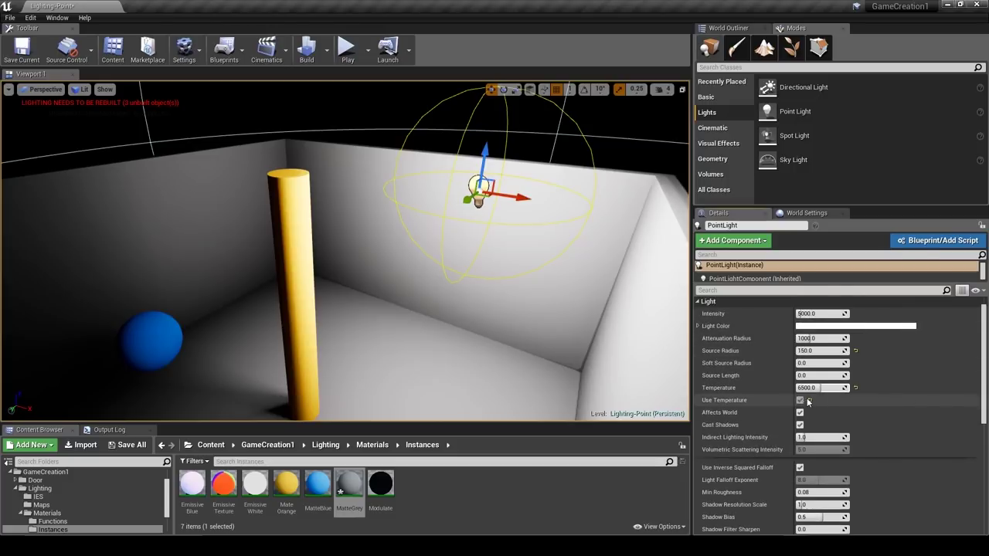
pyautogui.scroll(-2, 807, 395)
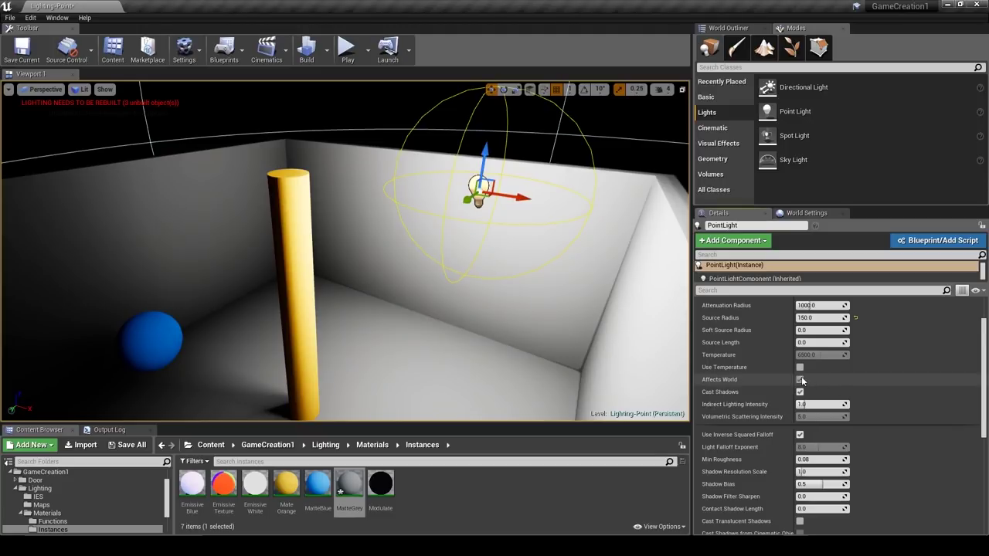
# Toggle the point light's Affects World off and on, and compare the scene with Cast Shadows off and on.
pyautogui.click(800, 379)
pyautogui.click(800, 379)
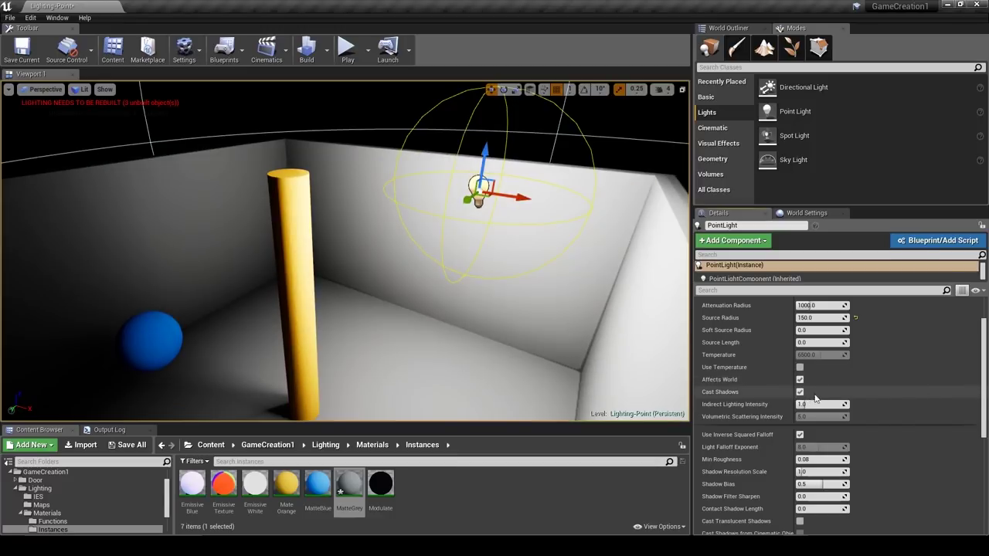
pyautogui.click(800, 392)
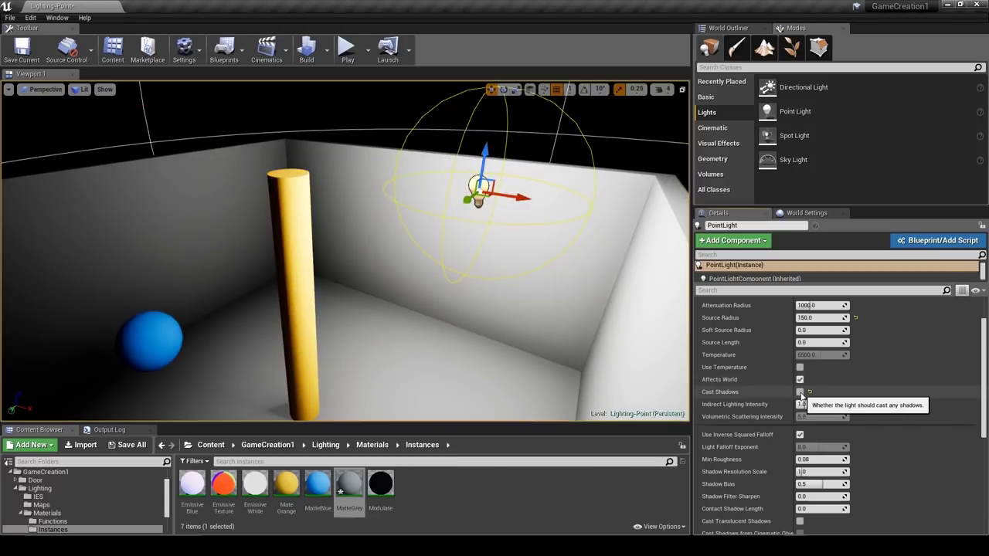
pyautogui.click(800, 392)
pyautogui.click(801, 391)
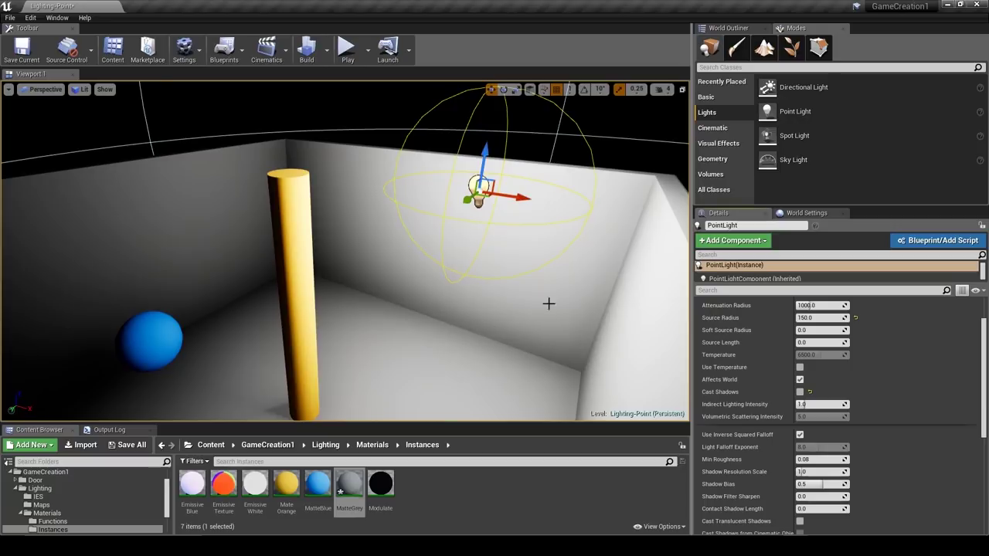
pyautogui.moveTo(549, 304); pyautogui.dragTo(538, 298, button='right')
pyautogui.click(801, 392)
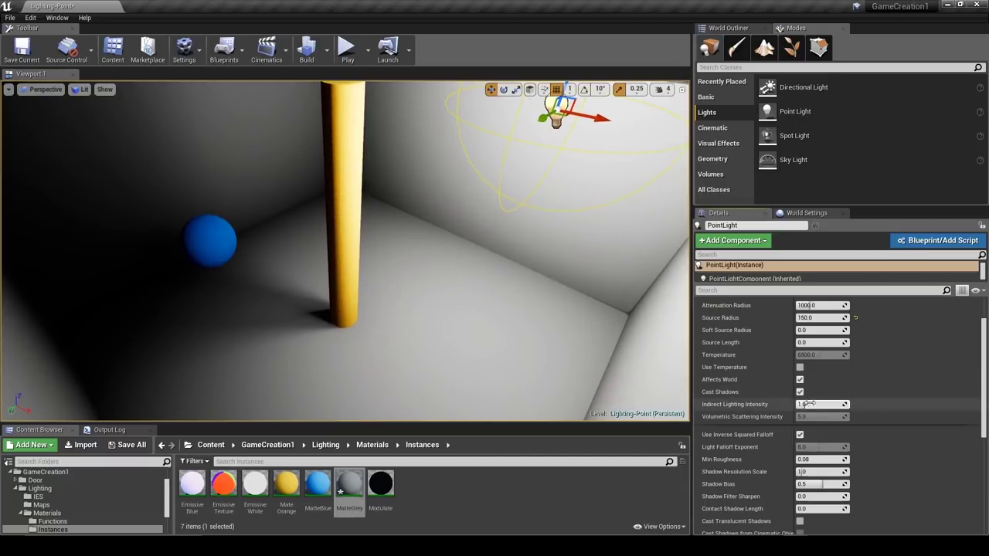
# Undo the indirect lighting intensity edit and set the point light's source radius to 50 and finally 100.
pyautogui.hotkey('ctrl', 'z')
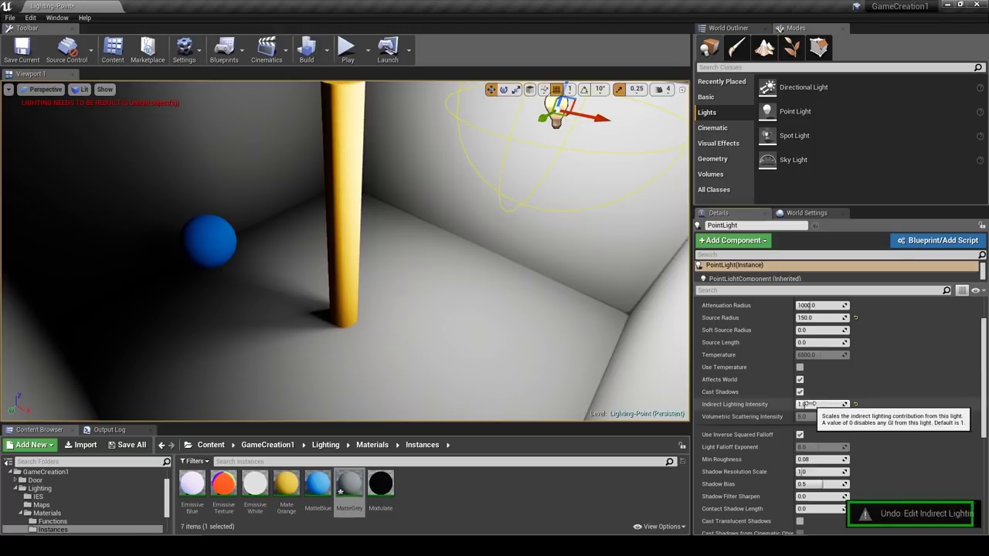
pyautogui.press('f')
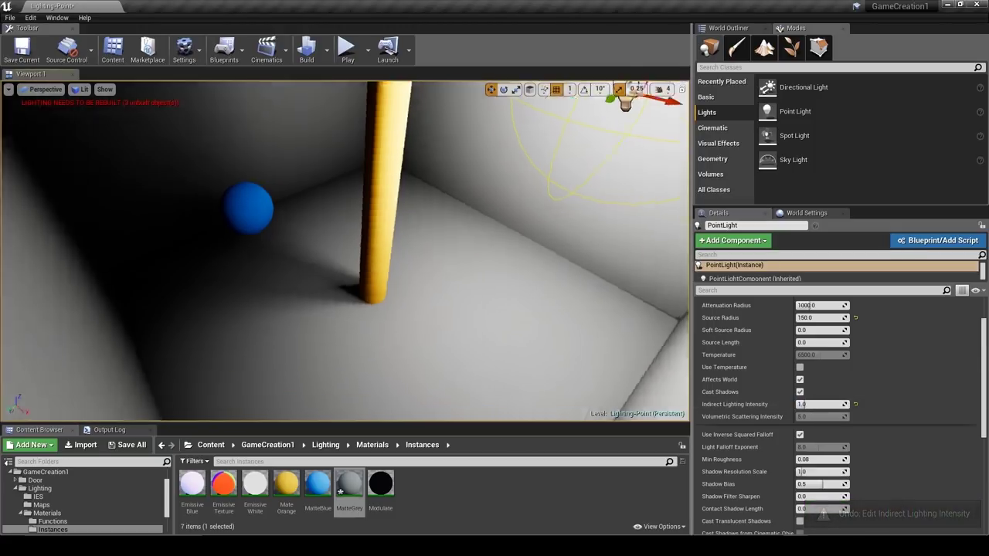
pyautogui.scroll(1, 854, 376)
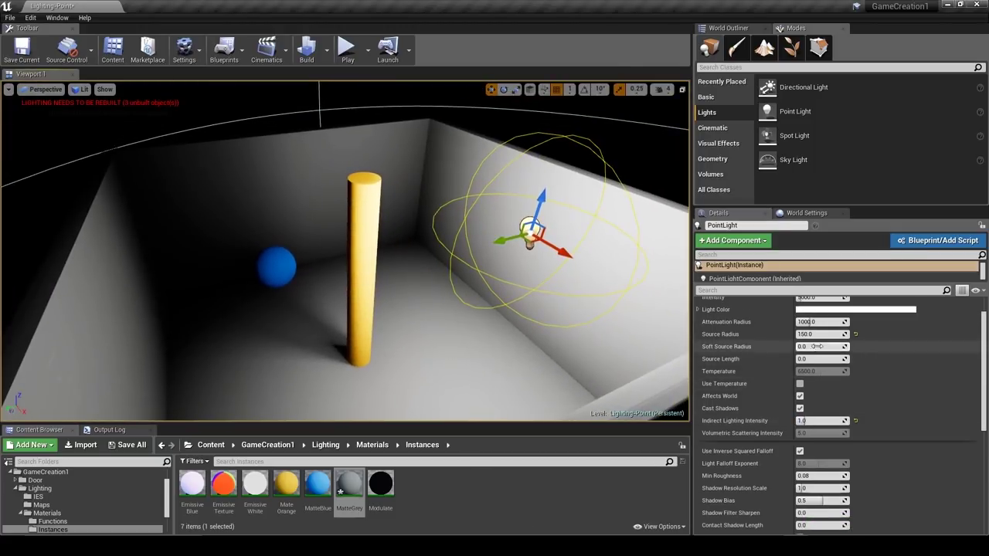
pyautogui.scroll(1, 813, 348)
pyautogui.write('50')
pyautogui.press('Return')
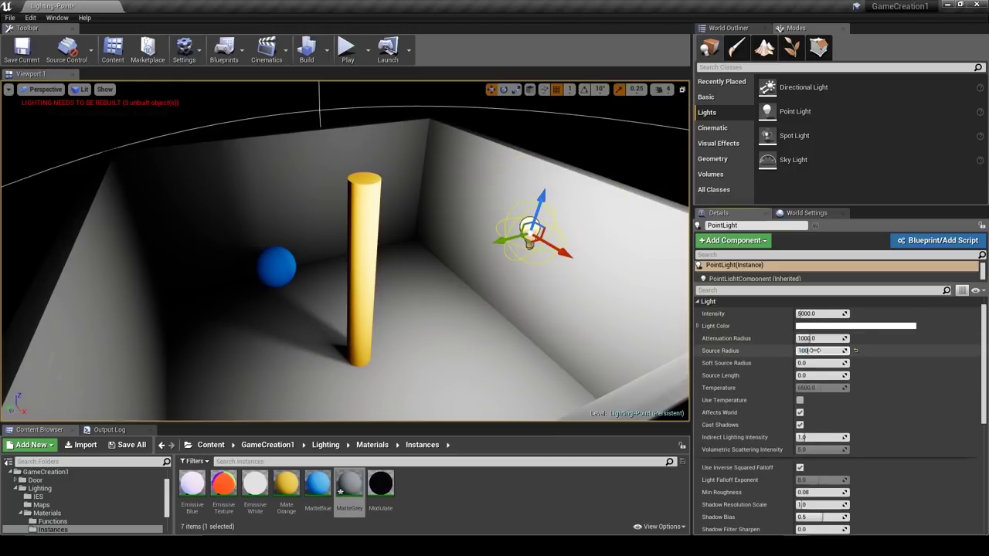
# Build the level's lighting, and rebuild it with the point light's indirect lighting intensity set to 5.
pyautogui.click(315, 50)
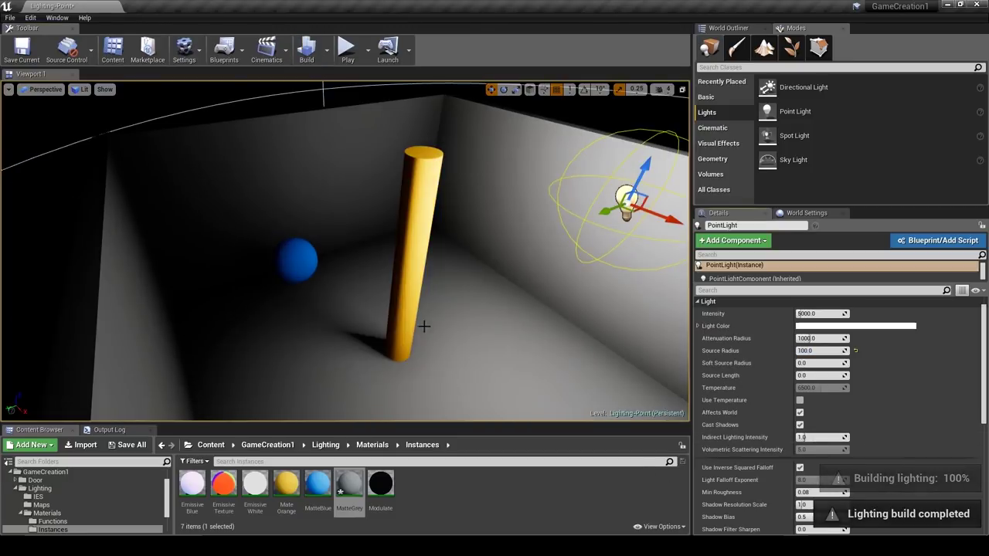
pyautogui.moveTo(424, 325)
pyautogui.mouseDown(button='right')
pyautogui.moveTo(494, 344)
pyautogui.moveTo(421, 330)
pyautogui.mouseUp(button='right')
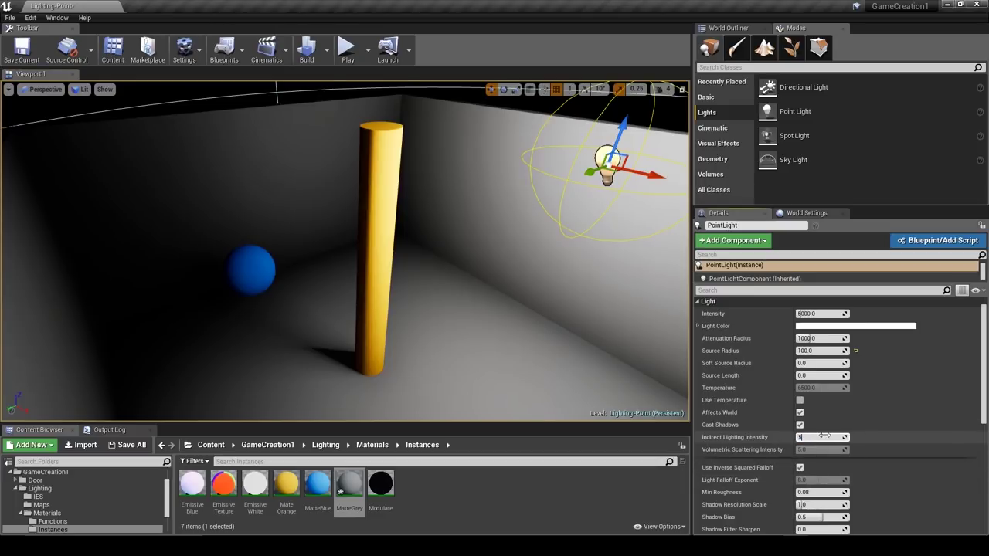
pyautogui.press('Return')
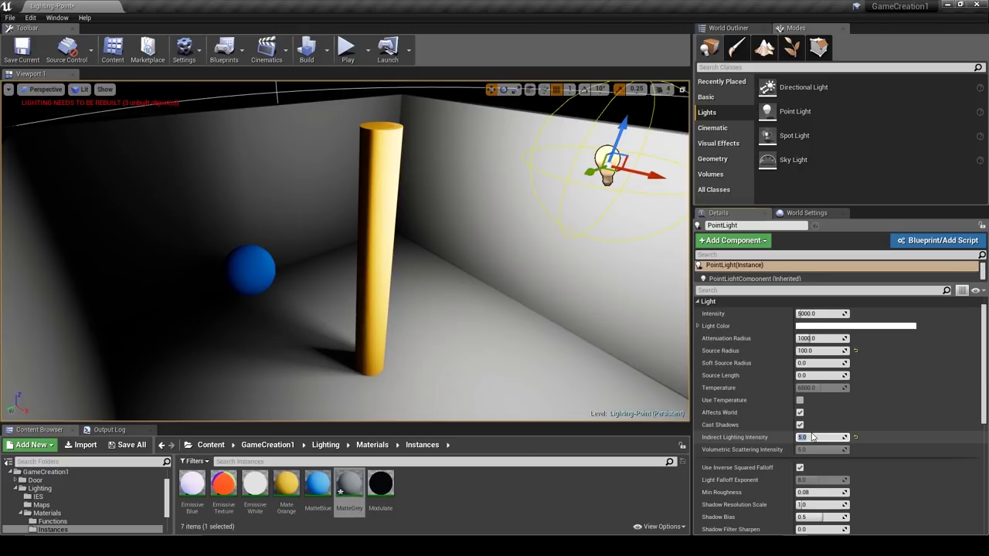
pyautogui.click(314, 51)
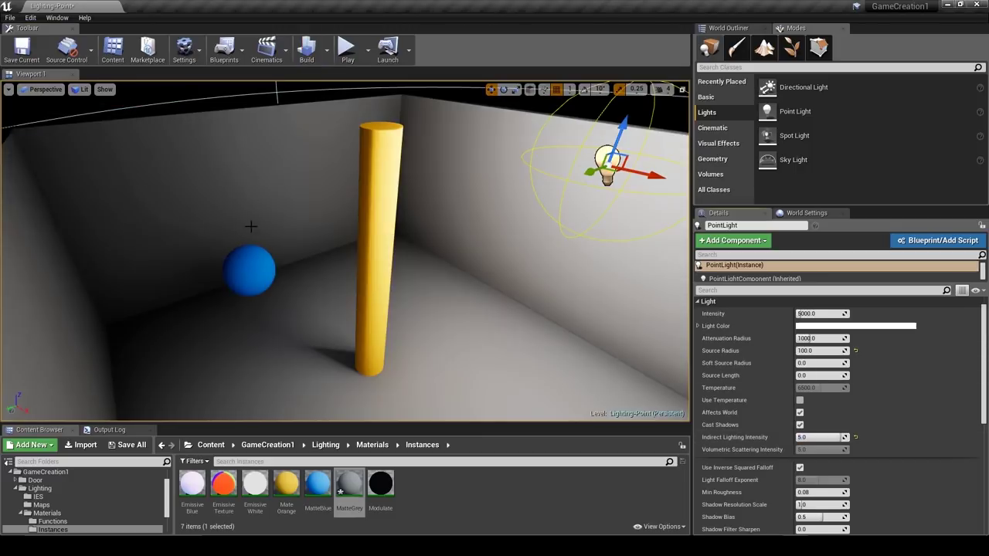
pyautogui.moveTo(249, 223); pyautogui.dragTo(298, 271, button='right')
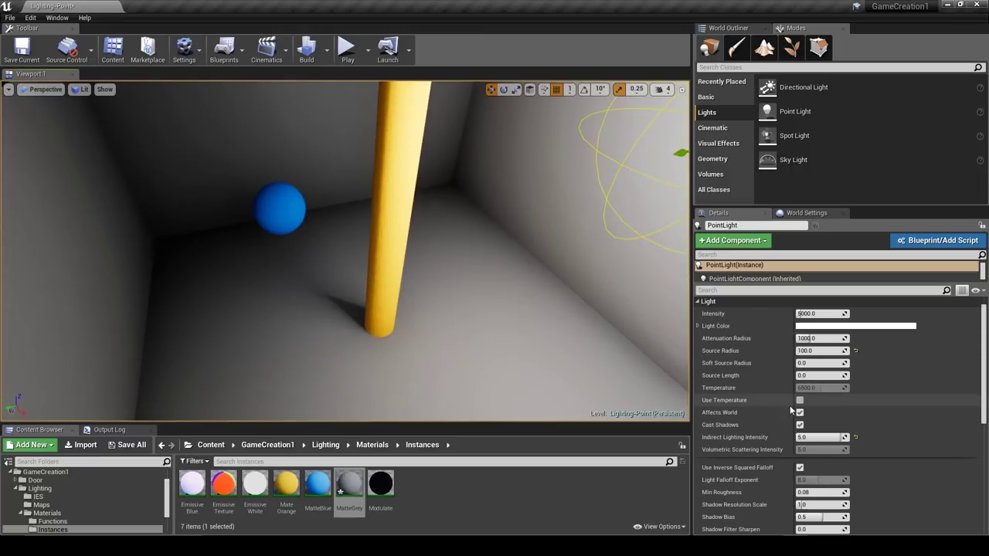
# Compare the Lighting Only and Detail Lighting view modes, and examine the bounced light around the pillar and sphere in Lighting Only.
pyautogui.moveTo(307, 307); pyautogui.dragTo(307, 307, button='right')
pyautogui.click(81, 89)
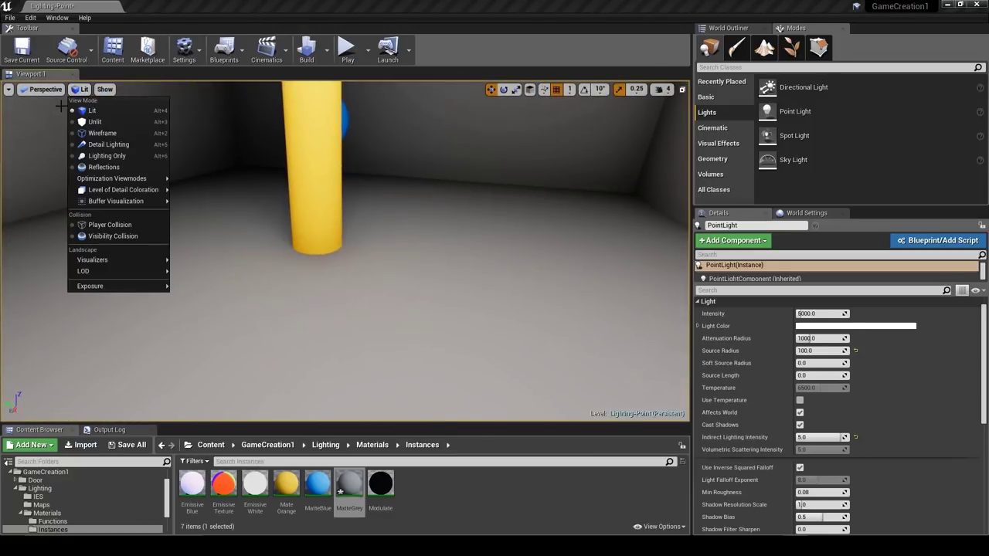
pyautogui.click(101, 156)
pyautogui.click(96, 89)
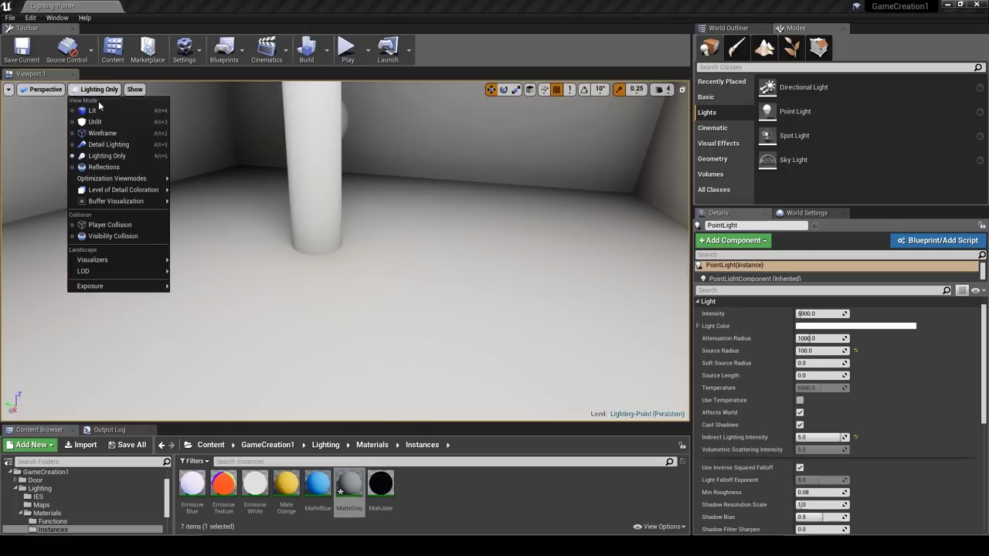
pyautogui.click(108, 145)
pyautogui.click(95, 89)
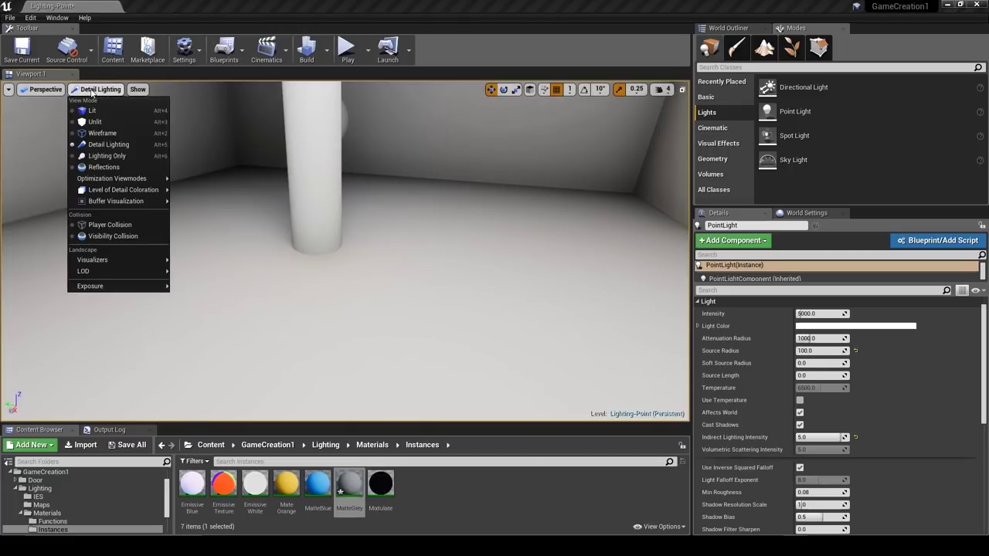
pyautogui.click(111, 156)
pyautogui.moveTo(118, 155); pyautogui.dragTo(268, 286, button='right')
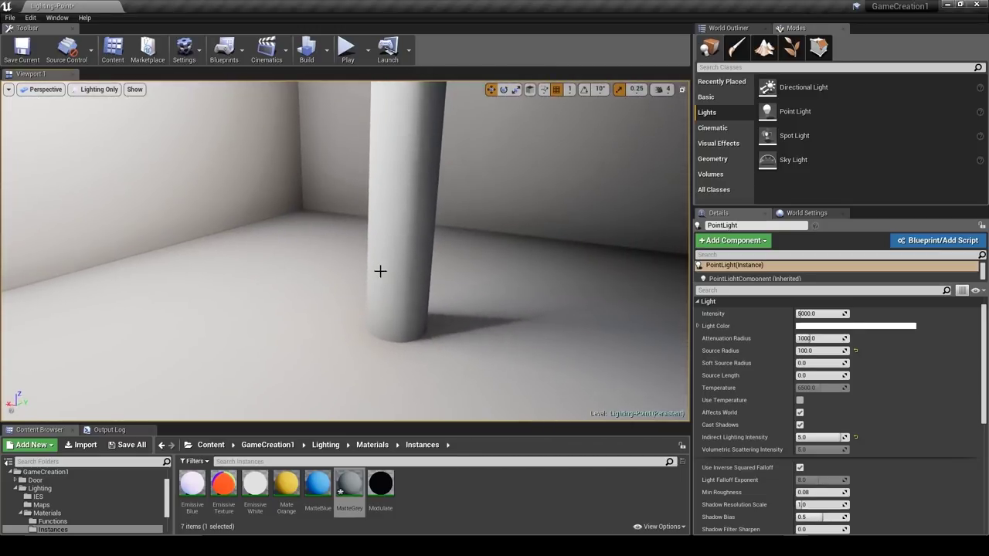
pyautogui.moveTo(404, 301); pyautogui.dragTo(434, 238, button='right')
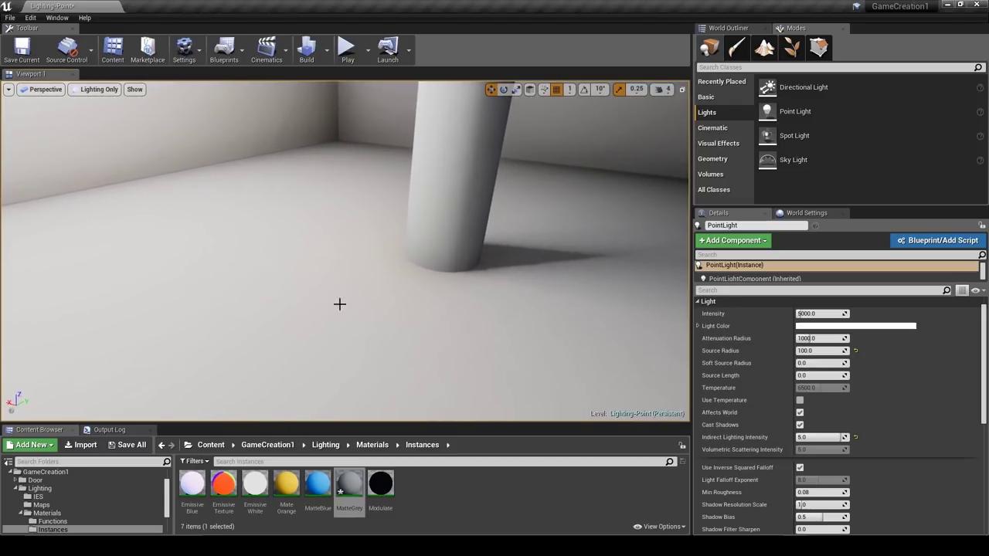
pyautogui.moveTo(344, 265); pyautogui.dragTo(280, 239, button='right')
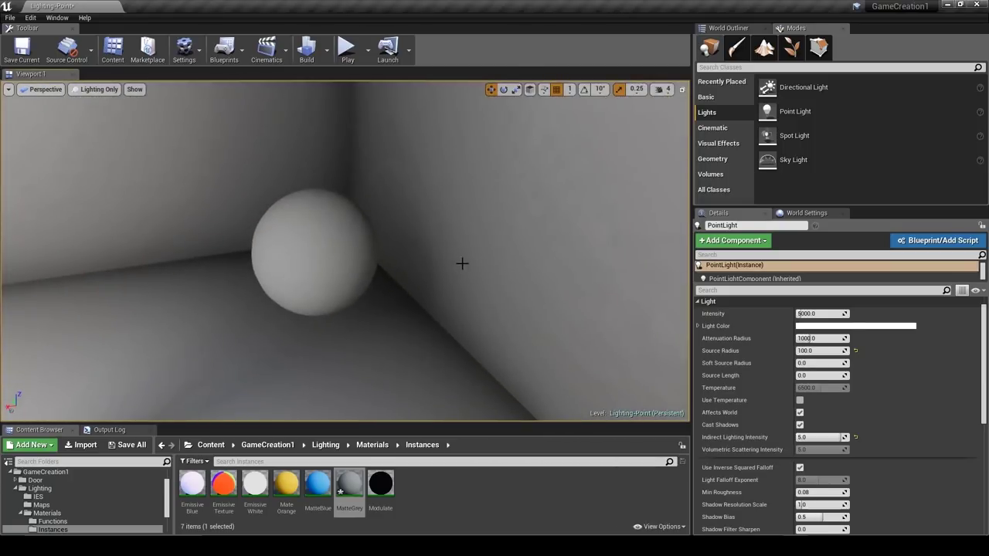
pyautogui.moveTo(365, 345); pyautogui.dragTo(366, 345, button='right')
pyautogui.moveTo(413, 302); pyautogui.dragTo(548, 267, button='right')
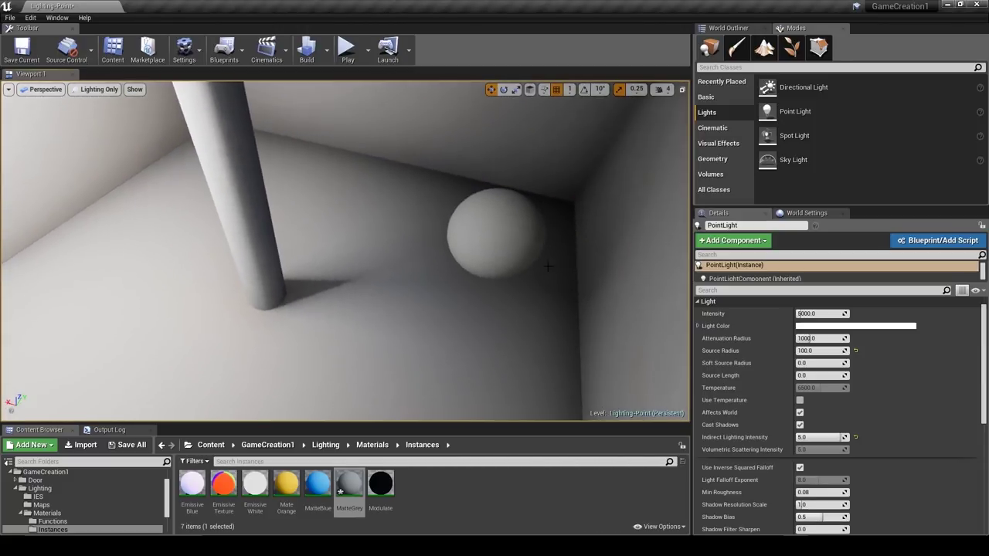
# Return the viewport to the Lit view mode and look at the pillar and sphere.
pyautogui.click(96, 91)
pyautogui.click(90, 111)
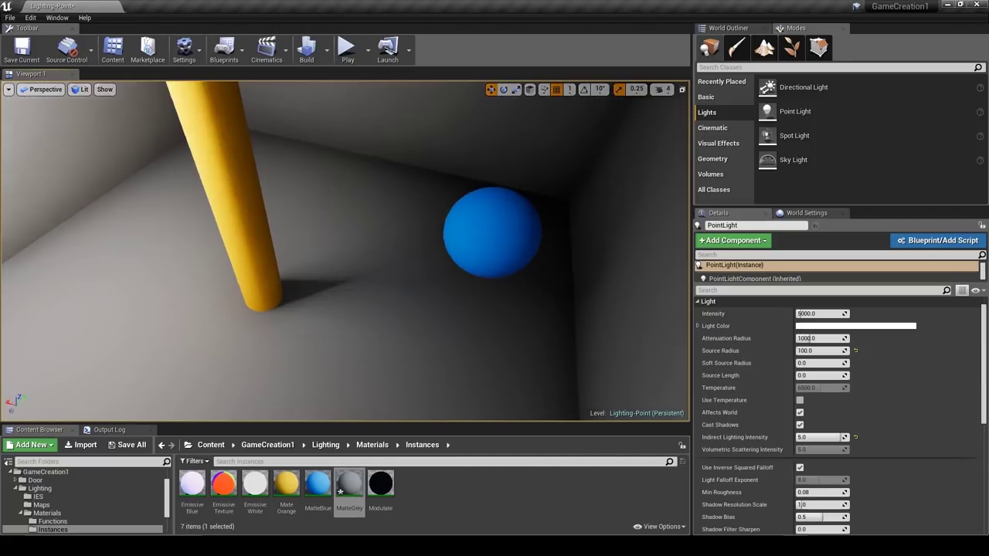
pyautogui.moveTo(348, 255); pyautogui.dragTo(348, 255, button='right')
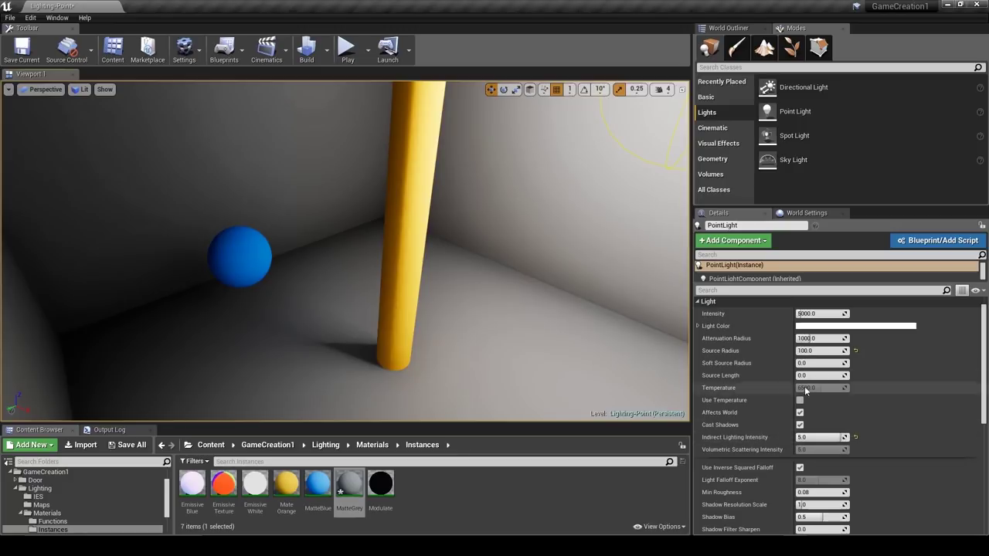
# Review the point light's shadow, dynamic indirect lighting and lighting channel options among its Light properties.
pyautogui.scroll(-3, 810, 387)
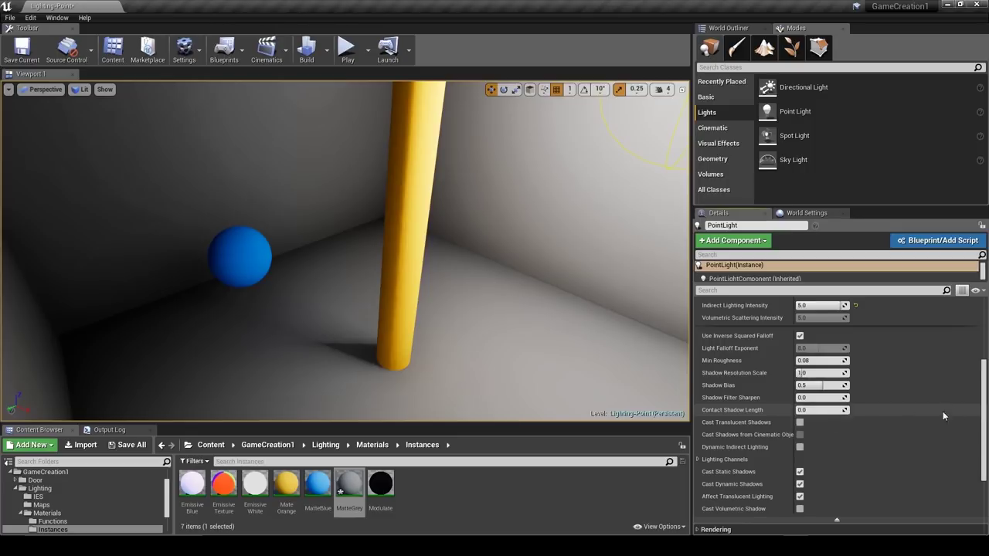
pyautogui.moveTo(985, 388); pyautogui.dragTo(986, 416)
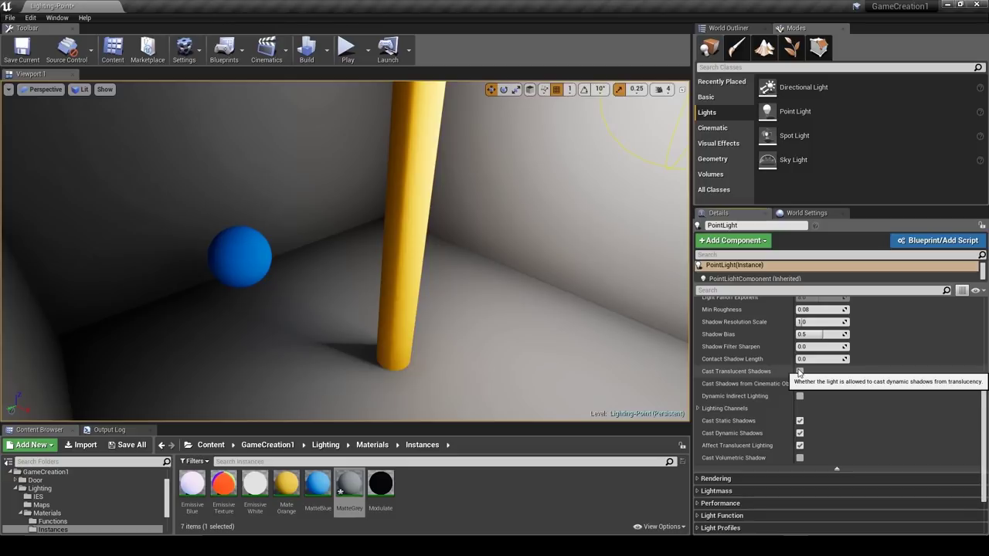
pyautogui.moveTo(485, 354); pyautogui.dragTo(461, 323, button='right')
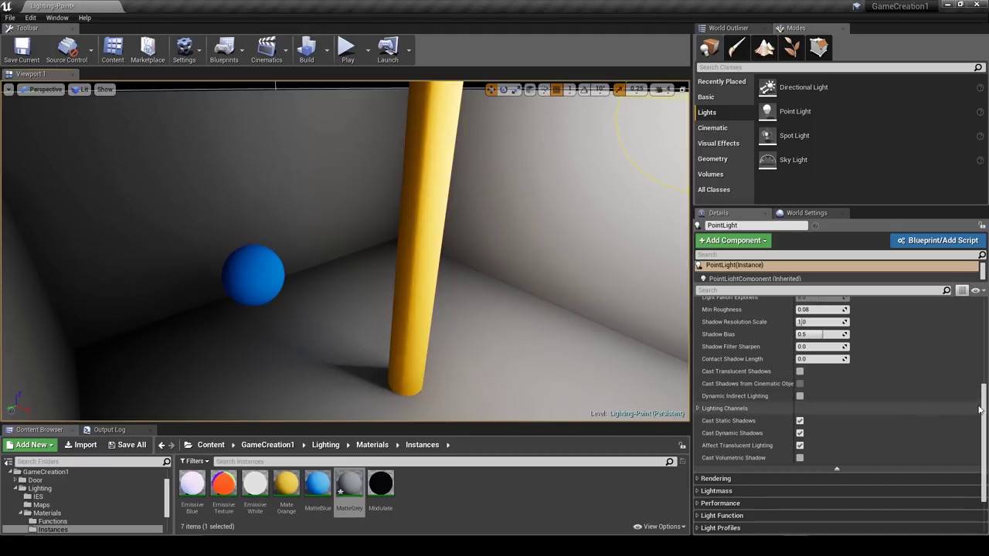
pyautogui.scroll(1, 889, 406)
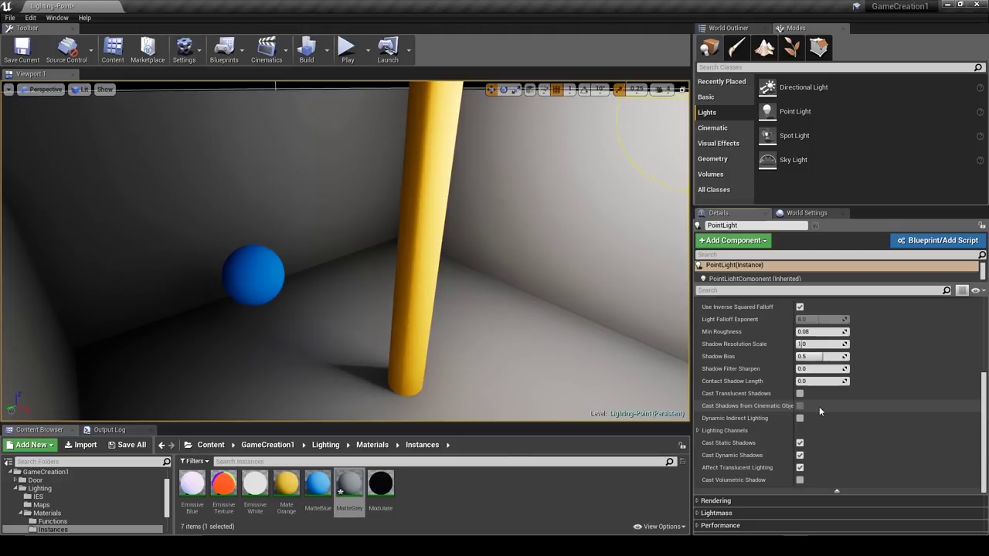
pyautogui.moveTo(984, 382); pyautogui.dragTo(985, 403)
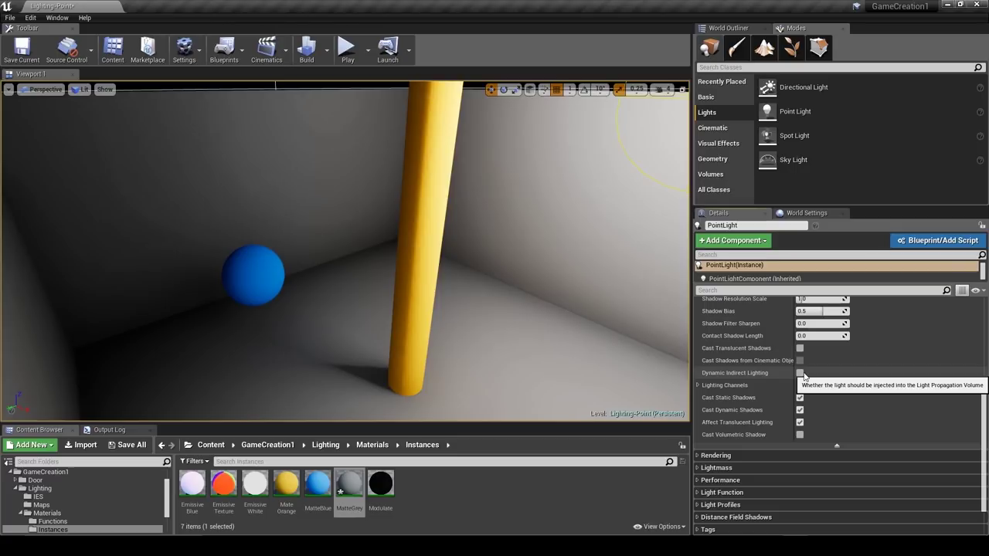
pyautogui.click(697, 385)
pyautogui.click(698, 386)
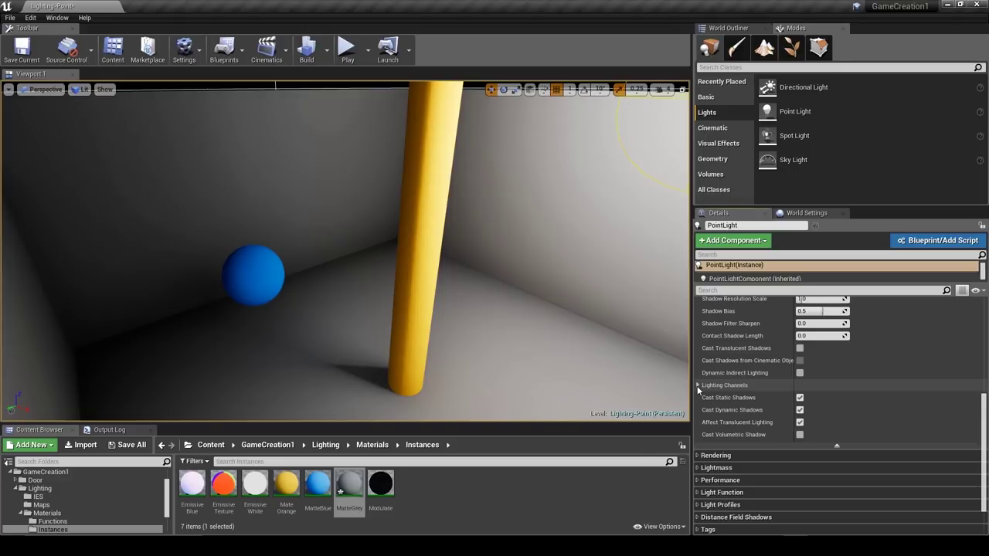
pyautogui.click(802, 398)
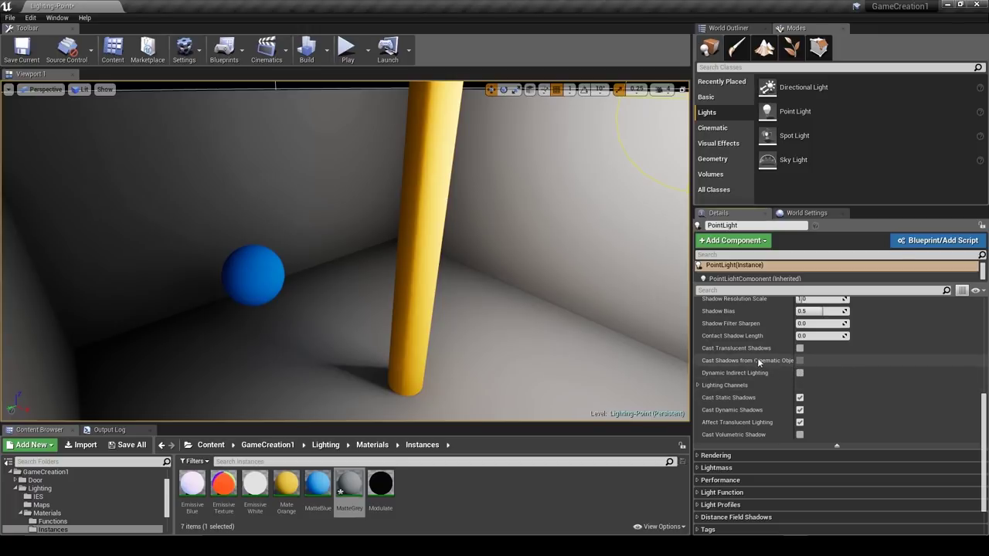
# Review the point light's Rendering, Lightmass and Performance properties, including the maximum draw distance.
pyautogui.scroll(3, 761, 409)
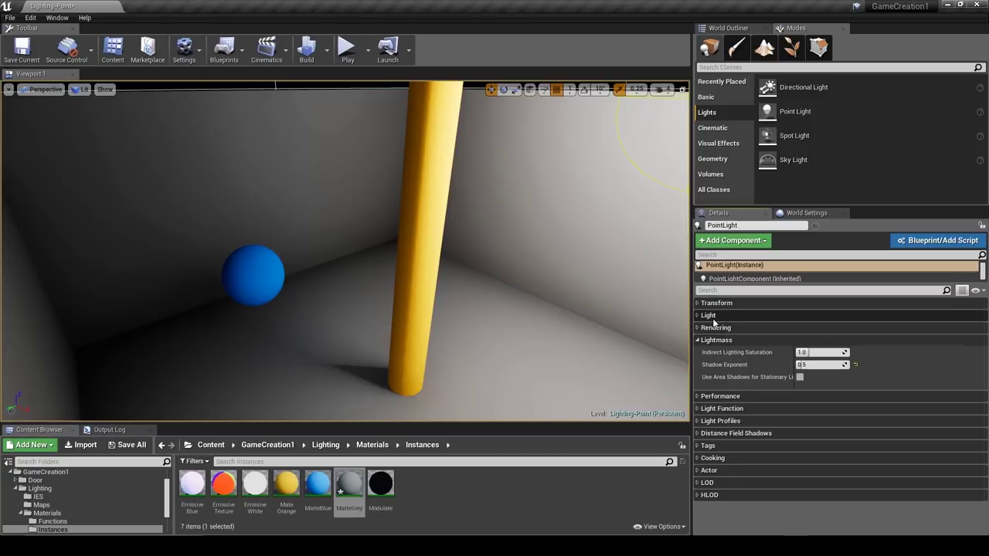
pyautogui.click(721, 328)
pyautogui.click(722, 329)
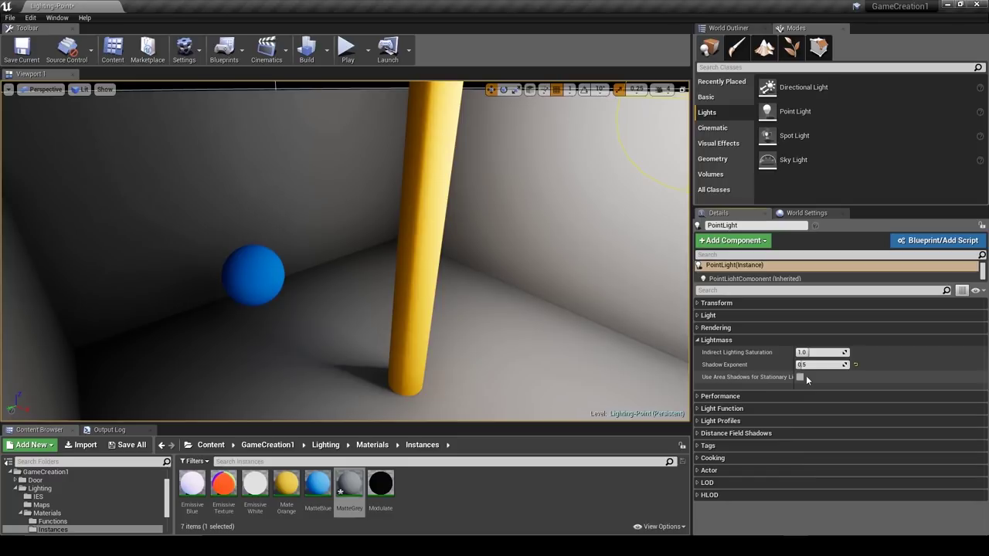
pyautogui.click(717, 340)
pyautogui.click(715, 353)
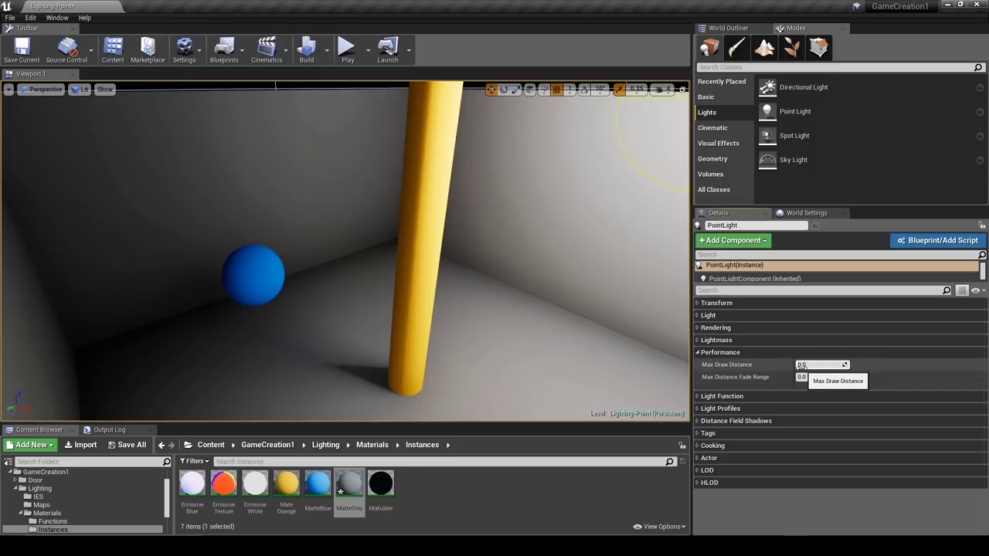
pyautogui.click(714, 353)
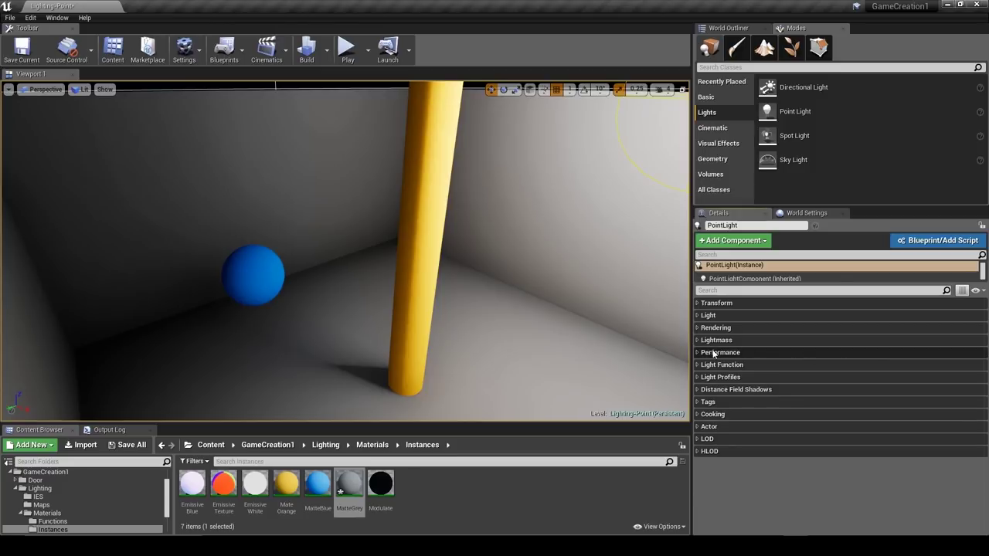
# Review the point light's Light Function, Light Profiles and Distance Field Shadows properties, including the advanced ray start offset option.
pyautogui.click(713, 366)
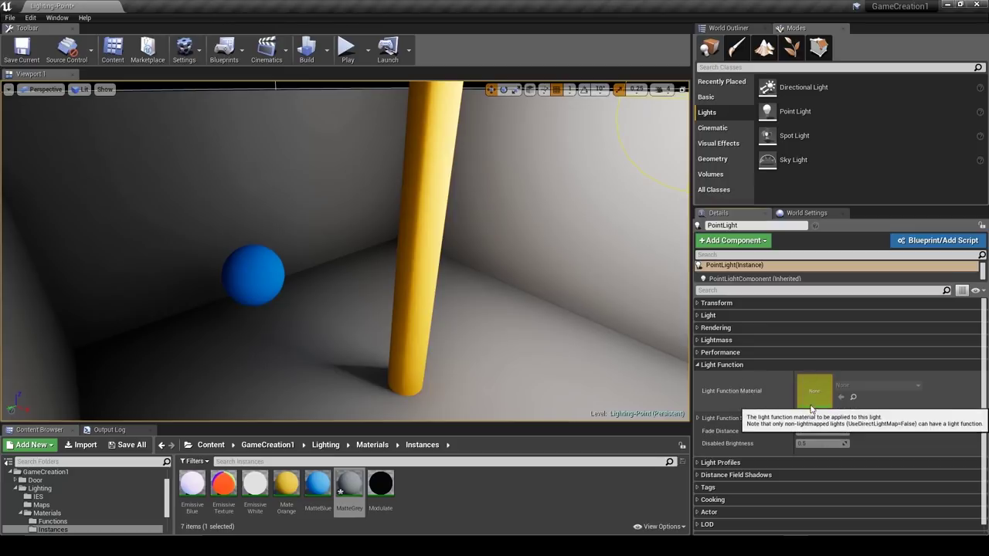
pyautogui.click(711, 364)
pyautogui.click(711, 364)
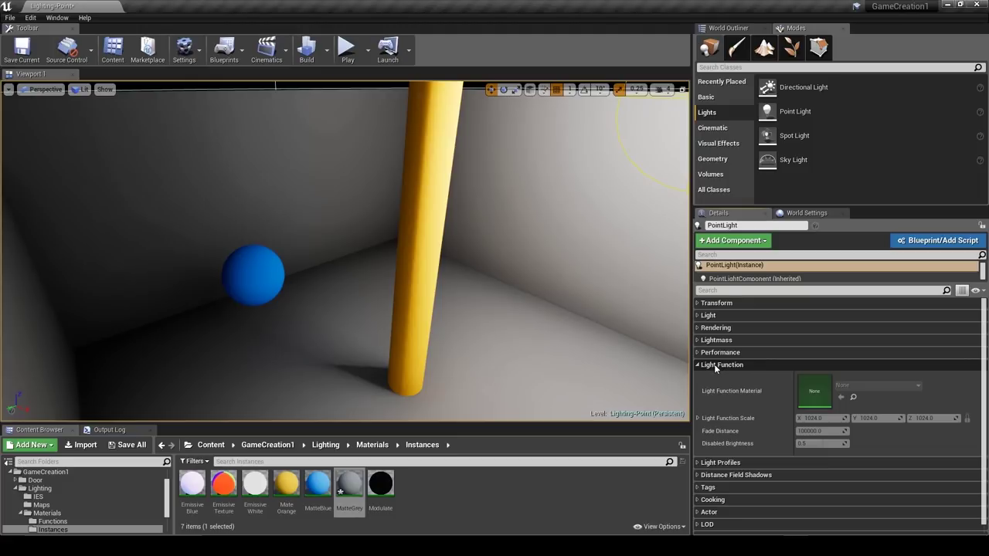
pyautogui.click(738, 363)
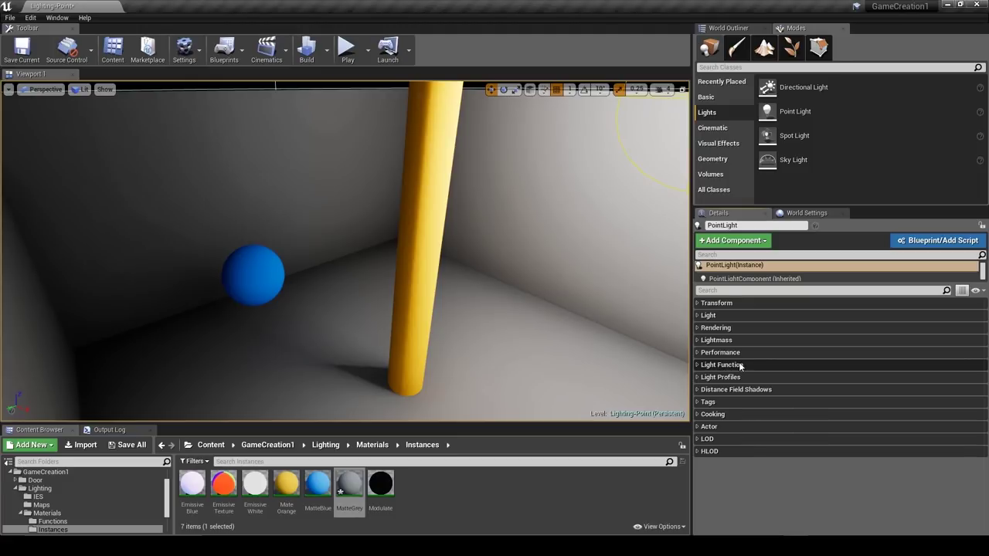
pyautogui.click(726, 377)
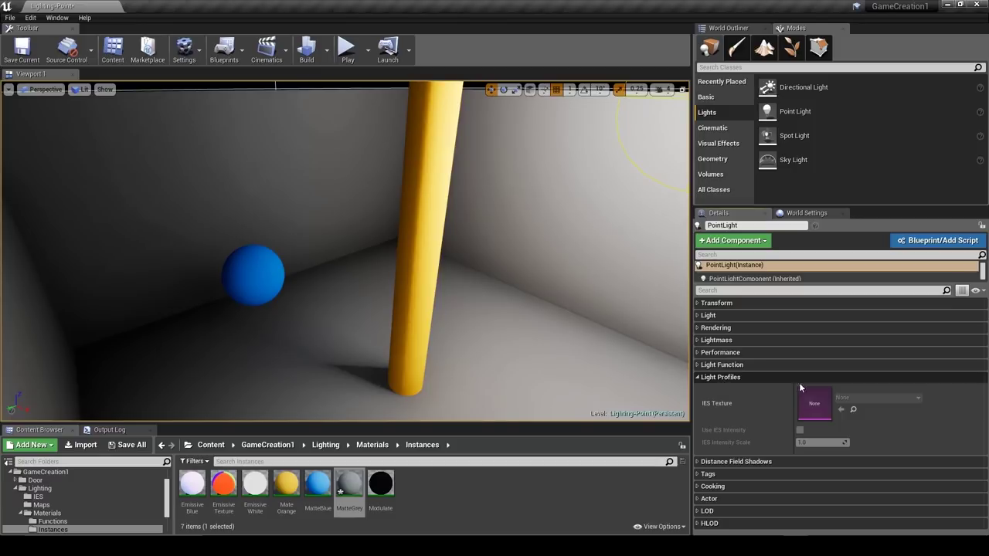
pyautogui.click(720, 378)
pyautogui.click(764, 388)
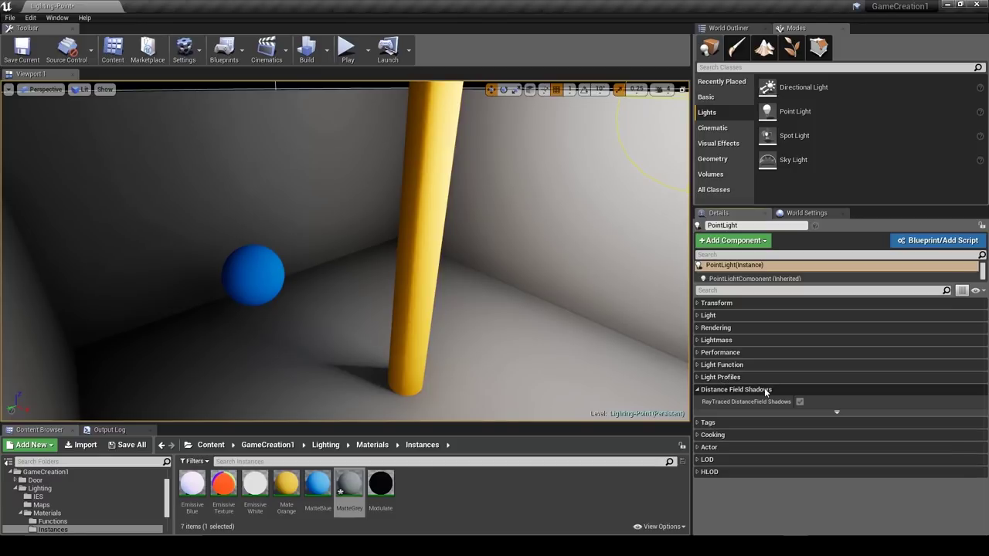
pyautogui.click(836, 414)
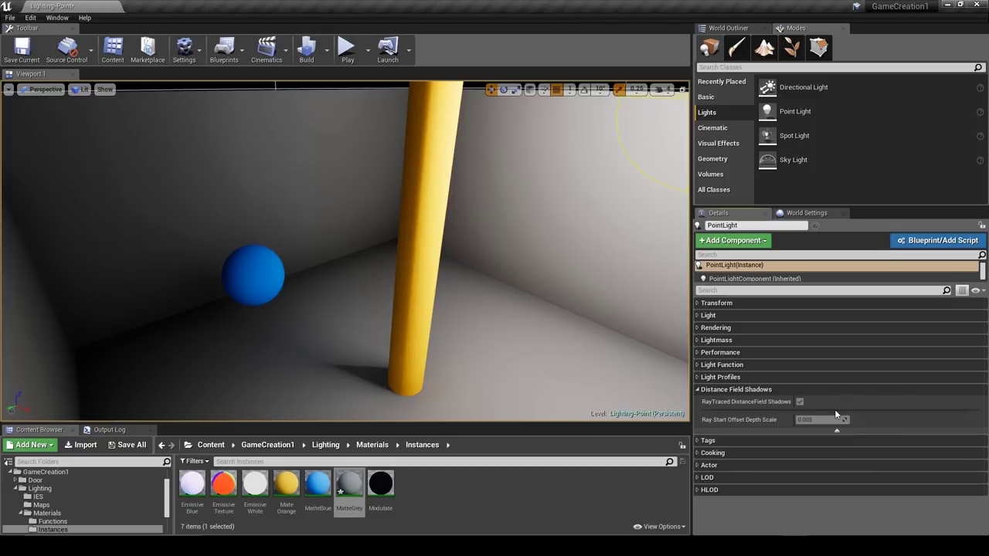
pyautogui.click(714, 392)
pyautogui.moveTo(470, 317)
pyautogui.mouseDown(button='right')
pyautogui.moveTo(494, 311)
pyautogui.moveTo(506, 274)
pyautogui.moveTo(498, 260)
pyautogui.moveTo(514, 274)
pyautogui.moveTo(497, 275)
pyautogui.moveTo(464, 317)
pyautogui.mouseUp(button='right')
pyautogui.press('s')
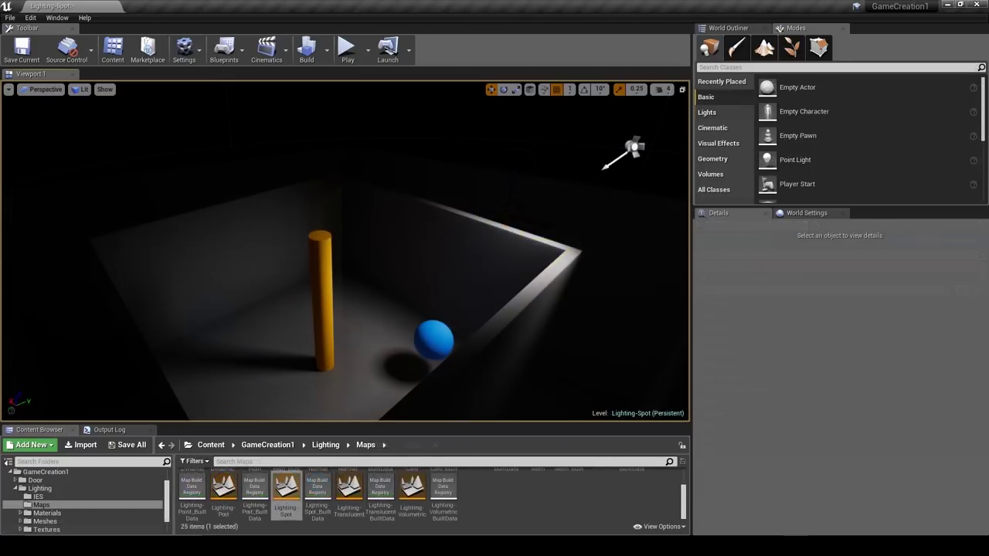
# Select the spot light above the room and collapse all of its property categories except Light.
pyautogui.moveTo(346, 251); pyautogui.dragTo(391, 223, button='right')
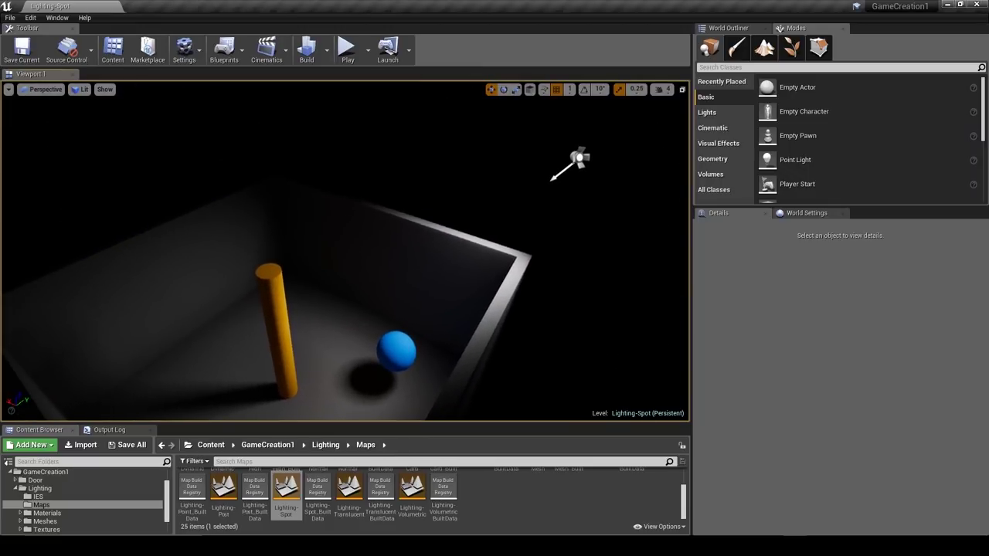
pyautogui.moveTo(391, 222); pyautogui.dragTo(479, 239, button='right')
pyautogui.click(587, 214)
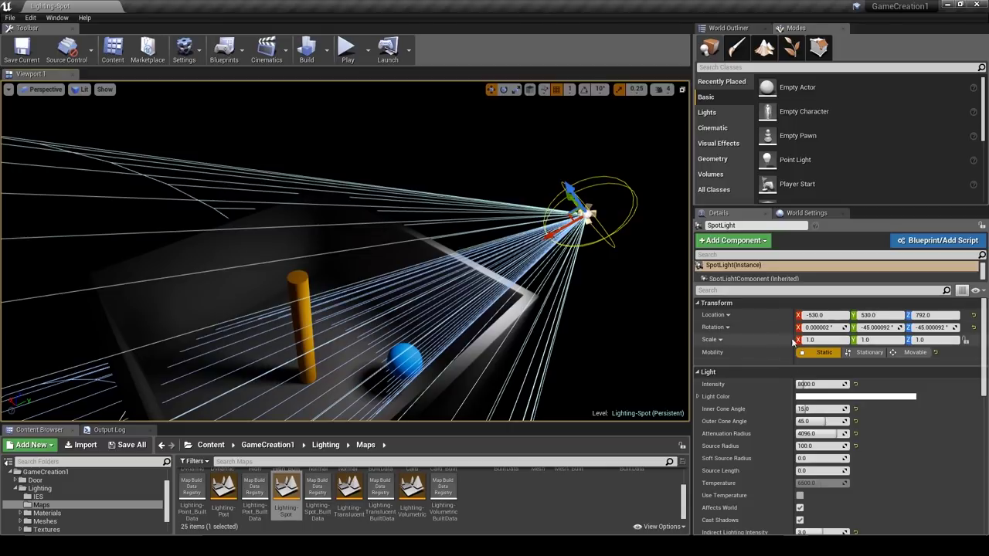
pyautogui.click(977, 290)
pyautogui.click(912, 348)
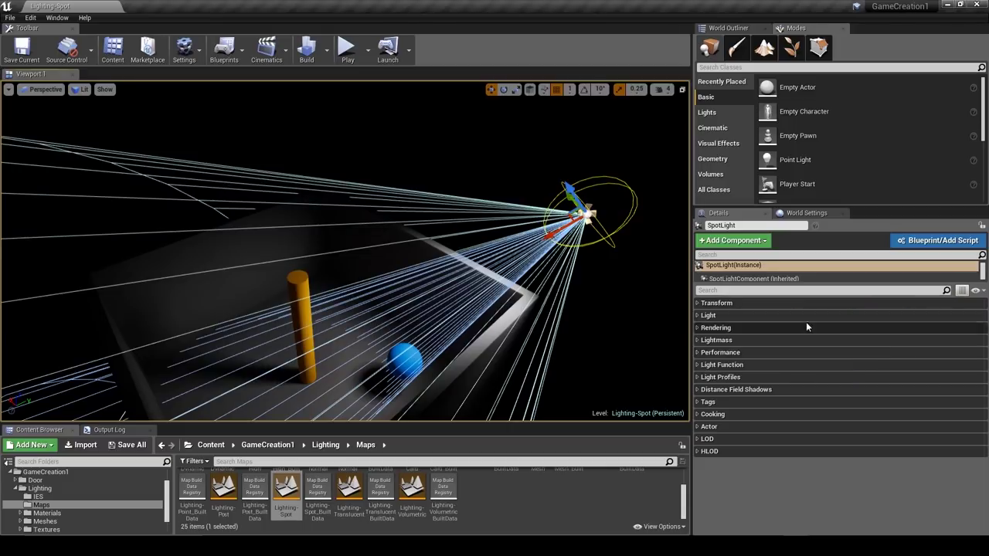
pyautogui.click(752, 303)
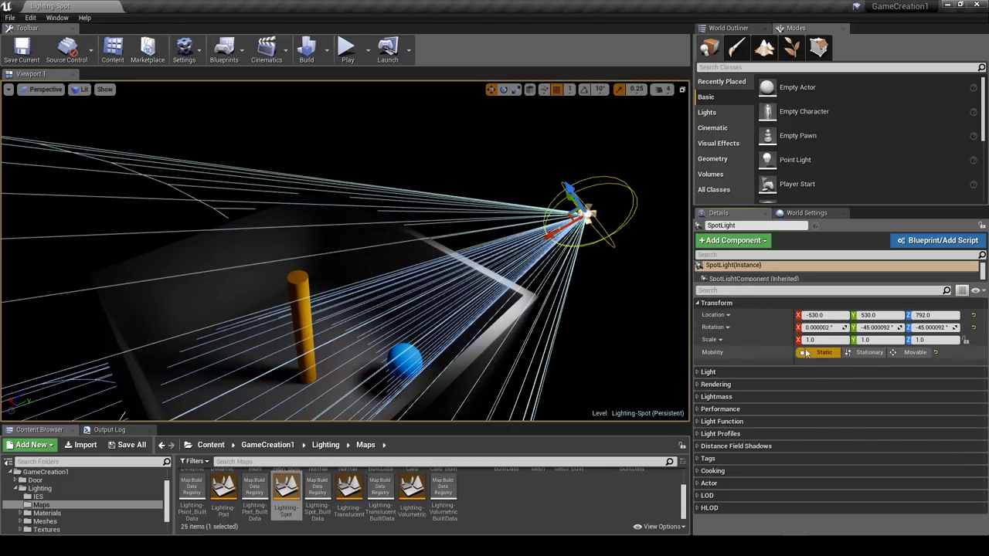
pyautogui.click(727, 303)
pyautogui.click(715, 314)
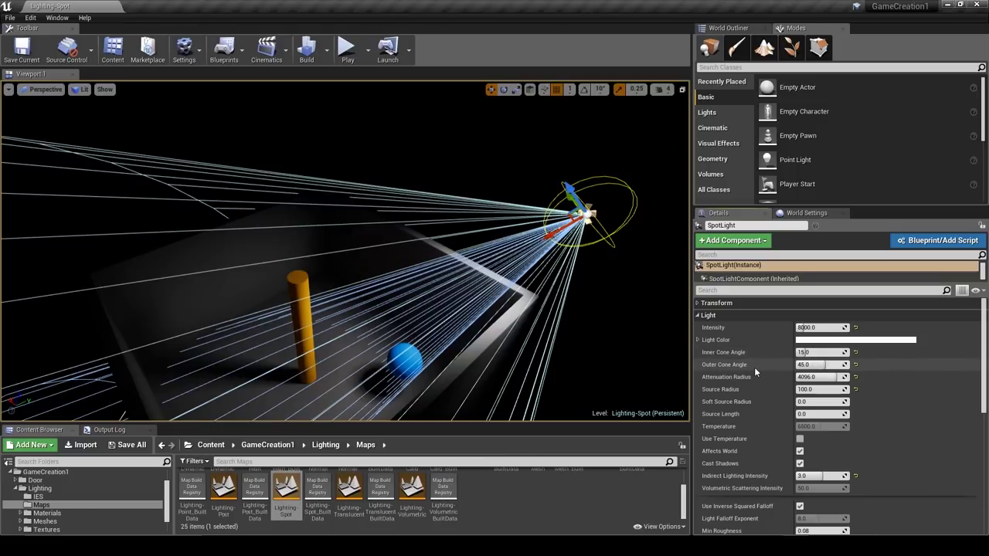
# Examine the spot light's inner and outer cones and its attenuation reach, both near the room and from far away.
pyautogui.moveTo(451, 331)
pyautogui.mouseDown(button='right')
pyautogui.moveTo(476, 343)
pyautogui.moveTo(452, 355)
pyautogui.moveTo(471, 343)
pyautogui.moveTo(460, 334)
pyautogui.mouseUp(button='right')
pyautogui.moveTo(435, 282); pyautogui.dragTo(534, 379, button='right')
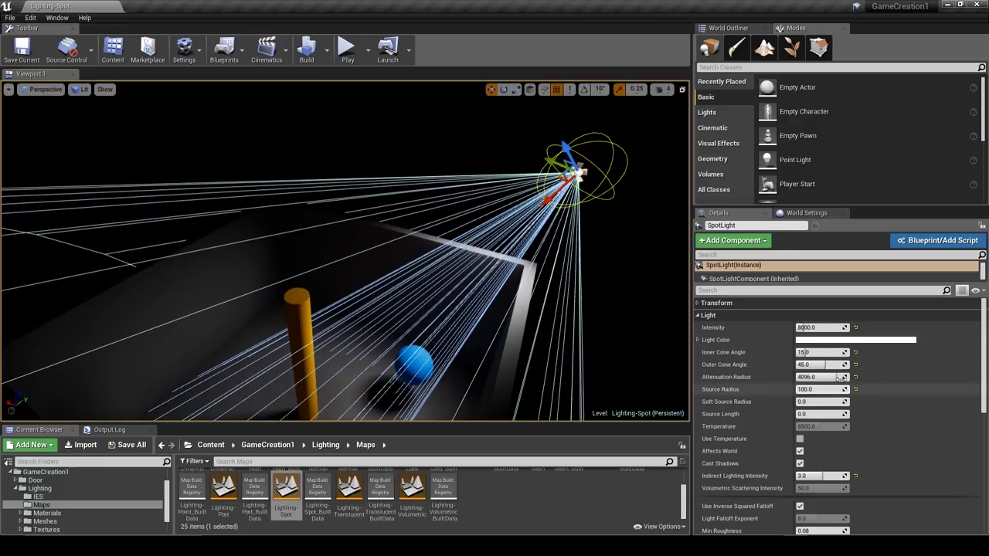
pyautogui.moveTo(599, 328); pyautogui.dragTo(586, 356, button='right')
pyautogui.moveTo(440, 298); pyautogui.dragTo(611, 325, button='right')
pyautogui.press('g')
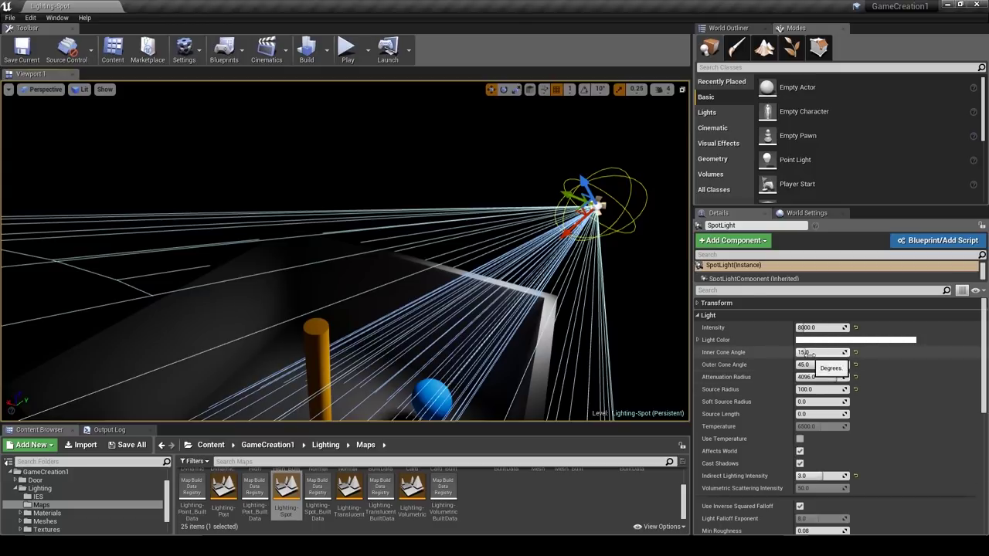
pyautogui.moveTo(551, 325); pyautogui.dragTo(472, 277, button='right')
pyautogui.keyDown('alt'); pyautogui.moveTo(567, 247); pyautogui.dragTo(380, 333); pyautogui.keyUp('alt')
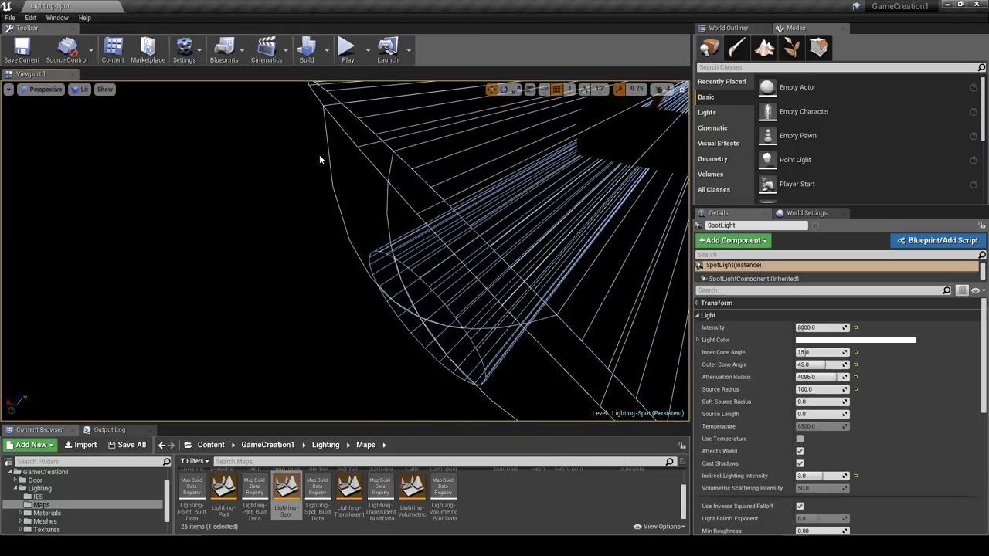
pyautogui.moveTo(424, 304)
pyautogui.mouseDown(button='right')
pyautogui.moveTo(411, 280)
pyautogui.moveTo(426, 292)
pyautogui.mouseUp(button='right')
pyautogui.keyDown('alt'); pyautogui.moveTo(396, 293); pyautogui.dragTo(371, 282); pyautogui.keyUp('alt')
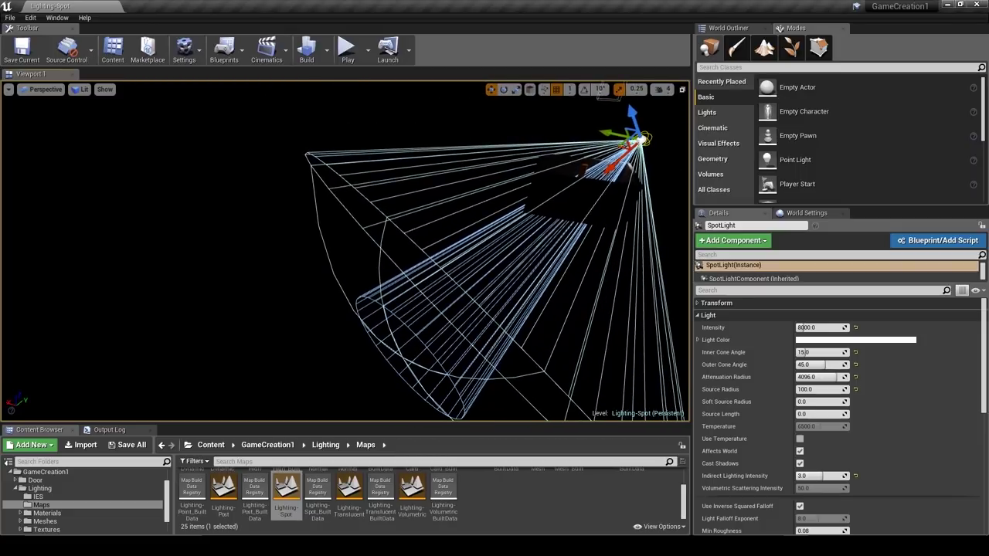
pyautogui.moveTo(371, 281); pyautogui.dragTo(409, 256, button='right')
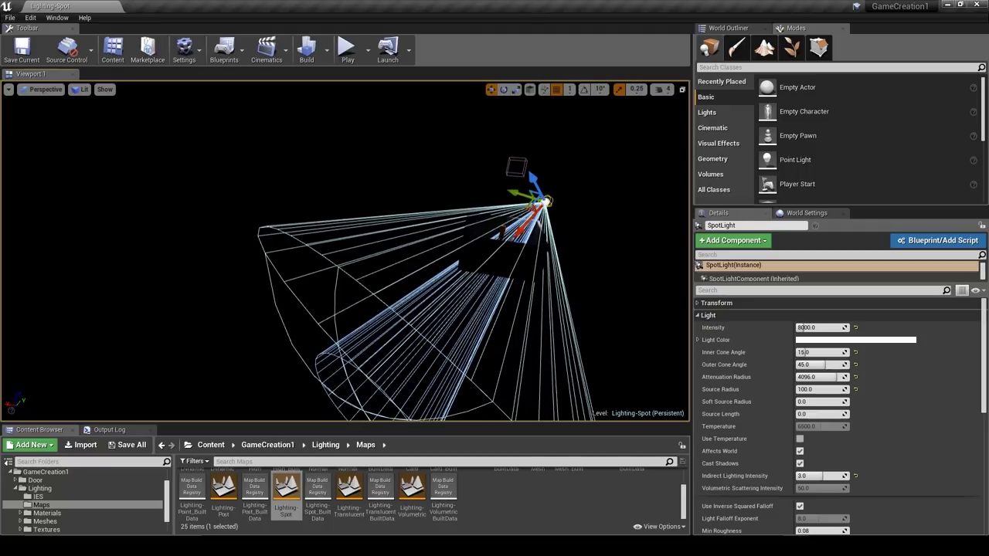
pyautogui.keyDown('alt'); pyautogui.moveTo(346, 268); pyautogui.dragTo(355, 310); pyautogui.keyUp('alt')
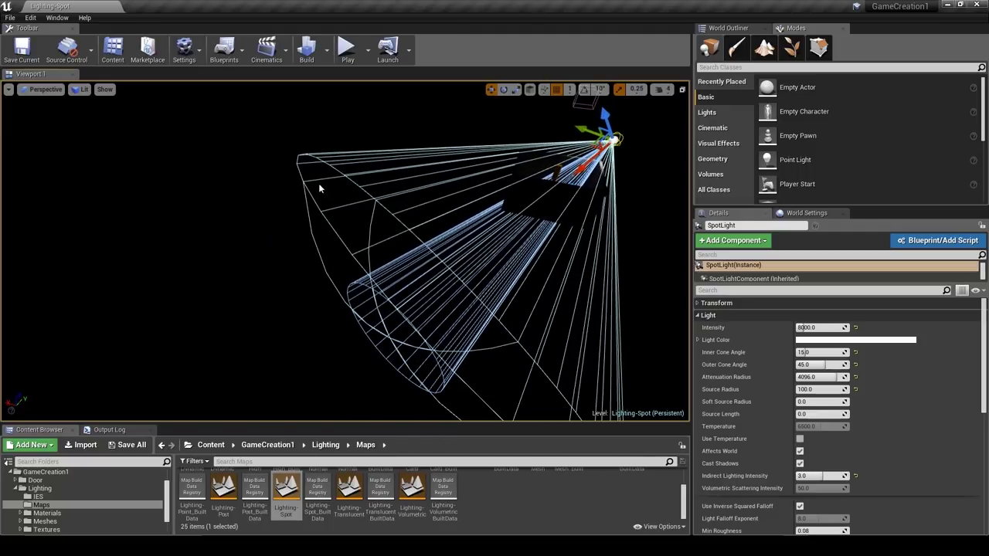
# Narrow the spot light's outer cone angle to about 34.86 degrees while viewing the pillar and sphere.
pyautogui.moveTo(315, 228); pyautogui.dragTo(359, 238, button='right')
pyautogui.press('w')
pyautogui.moveTo(370, 274); pyautogui.dragTo(388, 290, button='right')
pyautogui.moveTo(321, 237); pyautogui.dragTo(320, 237, button='right')
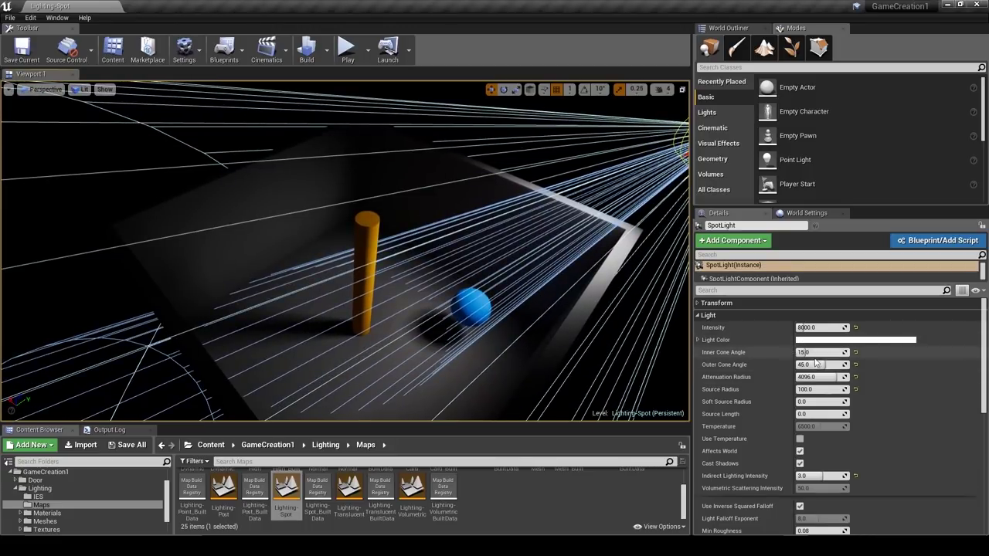
pyautogui.moveTo(817, 365); pyautogui.dragTo(765, 365)
# Set the spot light's mobility to Movable and build the level's lighting.
pyautogui.click(791, 303)
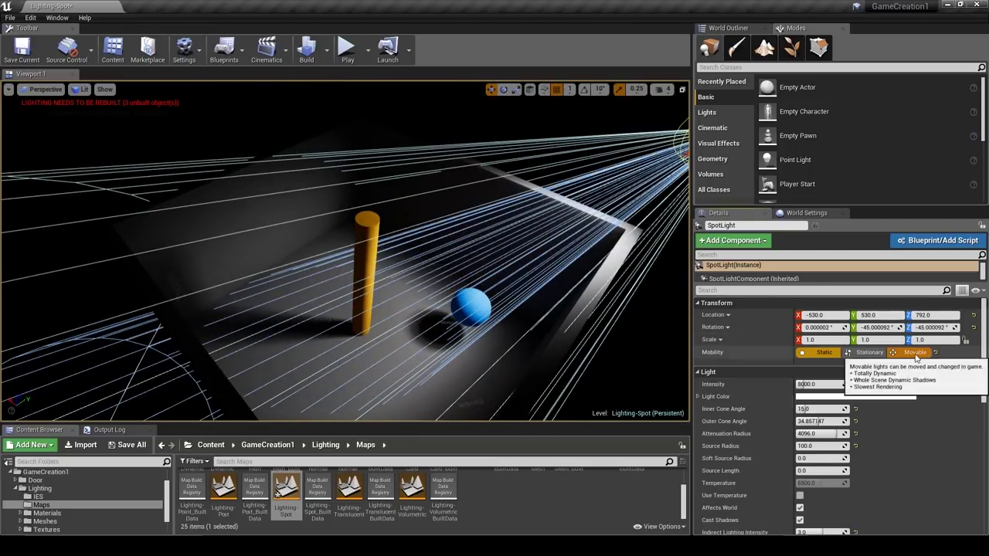
pyautogui.click(915, 354)
pyautogui.click(309, 52)
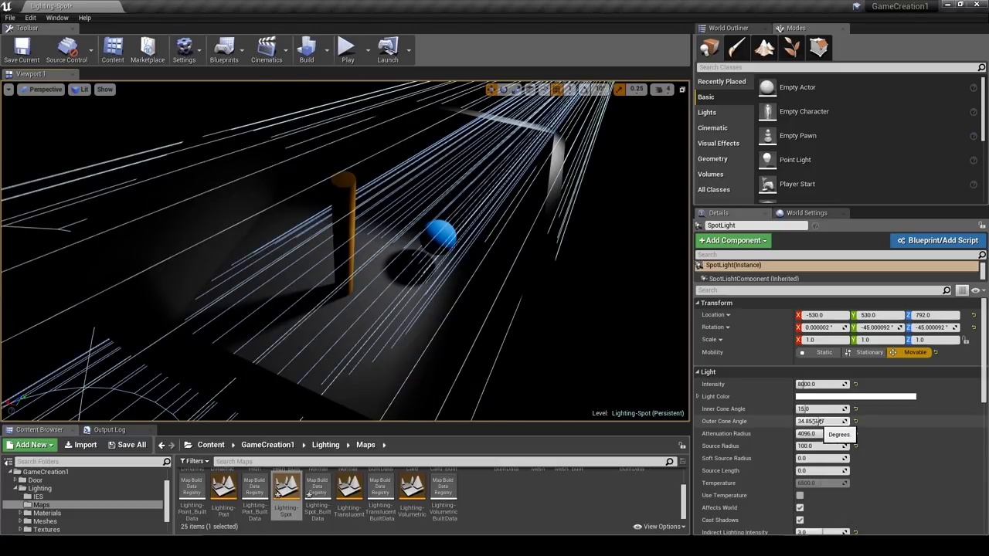
# Set the spot light's inner cone angle to about 18.01 and outer to about 37.11 degrees, undoing the final inner angle change.
pyautogui.moveTo(817, 421)
pyautogui.mouseDown()
pyautogui.moveTo(839, 421)
pyautogui.moveTo(811, 421)
pyautogui.moveTo(801, 409)
pyautogui.moveTo(809, 410)
pyautogui.mouseUp()
pyautogui.moveTo(466, 295); pyautogui.dragTo(441, 240, button='right')
pyautogui.press('g')
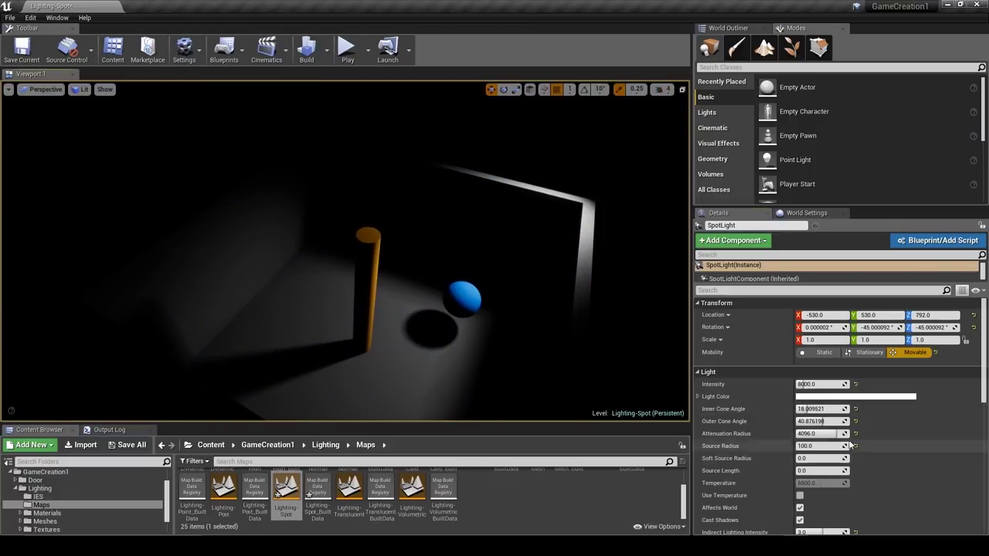
pyautogui.moveTo(824, 421); pyautogui.dragTo(807, 409)
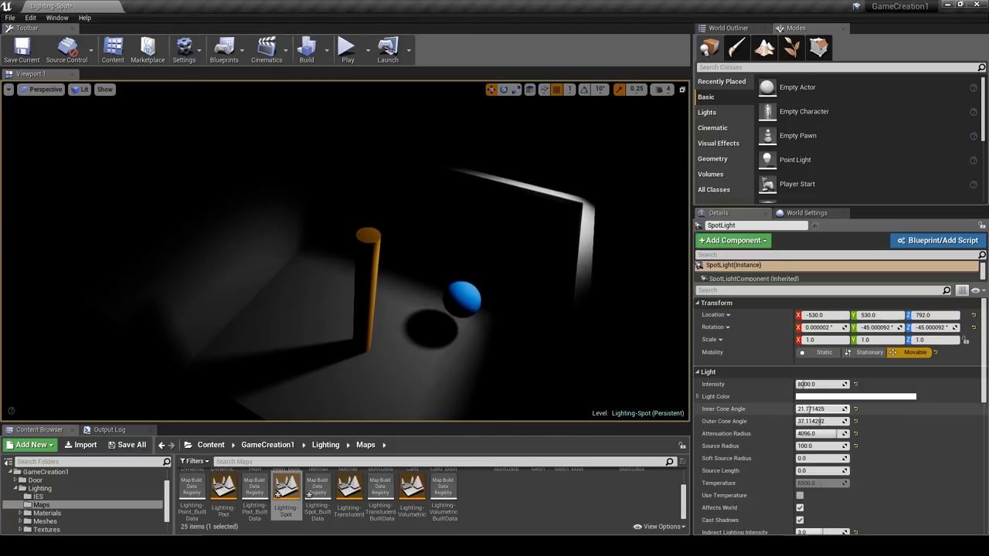
pyautogui.hotkey('ctrl', 'z')
pyautogui.press('g')
pyautogui.moveTo(603, 370)
pyautogui.mouseDown(button='right')
pyautogui.moveTo(611, 355)
pyautogui.moveTo(594, 364)
pyautogui.moveTo(594, 386)
pyautogui.mouseUp(button='right')
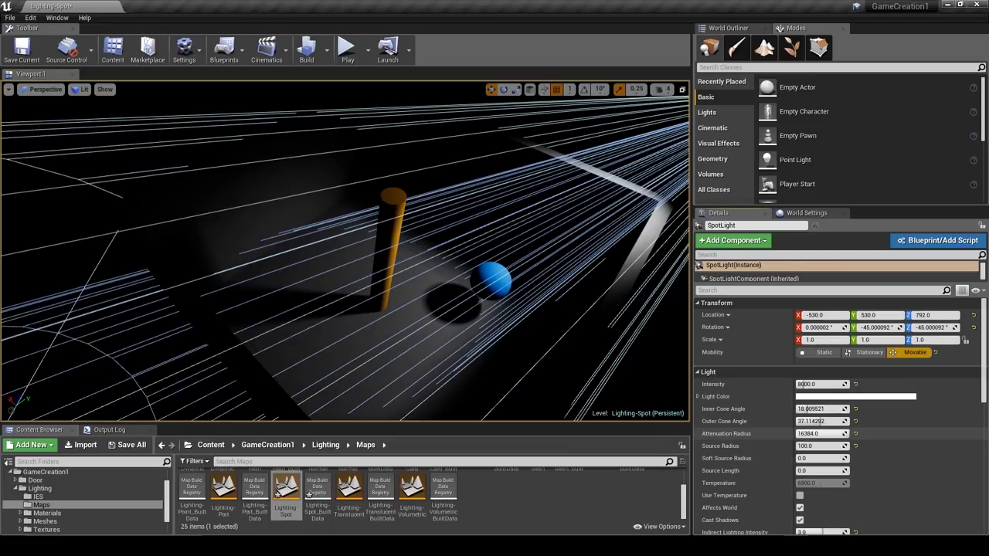
# Lower the spot light's attenuation radius to 4096, and try a reduced intensity before undoing that intensity change.
pyautogui.moveTo(843, 433)
pyautogui.mouseDown()
pyautogui.moveTo(803, 434)
pyautogui.moveTo(832, 433)
pyautogui.mouseUp()
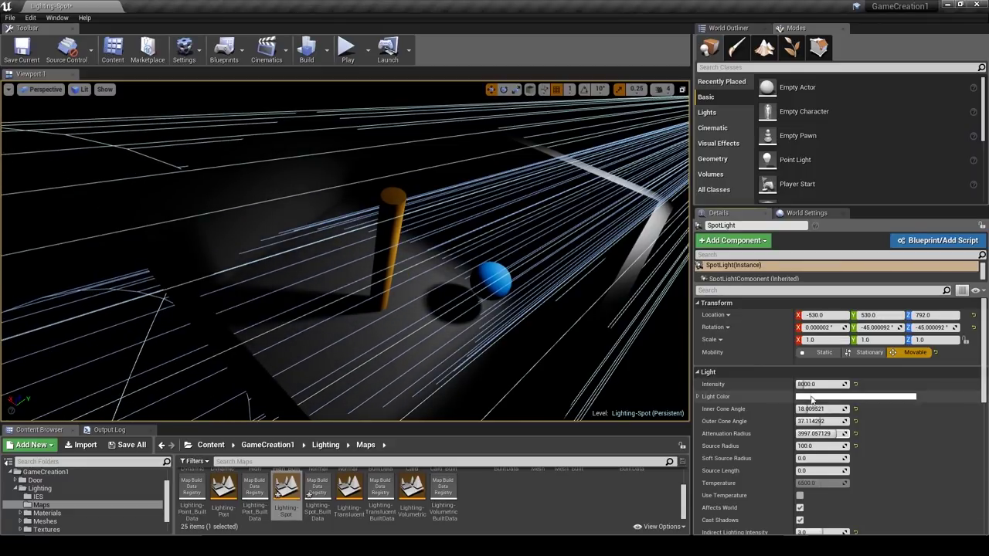
pyautogui.moveTo(819, 384)
pyautogui.mouseDown()
pyautogui.moveTo(834, 384)
pyautogui.moveTo(803, 384)
pyautogui.mouseUp()
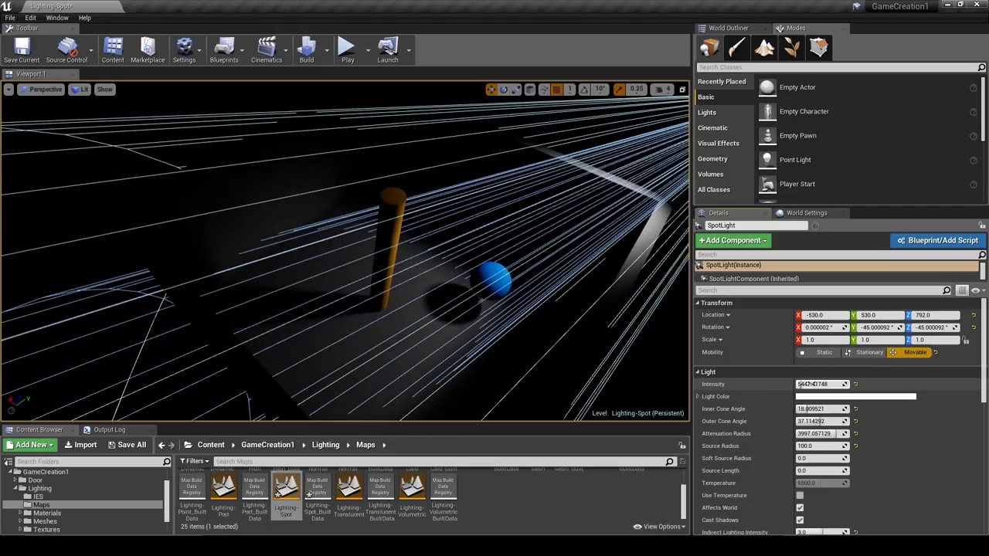
pyautogui.hotkey('ctrl', 'z')
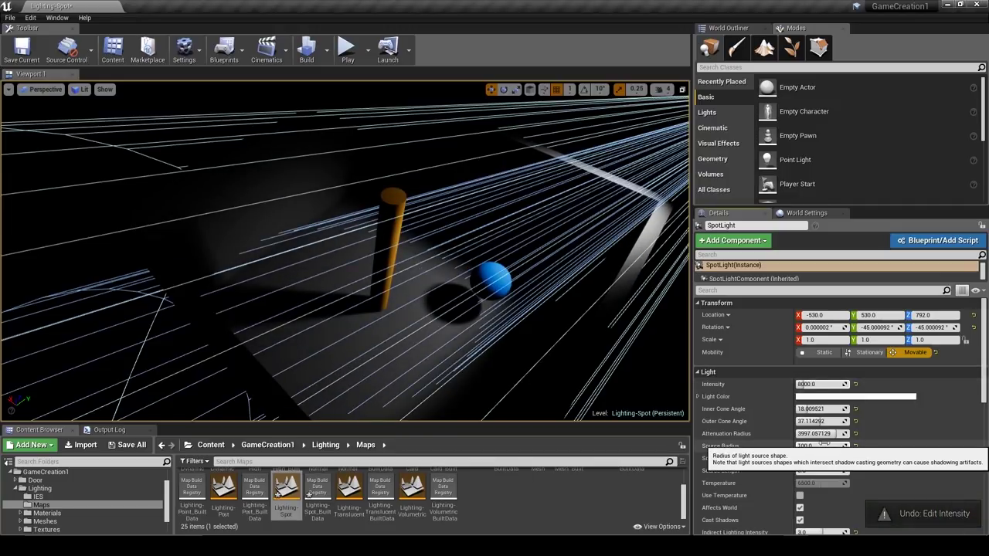
pyautogui.moveTo(463, 294); pyautogui.dragTo(460, 278, button='right')
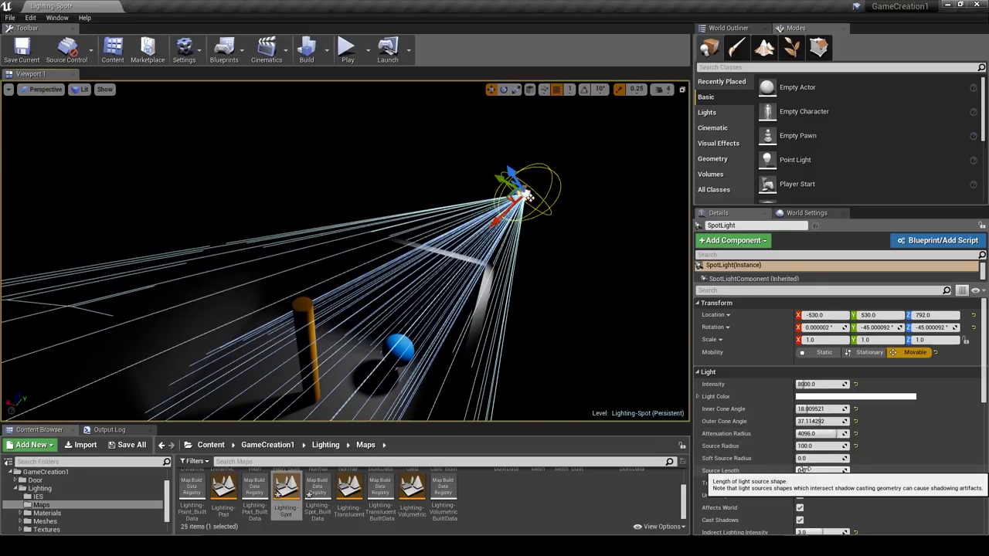
# Try a spot light source length of about 580, view its effect on the shadows, and return it to 0.
pyautogui.click(804, 470)
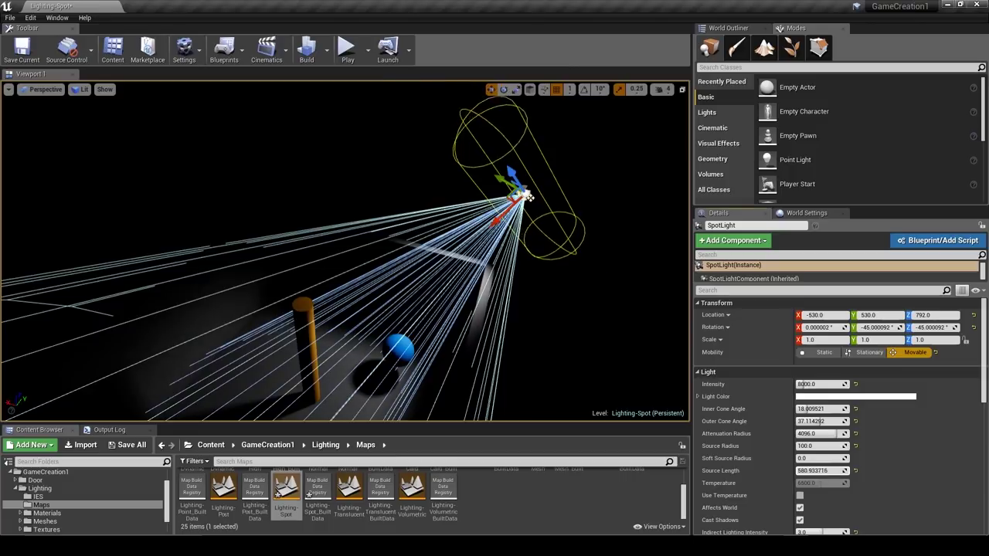
pyautogui.moveTo(458, 298); pyautogui.dragTo(432, 297, button='right')
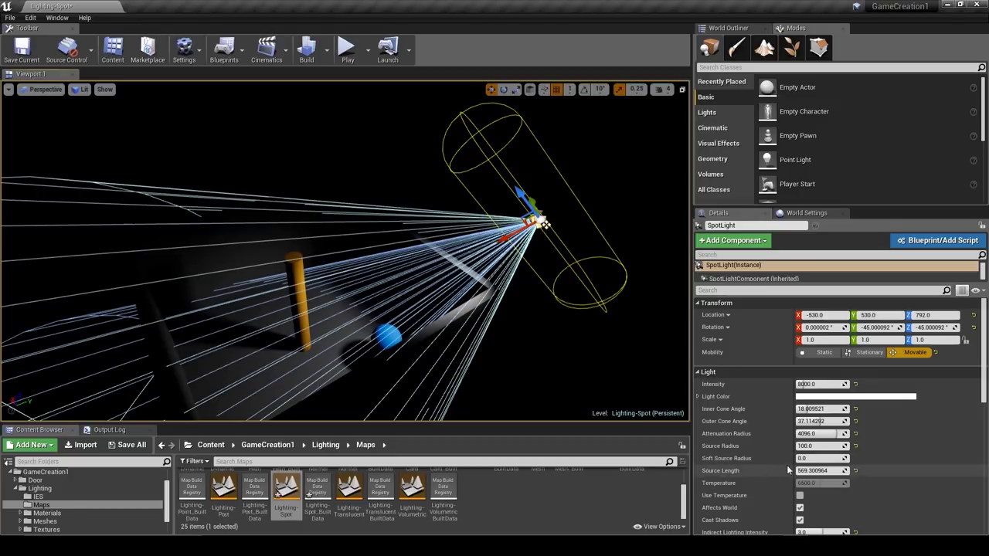
pyautogui.moveTo(640, 409); pyautogui.dragTo(519, 240, button='right')
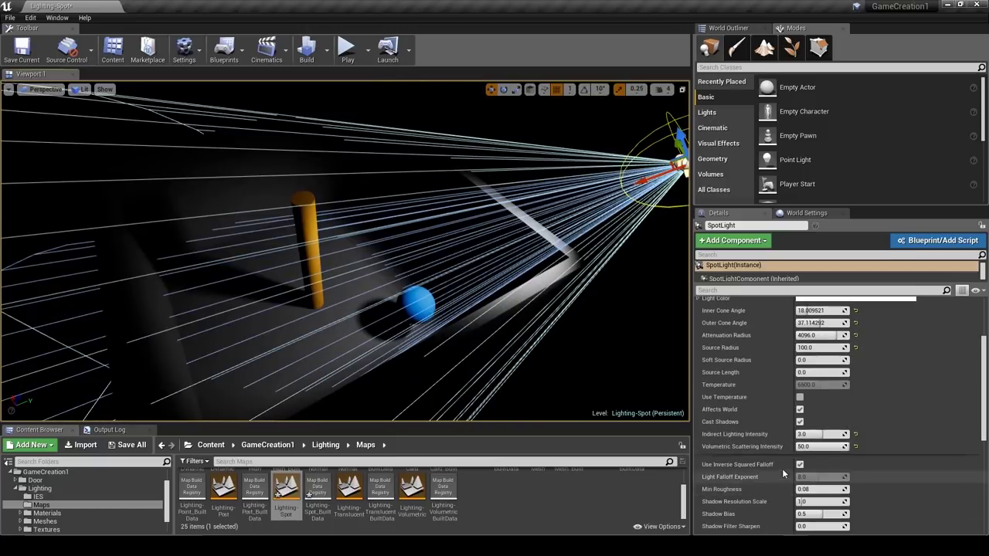
# Collapse the spot light's Light and Transform property categories.
pyautogui.scroll(4, 985, 377)
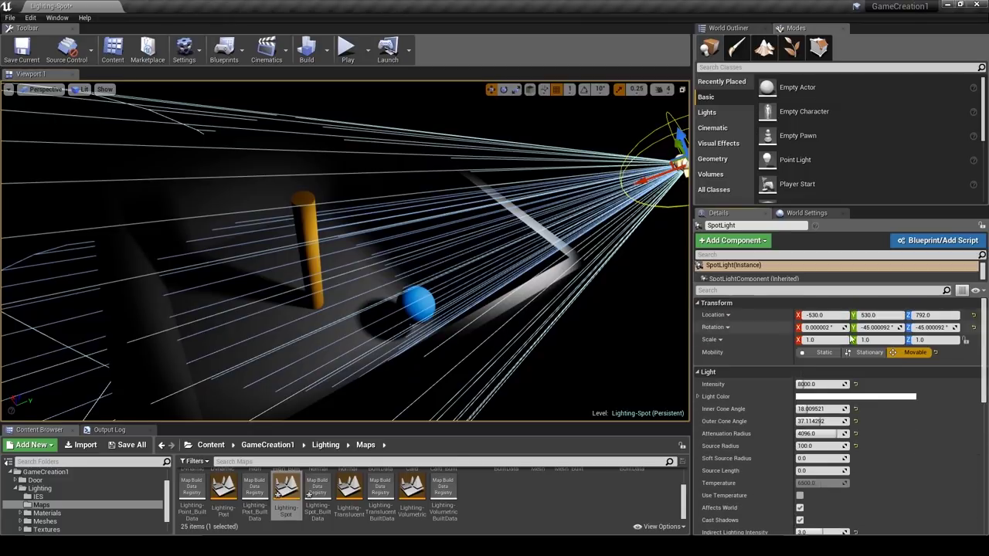
pyautogui.click(723, 374)
pyautogui.moveTo(495, 293); pyautogui.dragTo(510, 279, button='right')
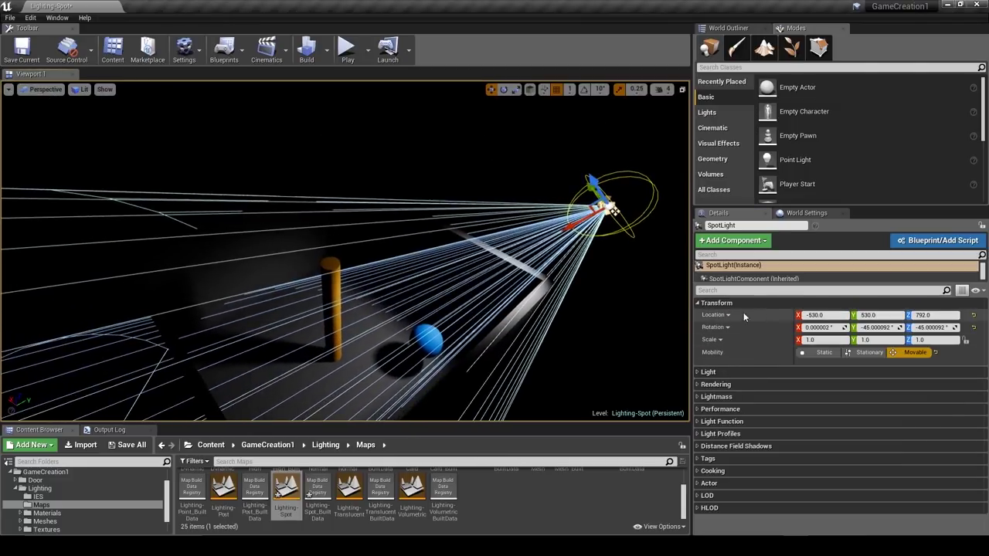
pyautogui.click(719, 303)
pyautogui.moveTo(587, 294); pyautogui.dragTo(626, 302, button='right')
pyautogui.keyDown('alt'); pyautogui.moveTo(464, 293); pyautogui.dragTo(502, 286); pyautogui.keyUp('alt')
pyautogui.moveTo(502, 286); pyautogui.dragTo(533, 271, button='right')
pyautogui.moveTo(355, 232); pyautogui.dragTo(340, 233, button='right')
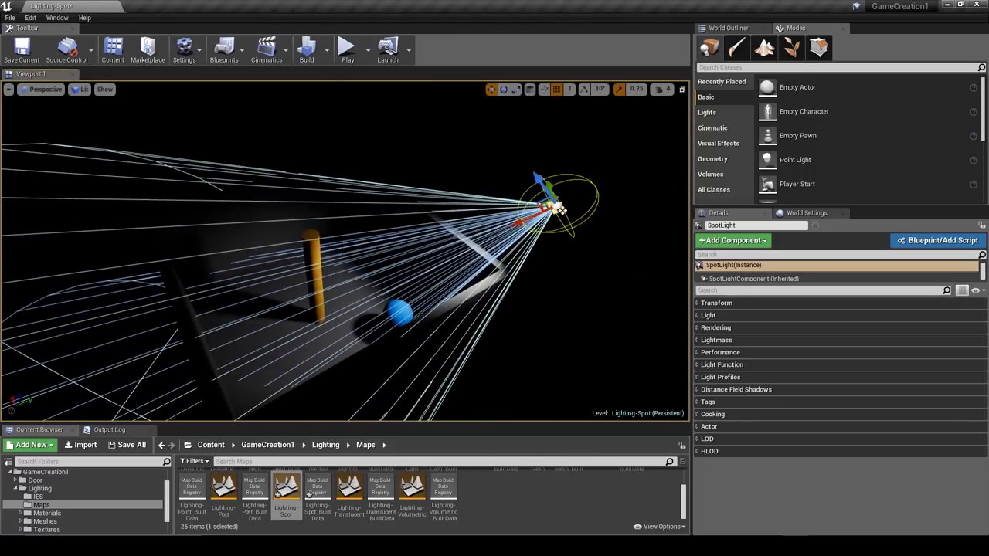
pyautogui.moveTo(342, 250); pyautogui.dragTo(323, 235, button='right')
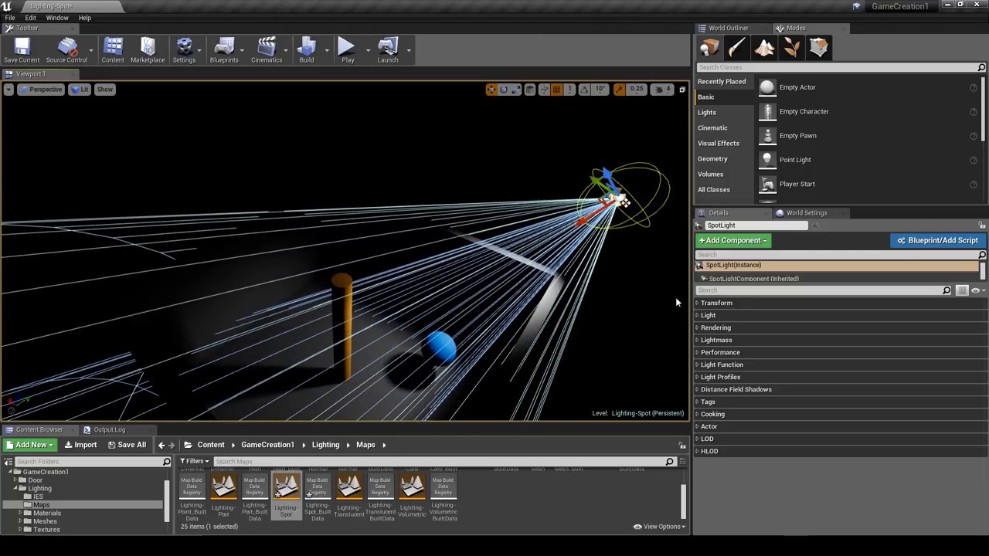
# Widen the spot light's outer cone angle to 90 degrees and view the resulting cone around the room.
pyautogui.click(708, 315)
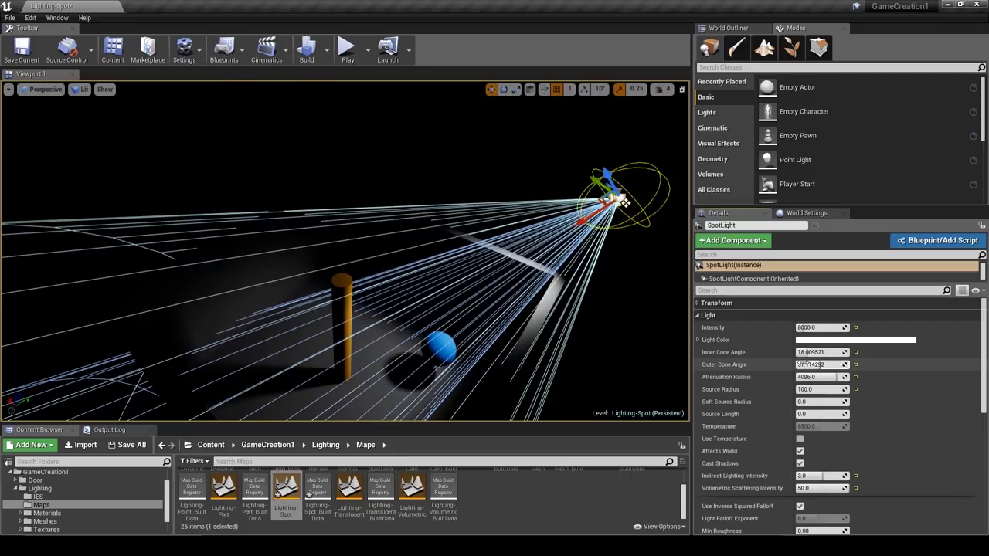
pyautogui.moveTo(805, 363); pyautogui.dragTo(843, 364)
pyautogui.moveTo(593, 246)
pyautogui.mouseDown(button='right')
pyautogui.moveTo(579, 232)
pyautogui.moveTo(593, 246)
pyautogui.mouseUp(button='right')
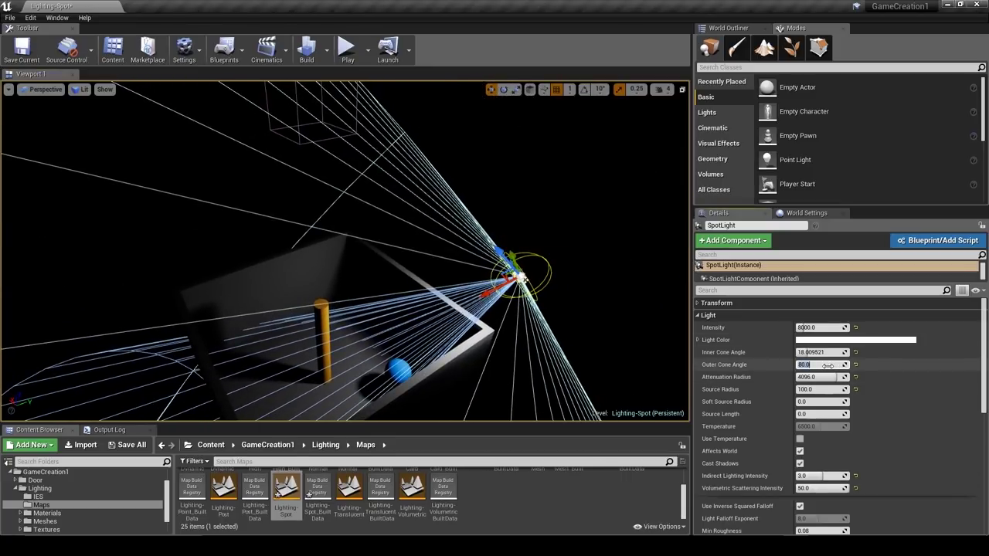
pyautogui.click(827, 365)
pyautogui.write('90')
pyautogui.press('Return')
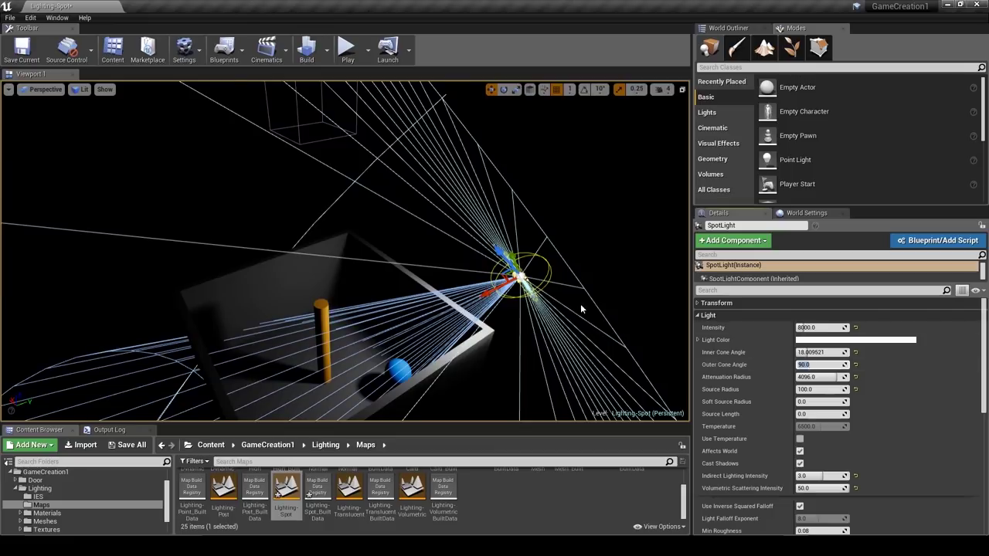
pyautogui.moveTo(581, 308)
pyautogui.mouseDown(button='right')
pyautogui.moveTo(541, 290)
pyautogui.moveTo(545, 302)
pyautogui.moveTo(581, 312)
pyautogui.mouseUp(button='right')
pyautogui.moveTo(544, 281); pyautogui.dragTo(544, 281, button='right')
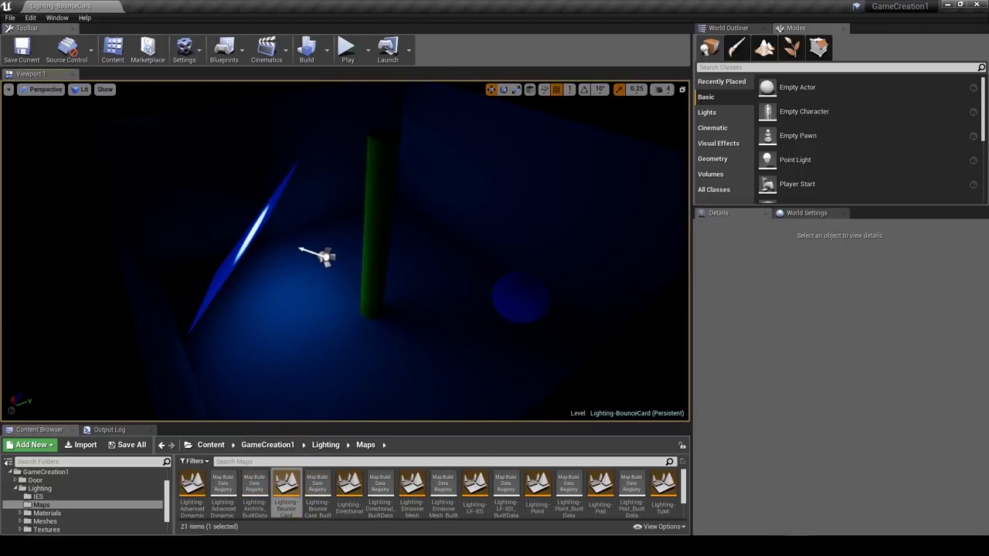
# Examine the spot light in the bounce card level, its mobility, and the light bouncing off the blue card into the room.
pyautogui.moveTo(346, 251); pyautogui.dragTo(326, 264, button='right')
pyautogui.click(347, 245)
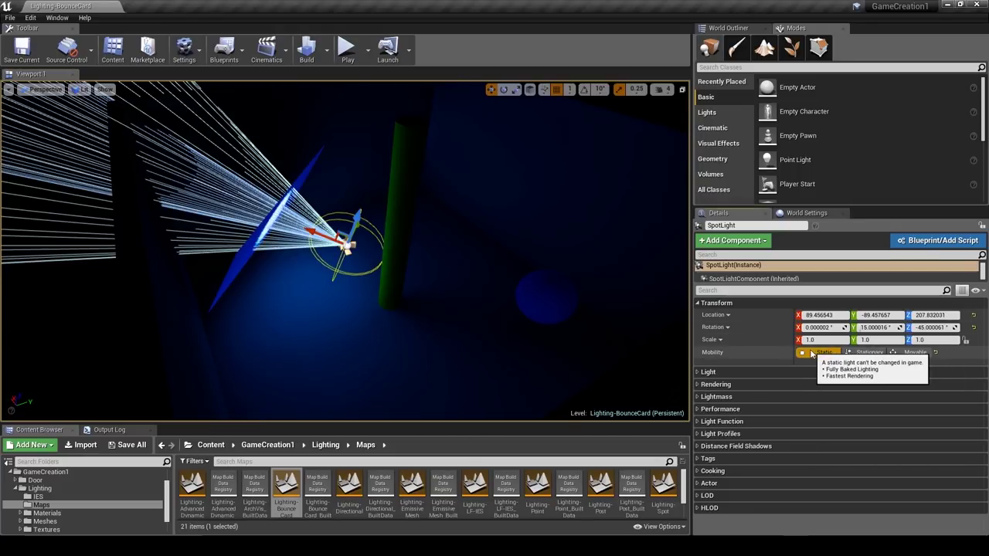
pyautogui.press('w')
pyautogui.moveTo(346, 251); pyautogui.dragTo(263, 306, button='right')
pyautogui.press('g')
pyautogui.press('w')
pyautogui.press('s')
pyautogui.press('g')
pyautogui.press('Escape')
pyautogui.press('w')
pyautogui.press('s')
pyautogui.press('s')
pyautogui.press('s')
pyautogui.press('w')
pyautogui.press('w')
pyautogui.press('d')
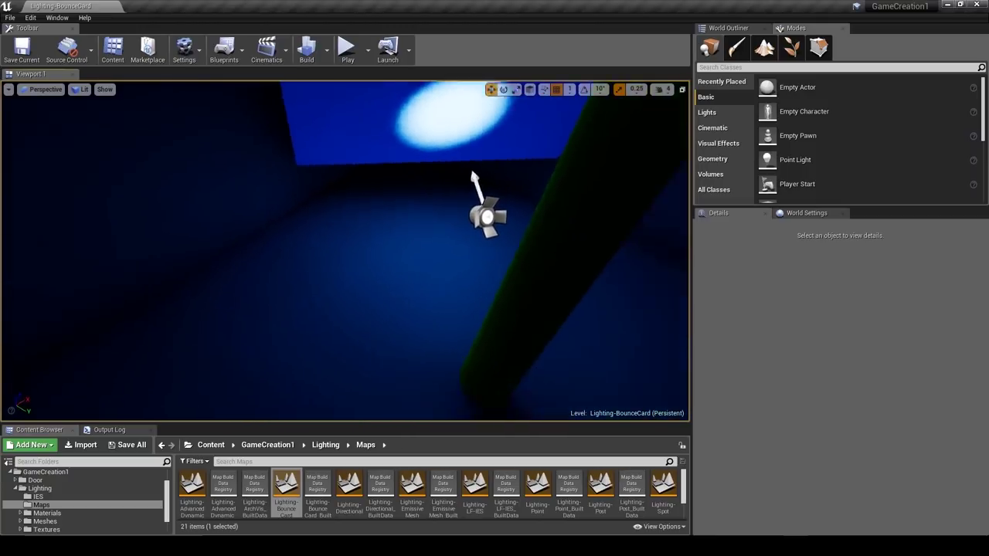
pyautogui.moveTo(349, 270); pyautogui.dragTo(327, 274, button='right')
pyautogui.press('d')
pyautogui.press('s')
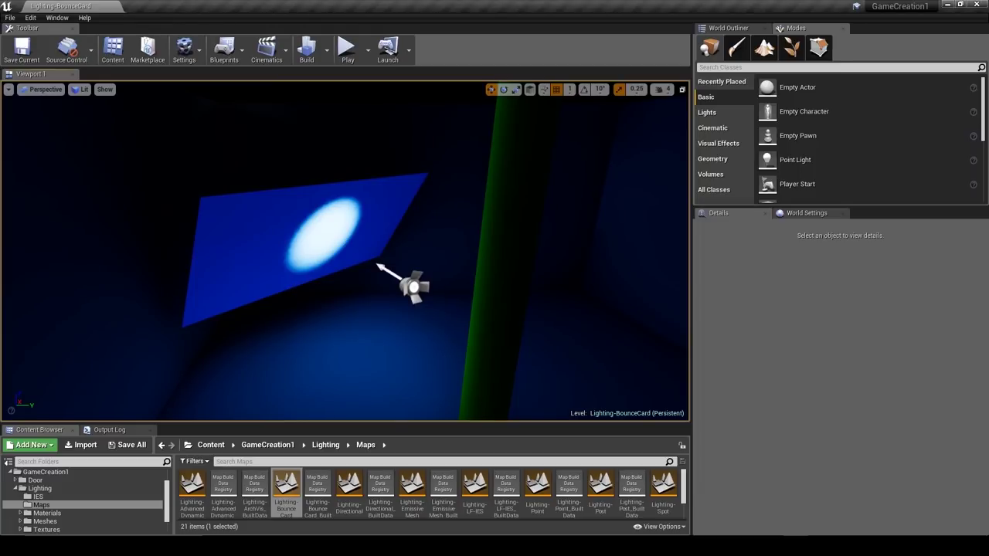
# Delete the blue bounce card in front of the spot light and undo the deletion.
pyautogui.click(296, 239)
pyautogui.moveTo(295, 239); pyautogui.dragTo(301, 258, button='right')
pyautogui.press('Delete')
pyautogui.press('w')
pyautogui.press('s')
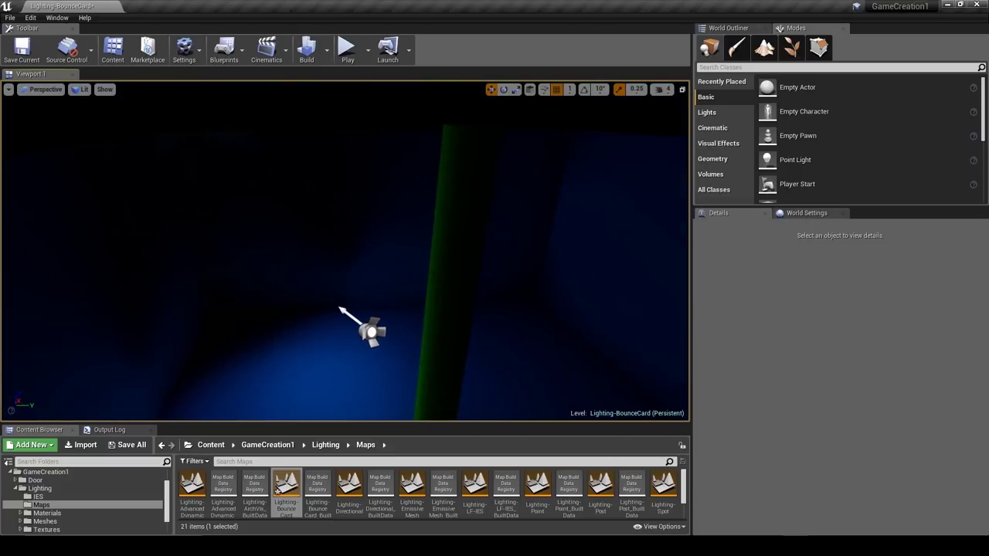
pyautogui.hotkey('ctrl', 'z')
pyautogui.press('Escape')
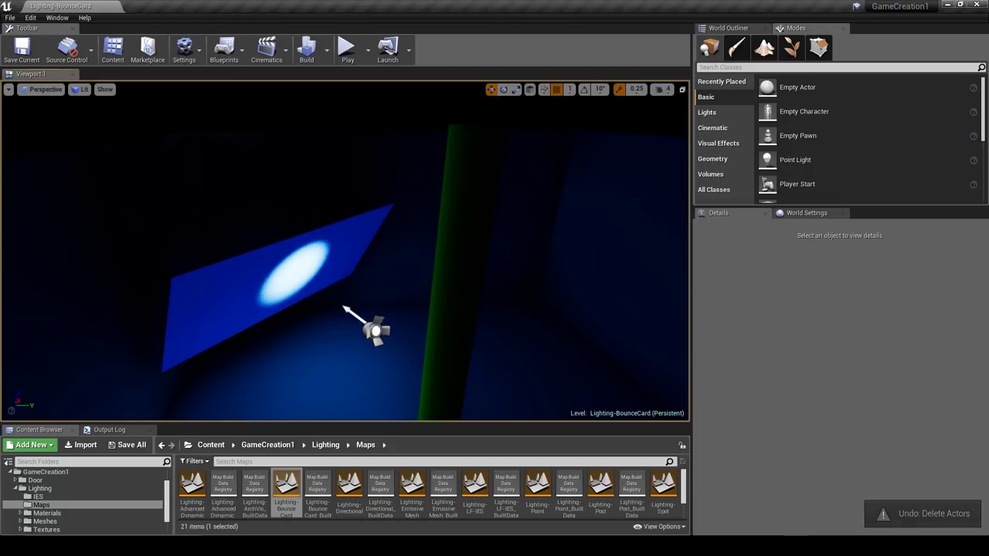
# Switch the viewport to Unlit mode and examine the base colours of the card, pillar, sphere and walls.
pyautogui.click(80, 90)
pyautogui.click(84, 121)
pyautogui.moveTo(247, 232); pyautogui.dragTo(193, 232, button='right')
pyautogui.press('a')
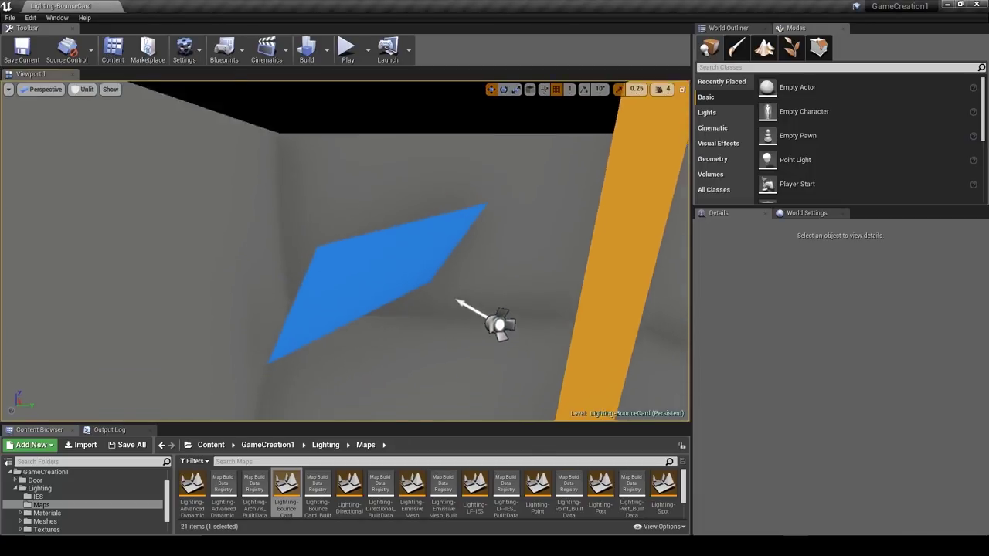
pyautogui.moveTo(246, 183); pyautogui.dragTo(309, 228, button='right')
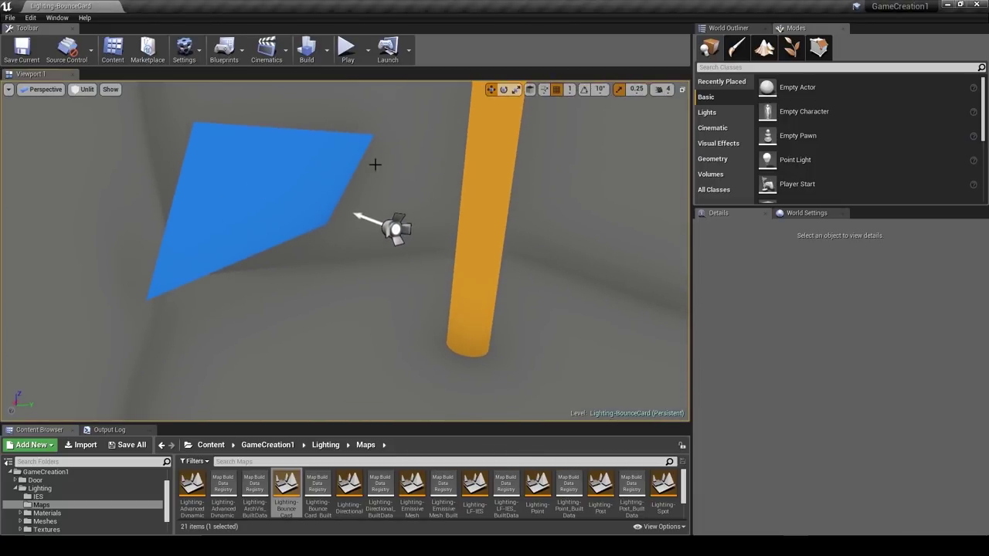
pyautogui.moveTo(374, 165); pyautogui.dragTo(379, 135, button='right')
pyautogui.moveTo(395, 232); pyautogui.dragTo(422, 244, button='right')
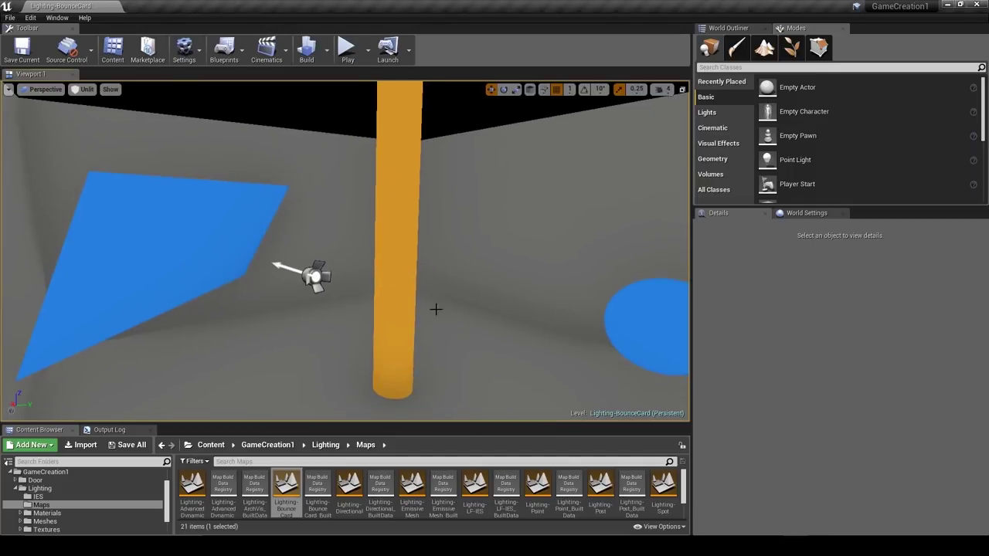
pyautogui.moveTo(455, 306); pyautogui.dragTo(426, 338, button='right')
pyautogui.moveTo(657, 258); pyautogui.dragTo(688, 258, button='right')
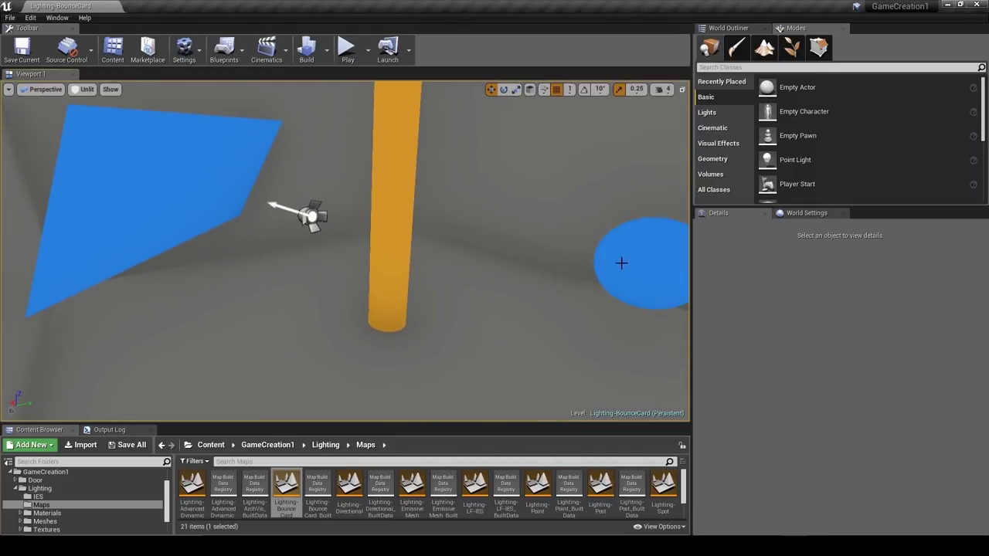
# Switch the viewport to Lighting Only mode and examine the light reflected from the bounce card.
pyautogui.click(87, 91)
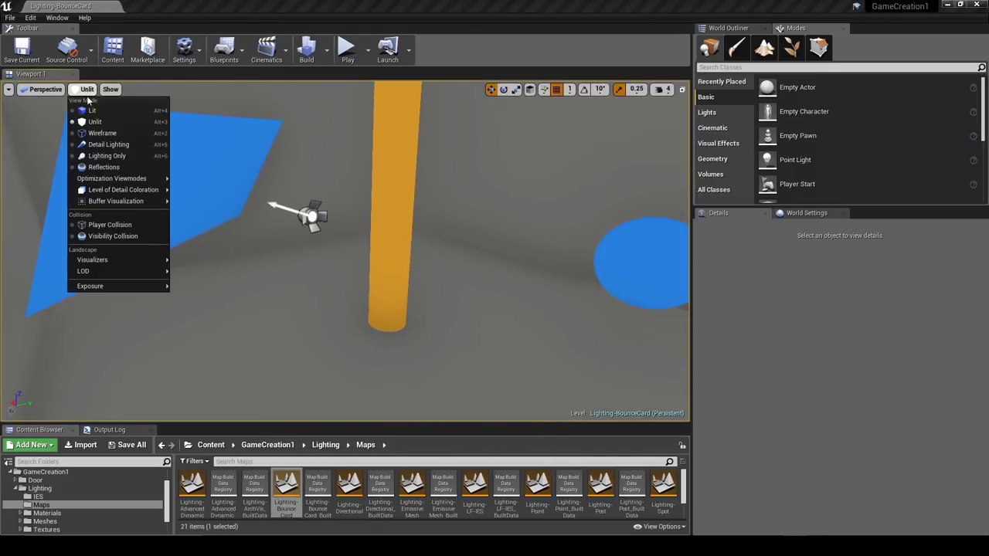
pyautogui.click(108, 157)
pyautogui.moveTo(108, 157); pyautogui.dragTo(85, 130, button='right')
pyautogui.moveTo(309, 240); pyautogui.dragTo(400, 280, button='right')
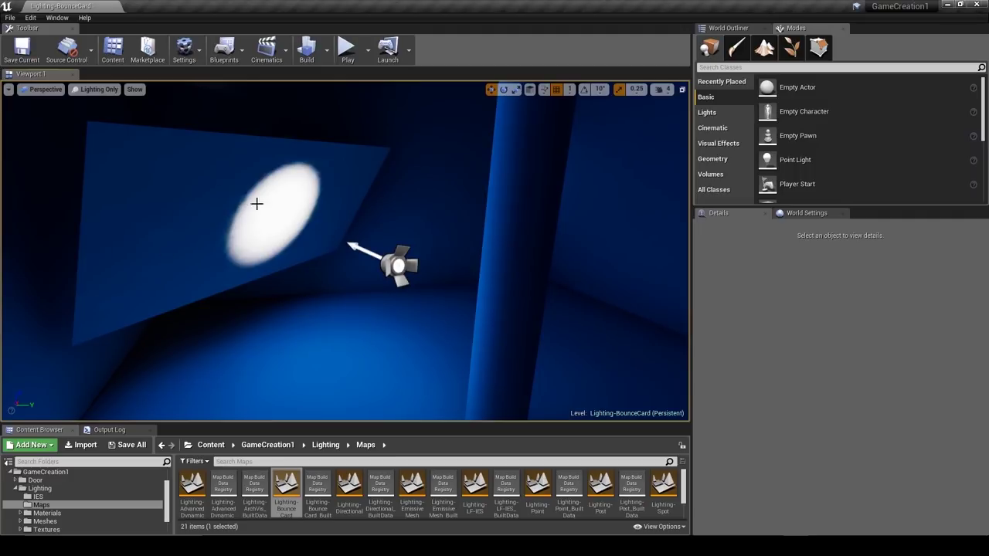
pyautogui.moveTo(353, 246); pyautogui.dragTo(345, 209, button='right')
# Set the spot light's colour to pale pink (hex sRGB FFD6D8FF), build the lighting and view the result in Lit mode.
pyautogui.click(345, 208)
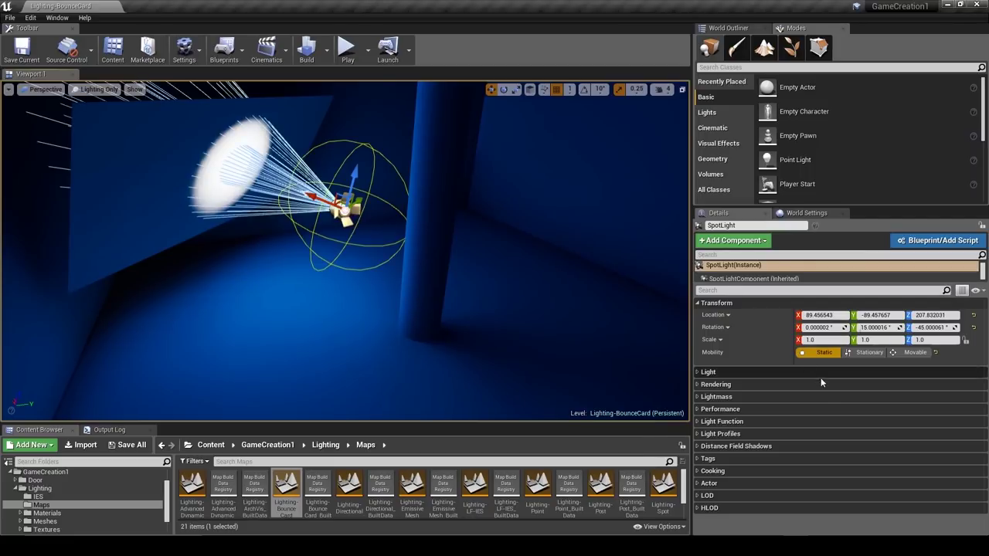
pyautogui.click(740, 303)
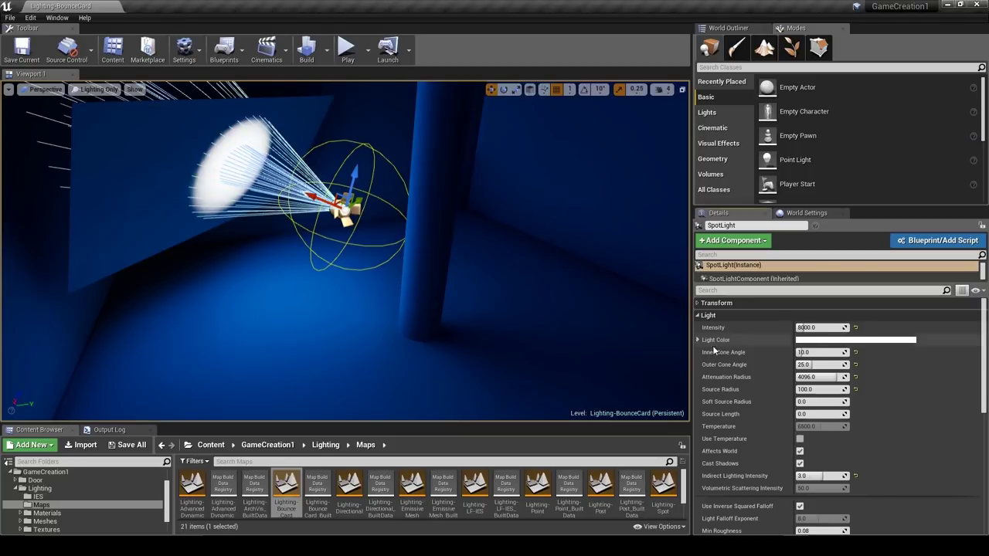
pyautogui.click(847, 340)
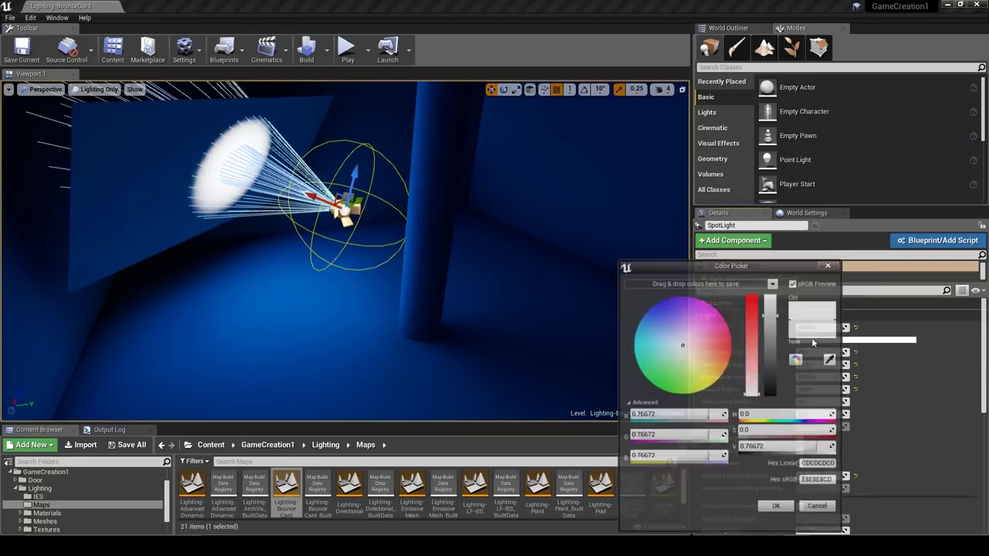
pyautogui.moveTo(690, 350); pyautogui.dragTo(701, 350)
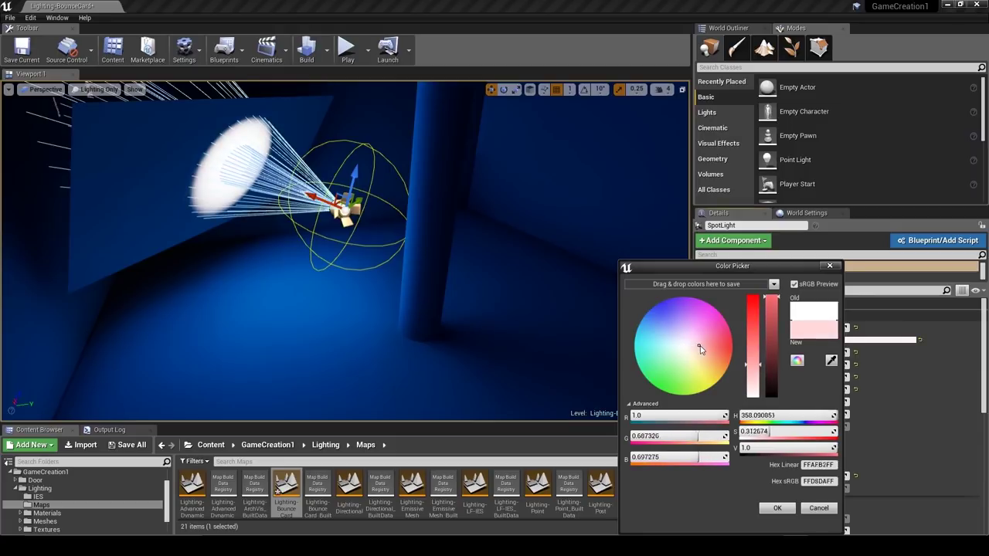
pyautogui.click(777, 508)
pyautogui.click(306, 49)
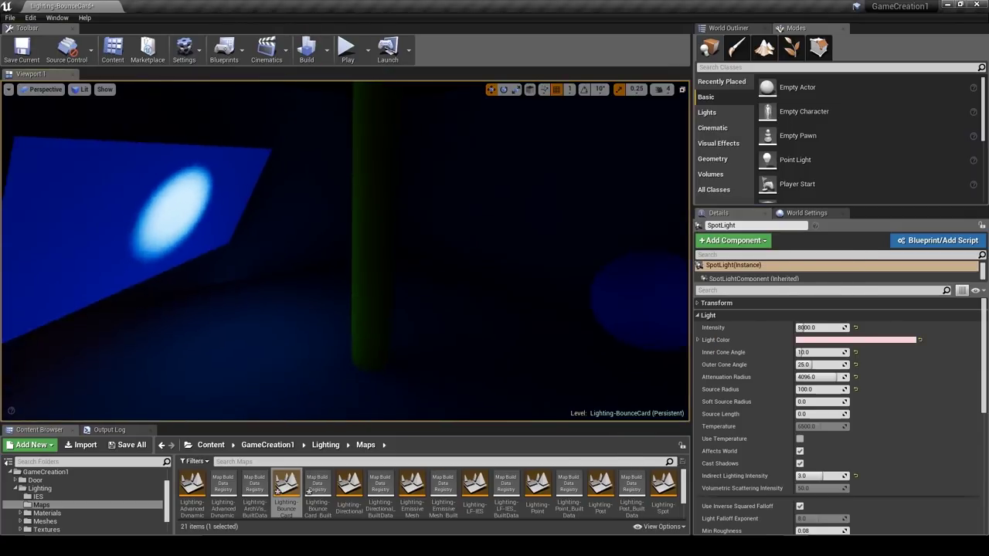
pyautogui.moveTo(344, 251); pyautogui.dragTo(322, 264, button='right')
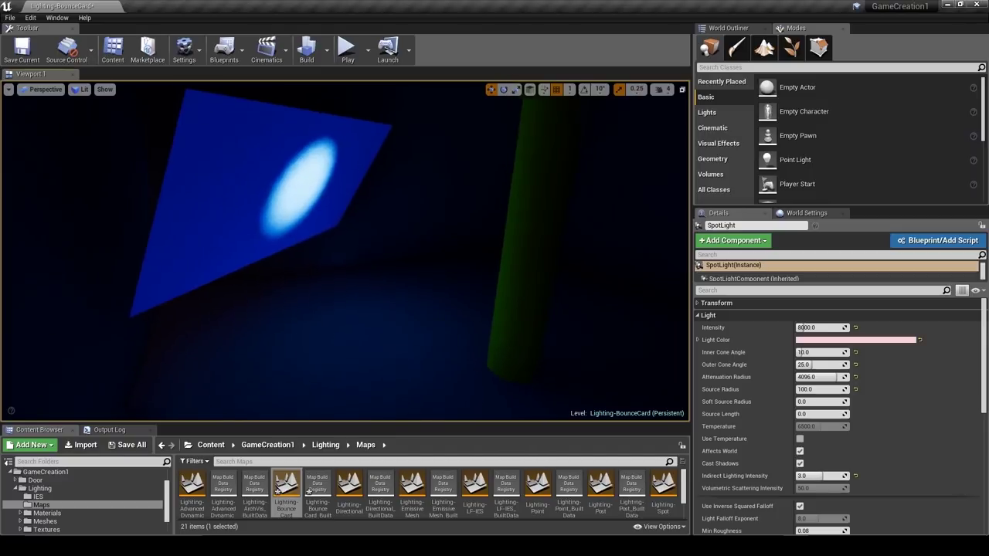
pyautogui.moveTo(344, 251); pyautogui.dragTo(389, 251, button='right')
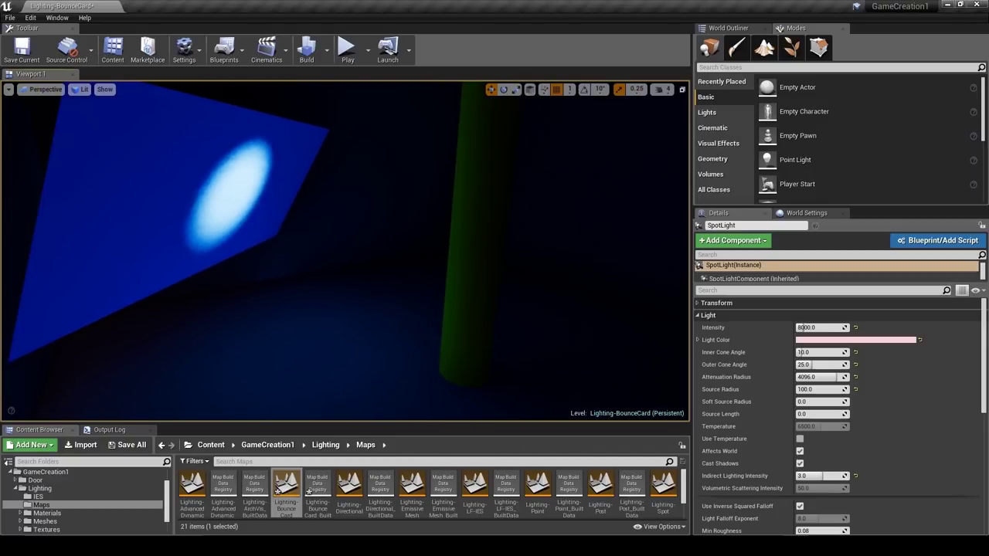
# Set the spot light's colour to saturated blue (hex sRGB 0081FFFF), build the lighting and view the bounce card and pillar.
pyautogui.click(822, 342)
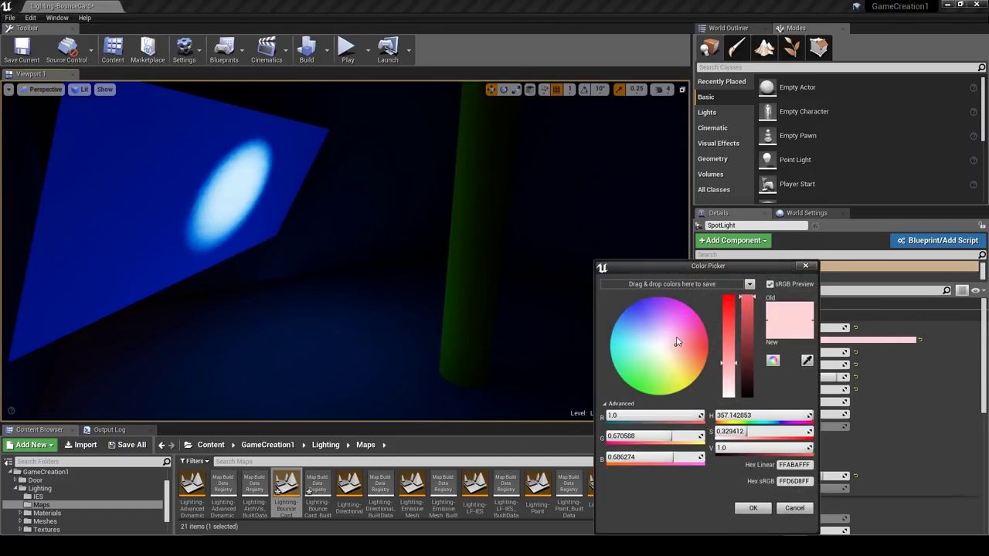
pyautogui.moveTo(677, 342); pyautogui.dragTo(620, 304)
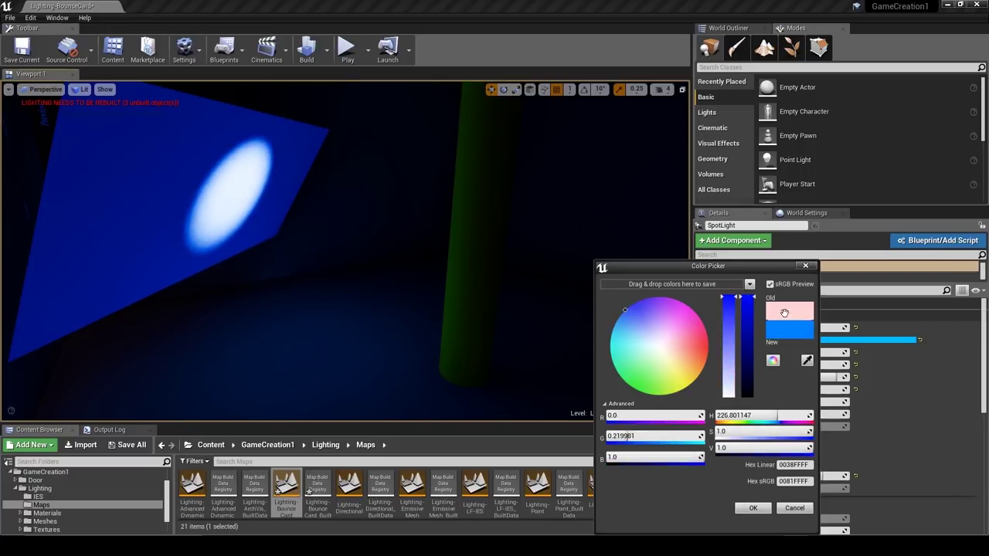
pyautogui.moveTo(748, 318); pyautogui.dragTo(747, 297)
pyautogui.click(751, 508)
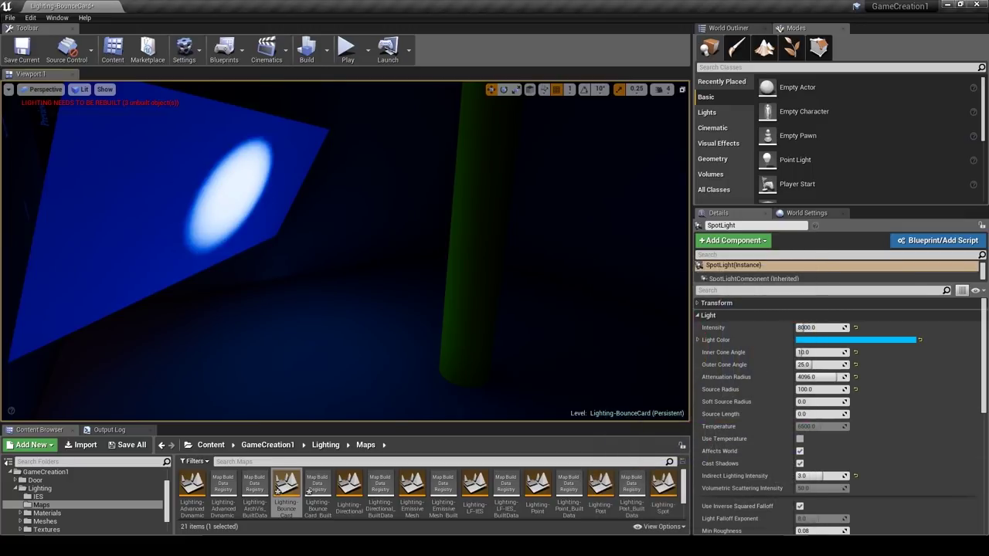
pyautogui.click(306, 51)
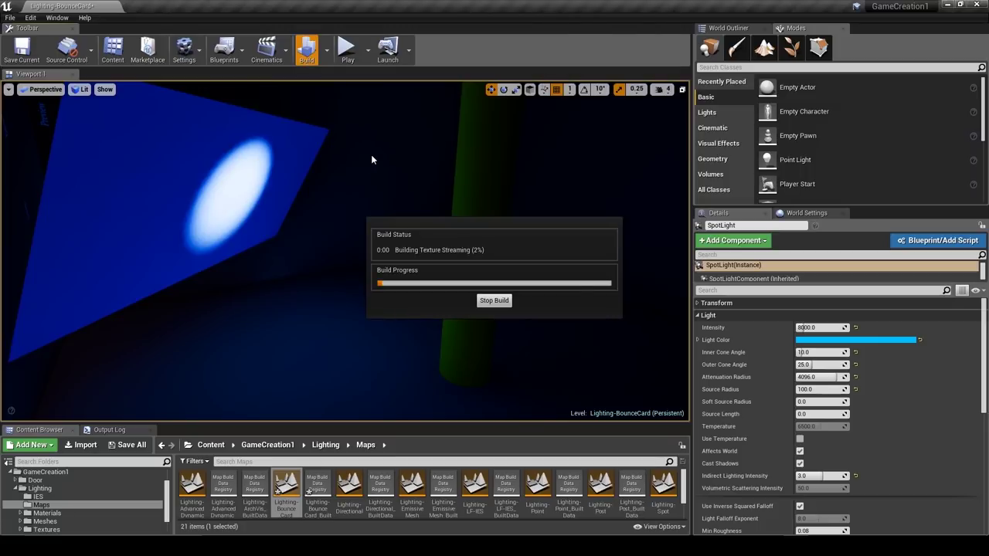
pyautogui.moveTo(346, 251); pyautogui.dragTo(270, 246, button='right')
pyautogui.moveTo(328, 293); pyautogui.dragTo(346, 228)
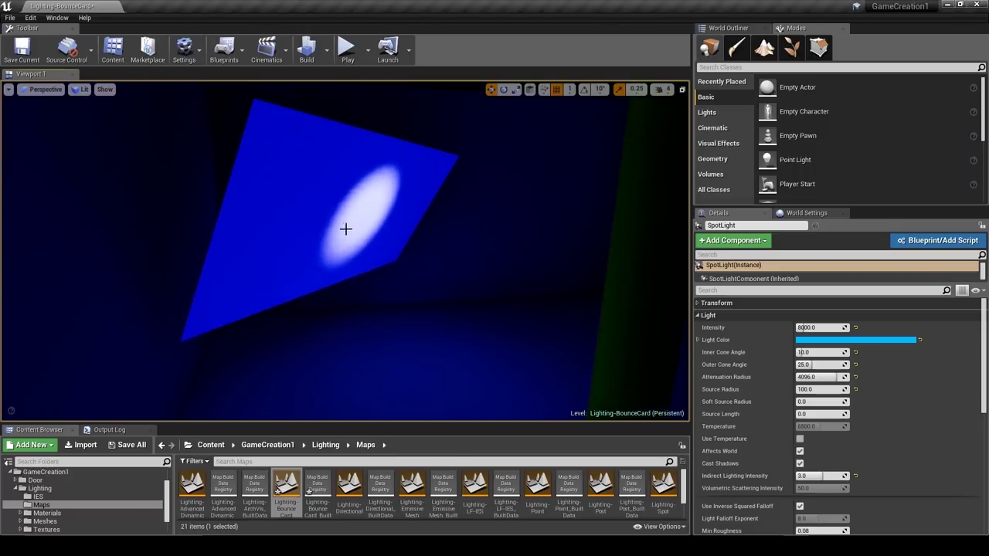
pyautogui.moveTo(345, 251); pyautogui.dragTo(377, 258, button='right')
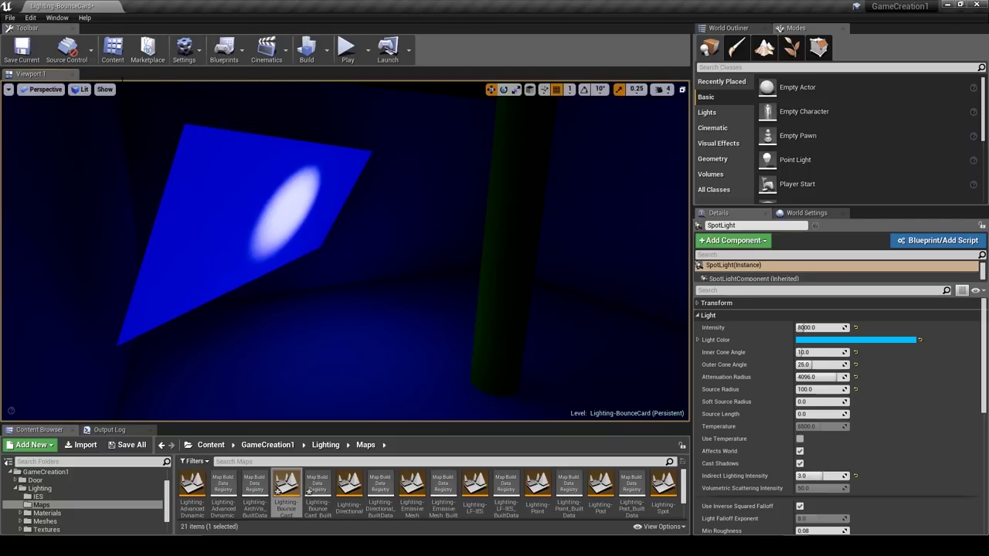
# Switch the viewport to Unlit mode and apply the pillar's MateOrange material to the bounce card.
pyautogui.click(80, 90)
pyautogui.click(85, 123)
pyautogui.click(513, 251)
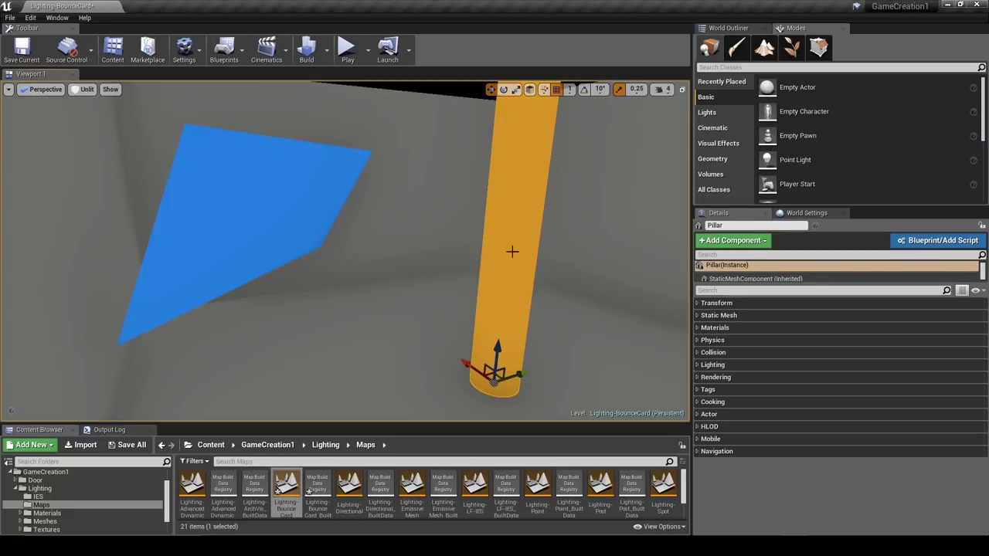
pyautogui.click(714, 327)
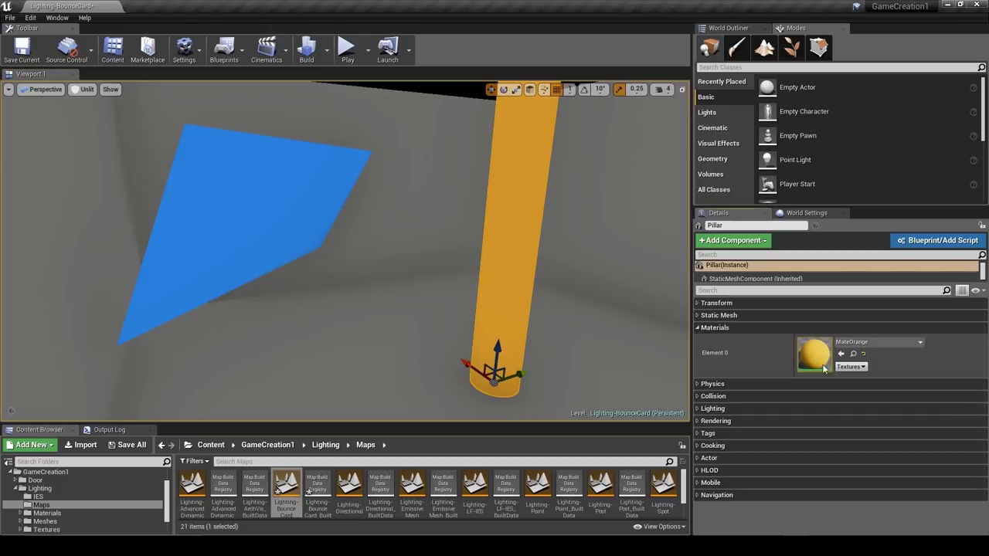
pyautogui.click(864, 356)
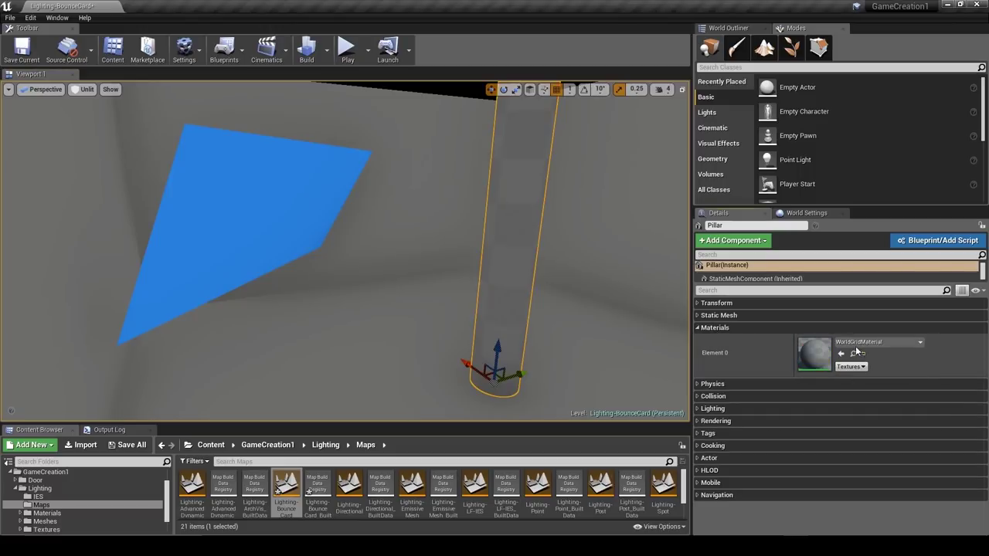
pyautogui.hotkey('ctrl', 'z')
pyautogui.click(854, 354)
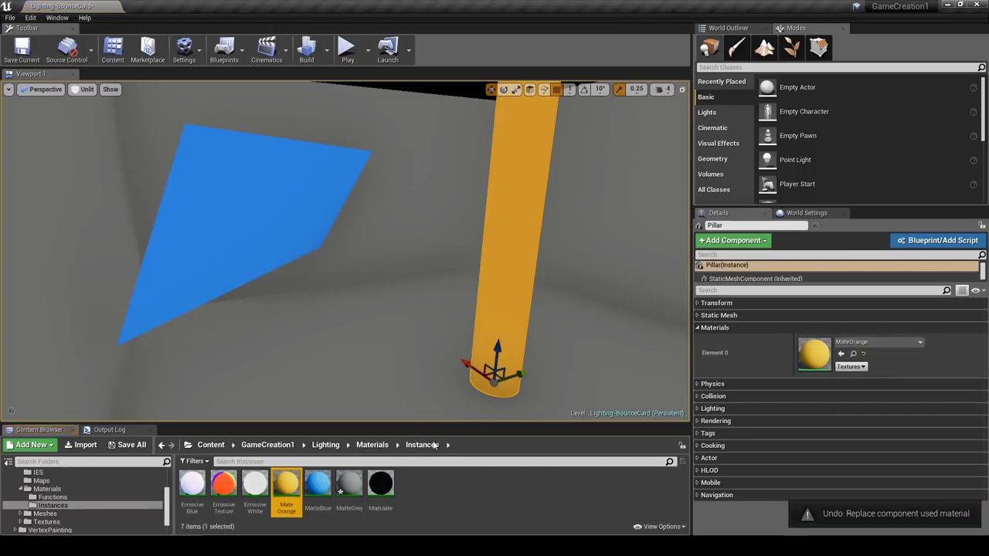
pyautogui.moveTo(286, 483); pyautogui.dragTo(255, 228)
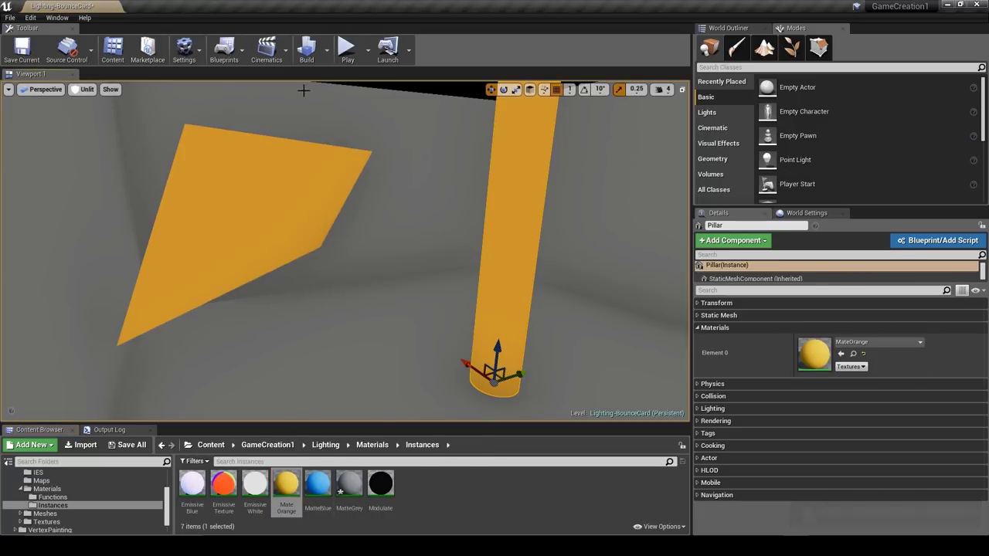
# Select the spot light in front of the bounce card and set its light colour to white.
pyautogui.moveTo(406, 194); pyautogui.dragTo(414, 188, button='right')
pyautogui.press('g')
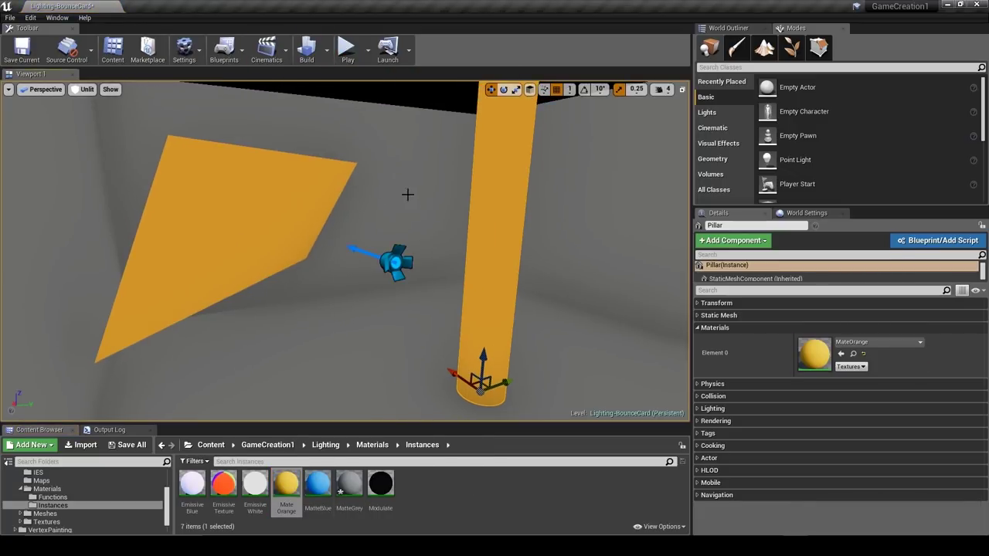
pyautogui.click(395, 263)
pyautogui.click(851, 340)
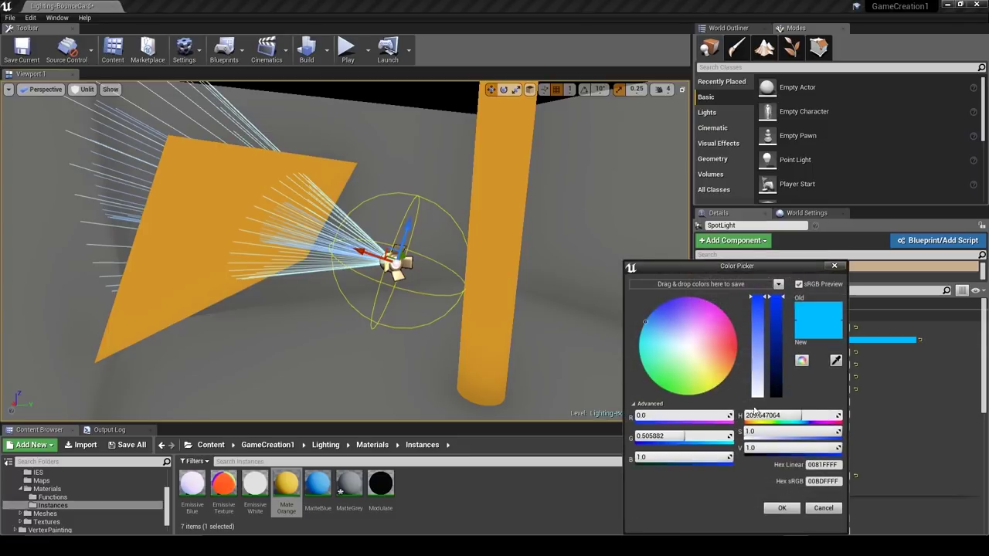
pyautogui.moveTo(756, 334); pyautogui.dragTo(754, 432)
pyautogui.click(774, 510)
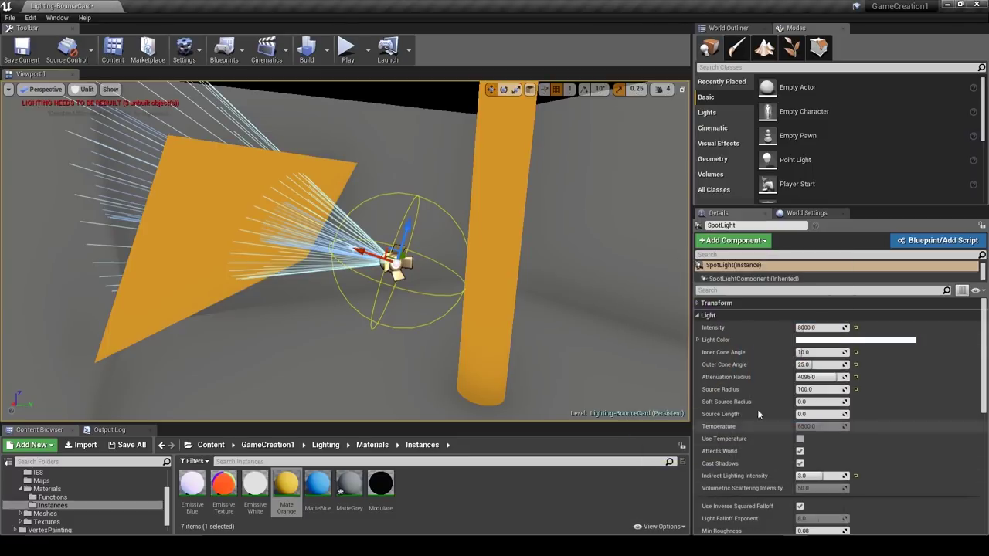
pyautogui.moveTo(494, 294); pyautogui.dragTo(516, 304, button='right')
pyautogui.press('g')
# Switch the viewport to Lighting Only mode and build the lighting for the orange bounce card.
pyautogui.click(85, 89)
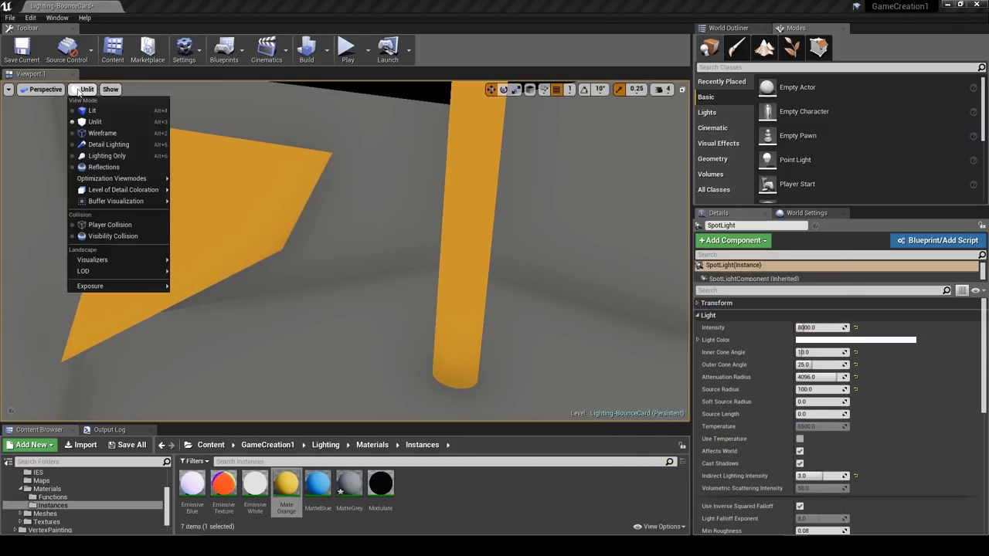
pyautogui.click(97, 153)
pyautogui.moveTo(395, 234); pyautogui.dragTo(402, 233, button='right')
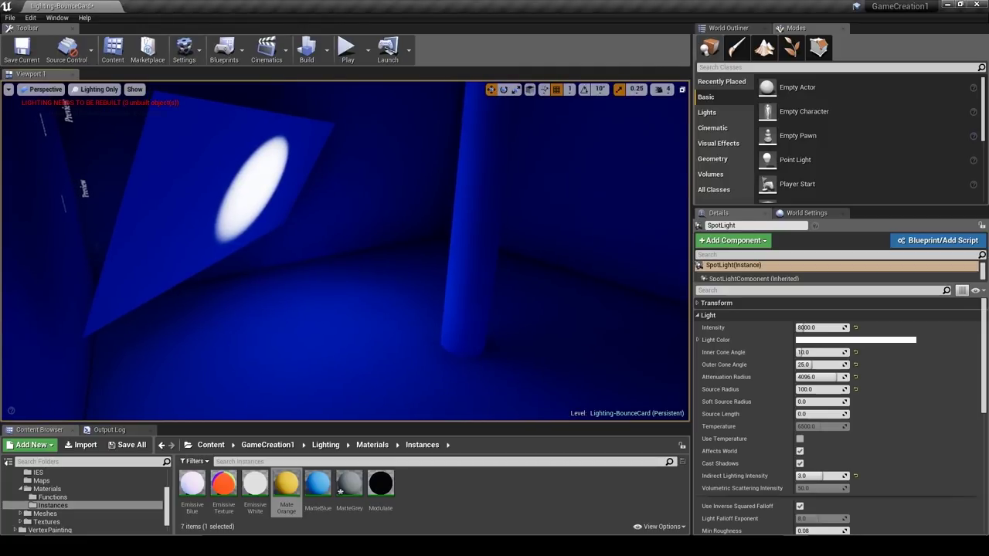
pyautogui.click(307, 51)
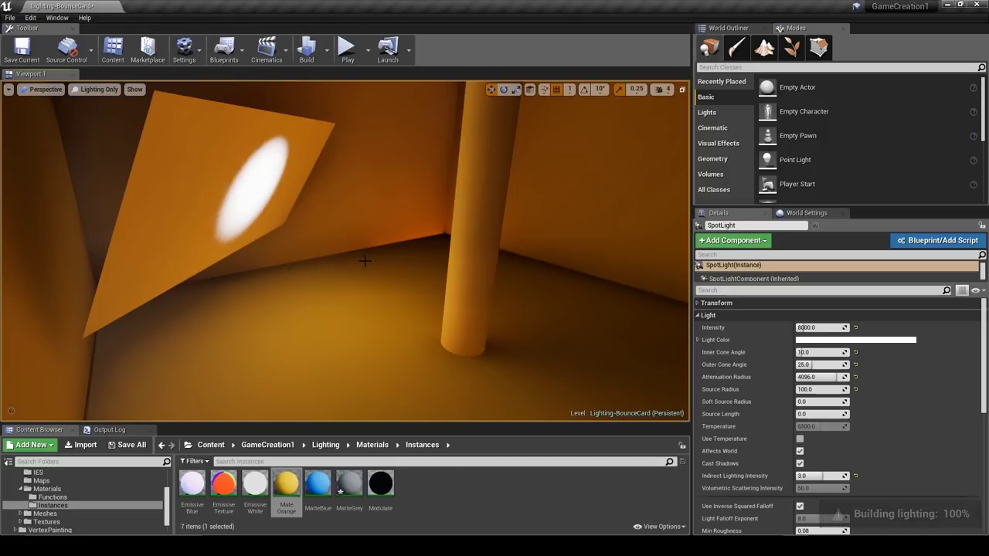
pyautogui.moveTo(365, 263)
pyautogui.mouseDown(button='right')
pyautogui.moveTo(433, 263)
pyautogui.moveTo(360, 260)
pyautogui.mouseUp(button='right')
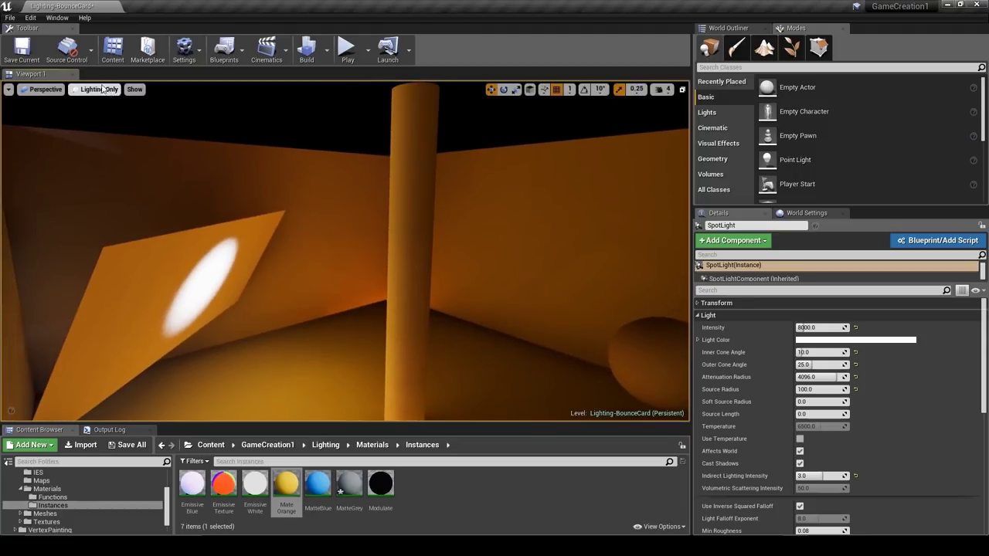
# Switch the viewport to Lit mode and examine the bounced light on the pillar, floor, walls and sphere.
pyautogui.click(94, 89)
pyautogui.click(85, 110)
pyautogui.moveTo(92, 155)
pyautogui.mouseDown(button='right')
pyautogui.moveTo(224, 155)
pyautogui.moveTo(139, 185)
pyautogui.moveTo(124, 155)
pyautogui.moveTo(103, 155)
pyautogui.moveTo(81, 179)
pyautogui.moveTo(69, 154)
pyautogui.moveTo(100, 147)
pyautogui.mouseUp(button='right')
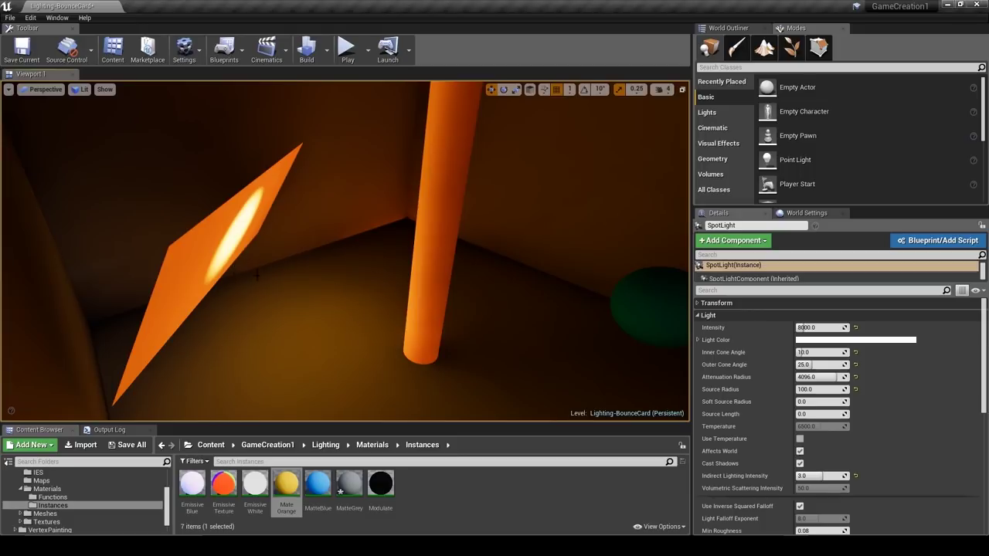
pyautogui.moveTo(297, 269); pyautogui.dragTo(296, 258, button='right')
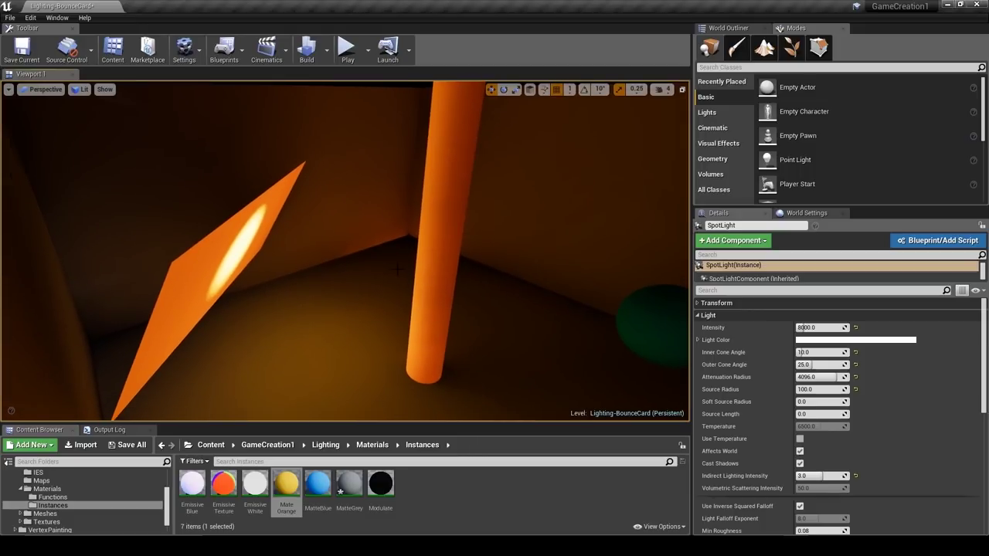
pyautogui.moveTo(397, 270); pyautogui.dragTo(406, 286, button='right')
# Show the editor icons and rotate the spot light away from the bounce card to aim it at the pillar.
pyautogui.press('g')
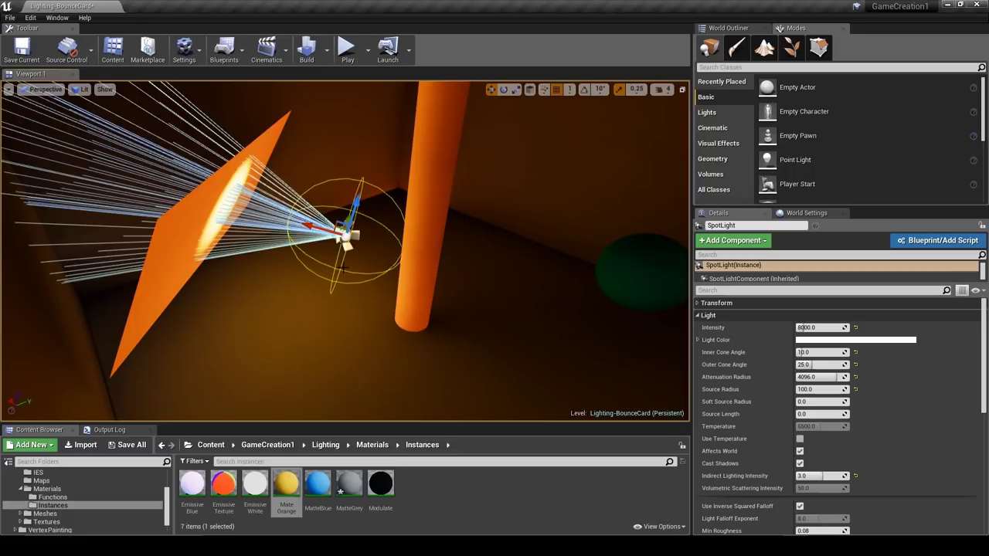
pyautogui.moveTo(389, 267); pyautogui.dragTo(395, 235, button='right')
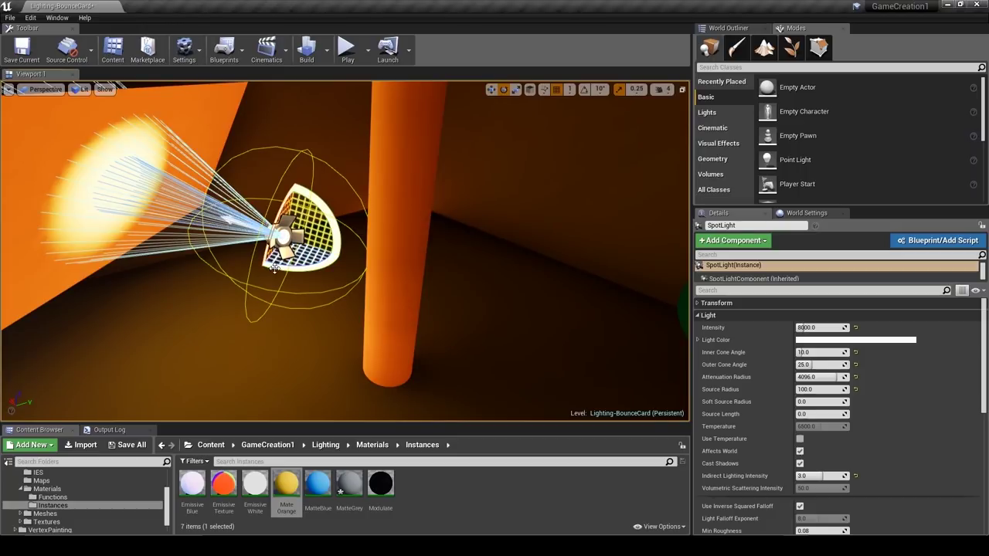
pyautogui.moveTo(275, 269); pyautogui.dragTo(384, 266)
pyautogui.moveTo(384, 266); pyautogui.dragTo(410, 284, button='right')
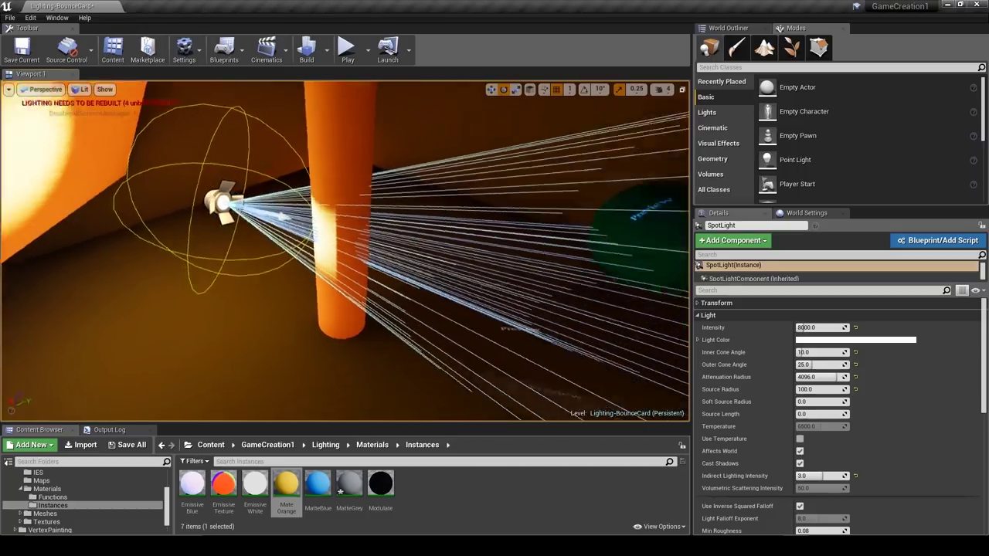
pyautogui.moveTo(278, 270); pyautogui.dragTo(269, 262, button='right')
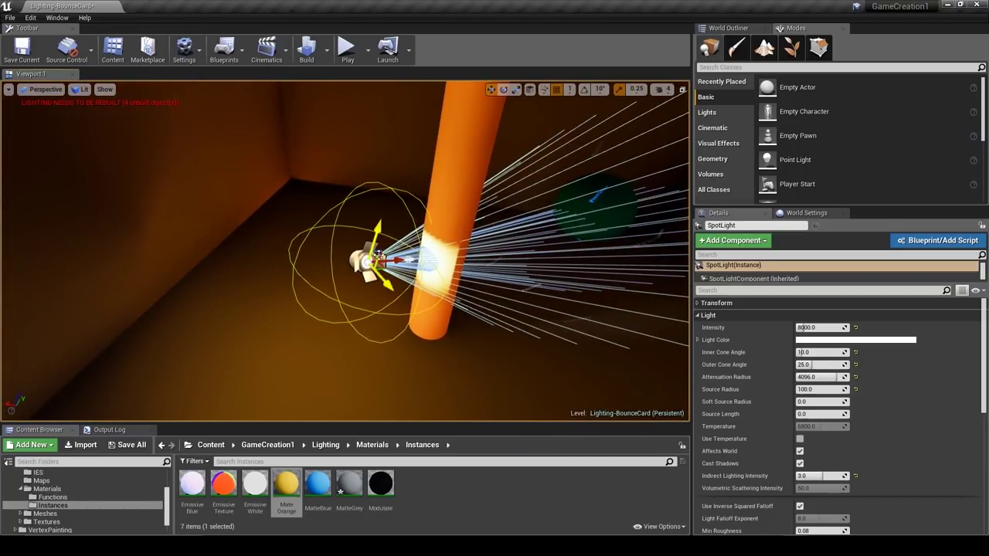
# Move the sphere next to the pillar's base, into the spot light's beam.
pyautogui.moveTo(378, 254); pyautogui.dragTo(402, 256, button='right')
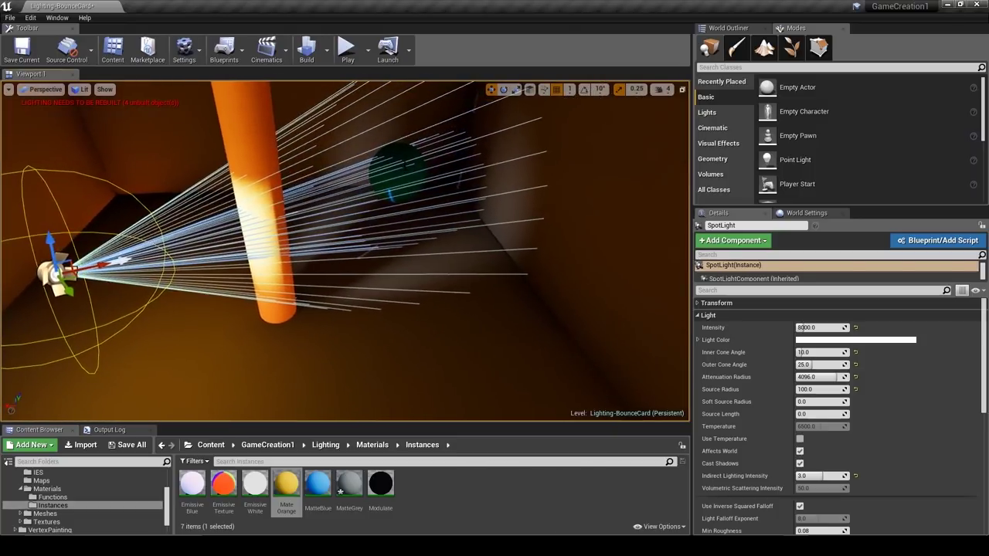
pyautogui.click(397, 173)
pyautogui.moveTo(396, 173); pyautogui.dragTo(335, 251)
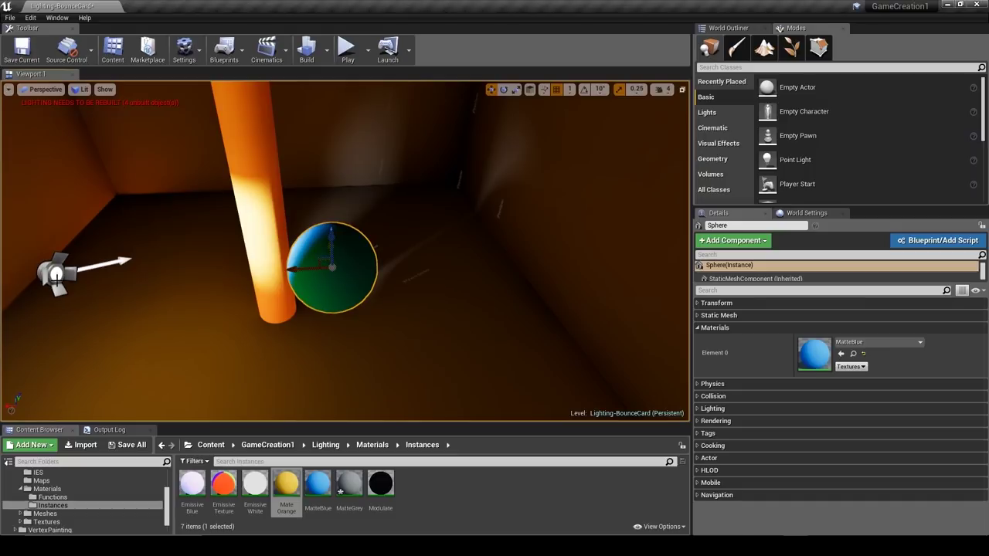
# Widen the spot light's cone to an inner angle of about 14.5 and an outer angle of about 35.5 degrees.
pyautogui.click(127, 267)
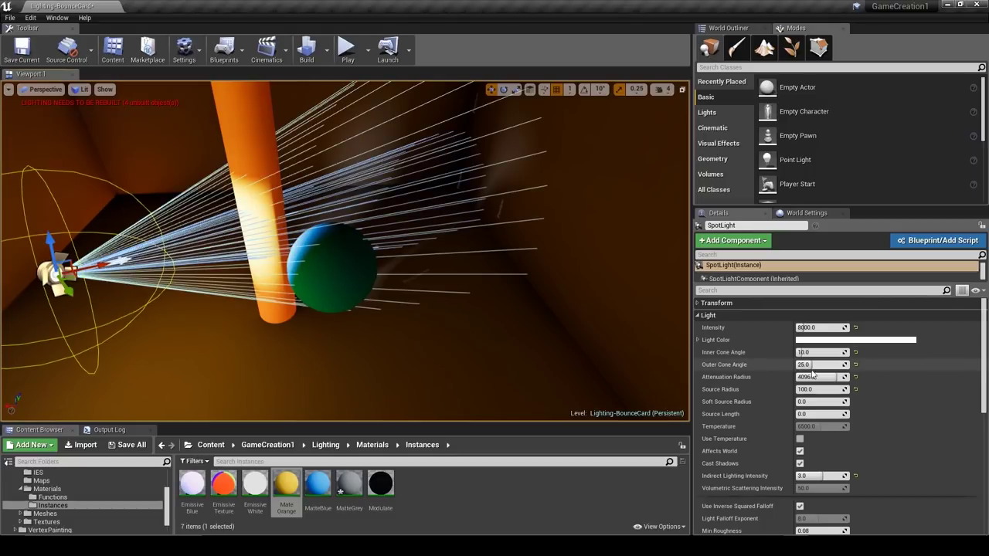
pyautogui.moveTo(808, 365)
pyautogui.mouseDown()
pyautogui.moveTo(830, 365)
pyautogui.moveTo(805, 352)
pyautogui.mouseUp()
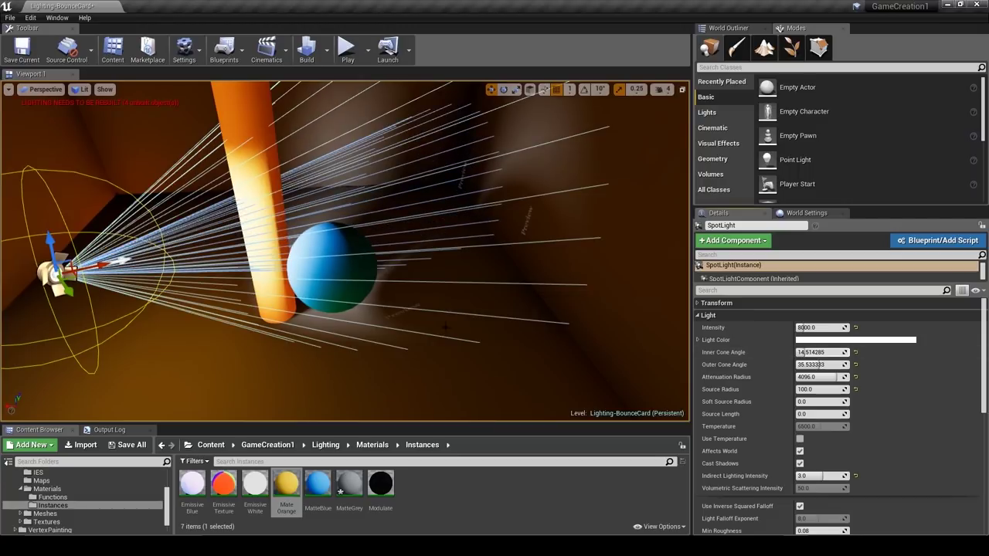
pyautogui.moveTo(351, 296)
pyautogui.mouseDown(button='right')
pyautogui.moveTo(301, 278)
pyautogui.moveTo(351, 295)
pyautogui.mouseUp(button='right')
pyautogui.moveTo(187, 207); pyautogui.dragTo(147, 220)
pyautogui.moveTo(147, 221)
pyautogui.mouseDown(button='right')
pyautogui.moveTo(193, 224)
pyautogui.moveTo(146, 231)
pyautogui.mouseUp(button='right')
pyautogui.press('e')
pyautogui.moveTo(350, 295); pyautogui.dragTo(350, 295)
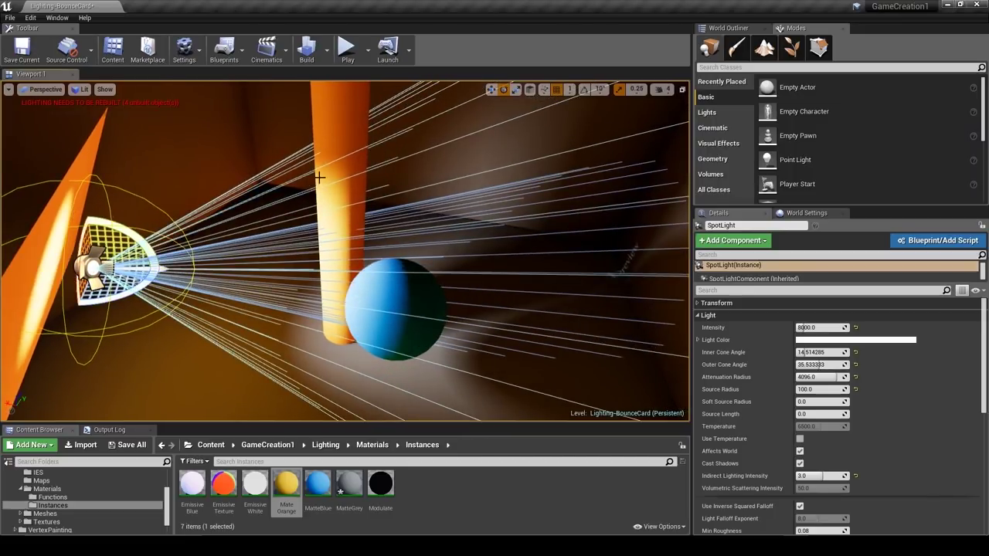
# Build the lighting and examine the direct and bounced light around the pillar, sphere and bounce card.
pyautogui.click(309, 51)
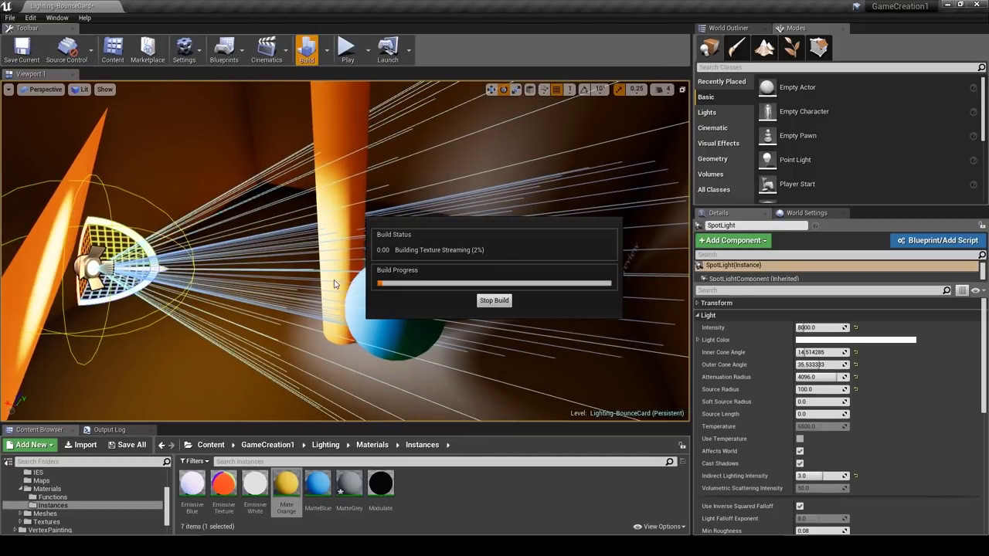
pyautogui.moveTo(334, 284); pyautogui.dragTo(345, 311, button='right')
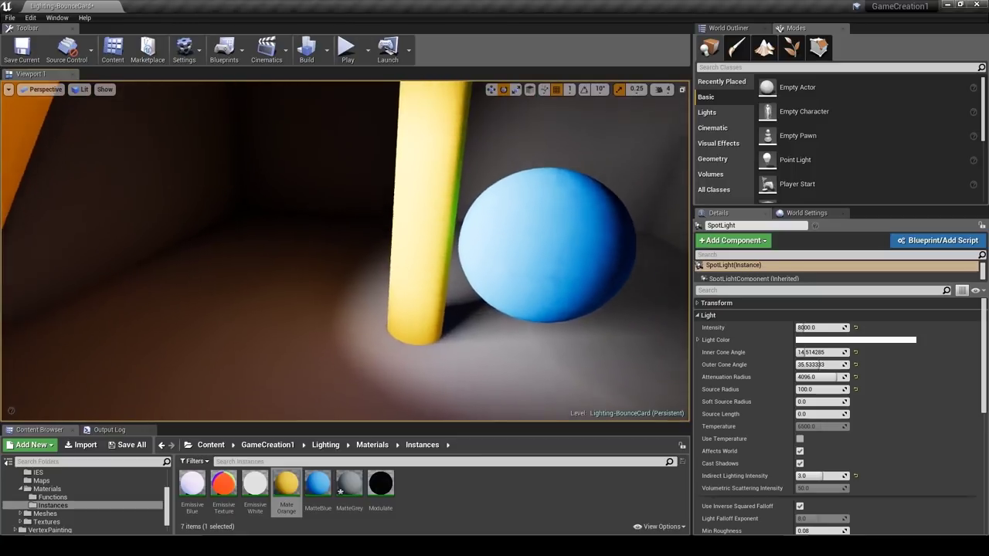
pyautogui.moveTo(424, 295); pyautogui.dragTo(428, 295)
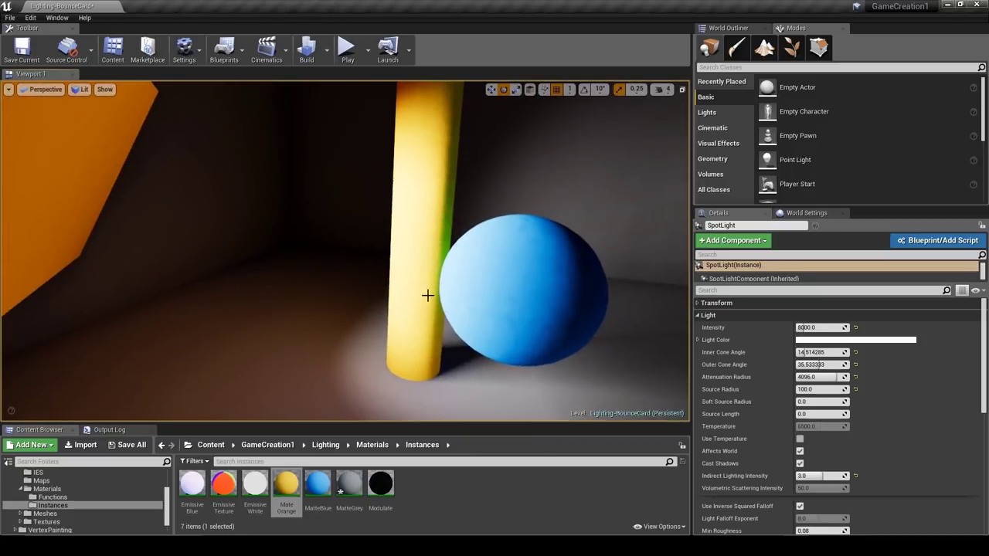
pyautogui.moveTo(225, 325); pyautogui.dragTo(368, 310, button='right')
pyautogui.moveTo(356, 233); pyautogui.dragTo(290, 186, button='right')
pyautogui.moveTo(379, 247); pyautogui.dragTo(379, 247)
pyautogui.moveTo(379, 247); pyautogui.dragTo(400, 260, button='right')
pyautogui.moveTo(461, 260)
pyautogui.mouseDown(button='right')
pyautogui.moveTo(456, 313)
pyautogui.moveTo(472, 313)
pyautogui.moveTo(433, 302)
pyautogui.moveTo(389, 306)
pyautogui.moveTo(385, 278)
pyautogui.moveTo(385, 289)
pyautogui.mouseUp(button='right')
# Replace the bounce card's material with MatteGrey.
pyautogui.click(323, 200)
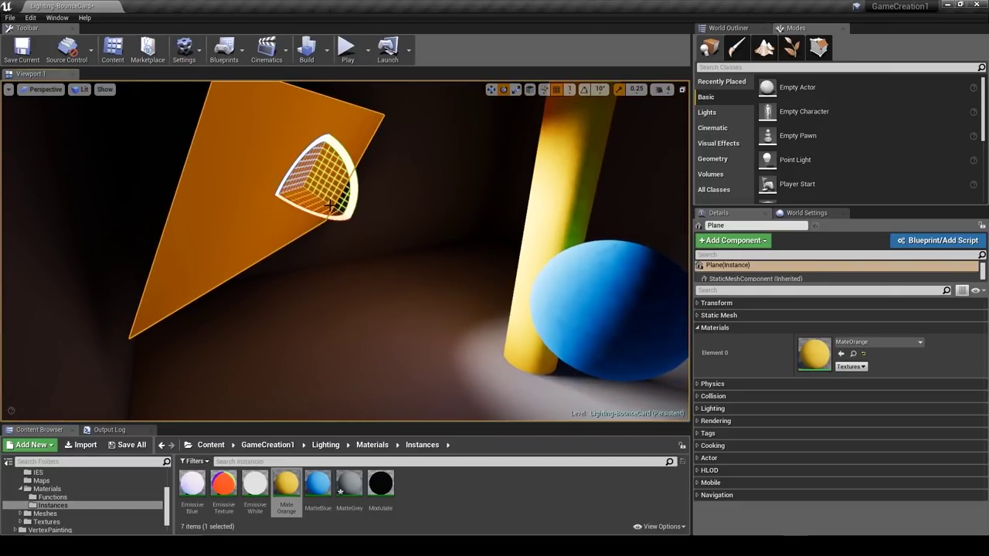
pyautogui.click(858, 354)
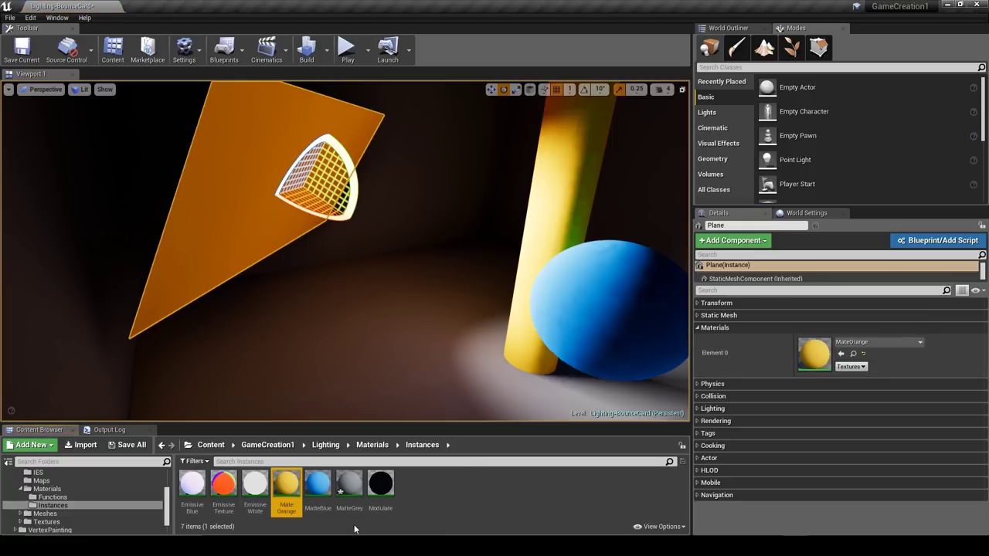
pyautogui.moveTo(349, 488); pyautogui.dragTo(228, 172)
pyautogui.moveTo(341, 271); pyautogui.dragTo(328, 254, button='right')
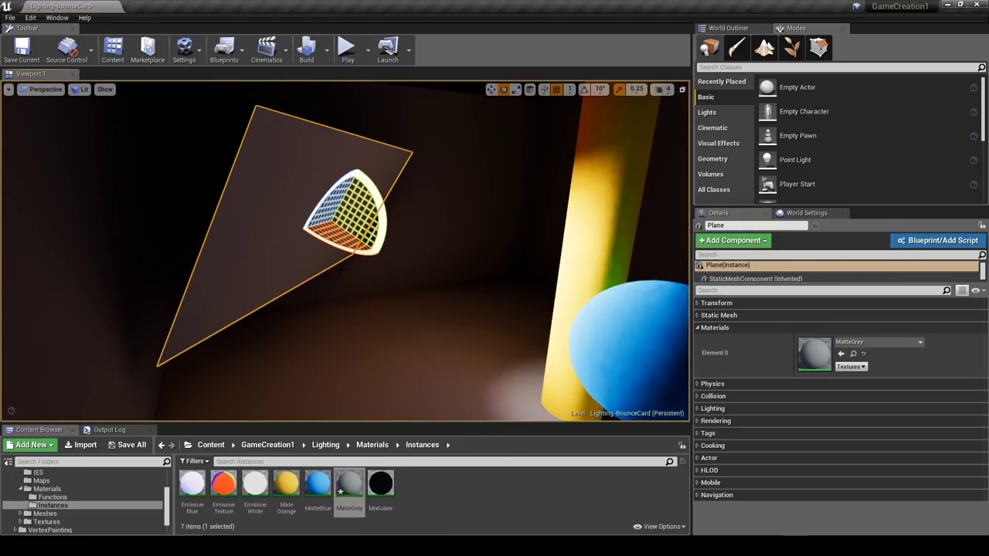
# Replace the bounce card's material with MatteBlue.
pyautogui.press('g')
pyautogui.moveTo(360, 224); pyautogui.dragTo(378, 240, button='right')
pyautogui.moveTo(300, 233); pyautogui.dragTo(300, 233, button='right')
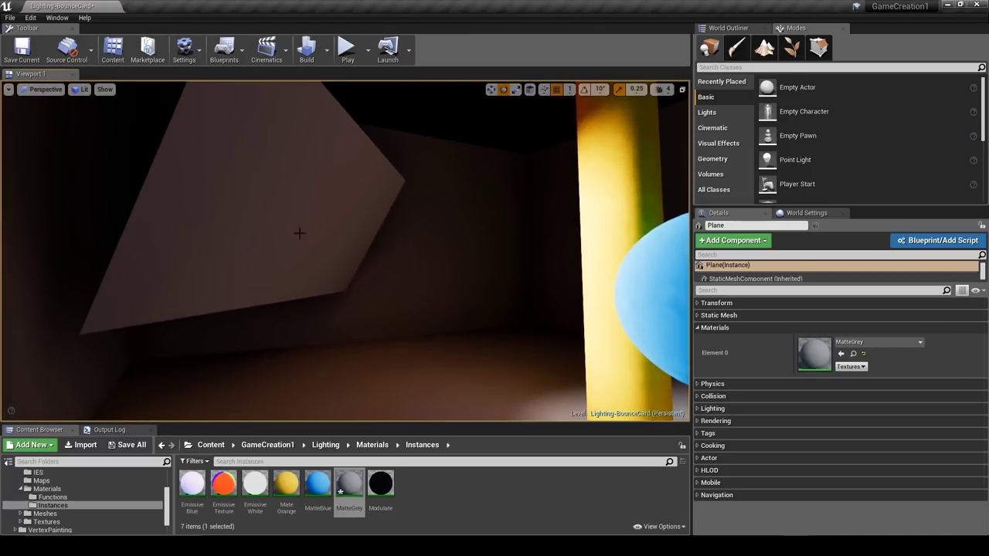
pyautogui.moveTo(318, 485); pyautogui.dragTo(232, 237)
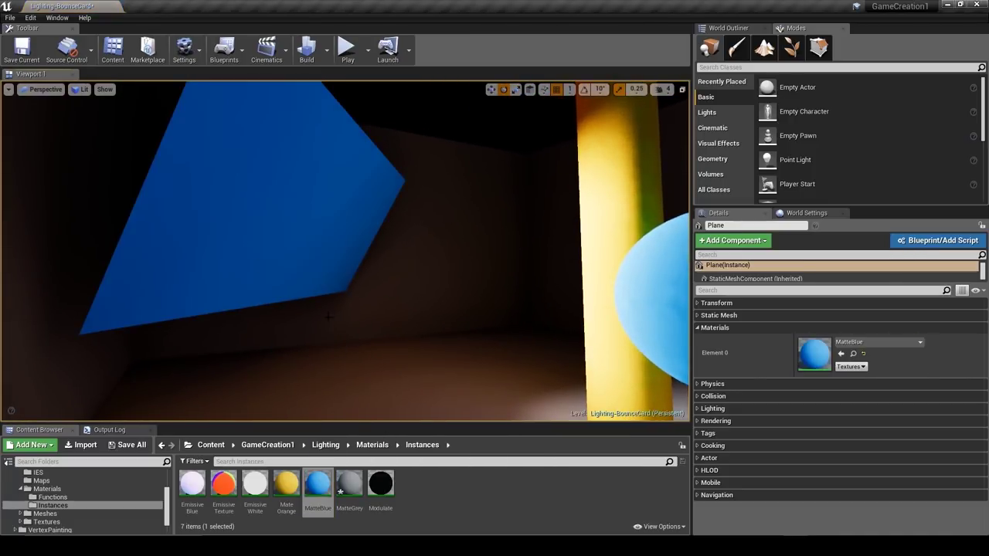
pyautogui.moveTo(232, 237); pyautogui.dragTo(232, 237, button='right')
pyautogui.press('g')
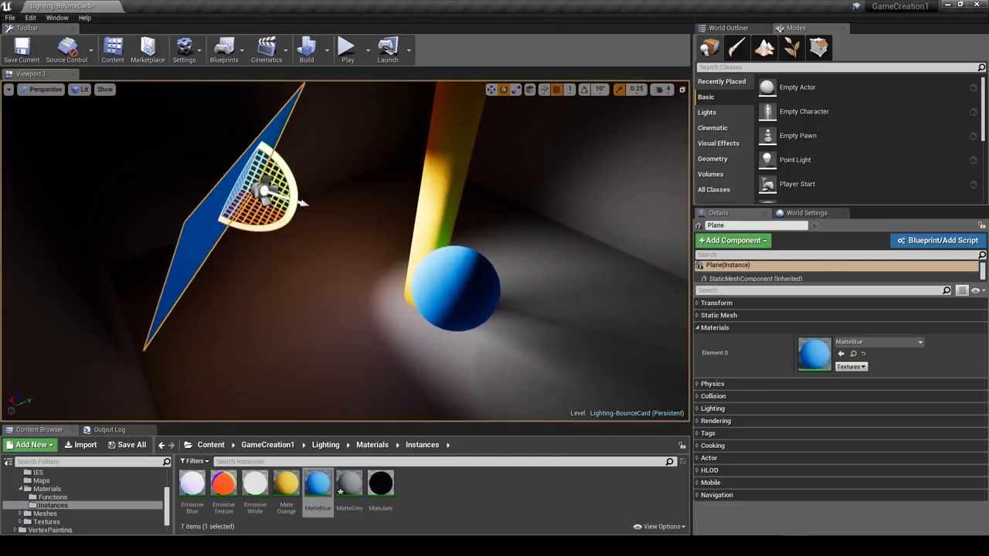
# Select the spot light and examine its beam direction relative to the bounce card, pillar and sphere.
pyautogui.click(265, 192)
pyautogui.moveTo(317, 281); pyautogui.dragTo(316, 281, button='right')
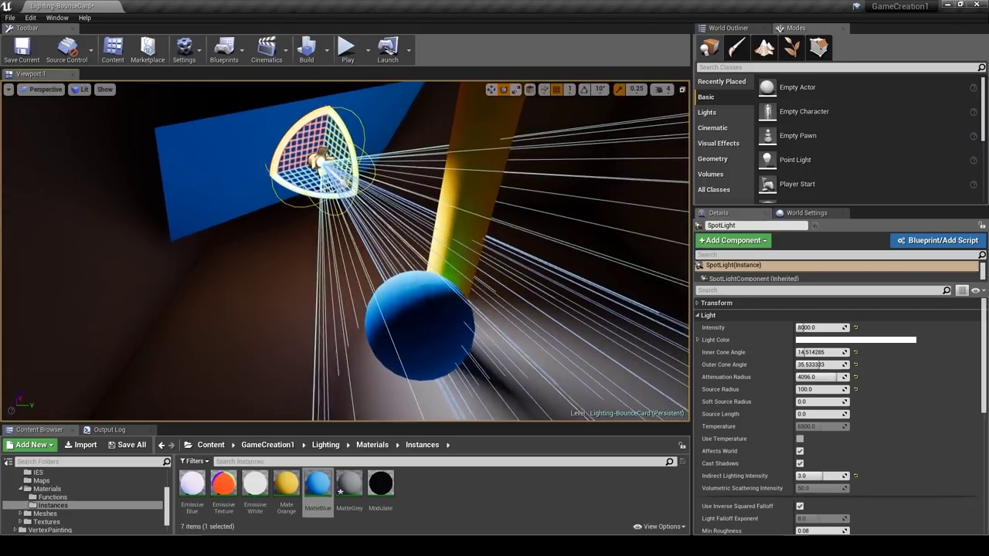
pyautogui.moveTo(266, 189); pyautogui.dragTo(267, 189, button='right')
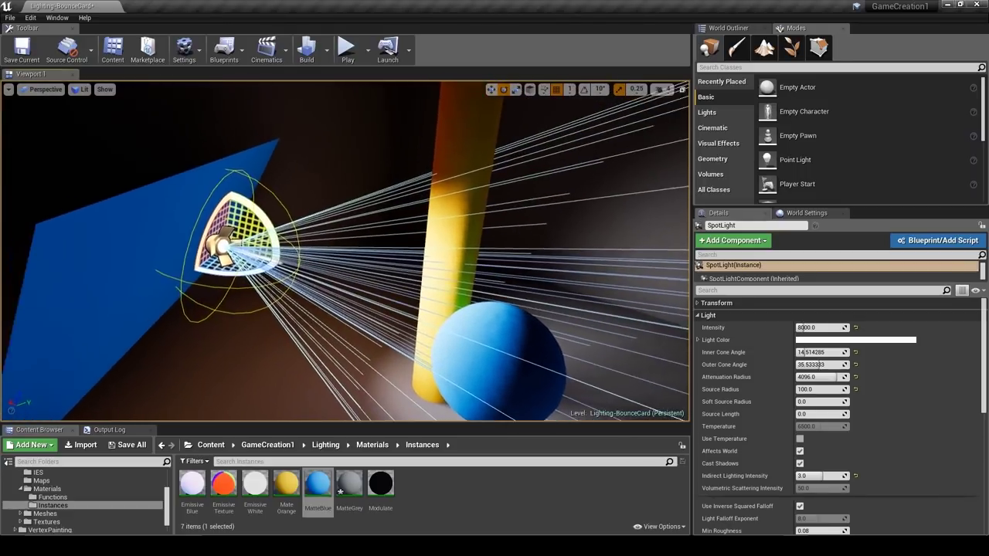
pyautogui.moveTo(263, 230); pyautogui.dragTo(263, 230, button='right')
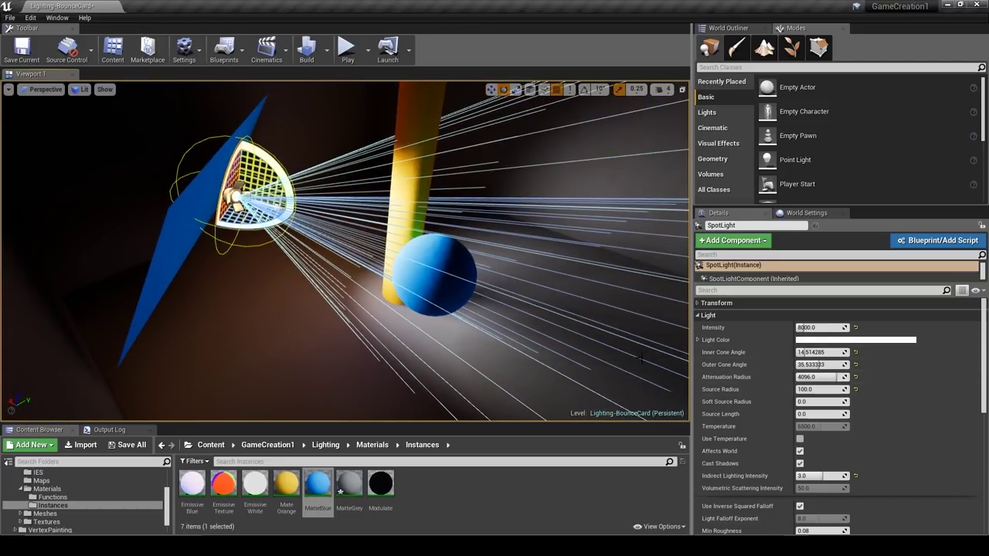
pyautogui.moveTo(263, 231); pyautogui.dragTo(262, 231, button='right')
pyautogui.moveTo(378, 233); pyautogui.dragTo(379, 234, button='right')
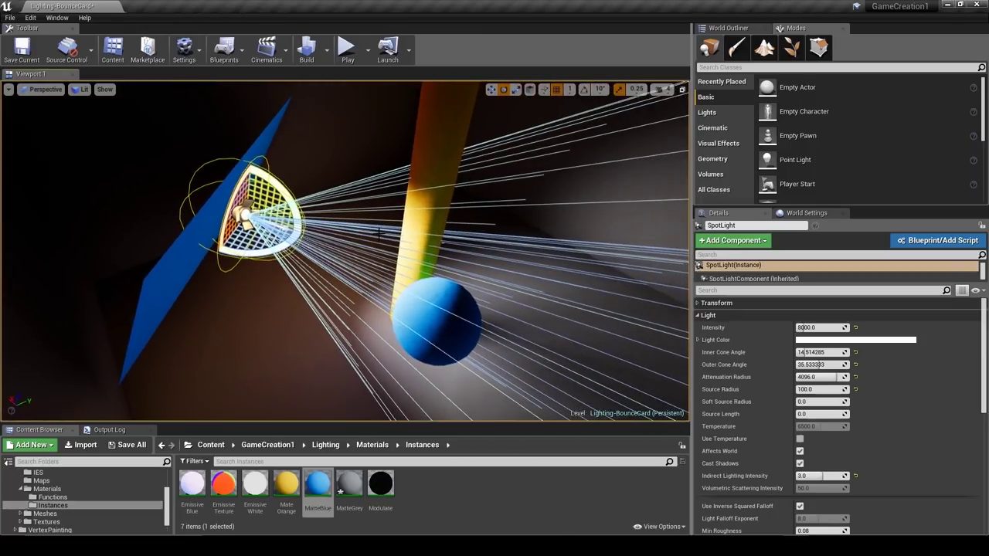
# Undo the recent material changes on the bounce card.
pyautogui.hotkey('ctrl', 'z')
pyautogui.hotkey('ctrl', 'z')
pyautogui.hotkey('ctrl', 'z')
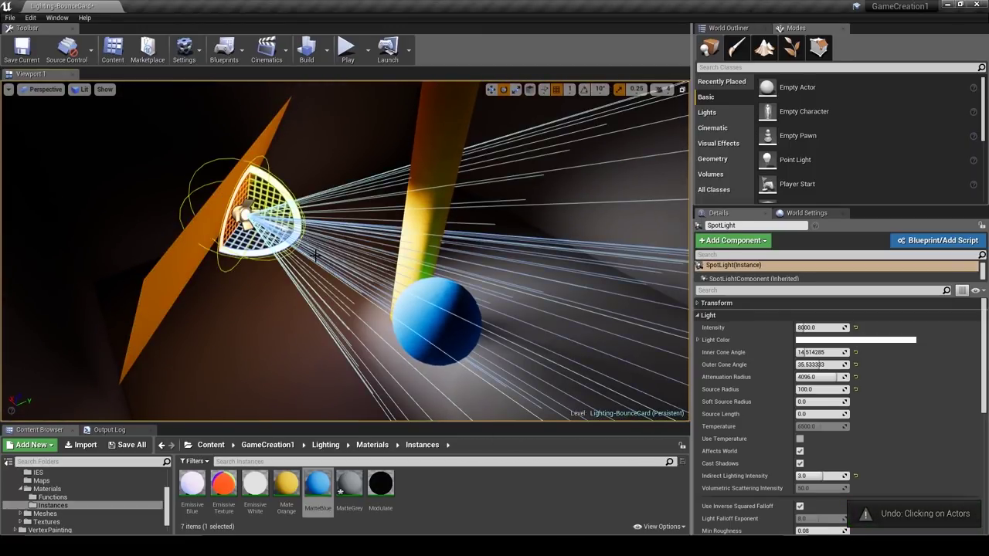
pyautogui.moveTo(288, 262); pyautogui.dragTo(287, 261, button='right')
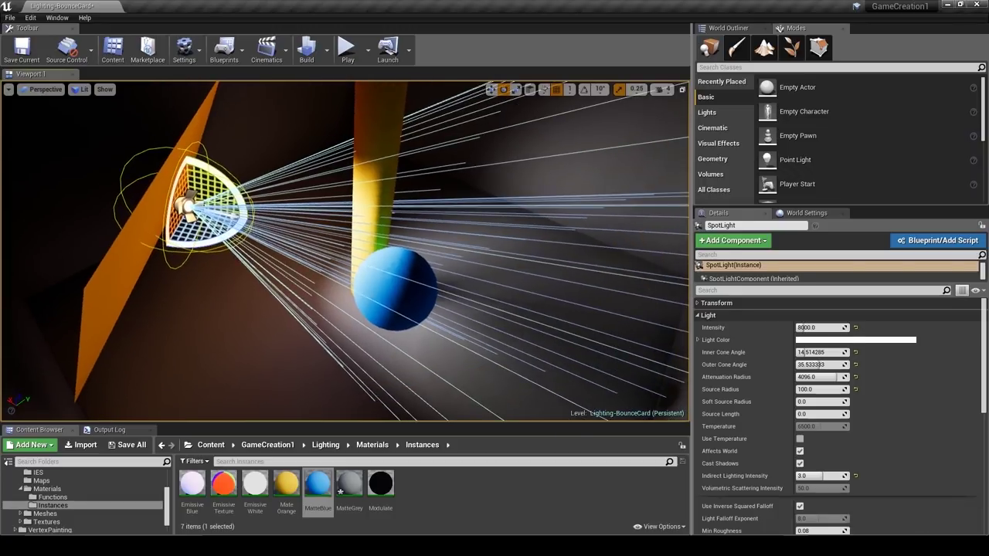
# Reload the Lighting-BounceCard level without saving any of the changed content.
pyautogui.click(388, 271)
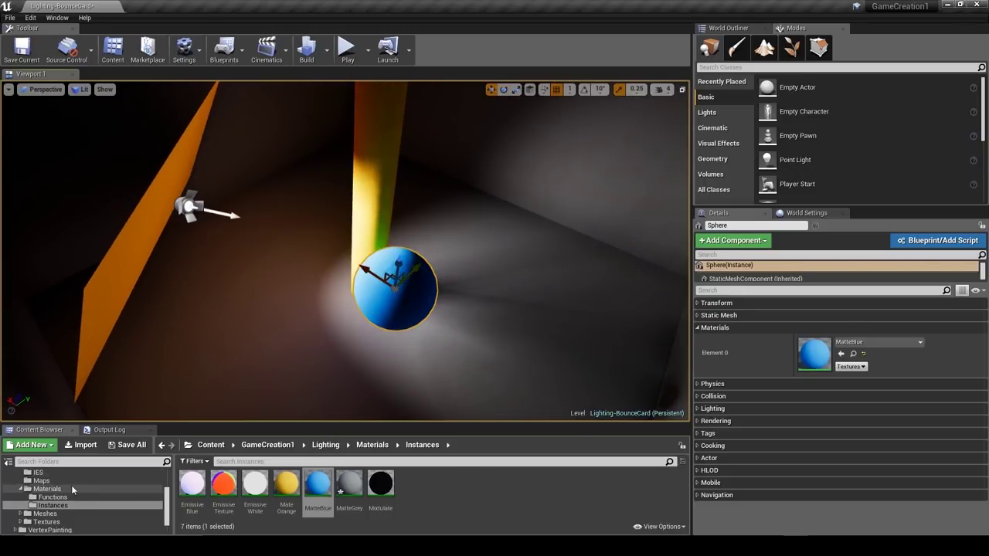
pyautogui.click(41, 480)
pyautogui.doubleClick(286, 487)
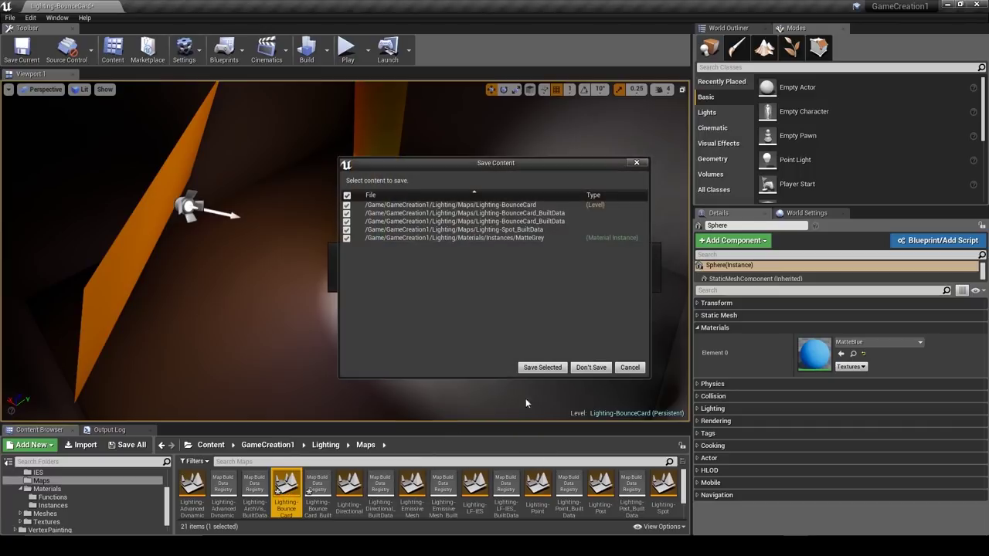
pyautogui.click(592, 368)
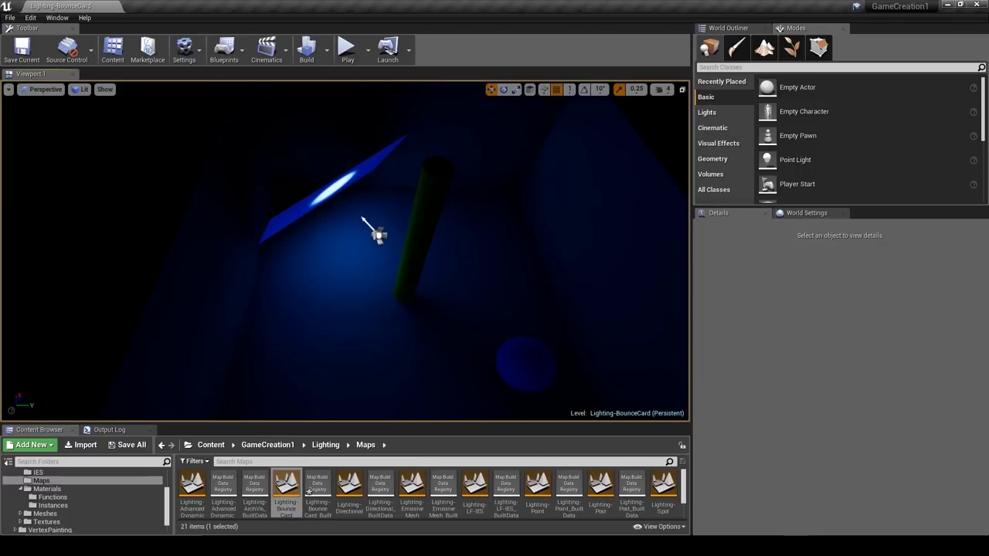
# Set the intensity of the spot light aimed at the bounce card to 16000.
pyautogui.press('w')
pyautogui.moveTo(360, 251); pyautogui.dragTo(360, 302, button='right')
pyautogui.click(361, 264)
pyautogui.press('s')
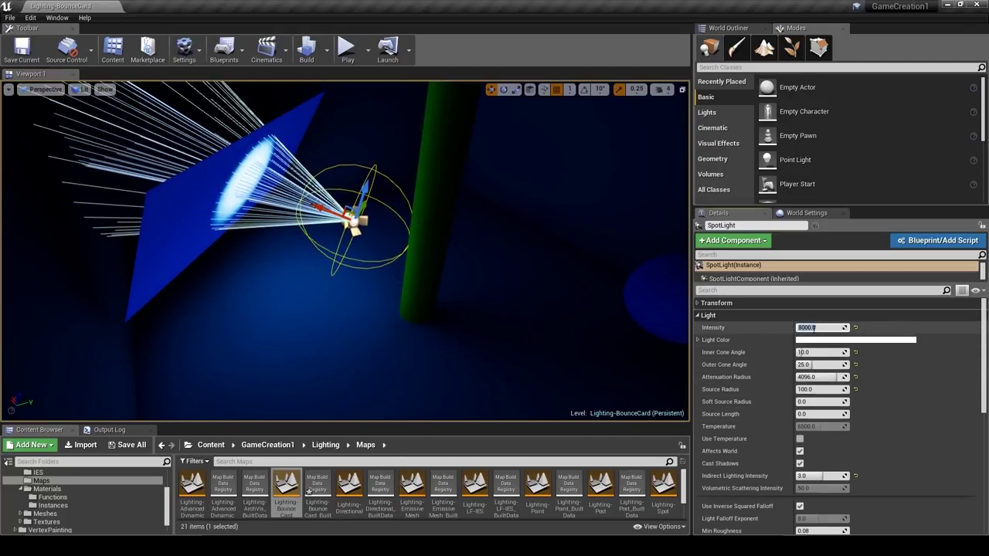
pyautogui.click(807, 327)
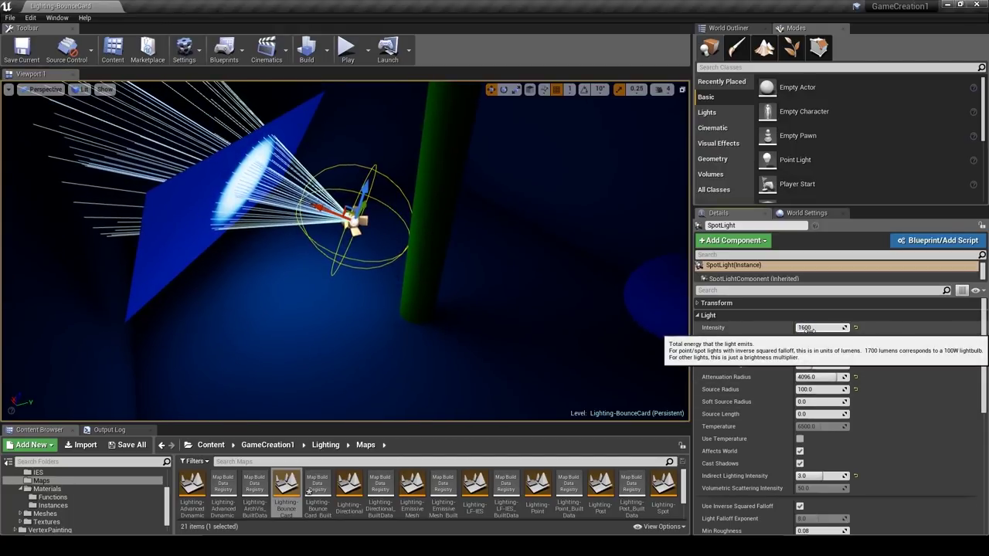
pyautogui.write('16000')
pyautogui.press('Return')
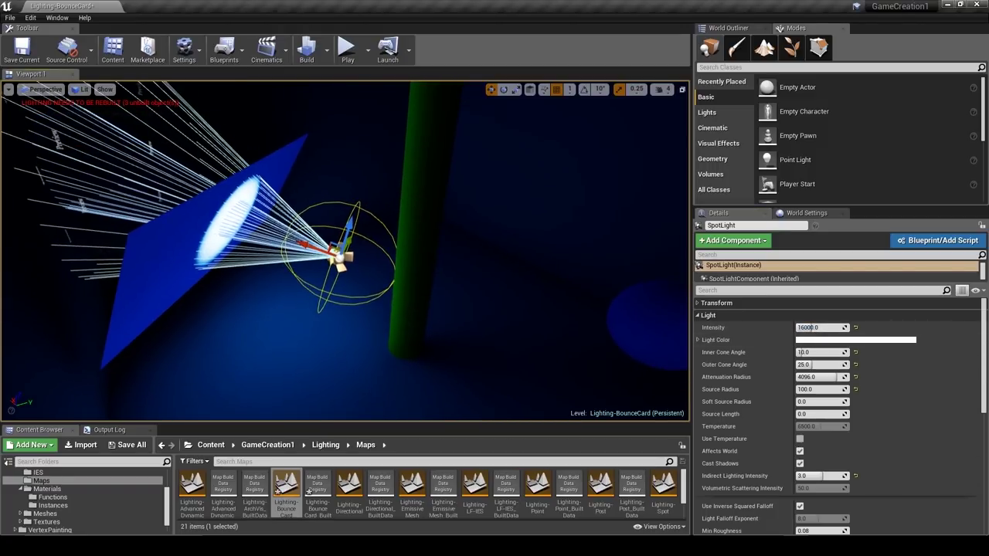
# Build the lighting and examine the bounced light on the card, pillar, sphere and surrounding walls.
pyautogui.click(306, 48)
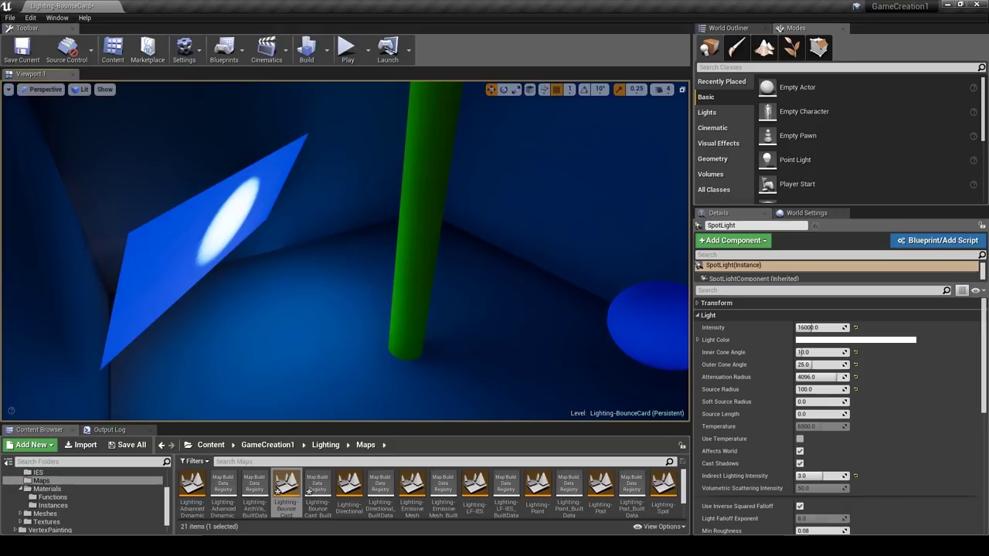
pyautogui.moveTo(346, 251); pyautogui.dragTo(344, 278, button='right')
pyautogui.press('g')
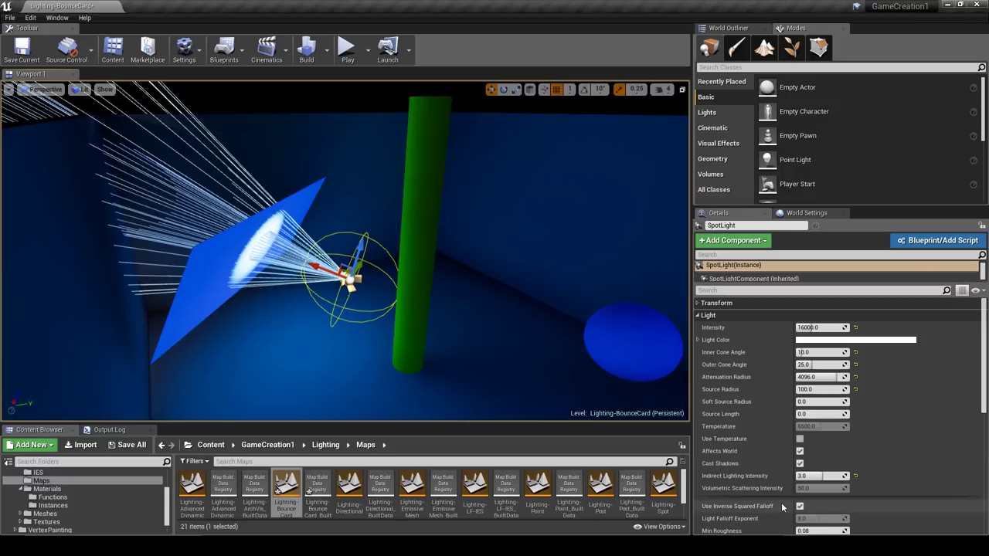
pyautogui.moveTo(463, 270)
pyautogui.mouseDown(button='right')
pyautogui.moveTo(433, 266)
pyautogui.moveTo(436, 298)
pyautogui.moveTo(463, 255)
pyautogui.moveTo(450, 261)
pyautogui.mouseUp(button='right')
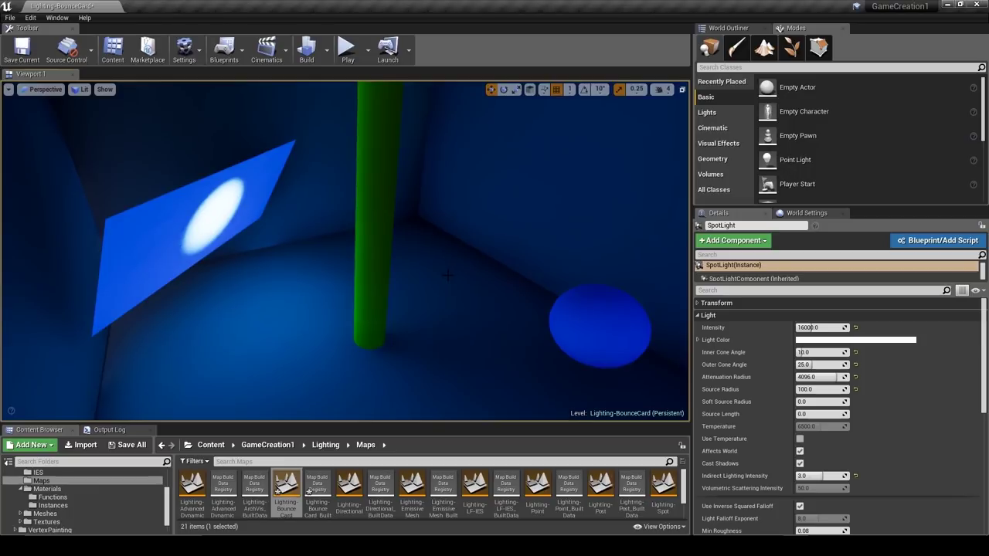
pyautogui.click(697, 316)
pyautogui.moveTo(541, 282); pyautogui.dragTo(541, 282, button='right')
pyautogui.moveTo(464, 255); pyautogui.dragTo(464, 255, button='right')
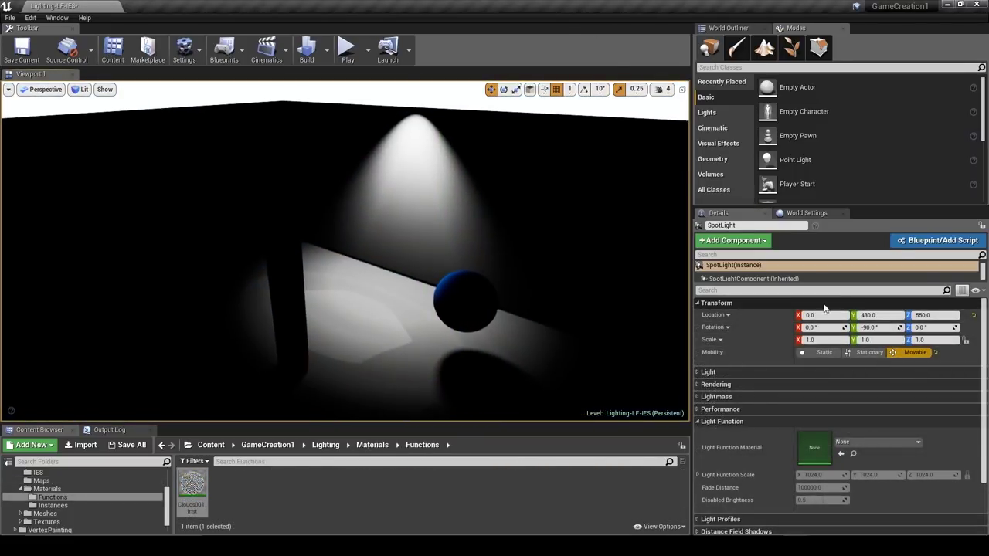
# Assign Clouds001_Inst as the light function material of the spot light in the Lighting-LF-IES level.
pyautogui.click(774, 303)
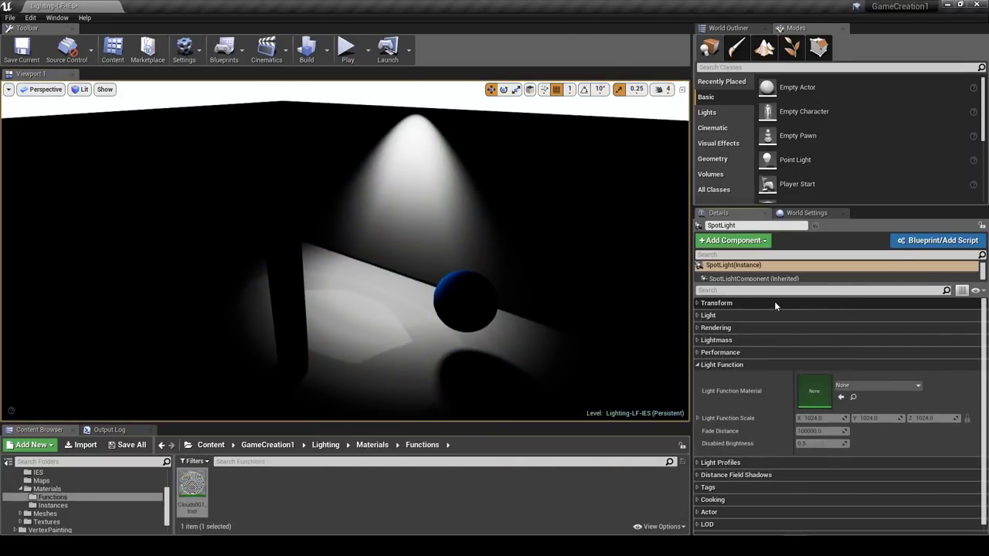
pyautogui.moveTo(387, 224); pyautogui.dragTo(407, 225, button='right')
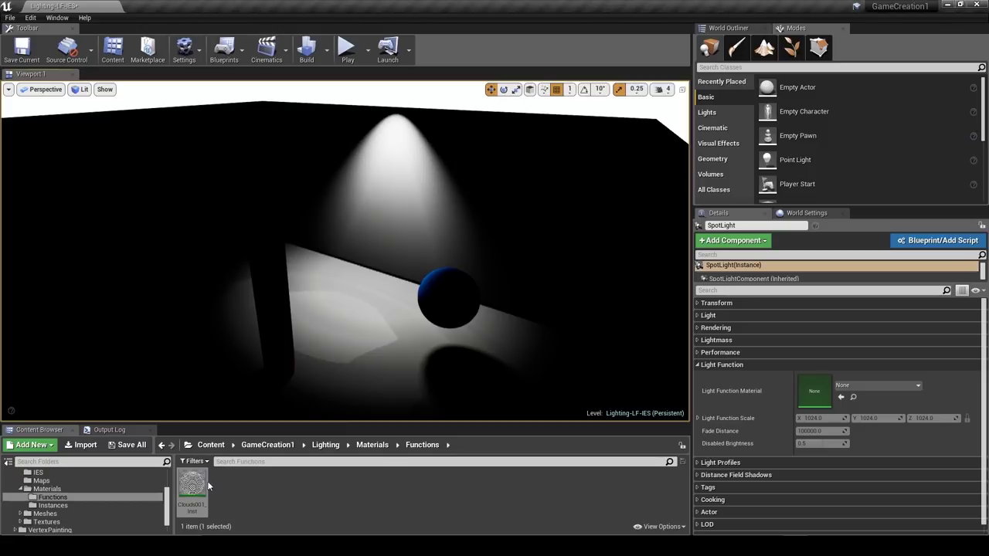
pyautogui.moveTo(190, 486); pyautogui.dragTo(807, 393)
# Examine the pattern the light function projects onto the wall, floor, pillar and sphere.
pyautogui.moveTo(320, 371); pyautogui.dragTo(289, 358, button='right')
pyautogui.press('w')
pyautogui.press('w')
pyautogui.press('w')
pyautogui.press('s')
pyautogui.press('s')
pyautogui.moveTo(381, 318); pyautogui.dragTo(387, 245, button='right')
pyautogui.press('s')
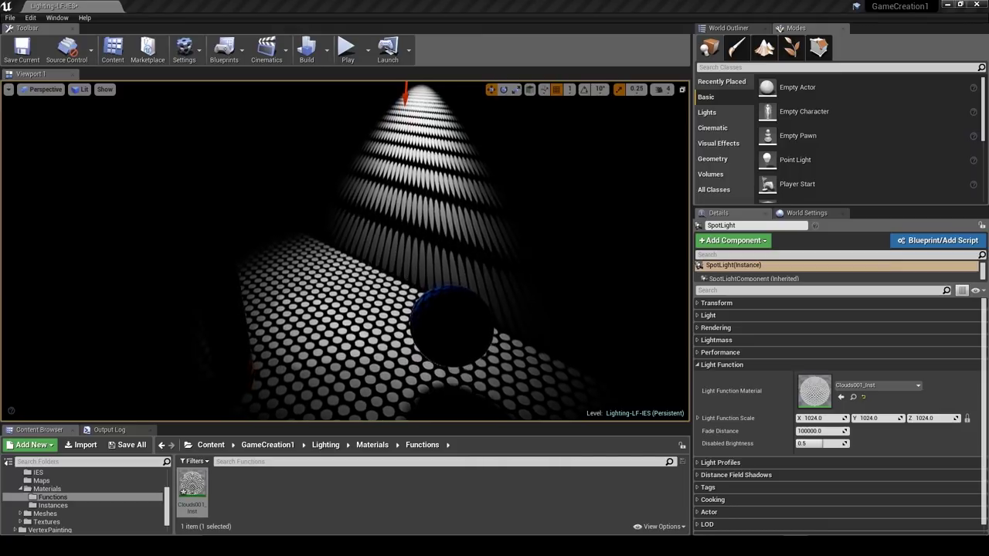
pyautogui.moveTo(433, 255); pyautogui.dragTo(426, 229, button='right')
pyautogui.moveTo(344, 215)
pyautogui.mouseDown(button='right')
pyautogui.moveTo(338, 257)
pyautogui.moveTo(350, 218)
pyautogui.mouseUp(button='right')
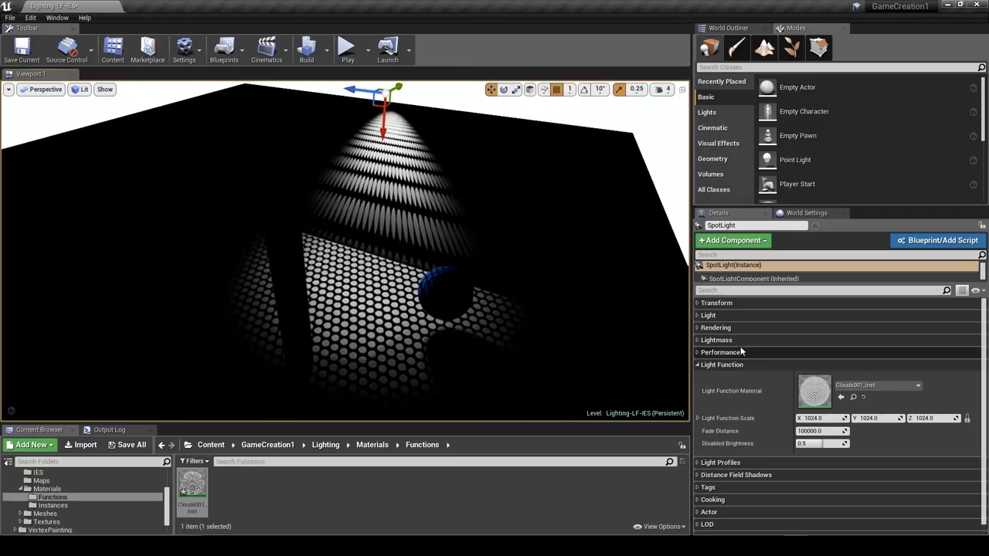
# Change the spot light's colour to a saturated orange, sRGB hex FF8F00FF.
pyautogui.click(709, 316)
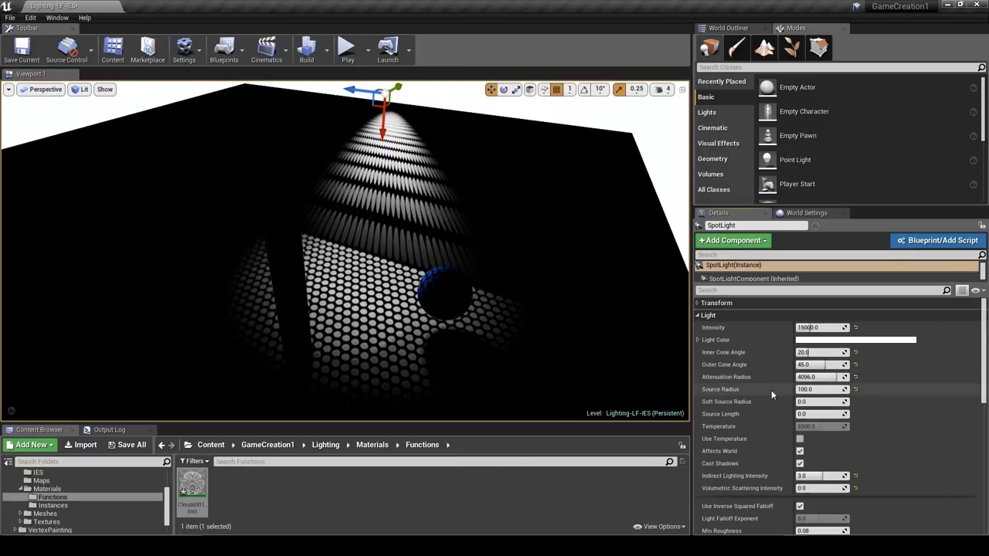
pyautogui.scroll(-1, 734, 398)
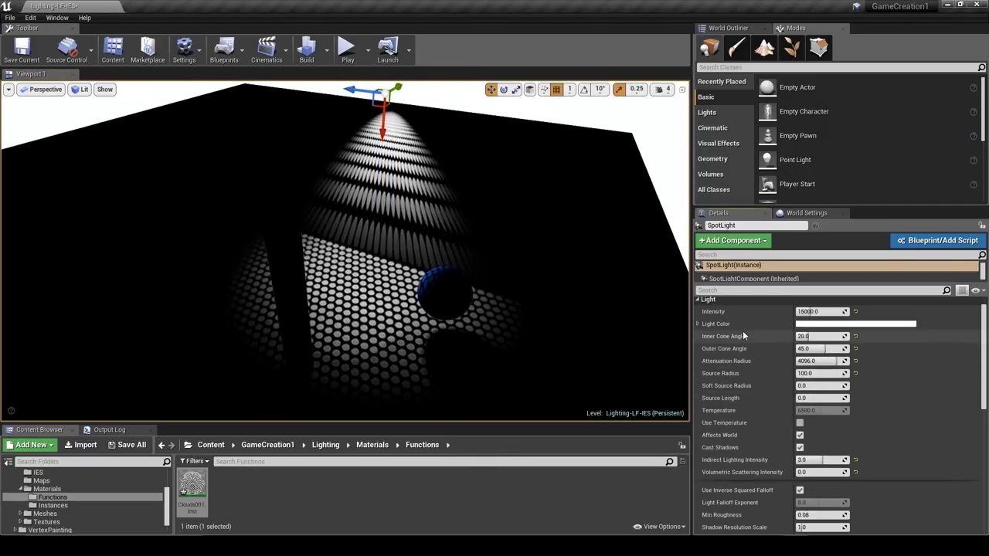
pyautogui.click(850, 324)
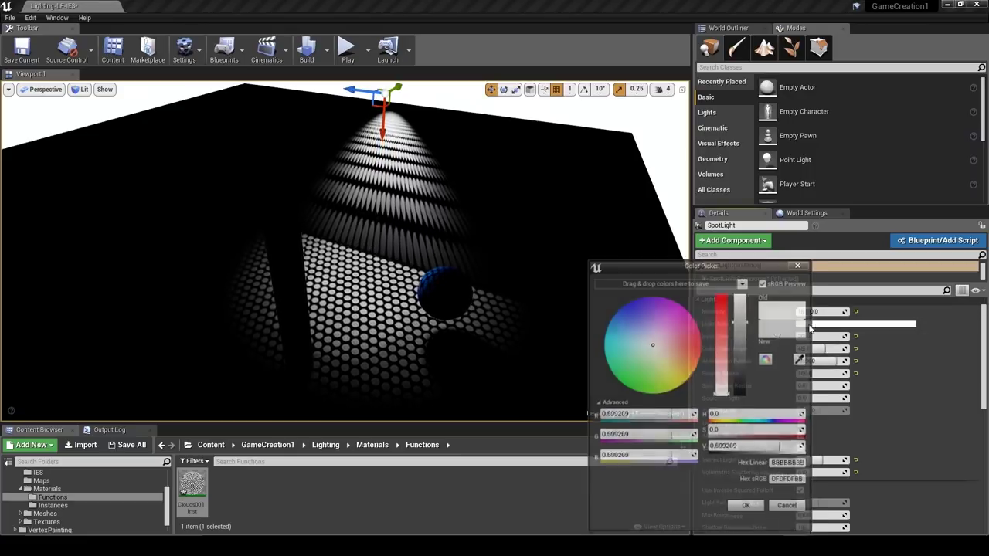
pyautogui.click(690, 350)
pyautogui.moveTo(690, 351)
pyautogui.mouseDown()
pyautogui.moveTo(701, 348)
pyautogui.moveTo(697, 368)
pyautogui.moveTo(701, 359)
pyautogui.mouseUp()
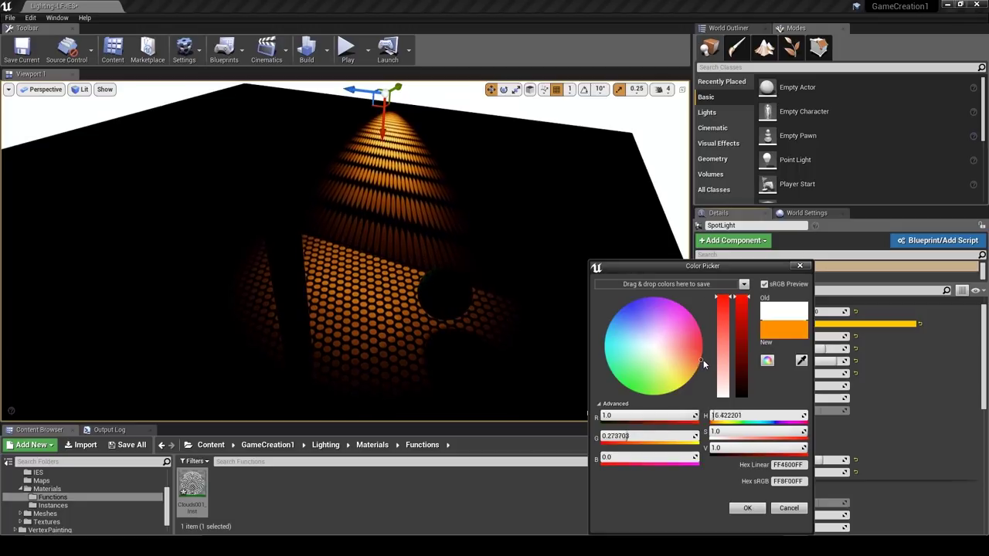
pyautogui.click(755, 510)
pyautogui.moveTo(479, 293); pyautogui.dragTo(494, 278, button='right')
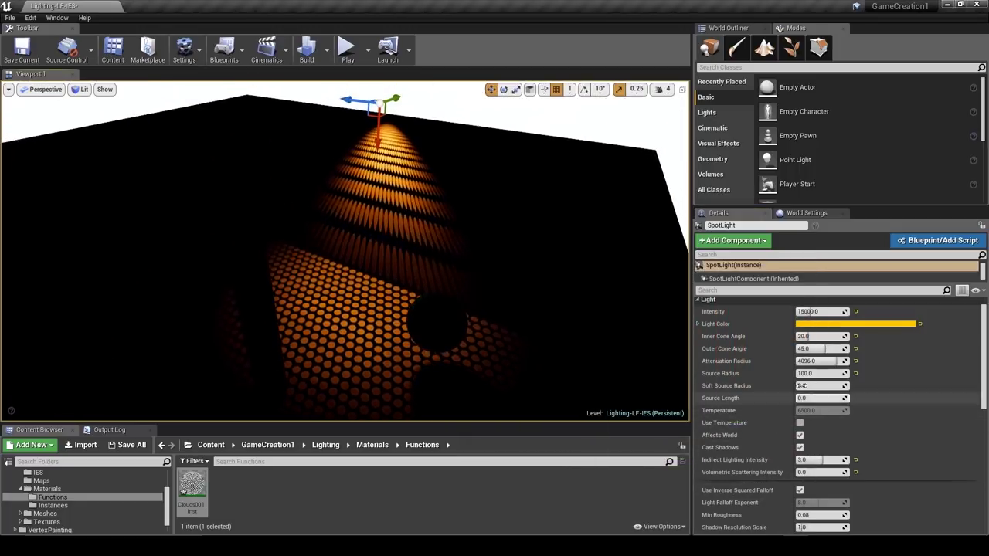
# Try a wider spot light cone with an outer angle of up to 80 and an inner angle of about 38.6 degrees.
pyautogui.moveTo(824, 348); pyautogui.dragTo(858, 349)
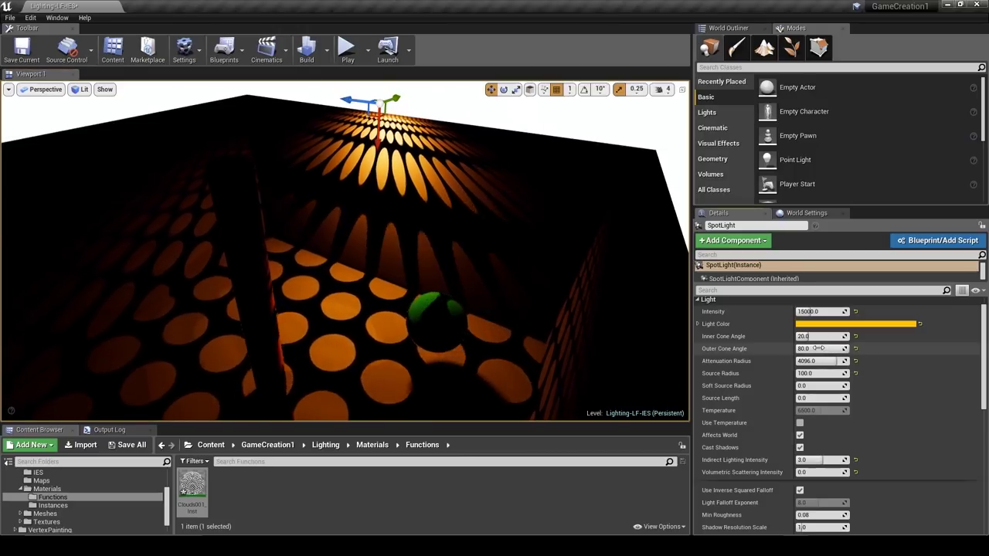
pyautogui.moveTo(345, 251); pyautogui.dragTo(304, 245, button='right')
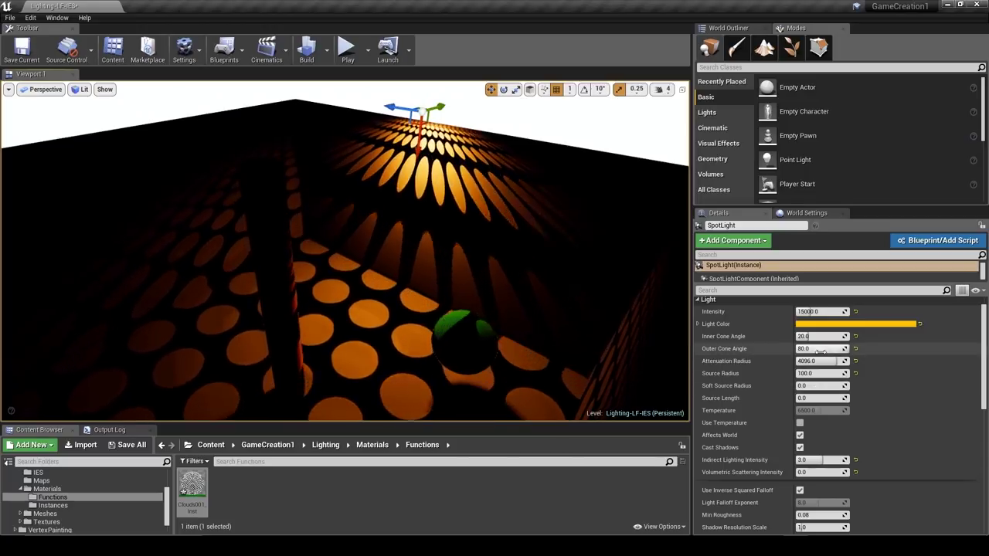
pyautogui.moveTo(820, 348); pyautogui.dragTo(843, 349)
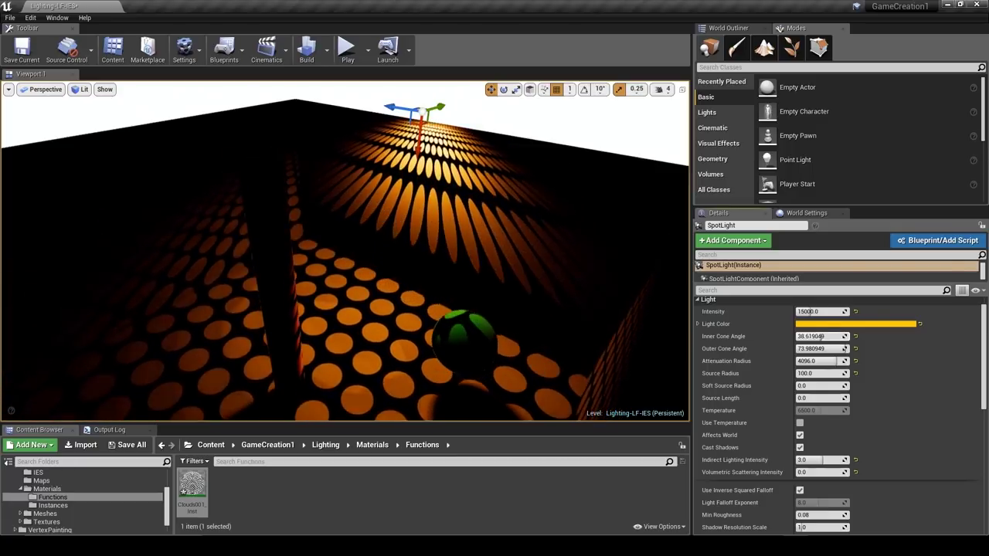
# Undo the inner cone angle change and restore the spot light's outer cone angle to 45 degrees.
pyautogui.hotkey('ctrl', 'z')
pyautogui.click(825, 348)
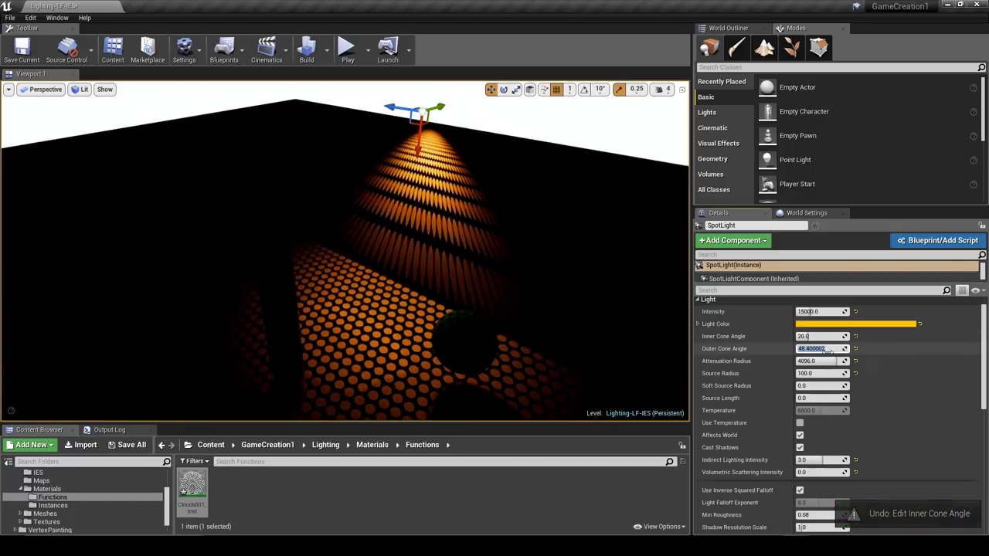
pyautogui.write('40')
pyautogui.press('Return')
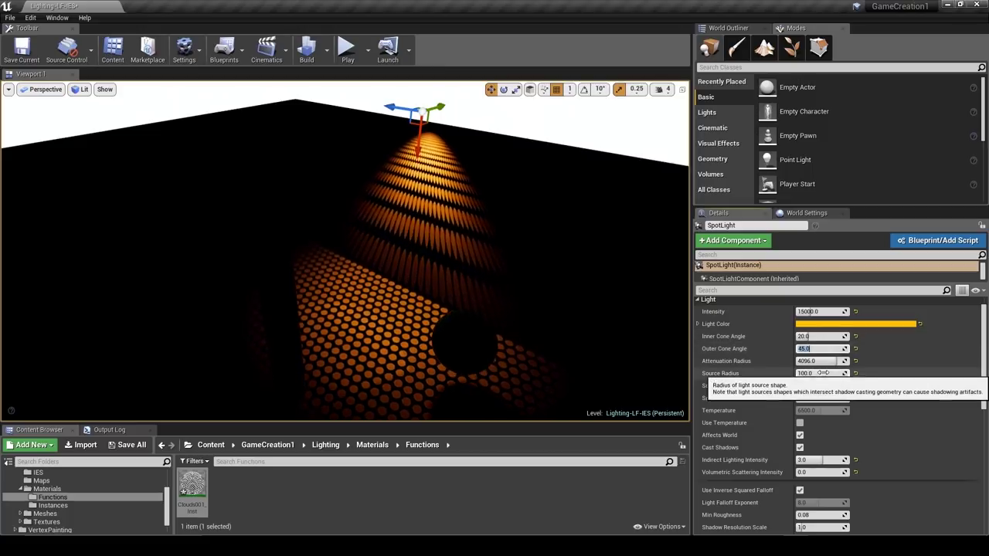
# Try another source radius and undo it, then reduce the spot light's attenuation radius to about 436.
pyautogui.moveTo(819, 373)
pyautogui.mouseDown()
pyautogui.moveTo(792, 373)
pyautogui.moveTo(841, 373)
pyautogui.moveTo(815, 374)
pyautogui.mouseUp()
pyautogui.hotkey('ctrl', 'z')
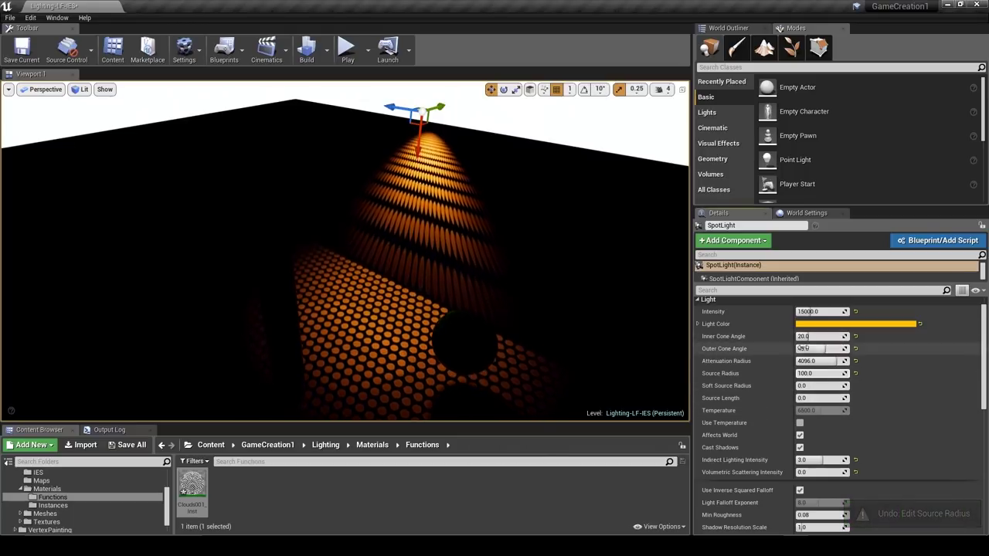
pyautogui.moveTo(819, 360); pyautogui.dragTo(831, 361)
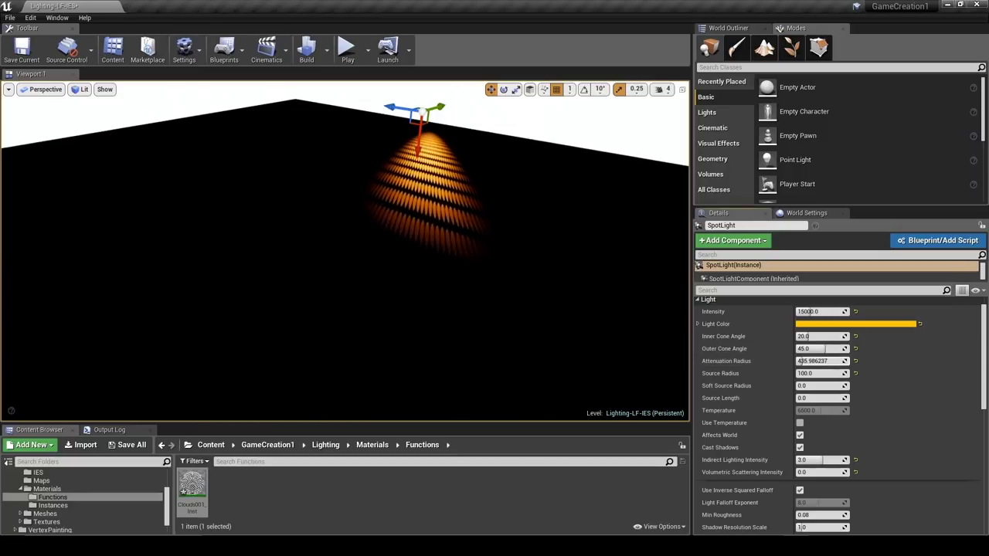
# Undo the last change to the spot light's attenuation radius.
pyautogui.hotkey('ctrl', 'z')
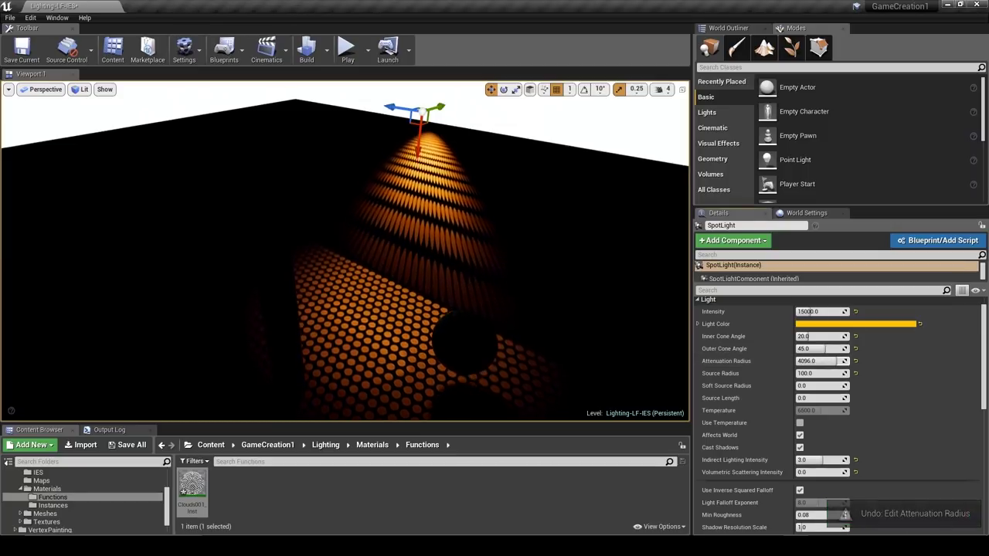
pyautogui.moveTo(468, 280); pyautogui.dragTo(439, 294, button='right')
pyautogui.press('w')
pyautogui.press('s')
# Clear the Clouds001_Inst light function material from the spot light.
pyautogui.click(723, 301)
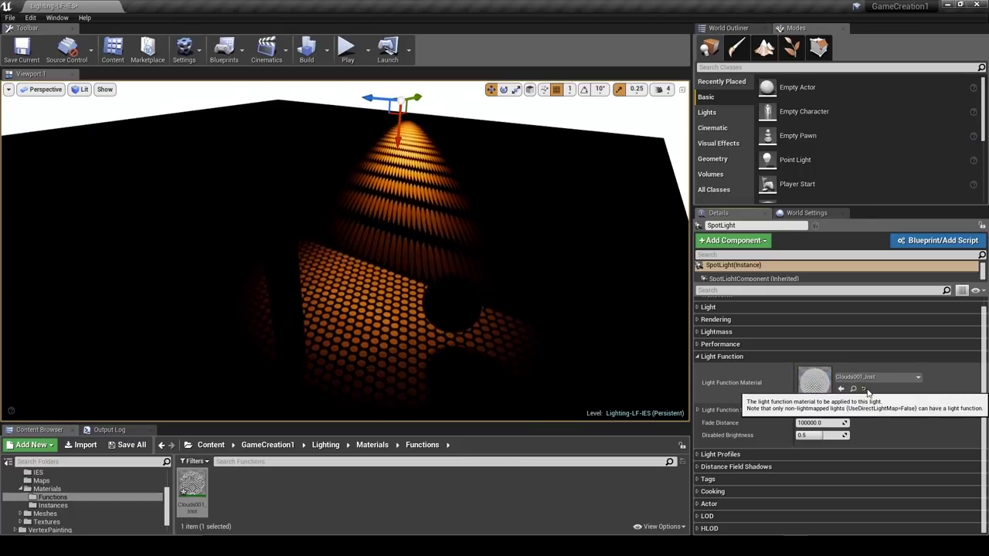
pyautogui.click(866, 390)
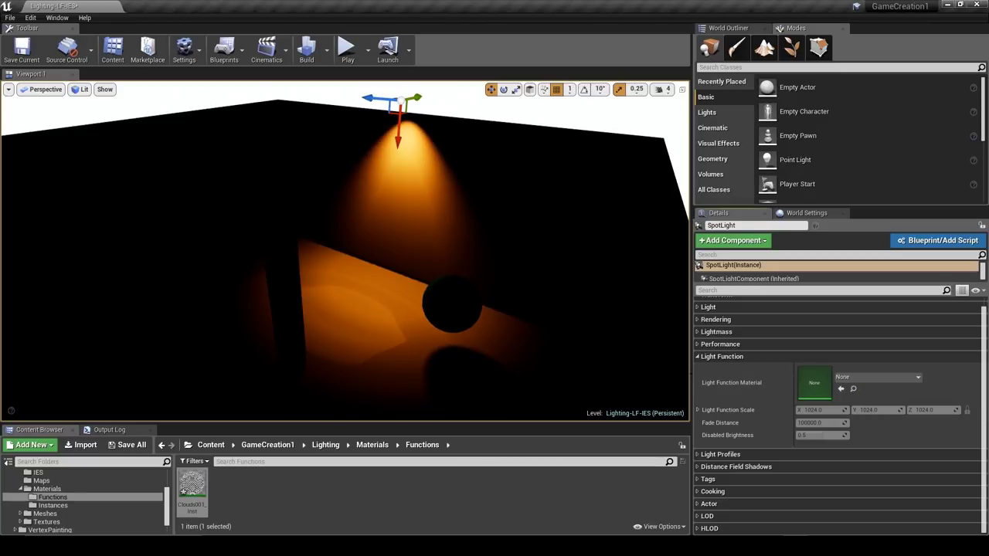
pyautogui.click(724, 358)
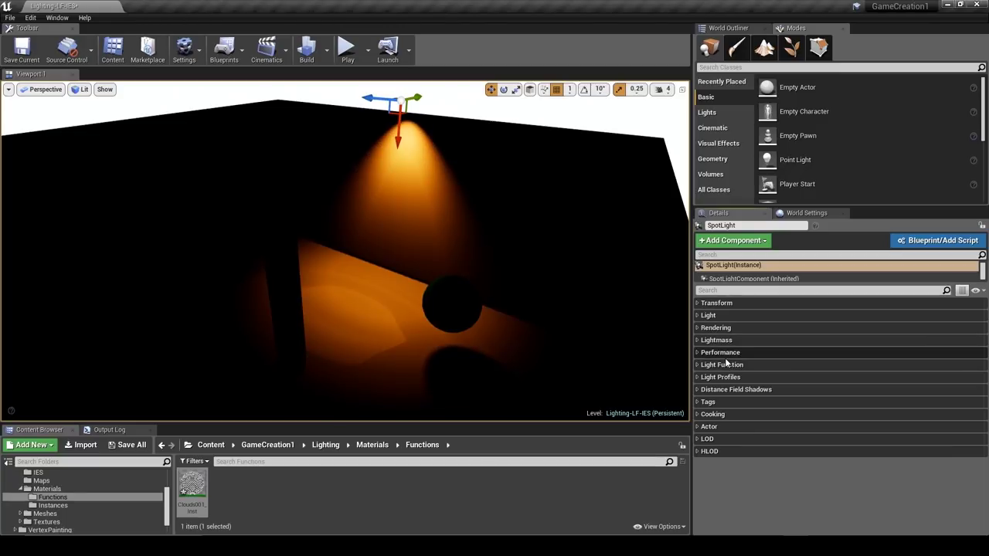
# Show the spot light's Light Profiles settings and browse the IES textures in the Lighting/Textures/IES folder.
pyautogui.click(720, 377)
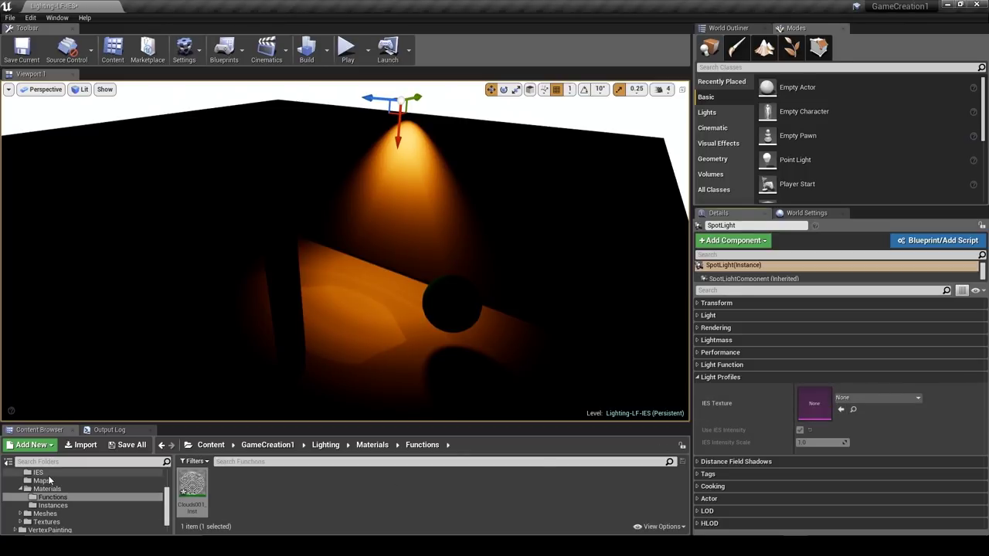
pyautogui.click(48, 475)
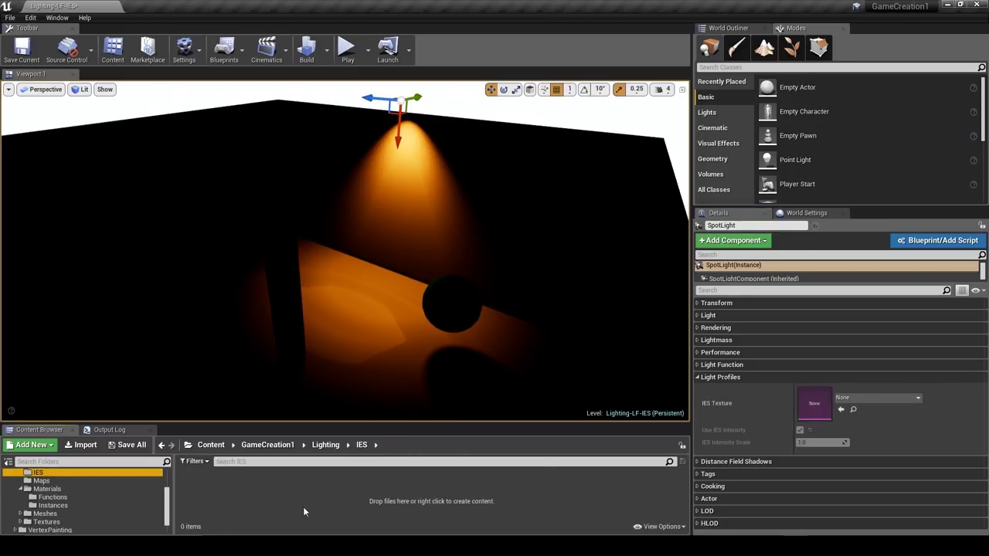
pyautogui.scroll(1, 98, 492)
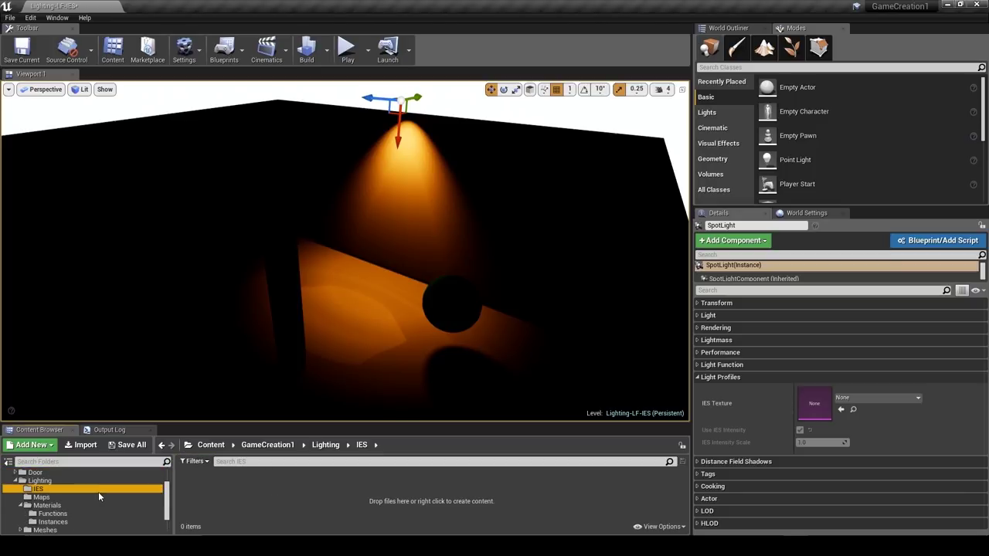
pyautogui.scroll(-2, 68, 487)
pyautogui.click(26, 506)
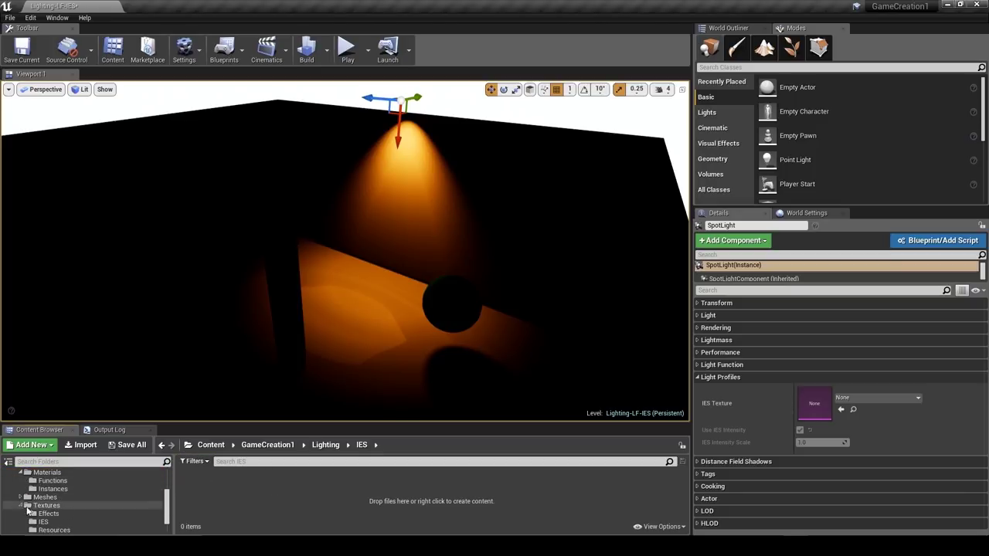
pyautogui.click(43, 521)
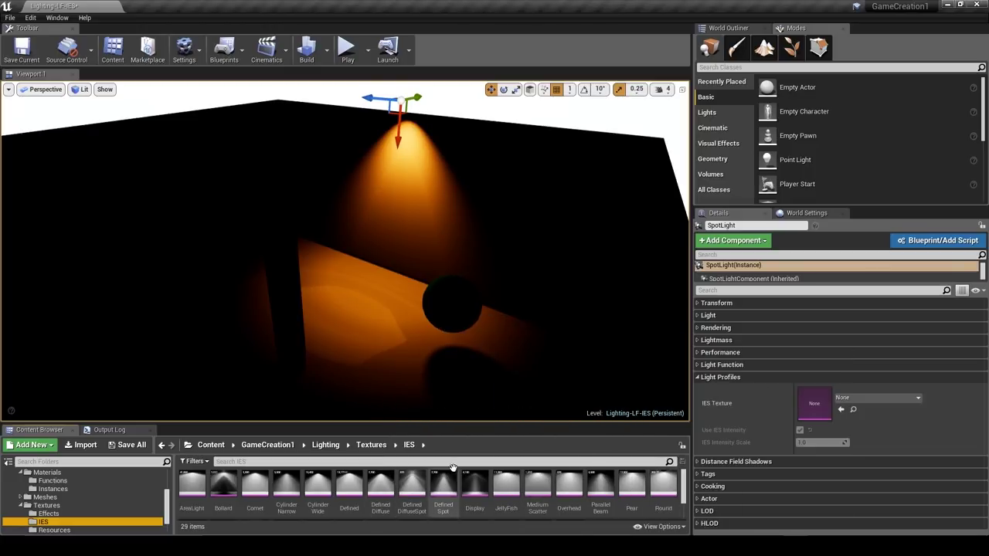
pyautogui.scroll(-1, 687, 492)
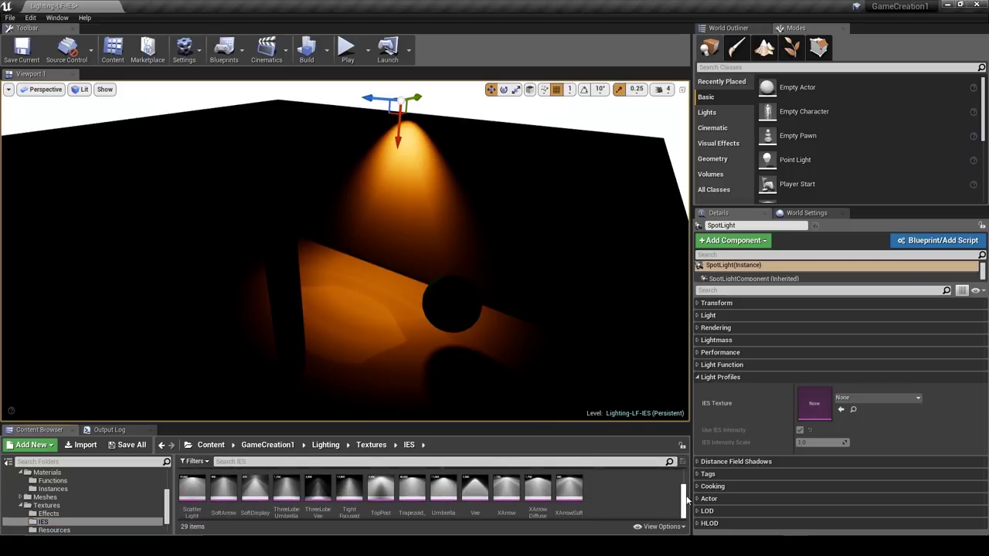
pyautogui.scroll(1, 680, 490)
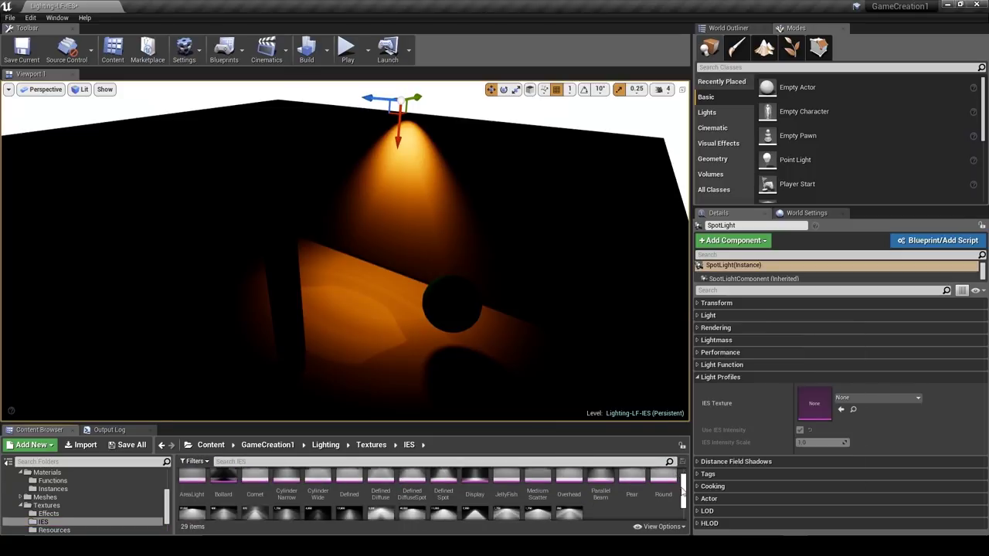
pyautogui.scroll(-1, 687, 497)
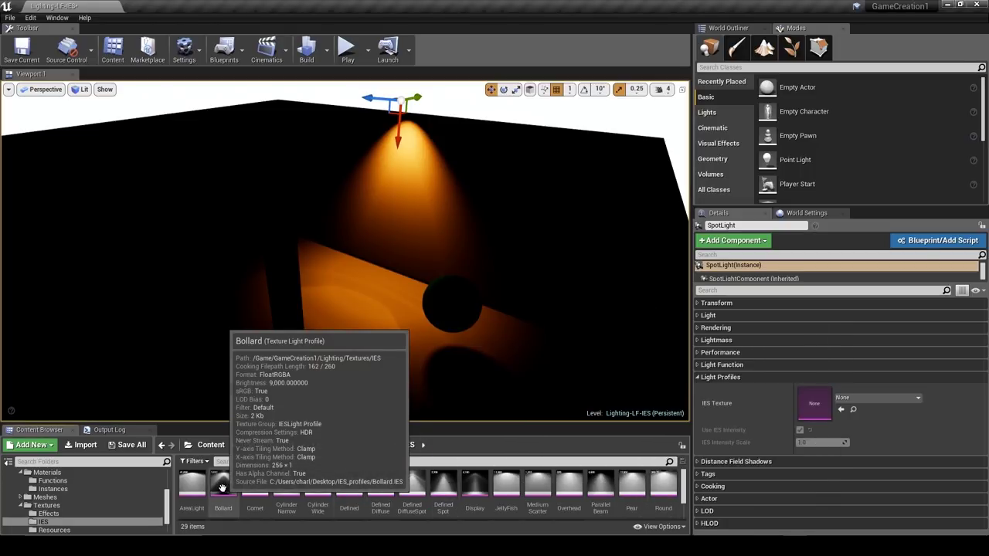
# Compare the spot light with and without the AreaLight IES texture, leaving AreaLight assigned with Use IES Intensity enabled.
pyautogui.moveTo(191, 486); pyautogui.dragTo(819, 408)
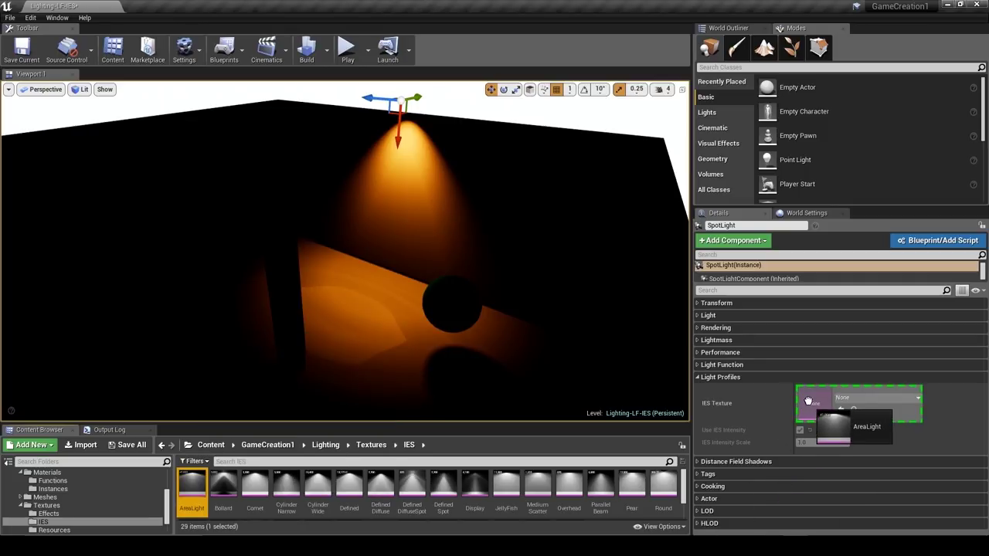
pyautogui.click(800, 429)
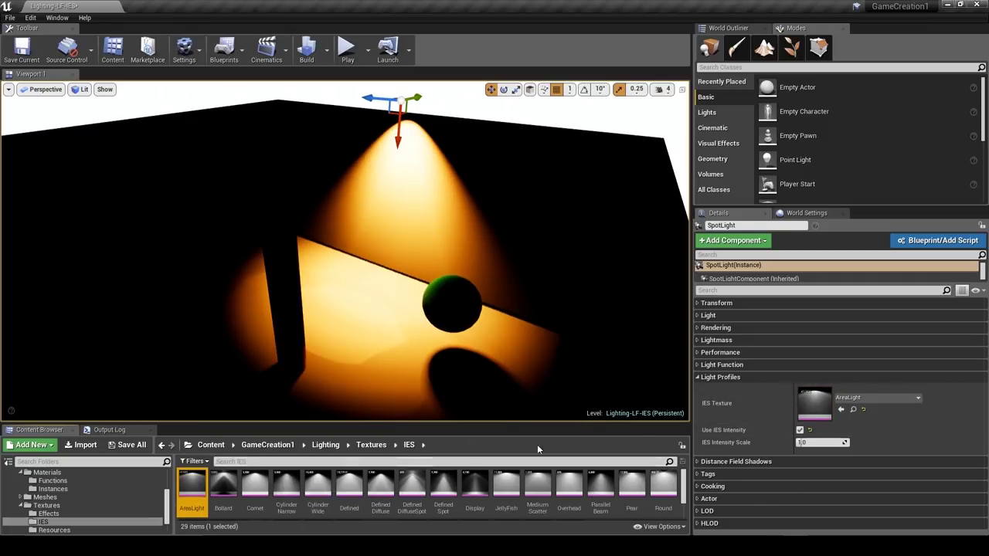
pyautogui.click(863, 411)
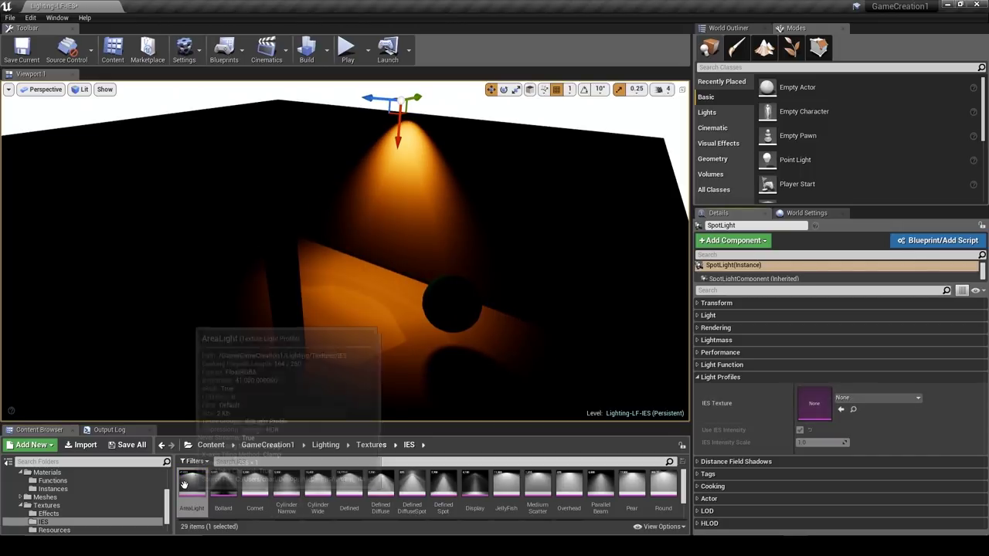
pyautogui.moveTo(192, 485); pyautogui.dragTo(814, 411)
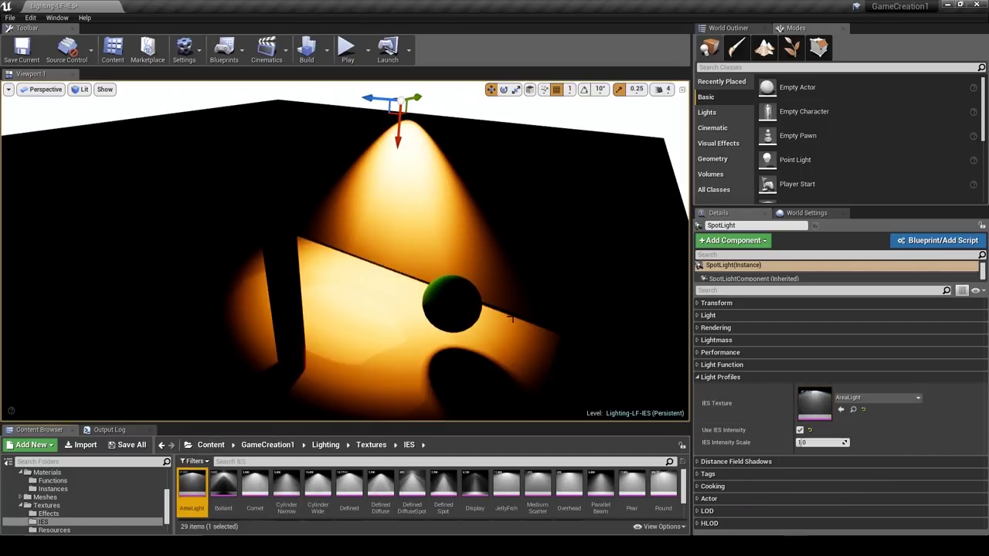
pyautogui.click(863, 410)
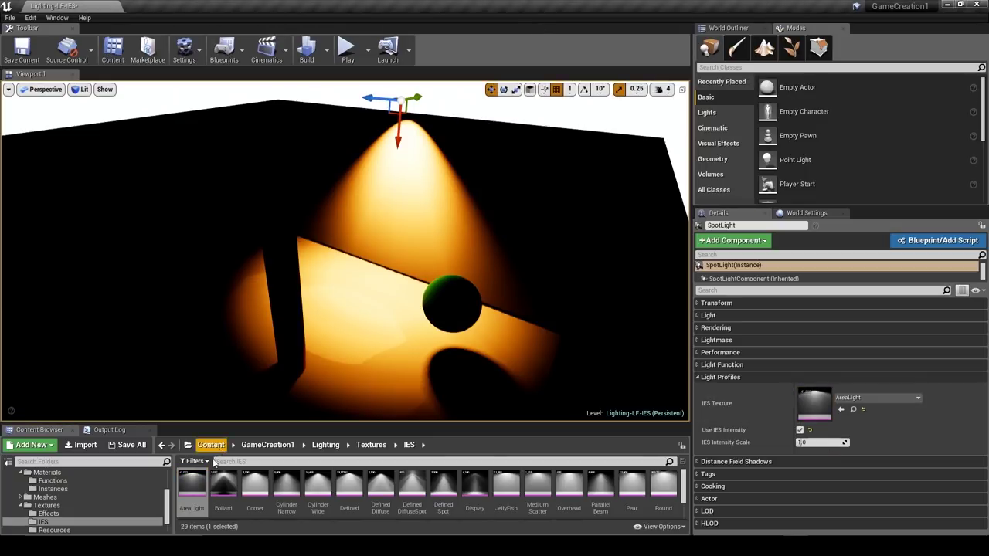
# Enlarge the IES profile thumbnails to examine their beam shapes and brightness labels, and restore the compact browser size.
pyautogui.keyDown('ctrl'); pyautogui.scroll(2, 332, 506); pyautogui.keyUp('ctrl')
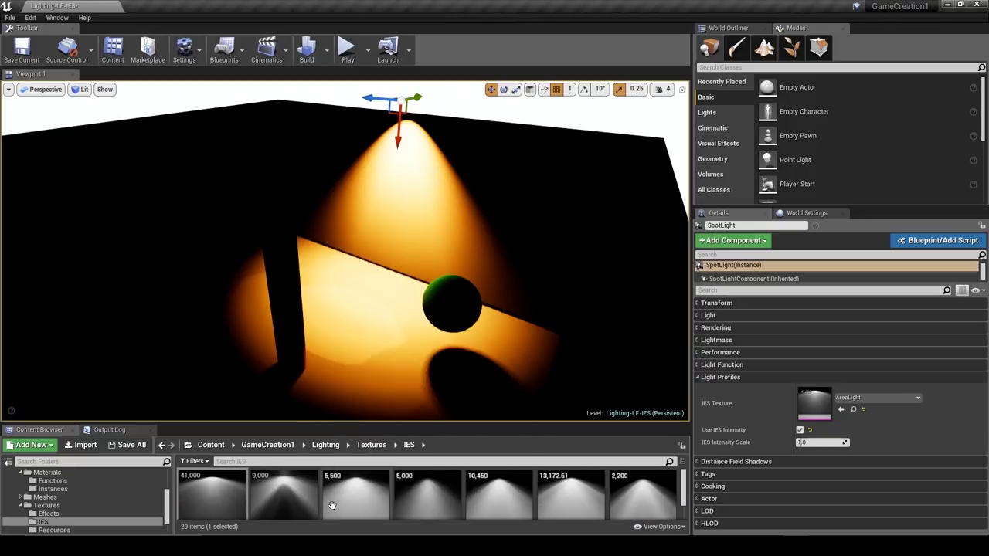
pyautogui.keyDown('ctrl'); pyautogui.scroll(3, 332, 506); pyautogui.keyUp('ctrl')
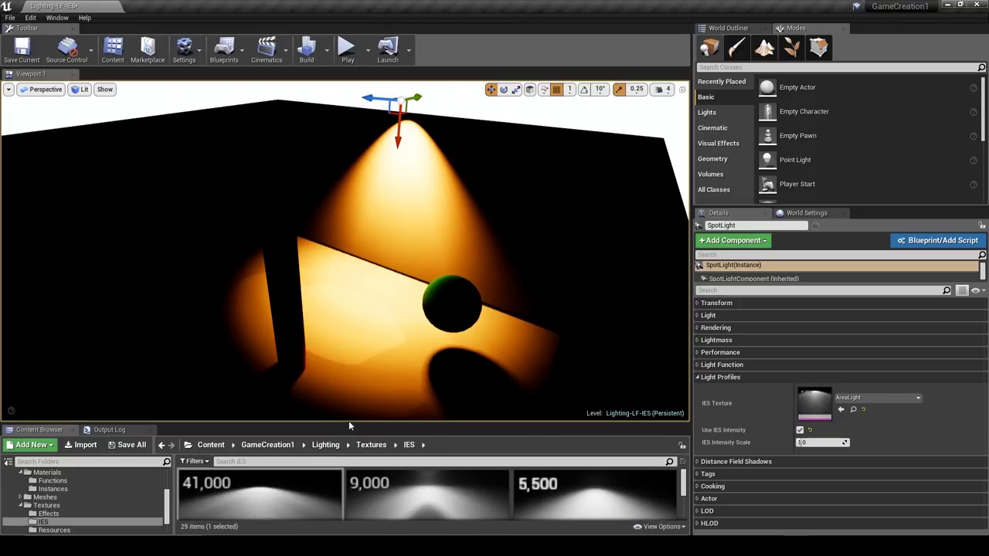
pyautogui.moveTo(350, 418); pyautogui.dragTo(350, 279)
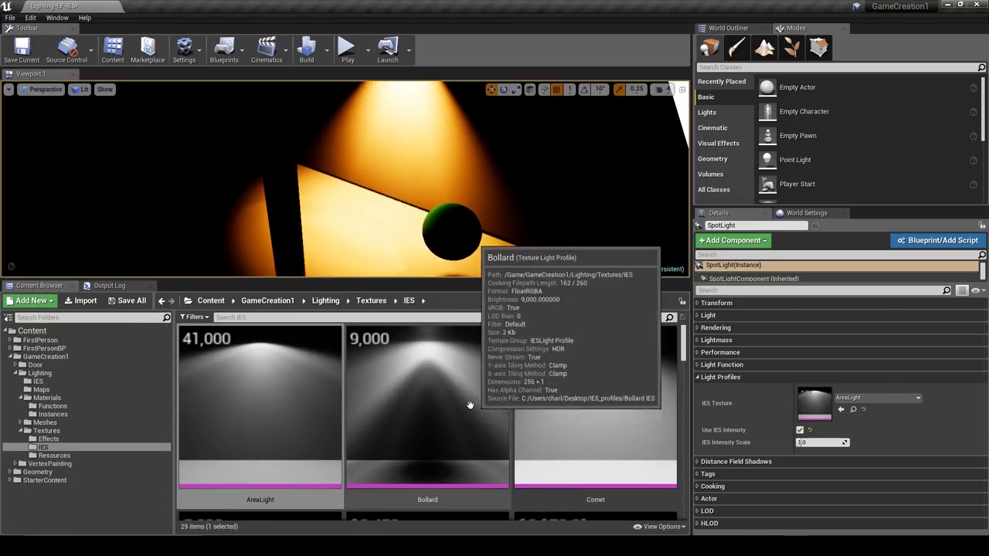
pyautogui.moveTo(685, 350)
pyautogui.mouseDown()
pyautogui.moveTo(689, 421)
pyautogui.moveTo(681, 351)
pyautogui.mouseUp()
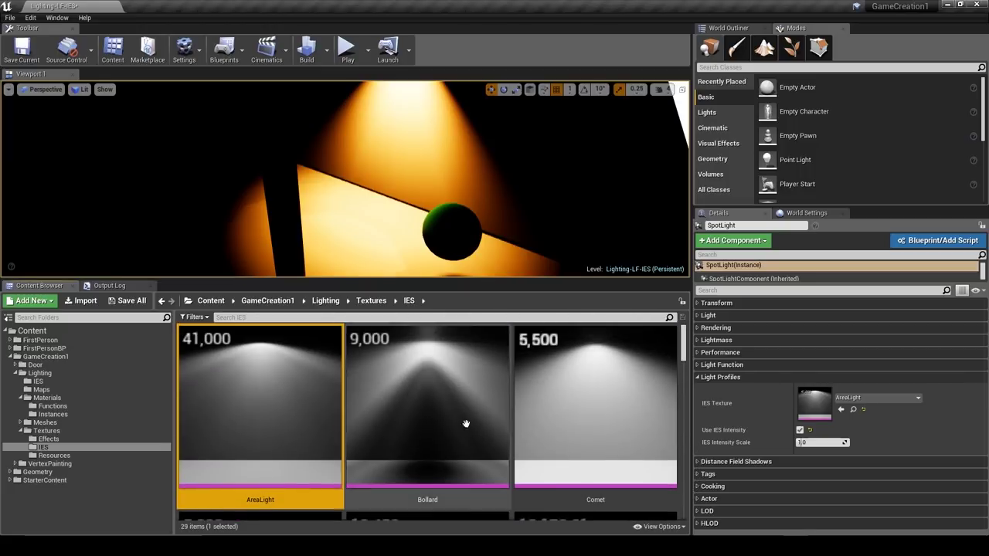
pyautogui.keyDown('ctrl'); pyautogui.scroll(-3, 466, 422); pyautogui.keyUp('ctrl')
pyautogui.moveTo(364, 280); pyautogui.dragTo(355, 427)
pyautogui.keyDown('ctrl'); pyautogui.scroll(-6, 359, 494); pyautogui.keyUp('ctrl')
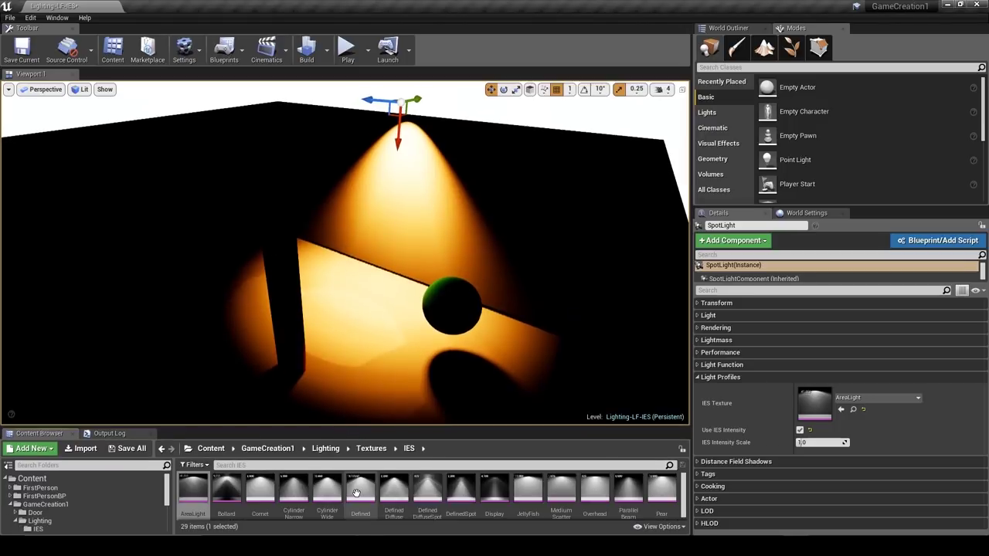
pyautogui.keyDown('ctrl'); pyautogui.scroll(2, 359, 491); pyautogui.keyUp('ctrl')
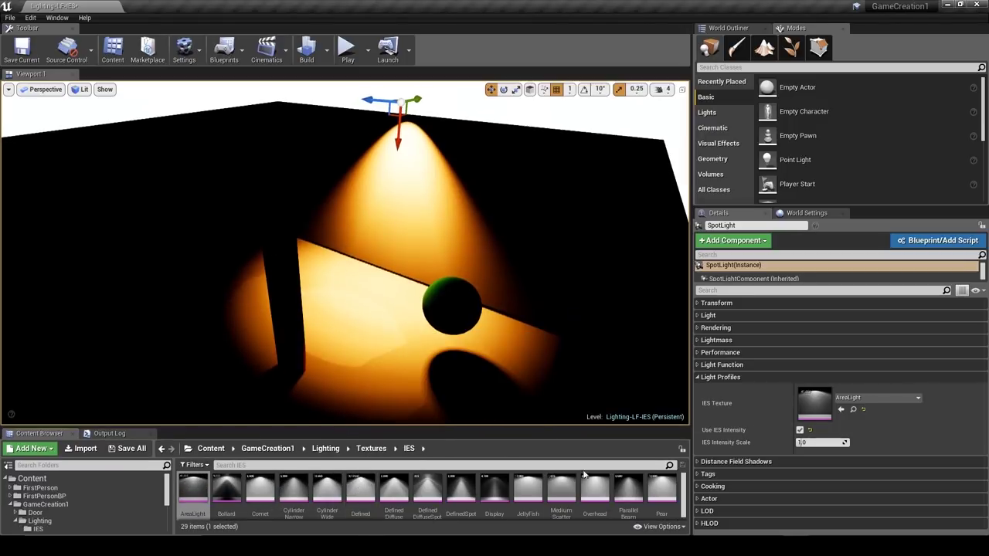
# Try the Bollard and Comet profiles in turn as the spot light's IES texture.
pyautogui.moveTo(217, 490); pyautogui.dragTo(813, 400)
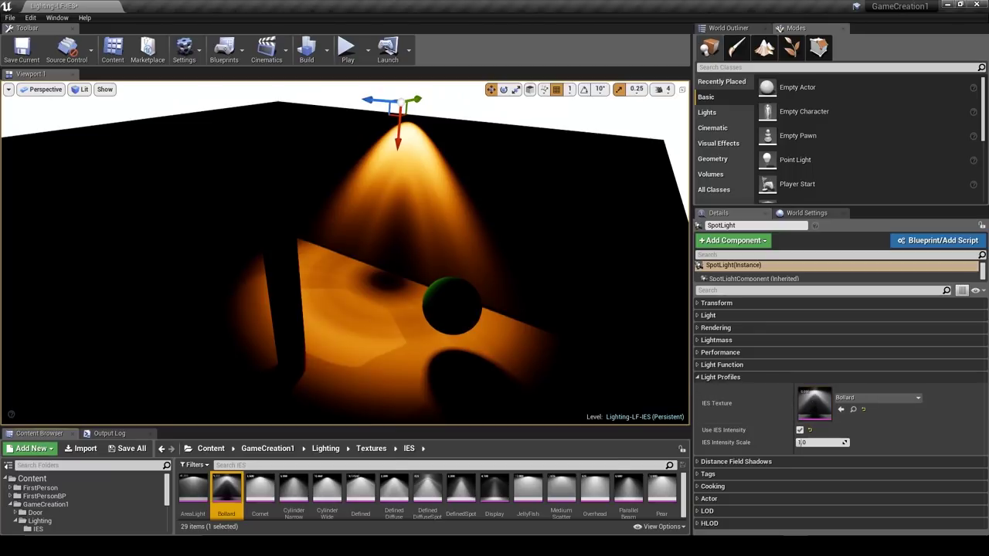
pyautogui.moveTo(260, 491); pyautogui.dragTo(815, 402)
# Switch the spot light's mobility between Static and Movable to compare the IES options, ending on Movable.
pyautogui.click(747, 308)
pyautogui.click(868, 353)
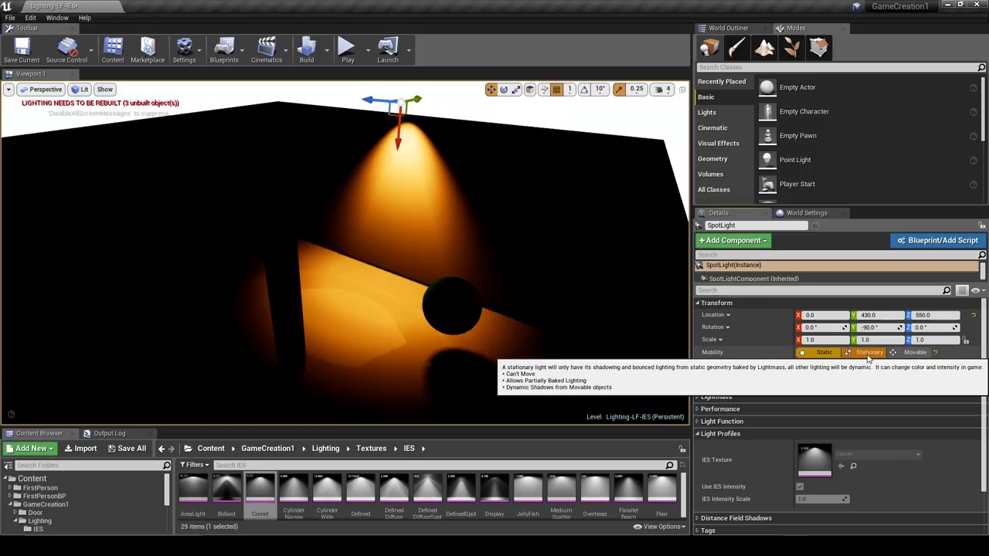
pyautogui.click(912, 352)
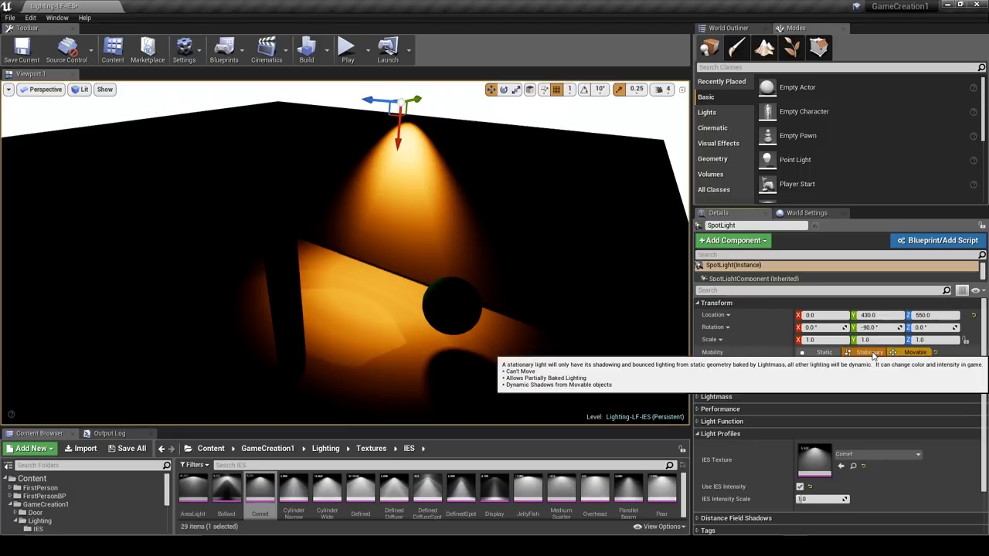
pyautogui.click(822, 356)
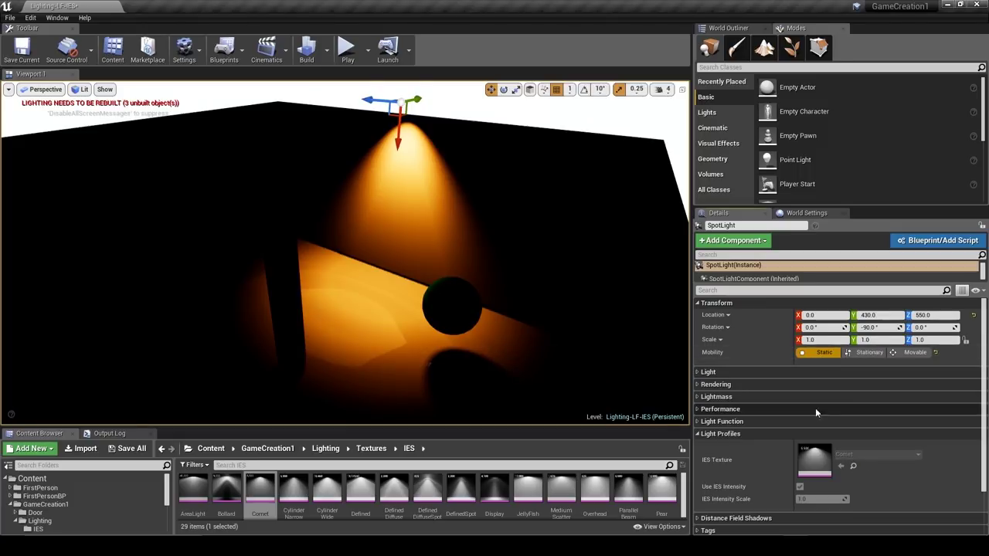
pyautogui.click(912, 352)
# Try the Cylinder Narrow, Cylinder Wide and Display profiles on the spot light, and assign ThreeLobeVee as its IES texture.
pyautogui.moveTo(294, 490); pyautogui.dragTo(850, 464)
pyautogui.moveTo(327, 492); pyautogui.dragTo(819, 462)
pyautogui.moveTo(493, 491); pyautogui.dragTo(819, 464)
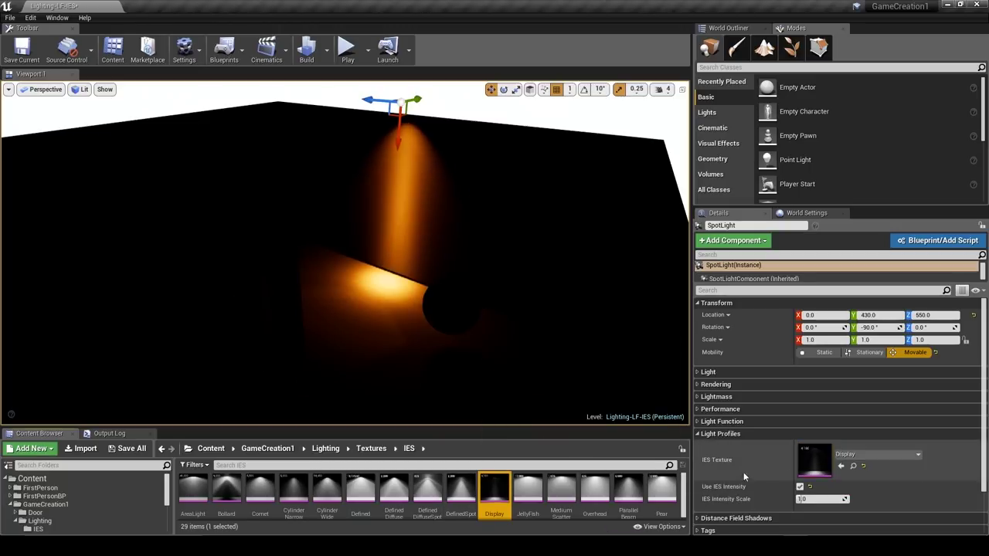
pyautogui.moveTo(684, 483); pyautogui.dragTo(683, 504)
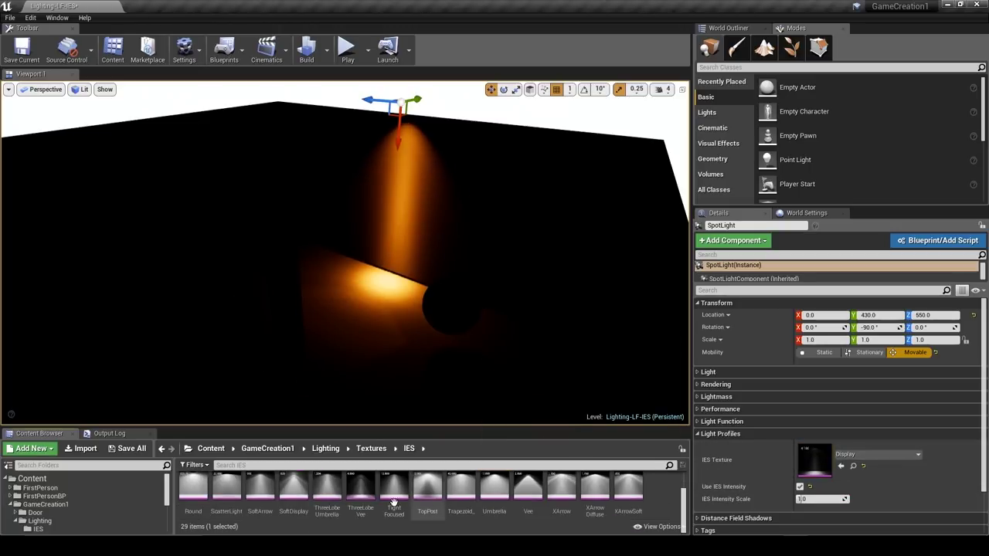
pyautogui.moveTo(360, 493); pyautogui.dragTo(818, 462)
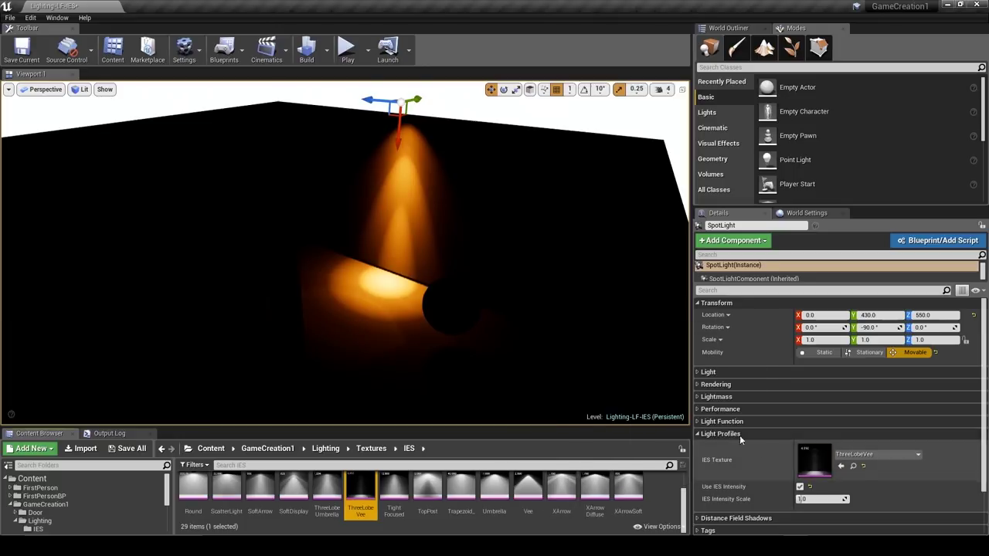
# Widen the spot light's outer cone angle to as much as 80, try an inner angle of about 54.4, and undo the inner change.
pyautogui.click(720, 303)
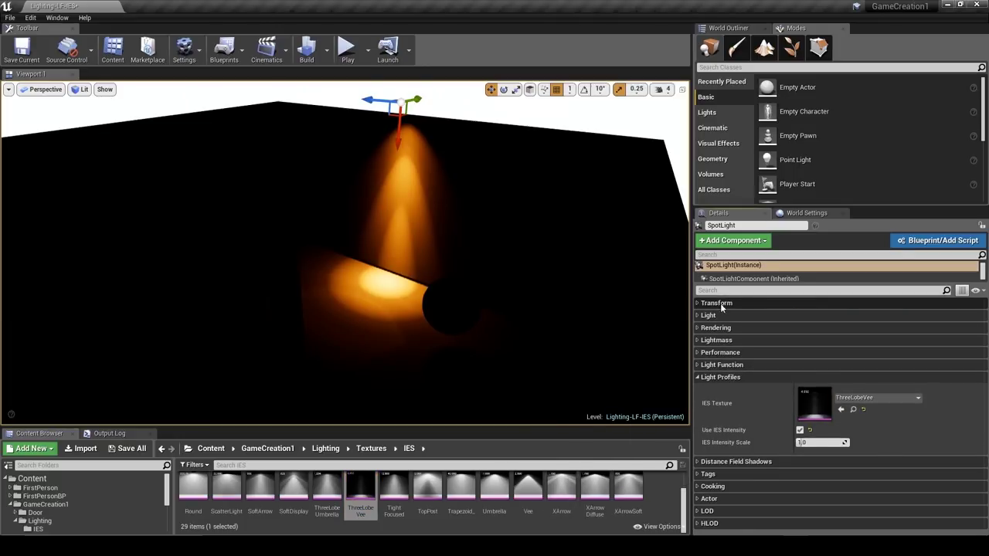
pyautogui.click(720, 316)
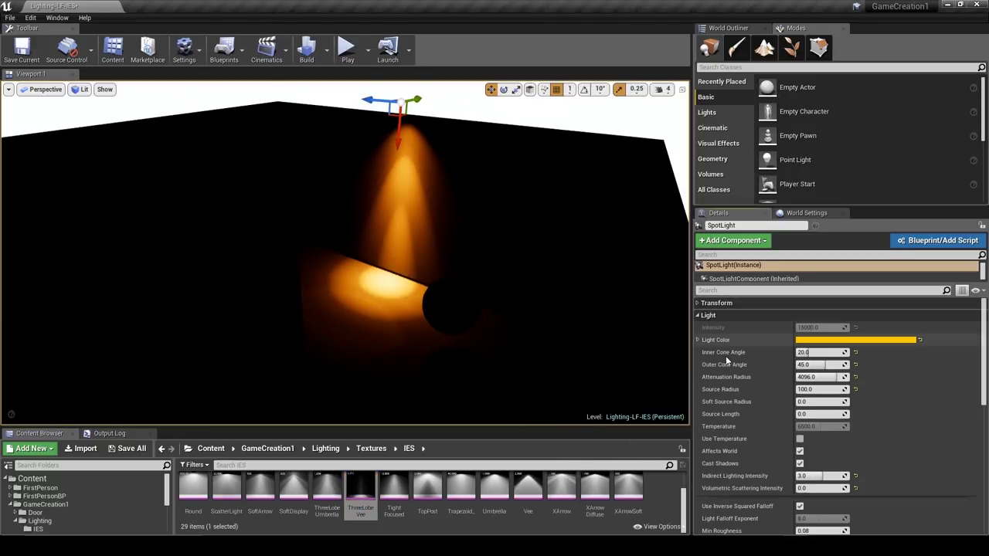
pyautogui.click(800, 340)
pyautogui.click(661, 303)
pyautogui.moveTo(662, 302); pyautogui.dragTo(658, 335)
pyautogui.click(780, 509)
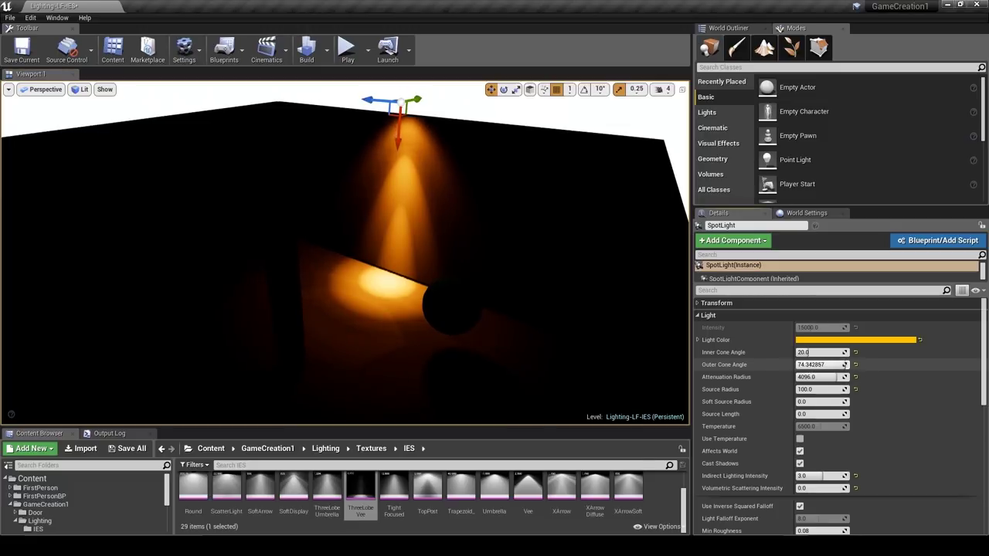
pyautogui.moveTo(821, 352); pyautogui.dragTo(846, 353)
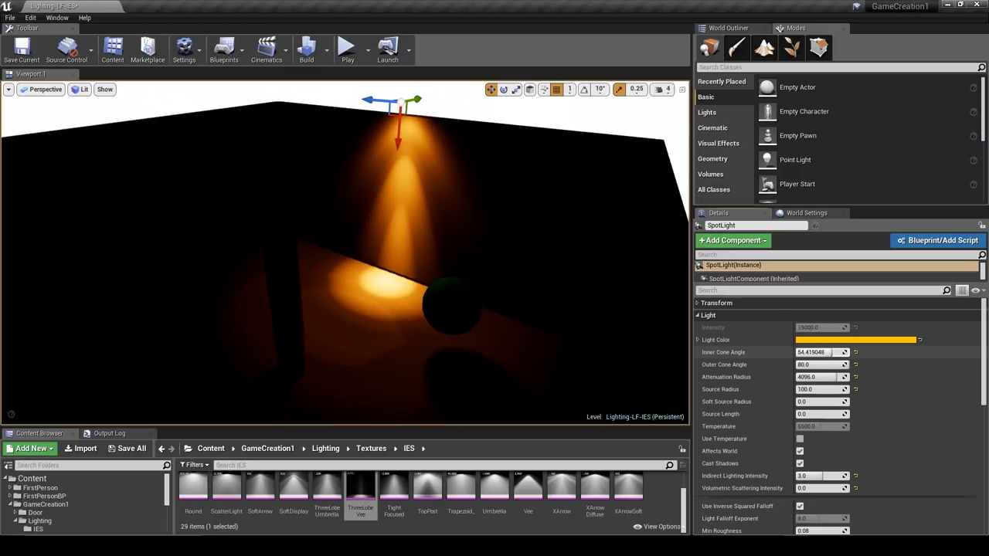
pyautogui.hotkey('ctrl', 'z')
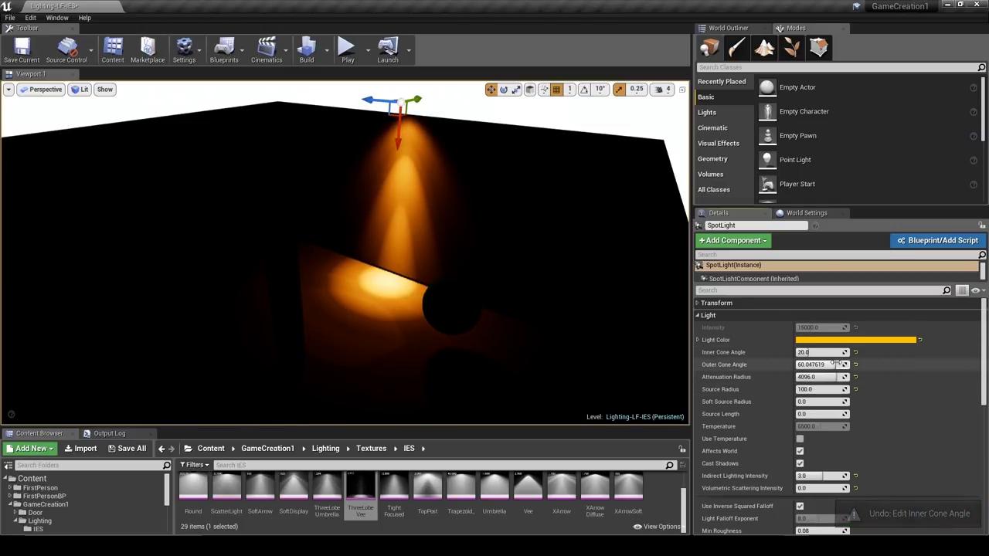
# Try widening the spot light's inner and outer cone angles to 80, then undo the cone angle changes.
pyautogui.moveTo(836, 363)
pyautogui.mouseDown()
pyautogui.moveTo(850, 363)
pyautogui.moveTo(850, 352)
pyautogui.mouseUp()
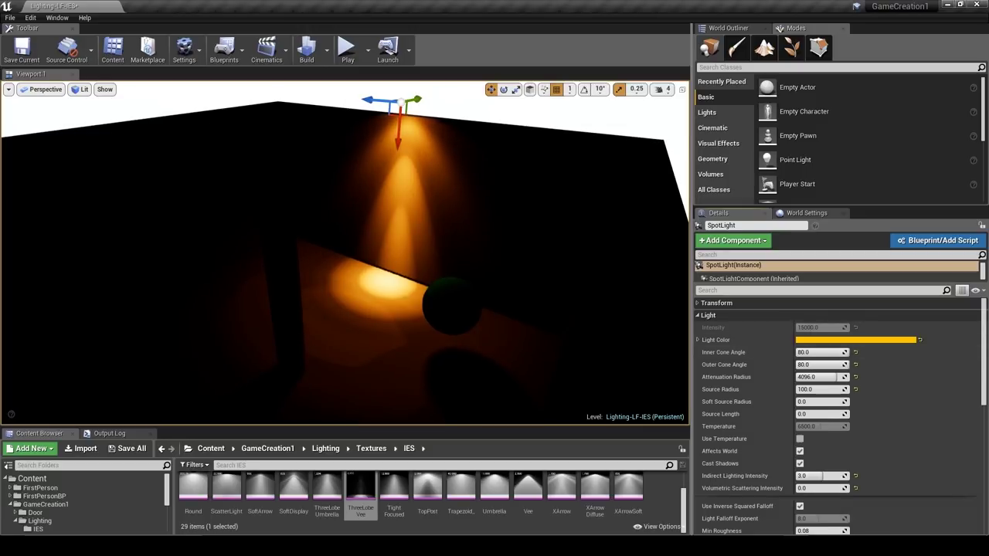
pyautogui.moveTo(345, 255)
pyautogui.mouseDown(button='right')
pyautogui.moveTo(351, 224)
pyautogui.moveTo(329, 286)
pyautogui.moveTo(355, 251)
pyautogui.moveTo(357, 224)
pyautogui.moveTo(347, 236)
pyautogui.mouseUp(button='right')
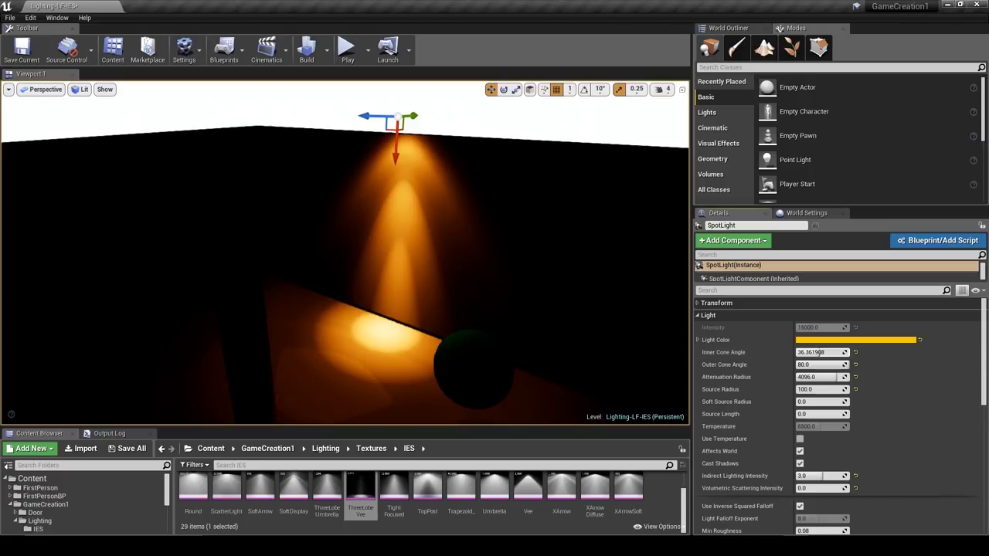
pyautogui.hotkey('ctrl', 'z')
pyautogui.hotkey('ctrl', 'z')
pyautogui.hotkey('ctrl', 'z')
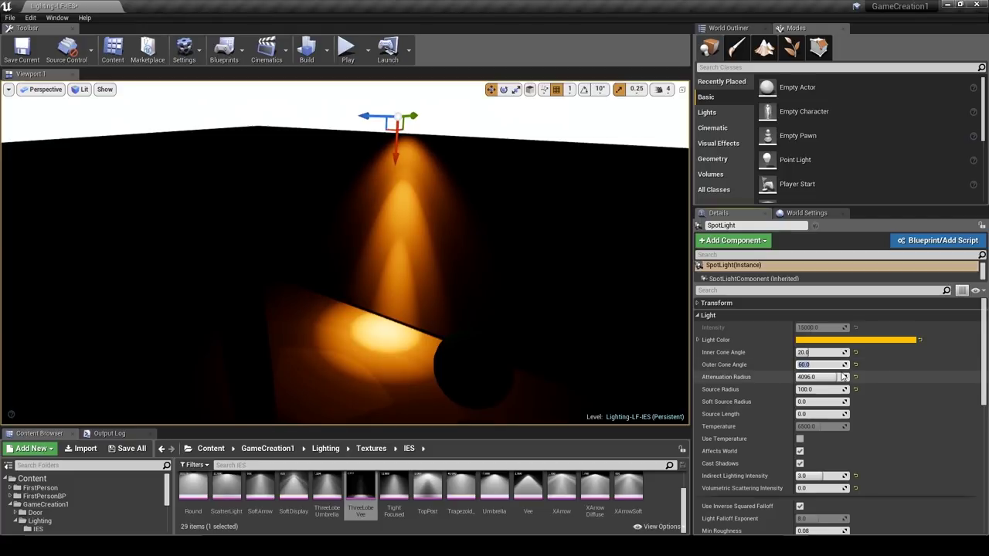
# Assign Clouds001_Inst from the Lighting materials' Functions folder as the spot light's light function material.
pyautogui.moveTo(495, 325); pyautogui.dragTo(489, 365, button='right')
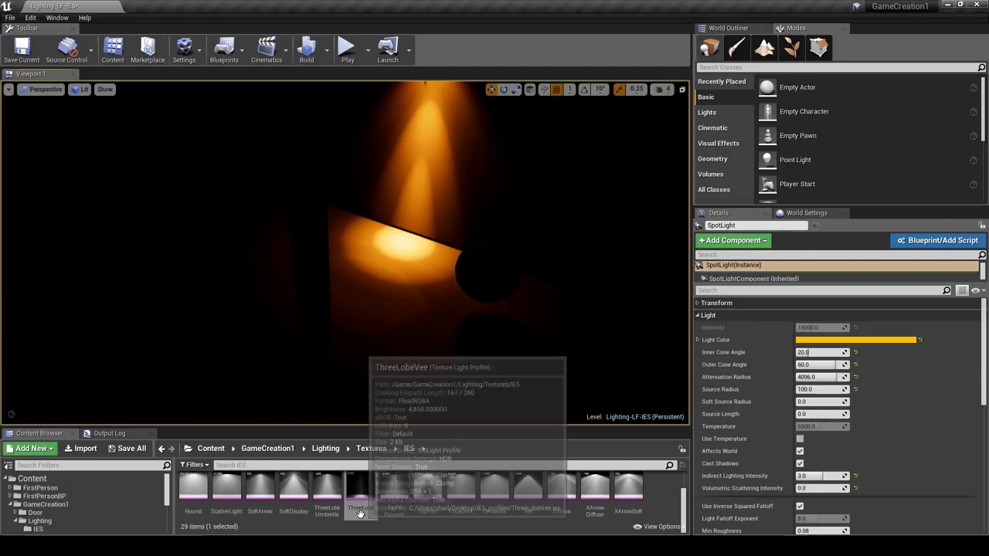
pyautogui.click(722, 315)
pyautogui.click(726, 364)
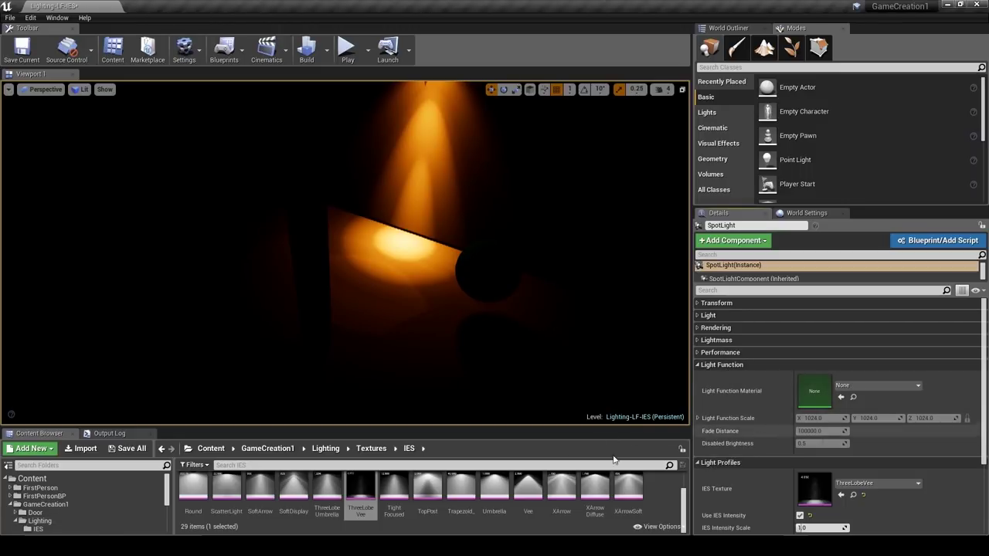
pyautogui.scroll(-2, 52, 510)
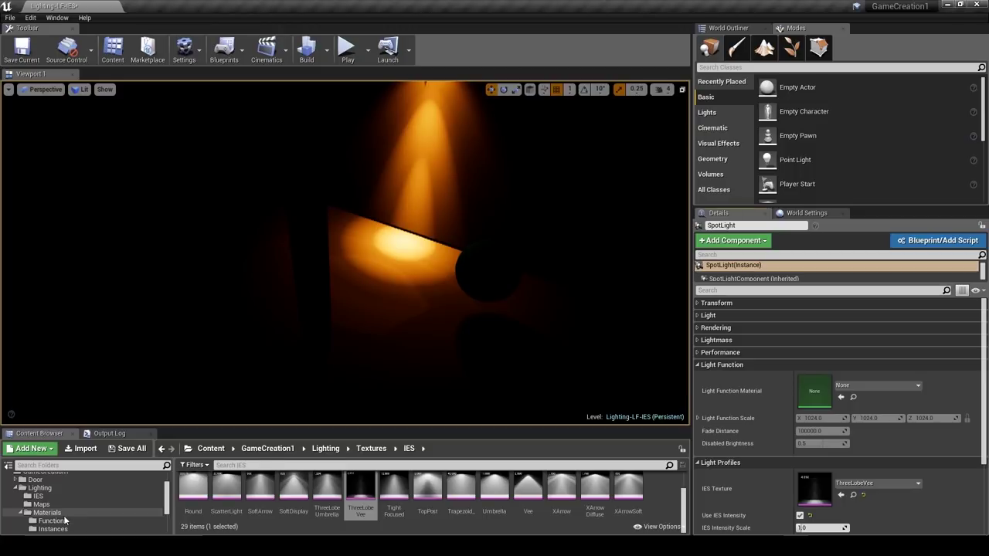
pyautogui.click(55, 514)
pyautogui.click(53, 521)
pyautogui.moveTo(193, 489); pyautogui.dragTo(810, 390)
# Examine the combined light function and IES profile pattern on the floor and wall from near and far.
pyautogui.moveTo(432, 255); pyautogui.dragTo(433, 278, button='right')
pyautogui.press('w')
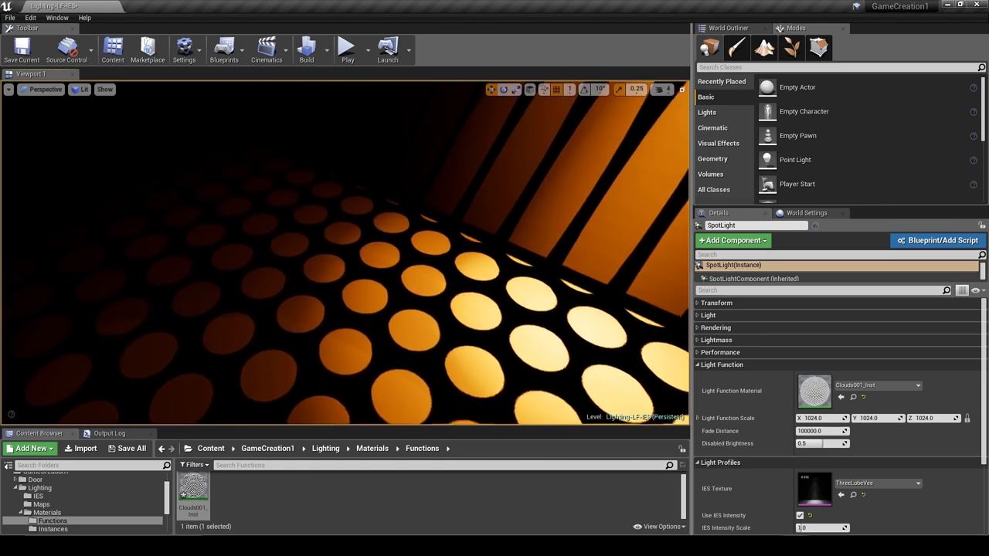
pyautogui.press('s')
pyautogui.moveTo(345, 255)
pyautogui.mouseDown(button='right')
pyautogui.moveTo(359, 248)
pyautogui.moveTo(352, 255)
pyautogui.mouseUp(button='right')
pyautogui.press('w')
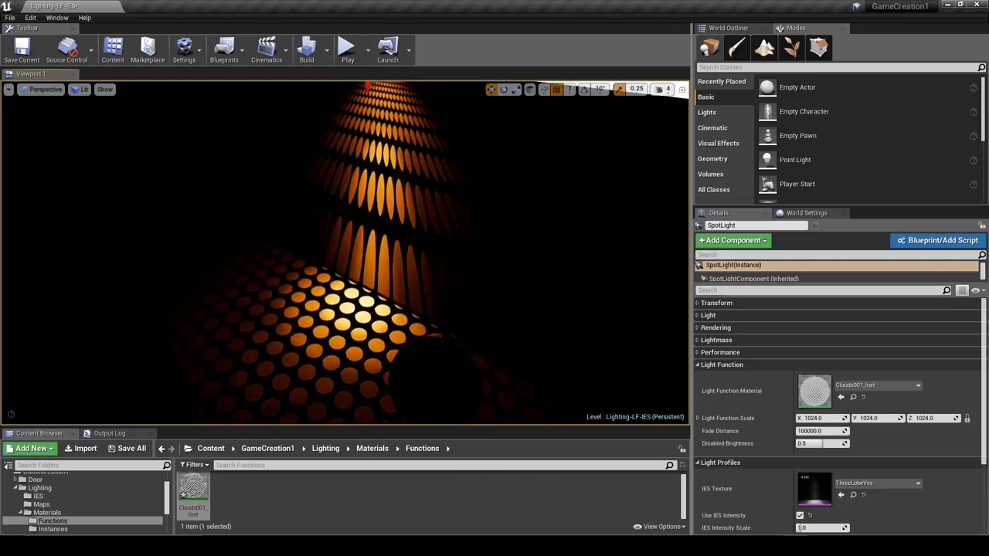
pyautogui.press('s')
pyautogui.moveTo(345, 255)
pyautogui.mouseDown(button='right')
pyautogui.moveTo(347, 244)
pyautogui.moveTo(354, 272)
pyautogui.moveTo(344, 276)
pyautogui.moveTo(344, 241)
pyautogui.mouseUp(button='right')
pyautogui.press('w')
pyautogui.scroll(-2, 344, 253)
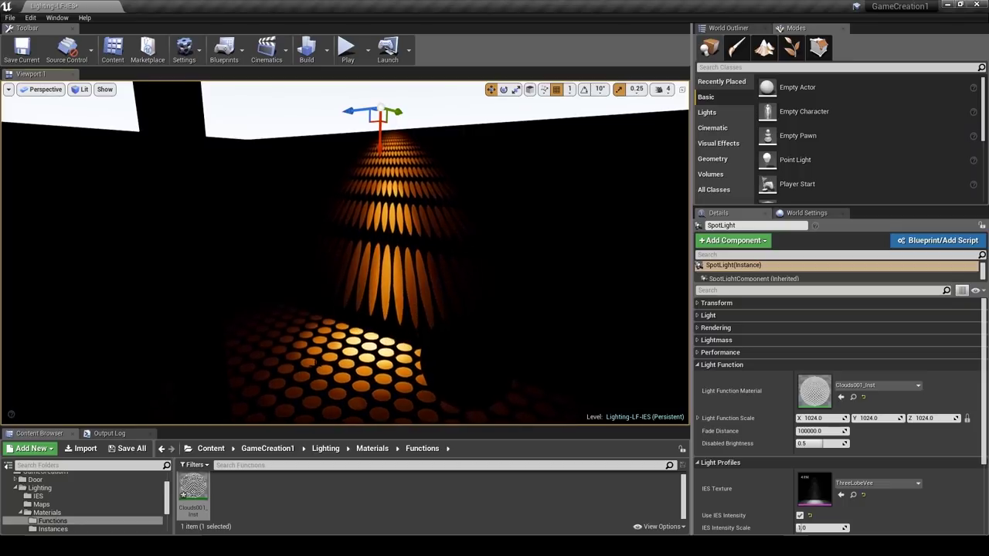
pyautogui.moveTo(345, 253); pyautogui.dragTo(344, 272, button='right')
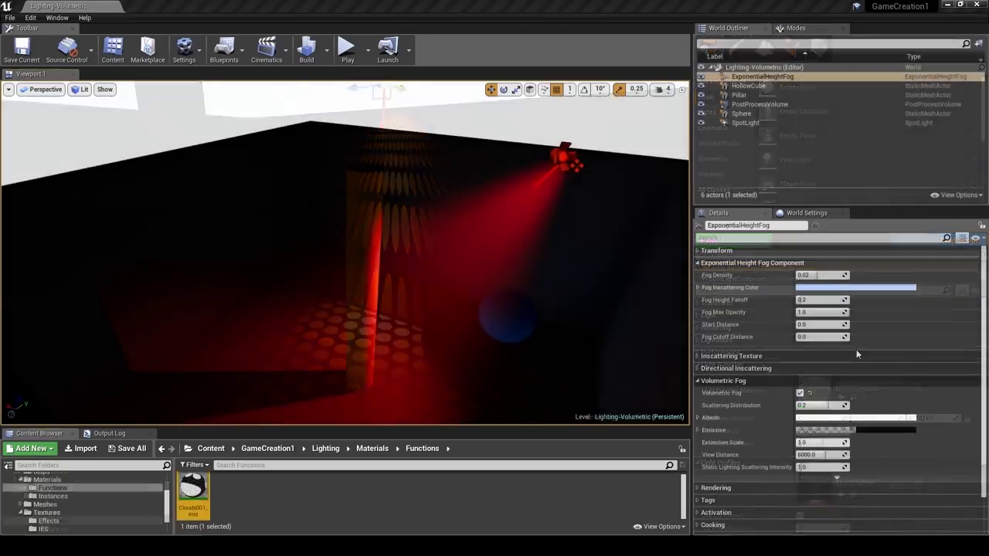
# Select the red spot light in the Lighting-Volumetric level and try moving it along the wall to check its volumetric beam.
pyautogui.moveTo(448, 247); pyautogui.dragTo(530, 260, button='right')
pyautogui.moveTo(344, 253); pyautogui.dragTo(255, 297, button='right')
pyautogui.moveTo(564, 247); pyautogui.dragTo(503, 232, button='right')
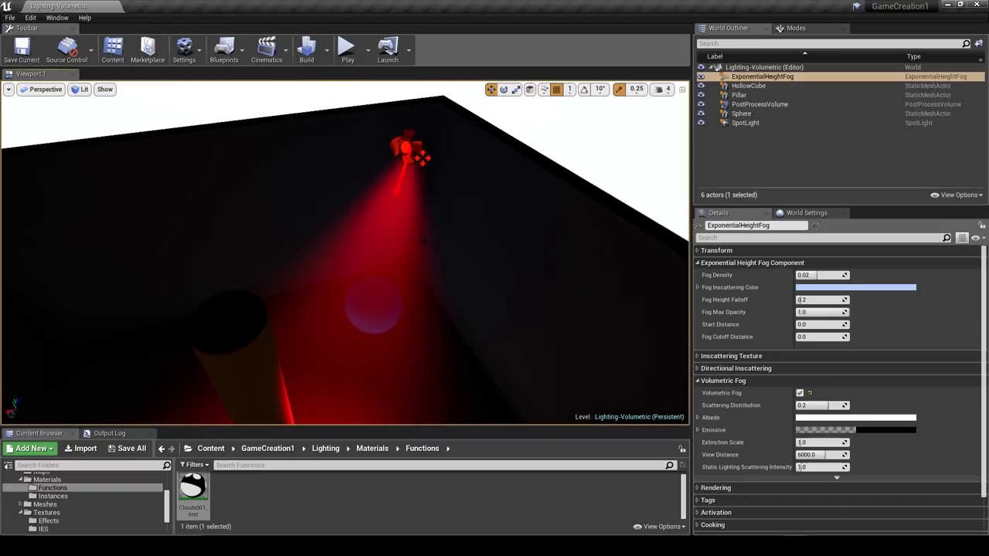
pyautogui.click(407, 150)
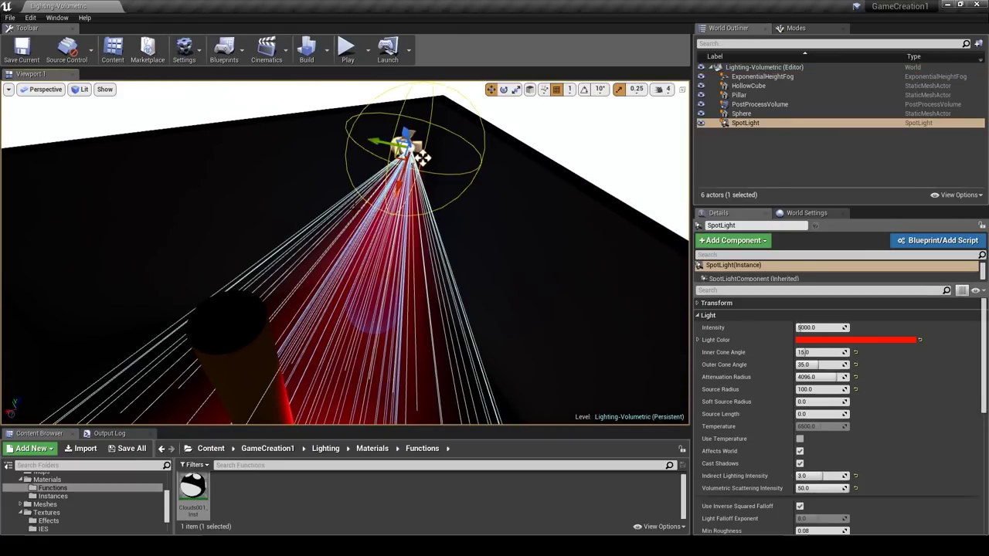
pyautogui.moveTo(387, 147); pyautogui.dragTo(394, 154, button='right')
pyautogui.moveTo(407, 210); pyautogui.dragTo(408, 210)
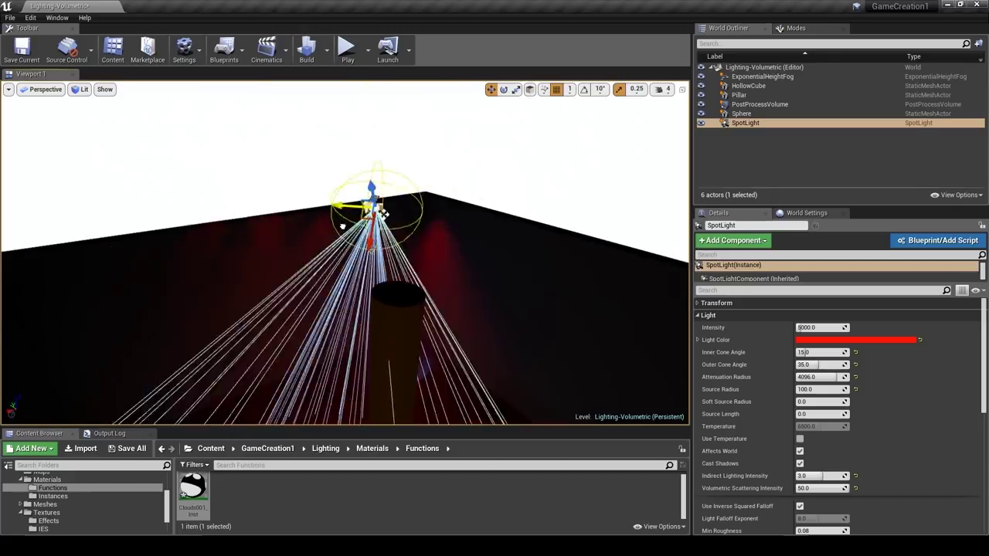
pyautogui.moveTo(342, 226)
pyautogui.mouseDown()
pyautogui.moveTo(106, 248)
pyautogui.moveTo(598, 237)
pyautogui.moveTo(333, 238)
pyautogui.moveTo(182, 214)
pyautogui.moveTo(603, 244)
pyautogui.moveTo(328, 233)
pyautogui.mouseUp()
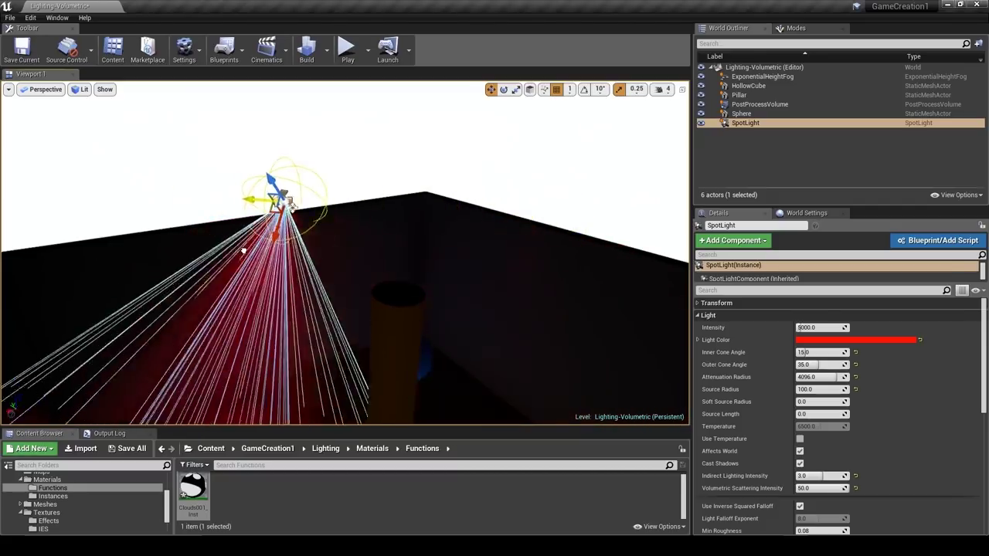
pyautogui.moveTo(411, 296); pyautogui.dragTo(471, 332, button='right')
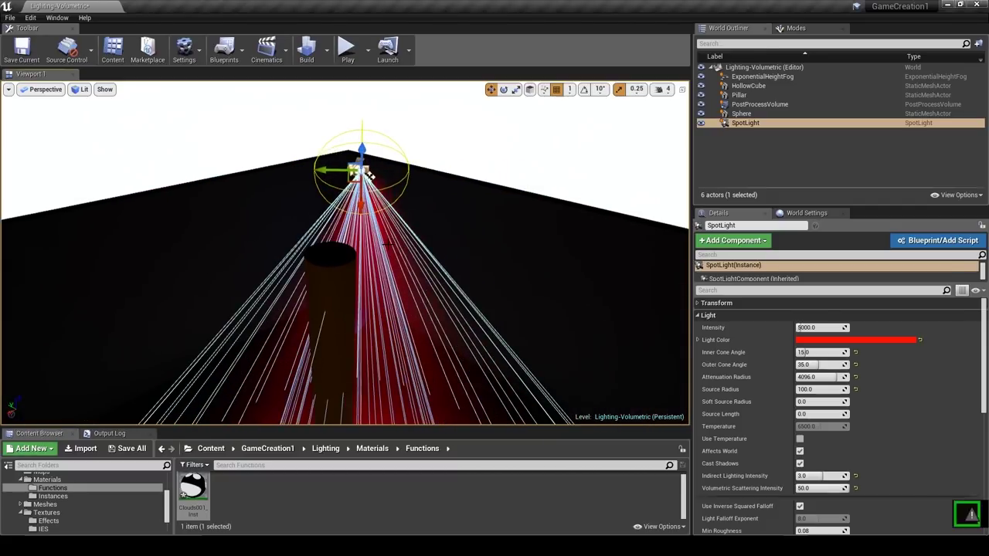
# Inspect the volumetric red beam around the pillar and sphere with the editor gizmos temporarily hidden.
pyautogui.moveTo(388, 245); pyautogui.dragTo(232, 371, button='right')
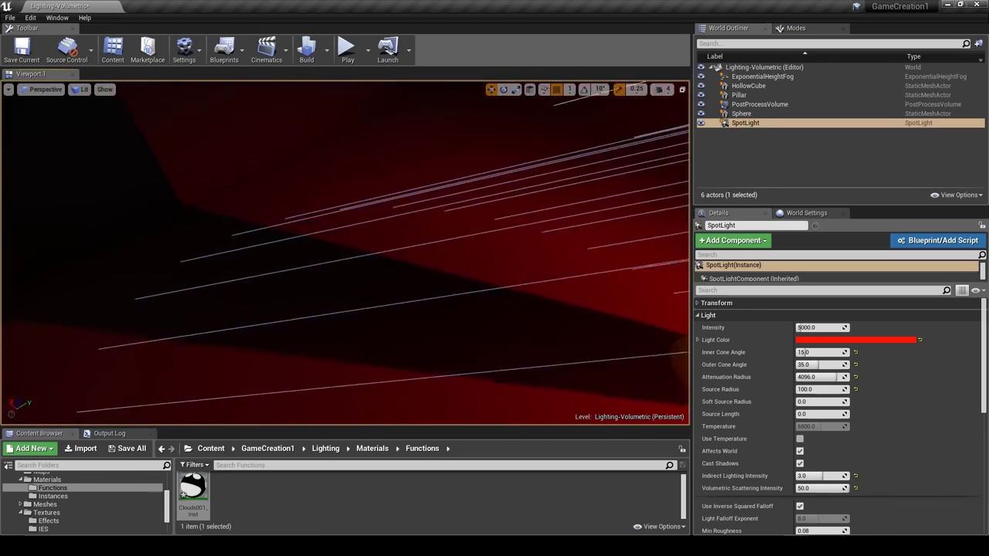
pyautogui.moveTo(325, 224); pyautogui.dragTo(340, 181, button='right')
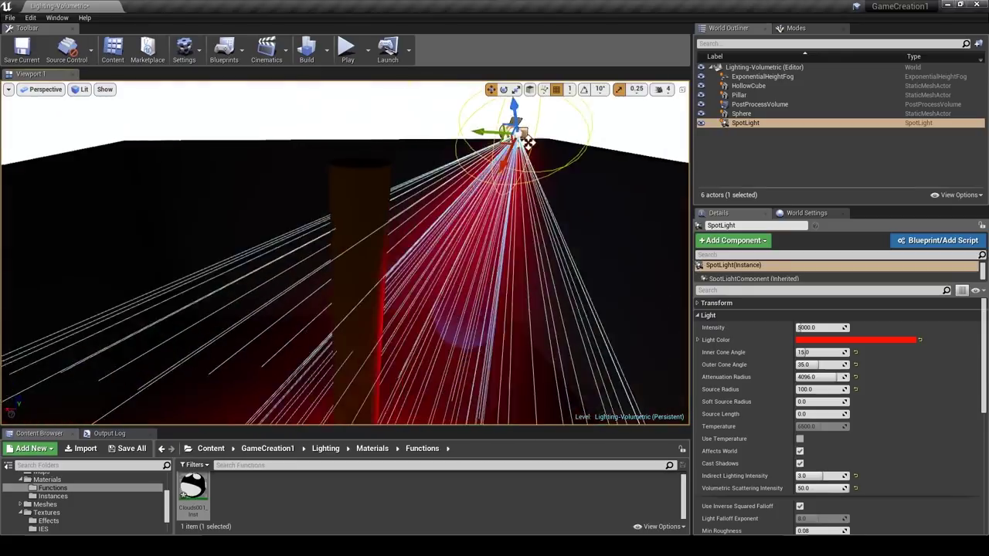
pyautogui.moveTo(528, 142); pyautogui.dragTo(336, 261, button='right')
pyautogui.press('g')
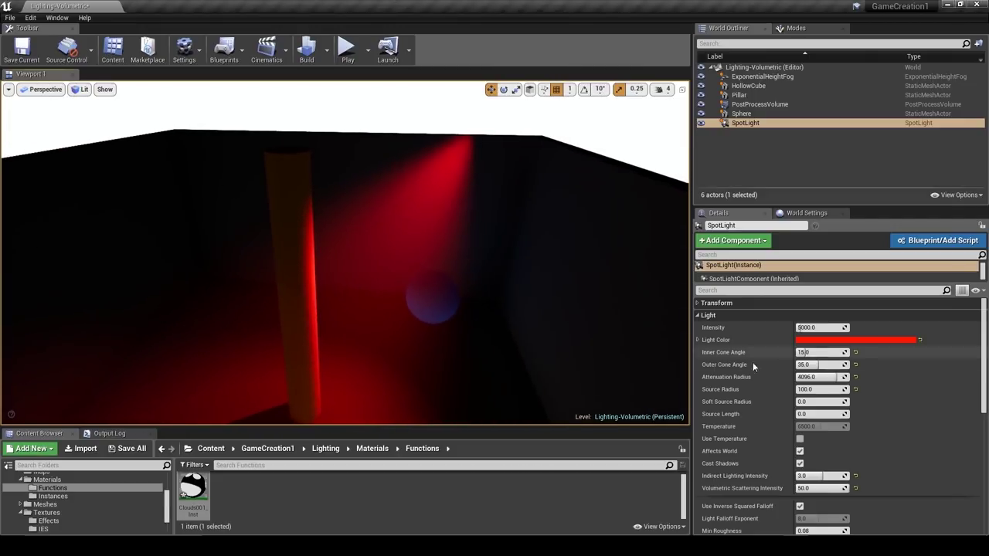
pyautogui.moveTo(490, 141)
pyautogui.mouseDown(button='right')
pyautogui.moveTo(510, 130)
pyautogui.moveTo(489, 120)
pyautogui.moveTo(489, 141)
pyautogui.mouseUp(button='right')
pyautogui.press('g')
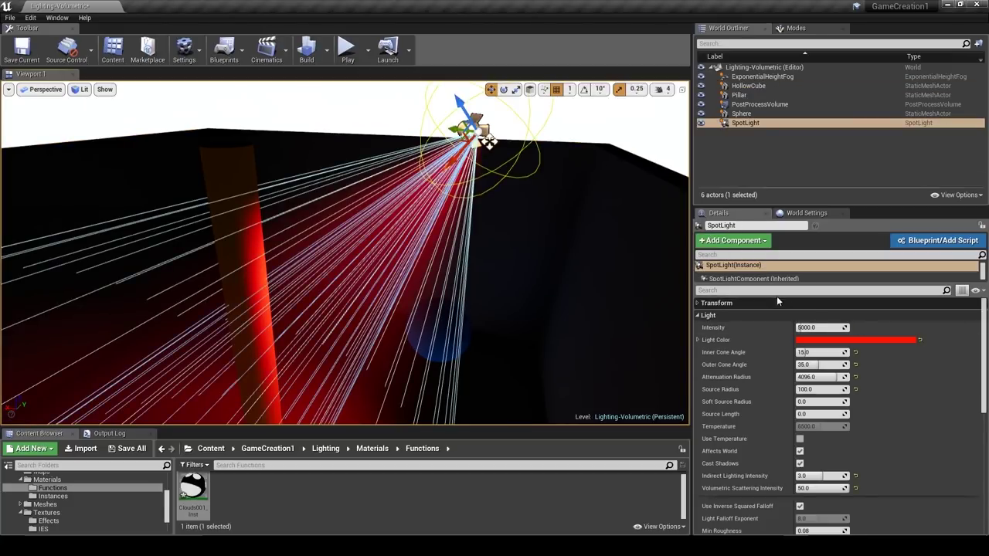
# Switch the spot light's mobility to compare the Volumetric Scattering Intensity option, ending on Movable.
pyautogui.click(768, 303)
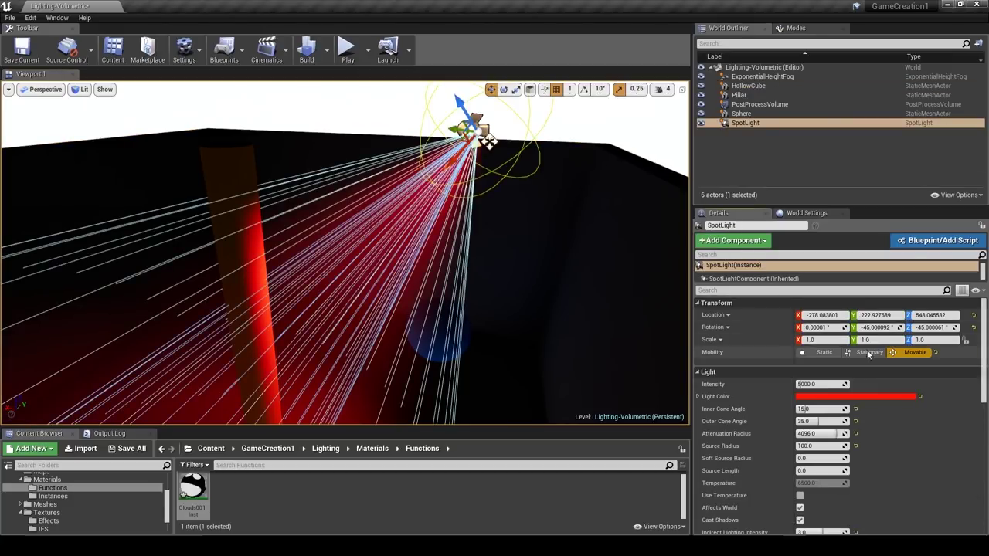
pyautogui.click(912, 352)
pyautogui.moveTo(345, 255)
pyautogui.mouseDown(button='right')
pyautogui.moveTo(317, 241)
pyautogui.moveTo(332, 246)
pyautogui.mouseUp(button='right')
pyautogui.click(722, 306)
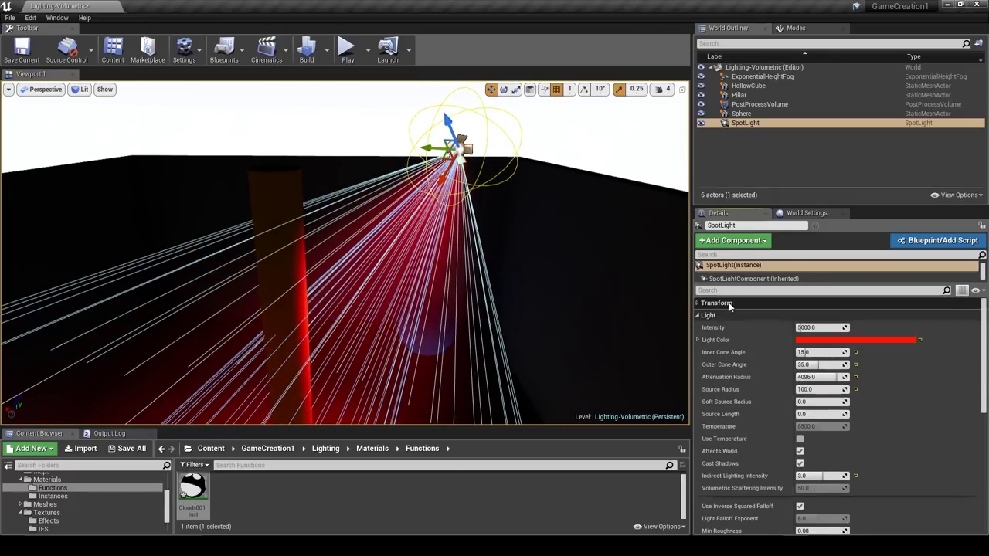
pyautogui.click(728, 302)
pyautogui.click(755, 302)
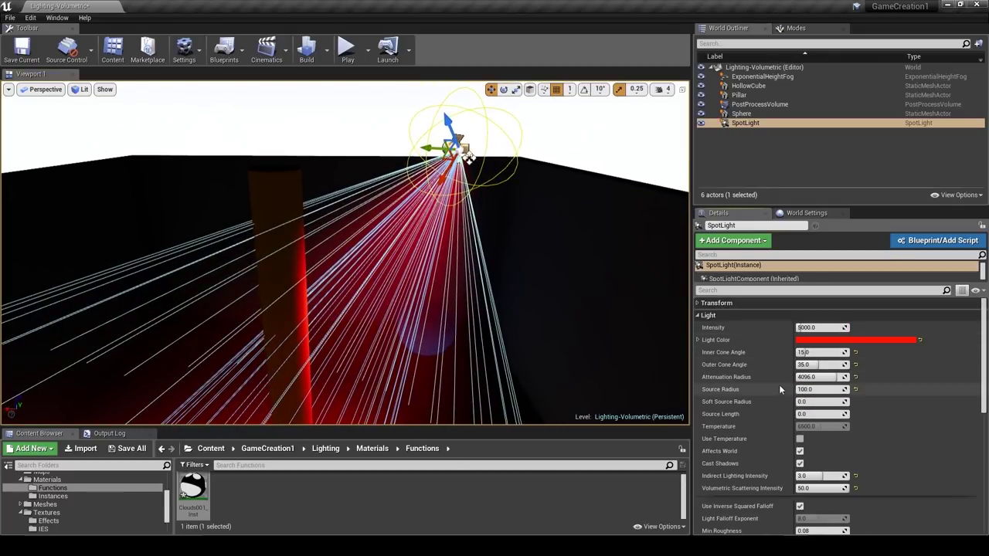
# Set the spot light's volumetric scattering intensity to 0, then restore it to 50.
pyautogui.scroll(-2, 773, 378)
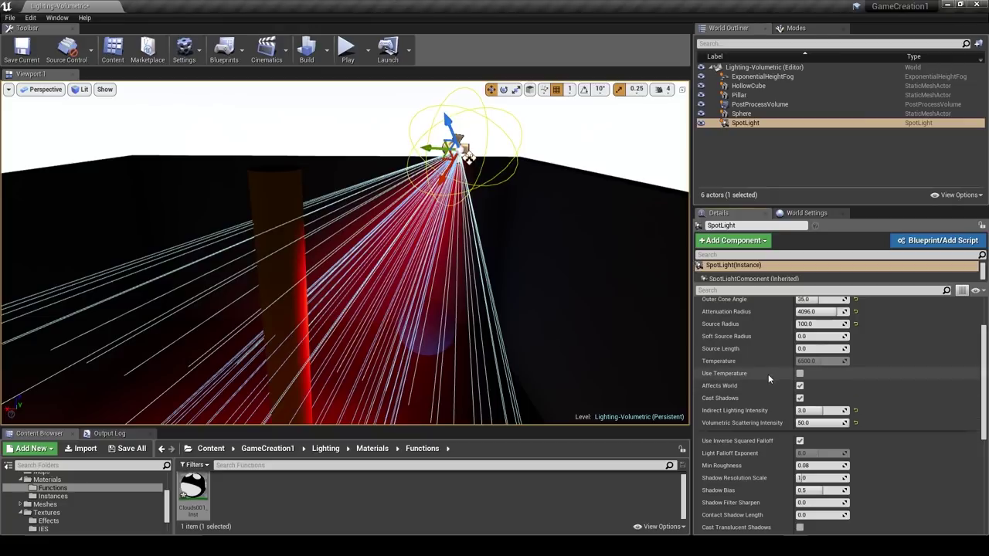
pyautogui.click(818, 423)
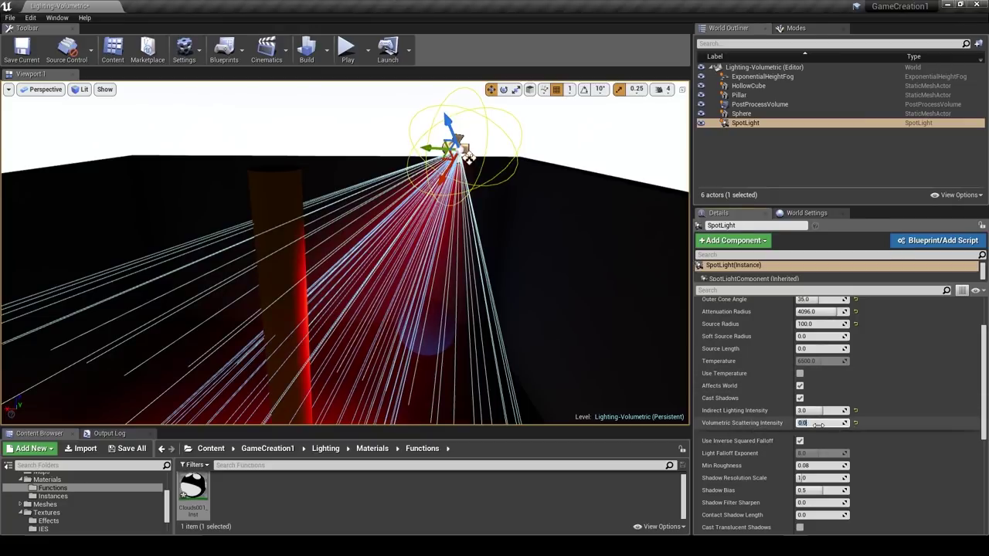
pyautogui.press('Return')
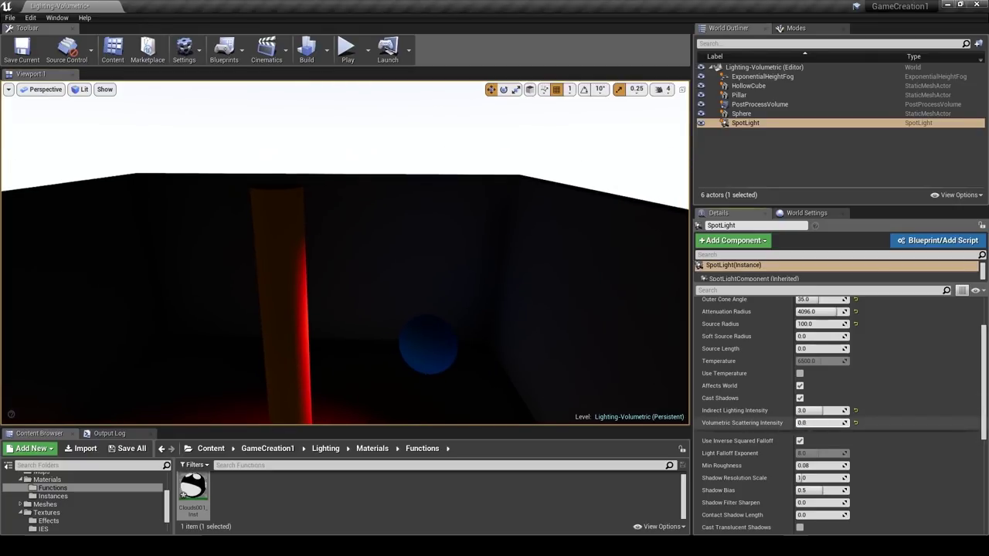
pyautogui.click(815, 423)
pyautogui.write('50')
pyautogui.press('Return')
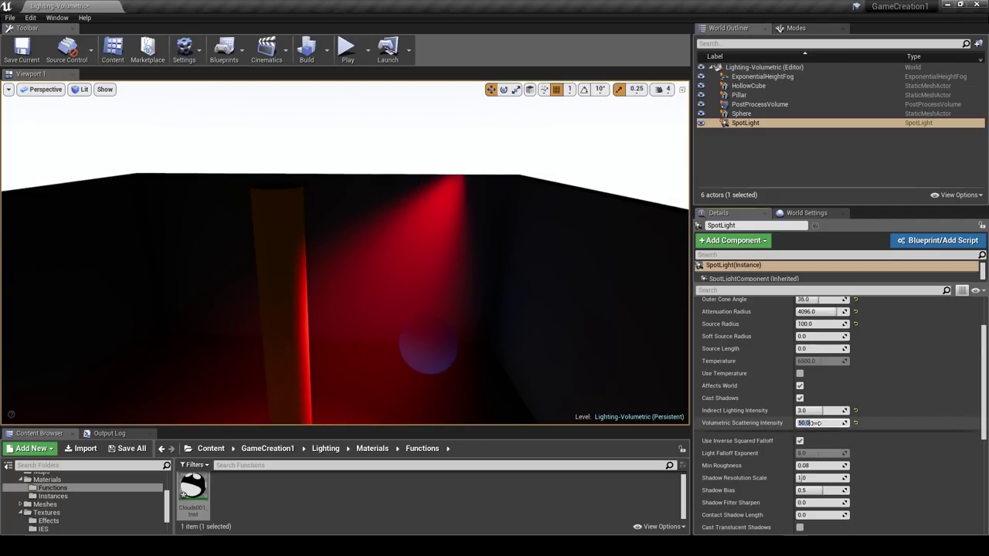
# Try a volumetric scattering intensity of 500 on the spot light, then set it back to 50.
pyautogui.press('Return')
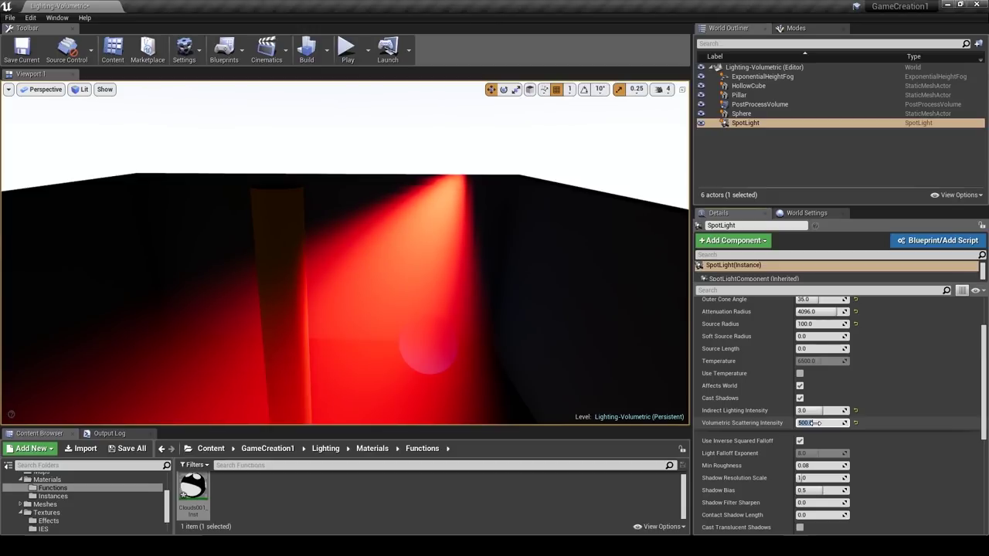
pyautogui.write('50')
pyautogui.press('Return')
pyautogui.moveTo(401, 303); pyautogui.dragTo(409, 320, button='right')
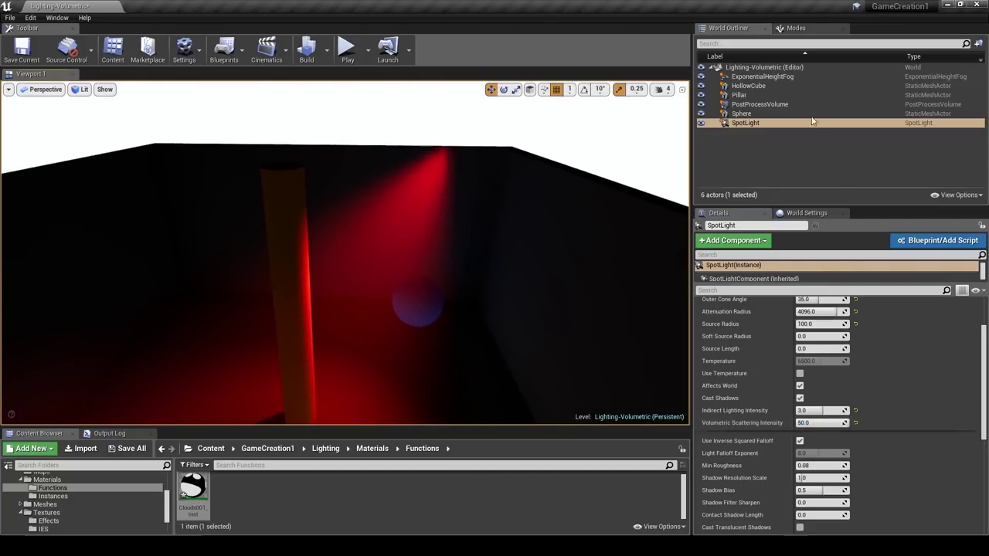
# Hide the ExponentialHeightFog actor and show it again, and turn its Volumetric Fog option off and back on.
pyautogui.click(765, 77)
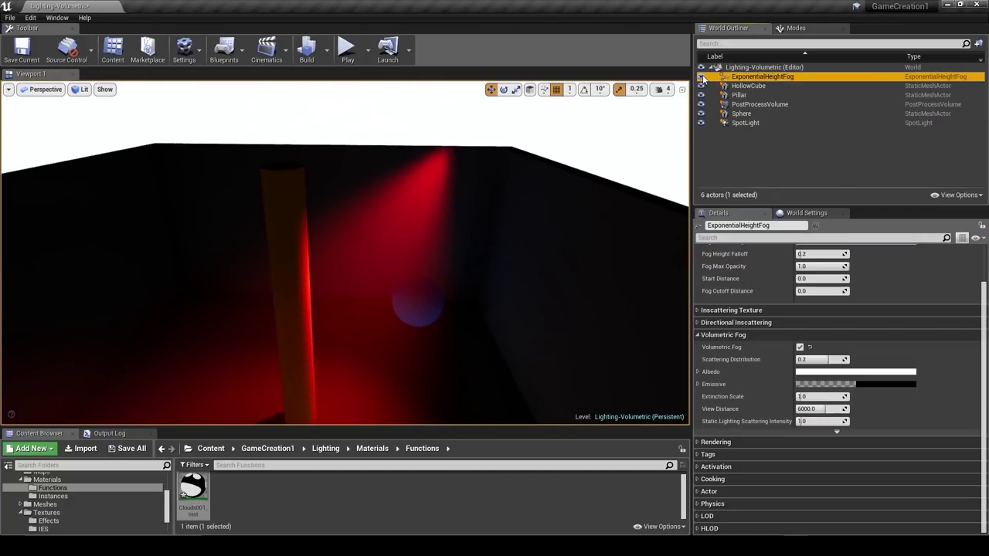
pyautogui.click(700, 76)
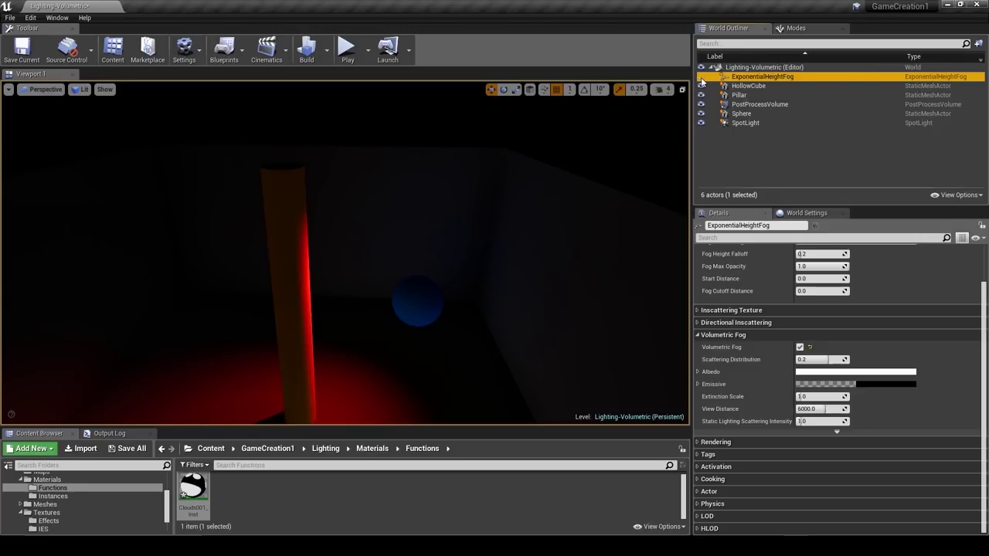
pyautogui.click(701, 77)
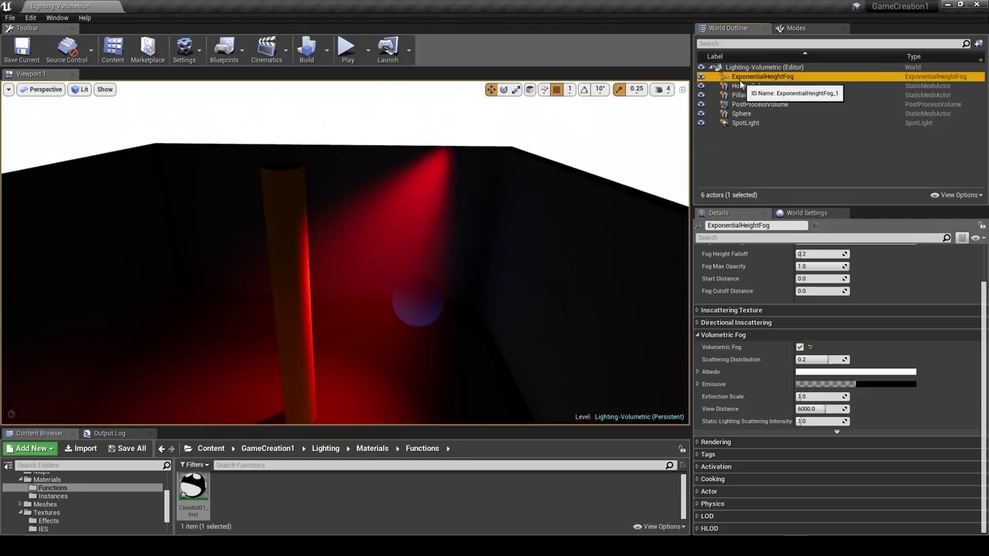
pyautogui.scroll(2, 742, 332)
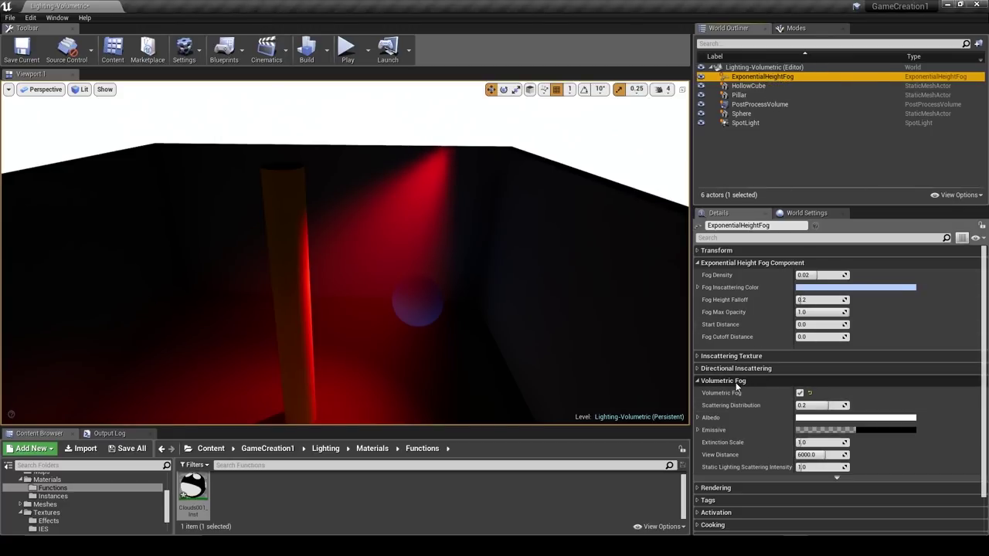
pyautogui.click(800, 393)
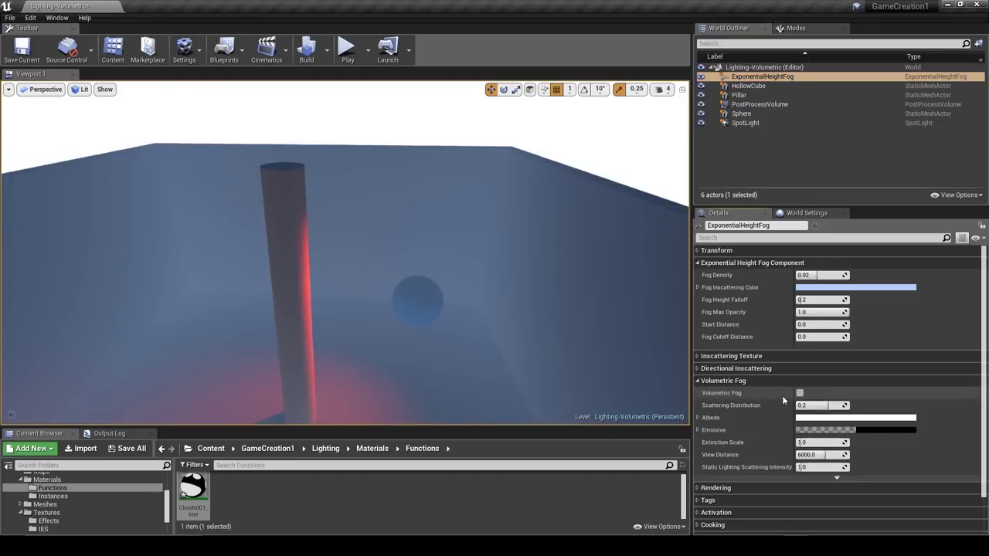
pyautogui.click(800, 393)
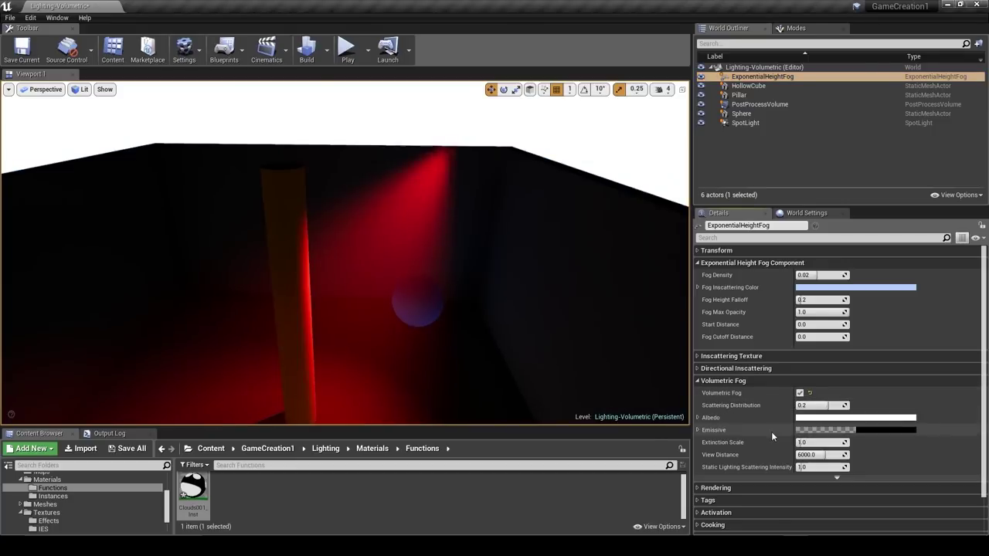
# Try a Scattering Distribution of 0.42 and a cyan Albedo on the height fog's Volumetric Fog, restoring each original setting.
pyautogui.moveTo(804, 404)
pyautogui.mouseDown()
pyautogui.moveTo(843, 405)
pyautogui.moveTo(800, 405)
pyautogui.moveTo(815, 405)
pyautogui.mouseUp()
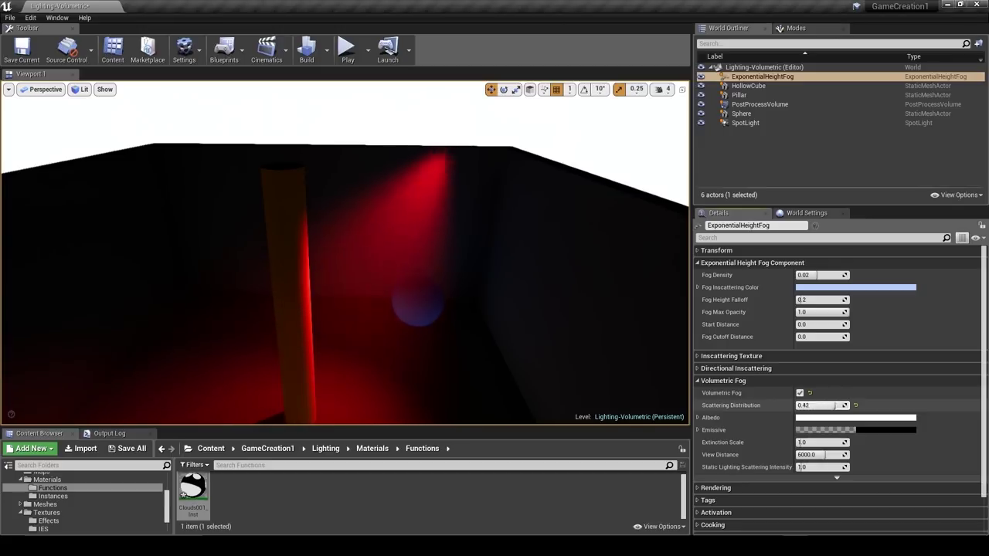
pyautogui.hotkey('ctrl', 'z')
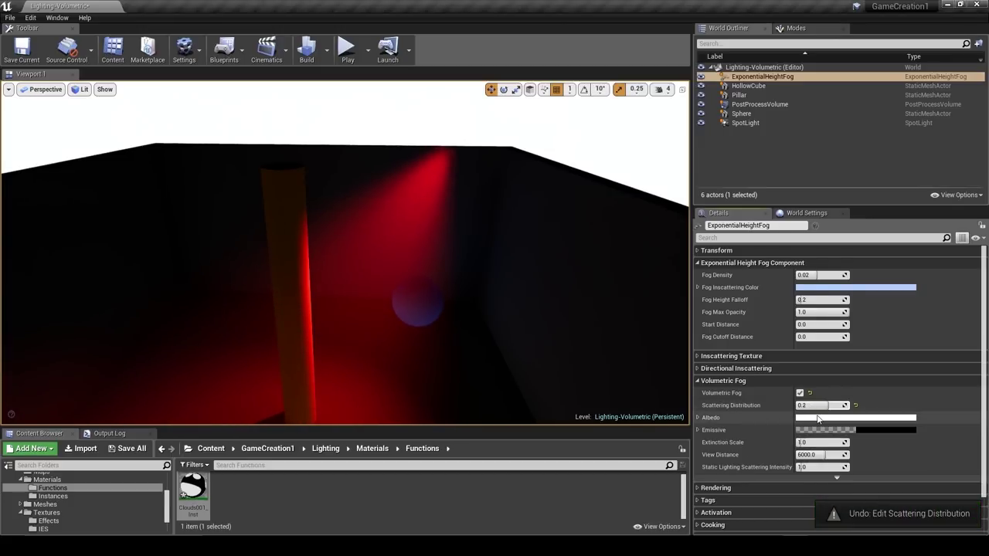
pyautogui.click(819, 418)
pyautogui.moveTo(661, 359); pyautogui.dragTo(678, 332)
pyautogui.click(612, 354)
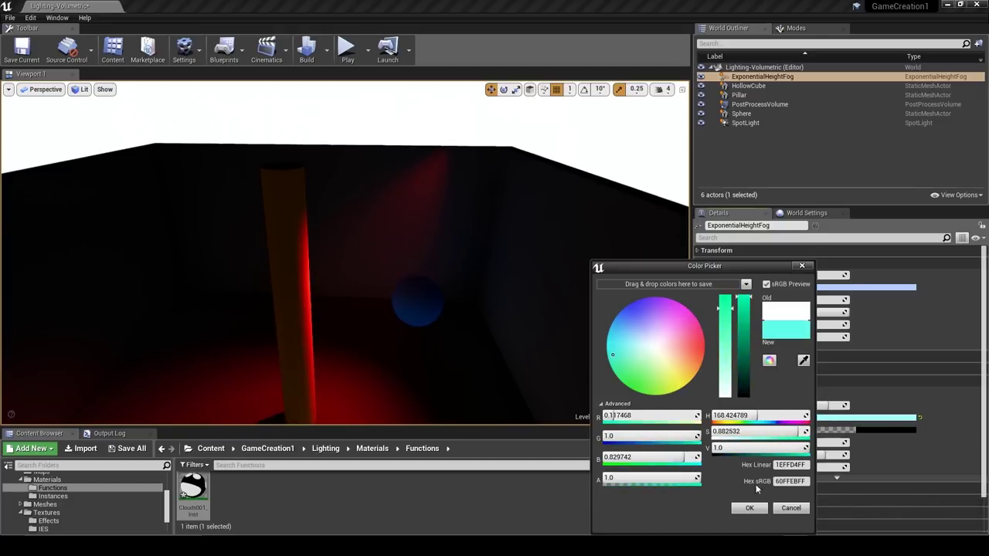
pyautogui.click(791, 509)
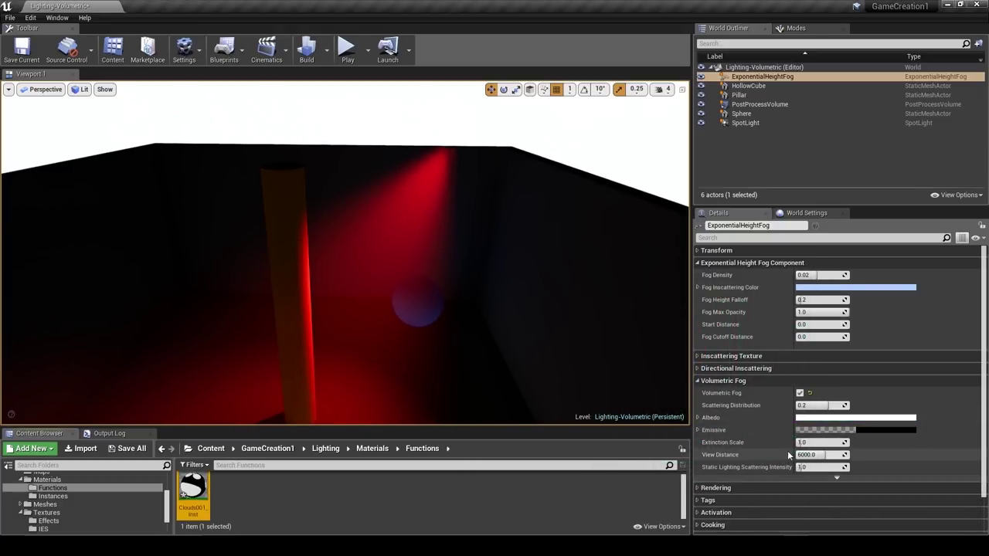
# Try higher Extinction Scale and Static Lighting Scattering Intensity values on the fog, the latter about 5.76, and undo both changes.
pyautogui.moveTo(806, 442); pyautogui.dragTo(842, 442)
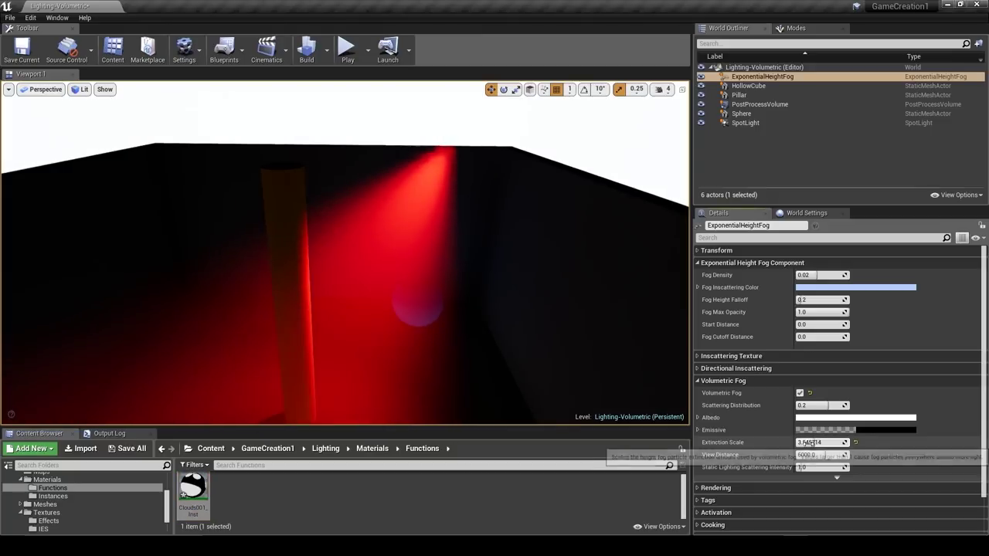
pyautogui.hotkey('ctrl', 'z')
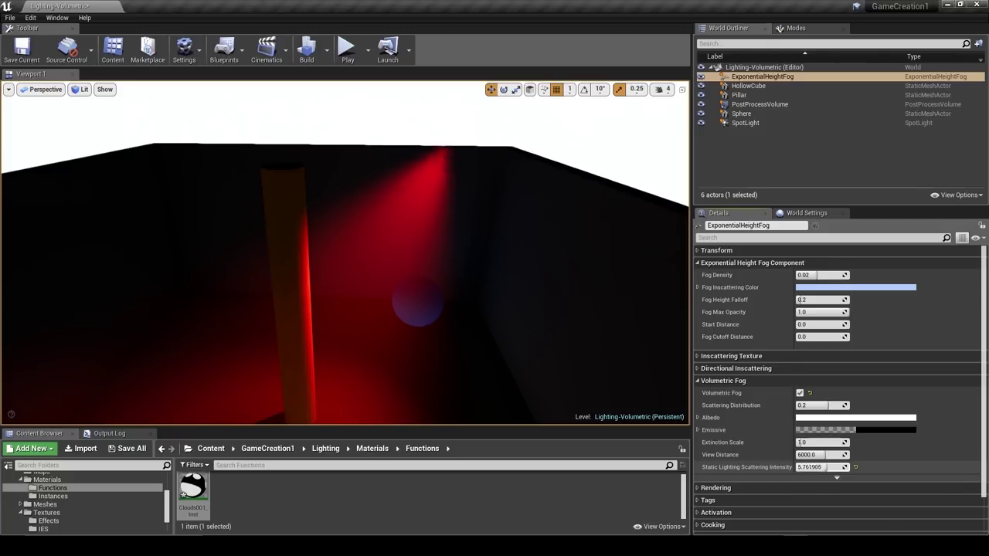
pyautogui.hotkey('ctrl', 'z')
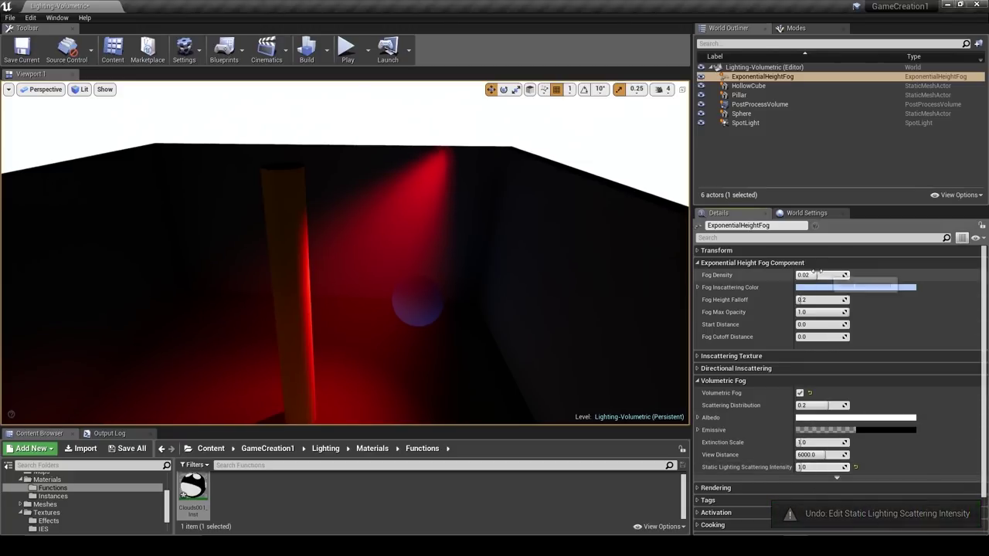
# Try a Fog Density of about 0.036 and an orange Fog Inscattering Color (FFA600FF), undoing the density and cancelling the colour.
pyautogui.moveTo(808, 275); pyautogui.dragTo(820, 275)
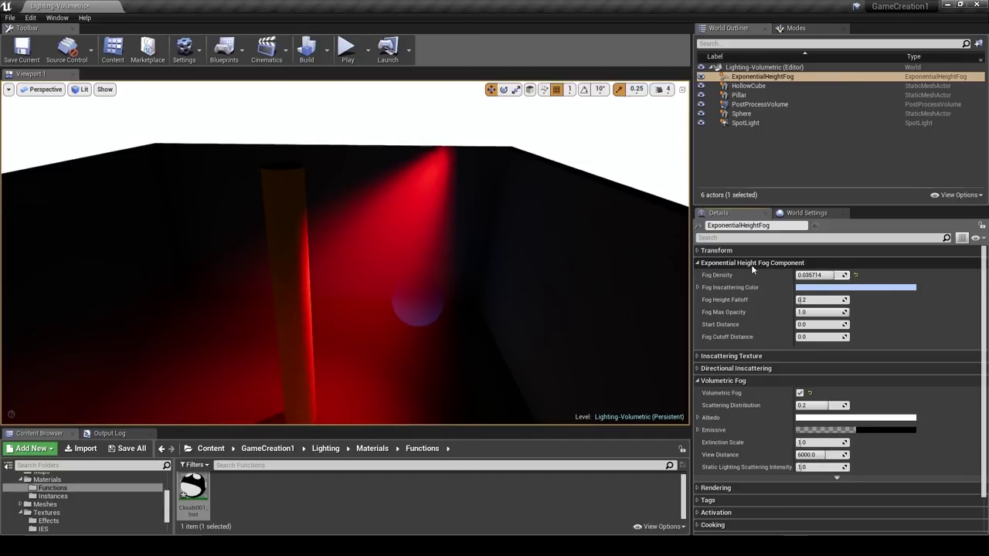
pyautogui.hotkey('ctrl', 'z')
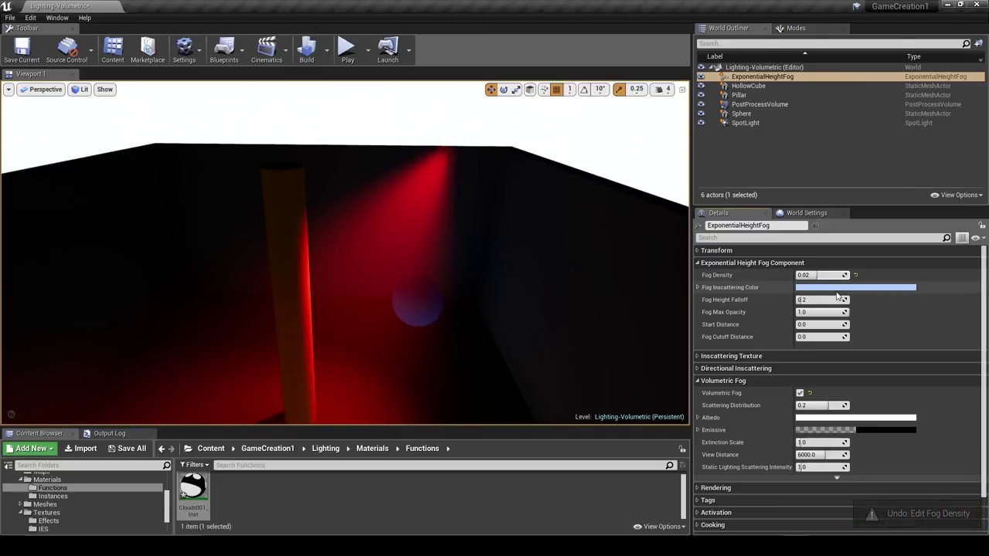
pyautogui.click(850, 288)
pyautogui.moveTo(700, 264); pyautogui.dragTo(544, 249)
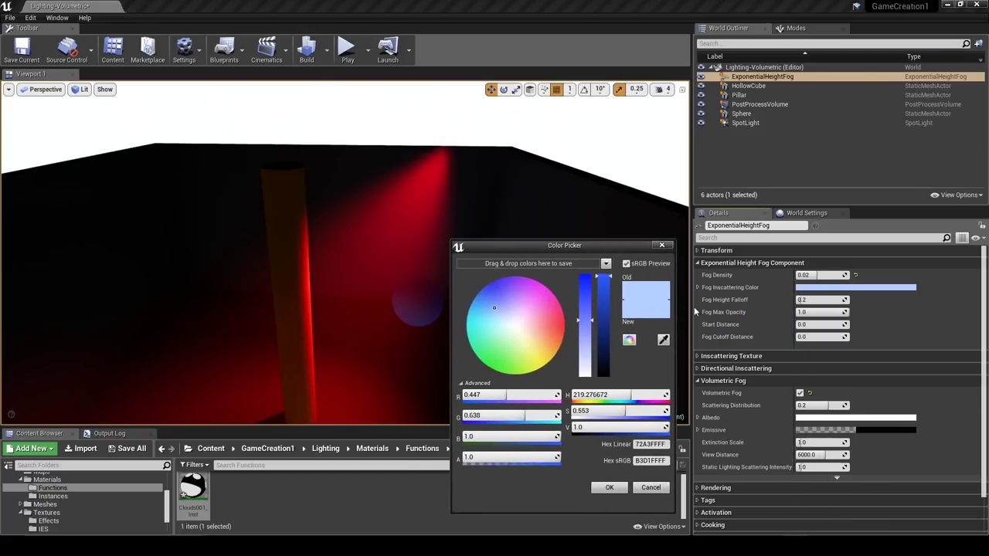
pyautogui.moveTo(524, 316); pyautogui.dragTo(561, 345)
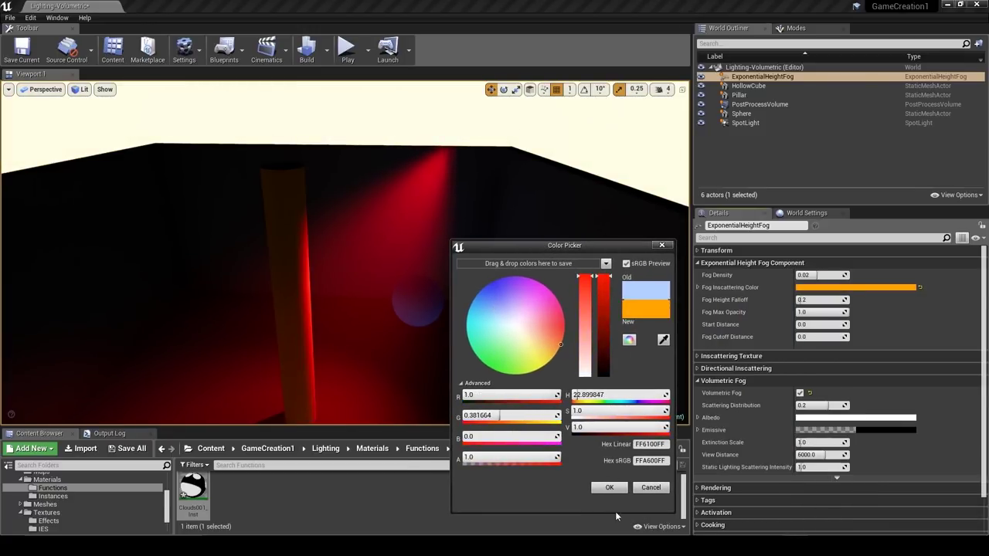
pyautogui.click(650, 488)
# Try adjusting Fog Height Falloff, undo it, and collapse the fog's Exponential Height Fog Component and Volumetric Fog settings.
pyautogui.moveTo(819, 300); pyautogui.dragTo(812, 300)
pyautogui.hotkey('ctrl', 'z')
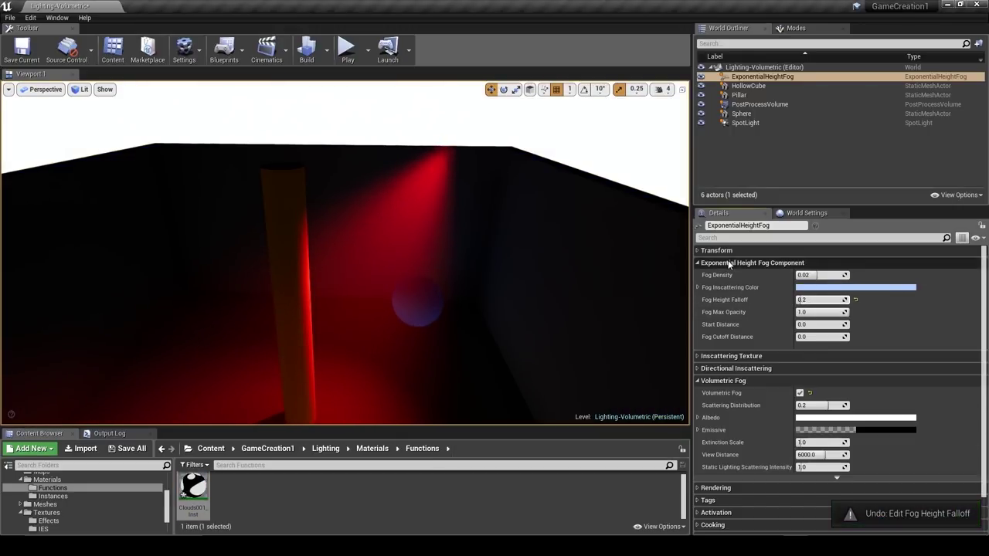
pyautogui.click(722, 262)
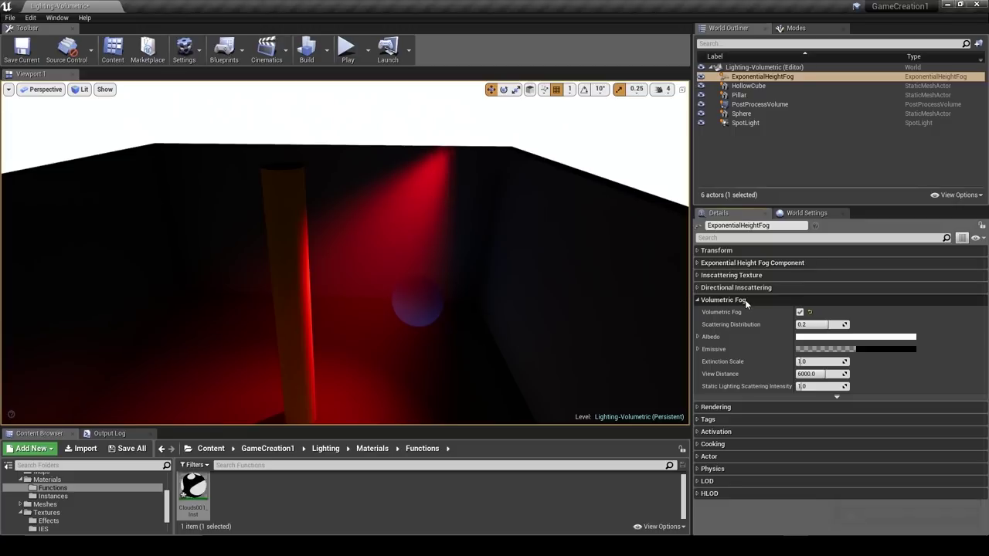
pyautogui.click(744, 301)
# Select the spot light and examine its red volumetric beam around the pillar and sphere, with the editor overlays shown and hidden.
pyautogui.moveTo(495, 286)
pyautogui.mouseDown(button='right')
pyautogui.moveTo(481, 232)
pyautogui.moveTo(477, 290)
pyautogui.mouseUp(button='right')
pyautogui.click(462, 136)
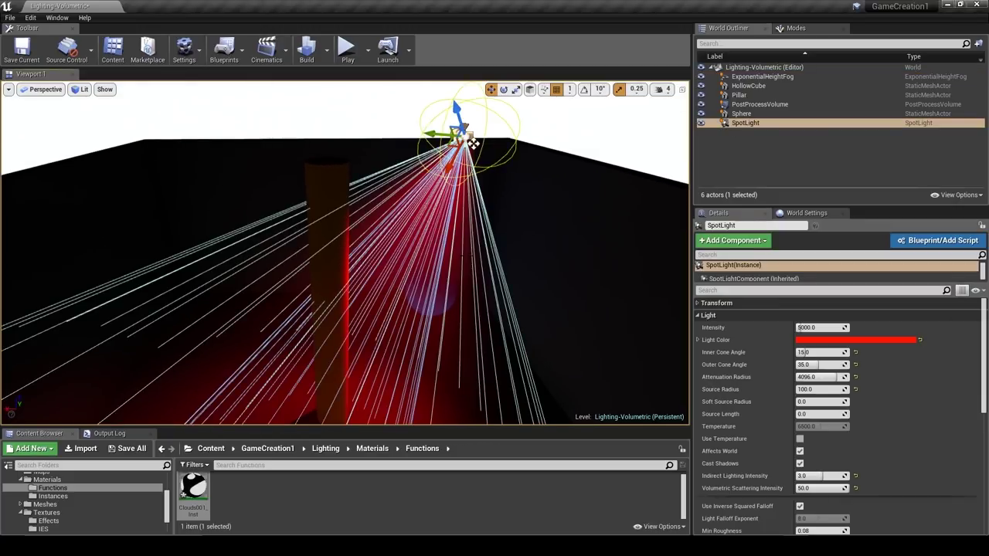
pyautogui.moveTo(462, 136); pyautogui.dragTo(453, 100, button='right')
pyautogui.moveTo(493, 199); pyautogui.dragTo(503, 261, button='right')
pyautogui.moveTo(440, 143); pyautogui.dragTo(456, 95, button='right')
pyautogui.moveTo(457, 93)
pyautogui.mouseDown(button='middle')
pyautogui.moveTo(483, 86)
pyautogui.moveTo(390, 147)
pyautogui.moveTo(398, 203)
pyautogui.moveTo(483, 109)
pyautogui.moveTo(406, 114)
pyautogui.moveTo(423, 146)
pyautogui.moveTo(503, 150)
pyautogui.moveTo(492, 169)
pyautogui.moveTo(456, 182)
pyautogui.moveTo(480, 207)
pyautogui.moveTo(540, 108)
pyautogui.moveTo(489, 133)
pyautogui.moveTo(457, 85)
pyautogui.mouseUp(button='middle')
pyautogui.moveTo(346, 253)
pyautogui.mouseDown(button='right')
pyautogui.moveTo(290, 282)
pyautogui.moveTo(347, 246)
pyautogui.moveTo(335, 231)
pyautogui.moveTo(379, 241)
pyautogui.moveTo(348, 238)
pyautogui.moveTo(357, 224)
pyautogui.moveTo(364, 272)
pyautogui.moveTo(357, 241)
pyautogui.mouseUp(button='right')
pyautogui.moveTo(460, 259); pyautogui.dragTo(429, 288, button='right')
pyautogui.press('g')
pyautogui.moveTo(533, 340); pyautogui.dragTo(462, 286, button='right')
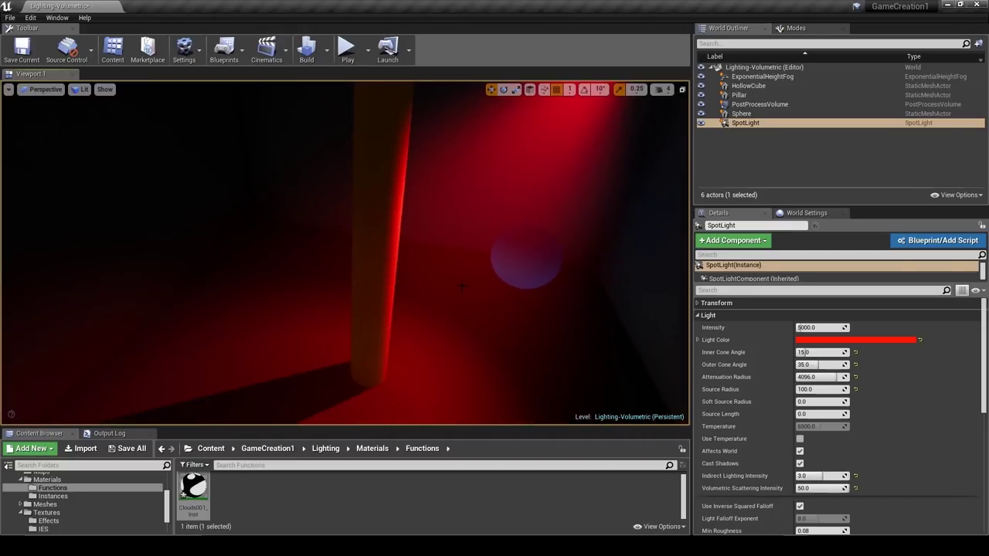
pyautogui.moveTo(371, 176); pyautogui.dragTo(394, 116, button='right')
pyautogui.press('g')
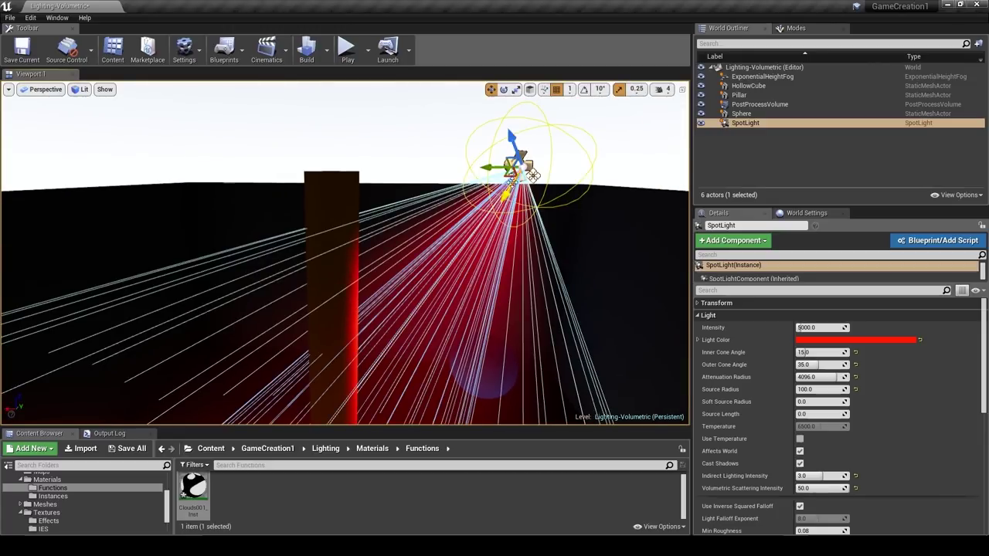
pyautogui.press('g')
# Turn the spot light's Cast Volumetric Shadow option off and back on to compare the fog shadow behind the pillar.
pyautogui.scroll(-5, 767, 447)
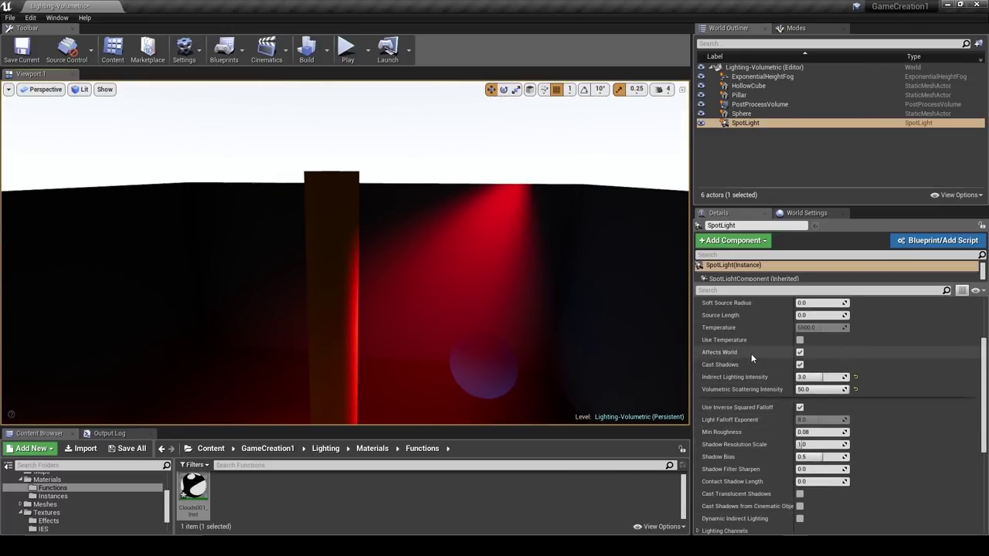
pyautogui.scroll(-4, 761, 429)
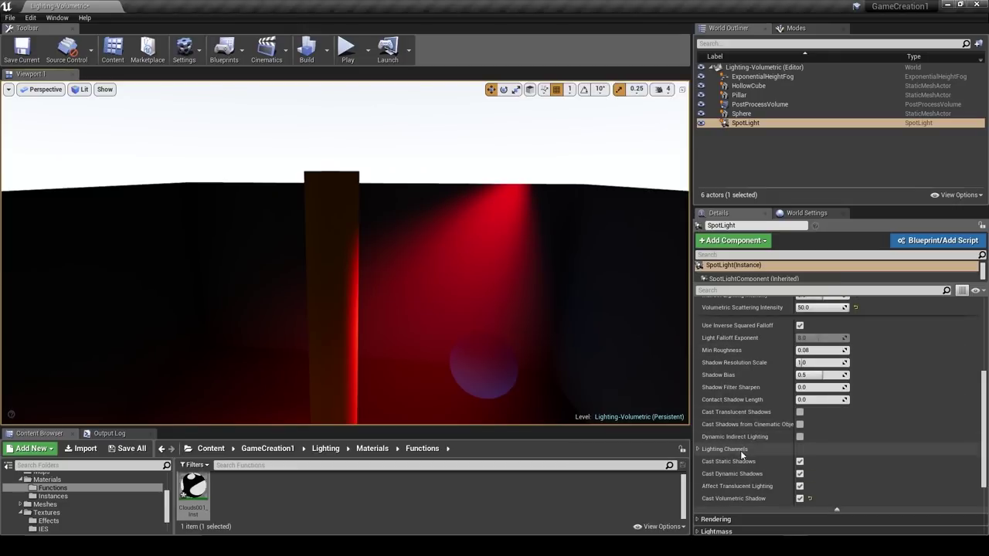
pyautogui.scroll(-1, 829, 459)
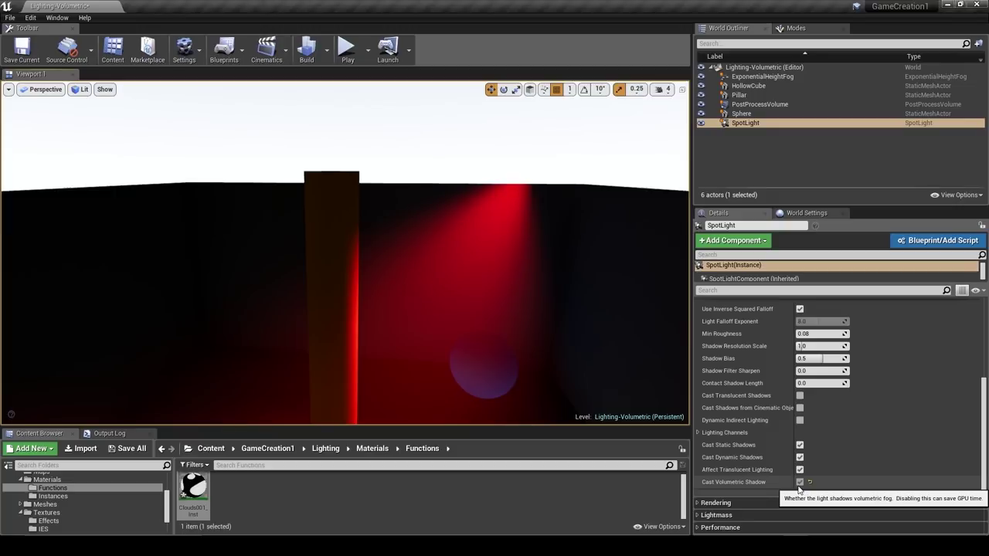
pyautogui.moveTo(495, 278); pyautogui.dragTo(556, 255, button='right')
pyautogui.moveTo(348, 255); pyautogui.dragTo(348, 255, button='right')
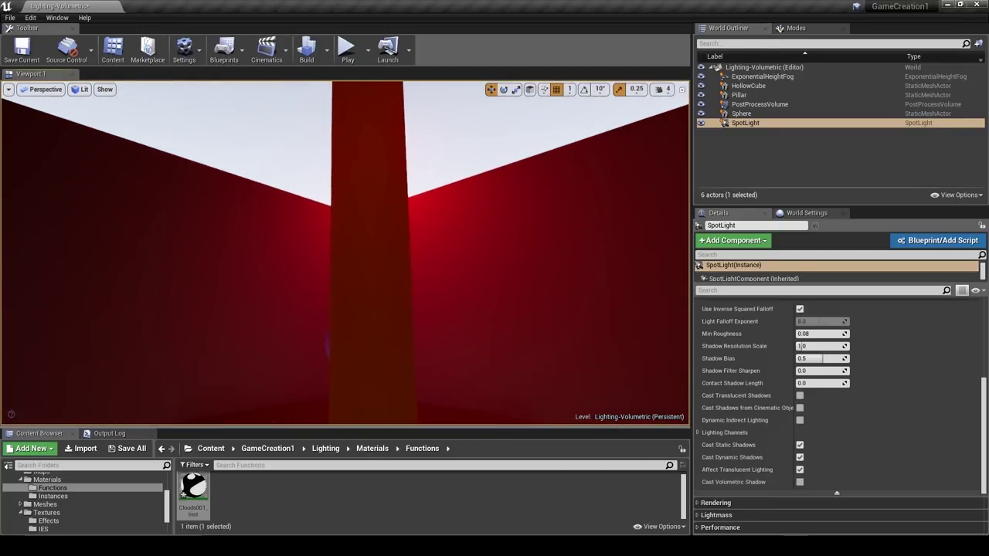
pyautogui.click(800, 483)
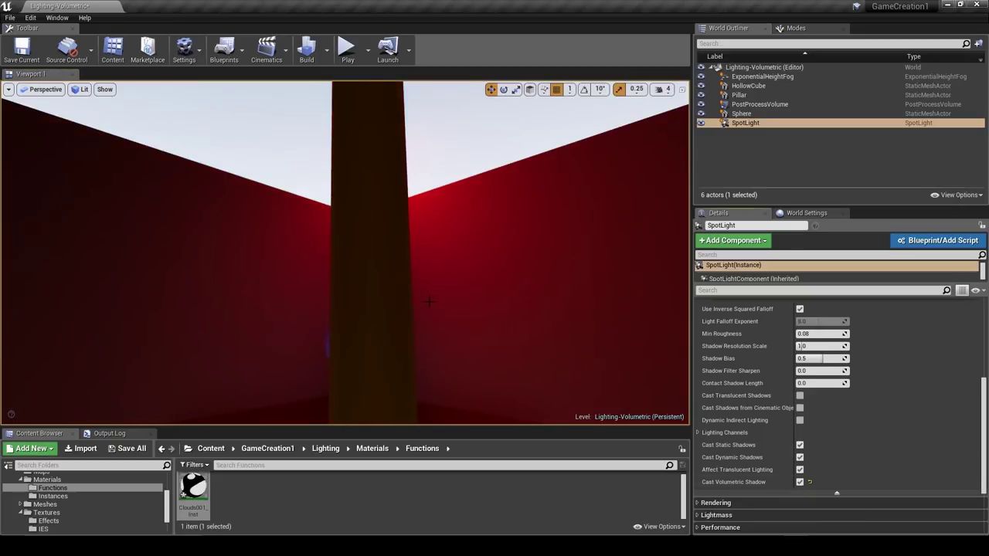
# Move the blue sphere up into the spot light's red beam and view the volumetric shadow it casts.
pyautogui.moveTo(348, 255); pyautogui.dragTo(448, 224, button='right')
pyautogui.click(444, 272)
pyautogui.moveTo(444, 272); pyautogui.dragTo(463, 278, button='right')
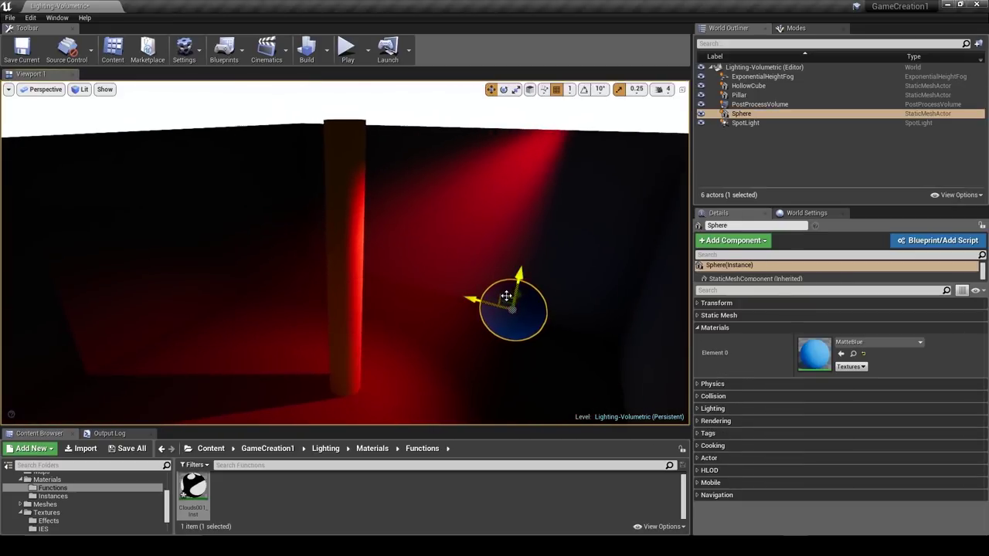
pyautogui.moveTo(506, 296); pyautogui.dragTo(462, 210)
pyautogui.moveTo(461, 210); pyautogui.dragTo(461, 210, button='right')
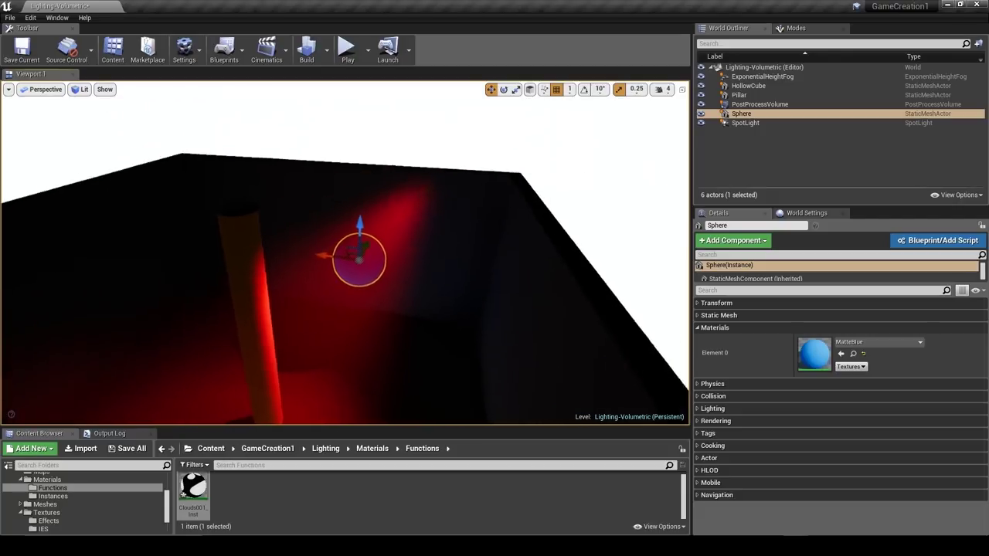
# Try moving the sphere up and down within the spotlight's volumetric beam, and undo the move.
pyautogui.moveTo(321, 242); pyautogui.dragTo(321, 242, button='right')
pyautogui.moveTo(321, 235); pyautogui.dragTo(381, 272)
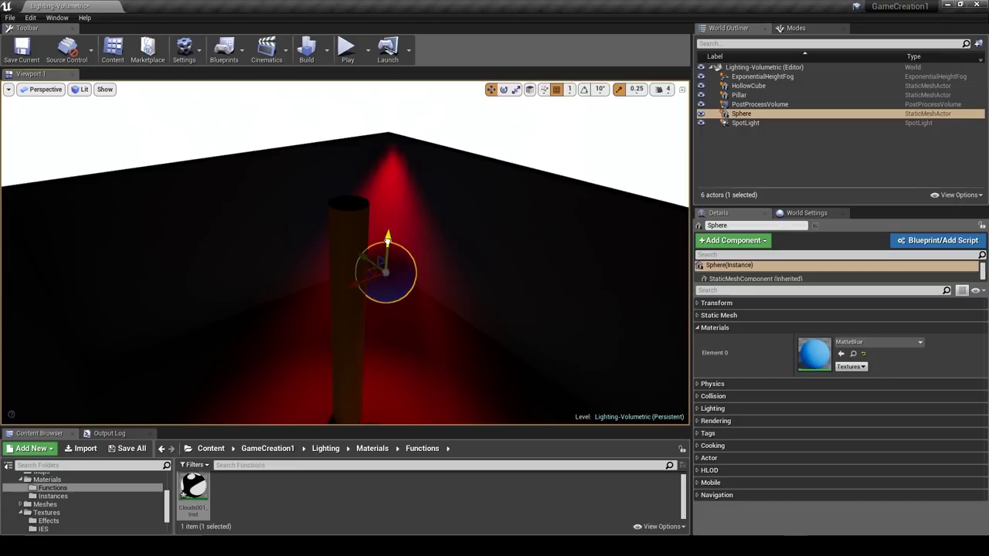
pyautogui.moveTo(381, 187); pyautogui.dragTo(383, 222)
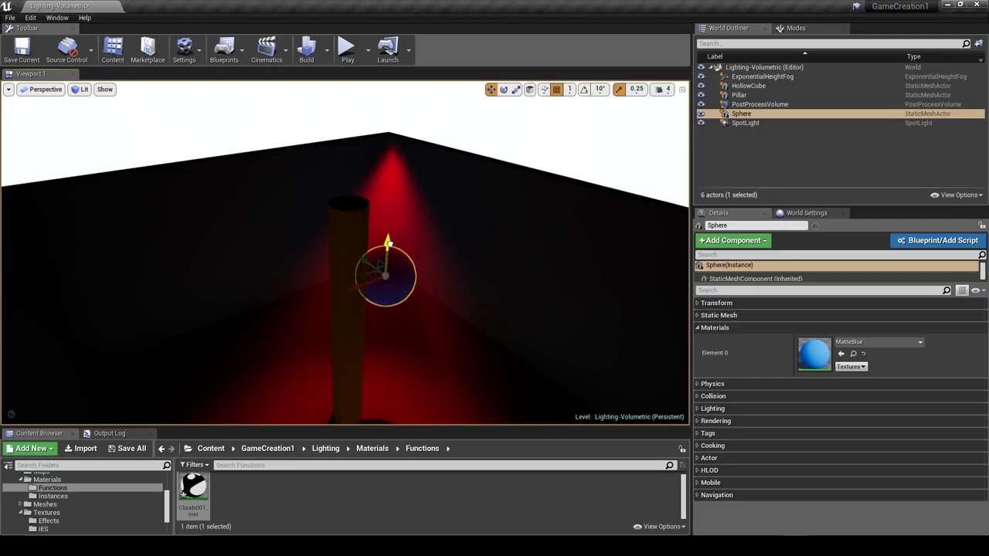
pyautogui.moveTo(386, 294); pyautogui.dragTo(393, 238)
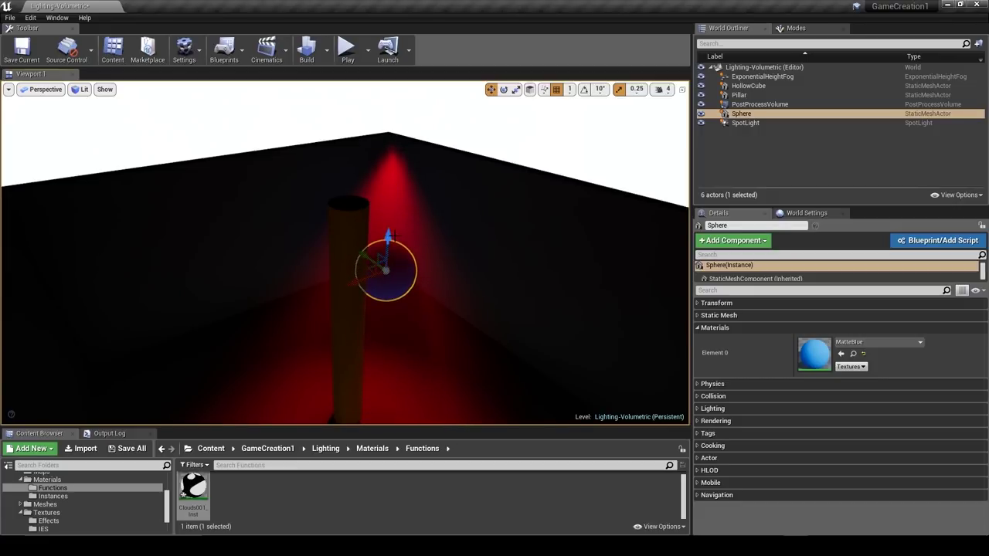
pyautogui.hotkey('ctrl', 'z')
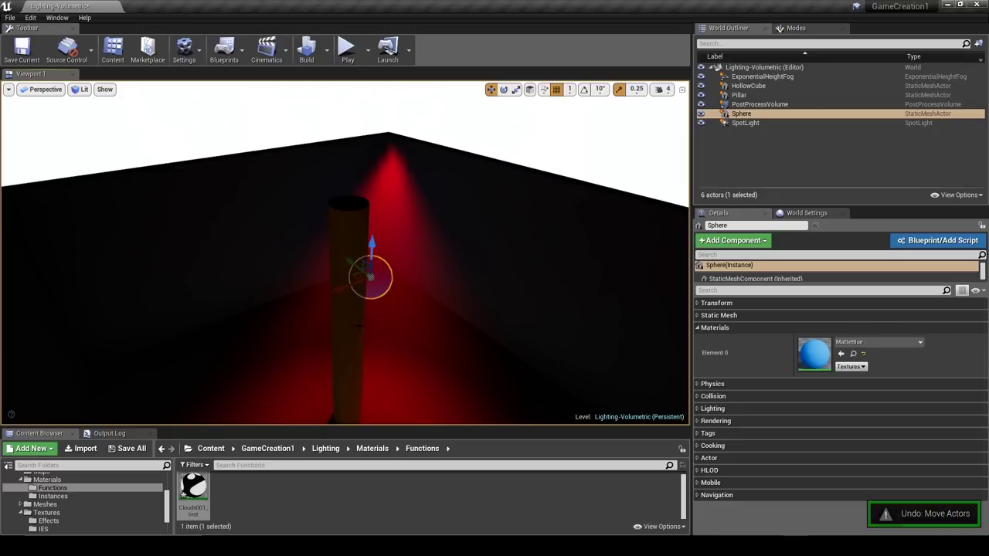
# Select the spotlight in the scene and collapse its Light settings.
pyautogui.press('w')
pyautogui.moveTo(359, 326); pyautogui.dragTo(359, 323, button='right')
pyautogui.press('g')
pyautogui.click(494, 186)
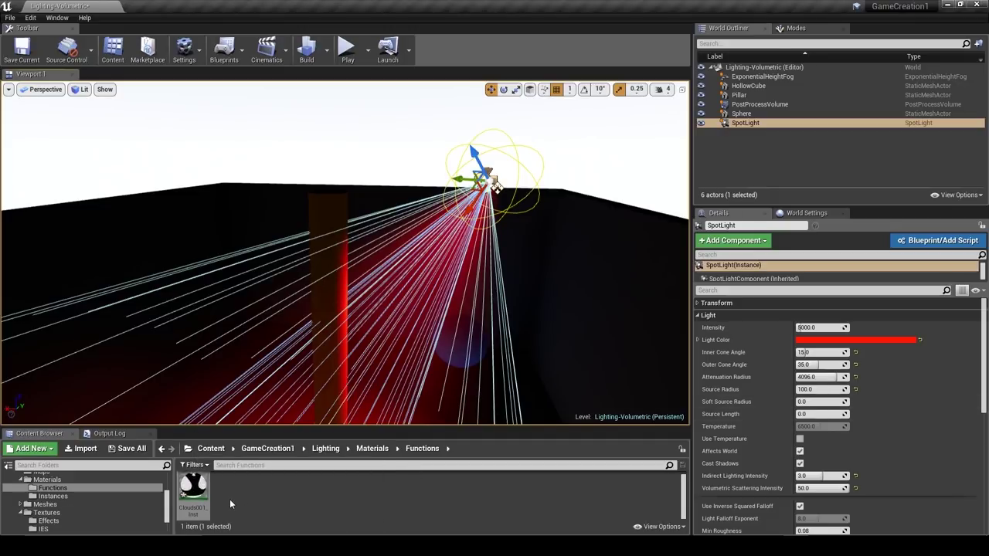
pyautogui.click(721, 316)
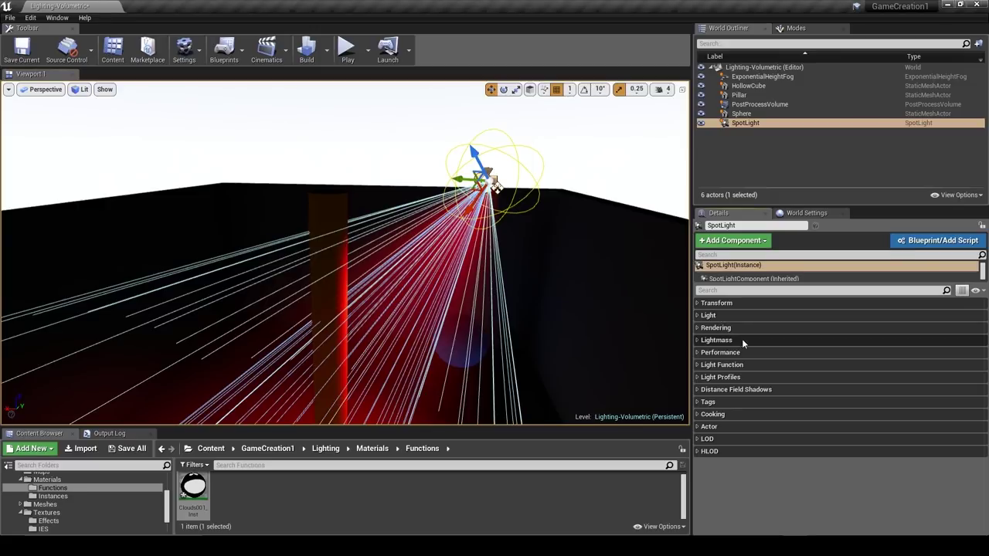
pyautogui.moveTo(611, 325); pyautogui.dragTo(580, 352, button='right')
pyautogui.press('w')
pyautogui.press('s')
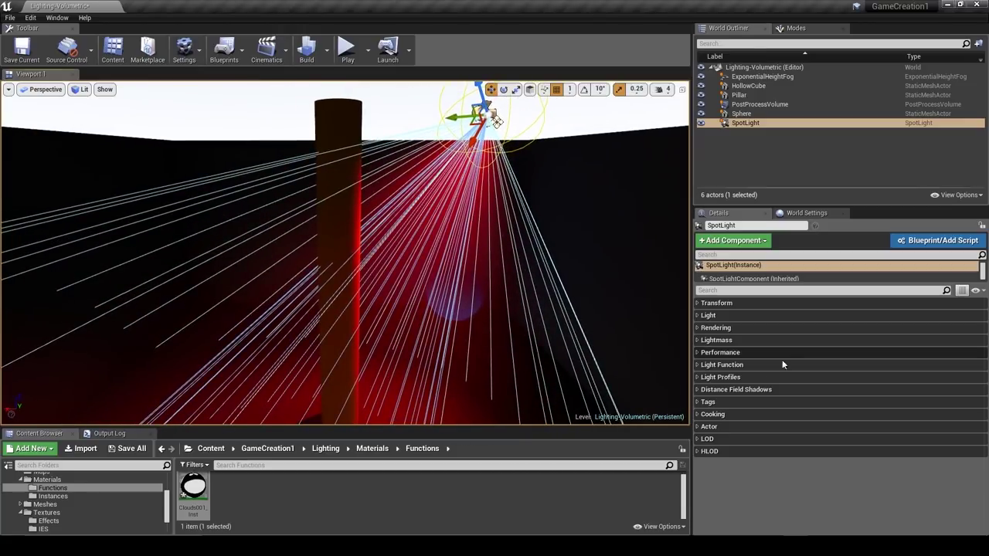
# Try the Clouds001_Inst material as the spotlight's light function, inspect its effect on the beam, and reset the material.
pyautogui.click(722, 364)
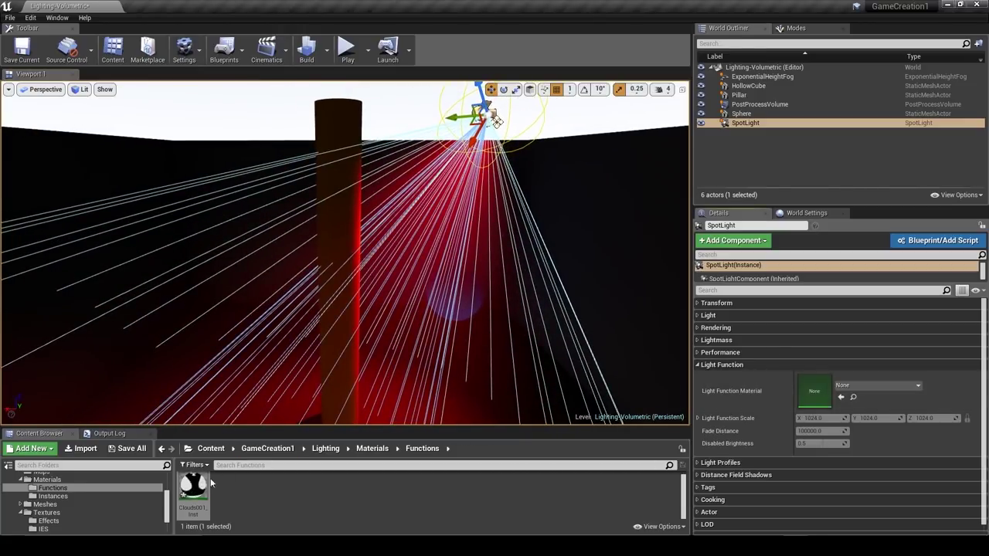
pyautogui.moveTo(193, 491); pyautogui.dragTo(820, 401)
pyautogui.press('a')
pyautogui.moveTo(611, 348); pyautogui.dragTo(643, 281, button='right')
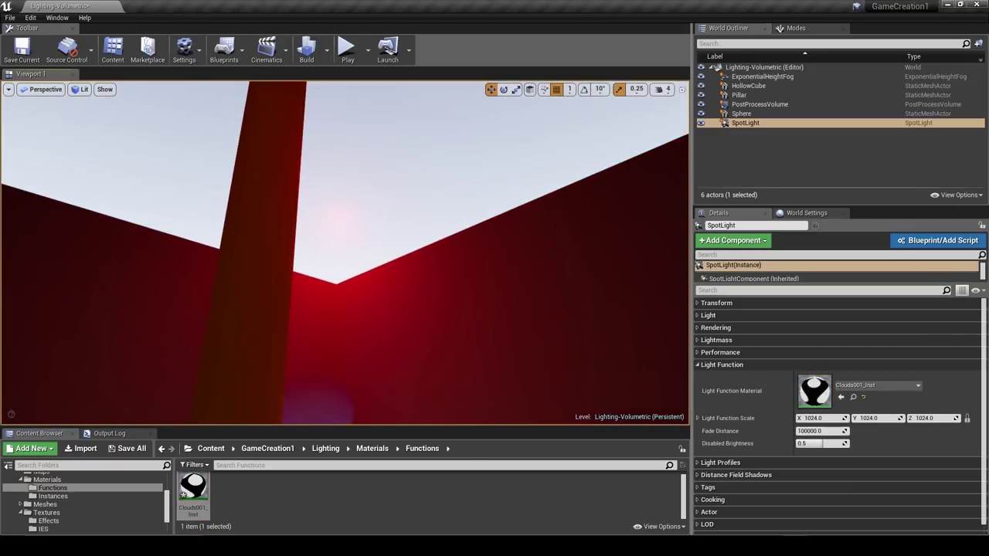
pyautogui.moveTo(309, 208); pyautogui.dragTo(305, 259, button='right')
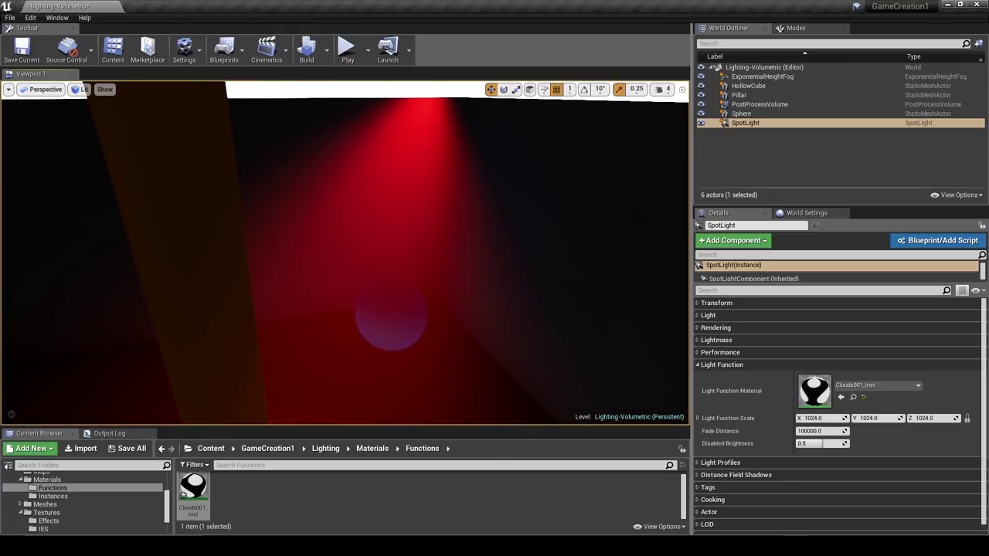
pyautogui.click(863, 396)
pyautogui.click(722, 365)
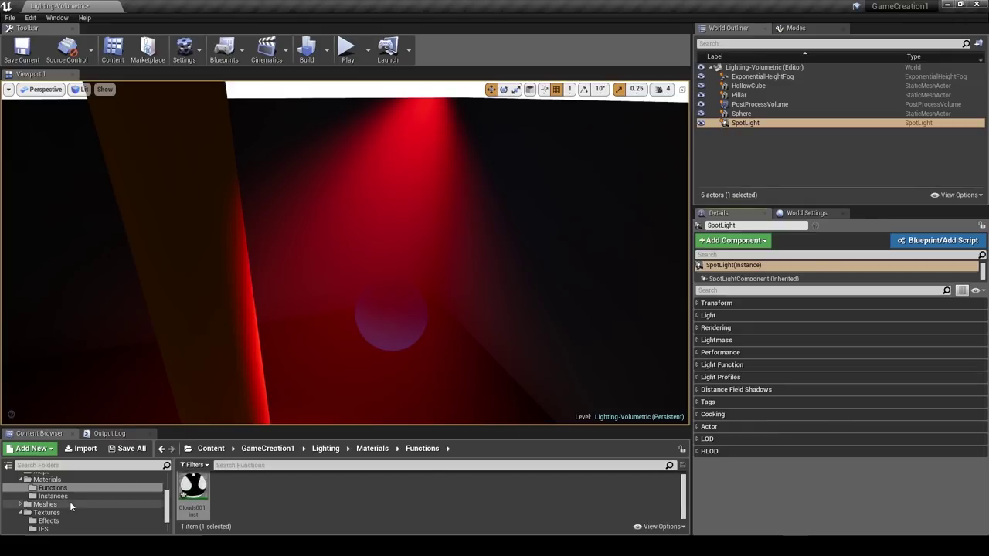
# Assign the AreaLight texture from the IES folder as the spotlight's light profile and enable Use IES Intensity.
pyautogui.click(44, 530)
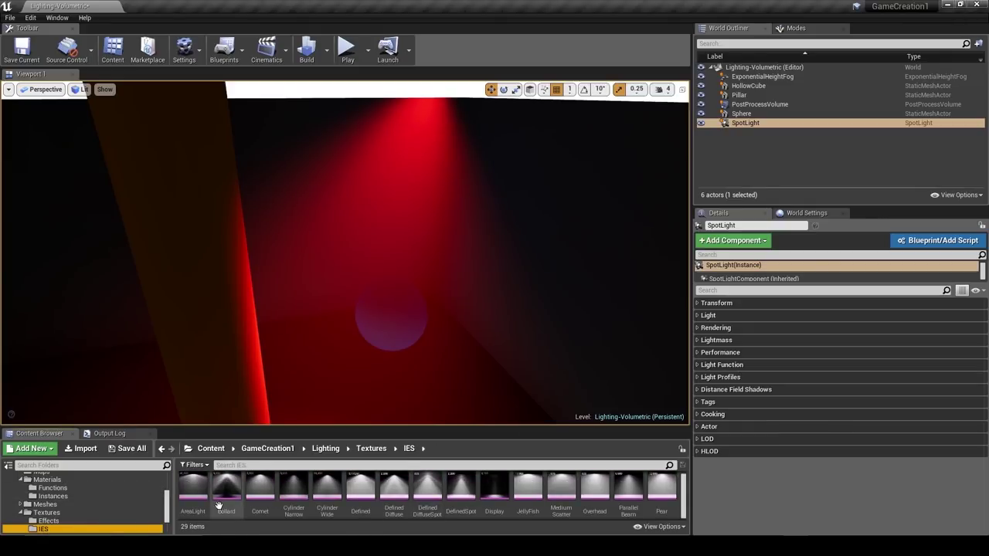
pyautogui.click(721, 377)
pyautogui.moveTo(193, 491); pyautogui.dragTo(816, 404)
pyautogui.moveTo(579, 370); pyautogui.dragTo(568, 391, button='right')
pyautogui.click(800, 429)
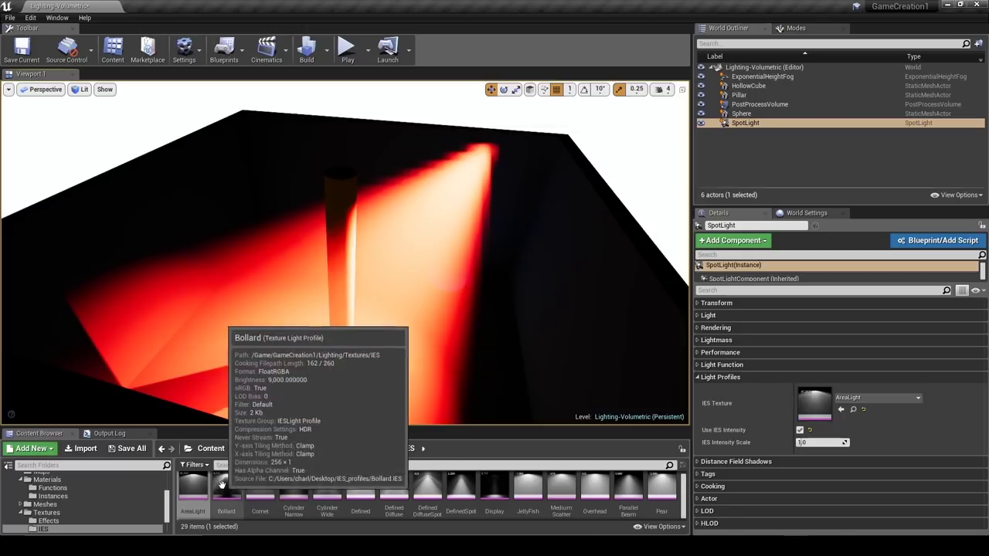
# Try the Bollard, Comet, Display, ParallelBeam and ThreeLobeVee IES textures on the spotlight in turn.
pyautogui.moveTo(226, 486); pyautogui.dragTo(815, 403)
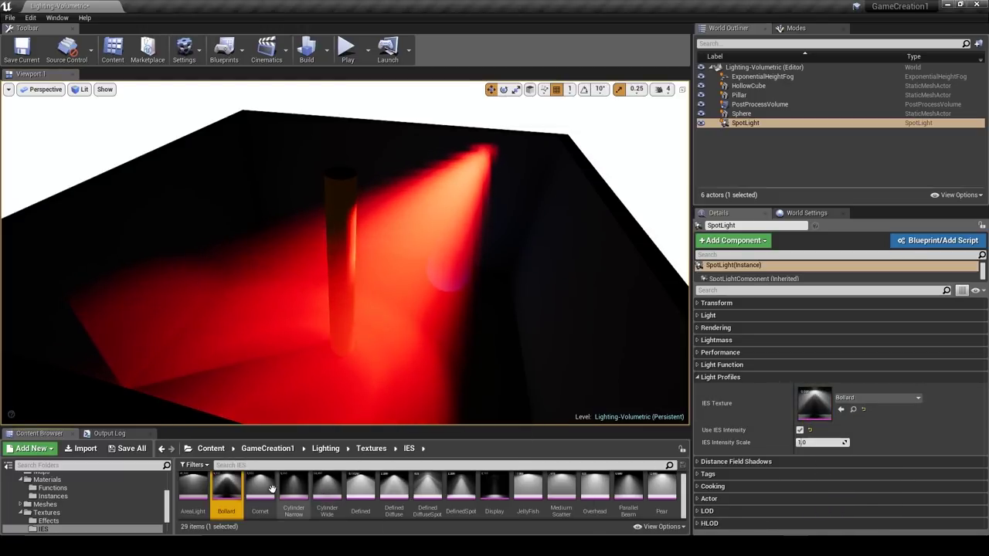
pyautogui.moveTo(272, 490); pyautogui.dragTo(816, 406)
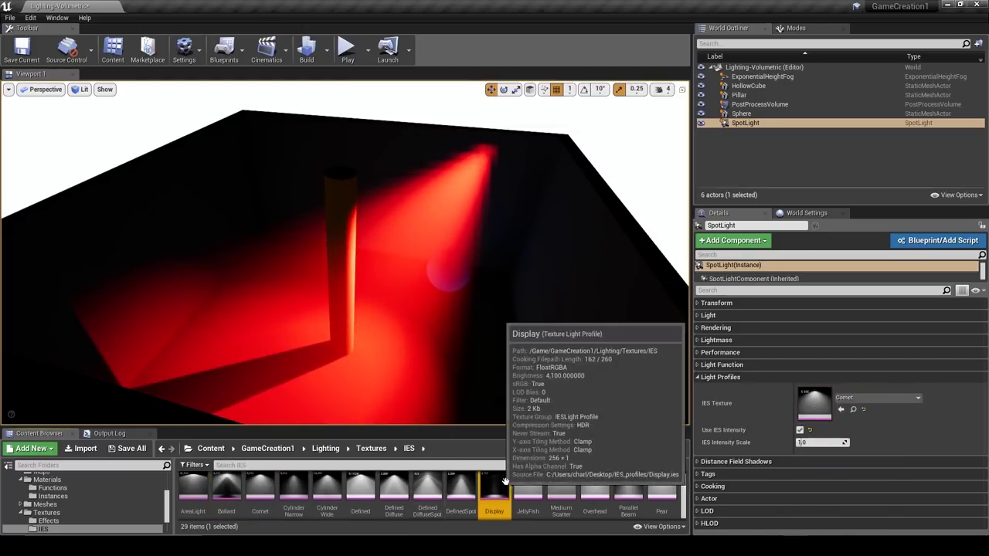
pyautogui.moveTo(504, 482); pyautogui.dragTo(815, 405)
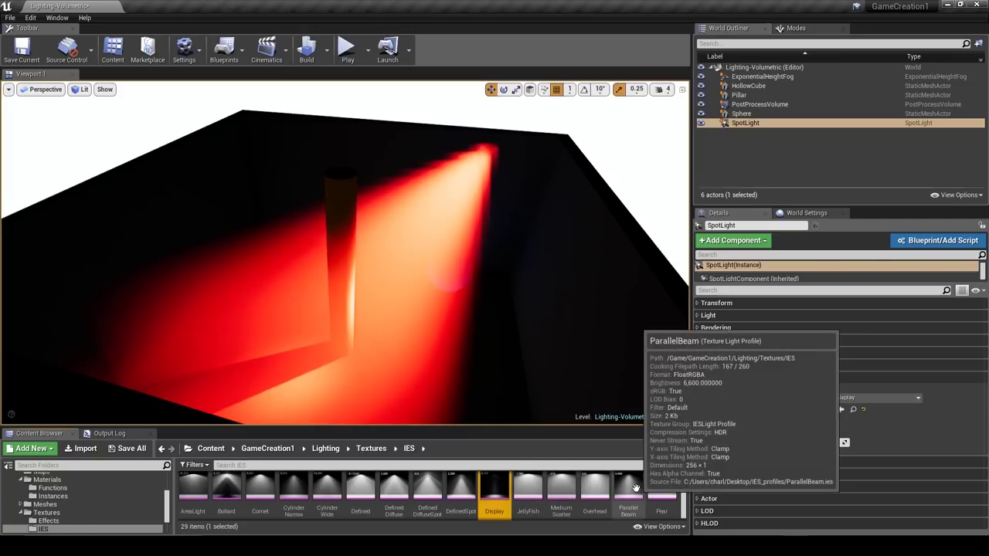
pyautogui.moveTo(632, 487); pyautogui.dragTo(815, 404)
pyautogui.scroll(-1, 685, 501)
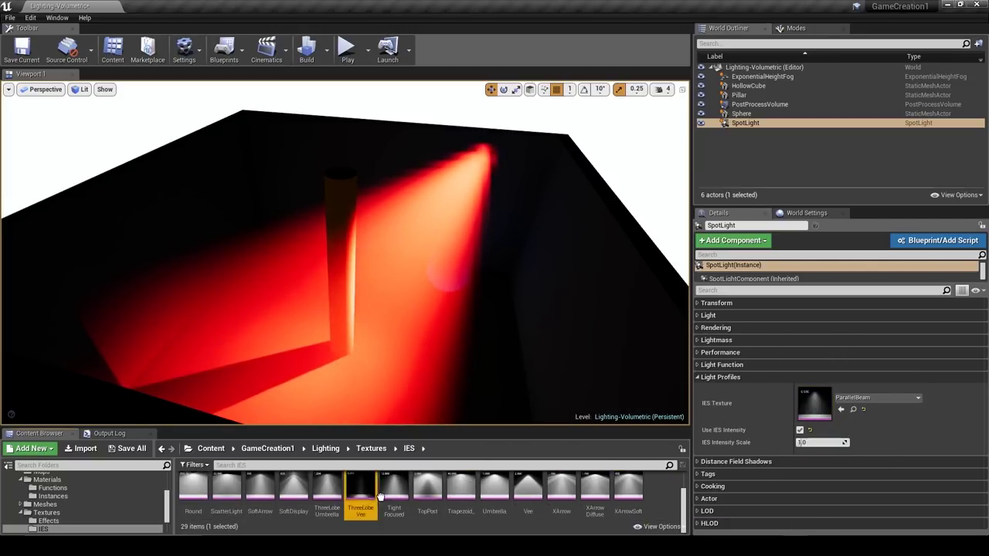
pyautogui.moveTo(379, 496); pyautogui.dragTo(815, 405)
# Apply the Bollard IES texture to the spotlight's light profile and check the beam beside the pillar.
pyautogui.scroll(1, 683, 506)
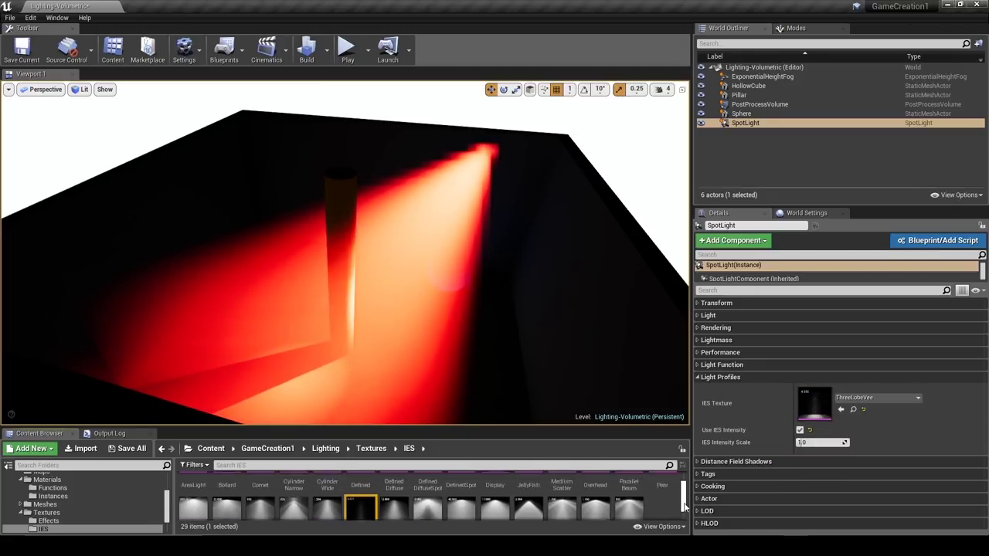
pyautogui.moveTo(228, 493); pyautogui.dragTo(815, 403)
pyautogui.moveTo(463, 294)
pyautogui.mouseDown(button='right')
pyautogui.moveTo(502, 282)
pyautogui.moveTo(506, 247)
pyautogui.moveTo(471, 247)
pyautogui.moveTo(449, 309)
pyautogui.moveTo(479, 293)
pyautogui.mouseUp(button='right')
# Try a less saturated light color for the spotlight.
pyautogui.click(732, 315)
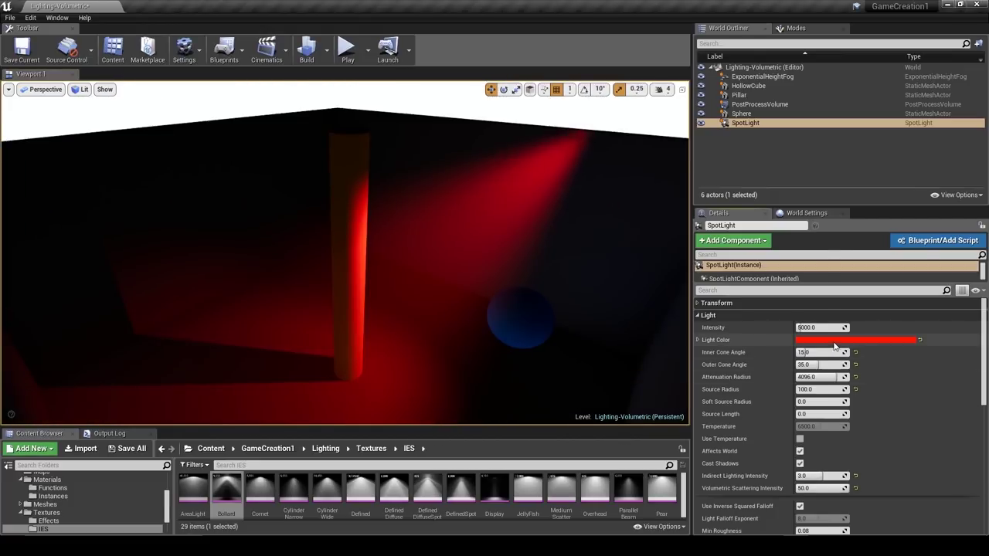
pyautogui.click(834, 340)
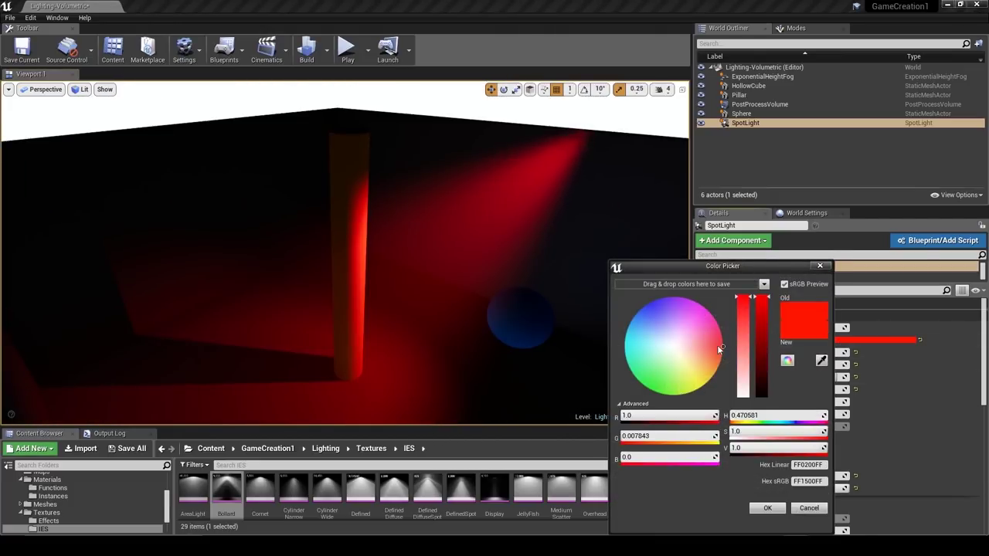
pyautogui.moveTo(717, 345)
pyautogui.mouseDown()
pyautogui.moveTo(680, 394)
pyautogui.moveTo(609, 337)
pyautogui.moveTo(698, 309)
pyautogui.moveTo(605, 353)
pyautogui.moveTo(696, 375)
pyautogui.moveTo(685, 348)
pyautogui.moveTo(705, 373)
pyautogui.moveTo(682, 328)
pyautogui.moveTo(715, 368)
pyautogui.moveTo(699, 340)
pyautogui.mouseUp()
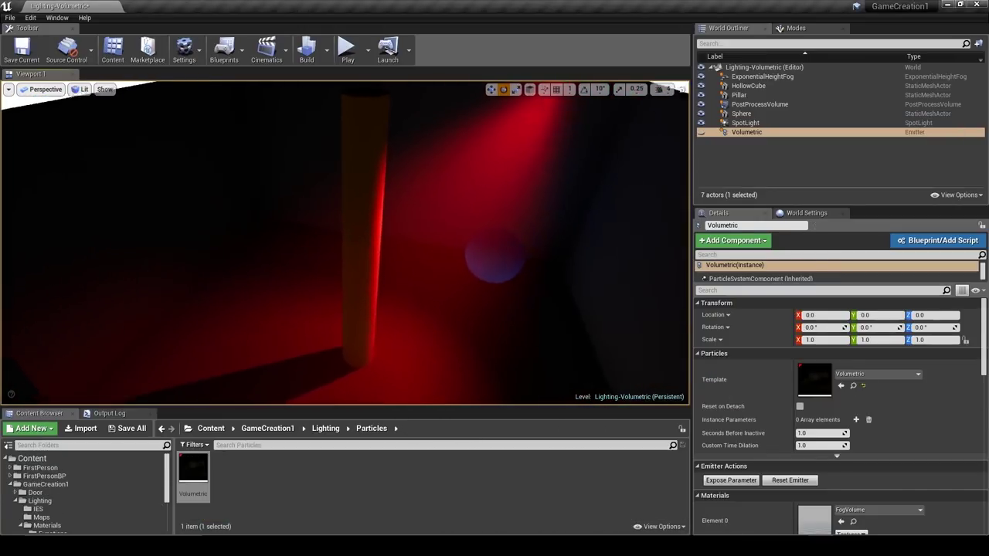
# Make the hidden Volumetric particle emitter visible and view its fog around the base of the pillar.
pyautogui.moveTo(344, 242); pyautogui.dragTo(356, 278, button='right')
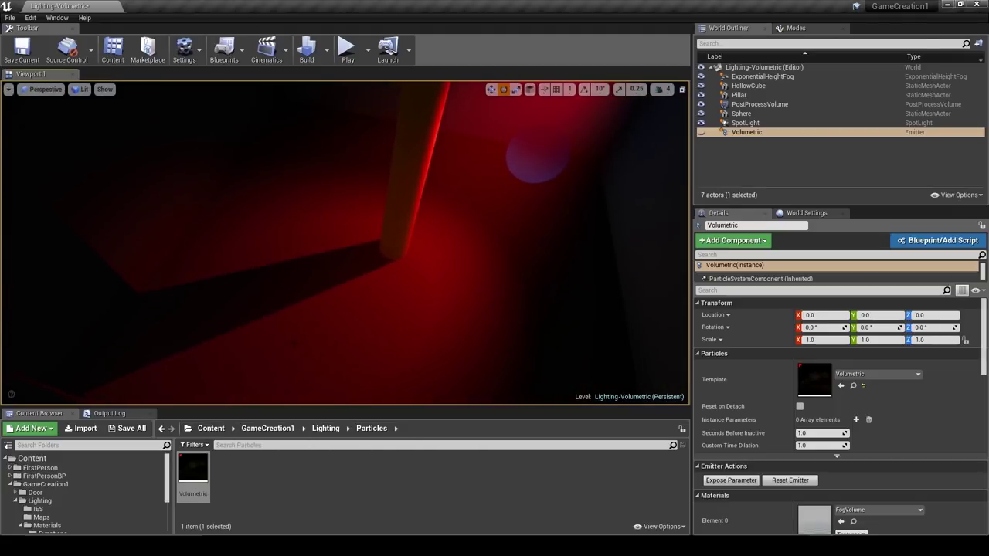
pyautogui.moveTo(345, 243); pyautogui.dragTo(373, 245, button='right')
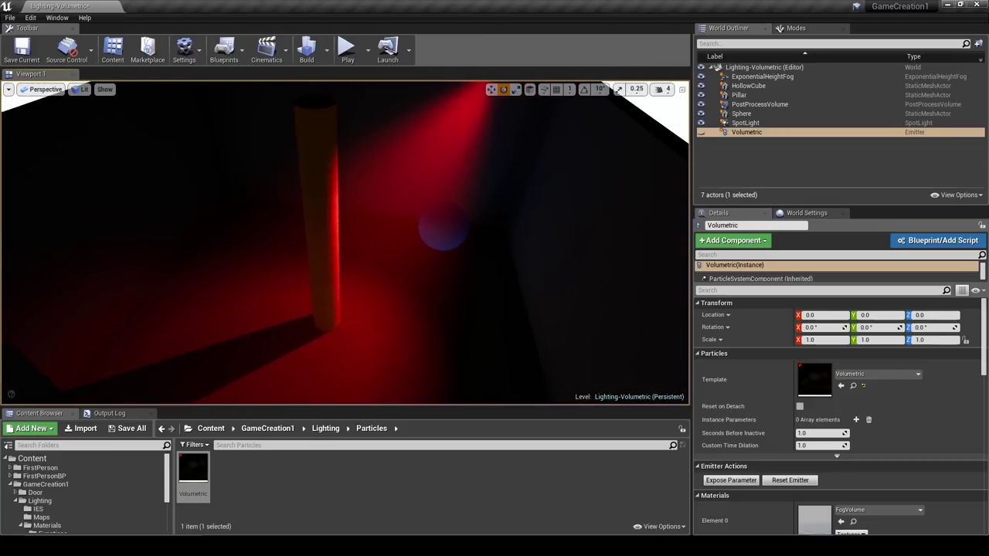
pyautogui.moveTo(199, 464)
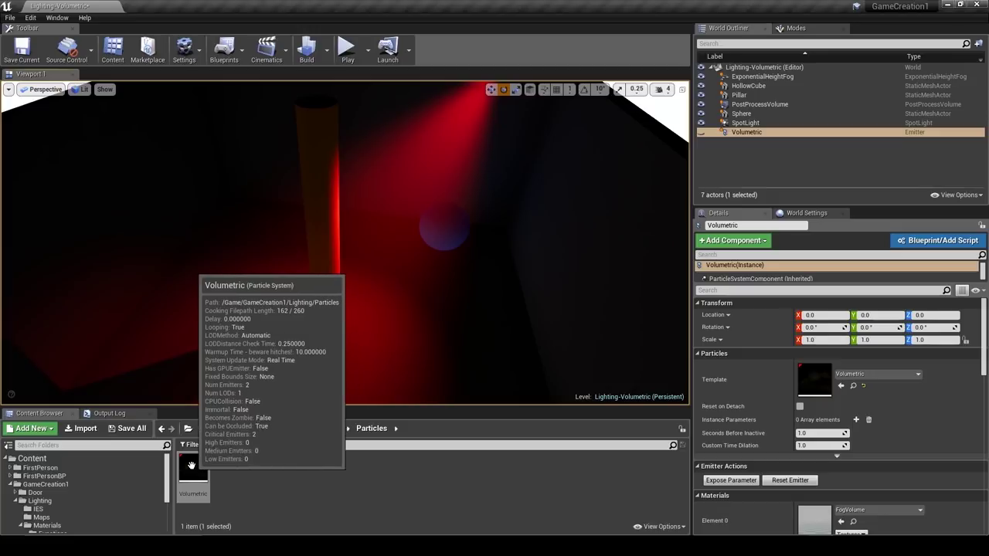
pyautogui.doubleClick(703, 133)
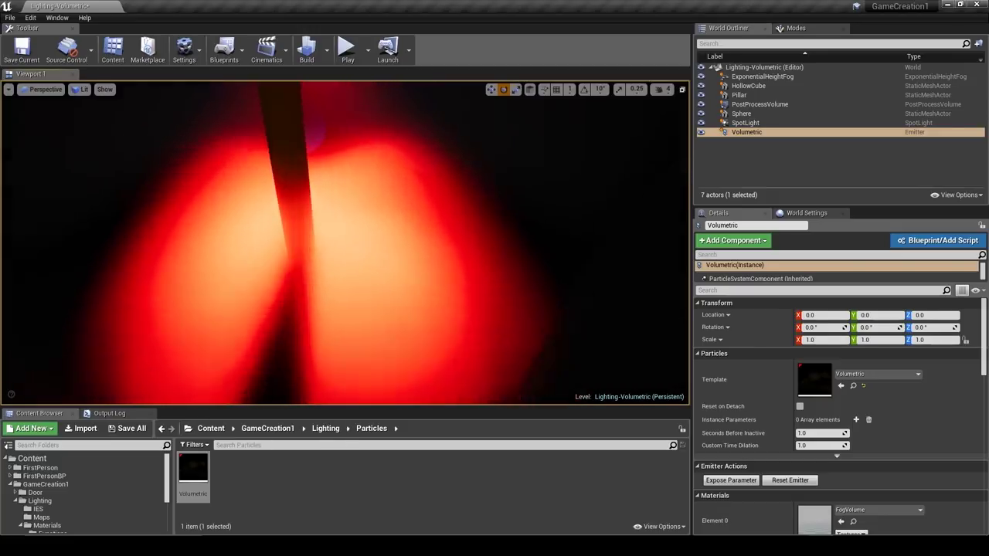
pyautogui.moveTo(345, 243); pyautogui.dragTo(325, 265, button='right')
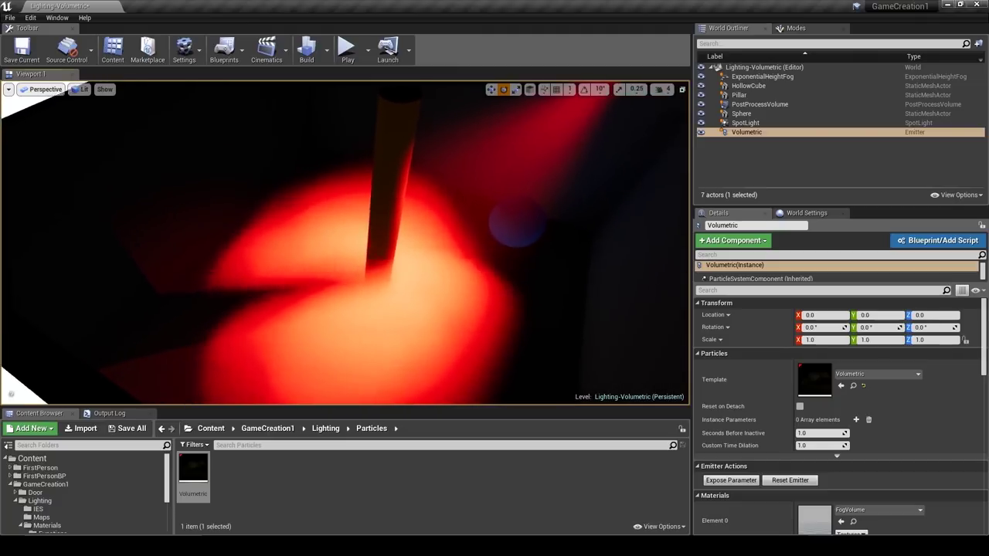
pyautogui.moveTo(305, 219); pyautogui.dragTo(392, 278, button='right')
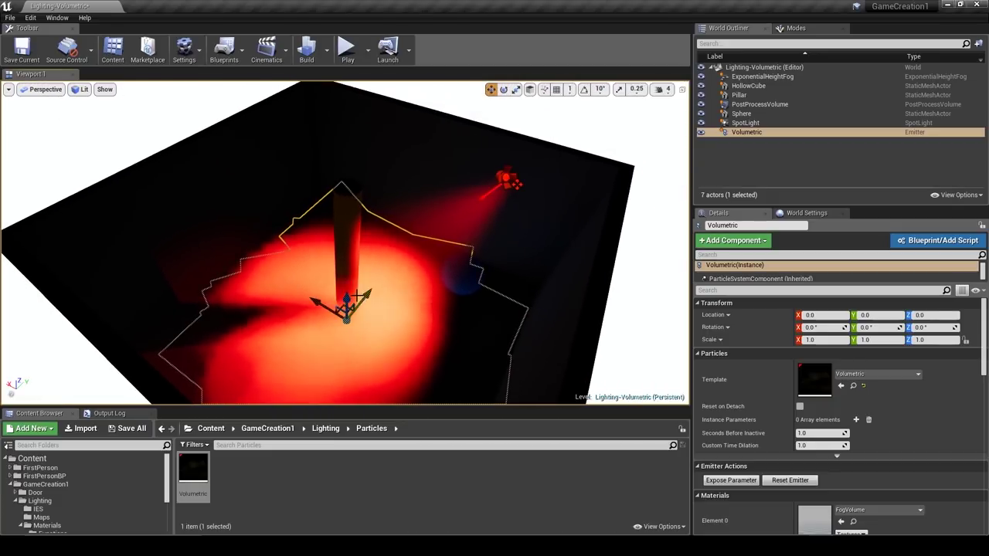
# Move the Volumetric emitter to about X 151.5, Y -103.5, Z 119.9 beside the pillar.
pyautogui.moveTo(348, 219); pyautogui.dragTo(346, 286)
pyautogui.moveTo(308, 222); pyautogui.dragTo(304, 253)
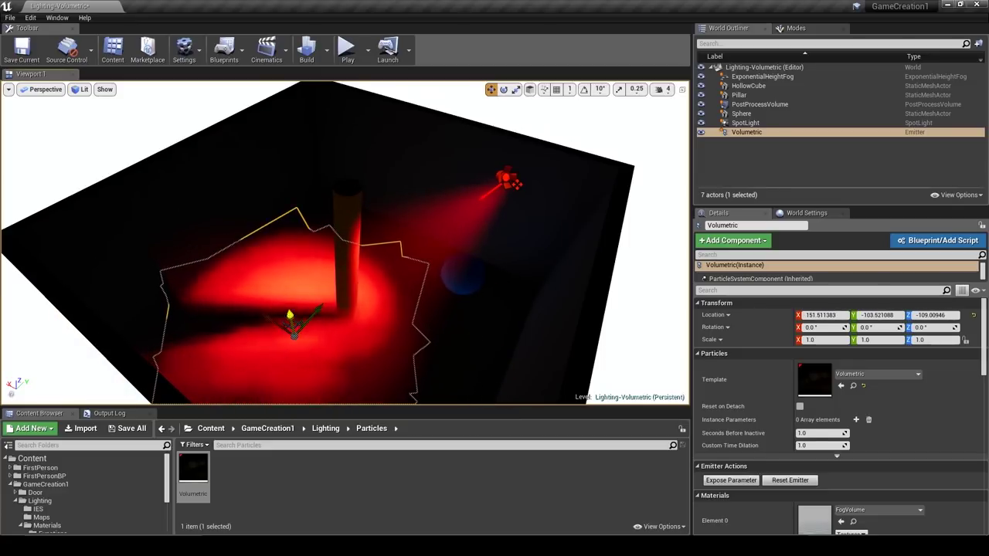
pyautogui.moveTo(270, 285); pyautogui.dragTo(268, 245)
# Examine the volumetric fog and spotlight beam around the pillar and sphere from different angles and distances.
pyautogui.moveTo(268, 246); pyautogui.dragTo(336, 244, button='right')
pyautogui.press('w')
pyautogui.press('s')
pyautogui.press('w')
pyautogui.press('w')
pyautogui.press('w')
pyautogui.press('s')
pyautogui.press('a')
pyautogui.press('d')
pyautogui.press('a')
pyautogui.press('d')
pyautogui.keyDown('alt'); pyautogui.moveTo(239, 255); pyautogui.dragTo(177, 270); pyautogui.keyUp('alt')
pyautogui.moveTo(336, 247)
pyautogui.mouseDown(button='right')
pyautogui.moveTo(379, 244)
pyautogui.moveTo(325, 258)
pyautogui.moveTo(309, 252)
pyautogui.moveTo(332, 282)
pyautogui.moveTo(344, 240)
pyautogui.moveTo(338, 247)
pyautogui.mouseUp(button='right')
pyautogui.press('a')
pyautogui.press('d')
pyautogui.keyDown('alt'); pyautogui.moveTo(182, 269); pyautogui.dragTo(268, 265); pyautogui.keyUp('alt')
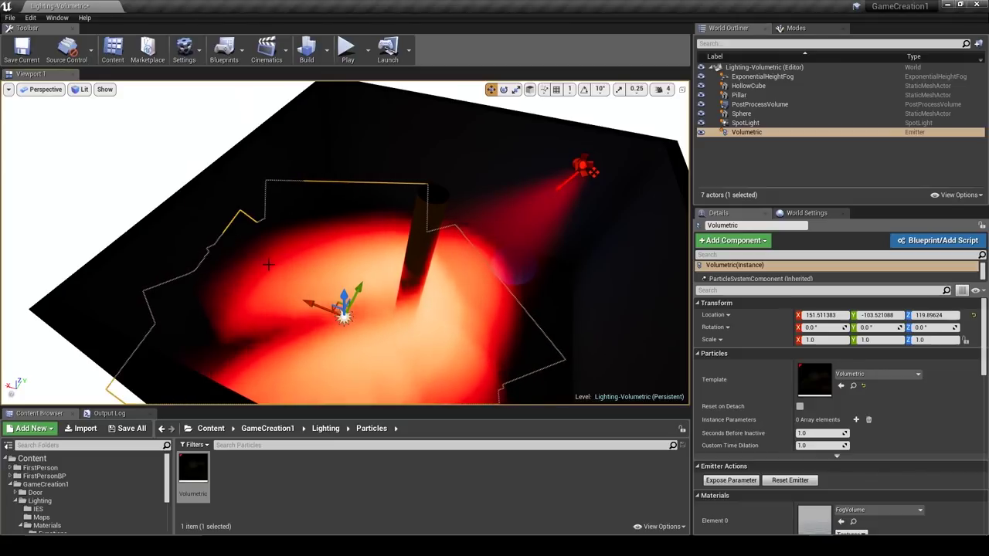
pyautogui.moveTo(345, 242); pyautogui.dragTo(668, 271, button='right')
pyautogui.keyDown('alt'); pyautogui.moveTo(642, 262); pyautogui.dragTo(687, 244); pyautogui.keyUp('alt')
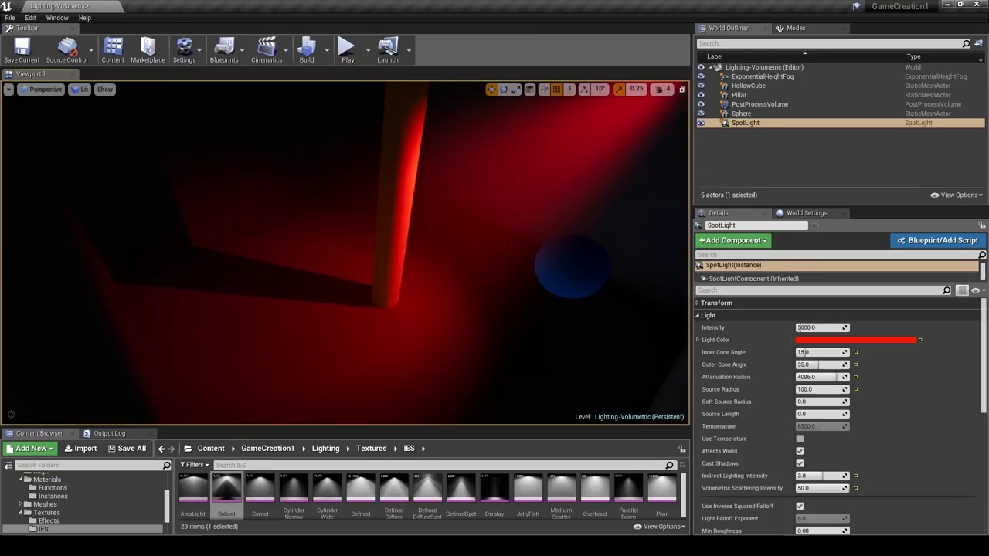
pyautogui.moveTo(345, 253); pyautogui.dragTo(440, 247, button='right')
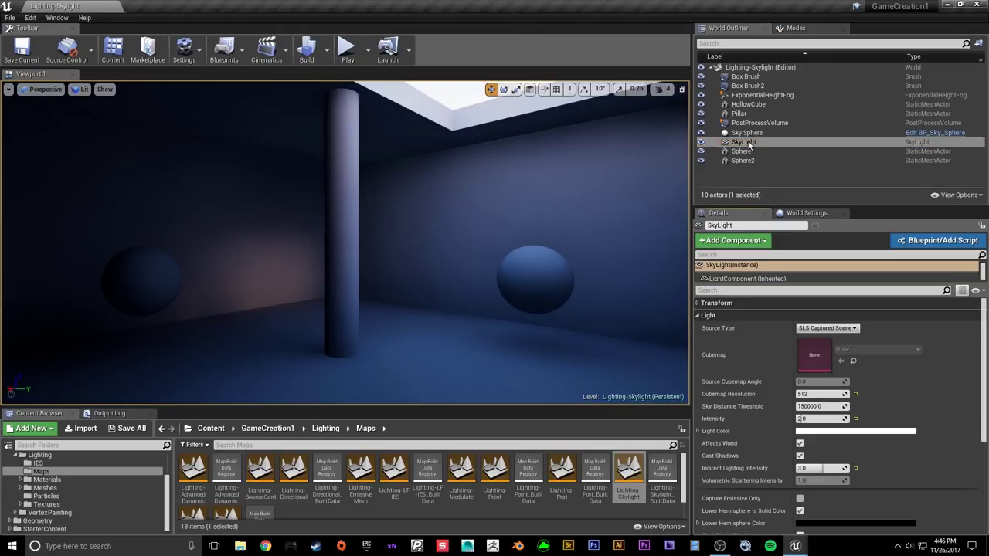
# Review the SkyLight's Source Type options and inspect how the sky lighting falls across the room, pillar and spheres.
pyautogui.click(767, 303)
pyautogui.click(756, 303)
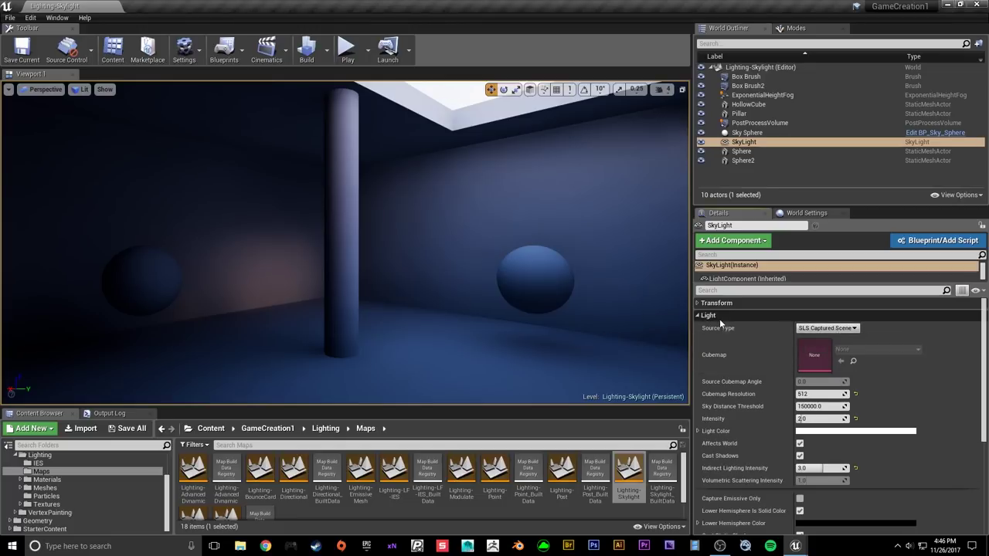
pyautogui.click(844, 330)
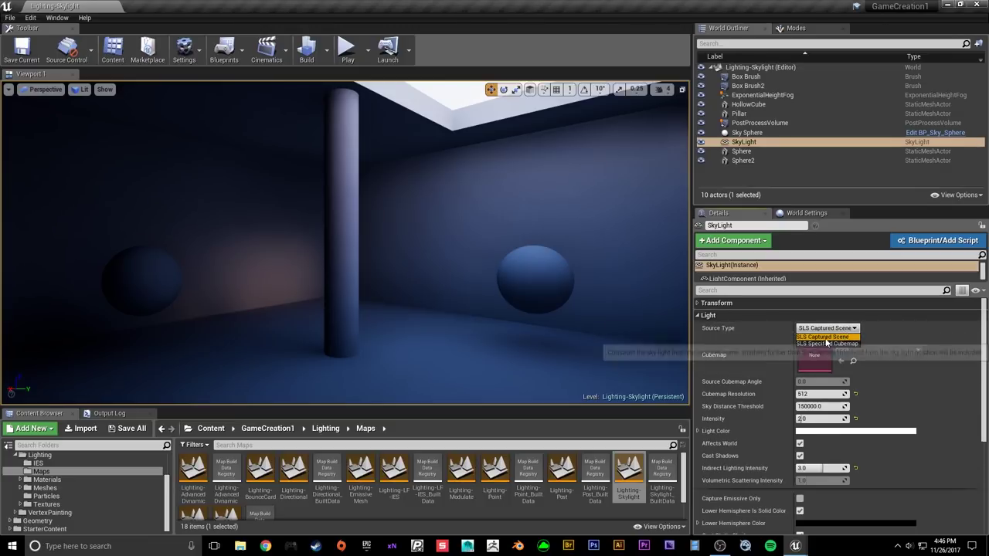
pyautogui.press('w')
pyautogui.moveTo(575, 297)
pyautogui.mouseDown(button='right')
pyautogui.moveTo(578, 166)
pyautogui.moveTo(680, 120)
pyautogui.moveTo(560, 97)
pyautogui.moveTo(606, 106)
pyautogui.moveTo(591, 317)
pyautogui.mouseUp(button='right')
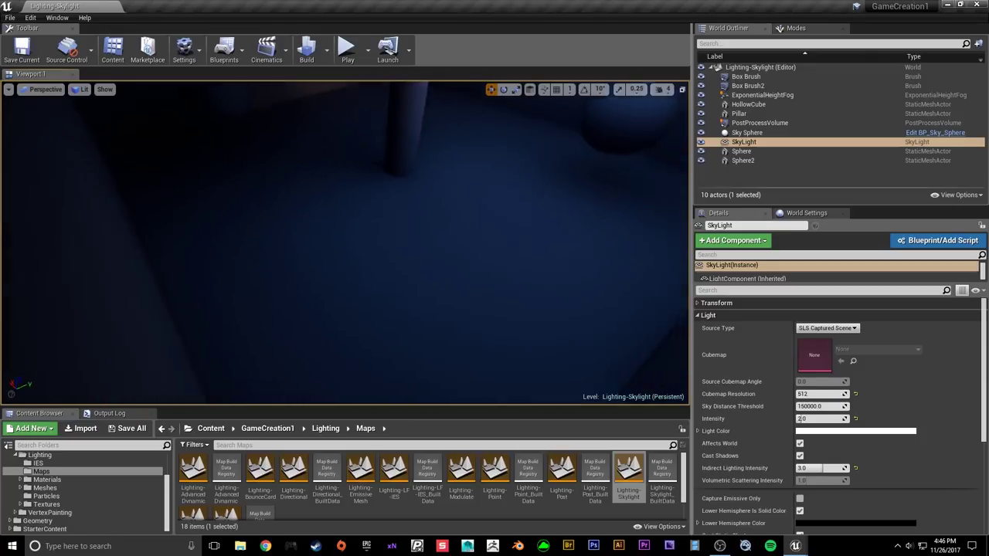
pyautogui.moveTo(345, 243); pyautogui.dragTo(301, 238, button='right')
pyautogui.moveTo(564, 299); pyautogui.dragTo(556, 289, button='right')
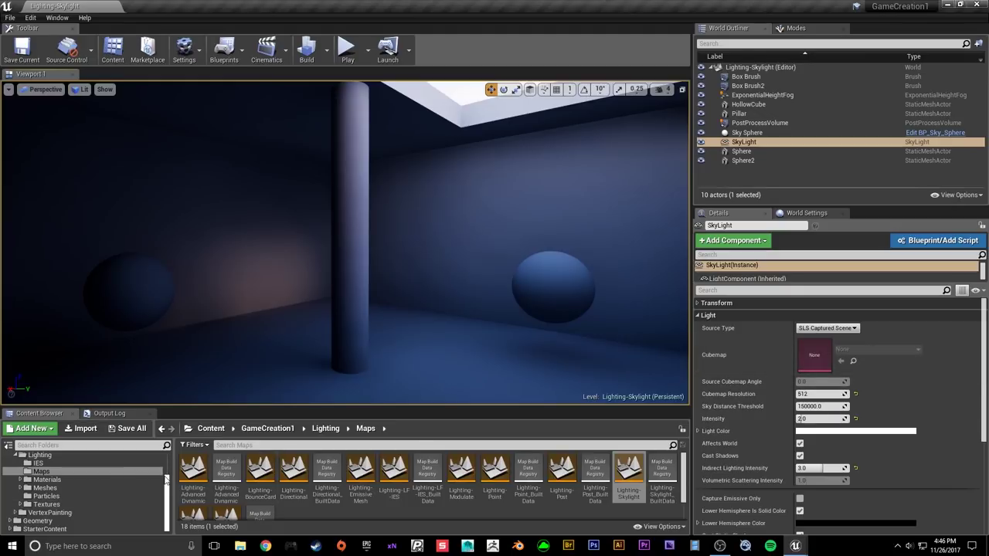
# Show only the Texture Cube assets across the project's entire Content folder.
pyautogui.scroll(3, 67, 467)
pyautogui.click(53, 461)
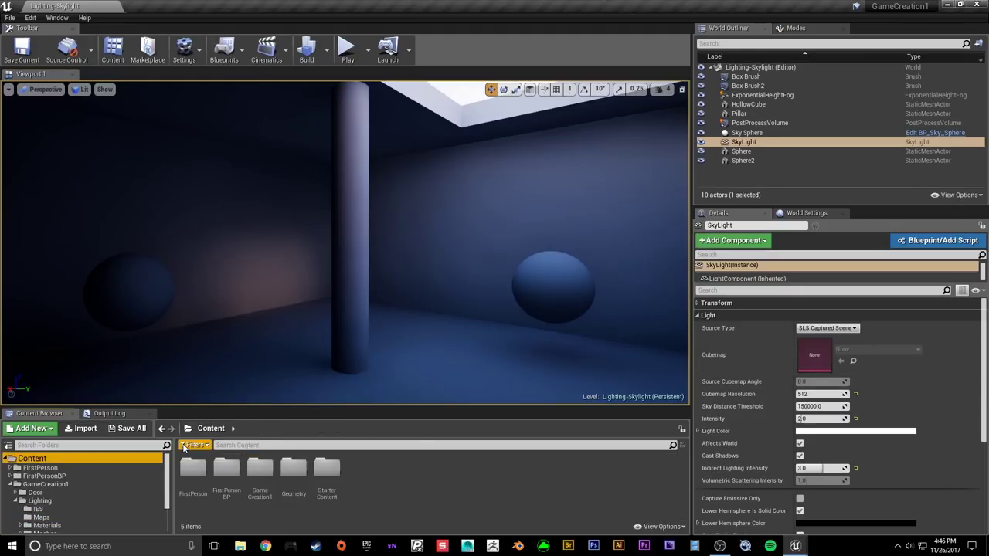
pyautogui.click(195, 445)
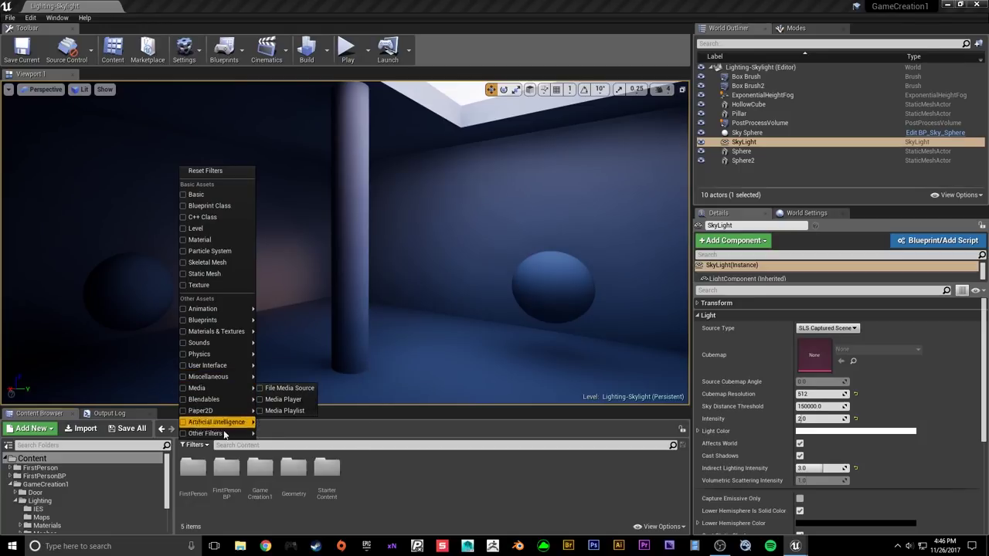
pyautogui.moveTo(238, 340)
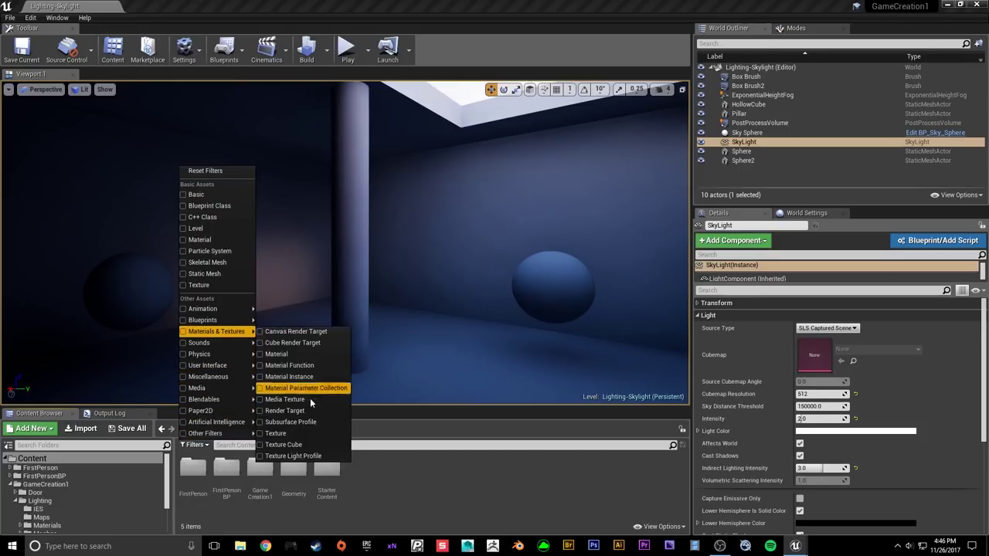
pyautogui.click(309, 442)
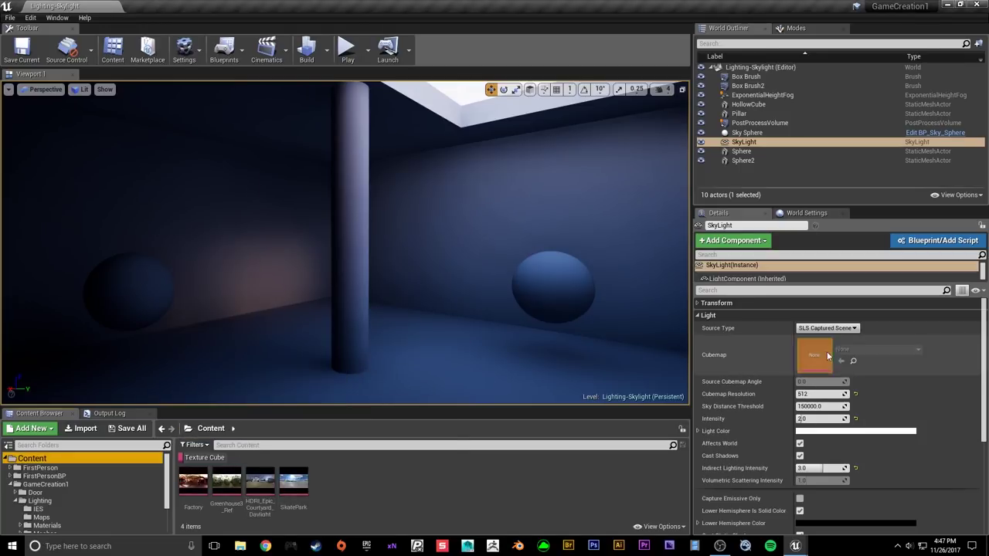
# Set the SkyLight's Source Type to SLS Specified Cubemap and assign the Factory texture as its cubemap.
pyautogui.click(827, 329)
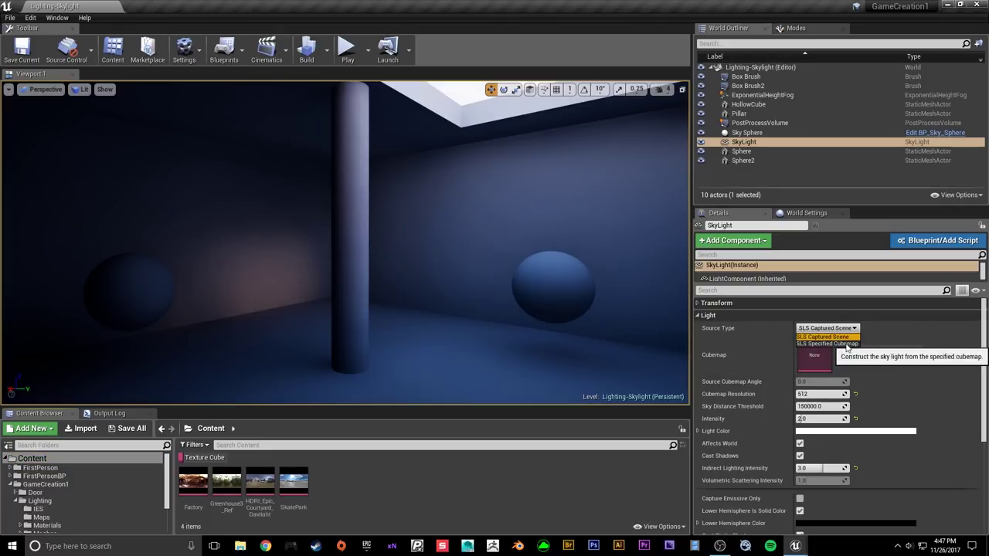
pyautogui.click(826, 344)
pyautogui.moveTo(193, 483); pyautogui.dragTo(815, 358)
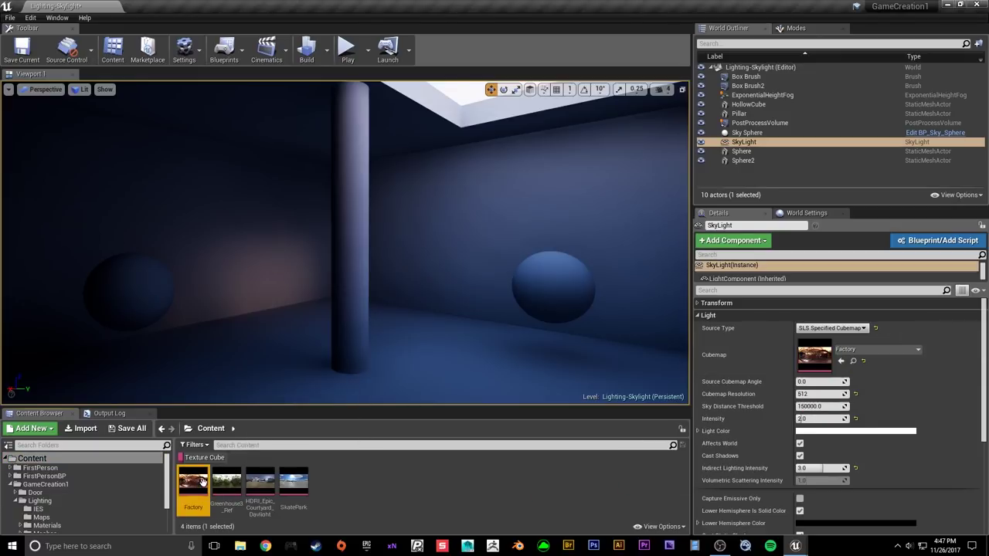
# Examine the Factory cubemap image in a texture window narrowed to clear the viewport, and close it.
pyautogui.moveTo(766, 267); pyautogui.dragTo(807, 197)
pyautogui.click(864, 244)
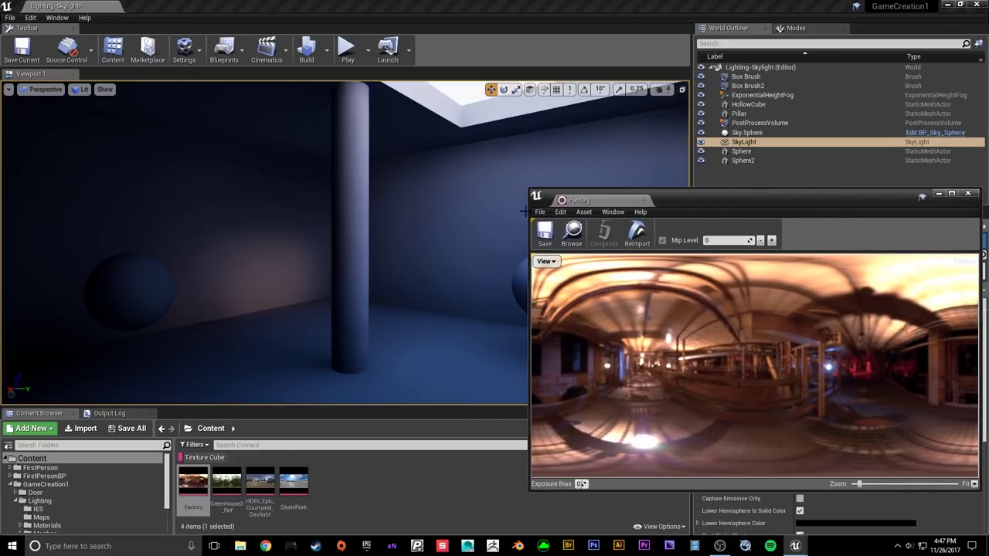
pyautogui.moveTo(525, 212); pyautogui.dragTo(704, 190)
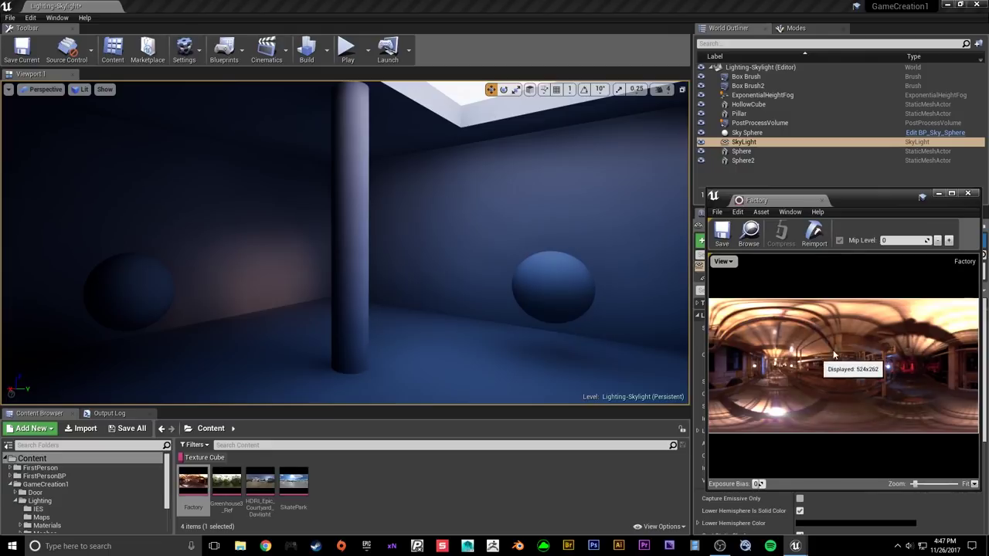
pyautogui.click(970, 194)
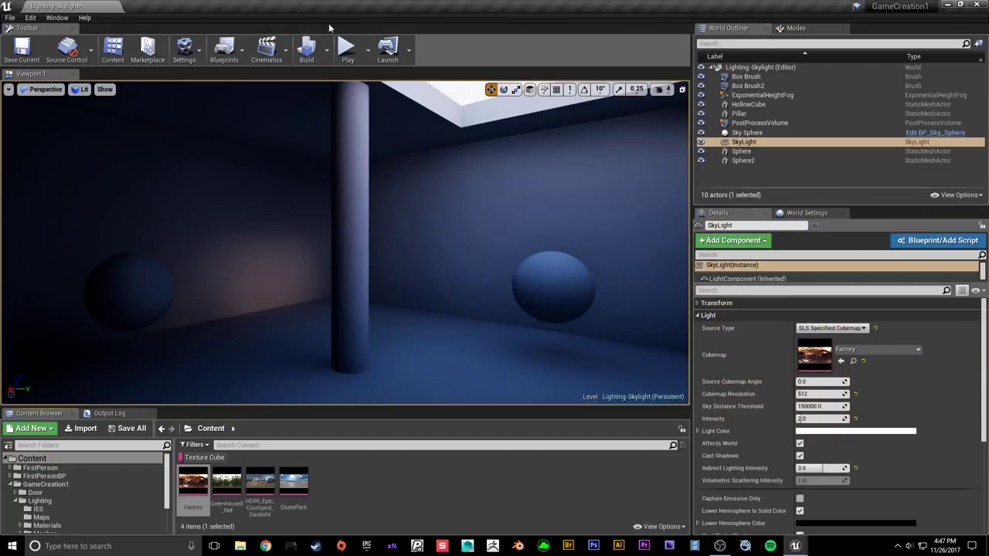
# Build the lighting with the Factory cubemap and inspect how it lights the room, pillar and spheres.
pyautogui.click(306, 52)
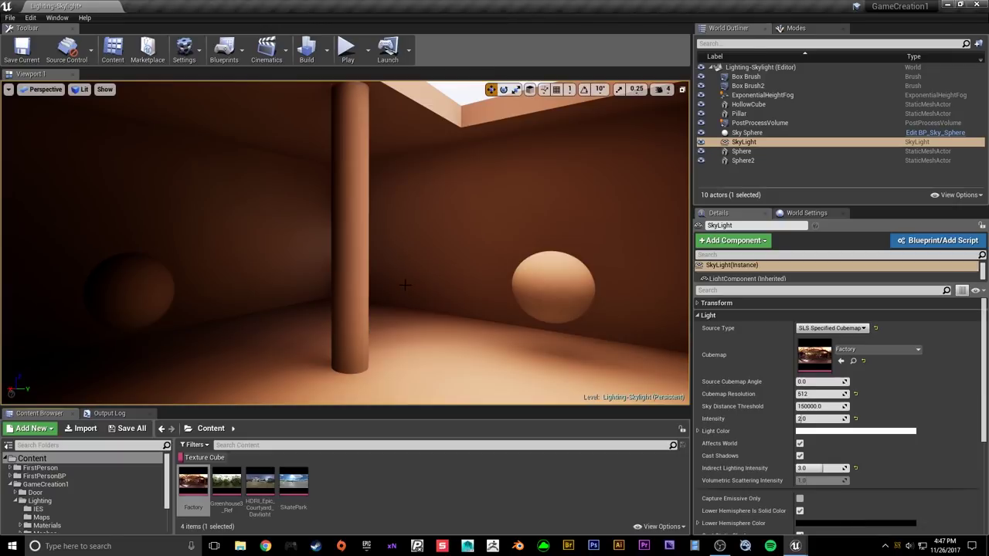
pyautogui.moveTo(404, 285); pyautogui.dragTo(277, 264, button='right')
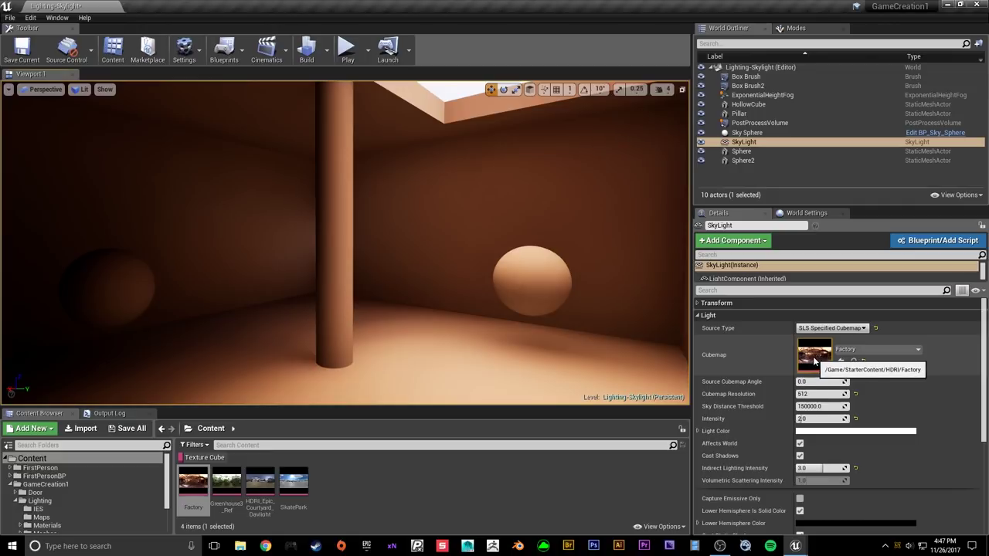
pyautogui.moveTo(457, 312)
pyautogui.mouseDown(button='right')
pyautogui.moveTo(525, 255)
pyautogui.moveTo(448, 250)
pyautogui.moveTo(413, 298)
pyautogui.moveTo(434, 311)
pyautogui.moveTo(456, 286)
pyautogui.moveTo(464, 306)
pyautogui.moveTo(462, 270)
pyautogui.moveTo(494, 224)
pyautogui.moveTo(449, 251)
pyautogui.moveTo(456, 321)
pyautogui.moveTo(433, 309)
pyautogui.moveTo(442, 315)
pyautogui.moveTo(455, 228)
pyautogui.moveTo(456, 301)
pyautogui.moveTo(464, 294)
pyautogui.moveTo(462, 313)
pyautogui.moveTo(454, 285)
pyautogui.moveTo(473, 311)
pyautogui.mouseUp(button='right')
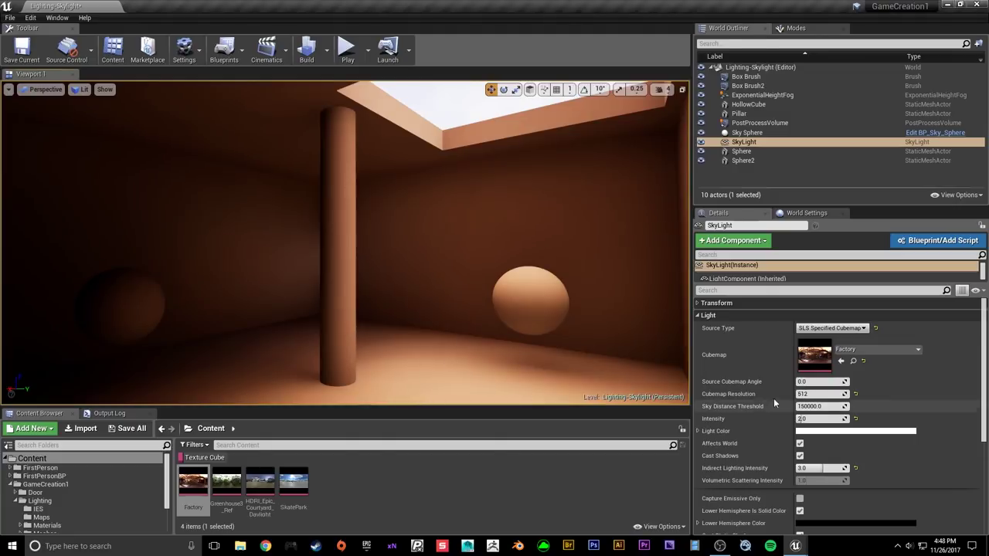
# Assign the Greenhouse3_Ref texture as the SkyLight's cubemap and preview its image.
pyautogui.moveTo(226, 483); pyautogui.dragTo(813, 358)
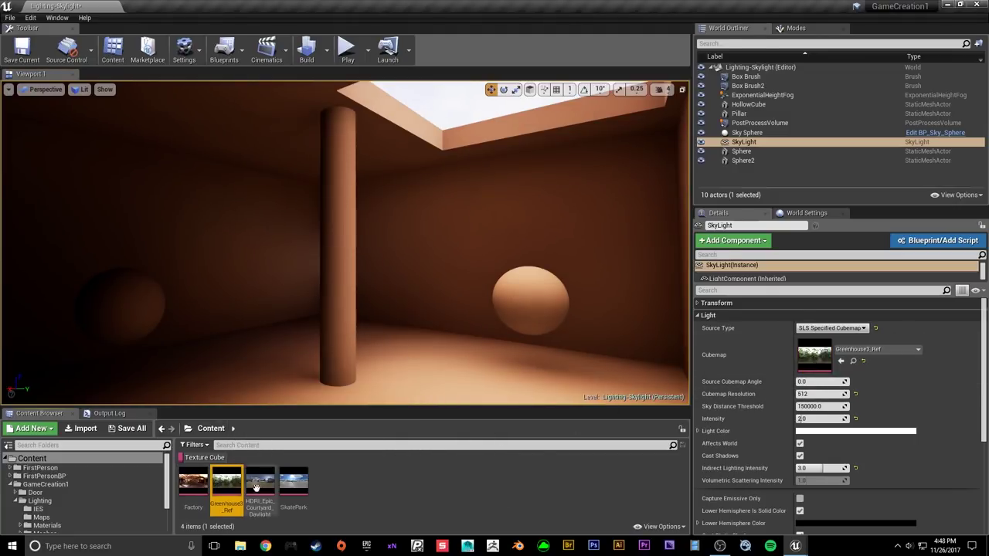
pyautogui.doubleClick(226, 482)
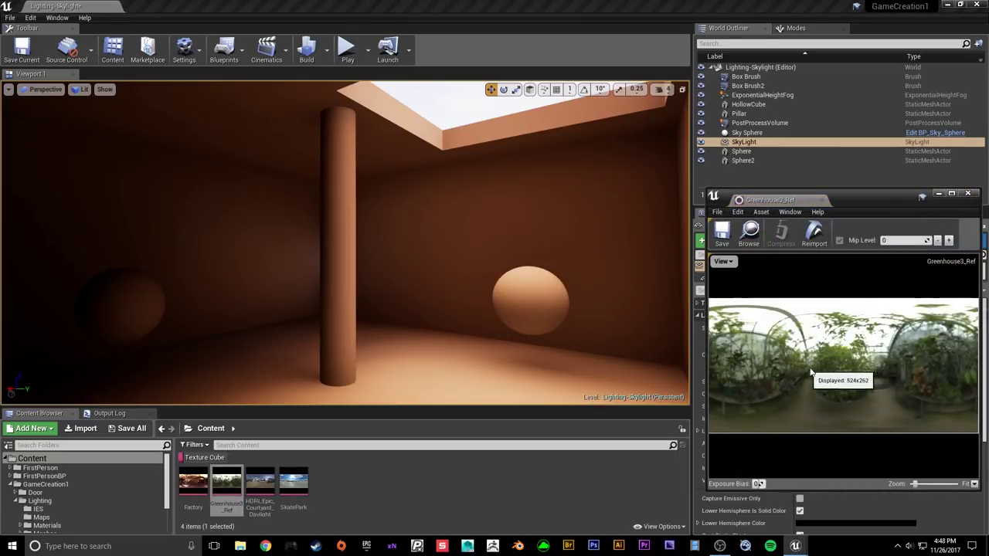
pyautogui.click(967, 194)
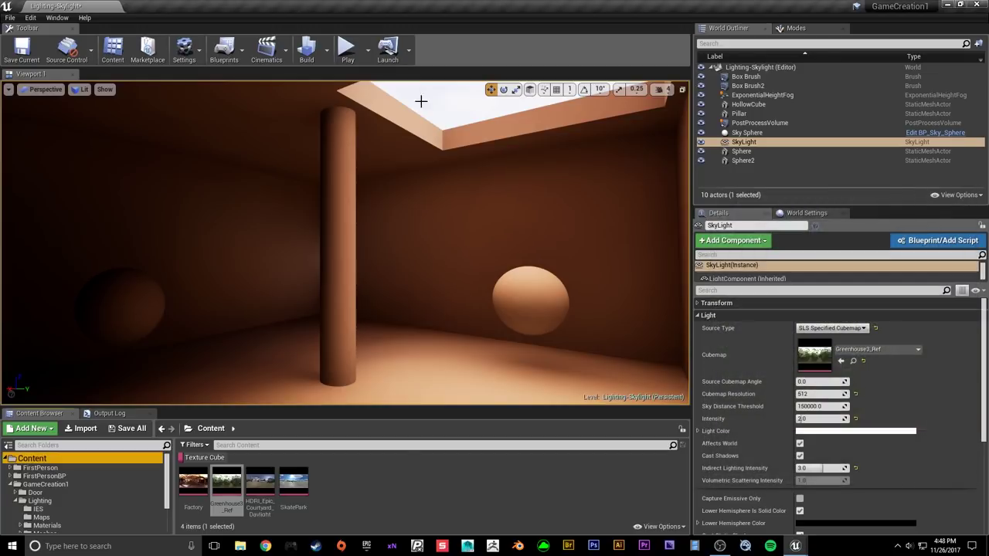
# Rebuild the lighting with the Greenhouse3_Ref cubemap and inspect the light on the floor, walls and spheres.
pyautogui.click(307, 47)
pyautogui.moveTo(379, 304); pyautogui.dragTo(484, 302, button='right')
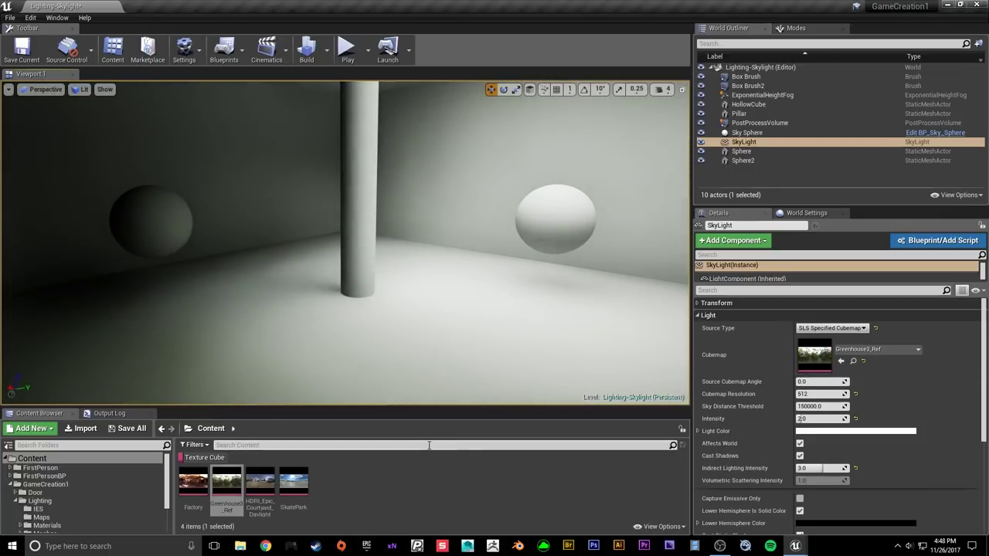
pyautogui.click(346, 506)
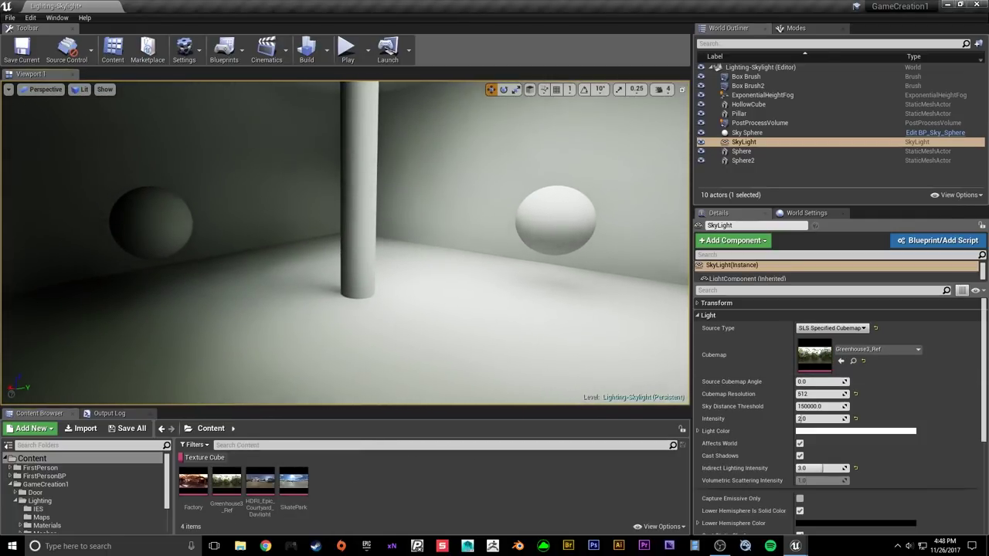
# Relight the room with HDRI_Epic_Courtyard_Daylight as the SkyLight's cubemap and preview that texture's image.
pyautogui.moveTo(259, 482); pyautogui.dragTo(827, 355)
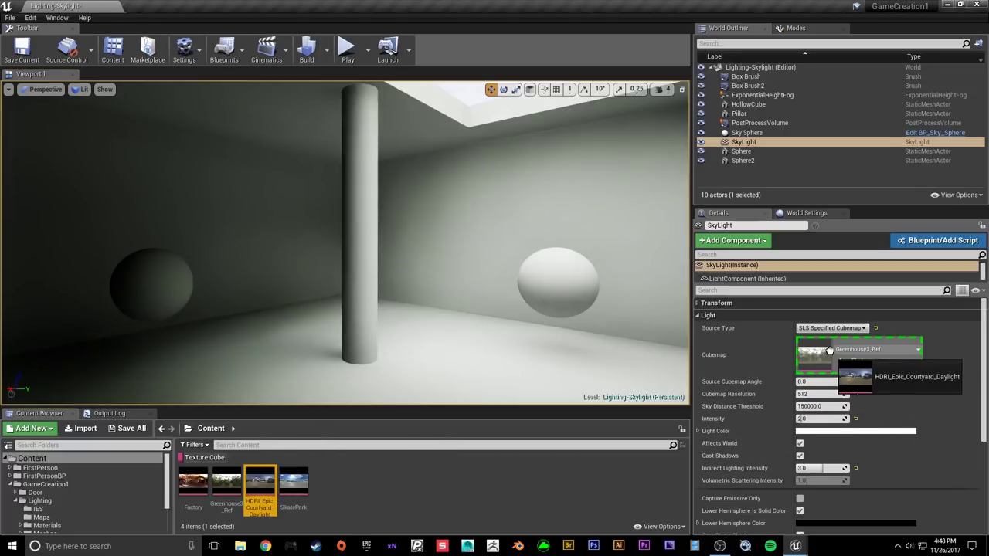
pyautogui.click(312, 59)
pyautogui.doubleClick(261, 483)
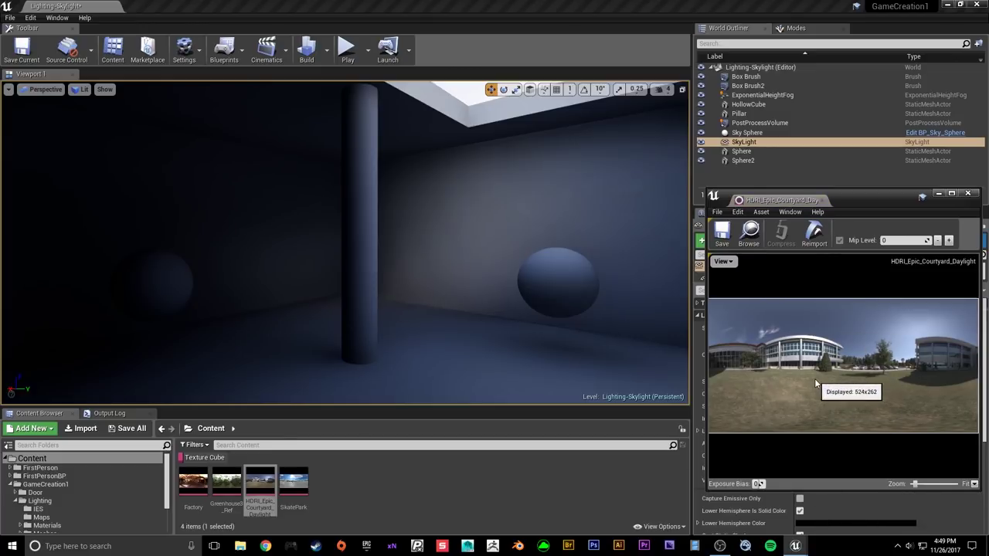
pyautogui.click(968, 194)
# Assign SkatePark as the SkyLight's cubemap, rebuild the lighting and inspect the room from floor to ceiling opening.
pyautogui.moveTo(294, 485); pyautogui.dragTo(825, 362)
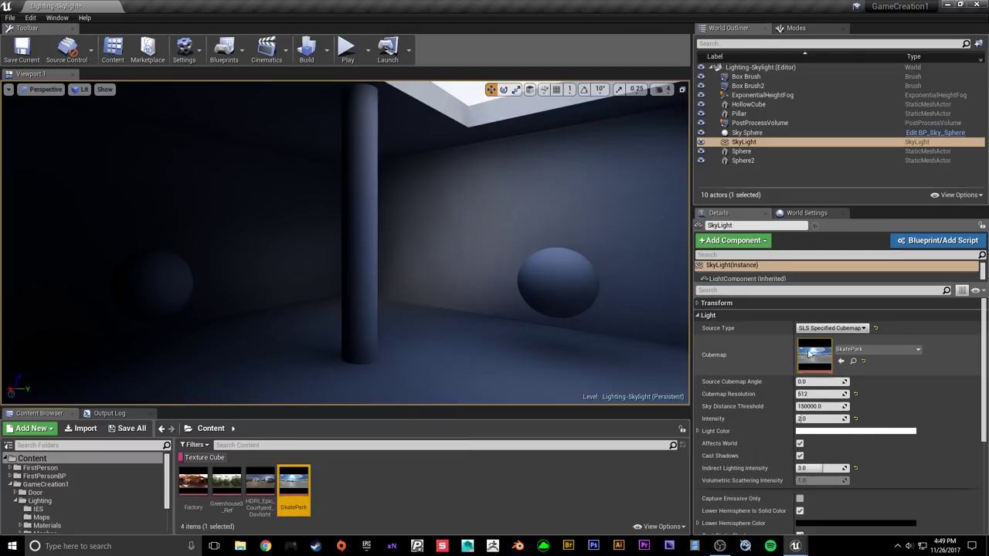
pyautogui.click(307, 51)
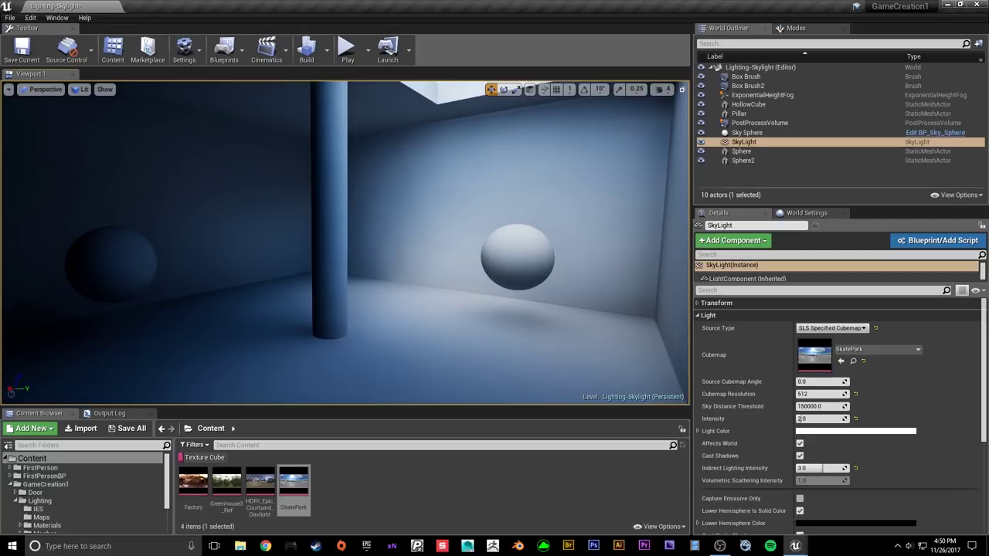
pyautogui.moveTo(249, 344); pyautogui.dragTo(241, 290, button='right')
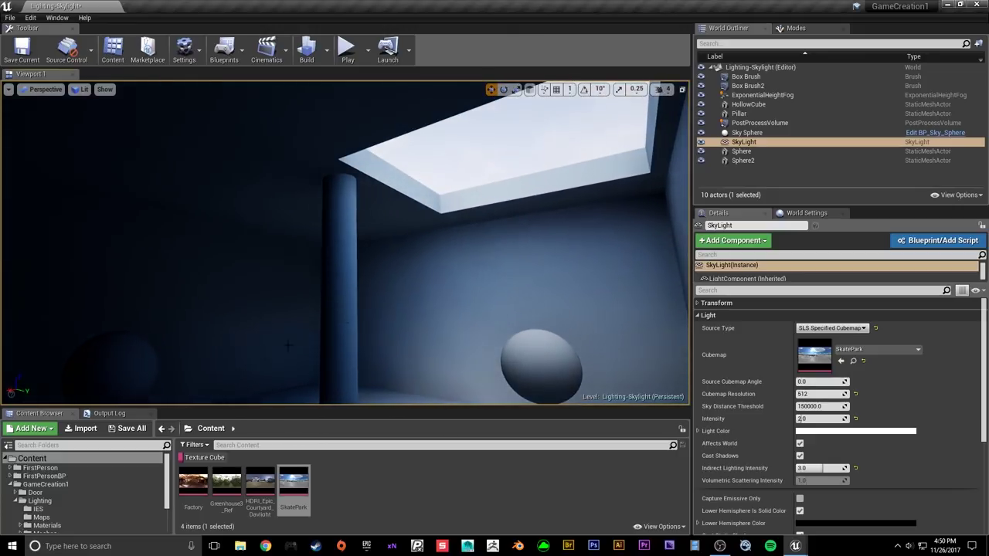
pyautogui.moveTo(366, 316); pyautogui.dragTo(354, 362, button='right')
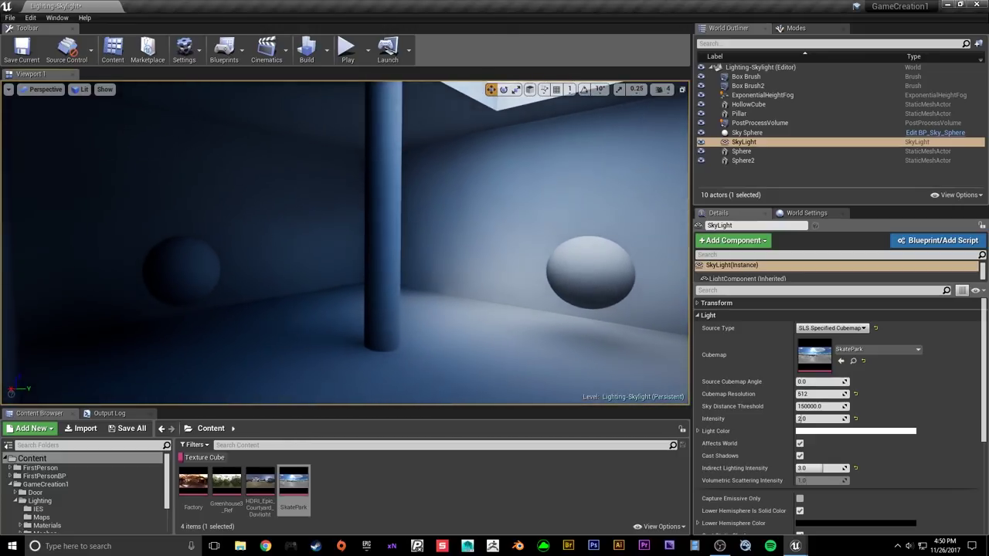
pyautogui.moveTo(288, 359); pyautogui.dragTo(288, 348, button='right')
# Review the SkyLight's Source Type options, Source Cubemap Angle and remaining Light settings while examining how the skylight falls across the room.
pyautogui.click(815, 329)
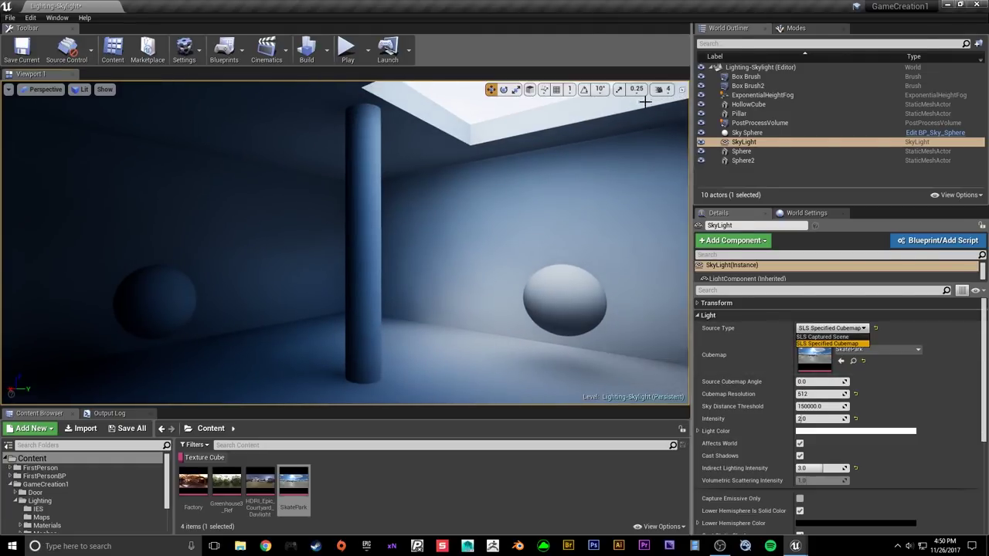
pyautogui.moveTo(413, 322)
pyautogui.mouseDown(button='right')
pyautogui.moveTo(424, 328)
pyautogui.moveTo(419, 322)
pyautogui.mouseUp(button='right')
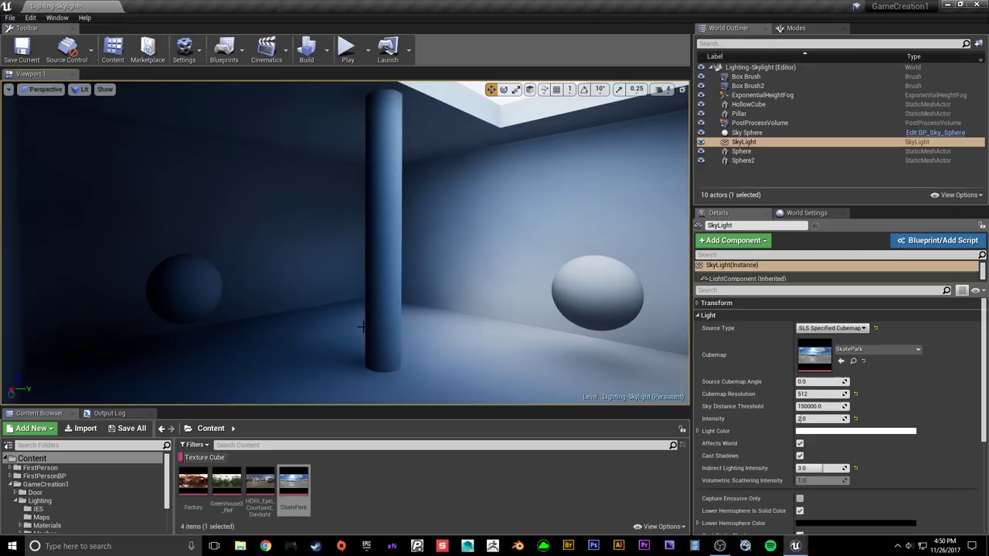
pyautogui.moveTo(528, 318); pyautogui.dragTo(527, 353, button='right')
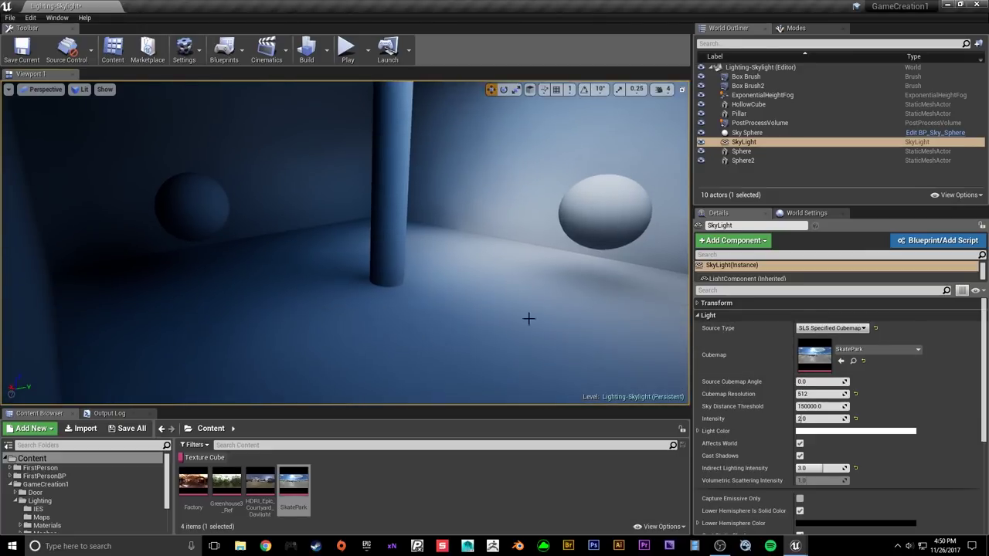
pyautogui.scroll(-2, 816, 359)
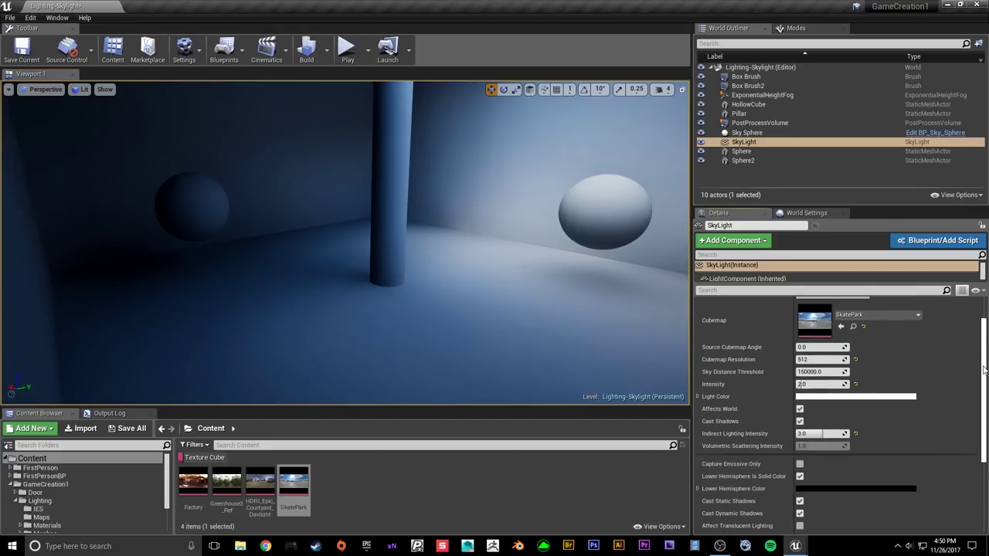
pyautogui.scroll(2, 816, 359)
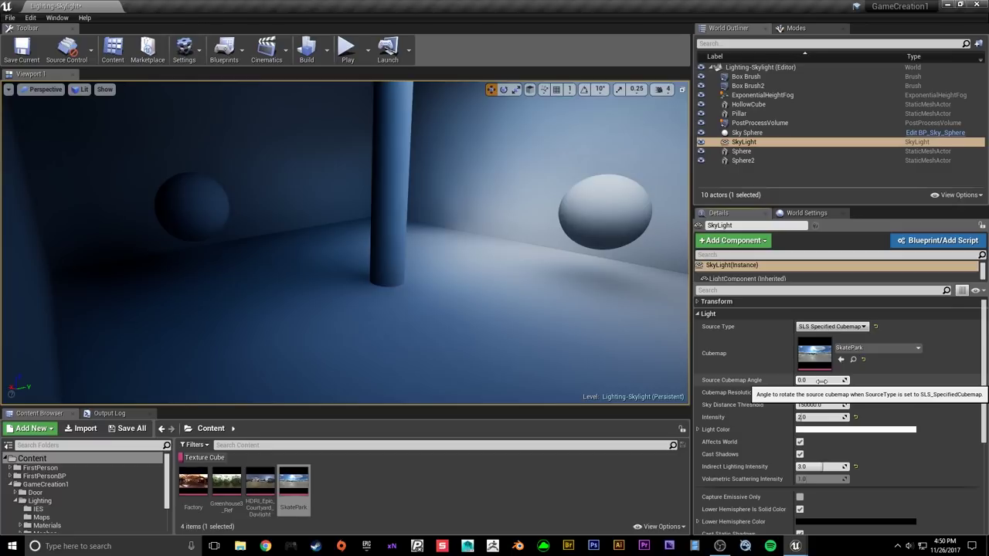
pyautogui.moveTo(572, 302); pyautogui.dragTo(570, 268, button='right')
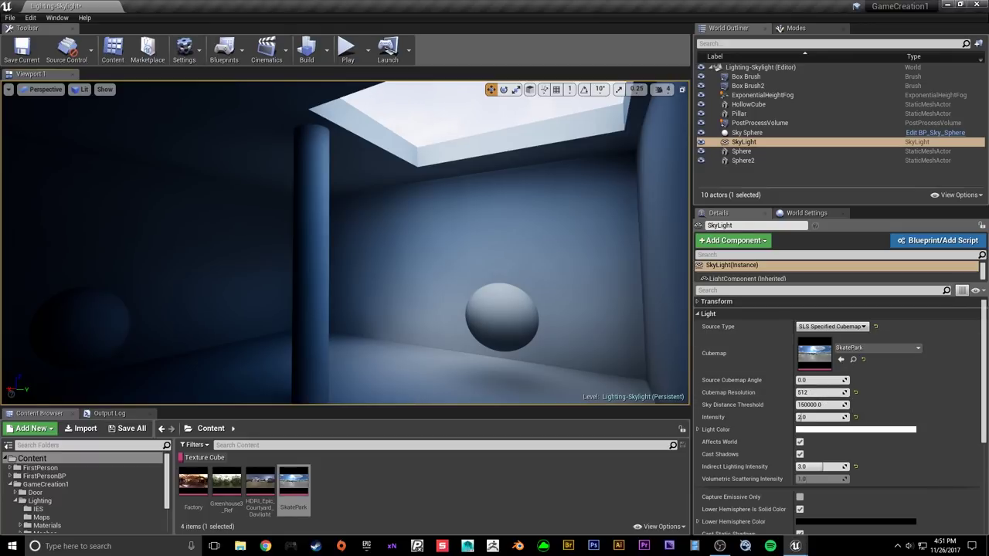
pyautogui.moveTo(983, 335); pyautogui.dragTo(965, 352)
pyautogui.scroll(2, 964, 352)
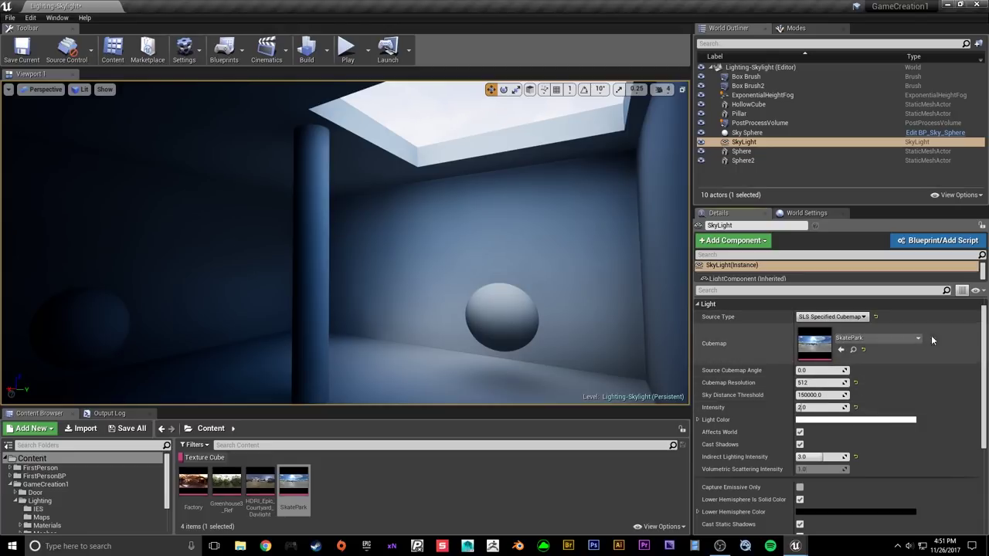
pyautogui.scroll(-3, 976, 386)
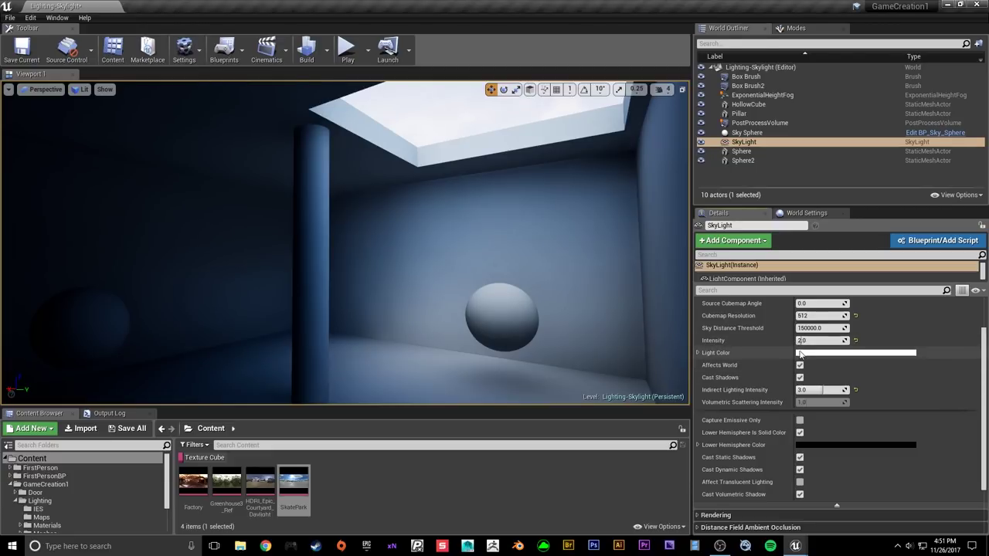
pyautogui.scroll(3, 780, 378)
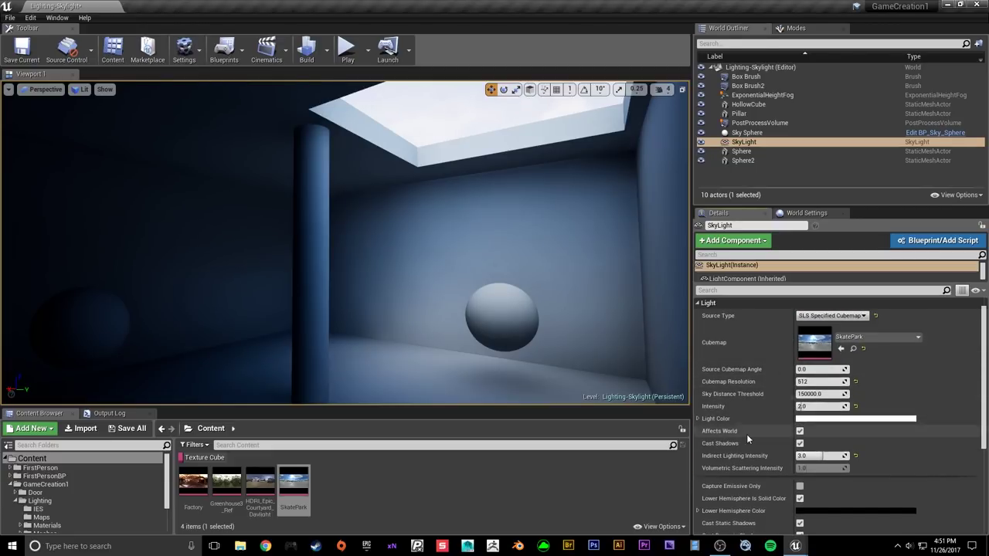
pyautogui.scroll(-2, 743, 417)
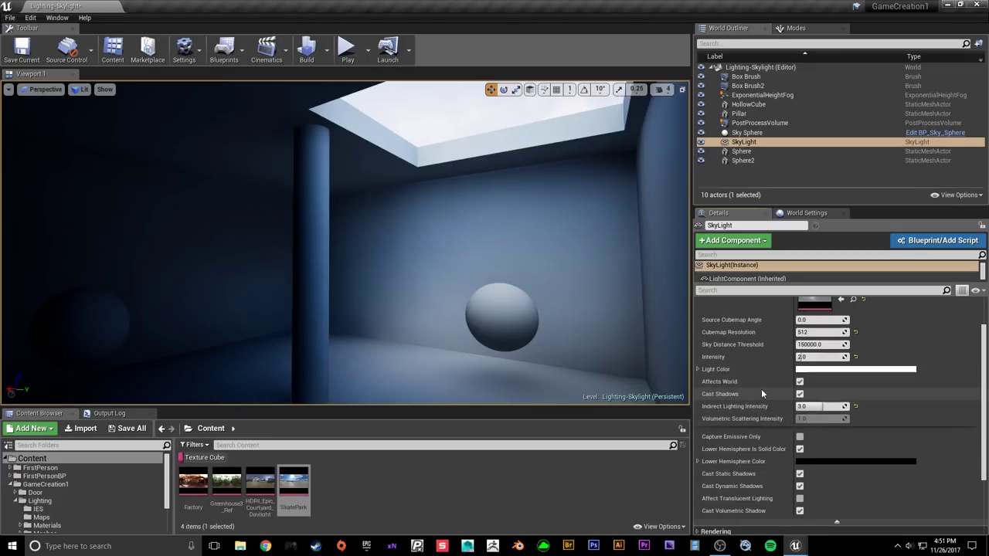
# Try a pale red Light Color with sRGB hex FFD0C9FF on the SkyLight and discard it.
pyautogui.scroll(-1, 761, 389)
pyautogui.click(808, 353)
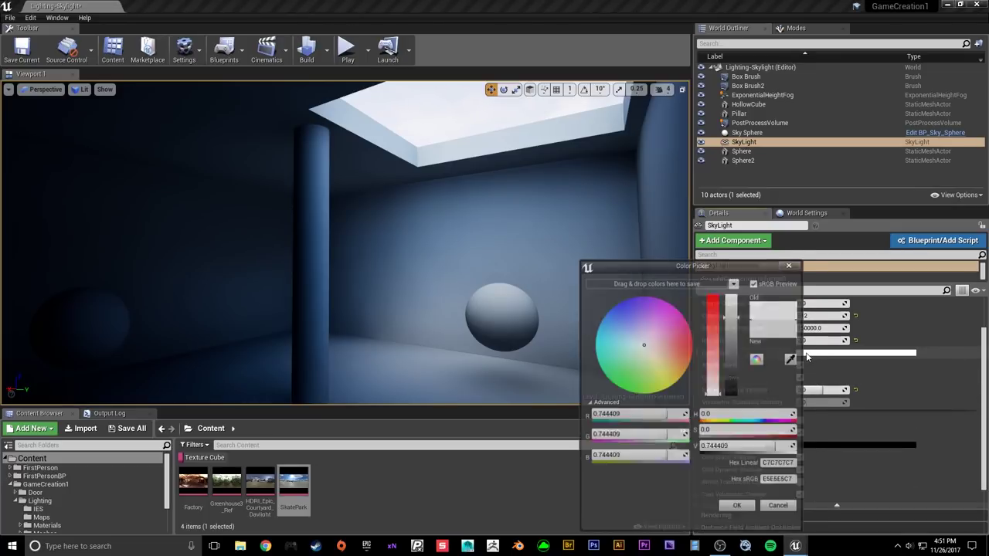
pyautogui.moveTo(674, 359)
pyautogui.mouseDown()
pyautogui.moveTo(663, 363)
pyautogui.moveTo(647, 328)
pyautogui.moveTo(666, 352)
pyautogui.mouseUp()
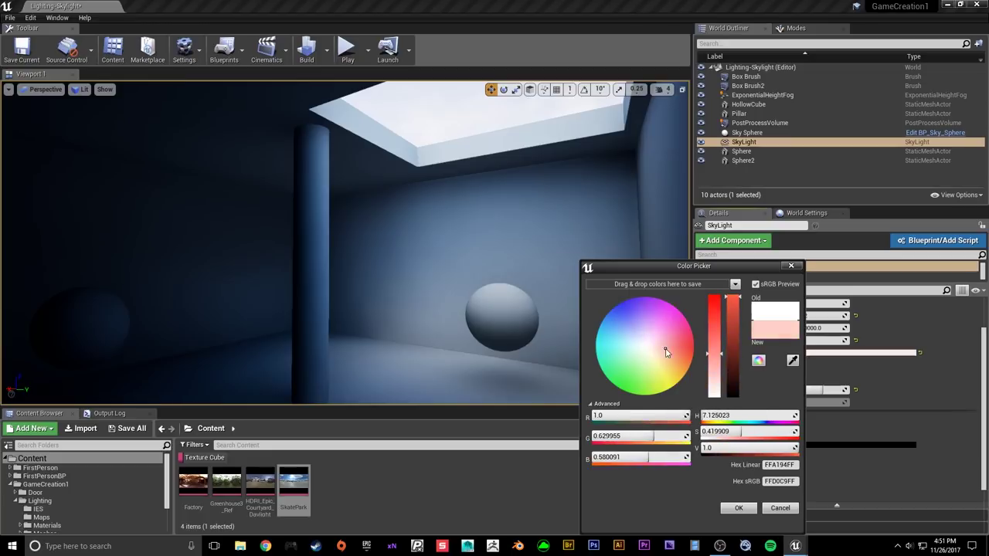
pyautogui.click(786, 508)
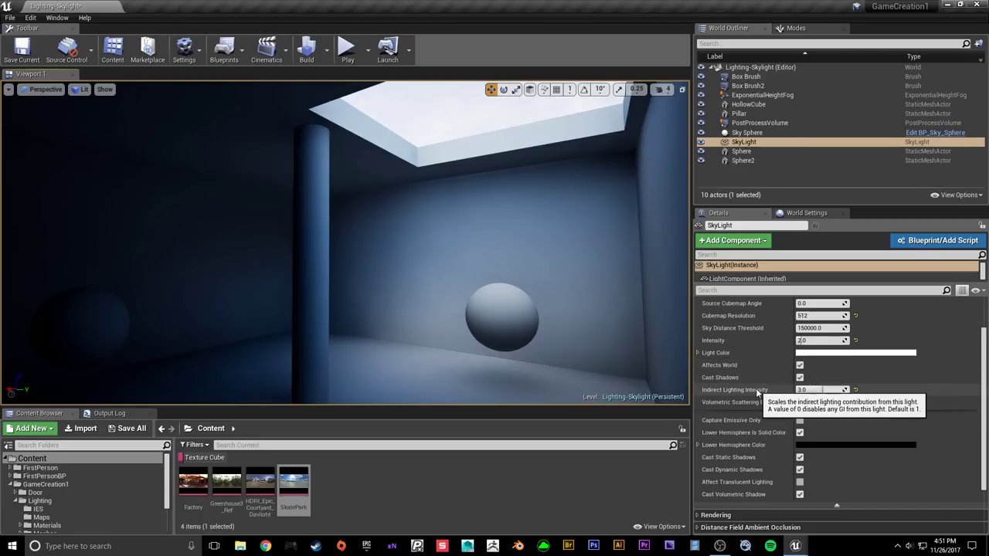
# Review the SkyLight's Indirect Lighting Intensity, Capture Emissive Only, Lower Hemisphere Color and shadow-casting settings.
pyautogui.scroll(-1, 761, 396)
pyautogui.scroll(-2, 756, 424)
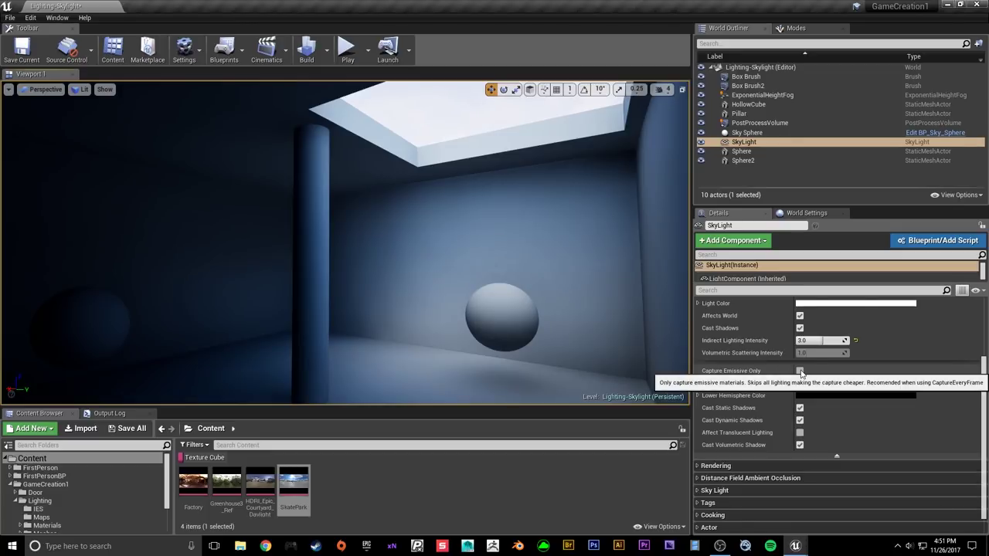
pyautogui.scroll(5, 834, 370)
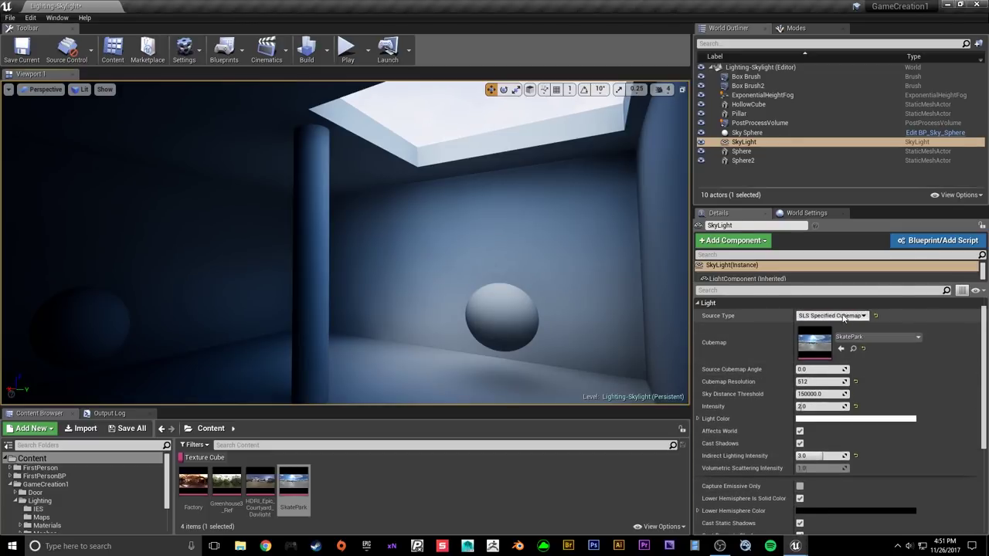
pyautogui.scroll(-2, 893, 410)
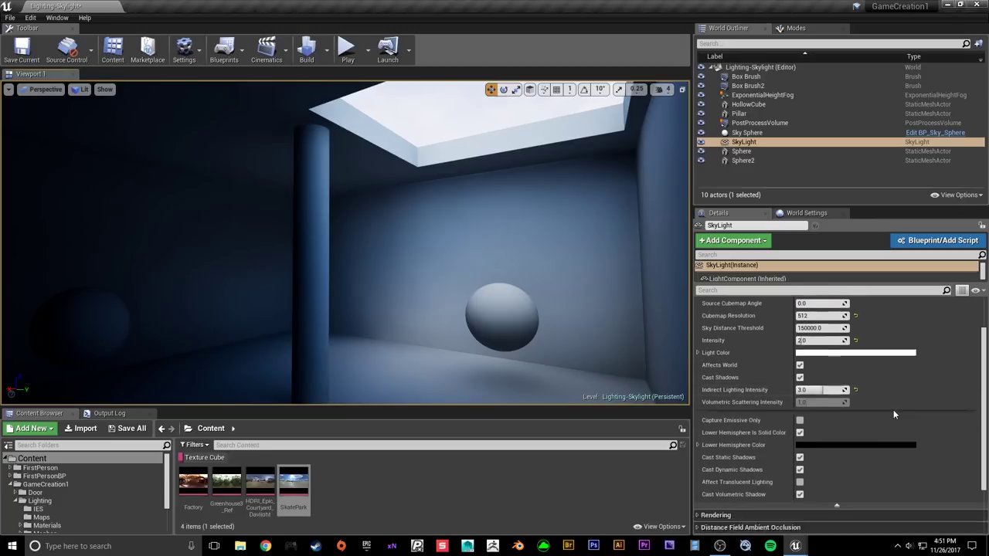
pyautogui.scroll(-1, 894, 409)
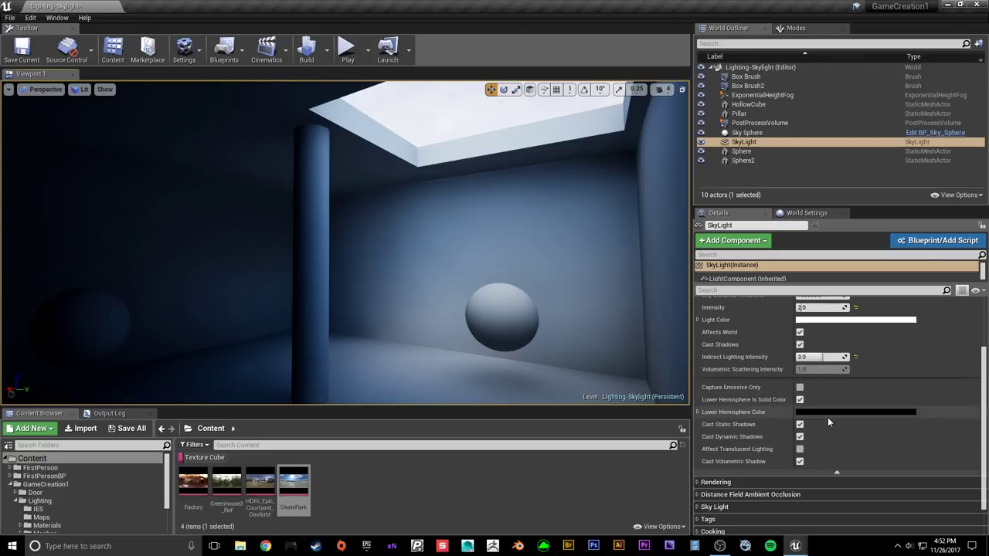
pyautogui.scroll(-1, 827, 417)
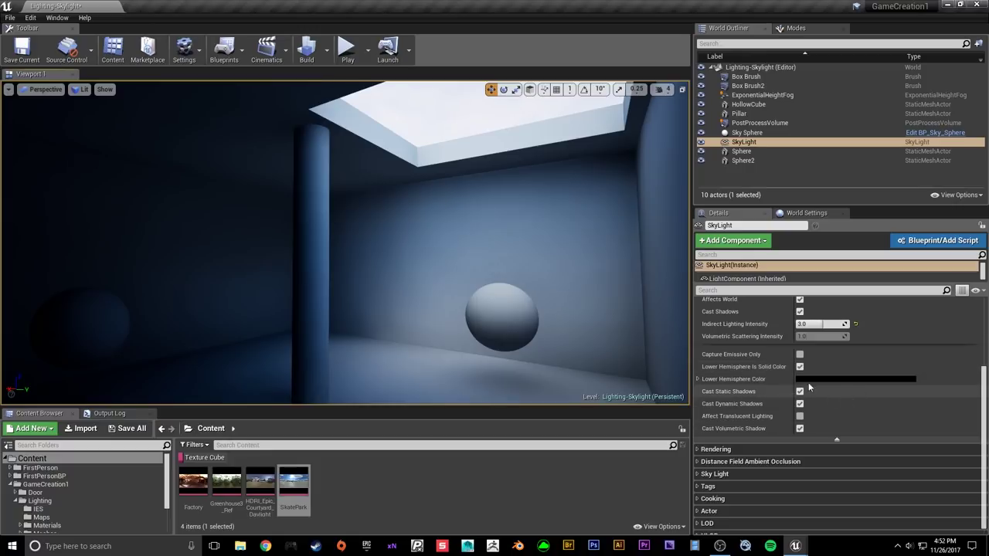
pyautogui.scroll(-1, 813, 394)
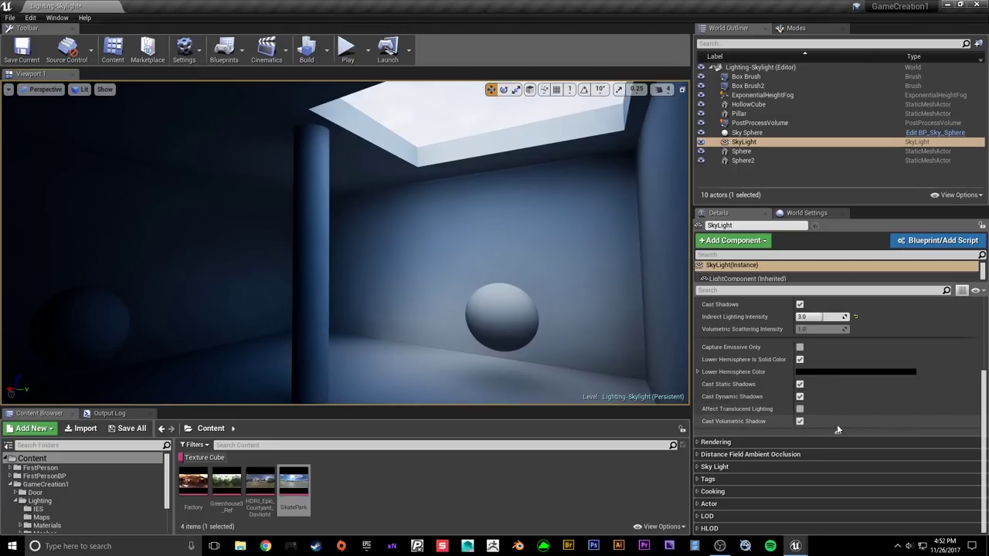
pyautogui.scroll(1, 889, 402)
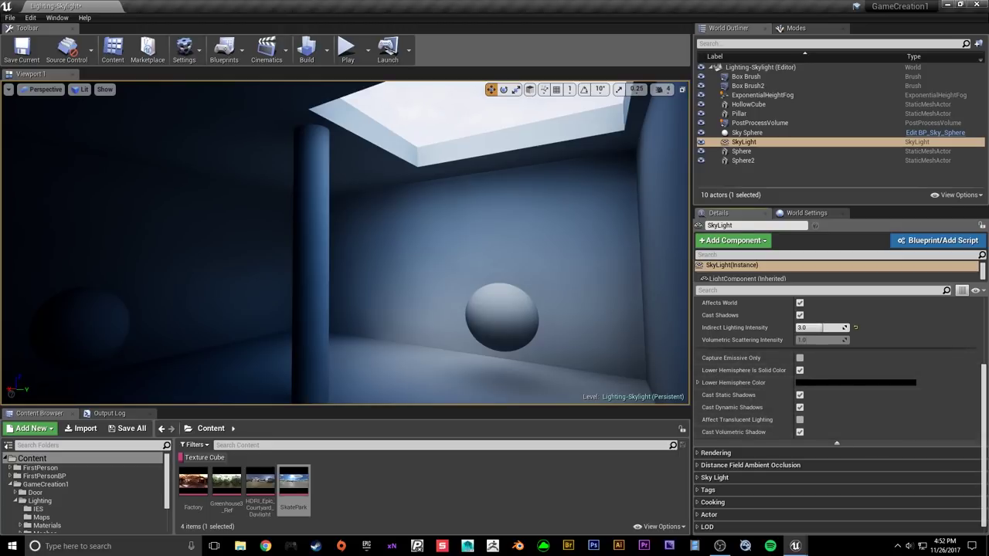
pyautogui.scroll(5, 984, 420)
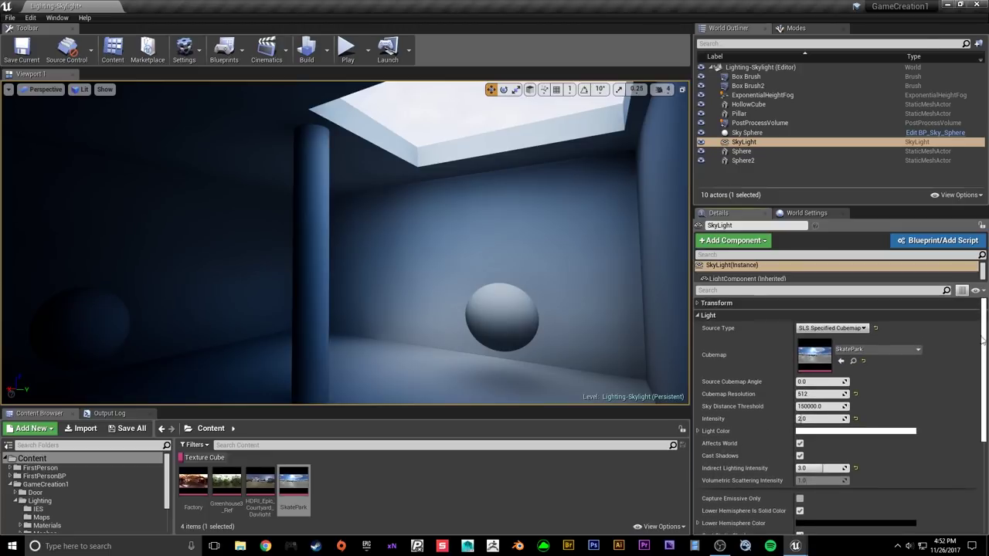
# Collapse the SkyLight's Light settings and look over its Recapture Scene option and its Transform and Mobility settings.
pyautogui.click(742, 315)
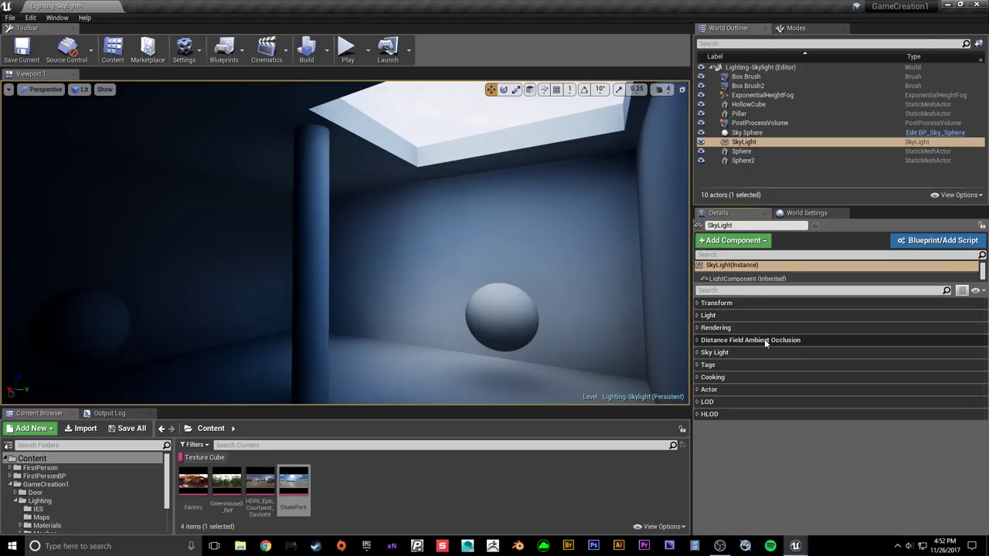
pyautogui.click(714, 353)
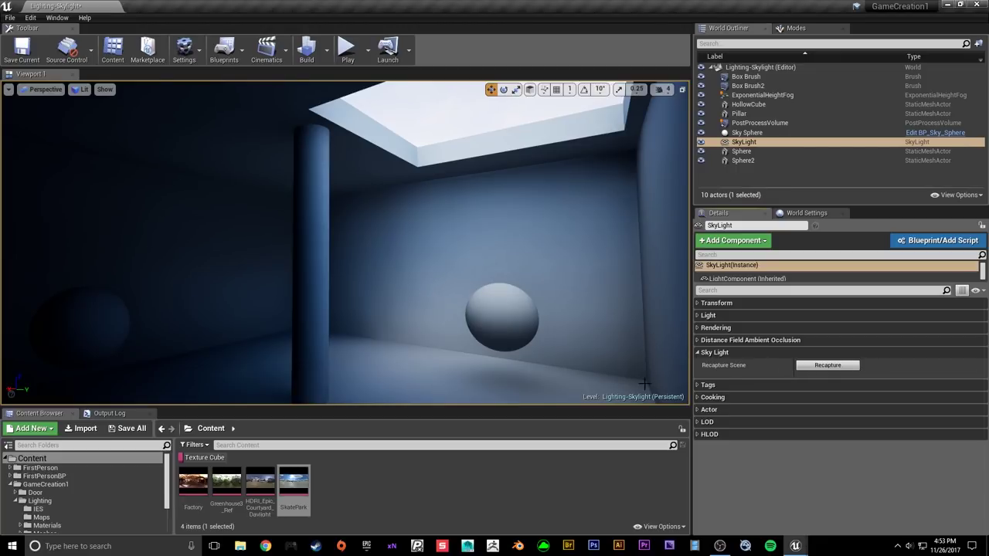
pyautogui.click(725, 355)
pyautogui.click(734, 302)
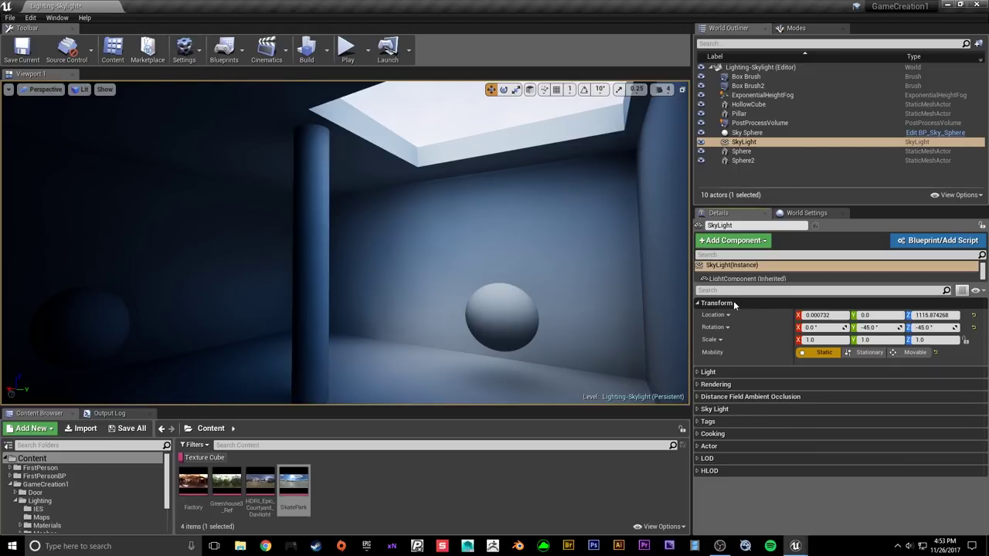
pyautogui.click(720, 303)
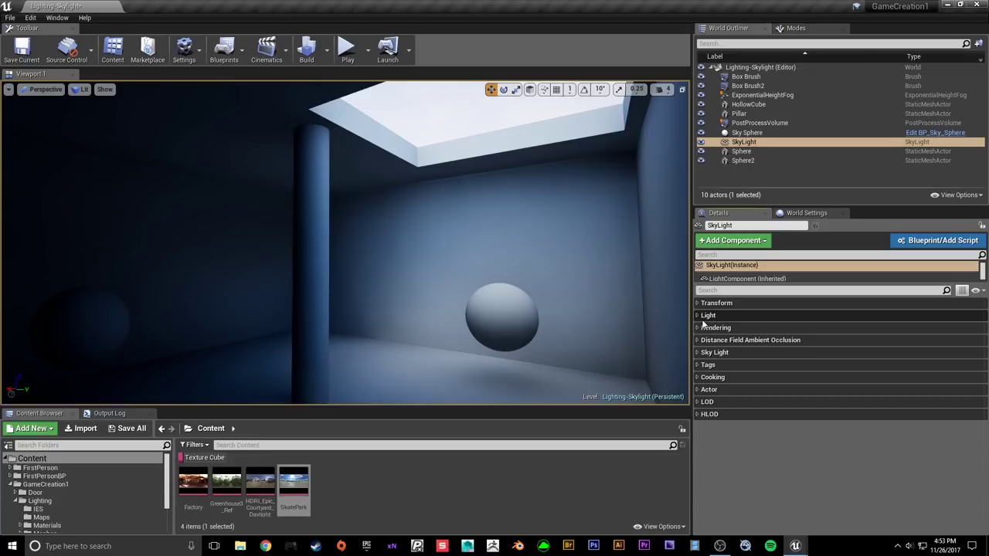
pyautogui.moveTo(461, 285); pyautogui.dragTo(413, 297, button='right')
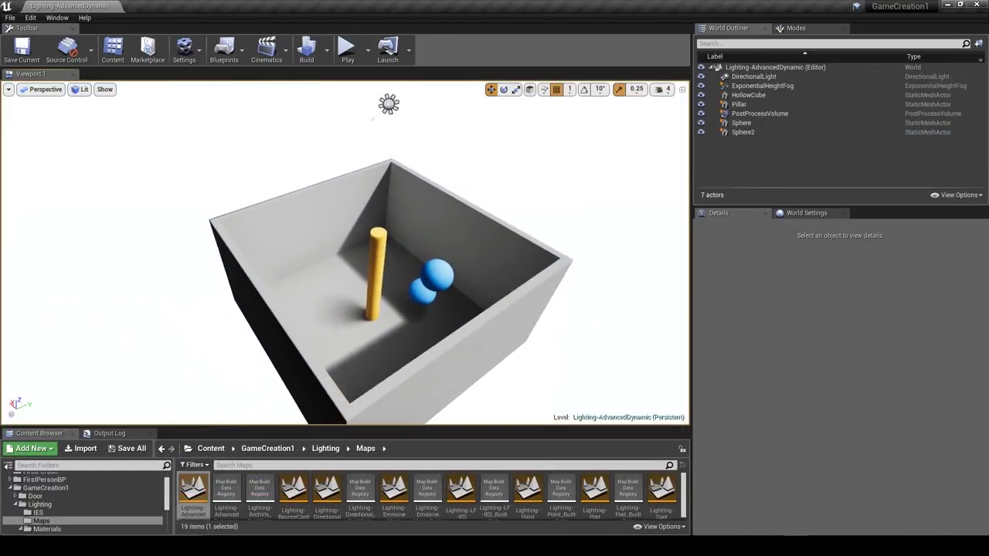
# Select the DirectionalLight above the open box in the Lighting-AdvancedDynamic level, collapse all its detail categories and expand its Light settings.
pyautogui.moveTo(345, 252)
pyautogui.mouseDown(button='right')
pyautogui.moveTo(357, 253)
pyautogui.moveTo(357, 242)
pyautogui.mouseUp(button='right')
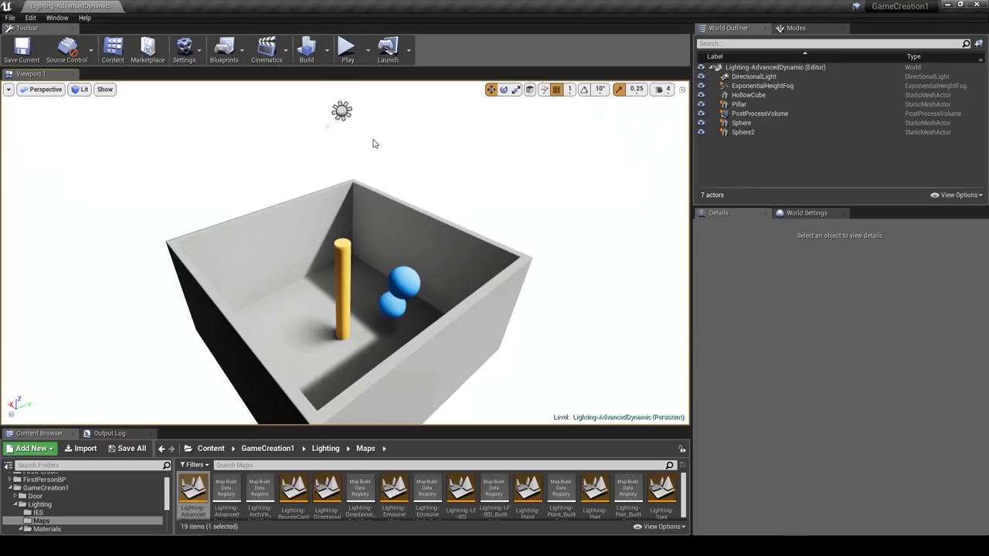
pyautogui.click(342, 110)
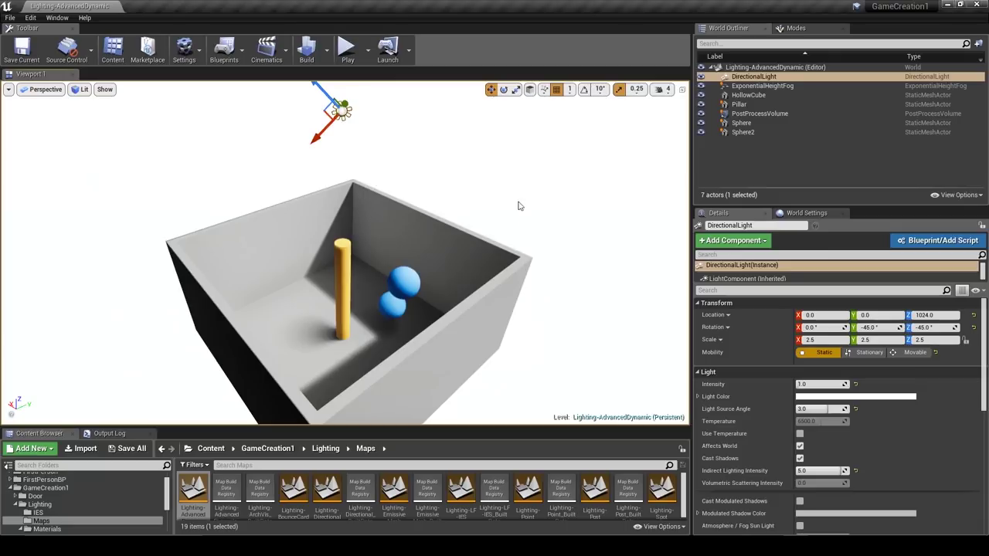
pyautogui.click(975, 289)
pyautogui.click(905, 353)
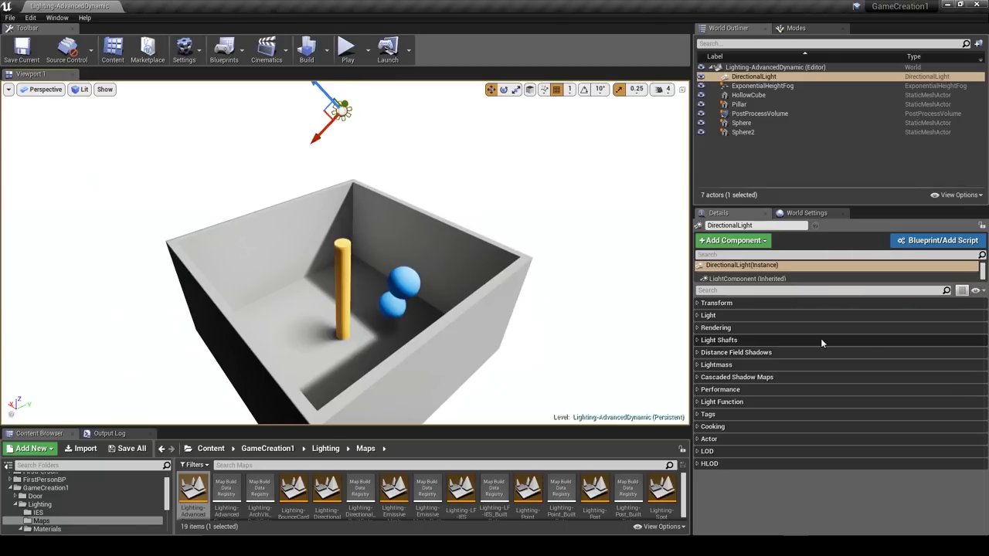
pyautogui.click(716, 315)
# Select the orange pillar and review its Lighting settings, including the Distance Field Indirect Shadow options.
pyautogui.moveTo(371, 325); pyautogui.dragTo(310, 300, button='right')
pyautogui.moveTo(379, 280); pyautogui.dragTo(380, 324, button='right')
pyautogui.press('w')
pyautogui.click(378, 328)
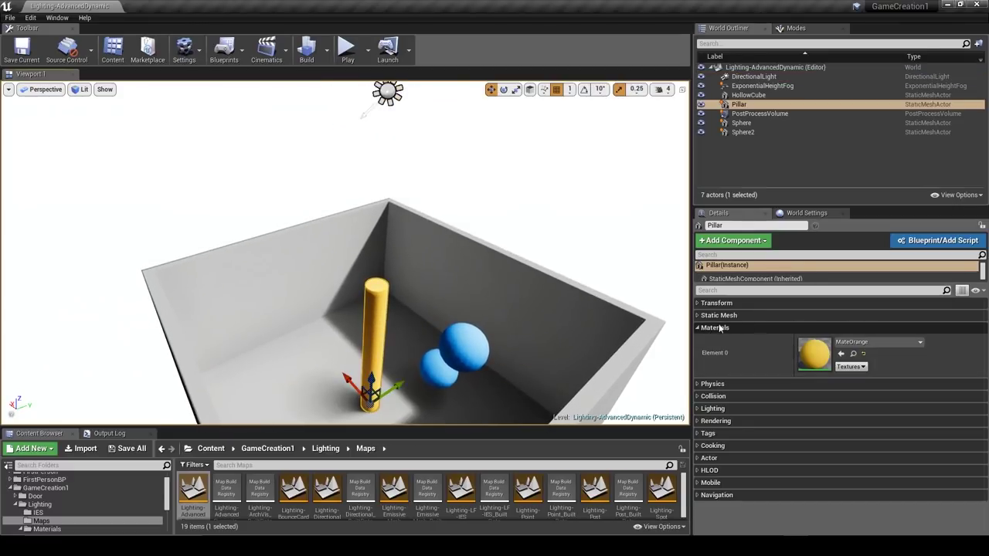
pyautogui.click(780, 327)
pyautogui.click(747, 315)
pyautogui.click(747, 315)
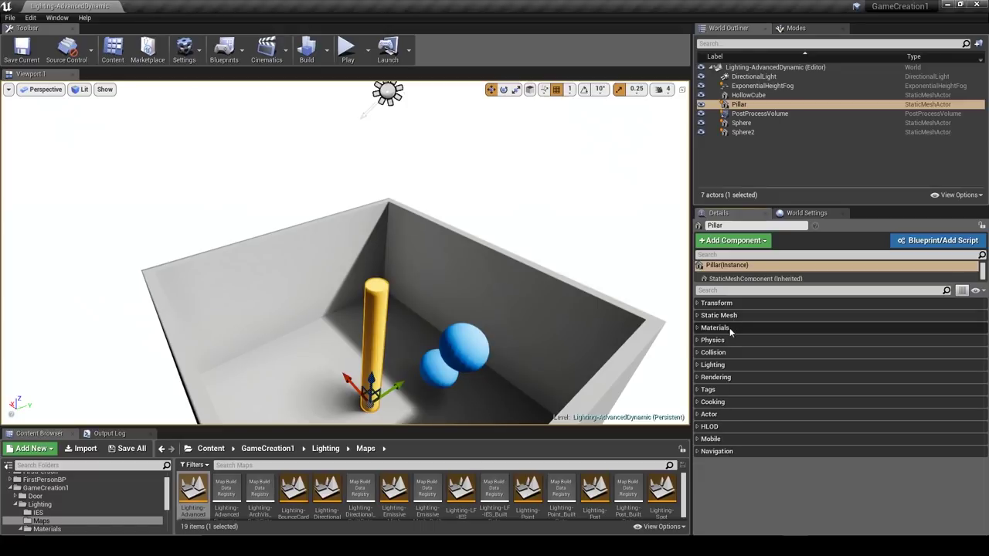
pyautogui.click(738, 365)
pyautogui.click(762, 390)
pyautogui.scroll(-2, 750, 446)
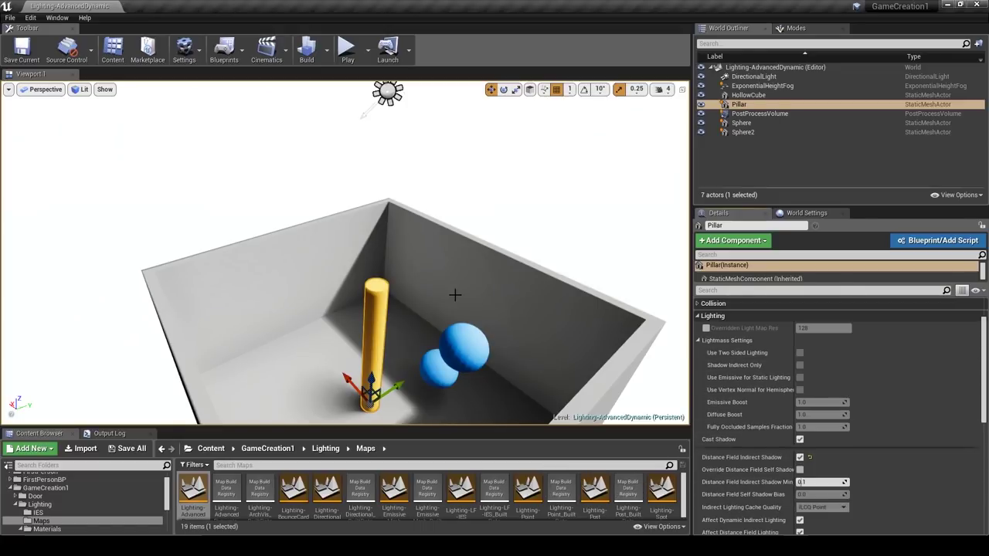
# Examine the pillar's soft shadow on the floor up close and check the pillar's Mobility setting.
pyautogui.moveTo(455, 293); pyautogui.dragTo(464, 352, button='right')
pyautogui.press('w')
pyautogui.press('s')
pyautogui.press('w')
pyautogui.press('a')
pyautogui.moveTo(414, 291); pyautogui.dragTo(456, 289, button='right')
pyautogui.click(723, 316)
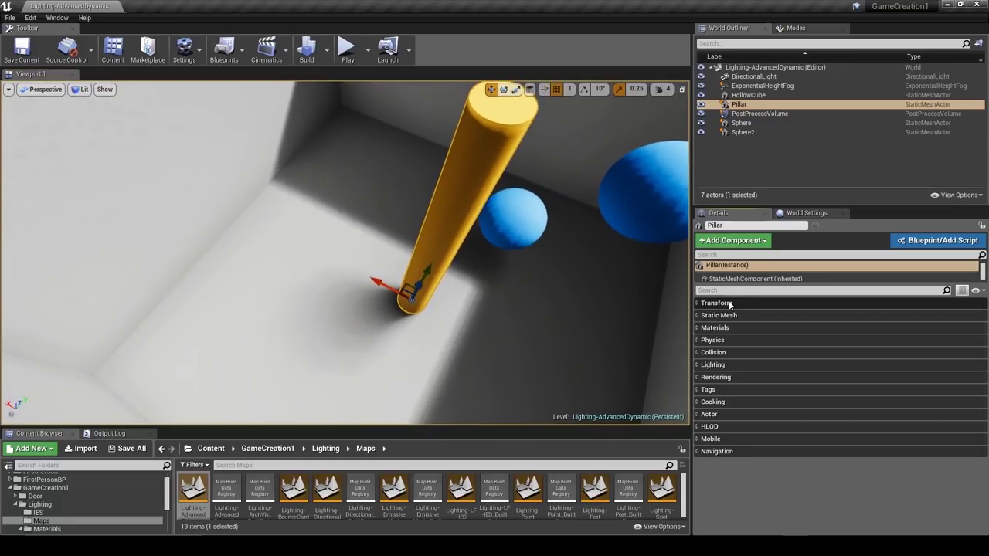
pyautogui.moveTo(530, 253); pyautogui.dragTo(534, 232, button='right')
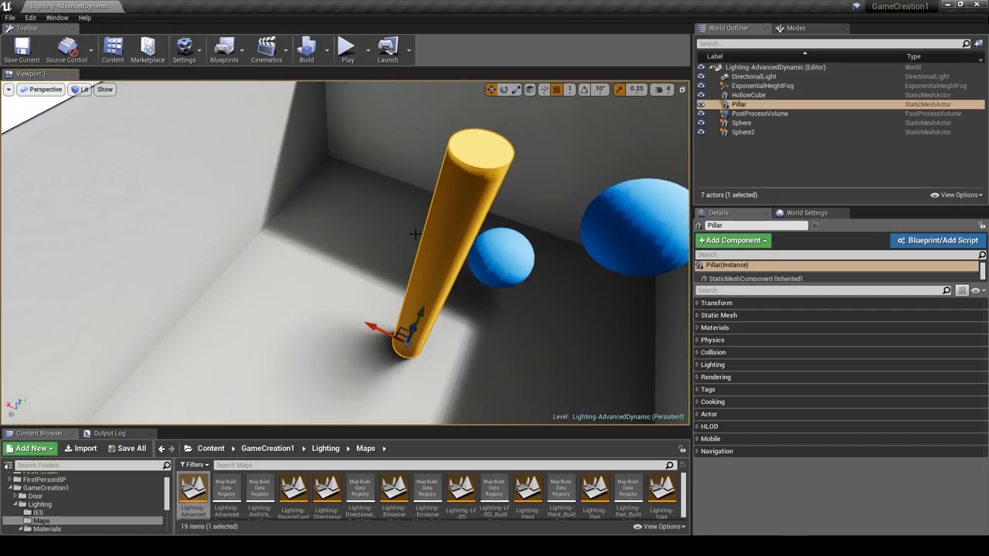
pyautogui.click(716, 303)
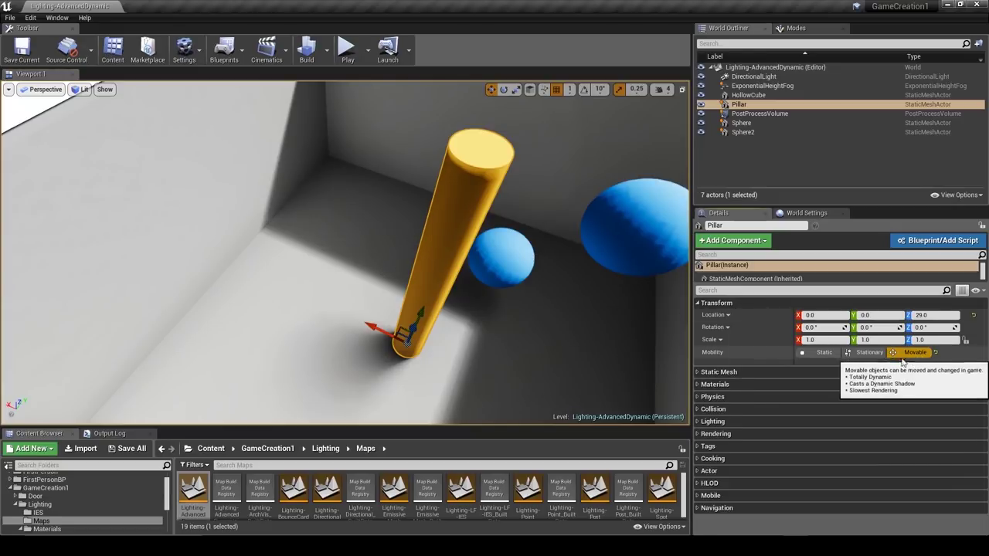
# Move the pillar from the room's centre across the lit floor to about X 282, Y -191.
pyautogui.moveTo(472, 315); pyautogui.dragTo(416, 286, button='right')
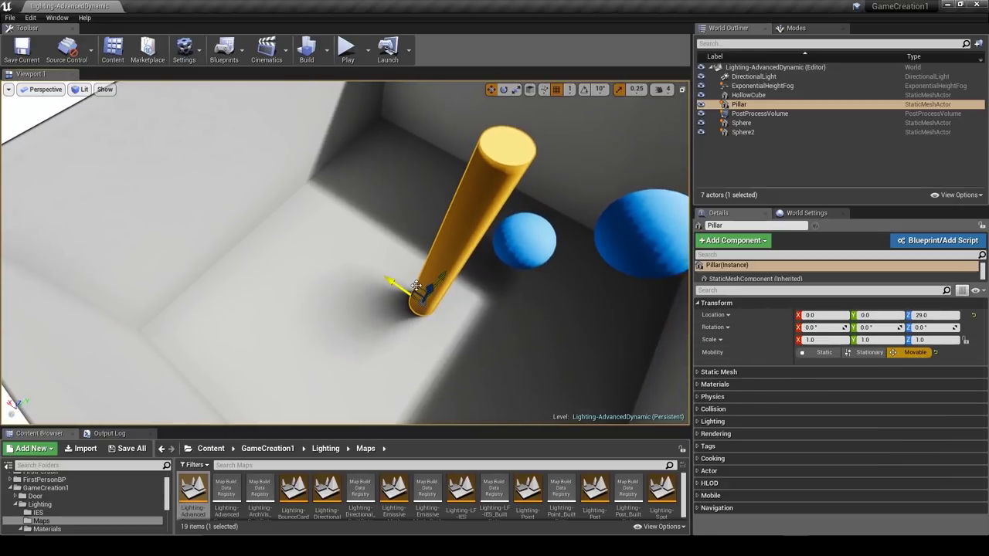
pyautogui.press('w')
pyautogui.moveTo(377, 318)
pyautogui.mouseDown(button='right')
pyautogui.moveTo(379, 341)
pyautogui.moveTo(380, 328)
pyautogui.moveTo(401, 333)
pyautogui.moveTo(380, 307)
pyautogui.moveTo(388, 318)
pyautogui.mouseUp(button='right')
pyautogui.press('s')
pyautogui.press('s')
pyautogui.moveTo(343, 288); pyautogui.dragTo(348, 292, button='right')
pyautogui.moveTo(468, 298); pyautogui.dragTo(311, 250)
pyautogui.press('s')
pyautogui.moveTo(369, 298)
pyautogui.mouseDown(button='right')
pyautogui.moveTo(374, 283)
pyautogui.moveTo(378, 302)
pyautogui.mouseUp(button='right')
pyautogui.press('w')
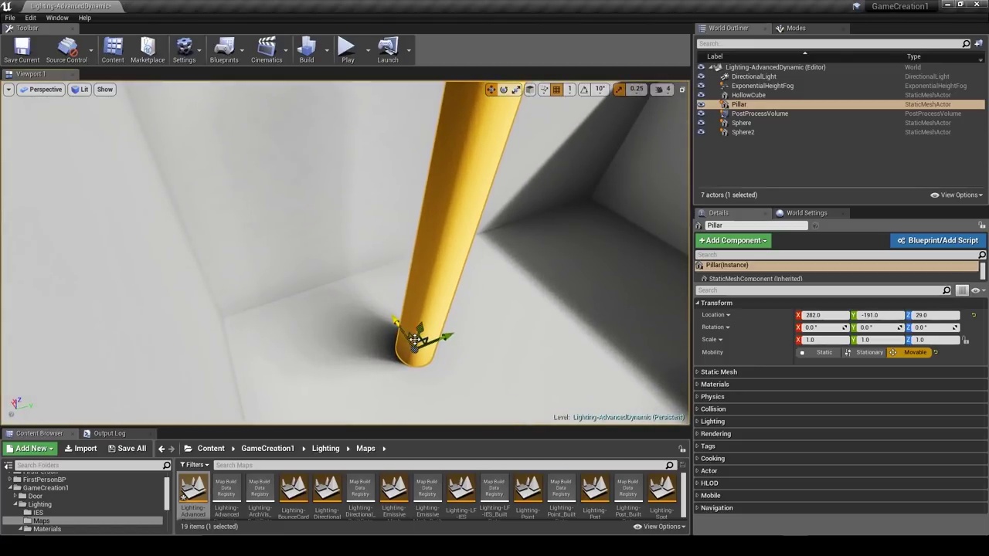
# Move the pillar into the lit corner and back out to about X 241, Y -228.
pyautogui.moveTo(414, 340); pyautogui.dragTo(469, 321)
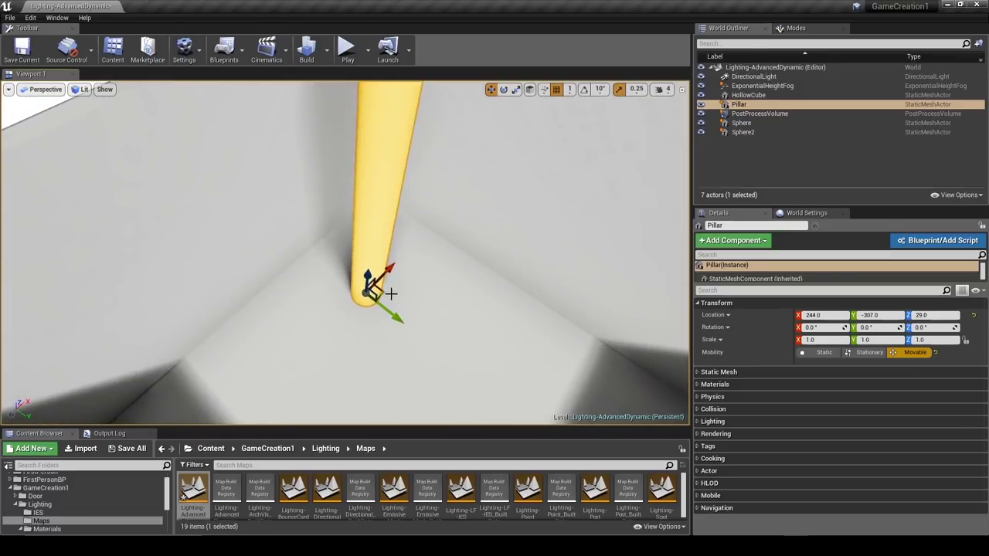
pyautogui.moveTo(382, 292); pyautogui.dragTo(408, 318)
pyautogui.keyDown('alt'); pyautogui.moveTo(408, 317); pyautogui.dragTo(486, 309); pyautogui.keyUp('alt')
# Select the DirectionalLight and examine its Light settings alongside the pillar's shadow near the walls.
pyautogui.moveTo(344, 259); pyautogui.dragTo(346, 174, button='right')
pyautogui.moveTo(429, 165); pyautogui.dragTo(429, 165, button='right')
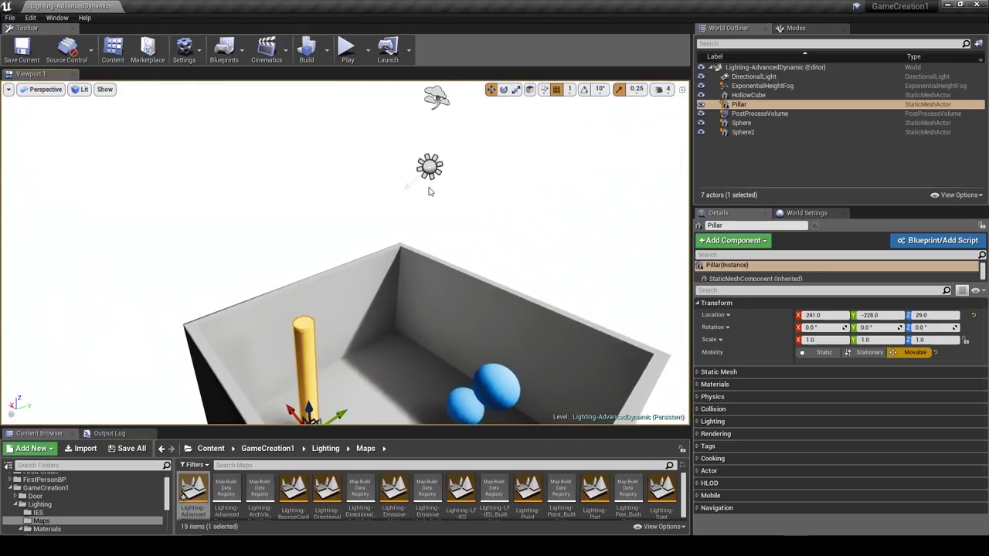
pyautogui.click(430, 165)
pyautogui.moveTo(392, 204); pyautogui.dragTo(393, 346, button='right')
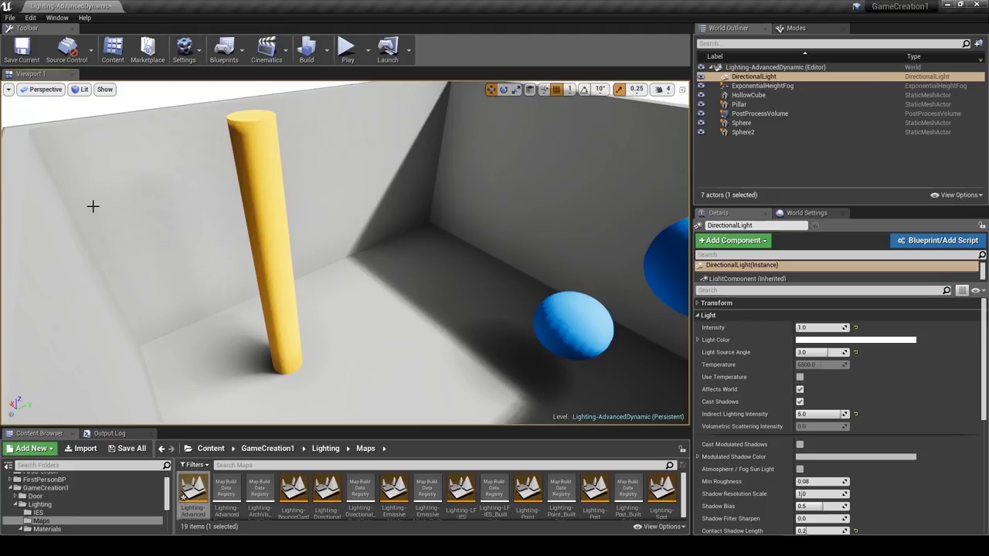
# Reselect the pillar and move it closer to the lit corner, to about X 291, Y -263.
pyautogui.click(298, 312)
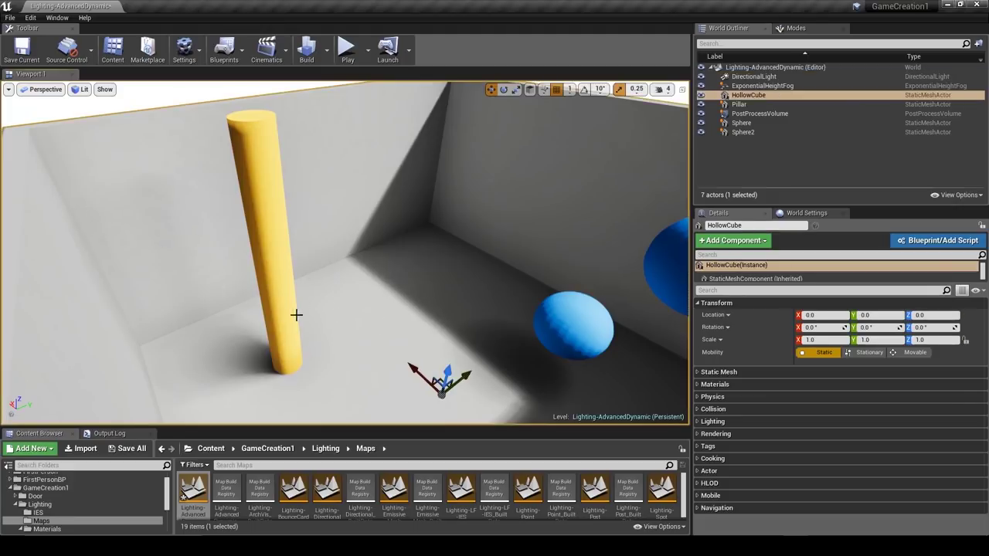
pyautogui.click(272, 334)
pyautogui.moveTo(291, 346); pyautogui.dragTo(263, 338)
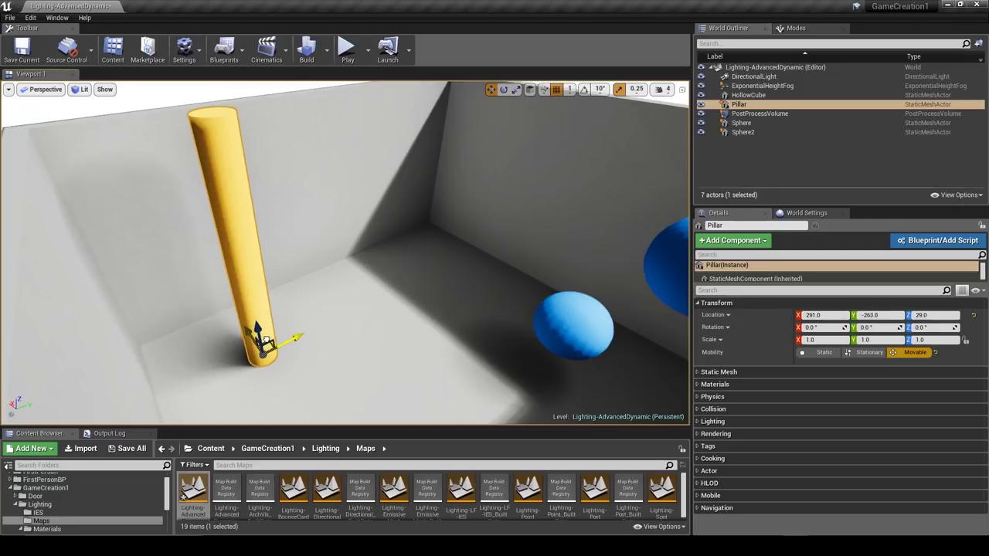
# Slide the pillar along Y through about 79 into the shaded side of the room, to about Y 347.
pyautogui.moveTo(350, 328)
pyautogui.mouseDown(button='right')
pyautogui.moveTo(297, 351)
pyautogui.moveTo(350, 328)
pyautogui.mouseUp(button='right')
pyautogui.press('s')
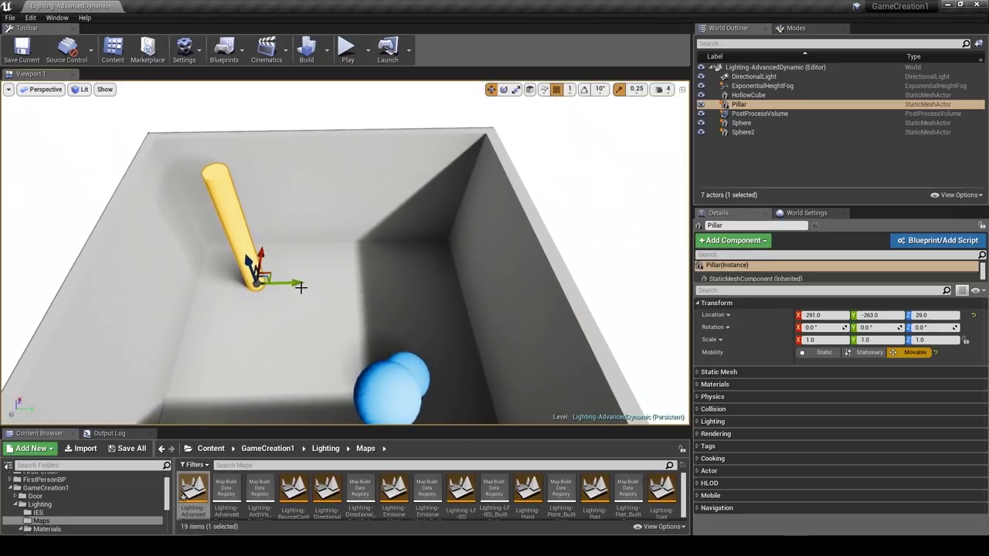
pyautogui.moveTo(295, 283); pyautogui.dragTo(381, 279)
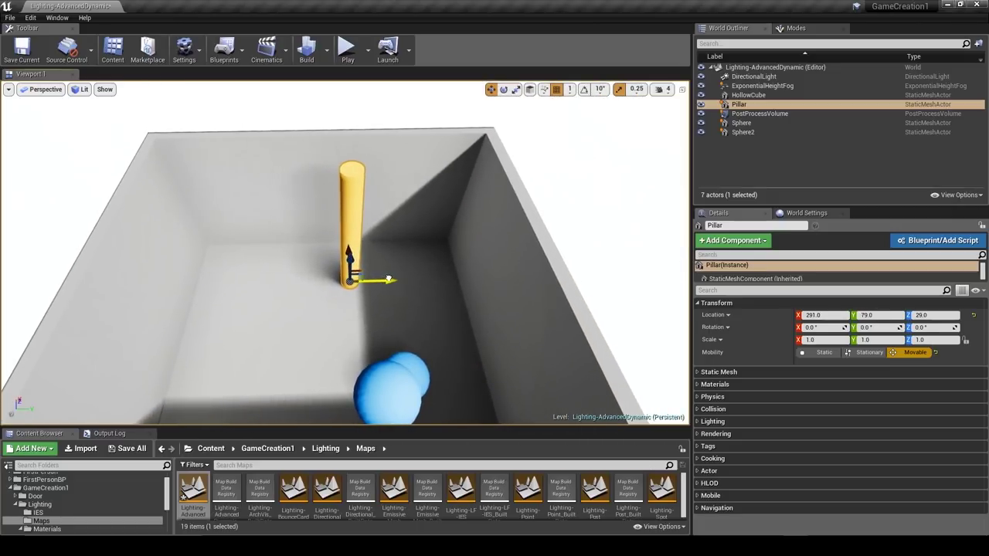
pyautogui.moveTo(393, 289)
pyautogui.mouseDown(button='right')
pyautogui.moveTo(394, 258)
pyautogui.moveTo(383, 287)
pyautogui.moveTo(393, 289)
pyautogui.mouseUp(button='right')
pyautogui.press('w')
pyautogui.moveTo(378, 301); pyautogui.dragTo(482, 297)
pyautogui.moveTo(482, 297); pyautogui.dragTo(498, 328, button='right')
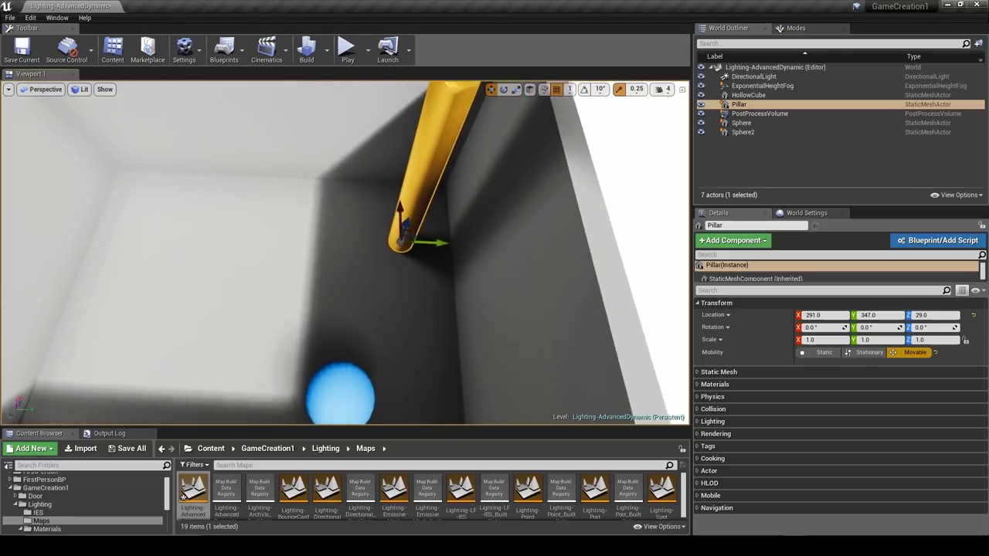
# Examine the pillar's shadow in the shaded corner and slide the pillar along Y to about 257.
pyautogui.moveTo(444, 282); pyautogui.dragTo(345, 271, button='right')
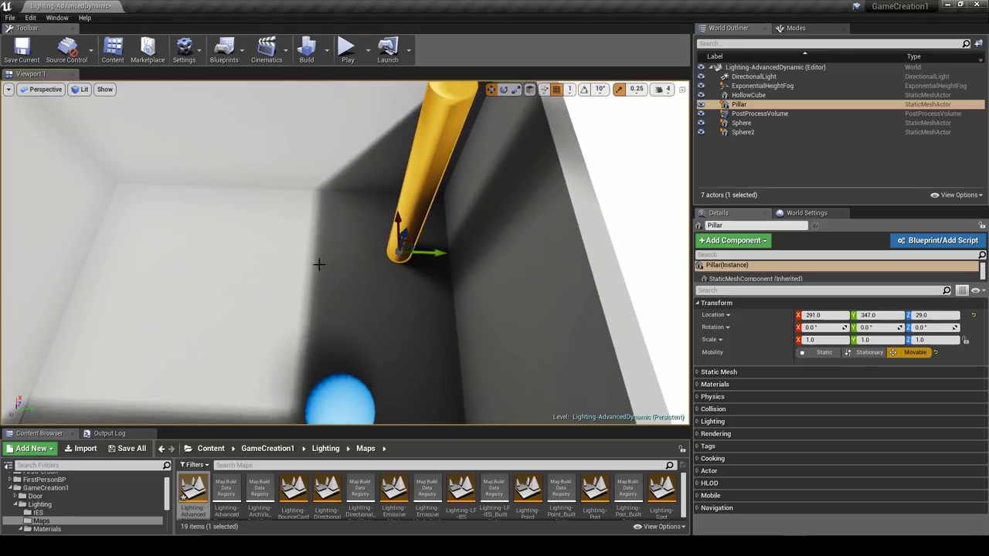
pyautogui.moveTo(403, 173)
pyautogui.mouseDown(button='right')
pyautogui.moveTo(403, 212)
pyautogui.moveTo(413, 108)
pyautogui.moveTo(404, 172)
pyautogui.mouseUp(button='right')
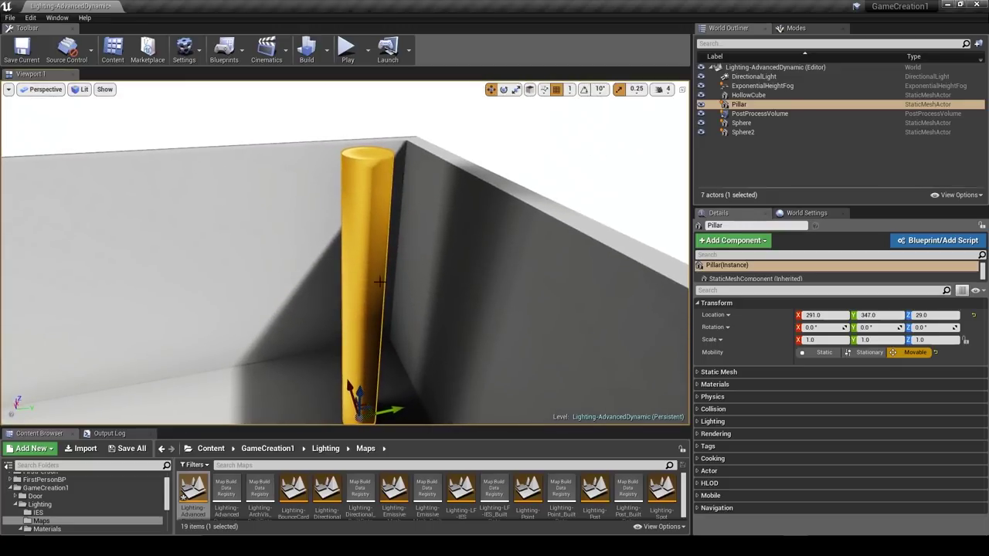
pyautogui.moveTo(405, 273); pyautogui.dragTo(419, 330, button='right')
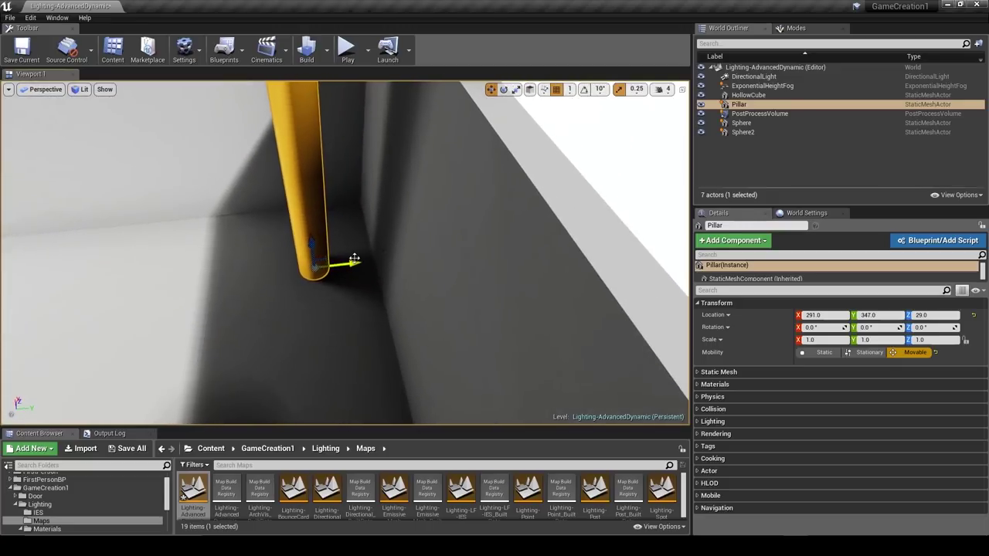
pyautogui.moveTo(352, 259); pyautogui.dragTo(310, 267)
pyautogui.moveTo(311, 267); pyautogui.dragTo(320, 327, button='right')
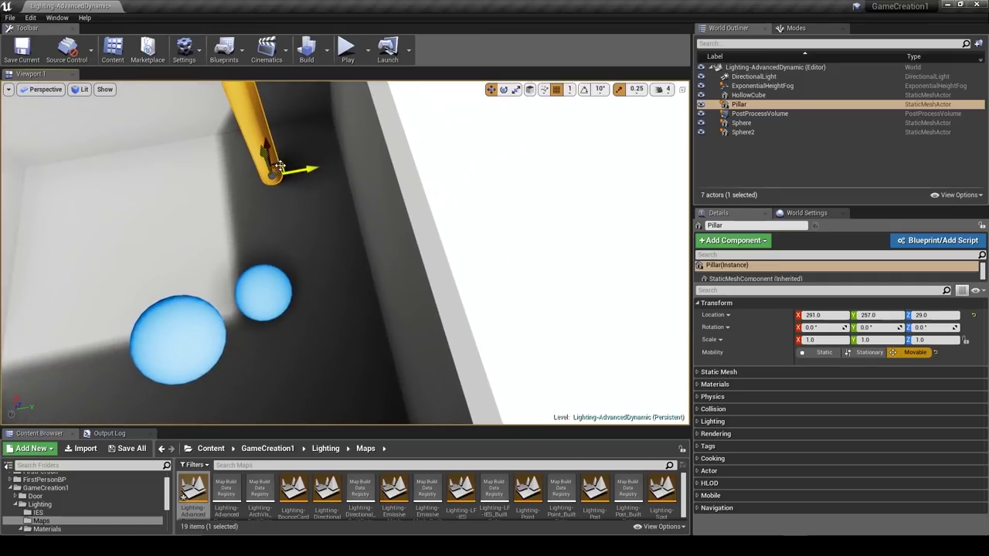
# Move the pillar around the two spheres through about X -237, Y -221 and X -224, Y 52 to about X -298, Y 222.
pyautogui.moveTo(283, 166); pyautogui.dragTo(197, 385)
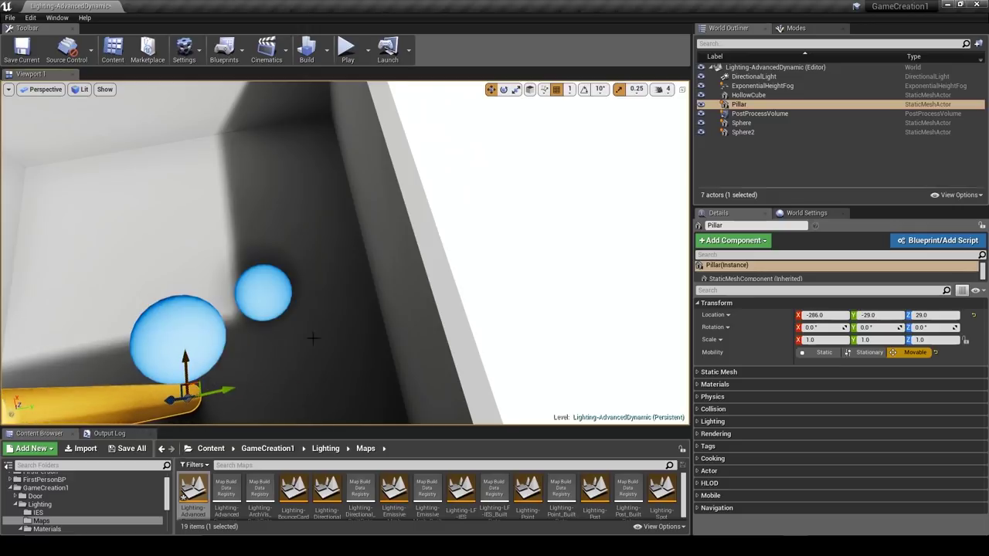
pyautogui.moveTo(197, 385); pyautogui.dragTo(100, 417, button='right')
pyautogui.keyDown('alt'); pyautogui.moveTo(245, 175); pyautogui.dragTo(280, 164); pyautogui.keyUp('alt')
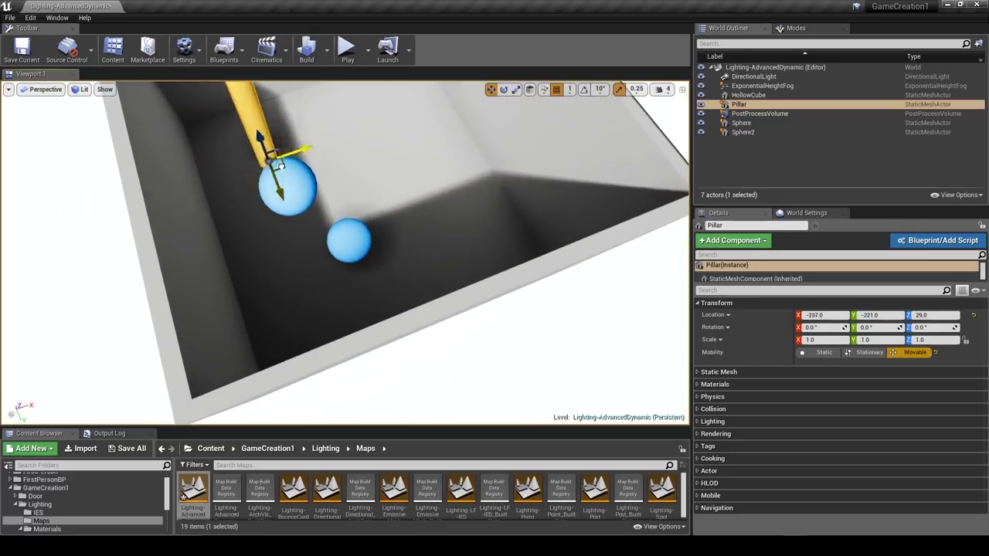
pyautogui.moveTo(398, 142); pyautogui.dragTo(328, 207)
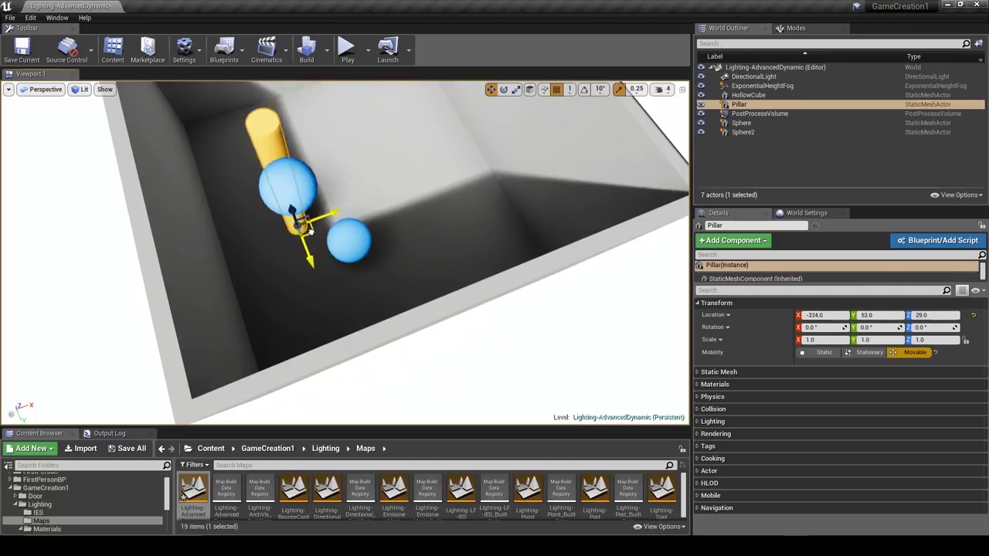
pyautogui.moveTo(300, 255); pyautogui.dragTo(380, 160)
pyautogui.moveTo(392, 124); pyautogui.dragTo(292, 282)
pyautogui.moveTo(292, 282); pyautogui.dragTo(217, 287, button='right')
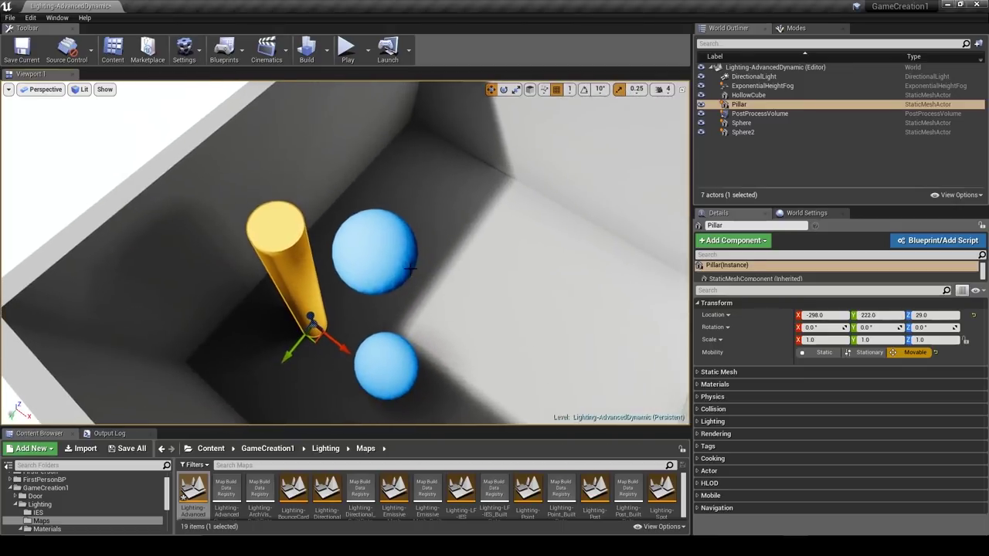
# Move Sphere2 over the pillar at about X -308, Y 228, and on to the lit wall at about X 128, Y -300.
pyautogui.click(393, 264)
pyautogui.moveTo(423, 283); pyautogui.dragTo(415, 299, button='right')
pyautogui.moveTo(388, 245); pyautogui.dragTo(294, 255)
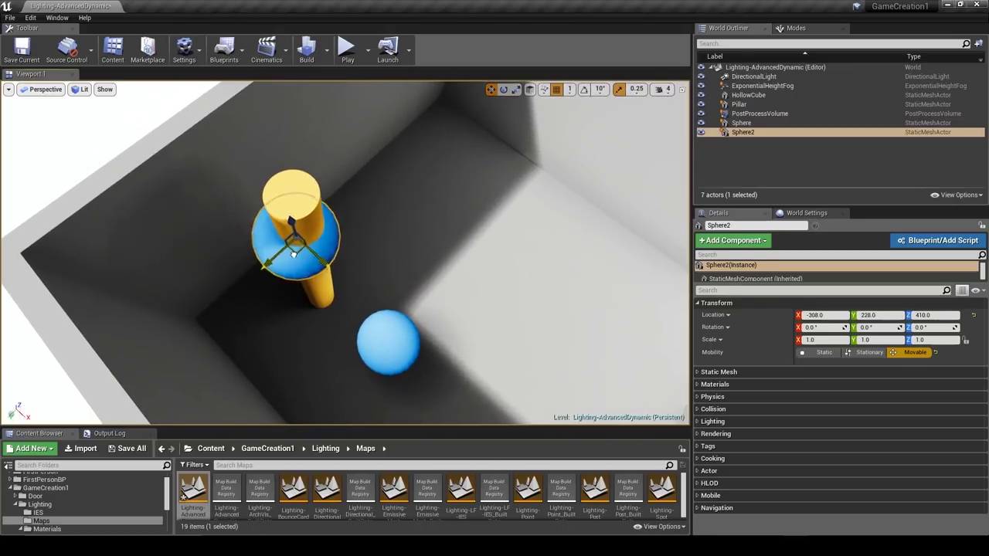
pyautogui.moveTo(207, 272); pyautogui.dragTo(430, 210)
pyautogui.moveTo(430, 210); pyautogui.dragTo(498, 163, button='right')
pyautogui.moveTo(324, 288); pyautogui.dragTo(598, 199)
pyautogui.moveTo(599, 198); pyautogui.dragTo(680, 166, button='right')
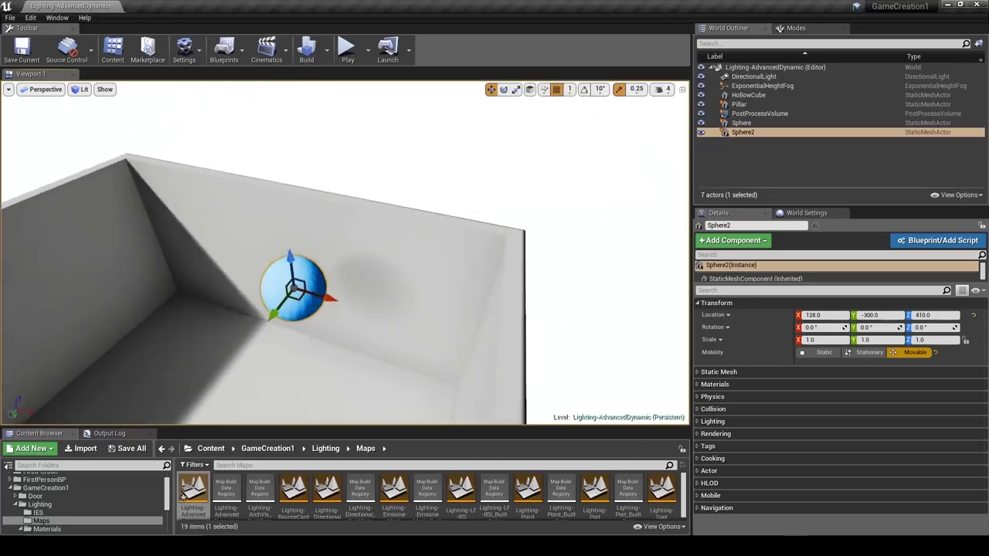
# Slide Sphere2 around near the lit wall, and undo the sphere and pillar moves.
pyautogui.moveTo(363, 267); pyautogui.dragTo(371, 287, button='right')
pyautogui.press('w')
pyautogui.moveTo(217, 302); pyautogui.dragTo(330, 265)
pyautogui.moveTo(329, 225); pyautogui.dragTo(323, 298)
pyautogui.moveTo(323, 298); pyautogui.dragTo(286, 297, button='right')
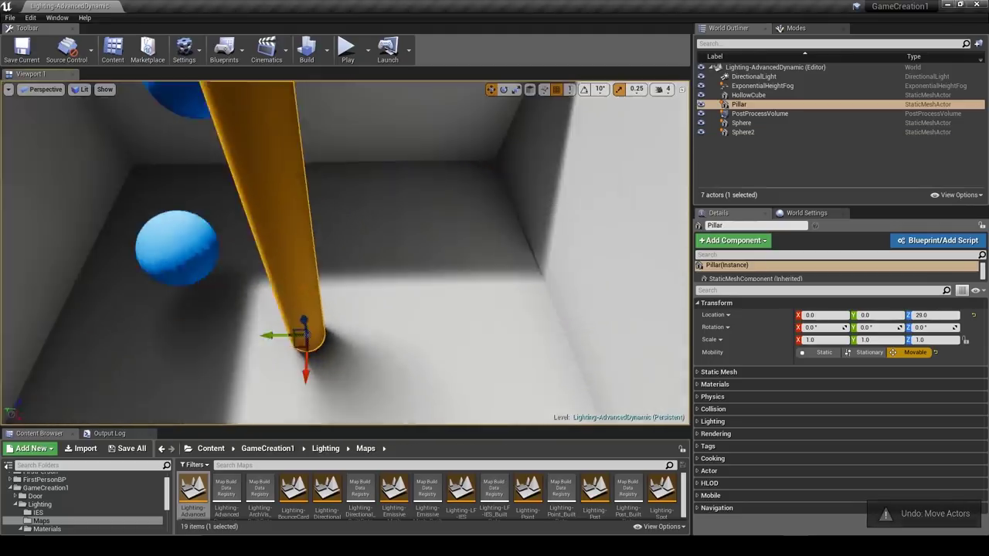
pyautogui.moveTo(344, 251); pyautogui.dragTo(224, 243, button='right')
pyautogui.keyDown('alt'); pyautogui.moveTo(432, 224); pyautogui.dragTo(476, 257); pyautogui.keyUp('alt')
# Collapse the pillar's Transform settings and examine its Lighting settings.
pyautogui.click(737, 303)
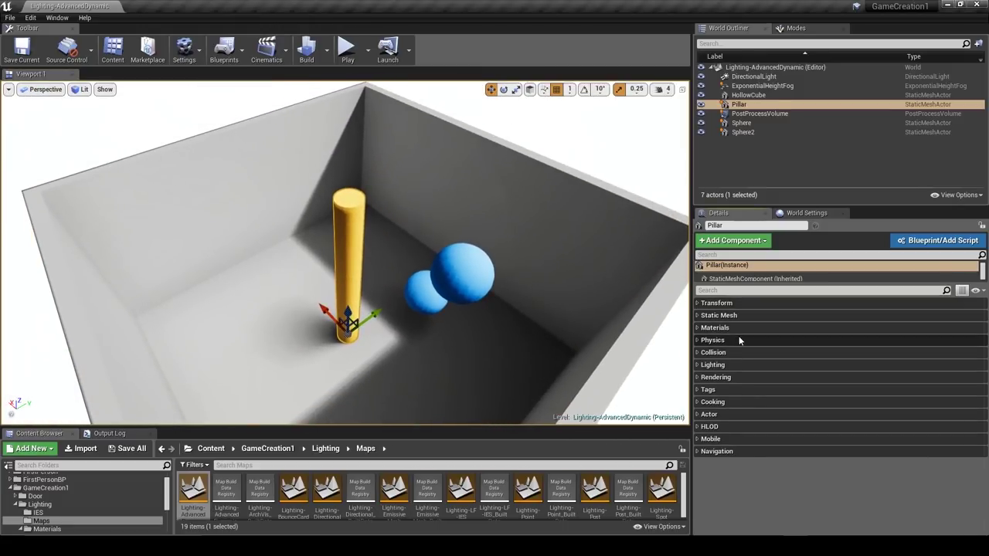
pyautogui.click(717, 368)
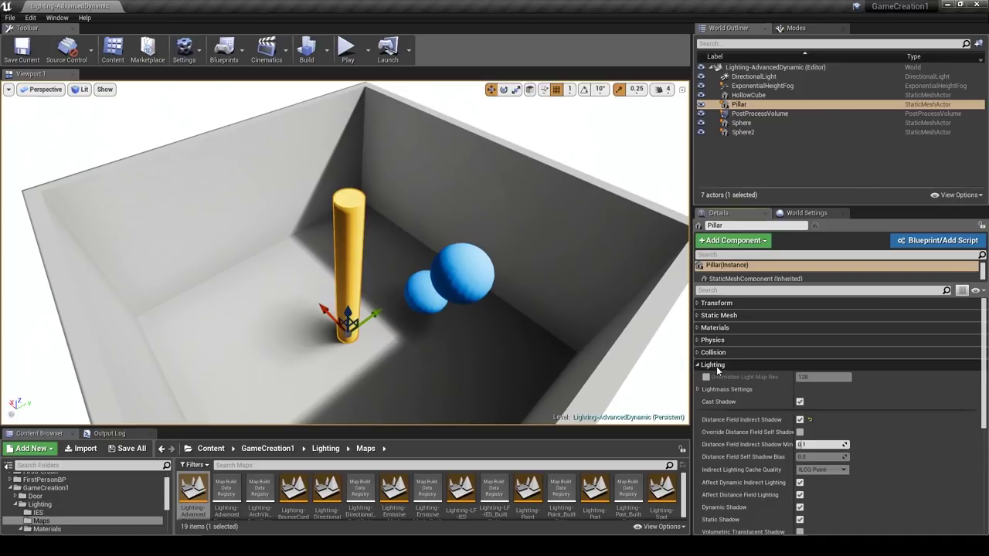
pyautogui.scroll(-2, 731, 417)
pyautogui.scroll(-3, 732, 416)
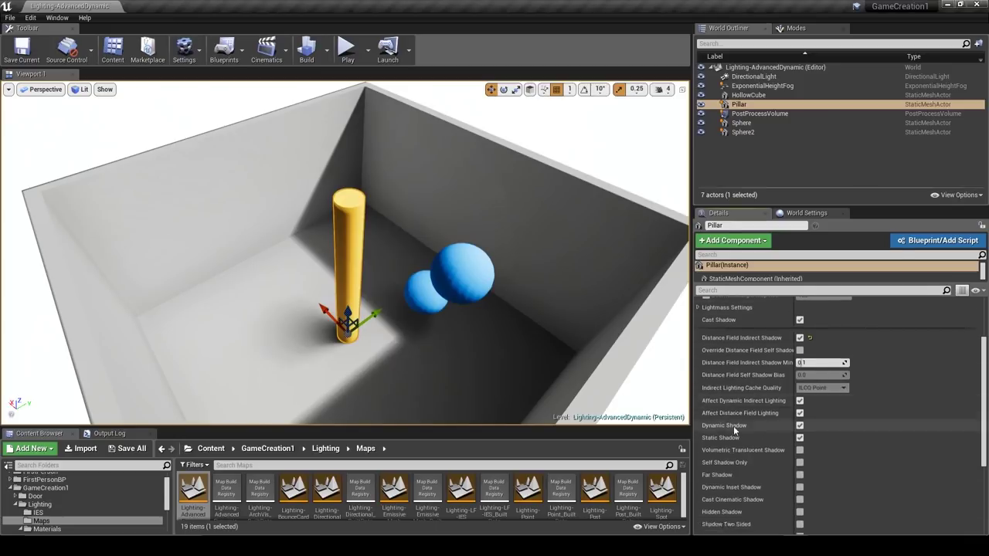
pyautogui.scroll(5, 835, 405)
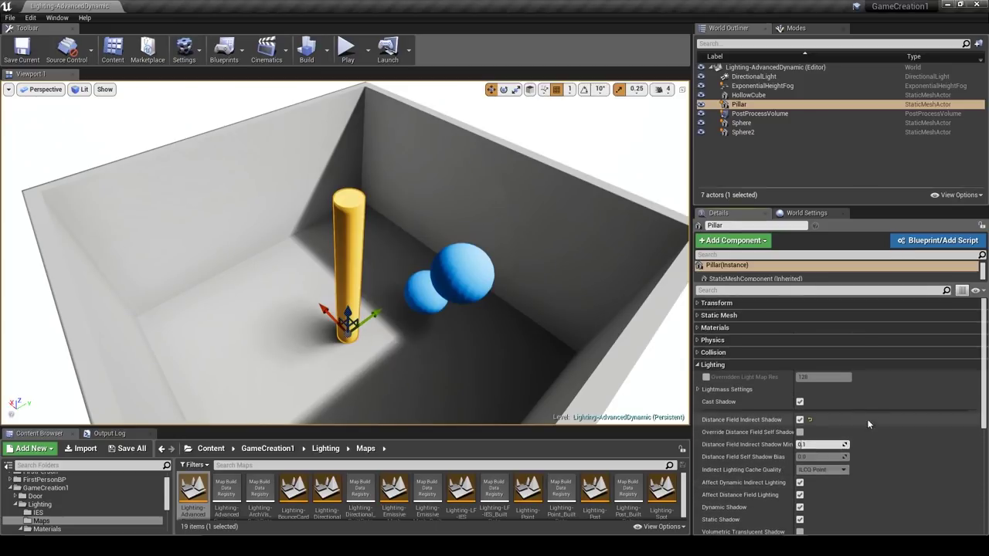
# Try the pillar's mobility as Static and Stationary, and set it back to Movable.
pyautogui.click(767, 305)
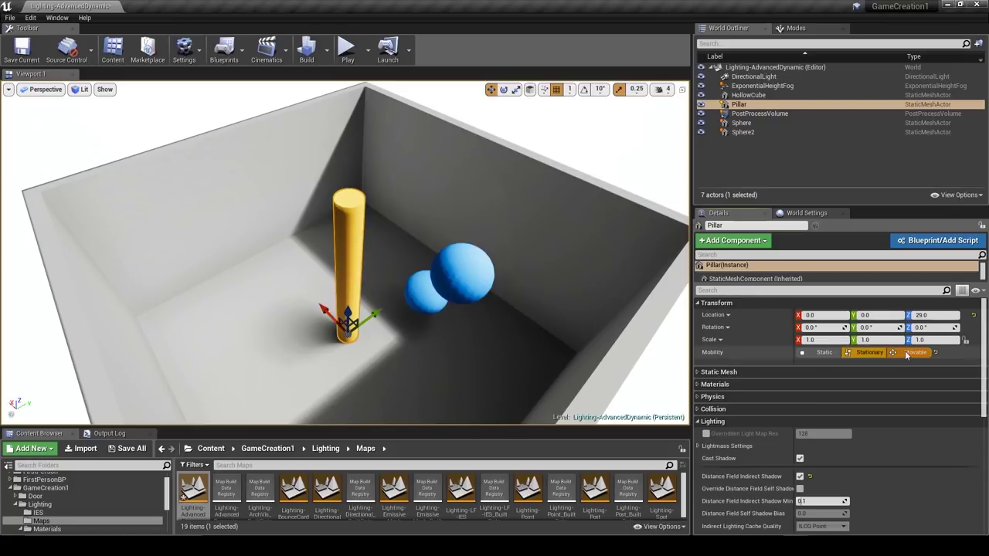
pyautogui.click(821, 353)
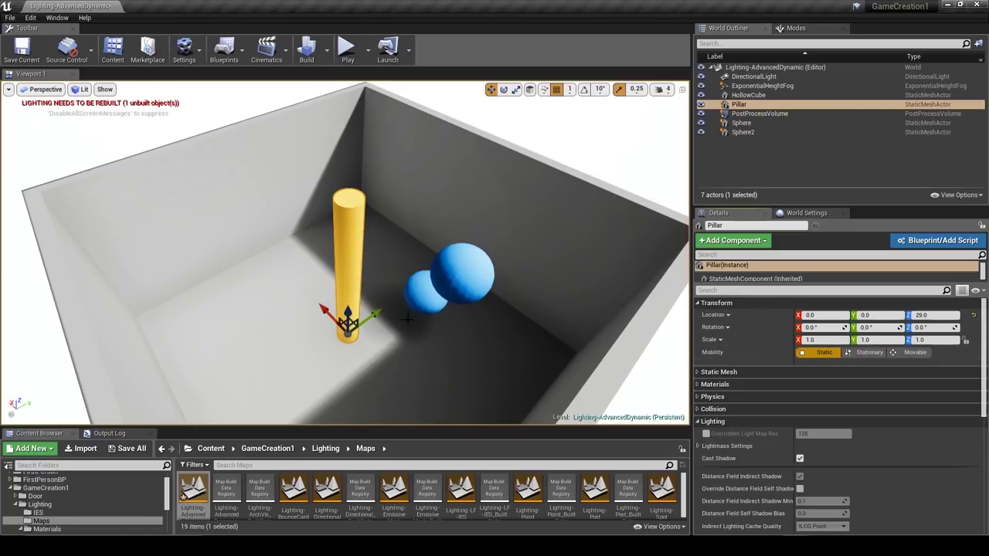
pyautogui.click(866, 353)
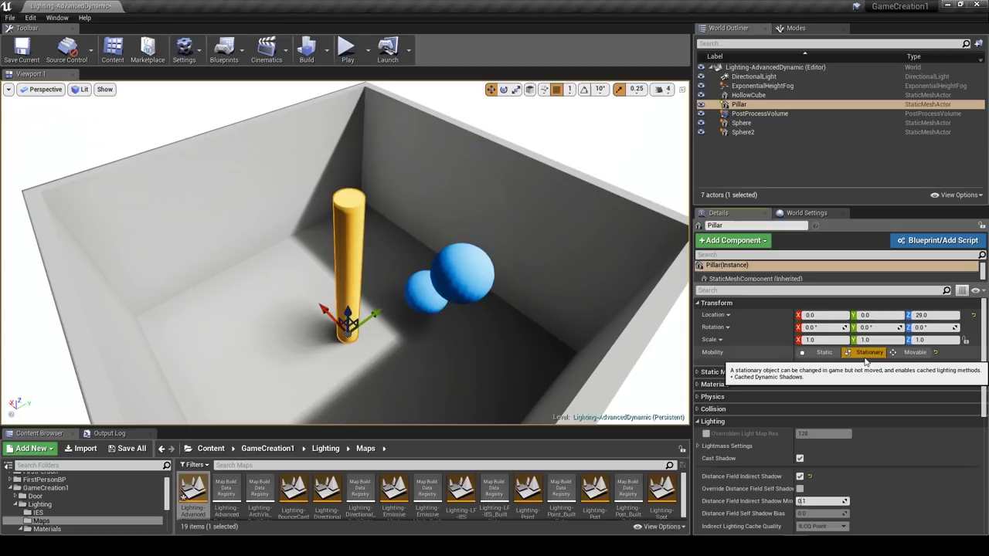
pyautogui.click(914, 353)
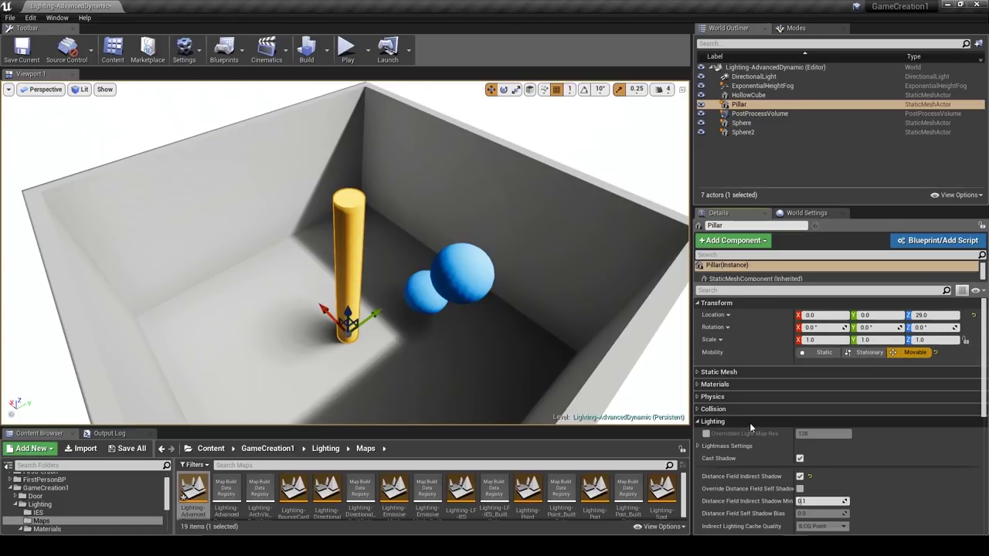
# Expand the pillar's Lightmass and advanced Lighting settings, and switch Distance Field Indirect Shadow off and back on.
pyautogui.scroll(-5, 756, 458)
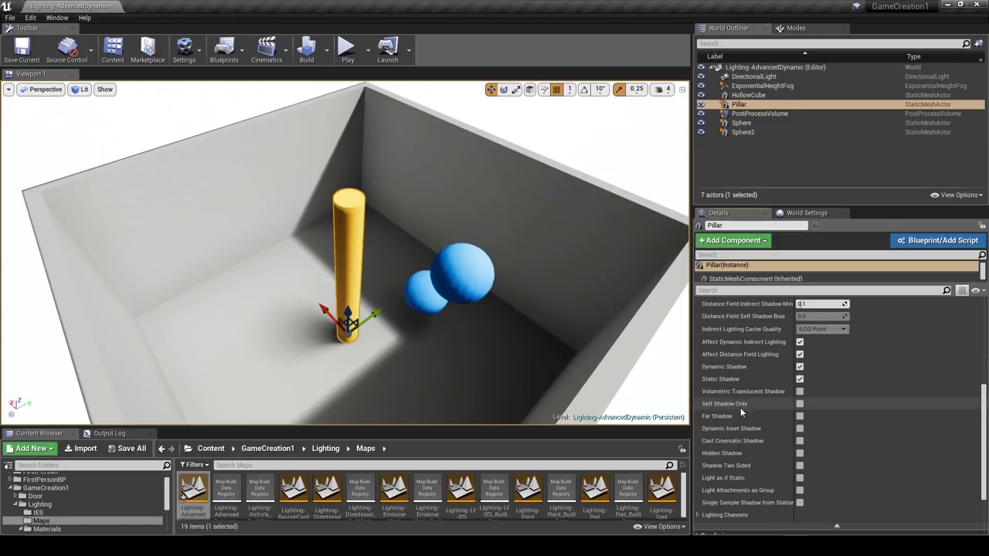
pyautogui.scroll(-4, 830, 502)
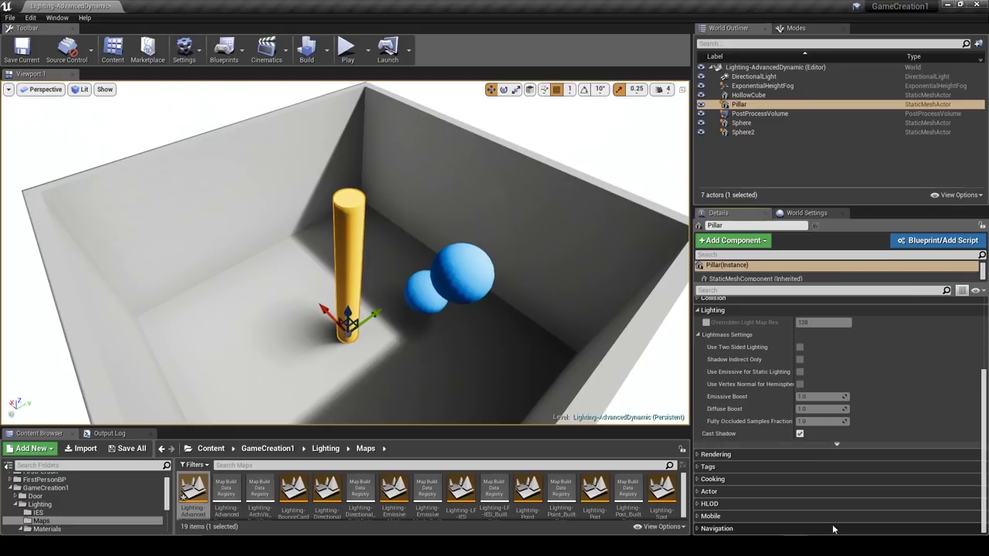
pyautogui.click(836, 445)
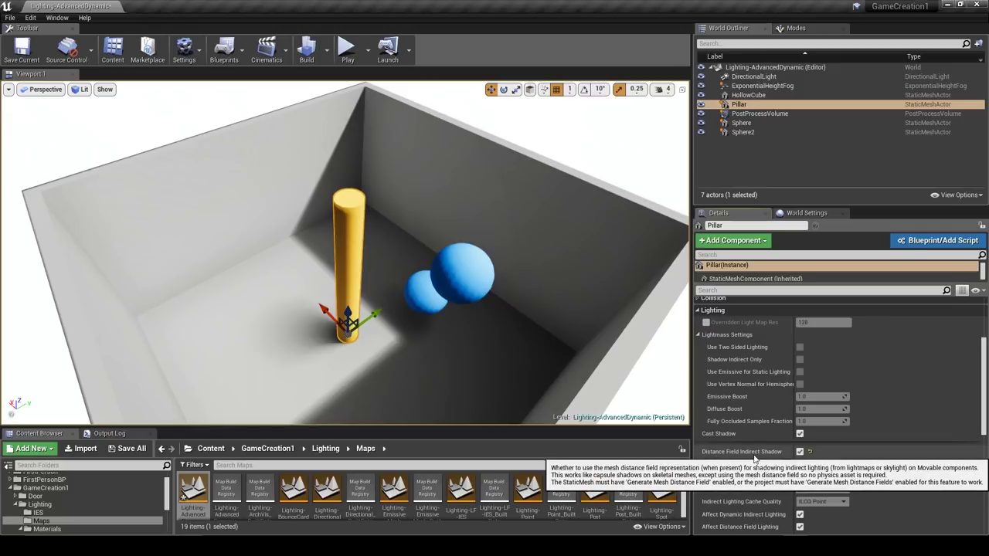
pyautogui.click(800, 451)
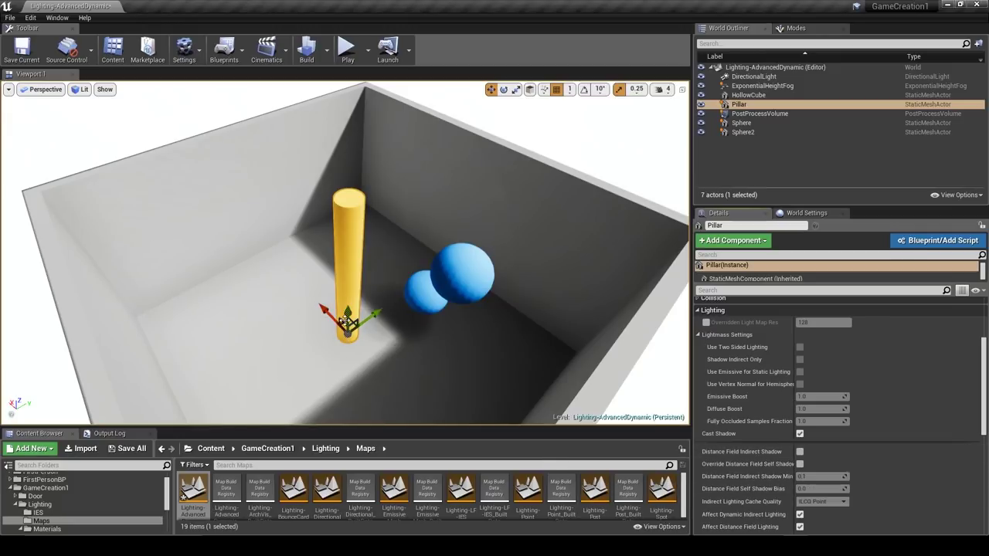
pyautogui.click(800, 452)
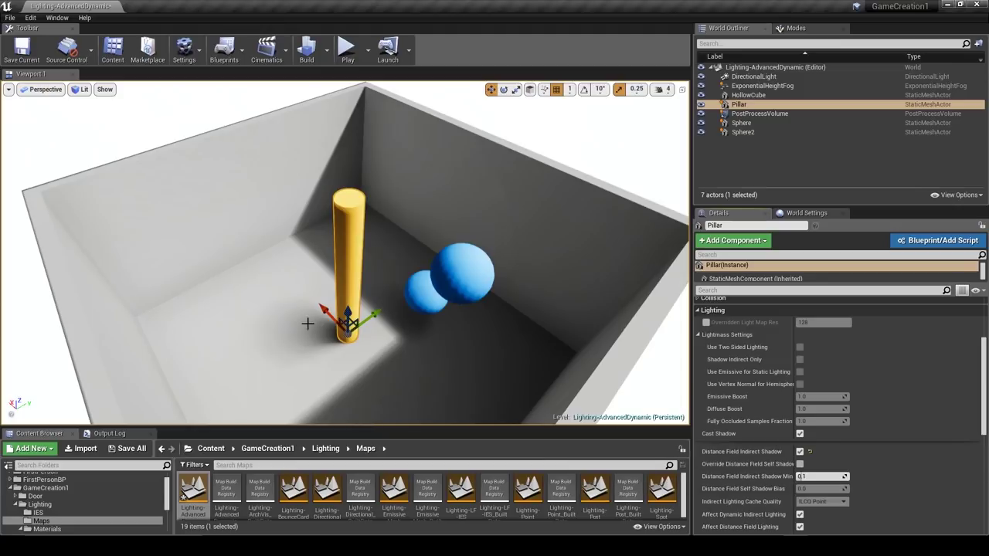
# Inspect the pillar's shading up close and switch its Cast Shadow setting off and back on.
pyautogui.press('w')
pyautogui.moveTo(357, 288); pyautogui.dragTo(470, 196, button='right')
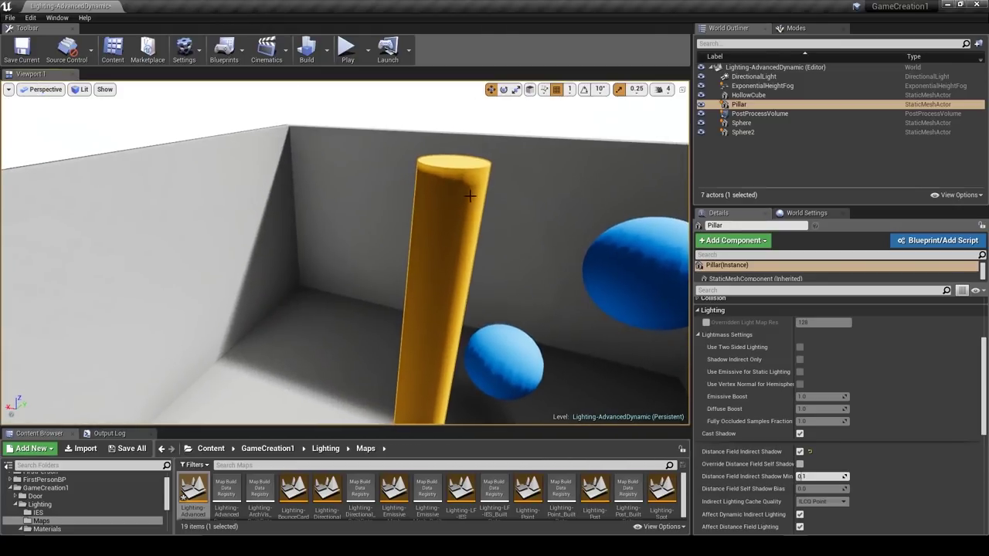
pyautogui.moveTo(499, 315); pyautogui.dragTo(502, 371, button='right')
pyautogui.press('s')
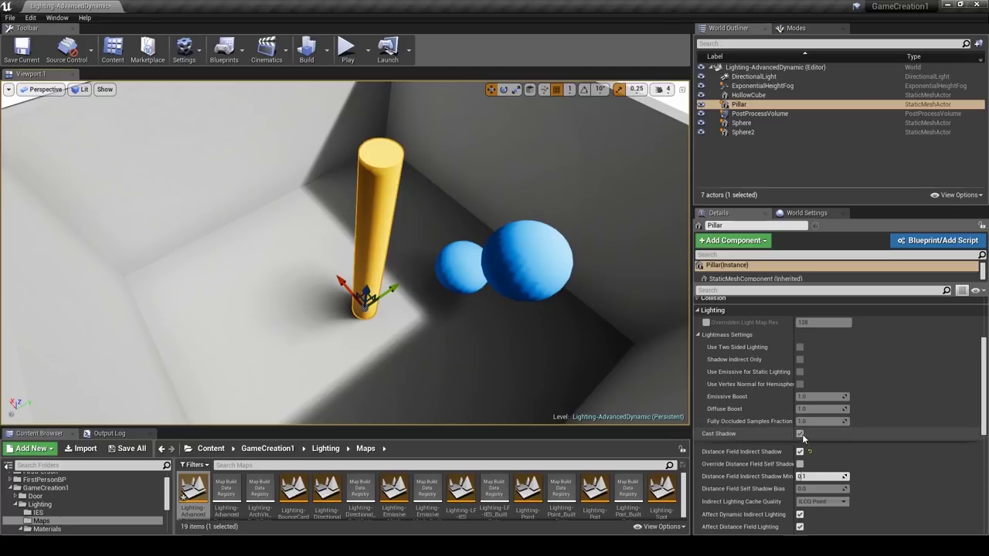
pyautogui.click(802, 434)
pyautogui.click(803, 433)
# Try a Distance Field Indirect Shadow Min Visibility of about 0.47 on the pillar, and undo the change.
pyautogui.moveTo(844, 427); pyautogui.dragTo(866, 426)
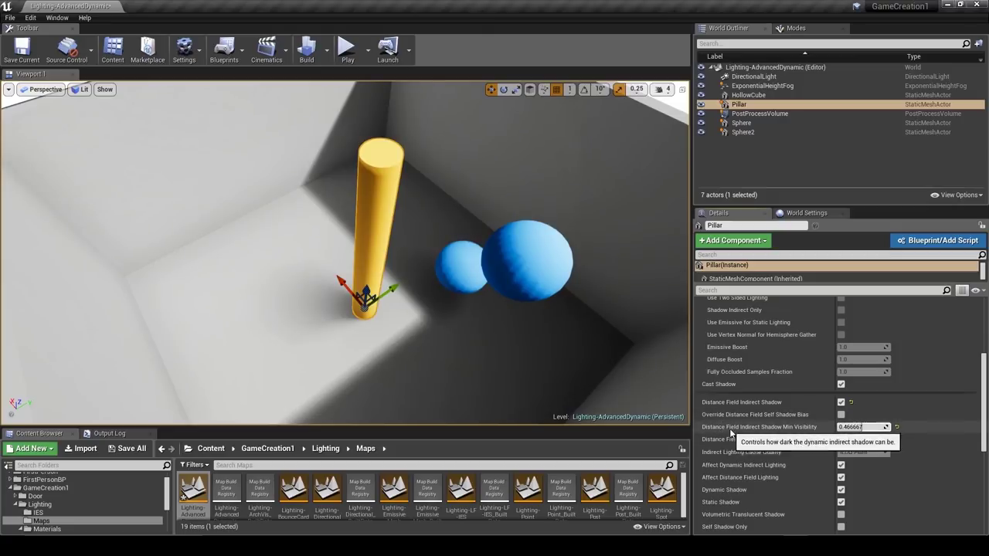
pyautogui.hotkey('ctrl', 'z')
pyautogui.moveTo(540, 309)
pyautogui.mouseDown(button='right')
pyautogui.moveTo(537, 348)
pyautogui.moveTo(533, 292)
pyautogui.mouseUp(button='right')
pyautogui.moveTo(410, 245); pyautogui.dragTo(508, 335, button='right')
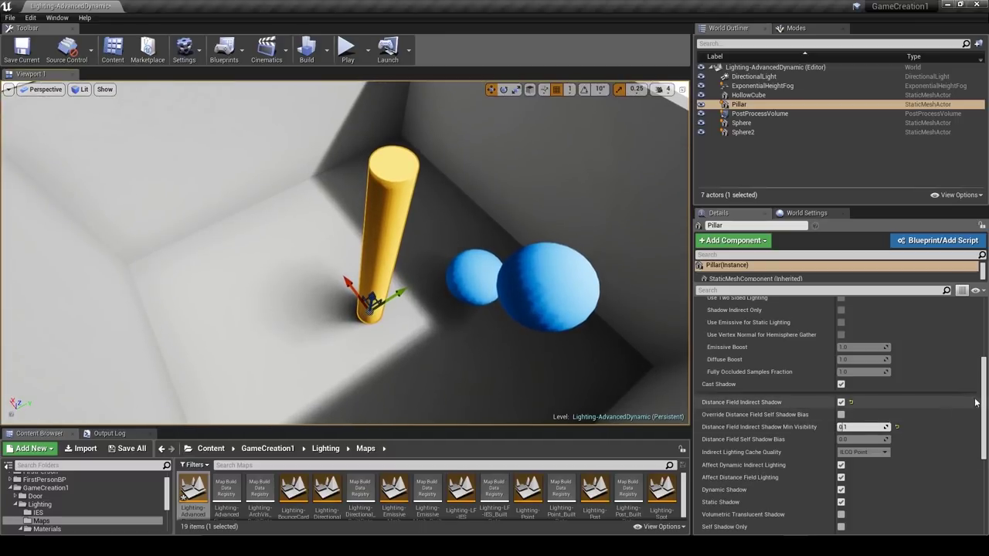
# Open the pillar's static mesh asset in its editor and view its General Settings, including Generate Mesh Distance Field.
pyautogui.scroll(5, 985, 398)
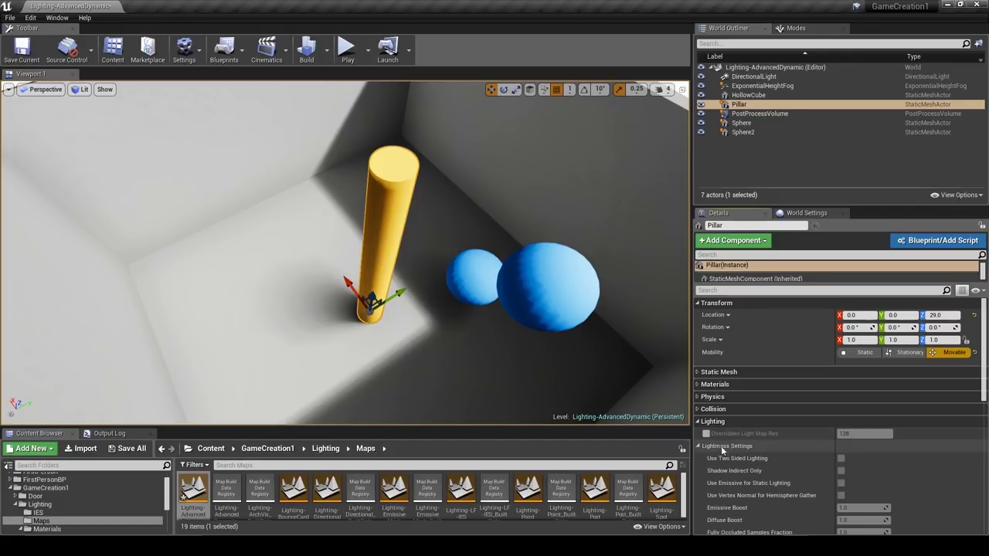
pyautogui.moveTo(385, 323); pyautogui.dragTo(396, 298, button='right')
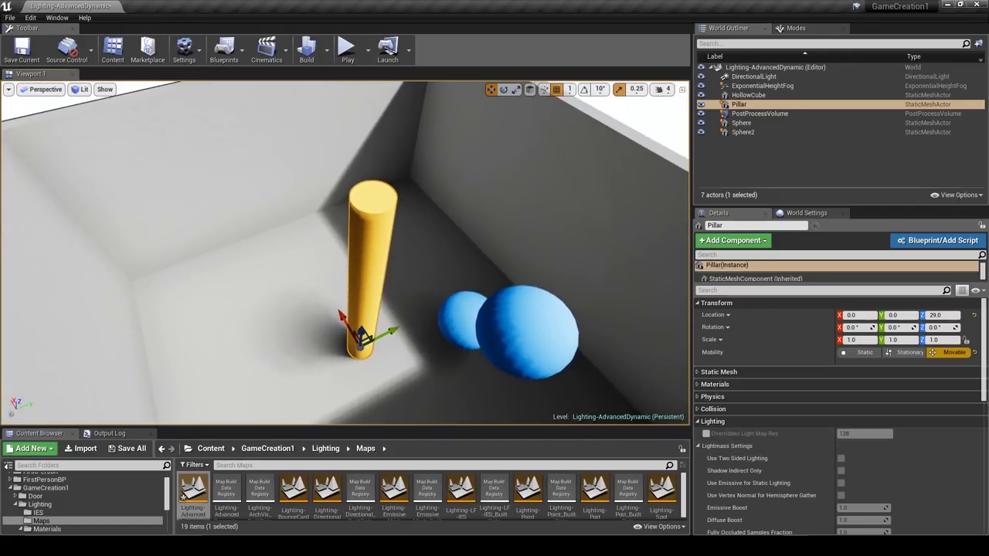
pyautogui.click(753, 303)
pyautogui.click(737, 328)
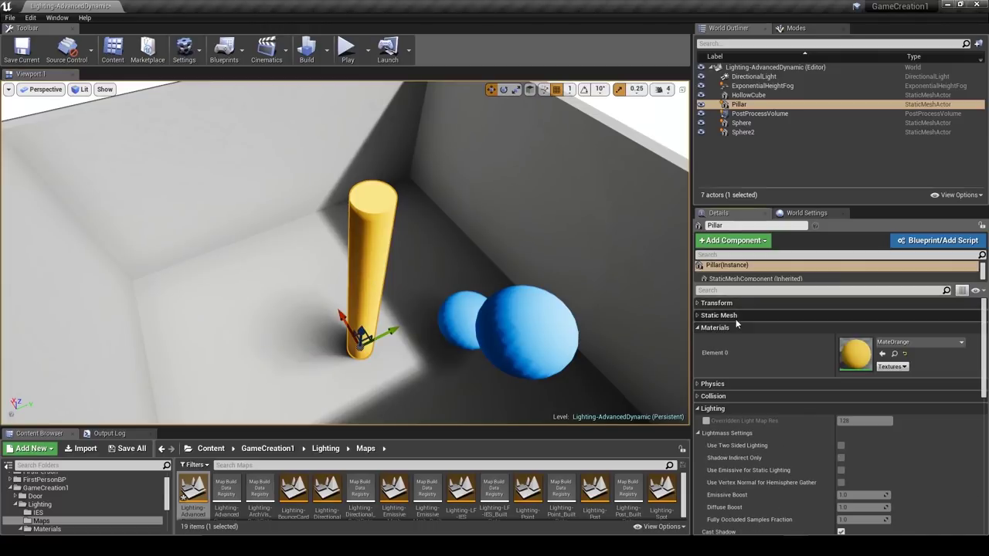
pyautogui.click(736, 316)
pyautogui.doubleClick(855, 341)
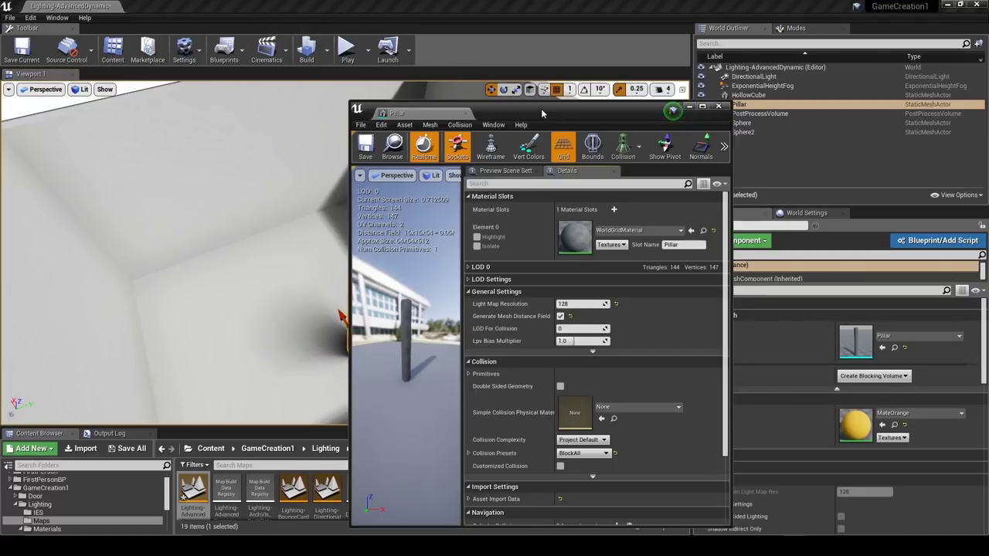
pyautogui.moveTo(541, 108); pyautogui.dragTo(497, 51)
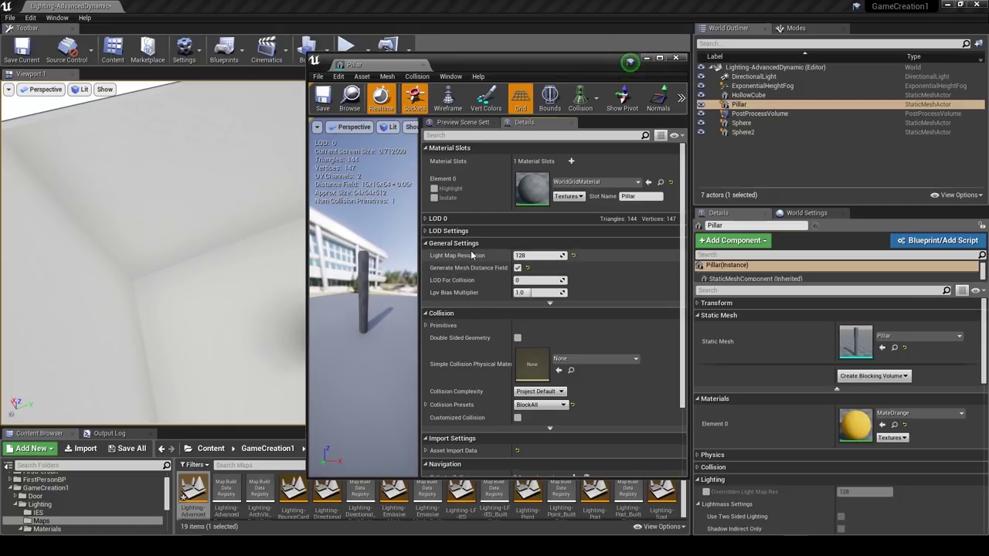
# View the Lighting options in the project's Rendering settings, including Generate Mesh Distance Fields, and close the project settings.
pyautogui.click(30, 17)
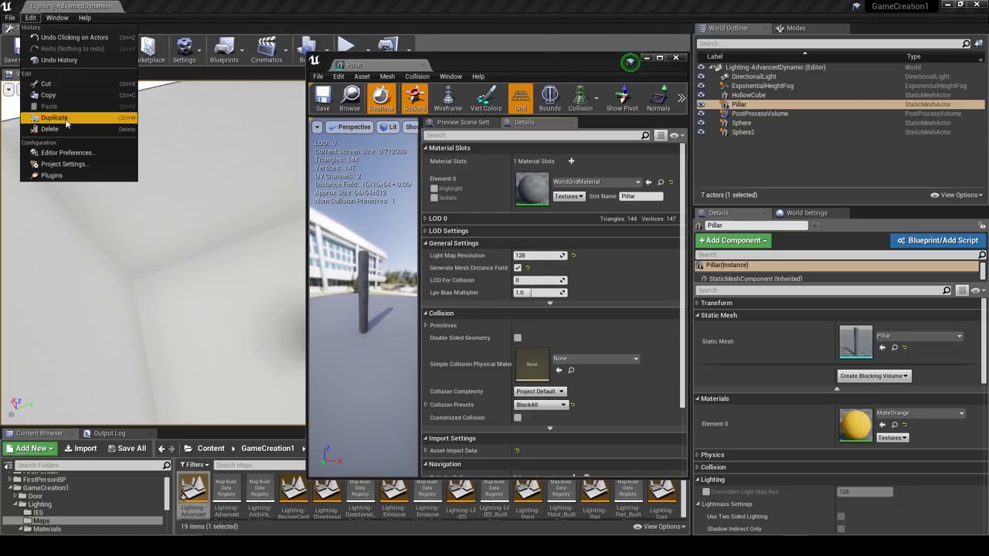
pyautogui.click(69, 164)
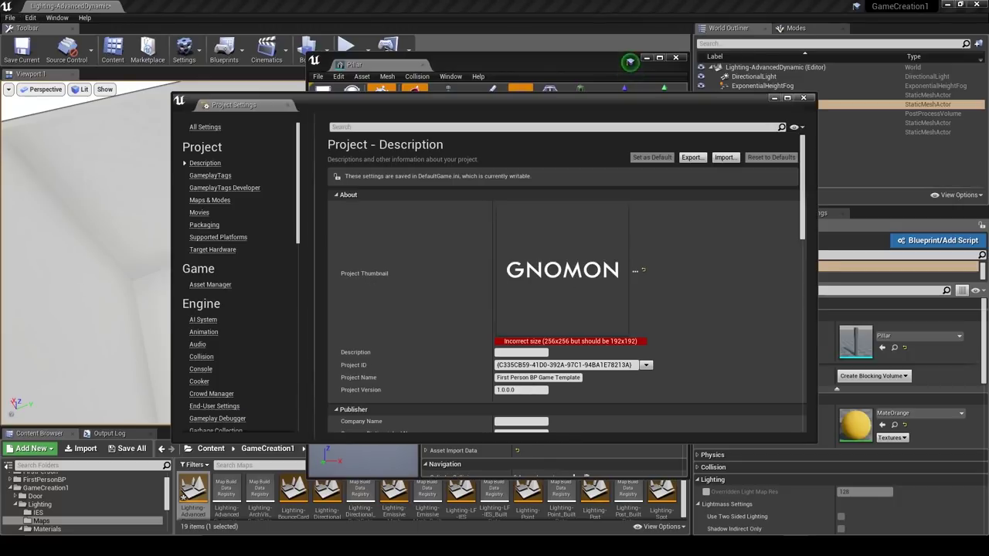
pyautogui.scroll(-3, 244, 309)
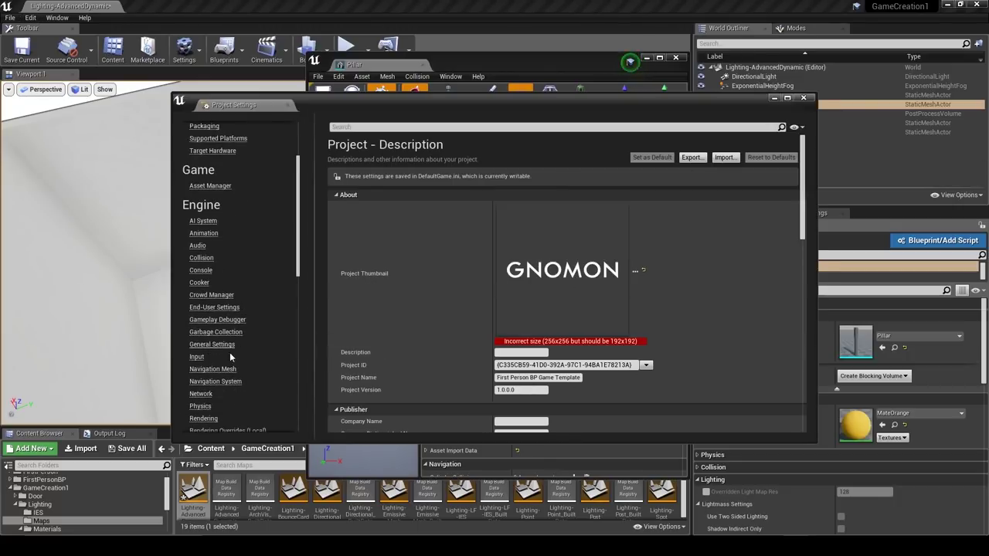
pyautogui.scroll(-1, 234, 329)
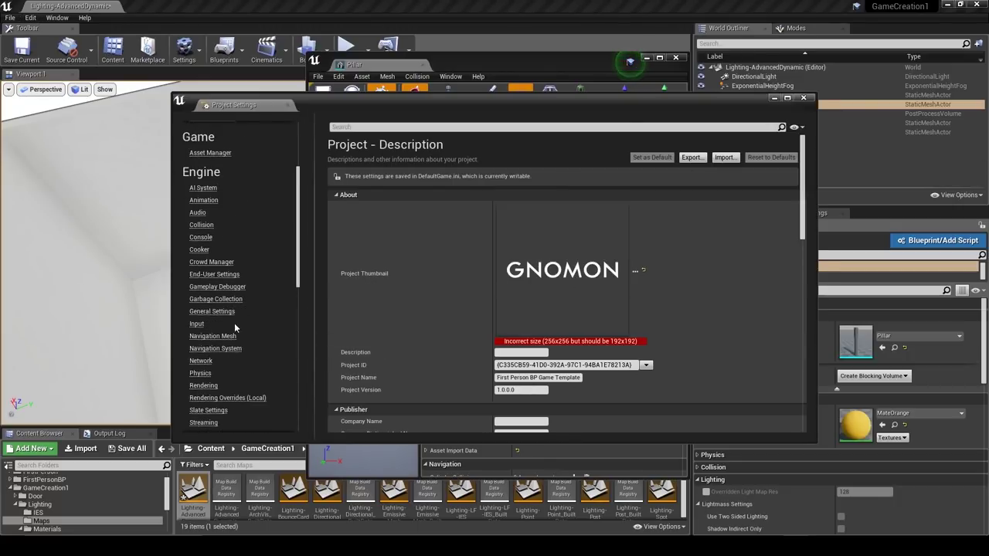
pyautogui.click(212, 385)
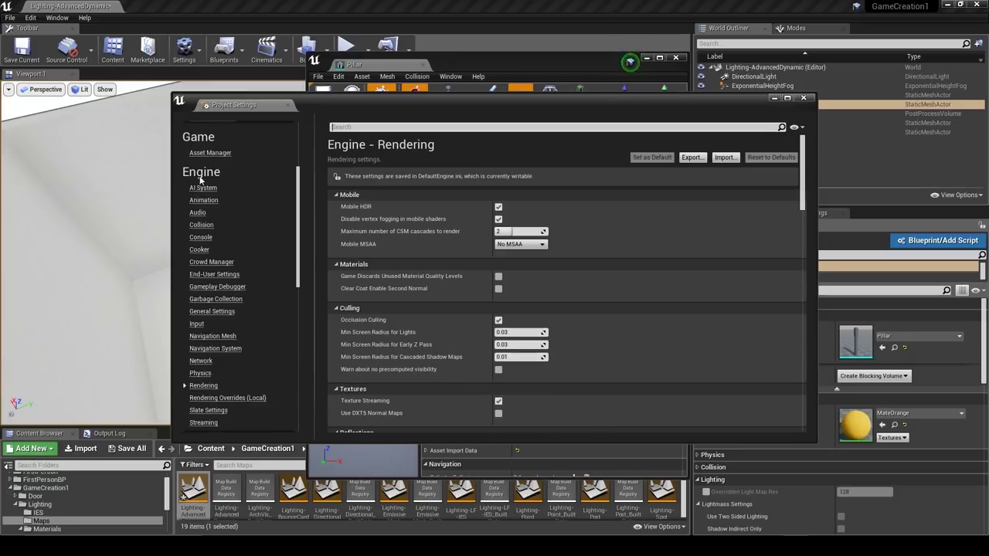
pyautogui.scroll(-3, 448, 317)
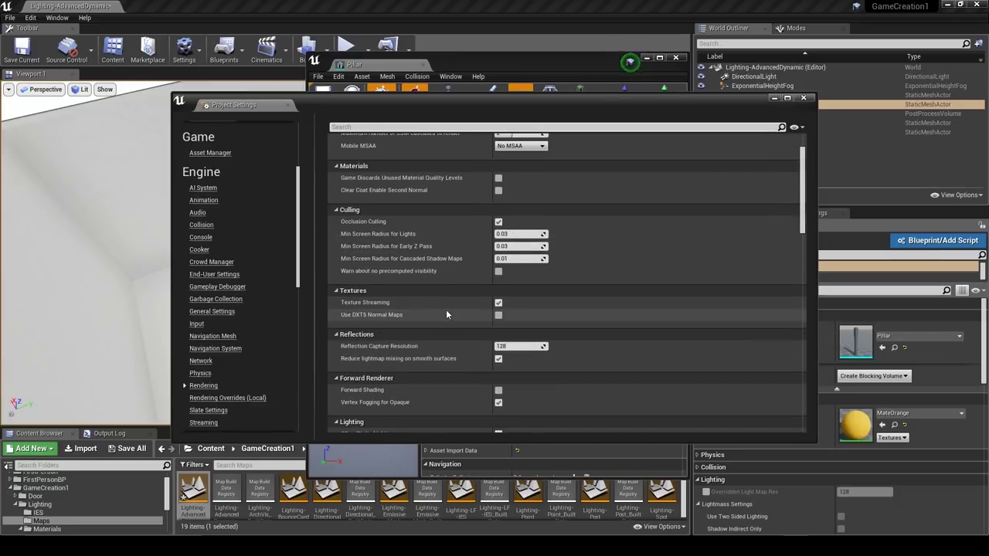
pyautogui.scroll(-5, 448, 316)
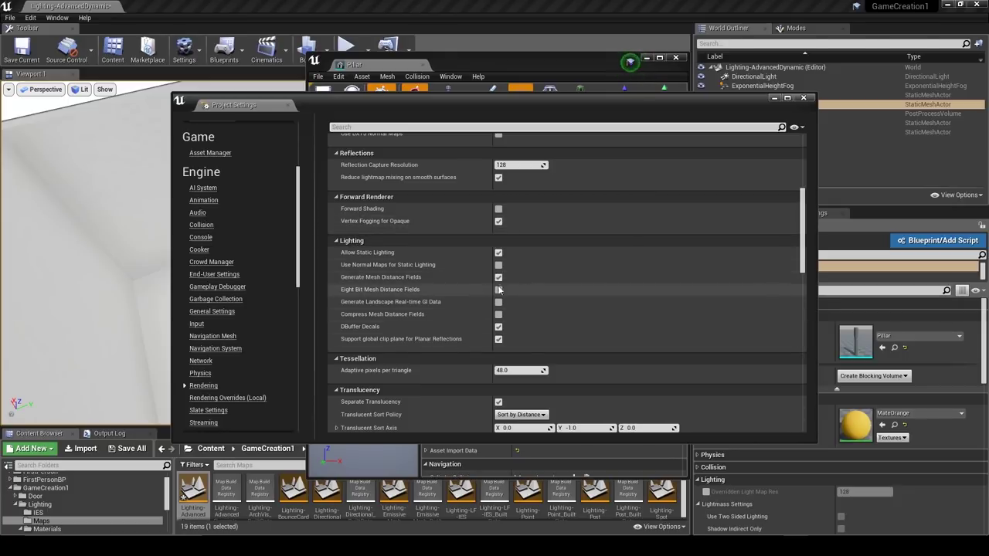
pyautogui.click(804, 99)
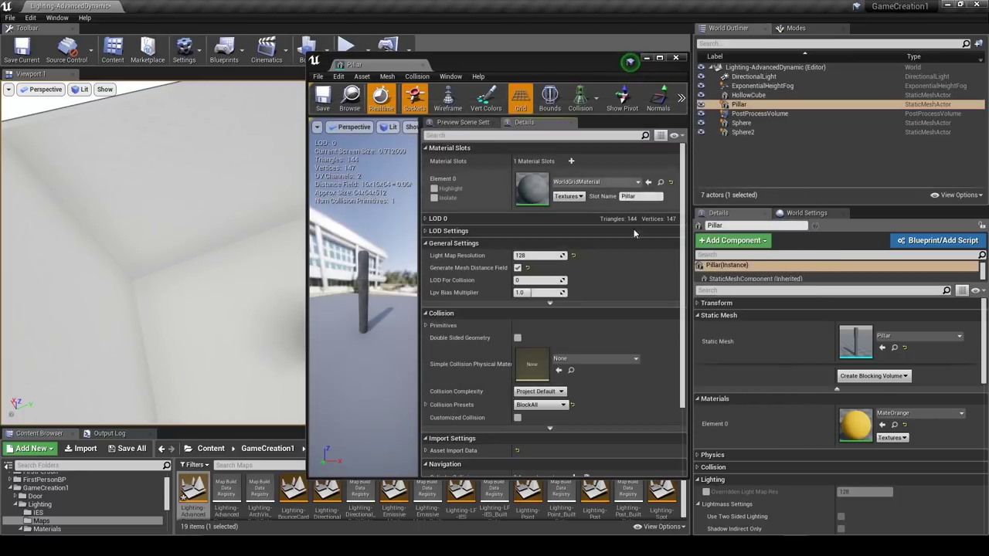
# Close the pillar's mesh editor, locate the Pillar mesh among the project assets and open it from there.
pyautogui.moveTo(535, 62); pyautogui.dragTo(556, 58)
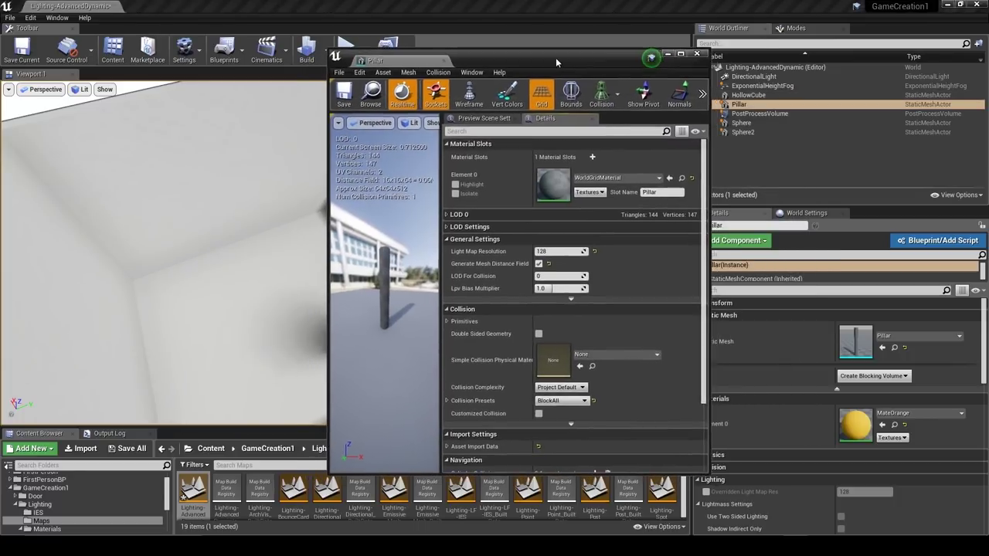
pyautogui.click(702, 56)
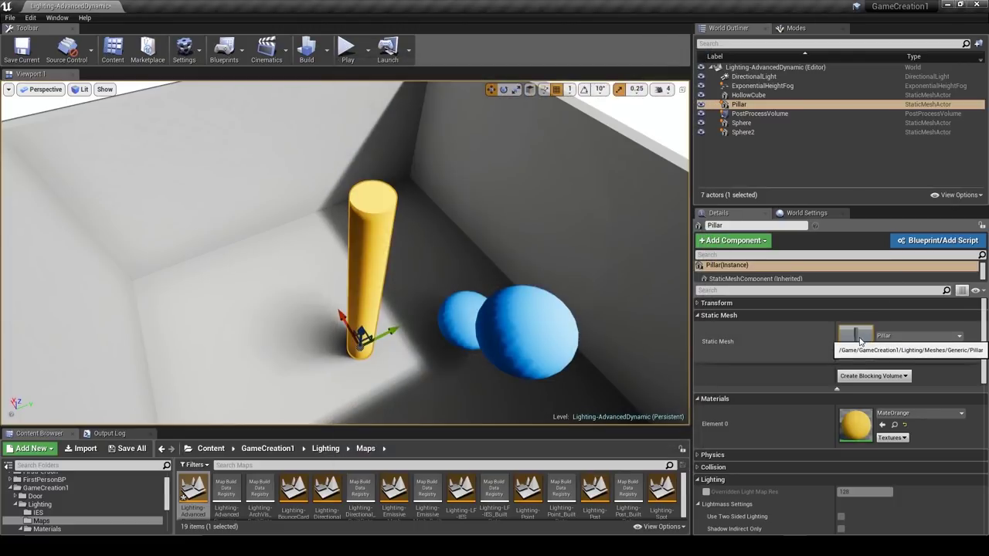
pyautogui.click(895, 348)
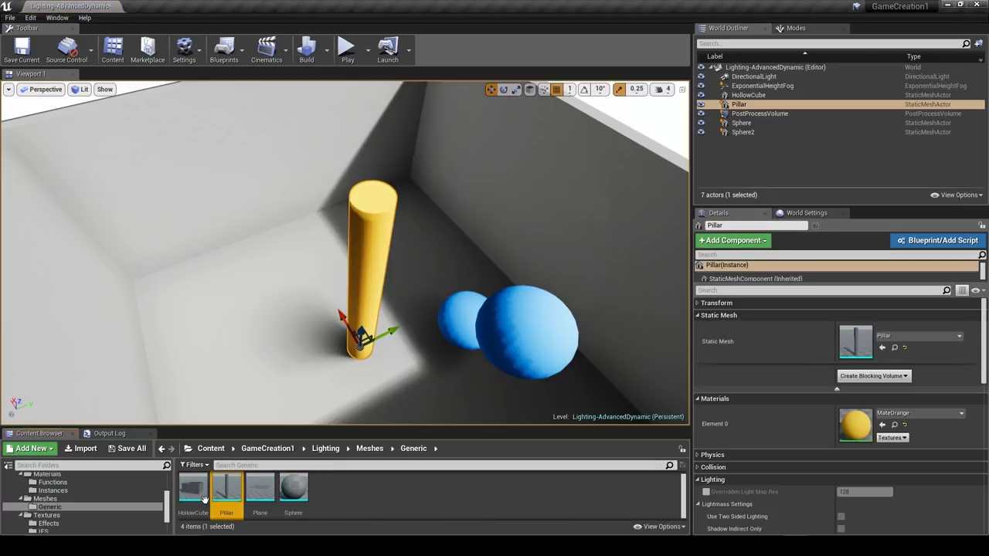
pyautogui.moveTo(227, 485)
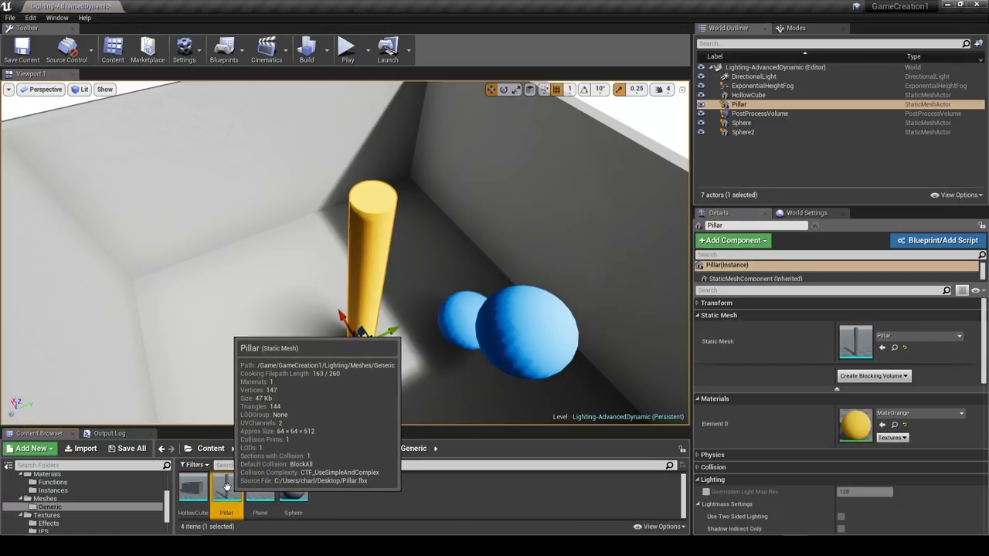
pyautogui.doubleClick(227, 485)
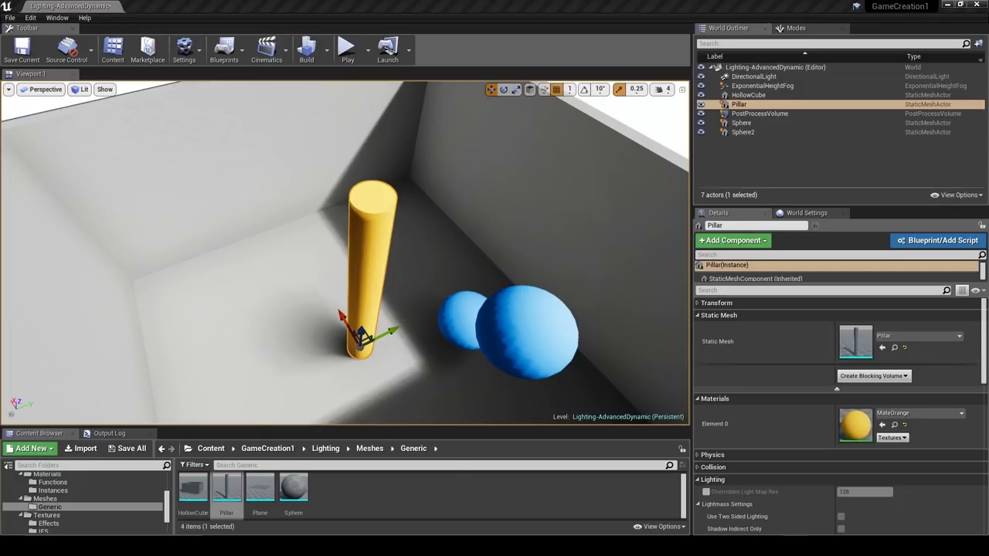
# Open the mesh editor for the pillar directly from its actor in the level, and close it again.
pyautogui.rightClick(355, 233)
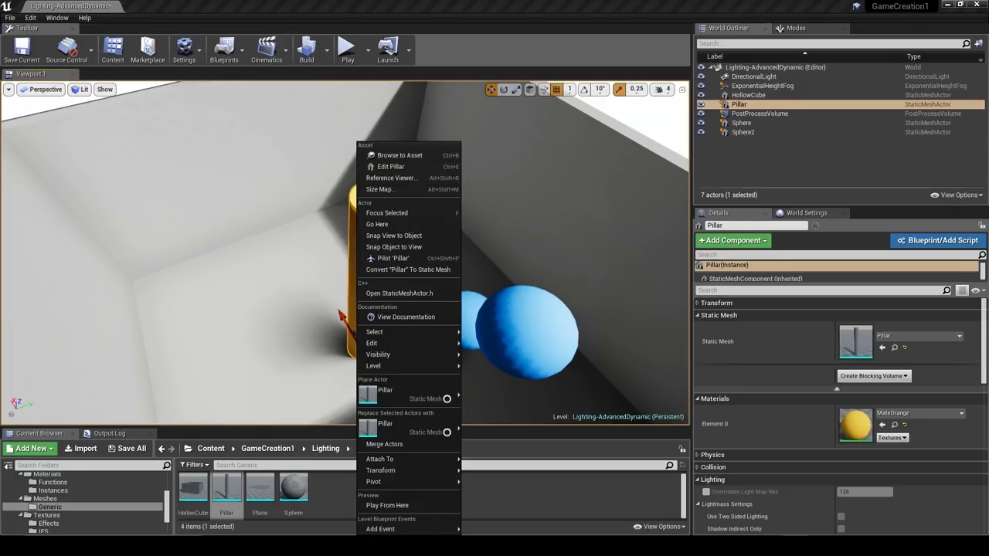
pyautogui.click(390, 166)
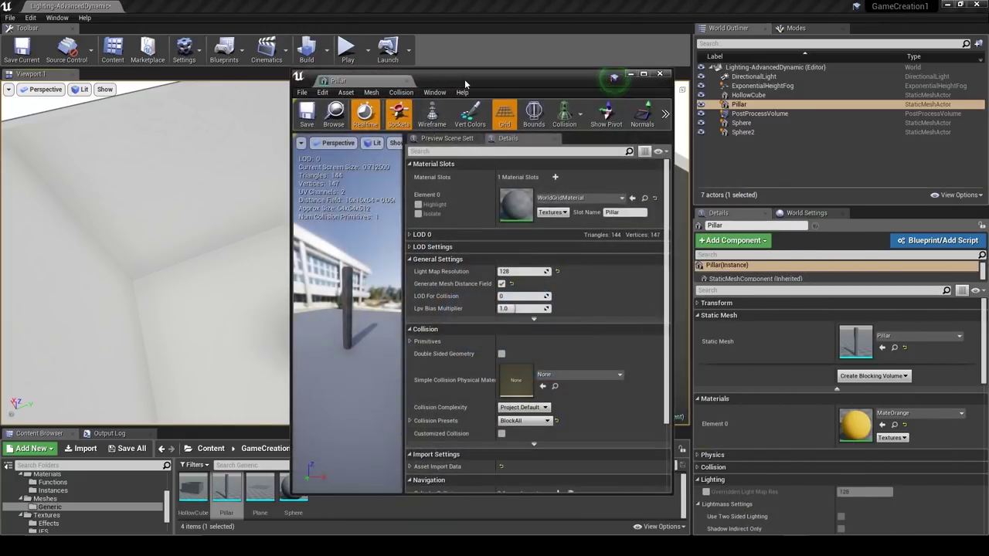
pyautogui.moveTo(464, 79); pyautogui.dragTo(455, 0)
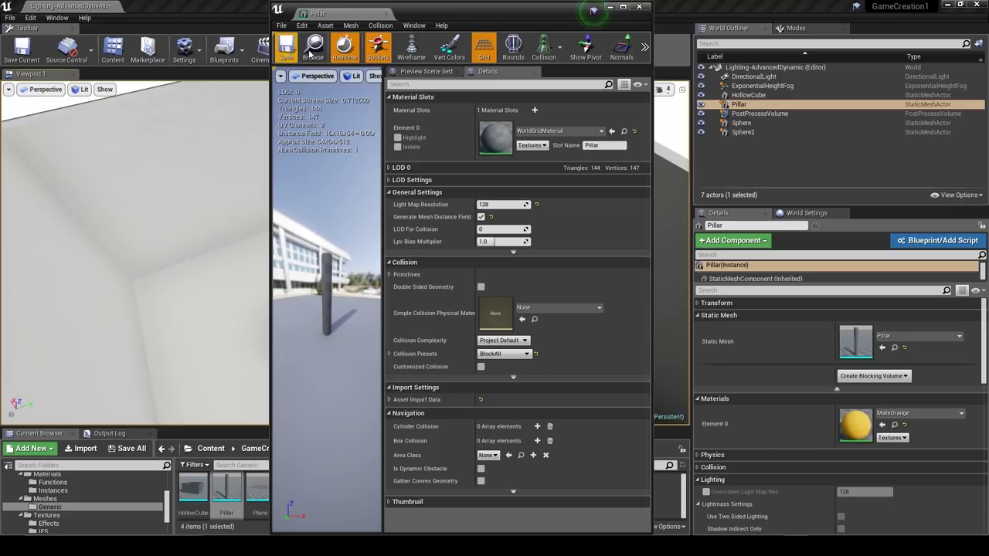
pyautogui.click(639, 6)
# Deselect the pillar, select the directional light above the box and expand its Light settings.
pyautogui.moveTo(464, 260); pyautogui.dragTo(430, 264, button='right')
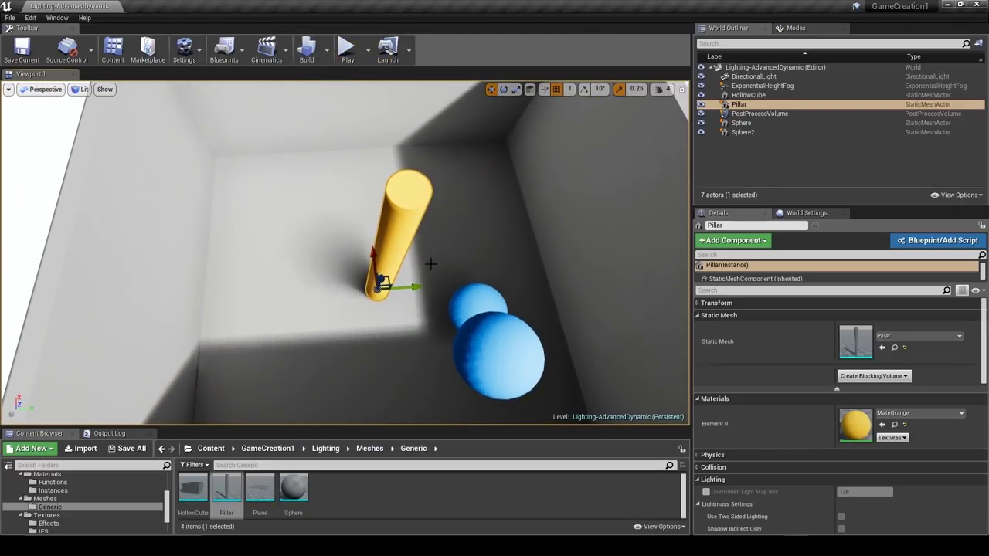
pyautogui.moveTo(376, 233); pyautogui.dragTo(483, 186, button='right')
pyautogui.moveTo(421, 255); pyautogui.dragTo(310, 248, button='right')
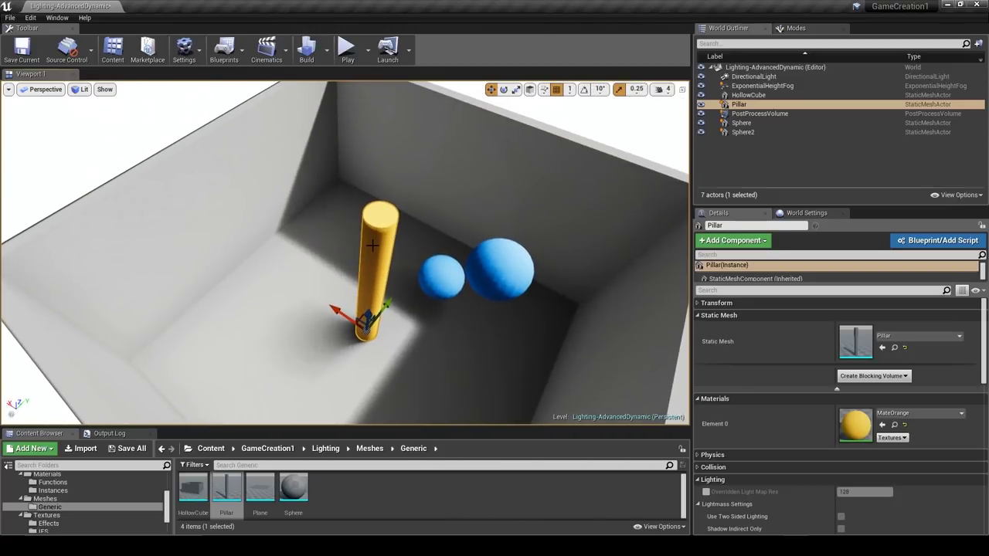
pyautogui.press('Escape')
pyautogui.moveTo(373, 246); pyautogui.dragTo(357, 211, button='right')
pyautogui.scroll(-6, 357, 211)
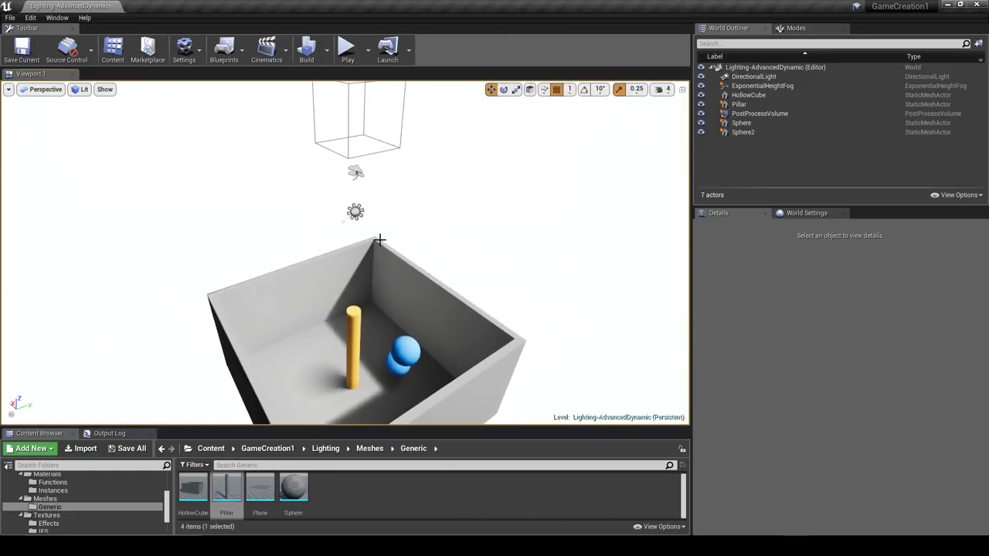
pyautogui.click(358, 213)
pyautogui.moveTo(358, 213)
pyautogui.mouseDown(button='right')
pyautogui.moveTo(346, 251)
pyautogui.moveTo(355, 227)
pyautogui.mouseUp(button='right')
pyautogui.click(708, 315)
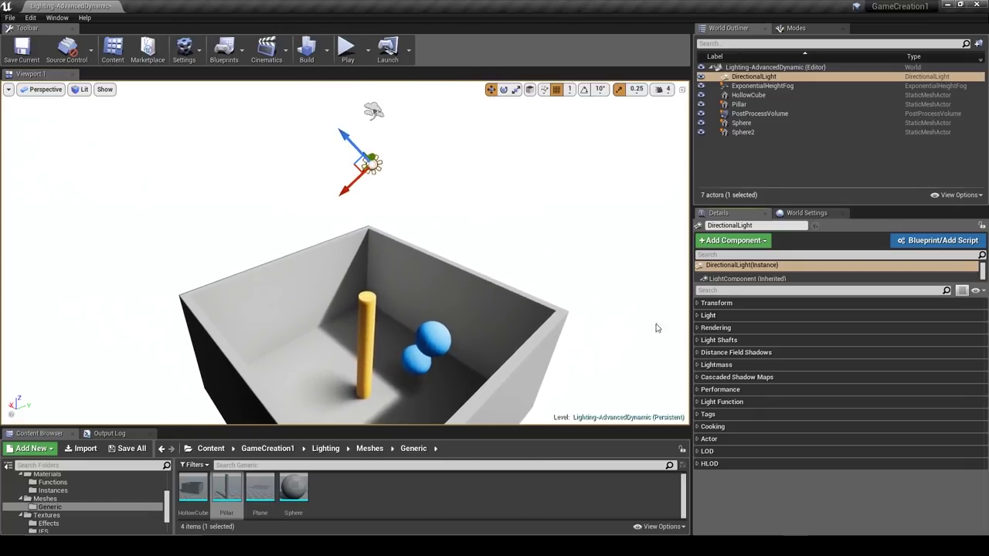
pyautogui.moveTo(656, 327); pyautogui.dragTo(655, 309, button='right')
pyautogui.moveTo(517, 365); pyautogui.dragTo(463, 351, button='right')
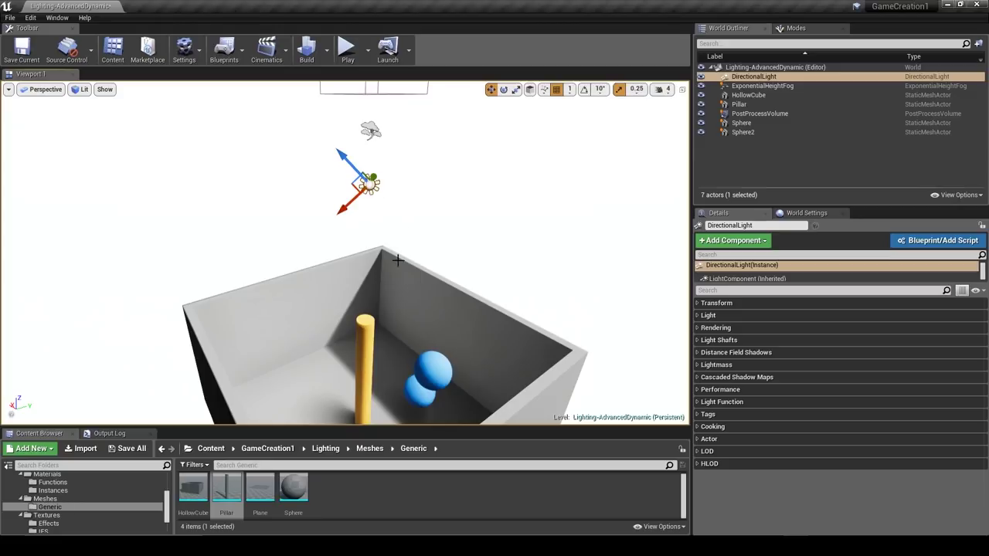
pyautogui.click(725, 314)
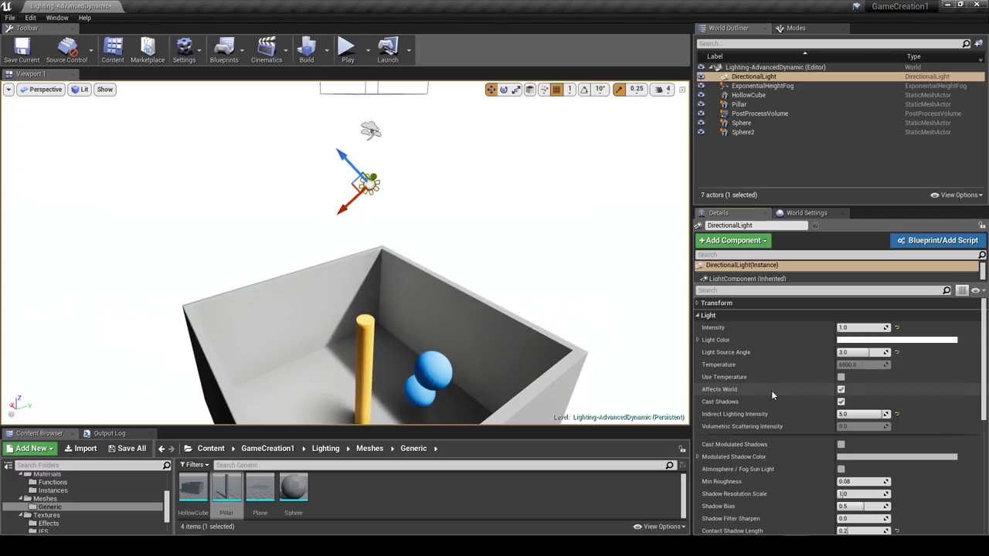
# Examine the directional light's Light settings, including Indirect Lighting Intensity and Dynamic Indirect Lighting, alongside the lit box scene.
pyautogui.moveTo(446, 237); pyautogui.dragTo(401, 236, button='right')
pyautogui.press('w')
pyautogui.moveTo(409, 236); pyautogui.dragTo(441, 274)
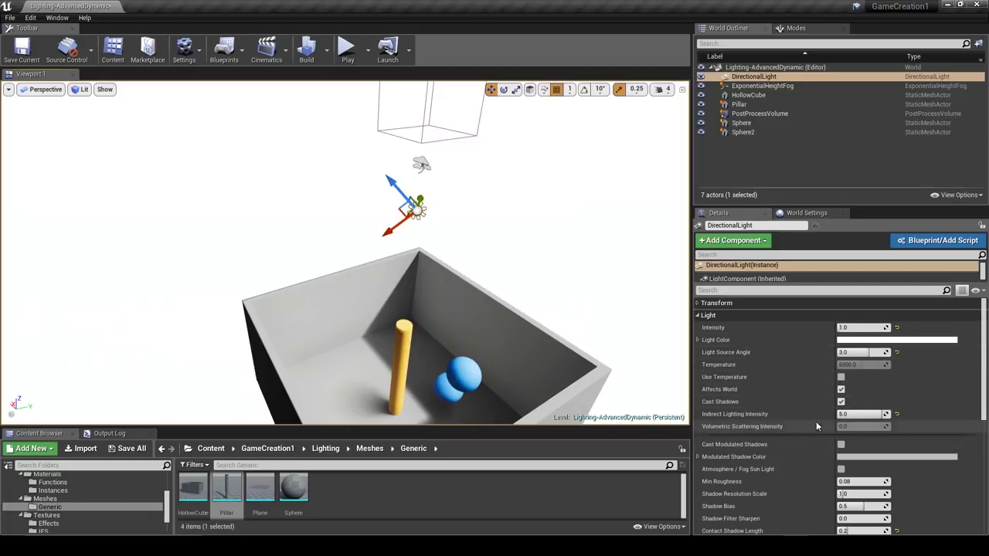
pyautogui.scroll(-3, 768, 437)
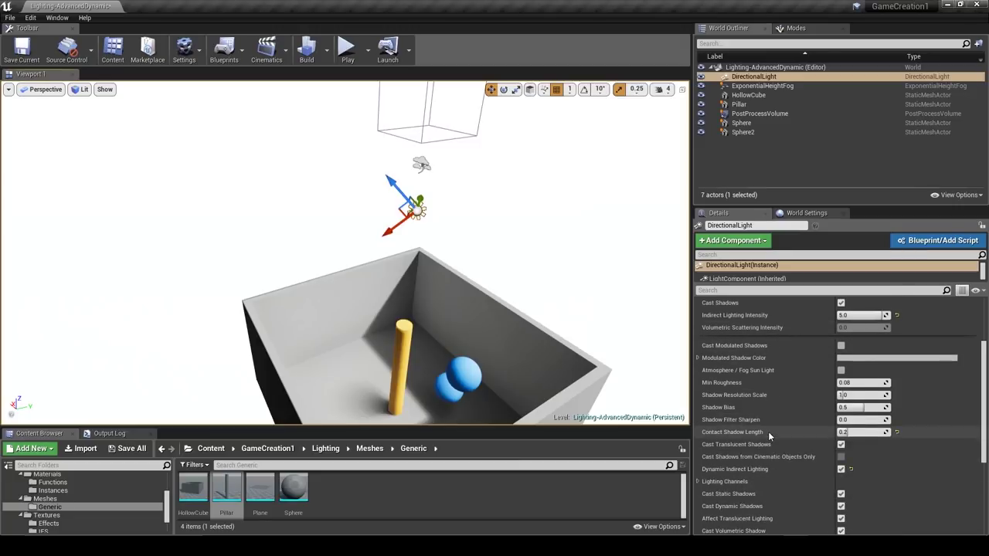
pyautogui.scroll(3, 768, 437)
pyautogui.scroll(-3, 768, 437)
pyautogui.scroll(3, 769, 436)
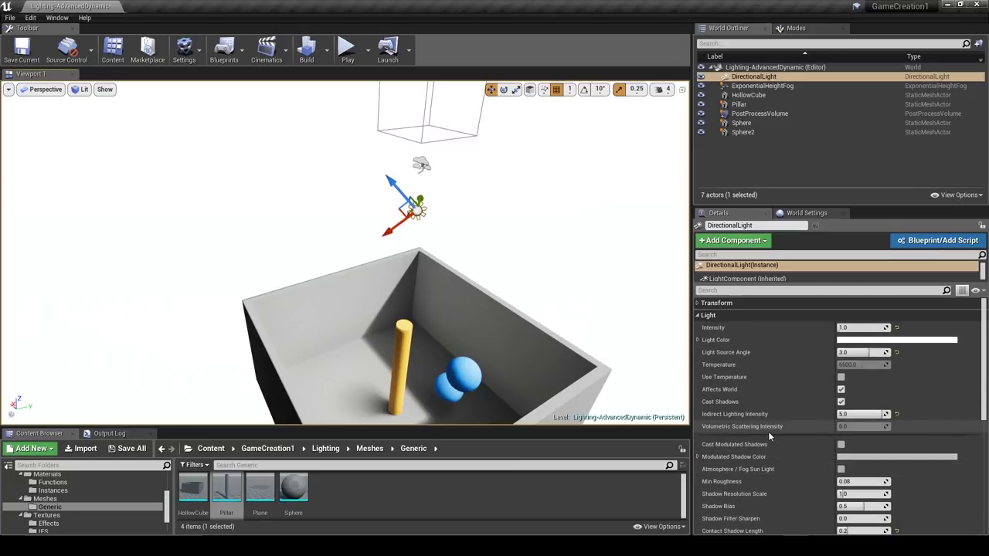
pyautogui.moveTo(541, 325); pyautogui.dragTo(548, 306)
pyautogui.moveTo(634, 347); pyautogui.dragTo(634, 347, button='right')
pyautogui.moveTo(495, 335); pyautogui.dragTo(496, 335, button='right')
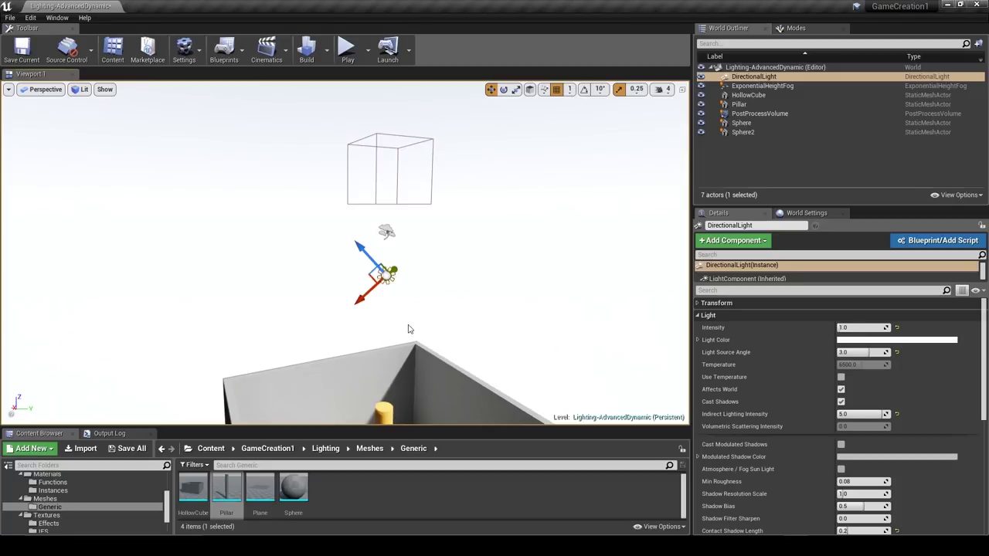
pyautogui.moveTo(416, 319); pyautogui.dragTo(412, 289, button='right')
pyautogui.press('s')
pyautogui.press('w')
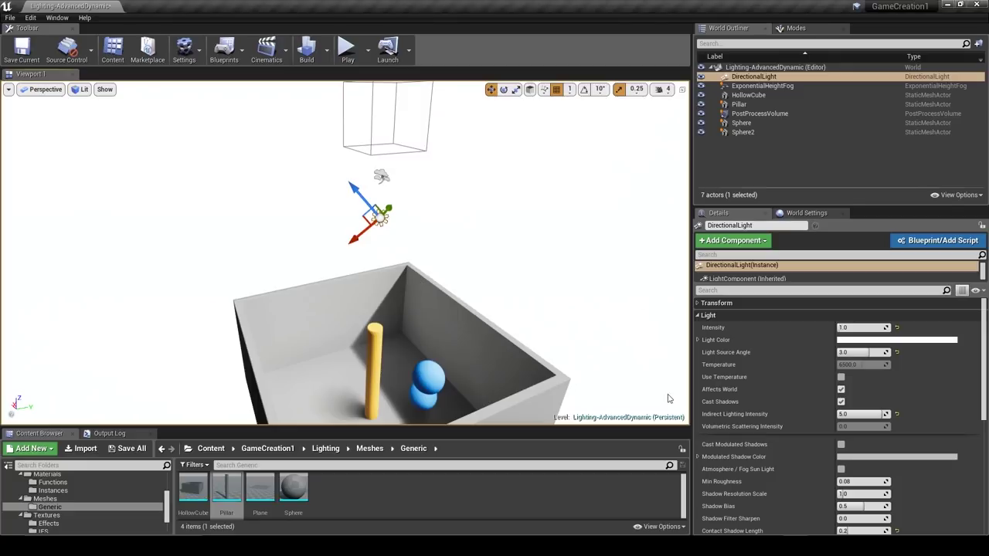
# Collapse the directional light's expanded settings and frame the whole box with the pillar and spheres.
pyautogui.click(722, 303)
pyautogui.click(723, 302)
pyautogui.click(727, 312)
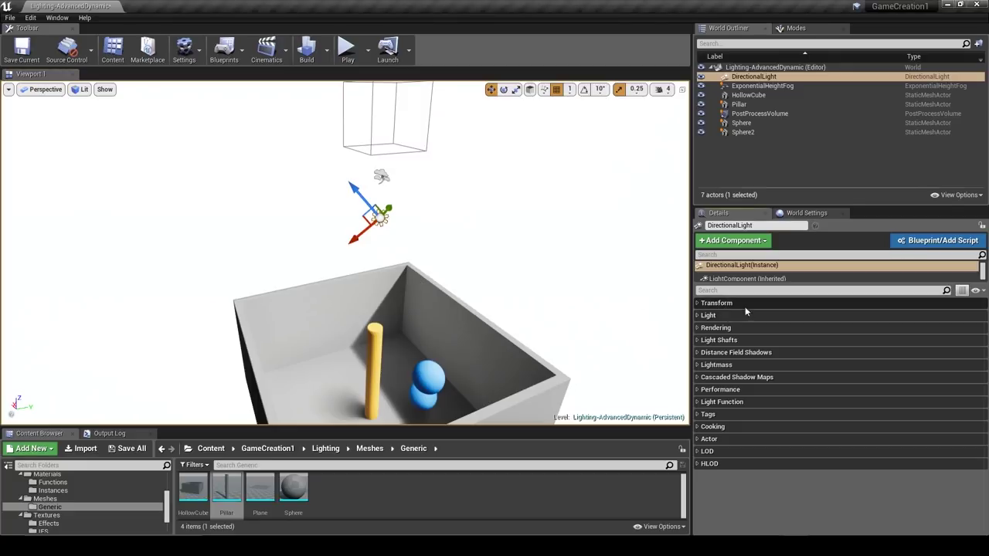
pyautogui.moveTo(532, 318); pyautogui.dragTo(507, 391, button='right')
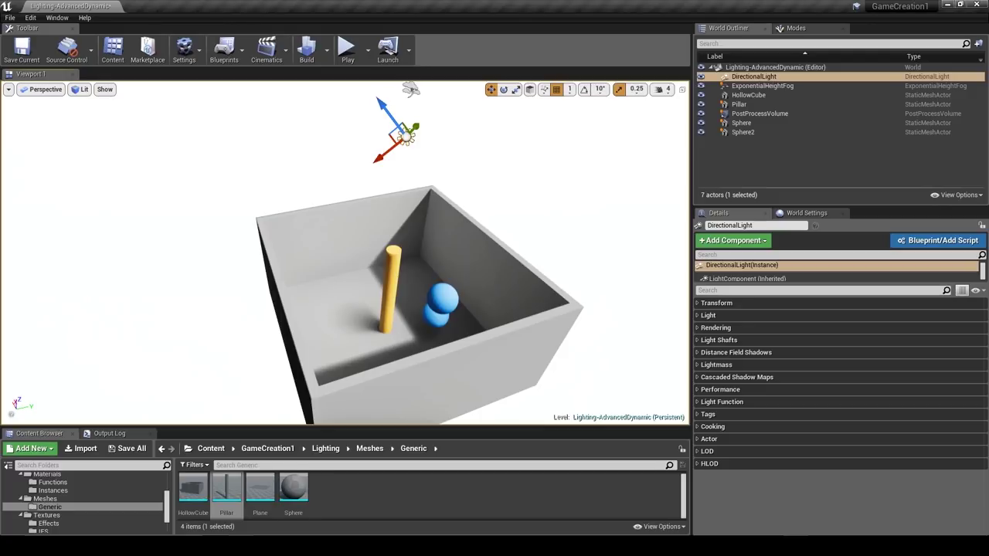
# Query the current value of the console variable r.LightPropagationVolume from the output log.
pyautogui.moveTo(241, 546)
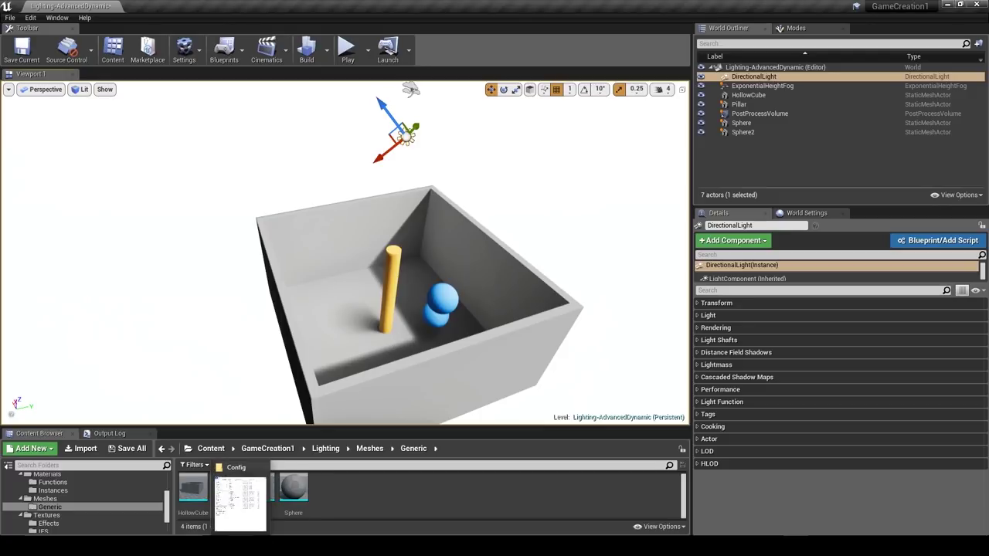
pyautogui.click(108, 433)
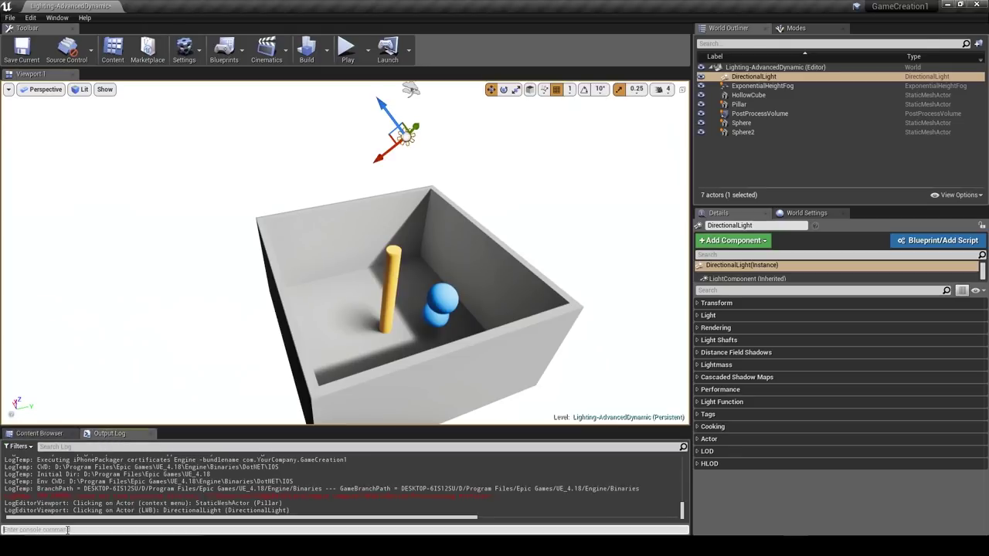
pyautogui.press('Up')
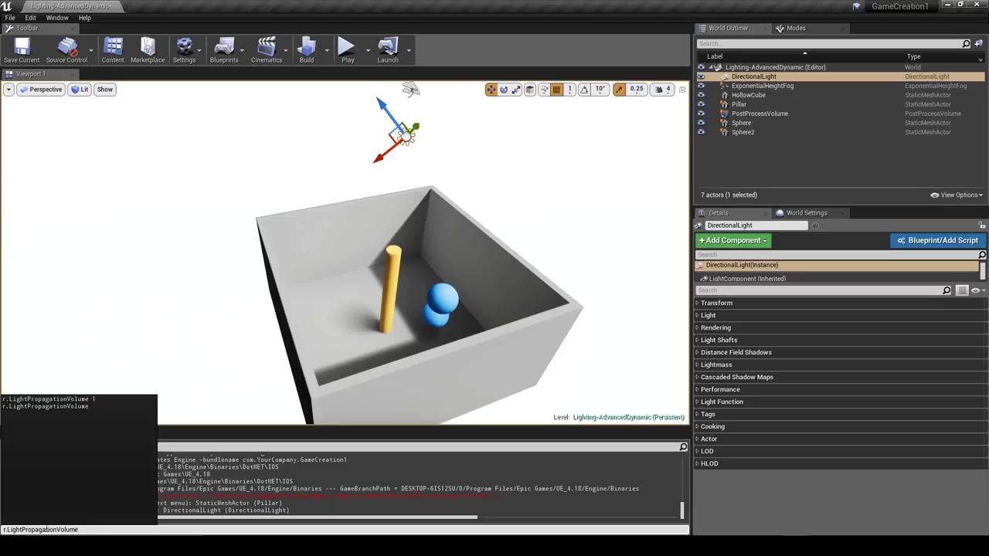
pyautogui.press('Return')
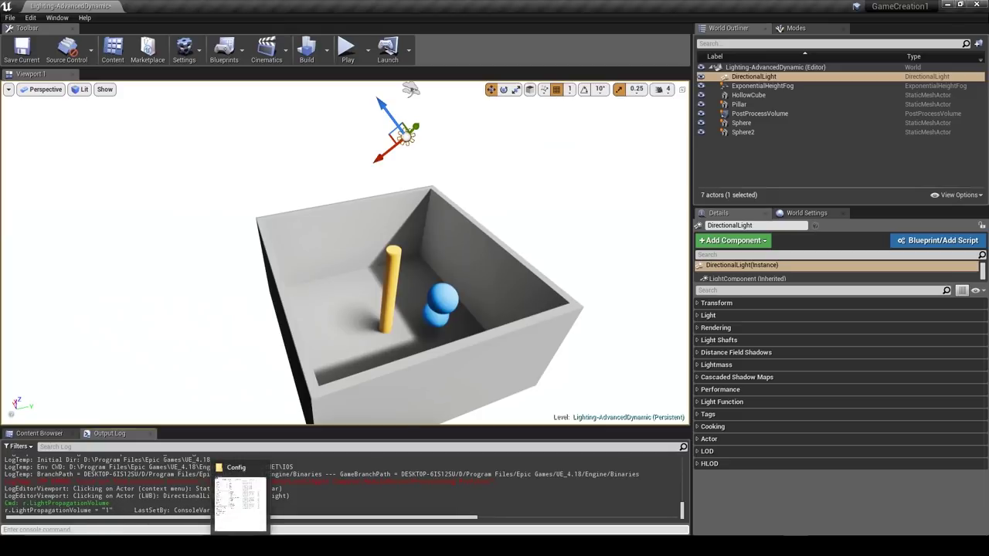
# Switch to the Engine\Config folder of UE_4.18 in File Explorer and open ConsoleVariables for editing in Notepad++.
pyautogui.click(248, 516)
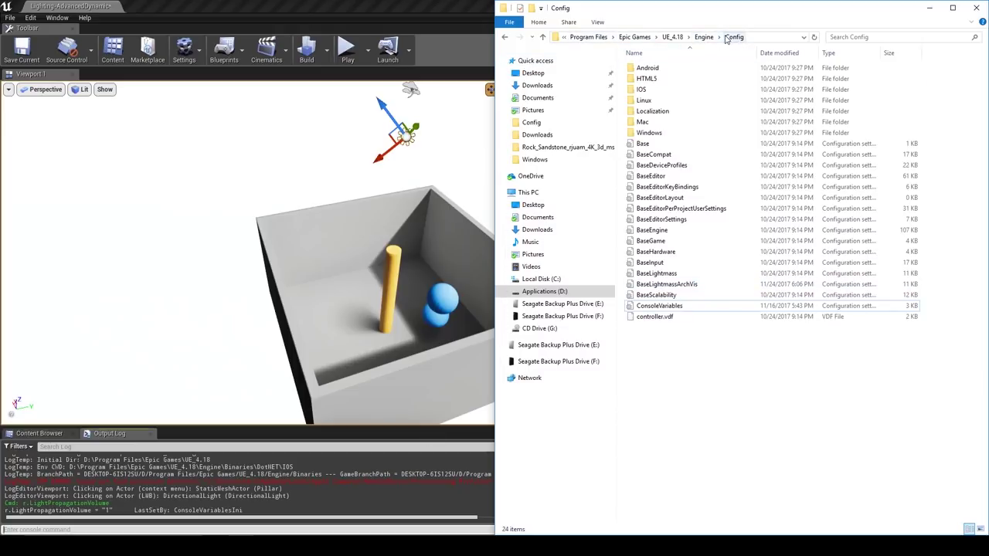
pyautogui.click(758, 38)
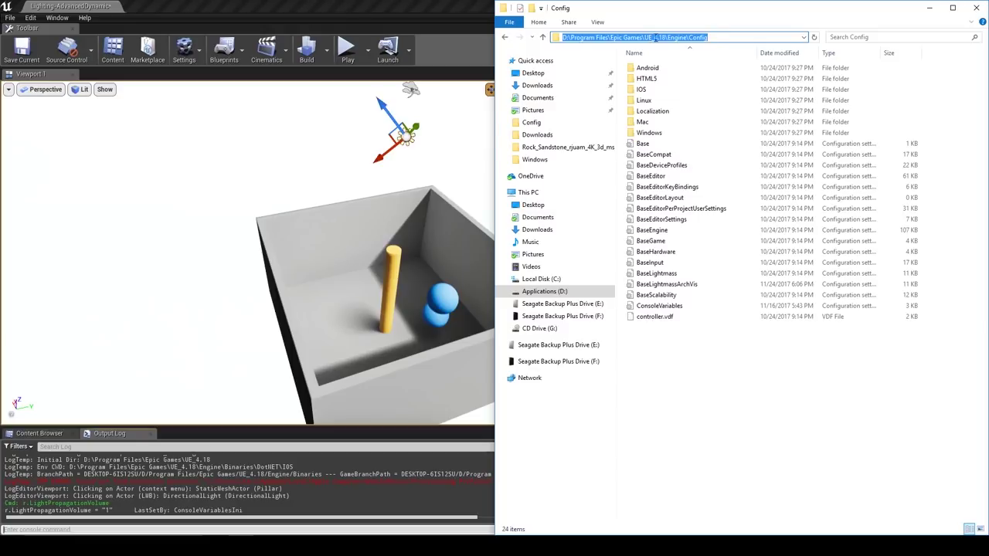
pyautogui.click(696, 36)
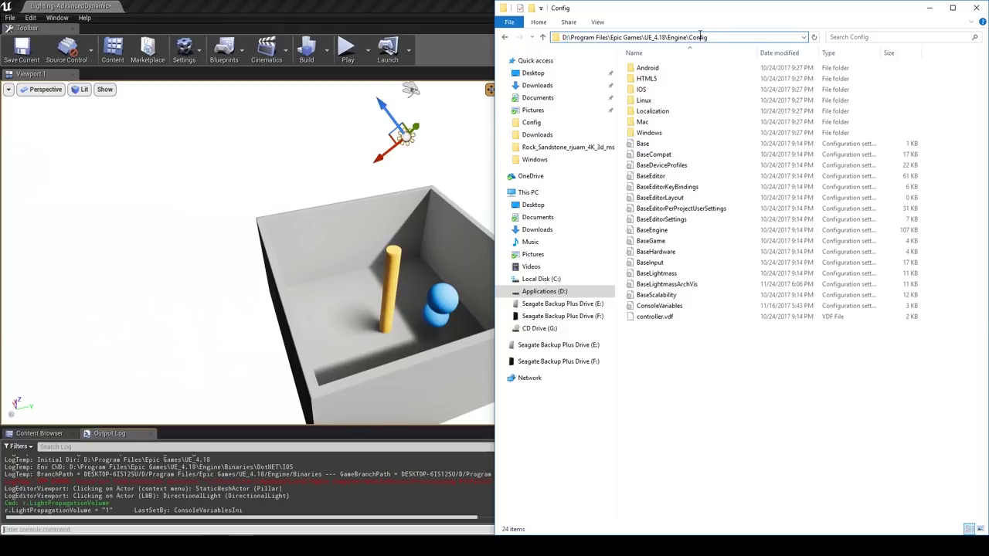
pyautogui.click(696, 402)
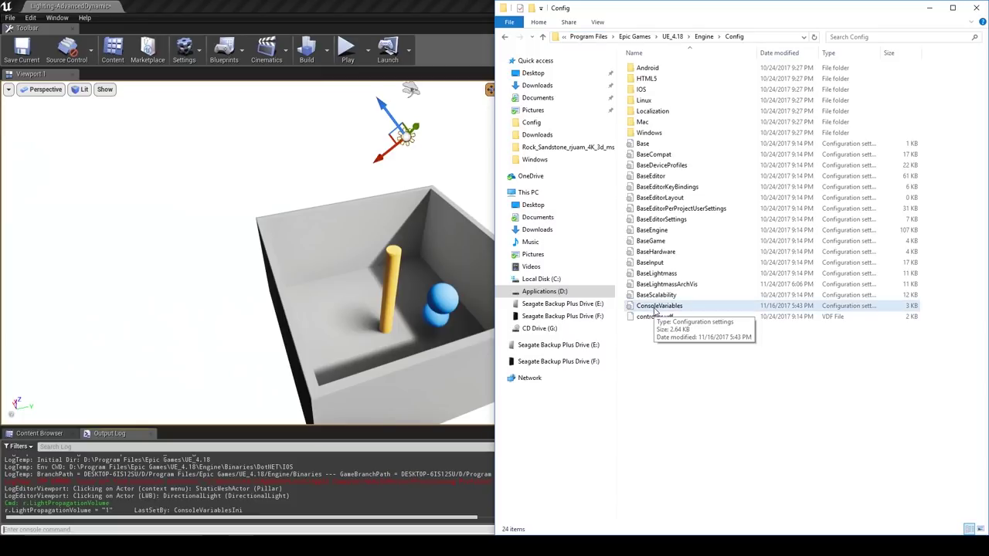
pyautogui.click(656, 308)
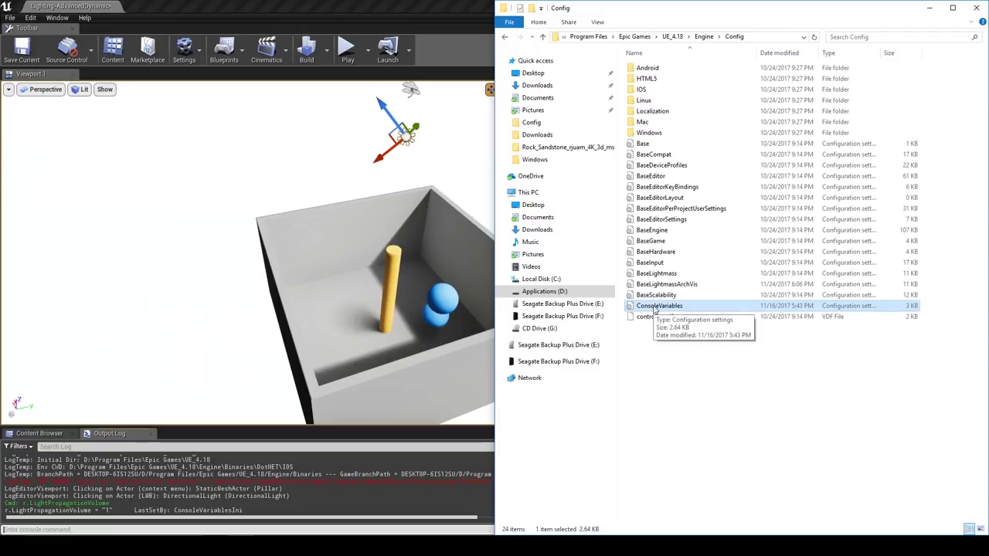
pyautogui.rightClick(656, 308)
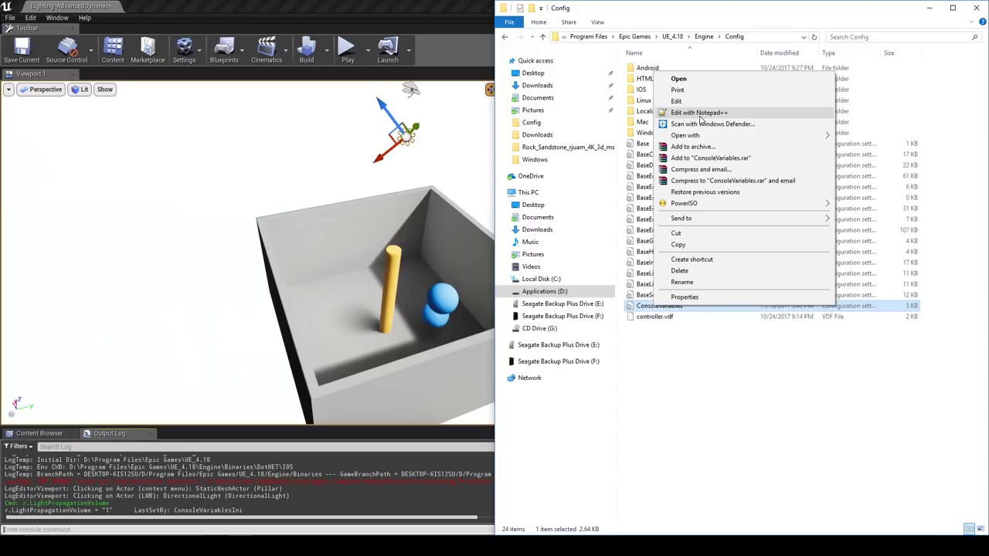
pyautogui.click(699, 113)
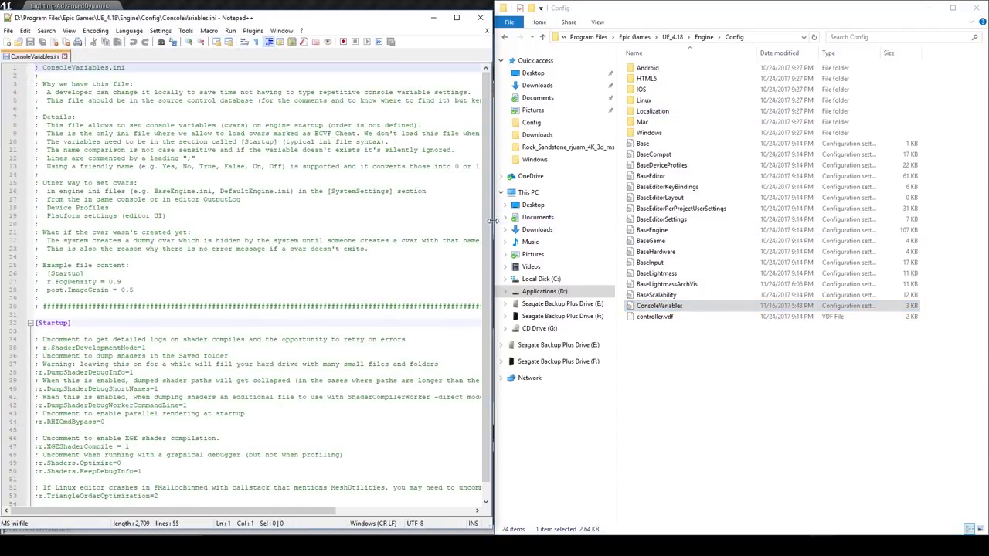
# Examine the Startup section of ConsoleVariables.ini and highlight the r.LightPropagationVolume = 1 line at the end of the file.
pyautogui.scroll(-1, 316, 240)
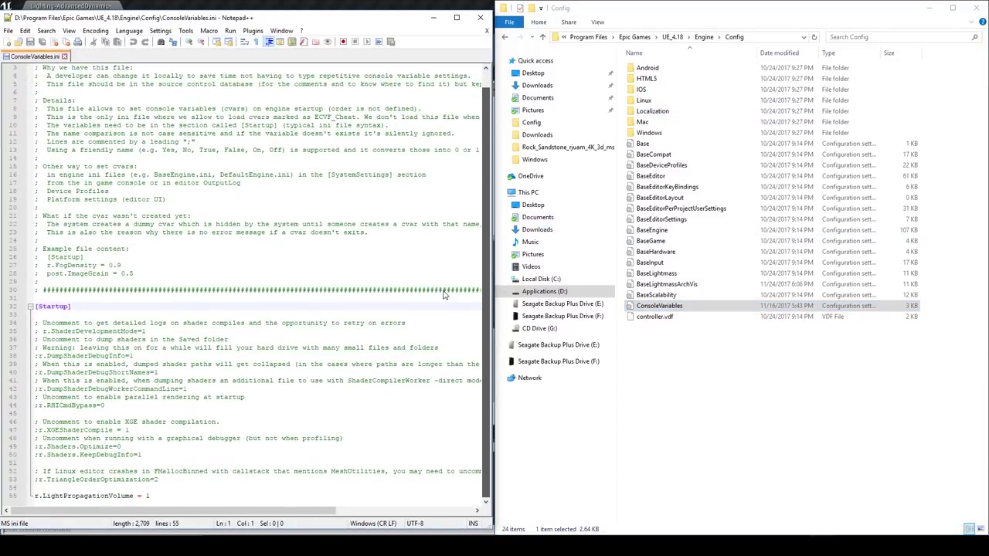
pyautogui.moveTo(162, 480); pyautogui.dragTo(35, 67)
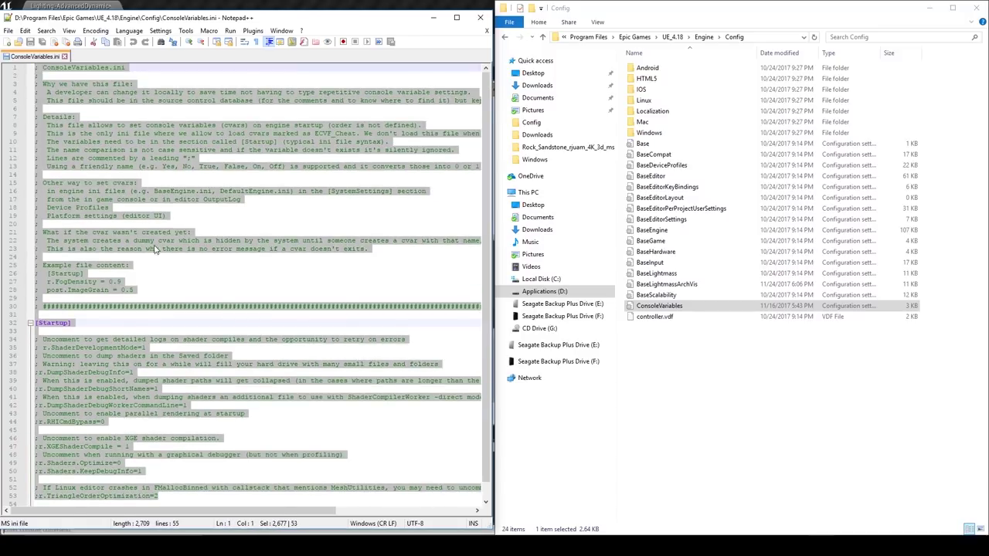
pyautogui.scroll(-1, 156, 278)
pyautogui.click(179, 482)
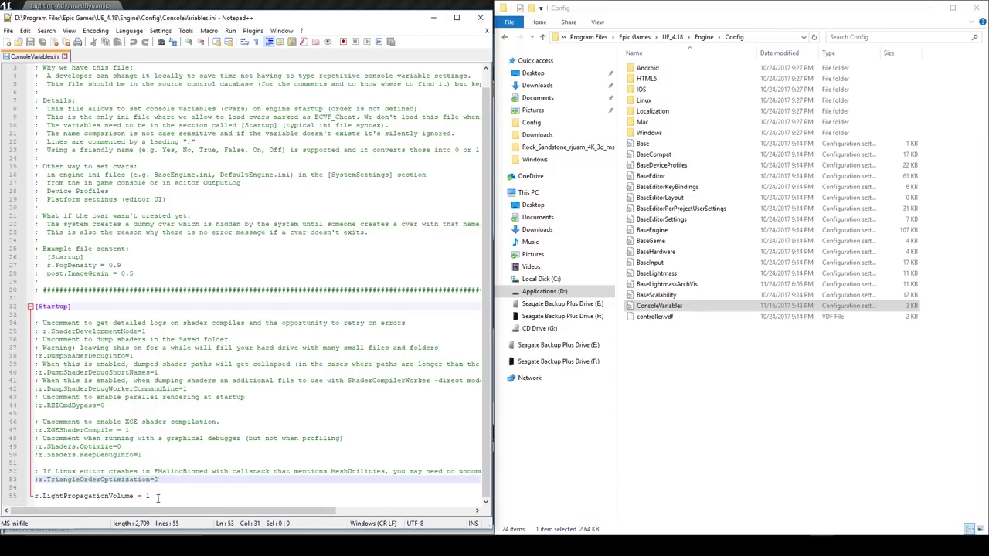
pyautogui.click(158, 498)
pyautogui.keyDown('shift'); pyautogui.click(34, 498); pyautogui.keyUp('shift')
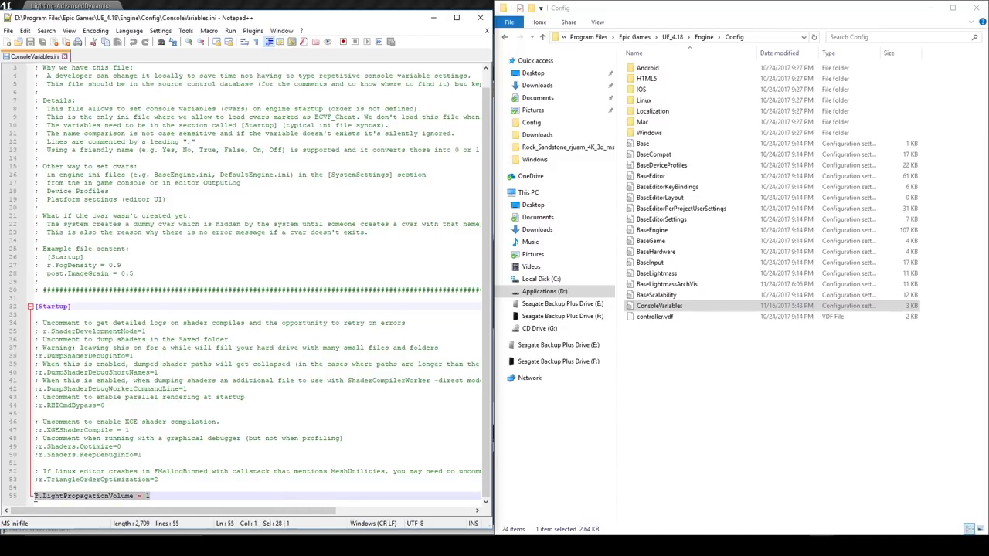
pyautogui.click(155, 496)
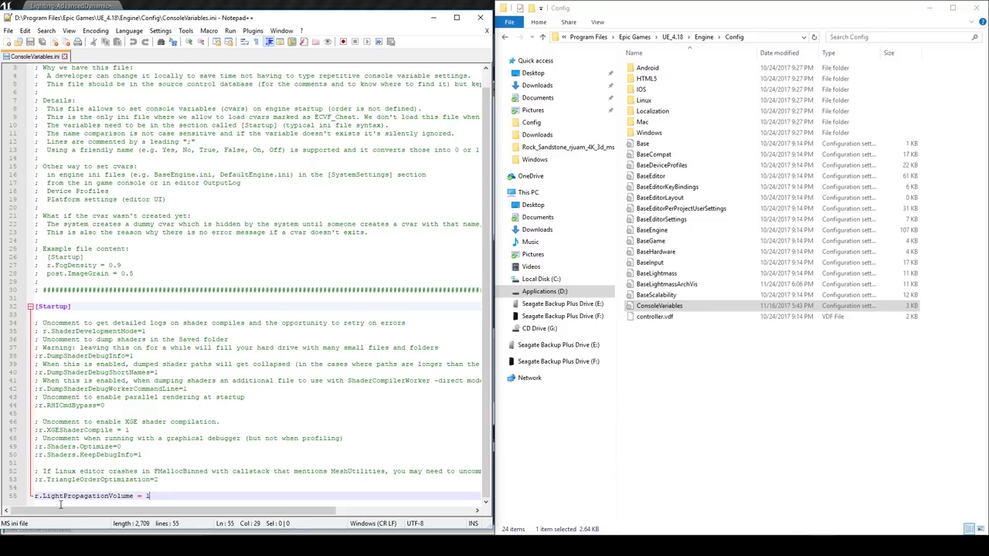
pyautogui.moveTo(155, 495); pyautogui.dragTo(36, 495)
pyautogui.click(173, 489)
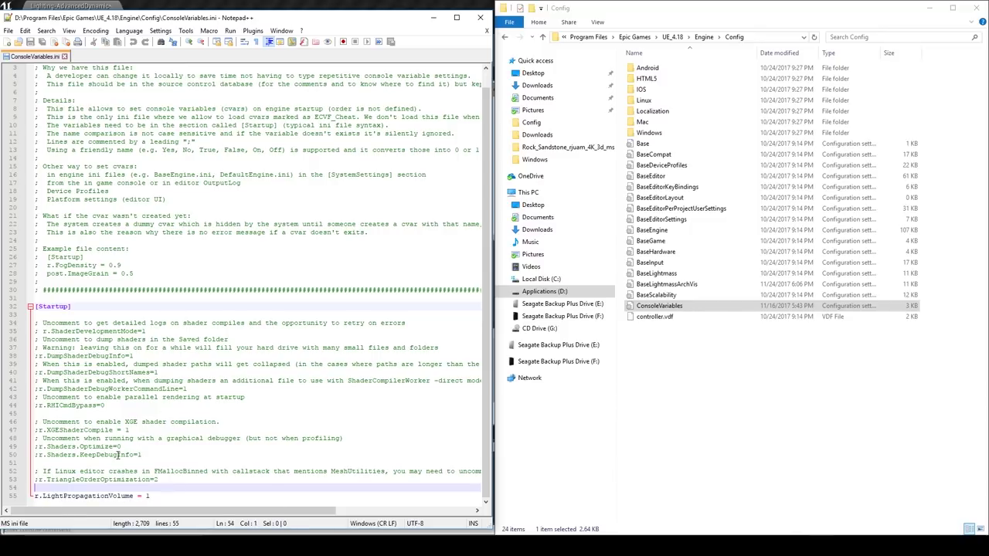
# Close ConsoleVariables.ini and Notepad++, switch back to the Unreal Editor and show the Content Browser.
pyautogui.click(64, 56)
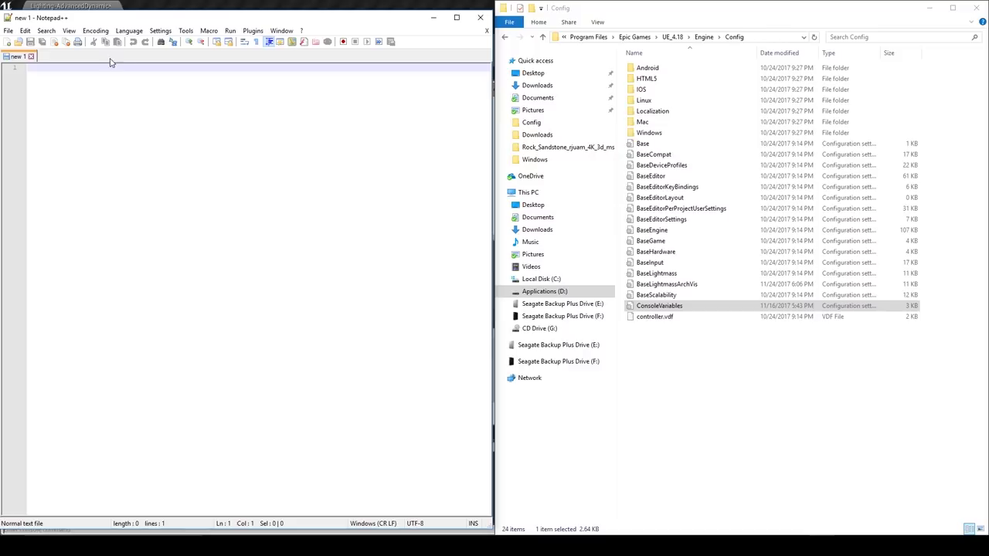
pyautogui.click(479, 17)
pyautogui.click(720, 418)
pyautogui.click(415, 4)
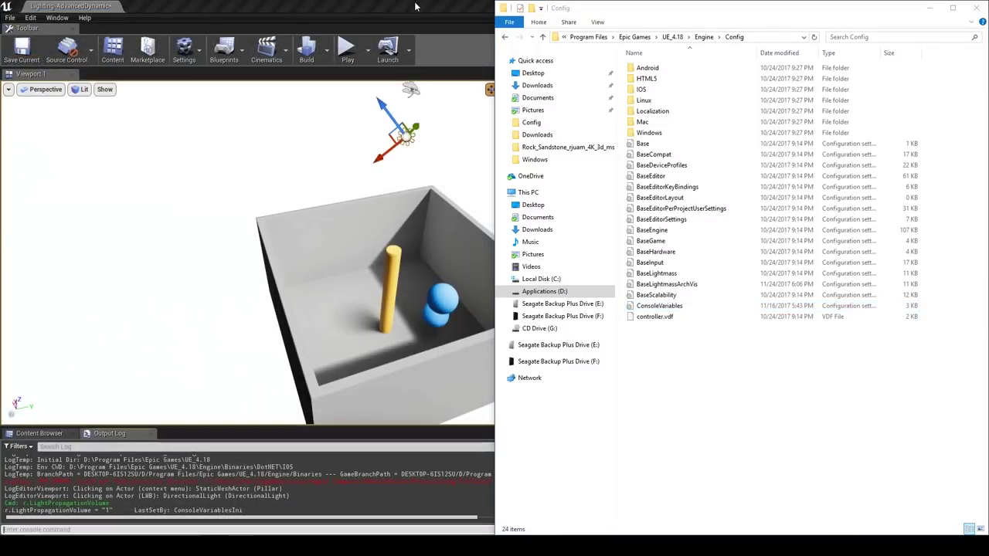
pyautogui.click(39, 434)
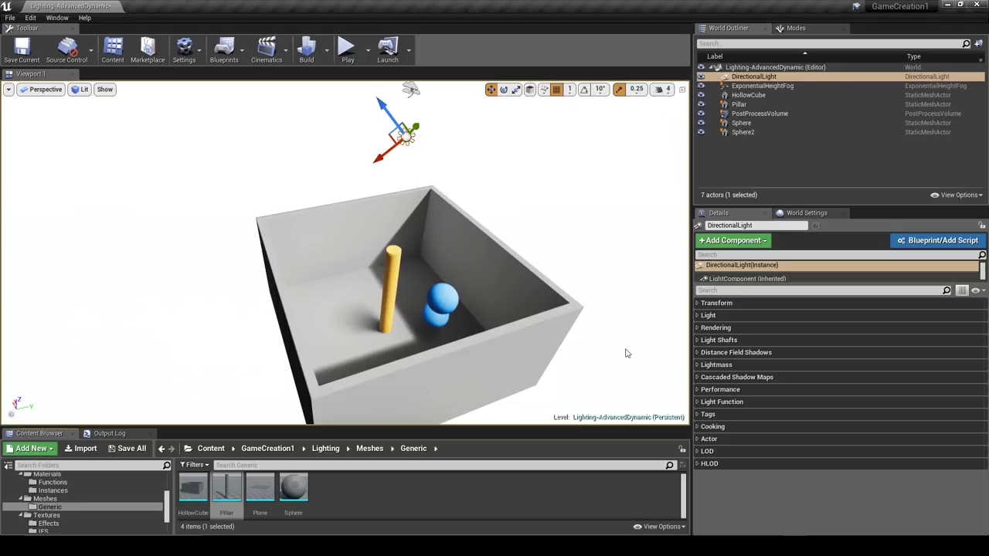
# Set the directional light's mobility to Movable and rotate it to a Y rotation of about -30°.
pyautogui.click(745, 303)
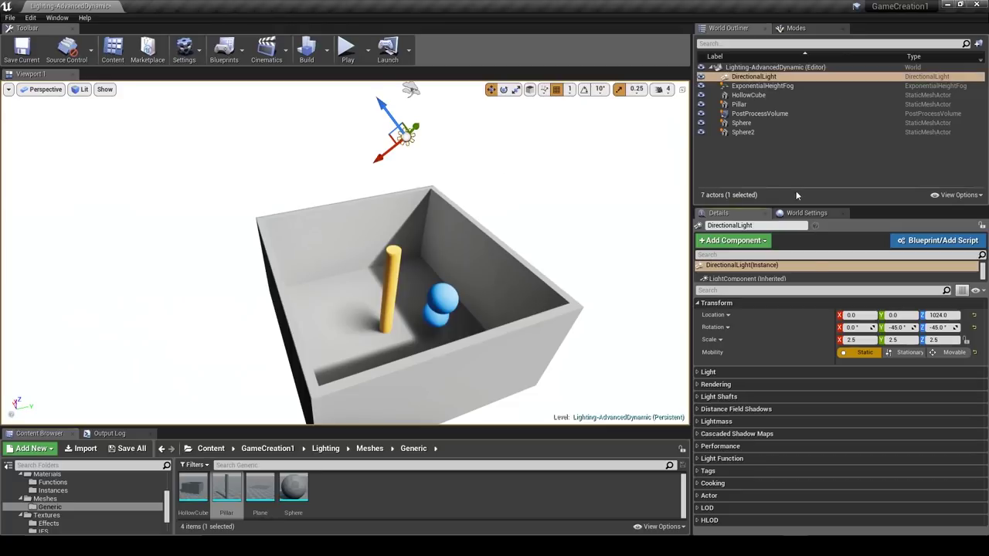
pyautogui.click(952, 353)
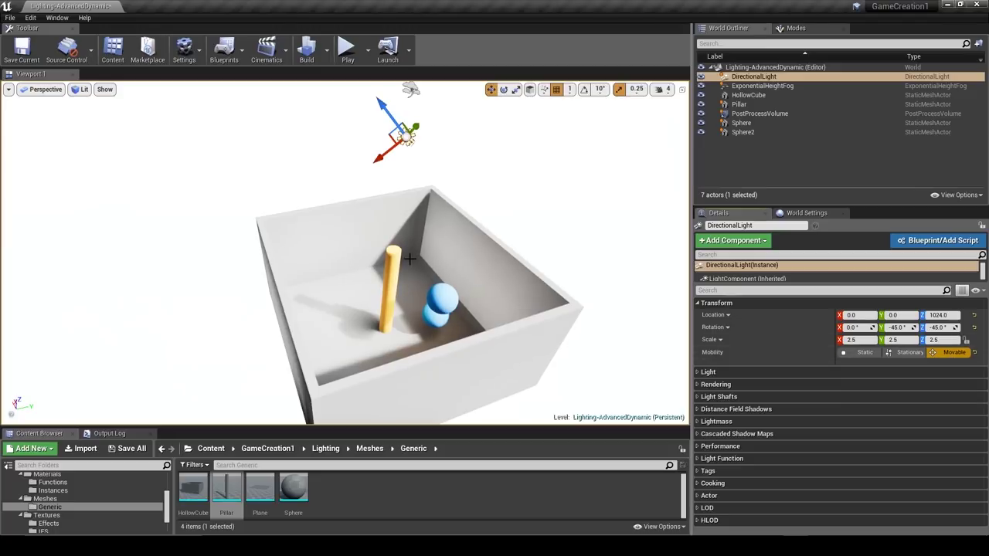
pyautogui.moveTo(302, 280); pyautogui.dragTo(335, 207, button='right')
pyautogui.moveTo(351, 269); pyautogui.dragTo(321, 249, button='right')
pyautogui.moveTo(345, 255); pyautogui.dragTo(301, 255, button='right')
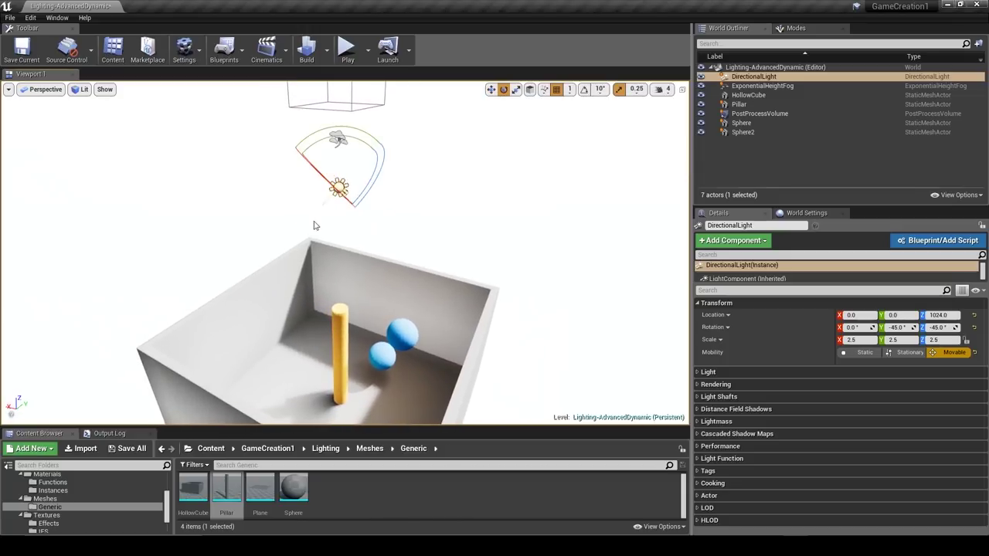
pyautogui.moveTo(301, 231); pyautogui.dragTo(279, 235)
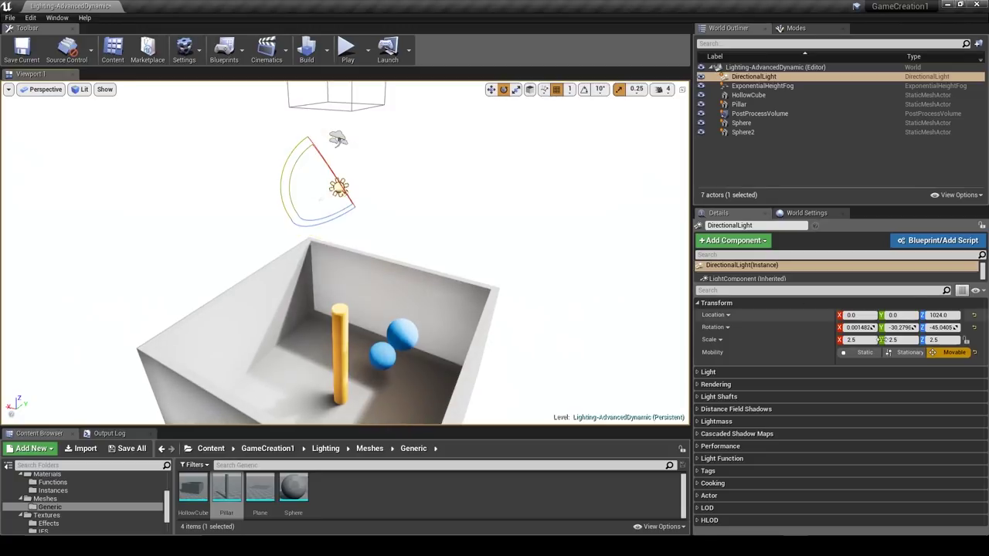
# Build the level's lighting with the box, pillar and spheres in view.
pyautogui.moveTo(474, 171); pyautogui.dragTo(367, 130, button='right')
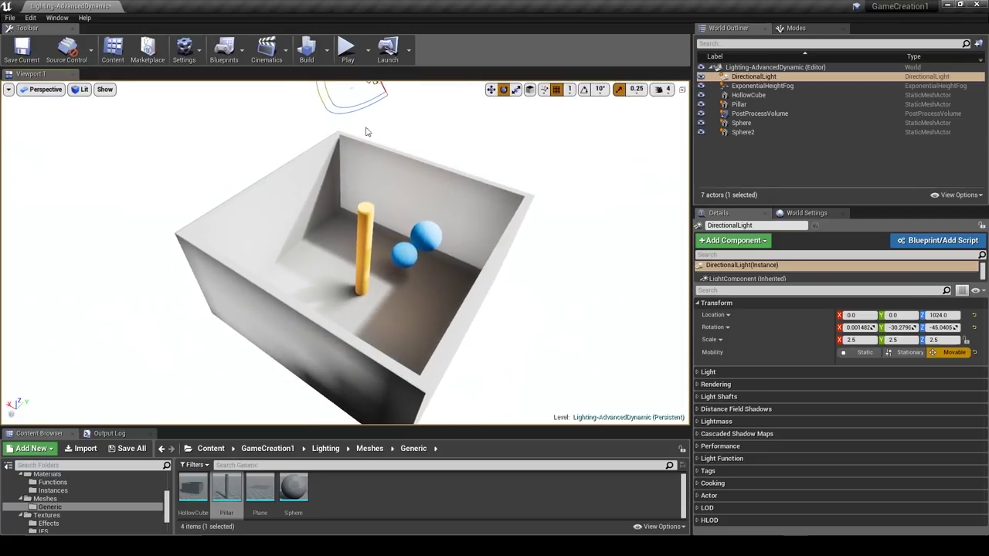
pyautogui.click(308, 56)
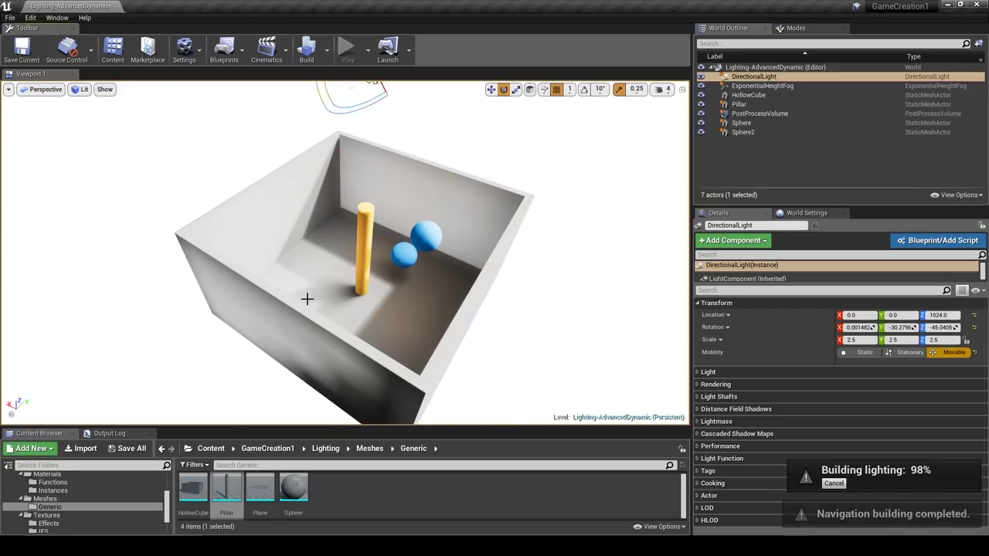
pyautogui.moveTo(307, 299); pyautogui.dragTo(386, 174, button='right')
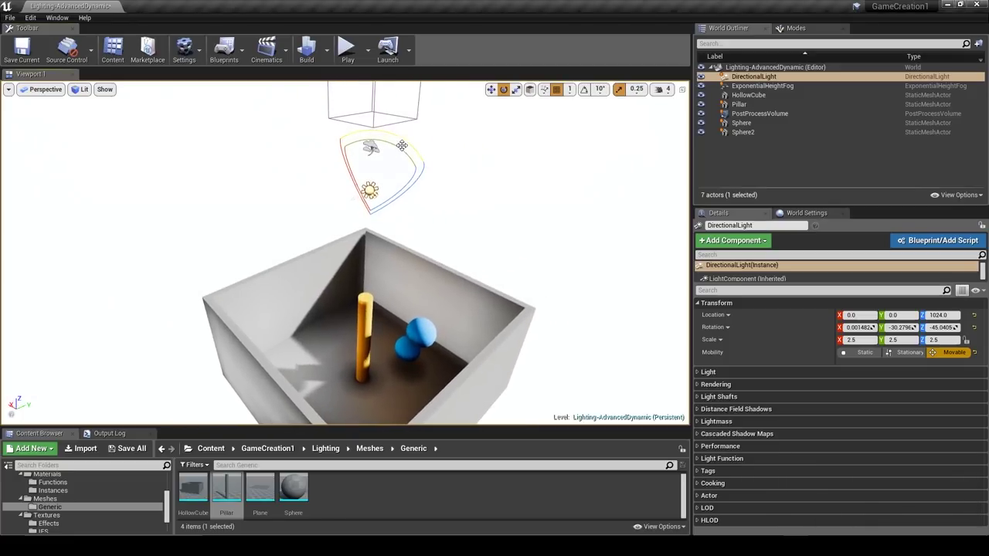
# Rotate the directional light to about 180°, -34°, 135° and lower it to Z 442 inside the box.
pyautogui.moveTo(402, 145); pyautogui.dragTo(410, 234)
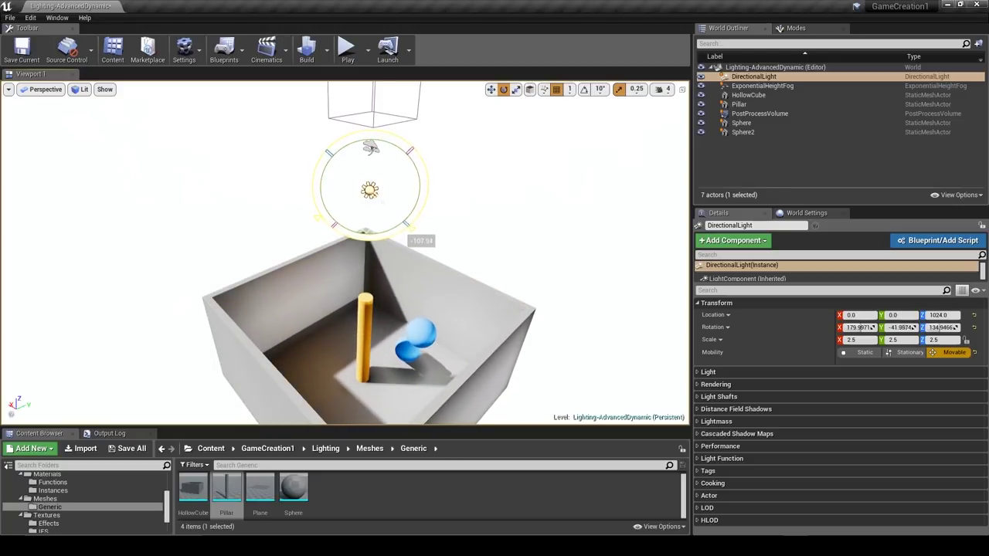
pyautogui.moveTo(410, 234)
pyautogui.mouseDown()
pyautogui.moveTo(423, 220)
pyautogui.moveTo(418, 227)
pyautogui.mouseUp()
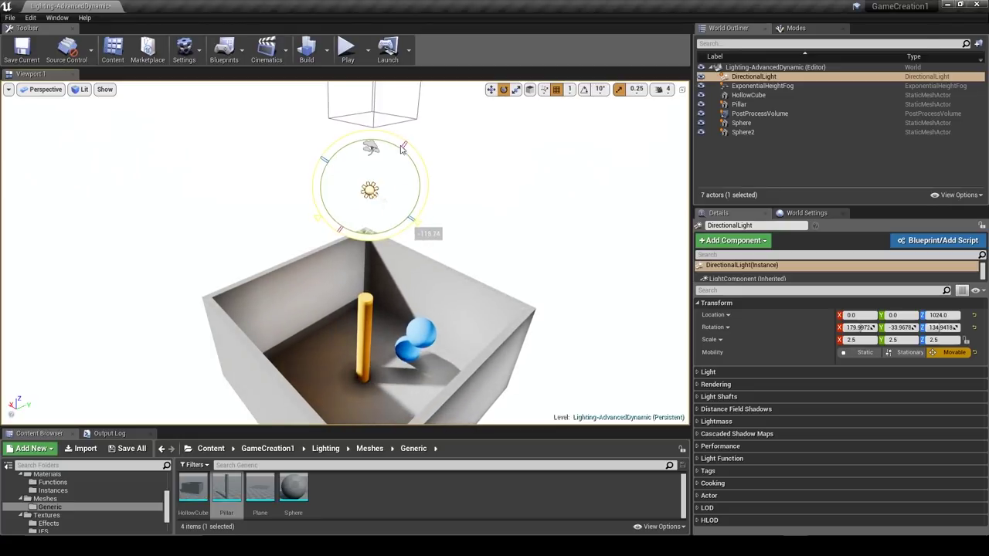
pyautogui.press('w')
pyautogui.moveTo(401, 149); pyautogui.dragTo(395, 84, button='right')
pyautogui.press('s')
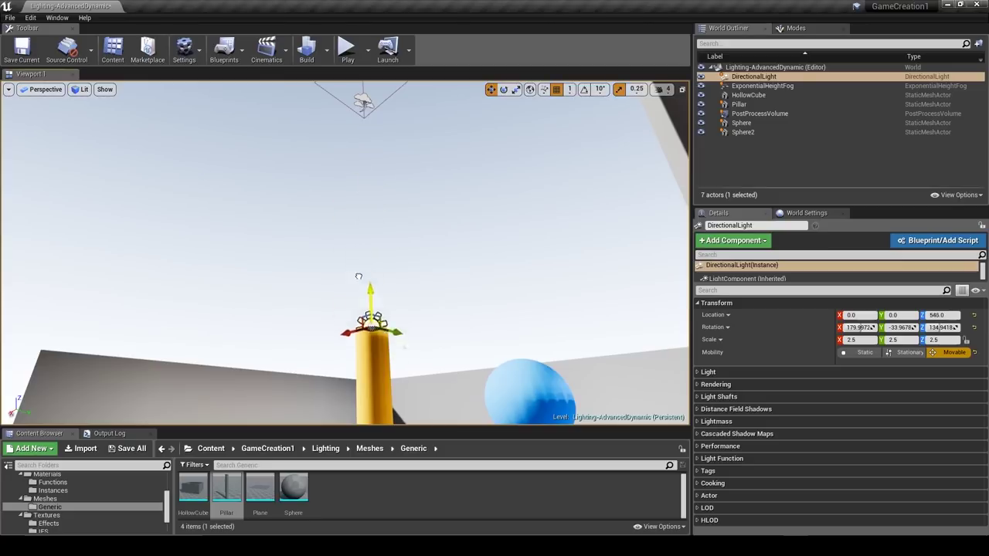
pyautogui.moveTo(435, 340); pyautogui.dragTo(436, 320, button='right')
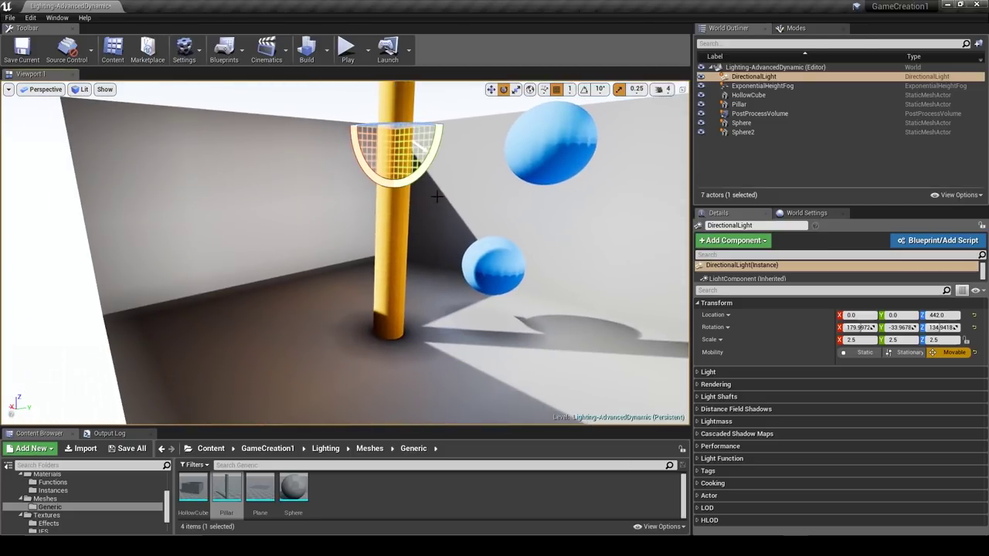
# Rotate the directional light to a nearly horizontal Y rotation of about -2.6°, and swing it back to light the box.
pyautogui.click(530, 90)
pyautogui.moveTo(440, 159); pyautogui.dragTo(457, 129)
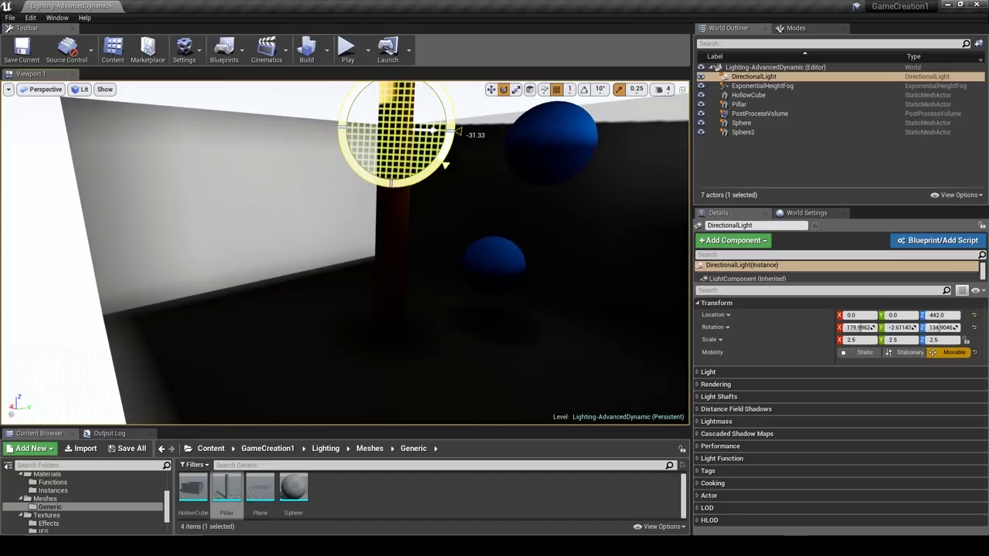
pyautogui.moveTo(457, 139); pyautogui.dragTo(353, 166)
# Examine the indirect lighting on the box walls, pillar and spheres from several distances, ending with the whole box framed.
pyautogui.moveTo(371, 145); pyautogui.dragTo(380, 276, button='right')
pyautogui.press('w')
pyautogui.press('s')
pyautogui.press('a')
pyautogui.press('w')
pyautogui.press('s')
pyautogui.press('w')
pyautogui.press('w')
pyautogui.press('s')
pyautogui.press('w')
# Try an Intensity of 9.0 and a different Light Color on the directional light.
pyautogui.click(698, 304)
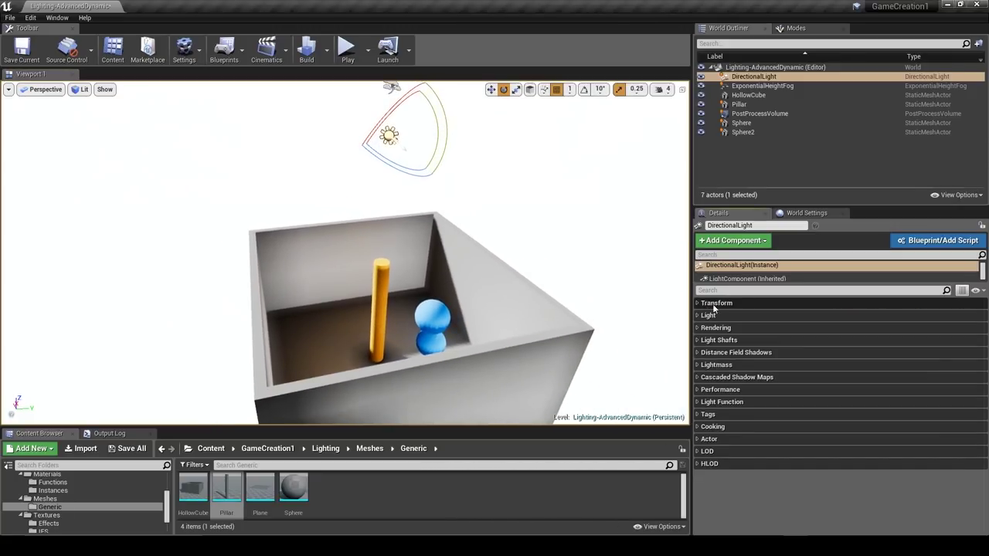
pyautogui.click(708, 316)
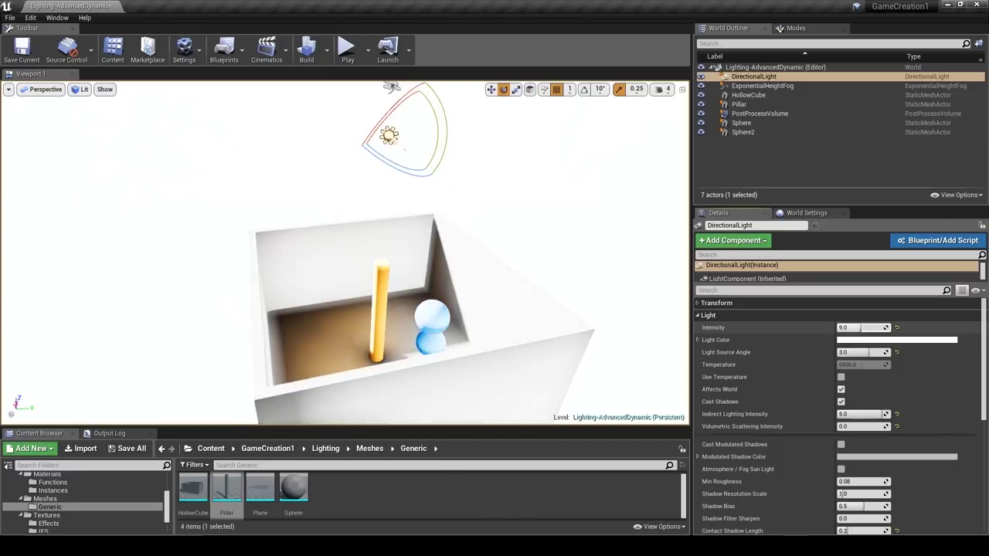
pyautogui.click(858, 344)
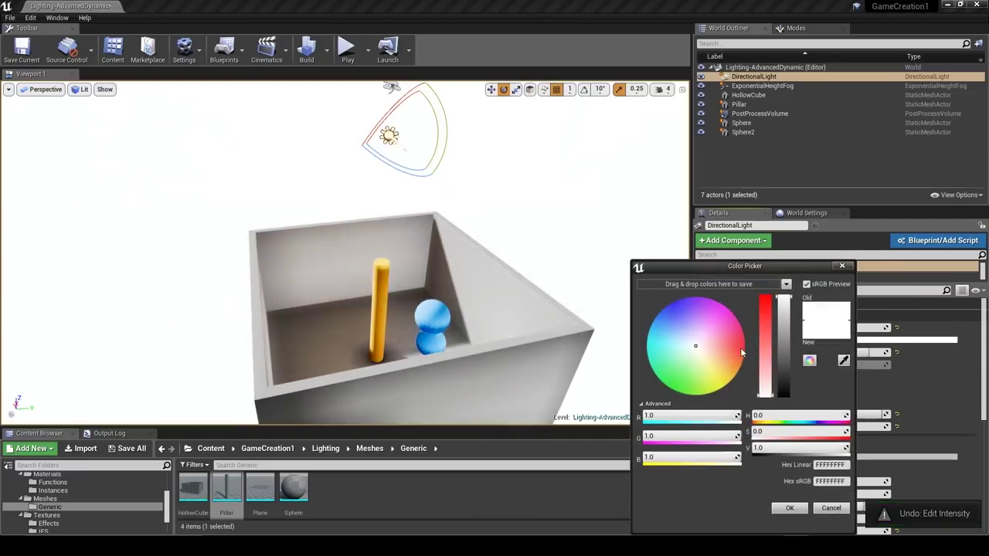
pyautogui.click(724, 358)
pyautogui.click(830, 508)
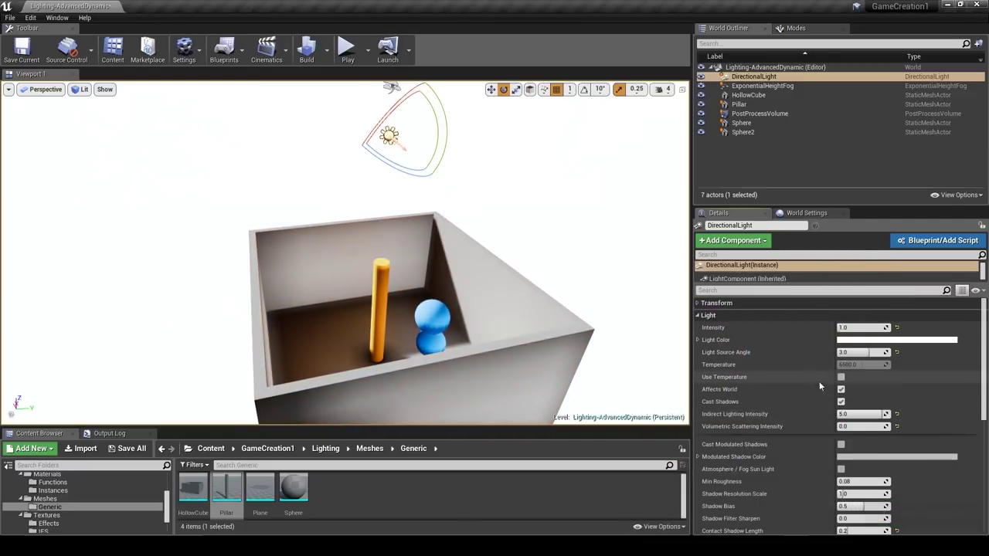
# Try an Indirect Lighting Intensity of about 5.31 on the directional light, and undo the change.
pyautogui.moveTo(887, 414); pyautogui.dragTo(861, 414)
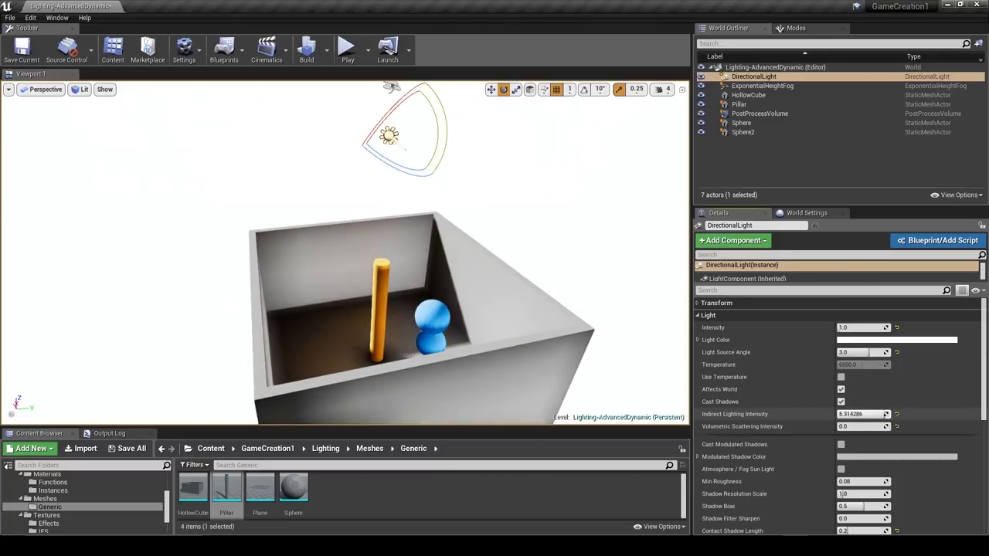
pyautogui.hotkey('ctrl', 'z')
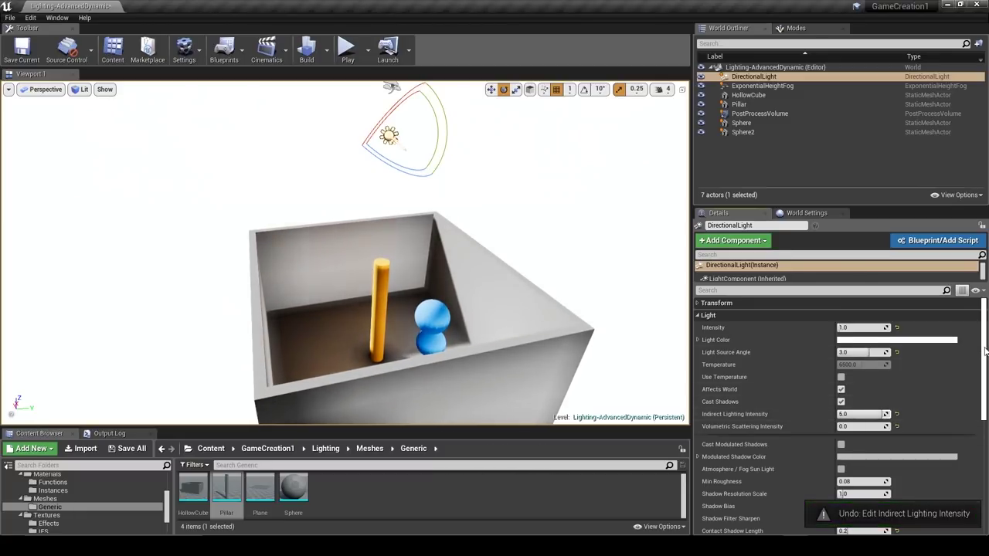
pyautogui.scroll(-3, 804, 401)
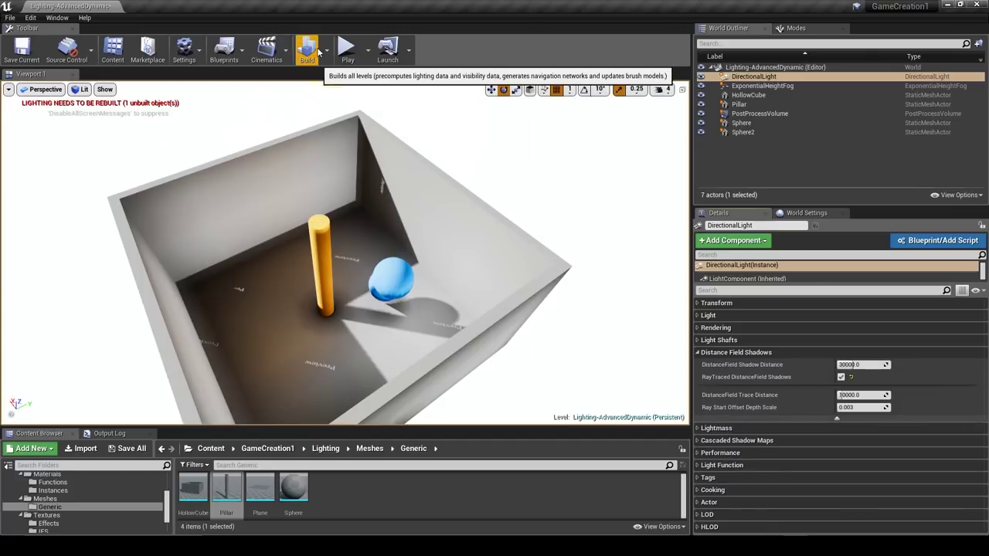
# Rotate the directional light to about -59.9° on Y and -45.1° on Z so it lights the opposite side of the box.
pyautogui.press('s')
pyautogui.moveTo(358, 203); pyautogui.dragTo(358, 170, button='right')
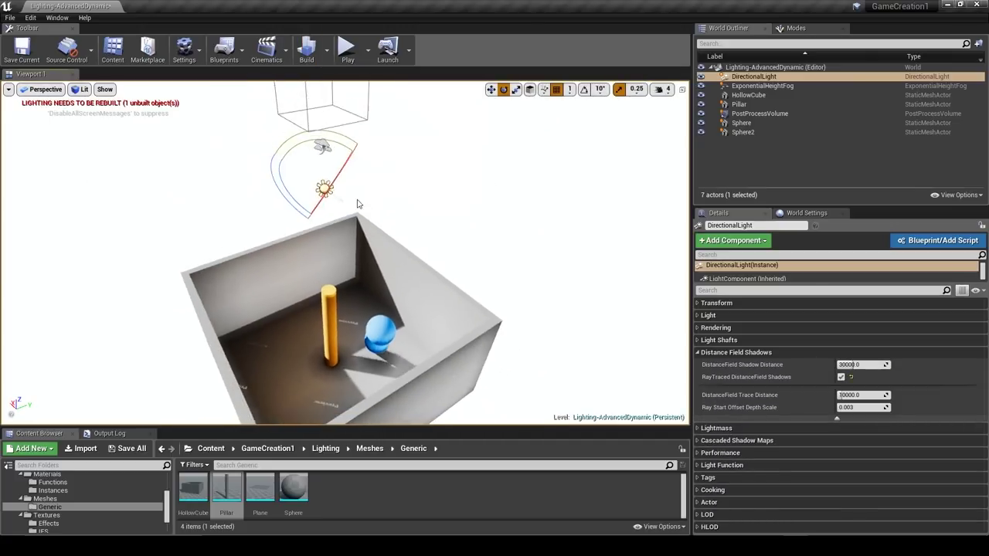
pyautogui.moveTo(357, 150); pyautogui.dragTo(286, 150)
pyautogui.moveTo(357, 149)
pyautogui.mouseDown(button='right')
pyautogui.moveTo(362, 163)
pyautogui.moveTo(340, 155)
pyautogui.mouseUp(button='right')
pyautogui.press('w')
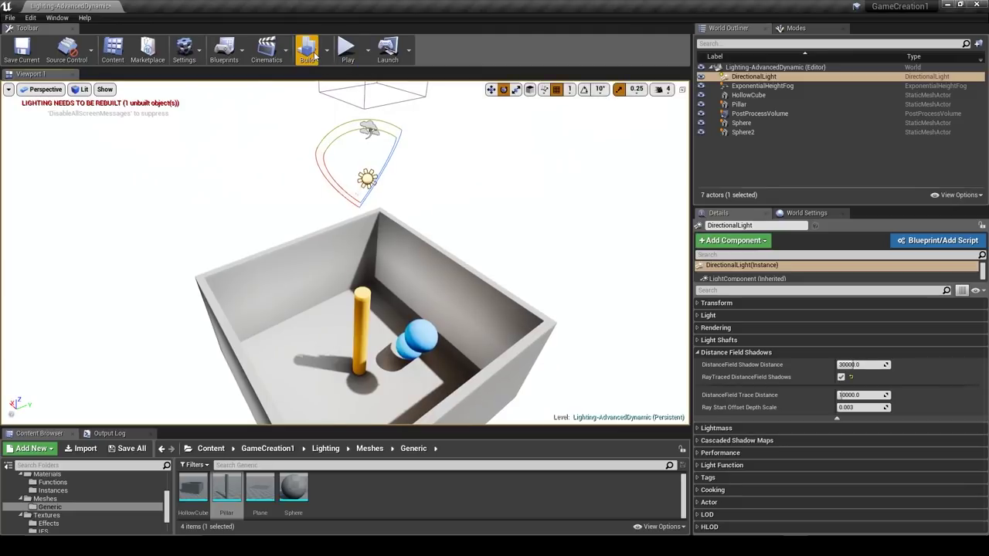
# Build the level lighting and examine the shadows of the pillar and spheres inside the box.
pyautogui.click(734, 306)
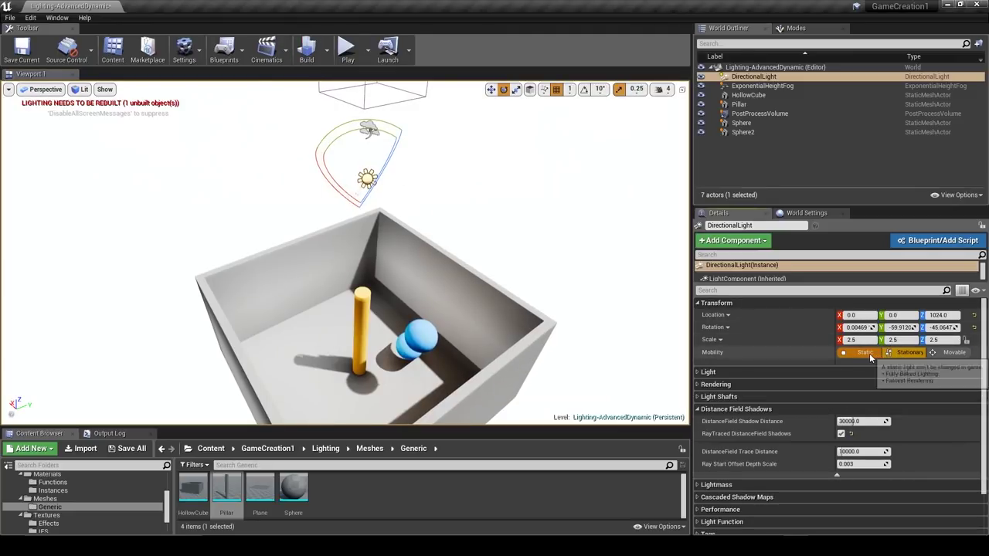
pyautogui.click(309, 53)
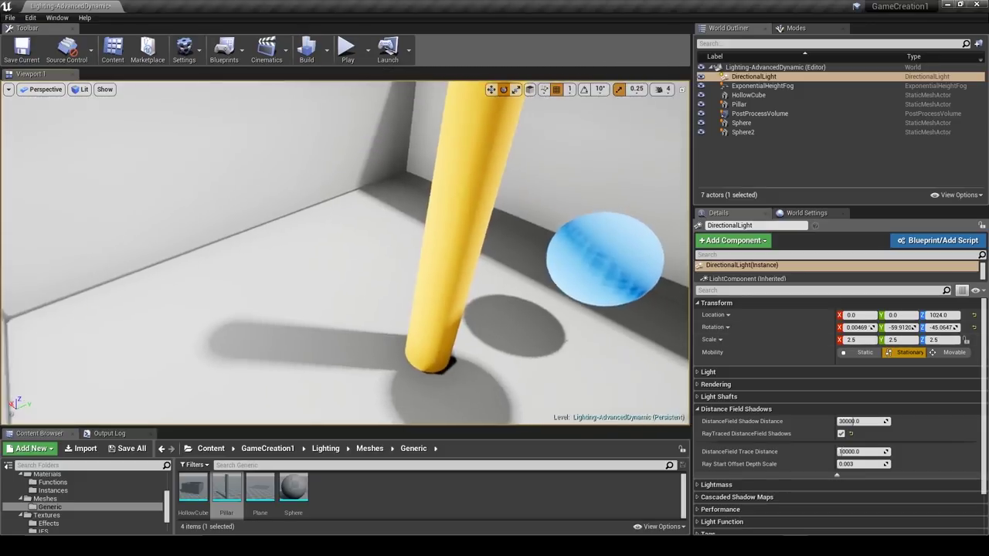
pyautogui.moveTo(397, 343); pyautogui.dragTo(387, 345, button='right')
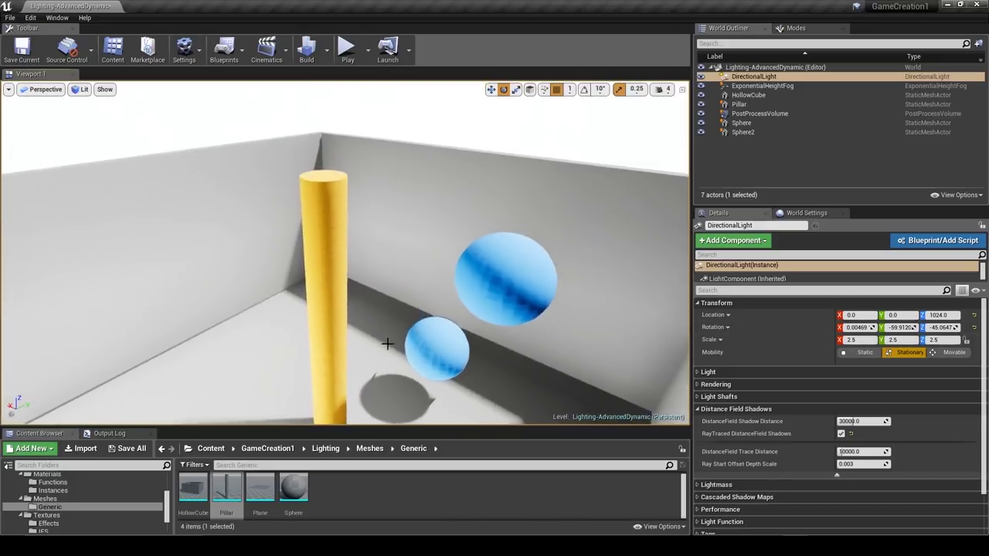
pyautogui.moveTo(402, 309); pyautogui.dragTo(402, 309, button='right')
pyautogui.moveTo(465, 329); pyautogui.dragTo(465, 329, button='right')
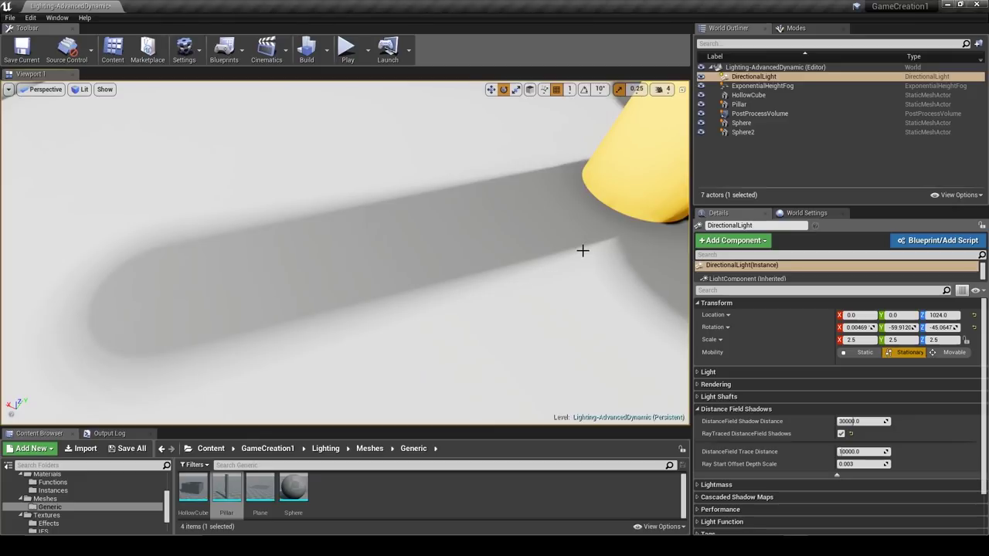
pyautogui.moveTo(446, 275); pyautogui.dragTo(446, 275, button='right')
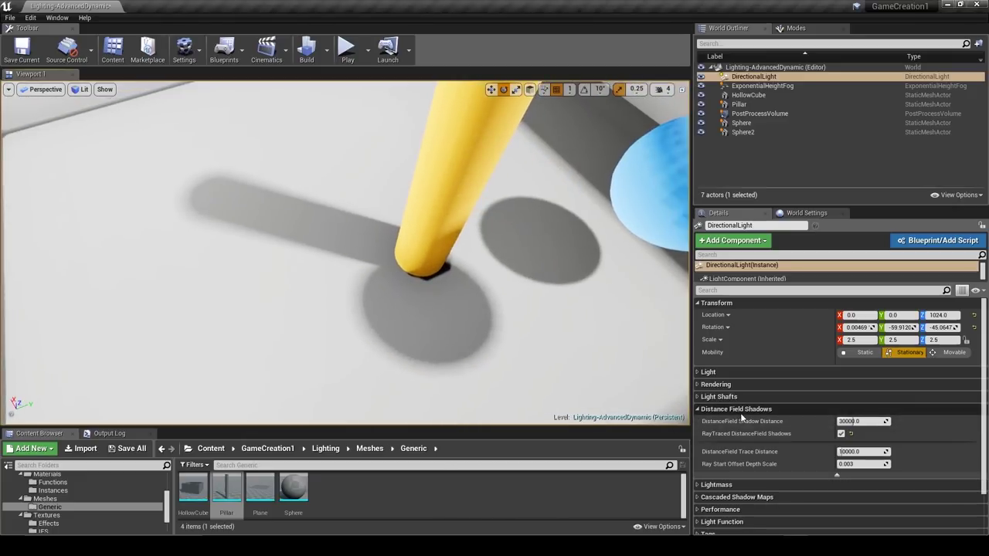
pyautogui.moveTo(430, 340); pyautogui.dragTo(433, 366, button='right')
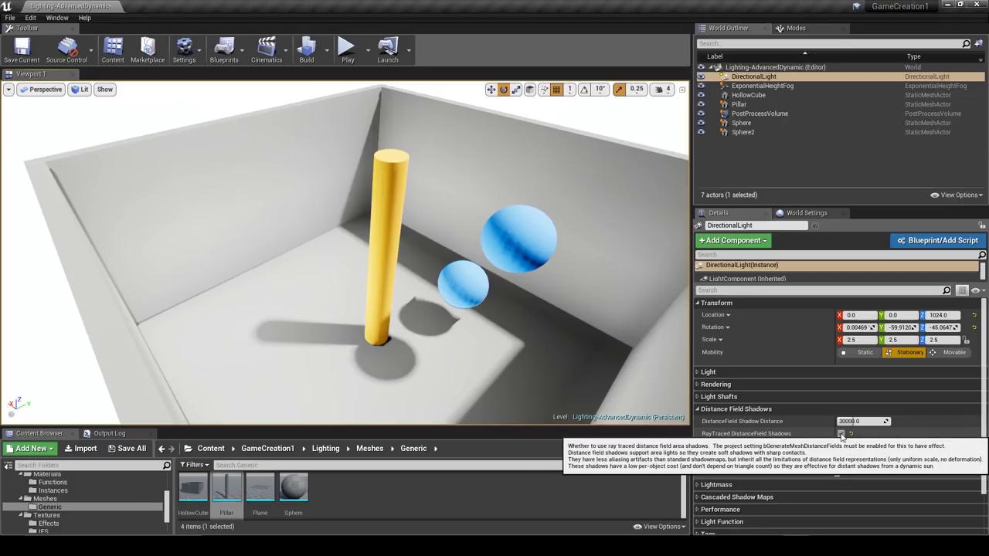
# Toggle RayTraced DistanceField Shadows off and on while comparing the edges of the pillar's shadow up close.
pyautogui.click(841, 434)
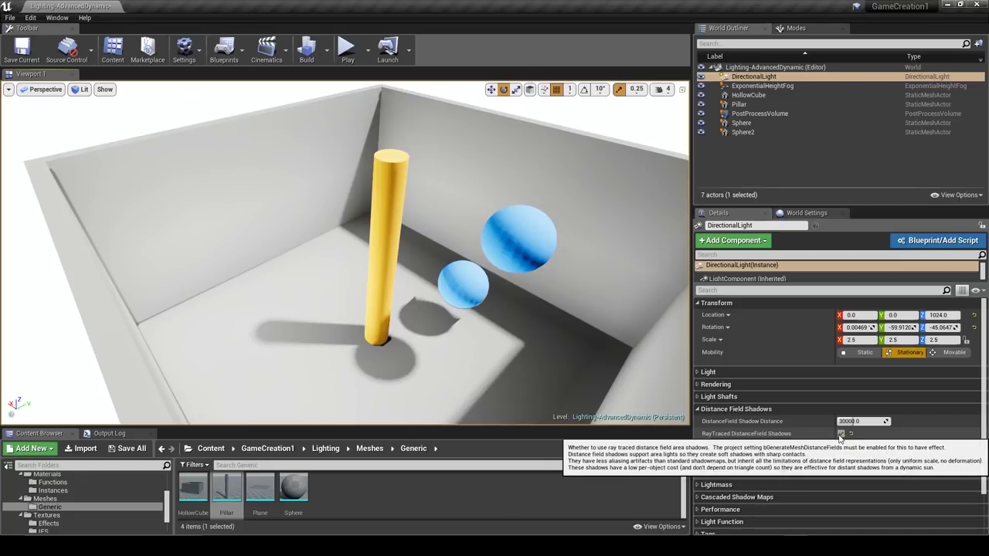
pyautogui.click(846, 437)
pyautogui.press('w')
pyautogui.moveTo(347, 302)
pyautogui.mouseDown(button='right')
pyautogui.moveTo(313, 332)
pyautogui.moveTo(371, 320)
pyautogui.moveTo(374, 297)
pyautogui.moveTo(336, 302)
pyautogui.mouseUp(button='right')
pyautogui.press('w')
pyautogui.press('a')
pyautogui.press('d')
pyautogui.moveTo(301, 339); pyautogui.dragTo(526, 348, button='right')
pyautogui.click(841, 433)
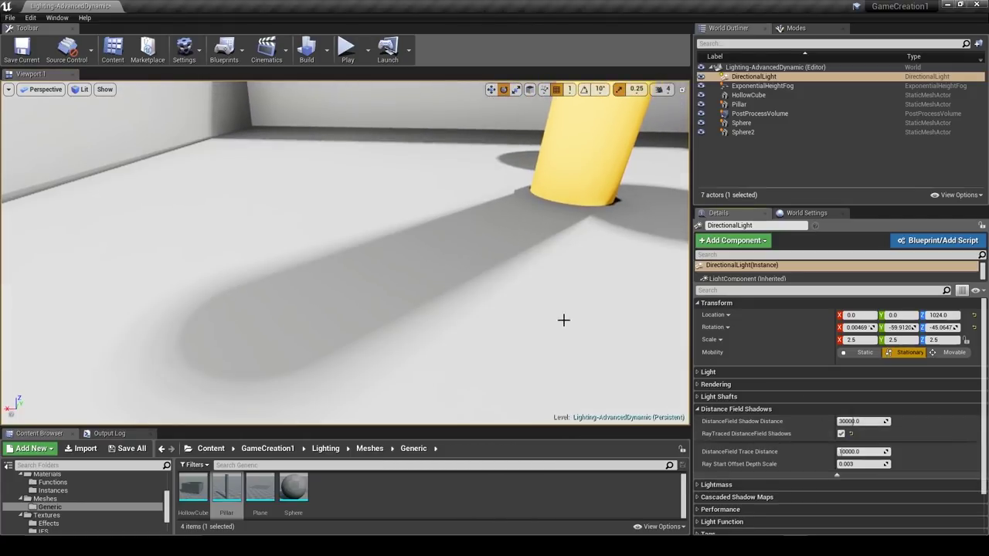
# Try a DistanceField Shadow Distance of about 7619 and a DistanceField Trace Distance of 66200, undoing each change.
pyautogui.moveTo(563, 320); pyautogui.dragTo(568, 332, button='right')
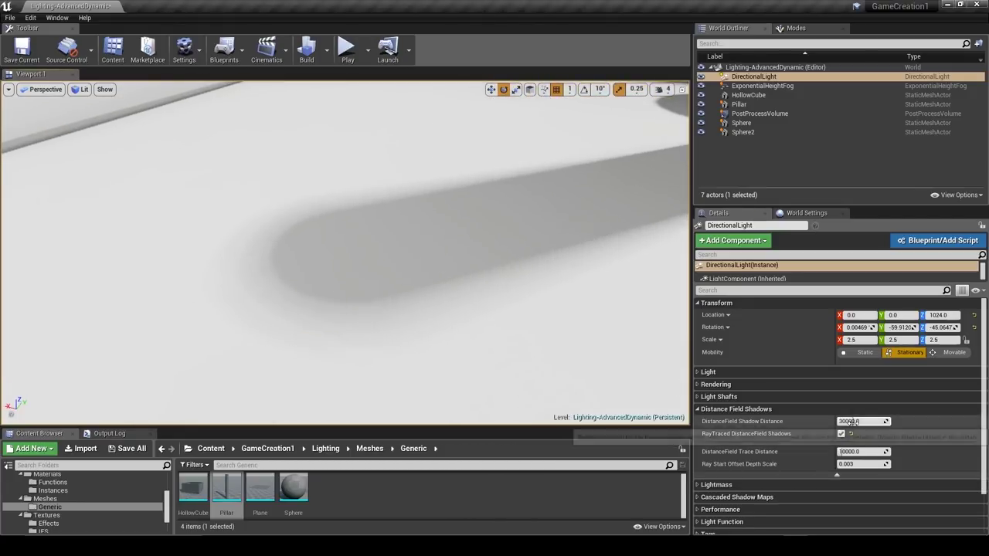
pyautogui.moveTo(858, 422); pyautogui.dragTo(849, 422)
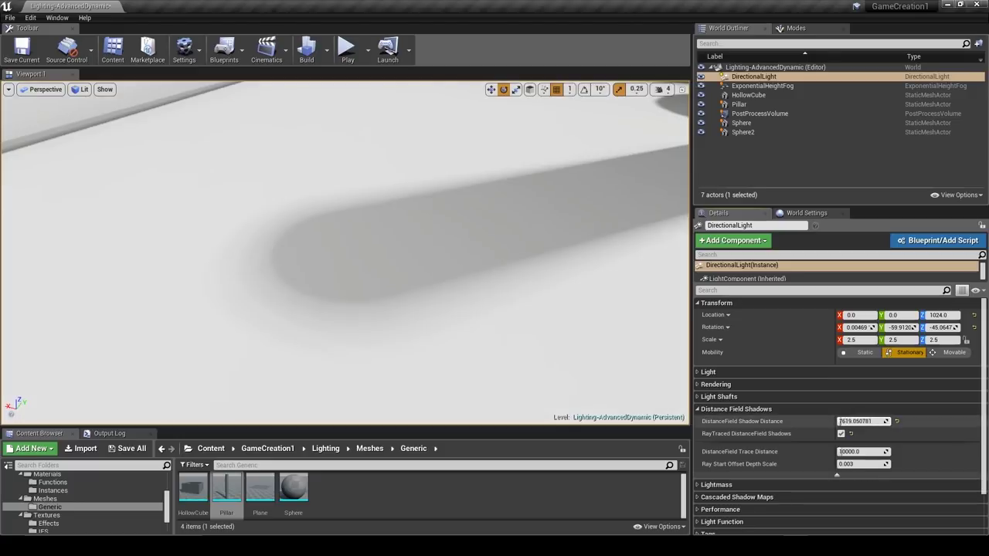
pyautogui.hotkey('ctrl', 'z')
pyautogui.moveTo(844, 452); pyautogui.dragTo(864, 453)
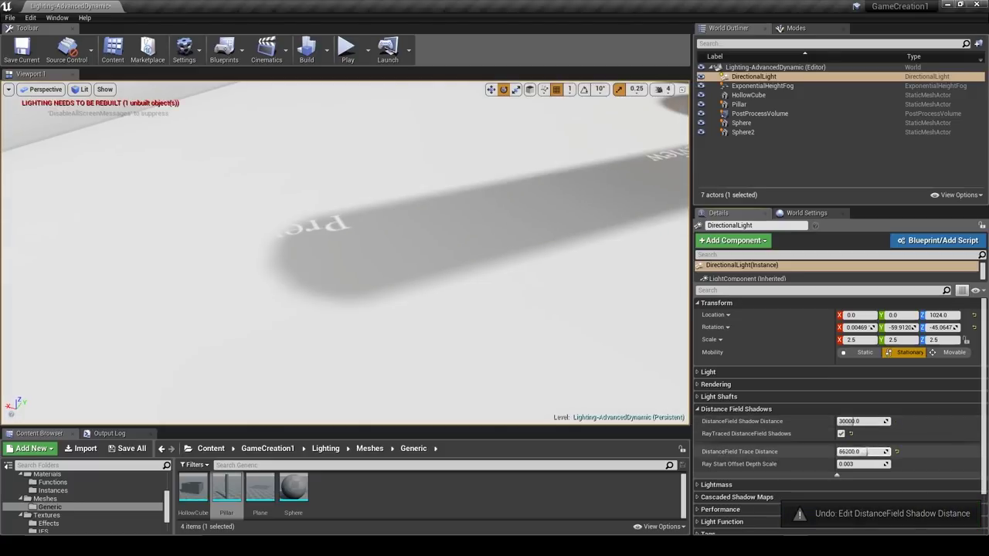
pyautogui.hotkey('ctrl', 'z')
# Rebuild the lighting and compare the pillar's shadow with RayTraced DistanceField Shadows off and on, leaving the option enabled.
pyautogui.click(306, 50)
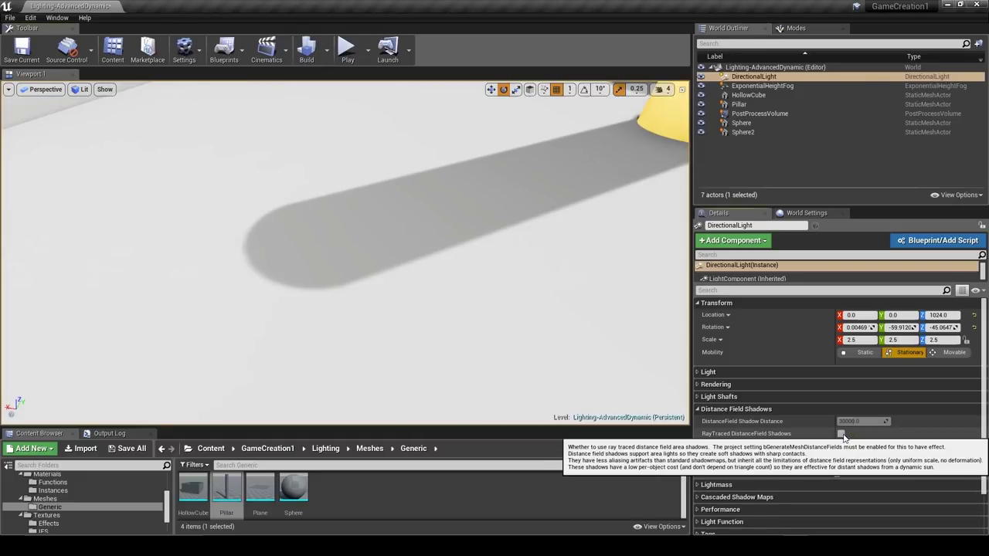
pyautogui.click(841, 434)
pyautogui.click(842, 434)
pyautogui.click(842, 435)
pyautogui.click(841, 434)
pyautogui.click(842, 434)
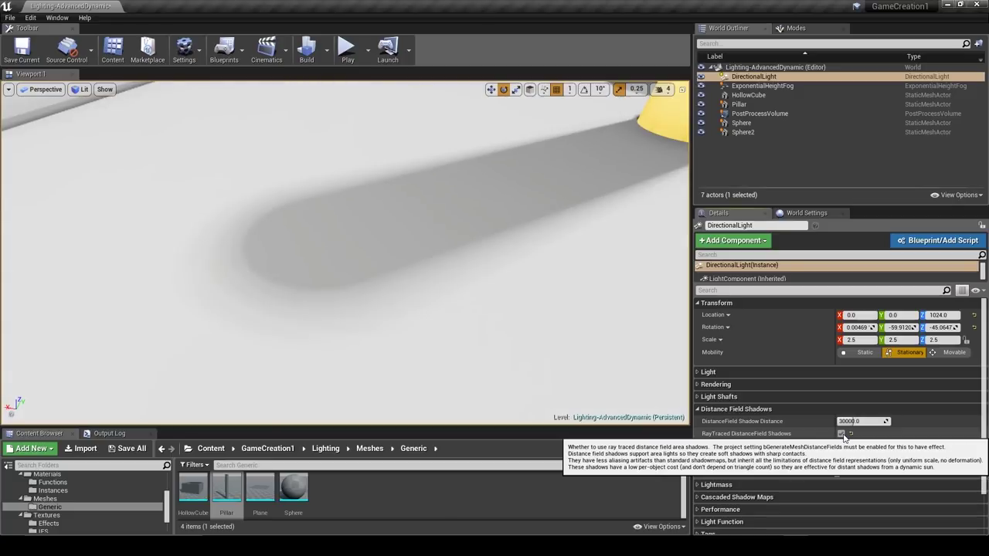
pyautogui.click(841, 434)
pyautogui.click(842, 435)
pyautogui.moveTo(357, 307); pyautogui.dragTo(371, 319, button='right')
# Switch the directional light's Mobility to Movable and try a small rotation of the light above the box.
pyautogui.click(946, 357)
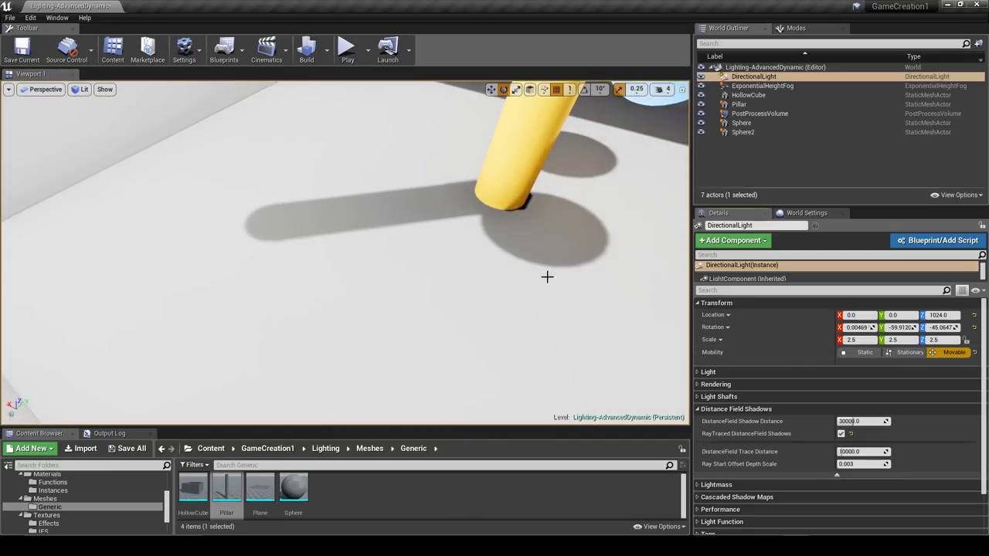
pyautogui.moveTo(507, 268); pyautogui.dragTo(513, 181, button='right')
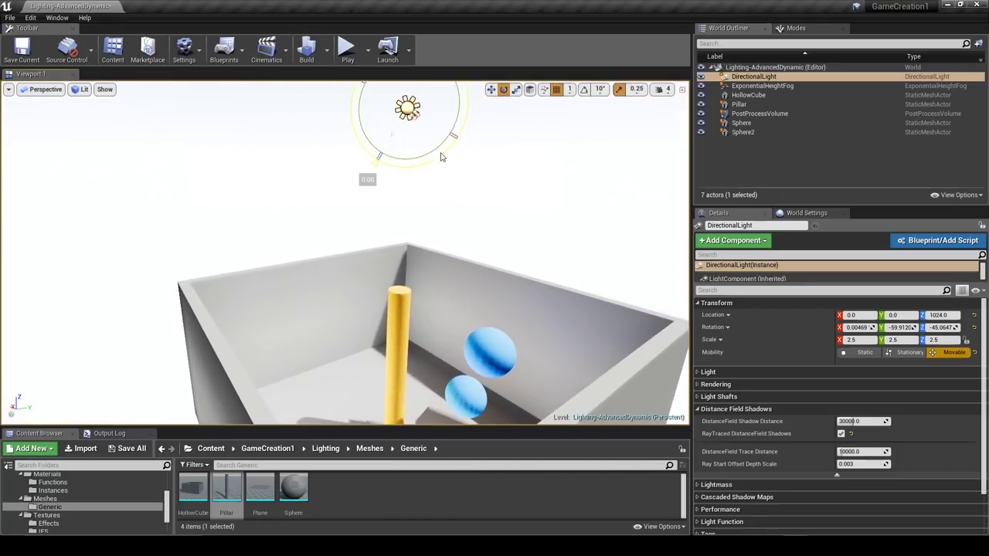
pyautogui.moveTo(441, 156); pyautogui.dragTo(437, 158)
pyautogui.press('w')
pyautogui.moveTo(545, 325); pyautogui.dragTo(518, 418, button='right')
# Switch the directional light's Mobility to Stationary and look up past the pillar at the sun's glow.
pyautogui.click(891, 353)
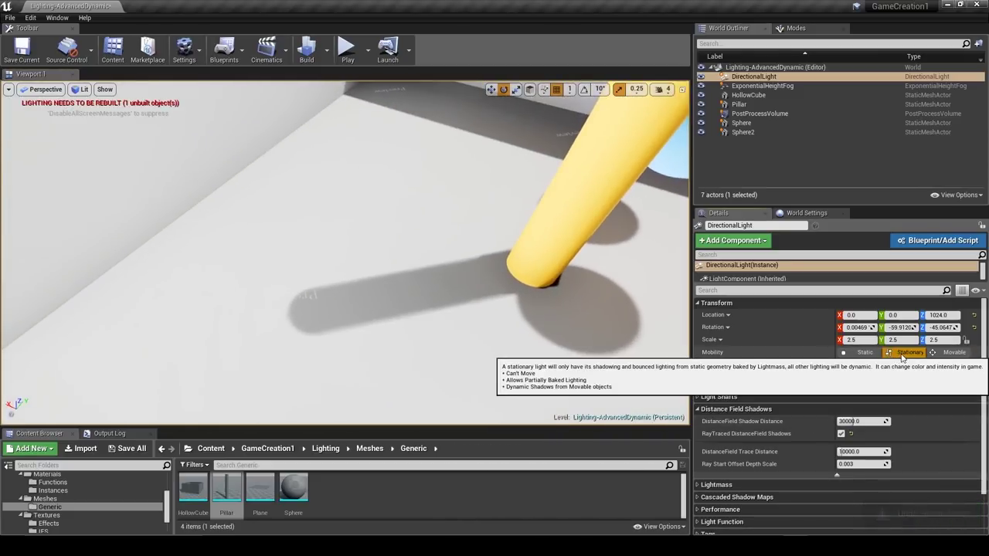
pyautogui.moveTo(410, 301); pyautogui.dragTo(411, 301, button='right')
pyautogui.press('s')
pyautogui.moveTo(461, 352); pyautogui.dragTo(411, 193, button='right')
pyautogui.moveTo(410, 300); pyautogui.dragTo(410, 301, button='right')
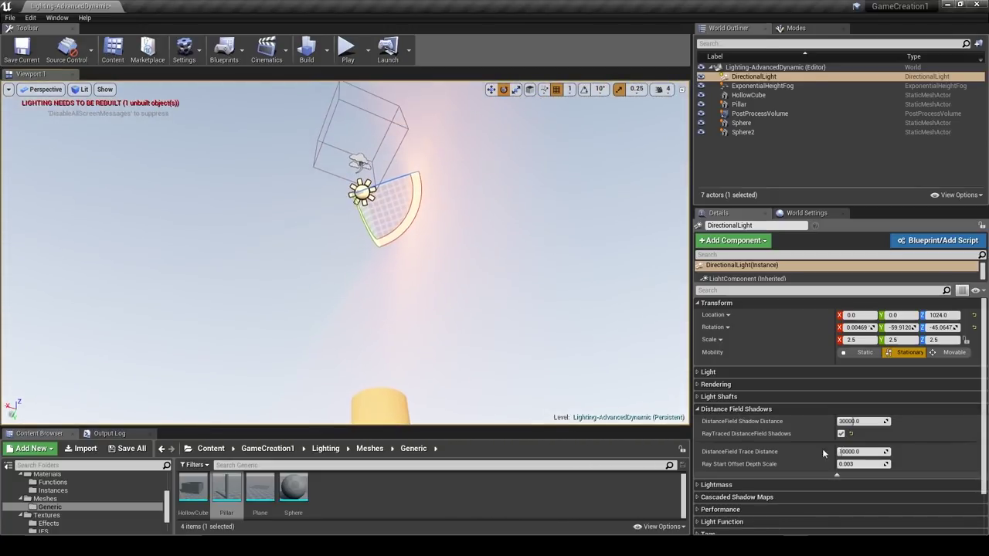
# Set the directional light's Mobility to Movable and examine the box and the sky above the pillar.
pyautogui.click(953, 353)
pyautogui.moveTo(344, 193); pyautogui.dragTo(286, 325, button='right')
pyautogui.moveTo(344, 255); pyautogui.dragTo(267, 197, button='right')
pyautogui.moveTo(410, 300); pyautogui.dragTo(410, 300, button='right')
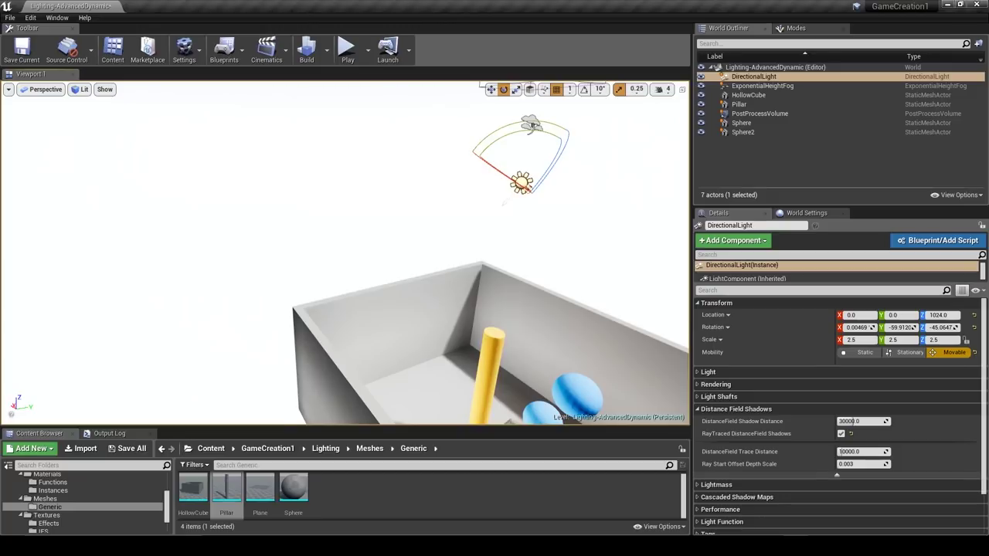
pyautogui.moveTo(410, 300); pyautogui.dragTo(410, 300, button='right')
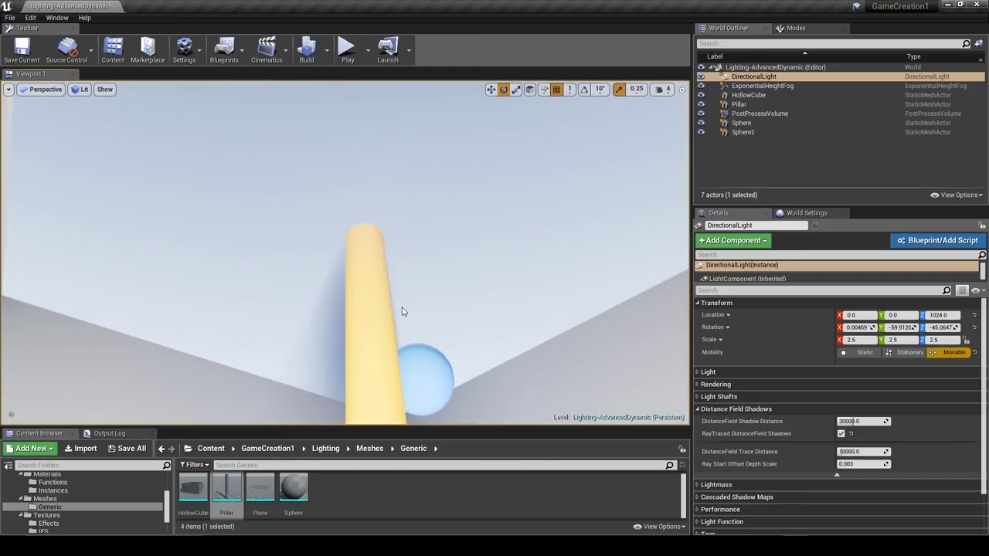
# Reselect the directional light from inside the box and display its Light Shafts settings.
pyautogui.moveTo(385, 280); pyautogui.dragTo(335, 284, button='right')
pyautogui.click(385, 280)
pyautogui.press('w')
pyautogui.hotkey('ctrl', 'z')
pyautogui.moveTo(432, 286); pyautogui.dragTo(432, 287, button='right')
pyautogui.click(396, 147)
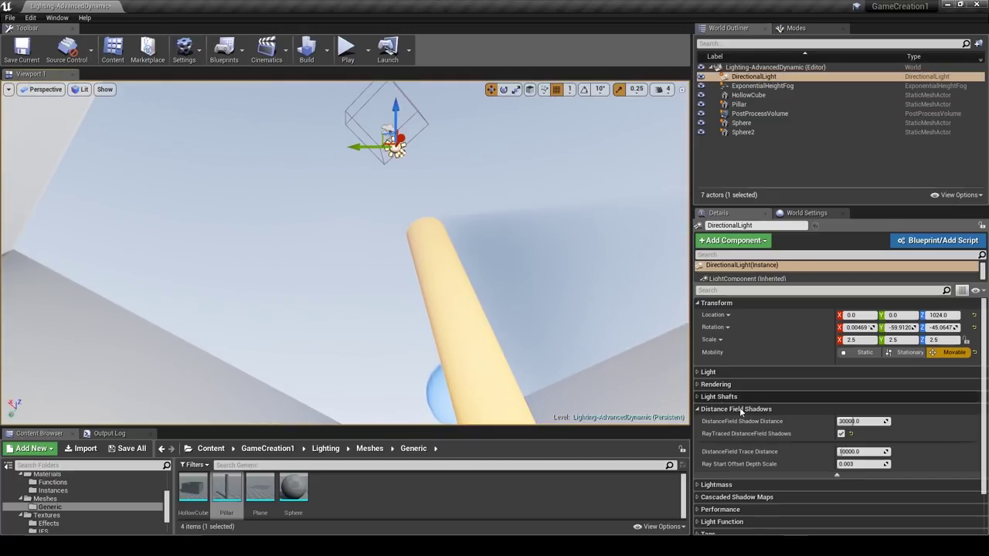
pyautogui.click(710, 304)
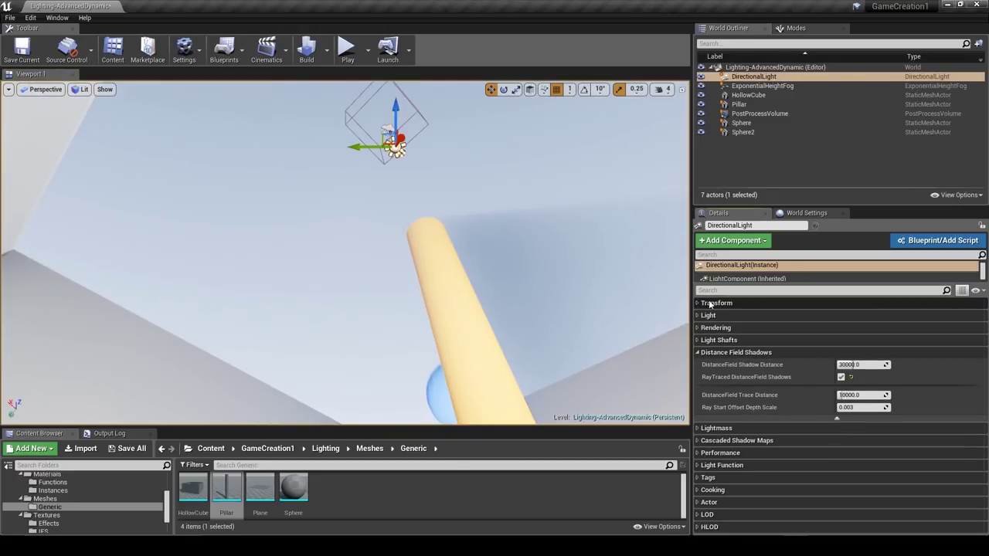
pyautogui.click(727, 353)
pyautogui.click(722, 341)
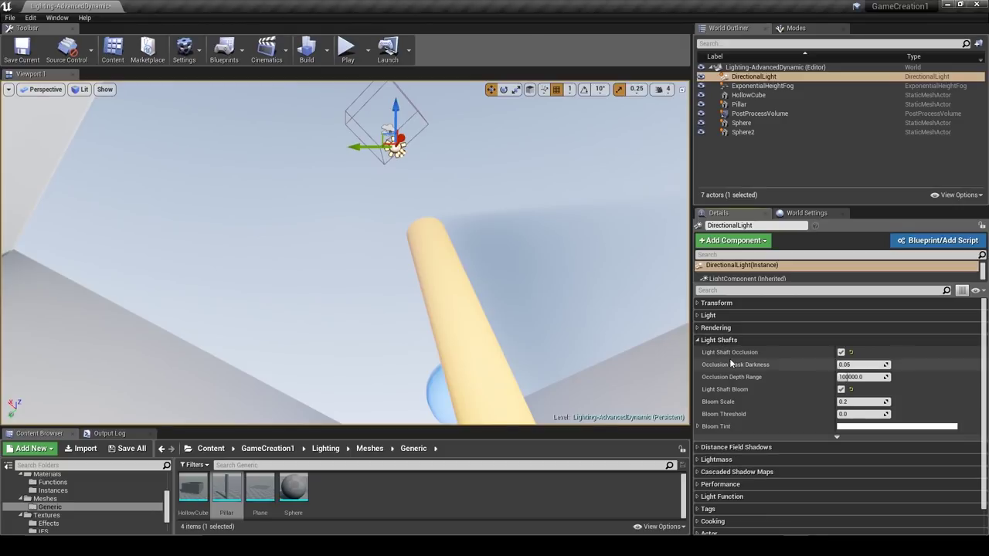
# Toggle Light Shaft Occlusion and Light Shaft Bloom off and on to compare their effect around the pillar.
pyautogui.click(842, 353)
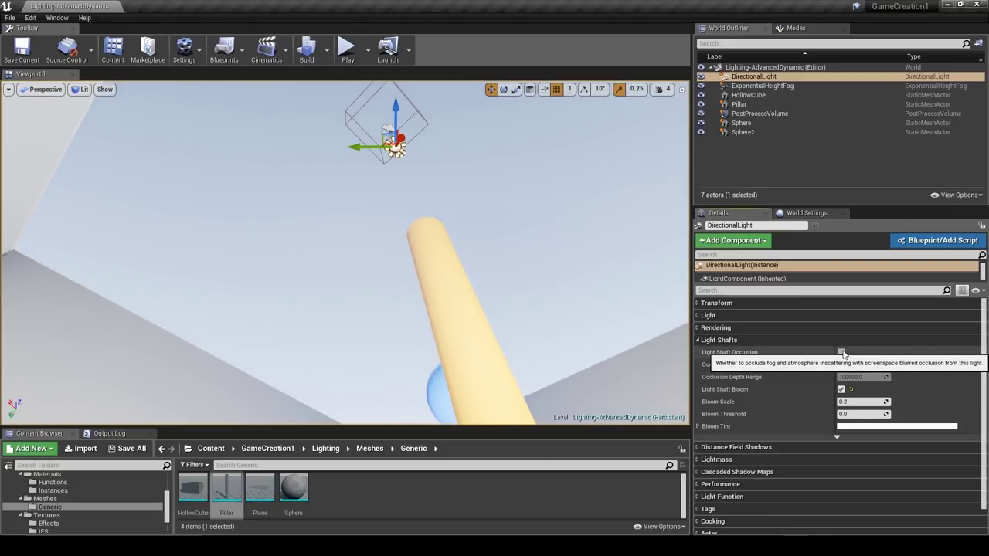
pyautogui.click(841, 352)
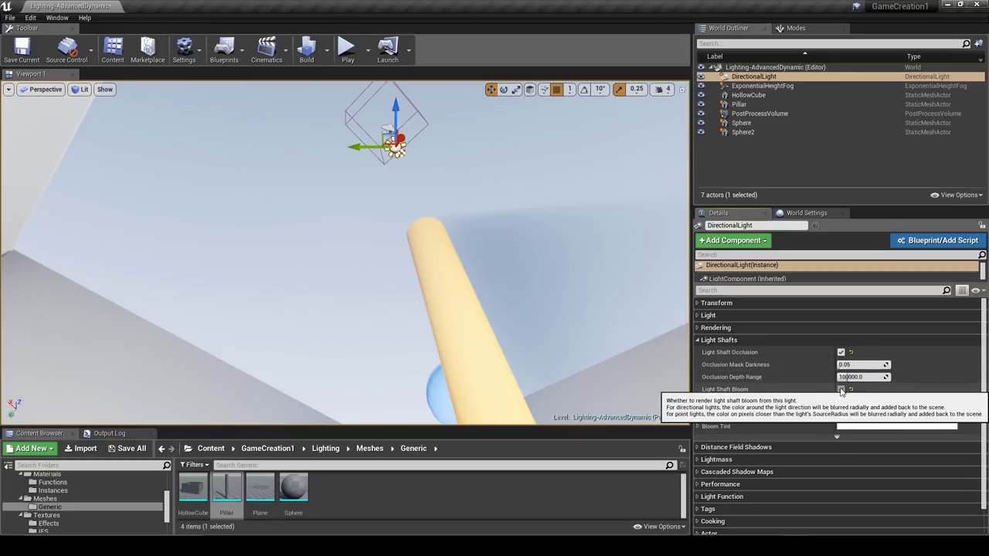
pyautogui.click(842, 390)
pyautogui.click(842, 390)
# Try a different Occlusion Mask Darkness and an Occlusion Depth Range of about 261905, undoing each change.
pyautogui.moveTo(847, 365)
pyautogui.mouseDown()
pyautogui.moveTo(890, 364)
pyautogui.moveTo(838, 365)
pyautogui.moveTo(862, 365)
pyautogui.mouseUp()
pyautogui.hotkey('ctrl', 'z')
pyautogui.hotkey('ctrl', 'z')
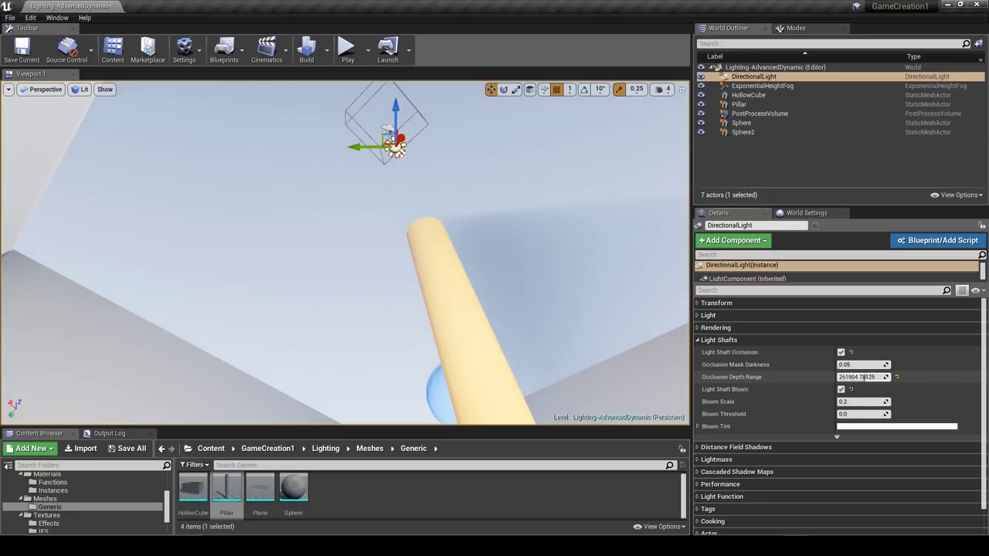
pyautogui.moveTo(864, 377); pyautogui.dragTo(860, 377)
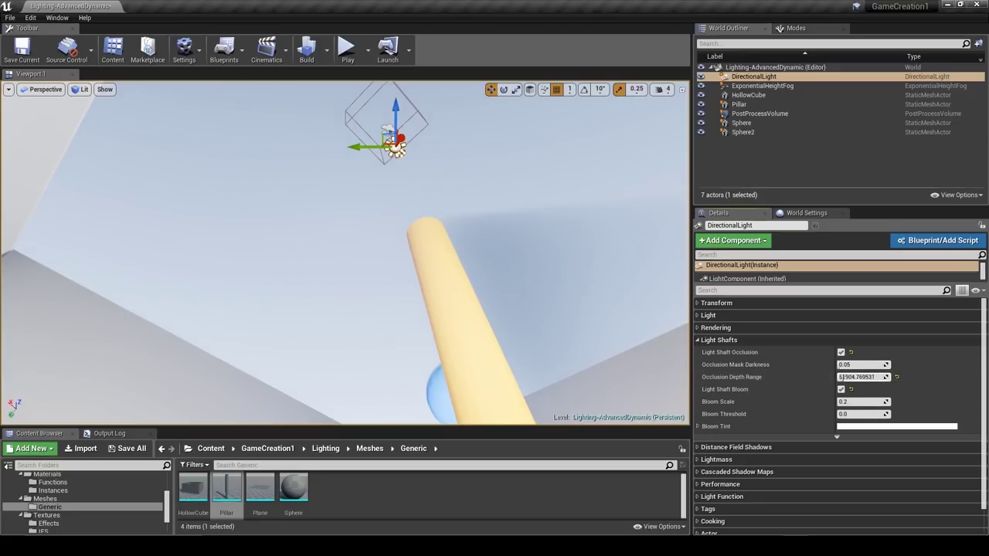
pyautogui.hotkey('ctrl', 'z')
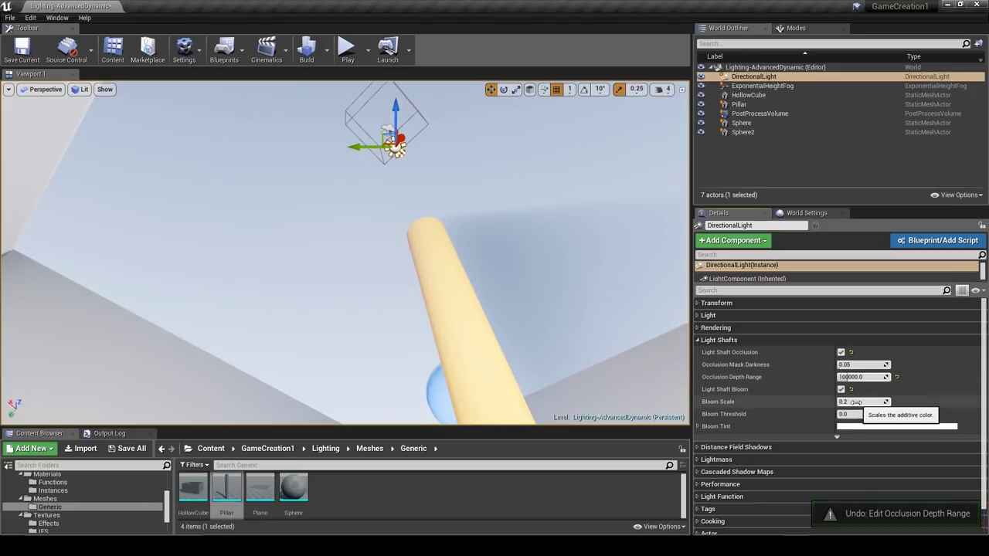
# Try a Bloom Scale of about 4.57 and a pink and a cyan Bloom Tint, discarding each change.
pyautogui.moveTo(864, 401)
pyautogui.mouseDown()
pyautogui.moveTo(888, 402)
pyautogui.moveTo(850, 402)
pyautogui.moveTo(873, 402)
pyautogui.mouseUp()
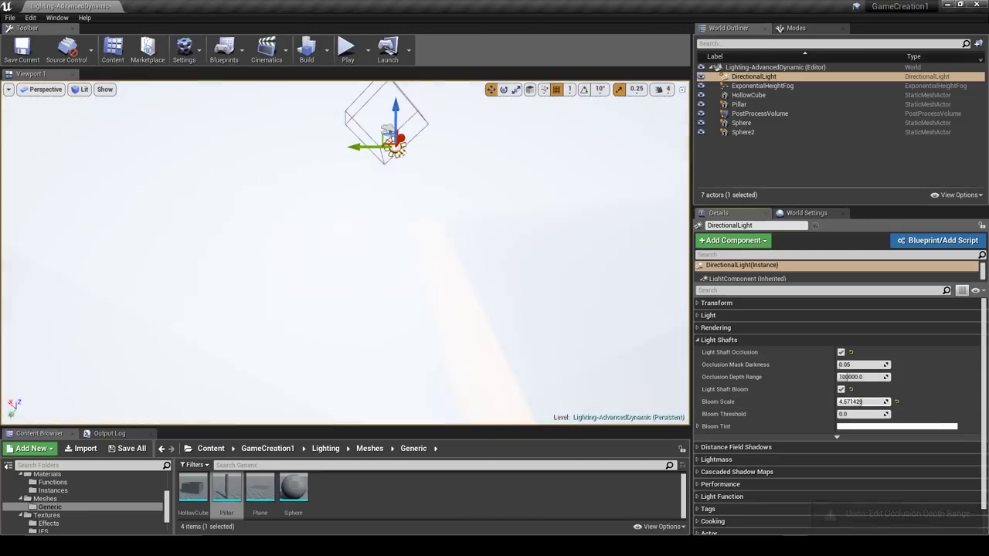
pyautogui.hotkey('ctrl', 'z')
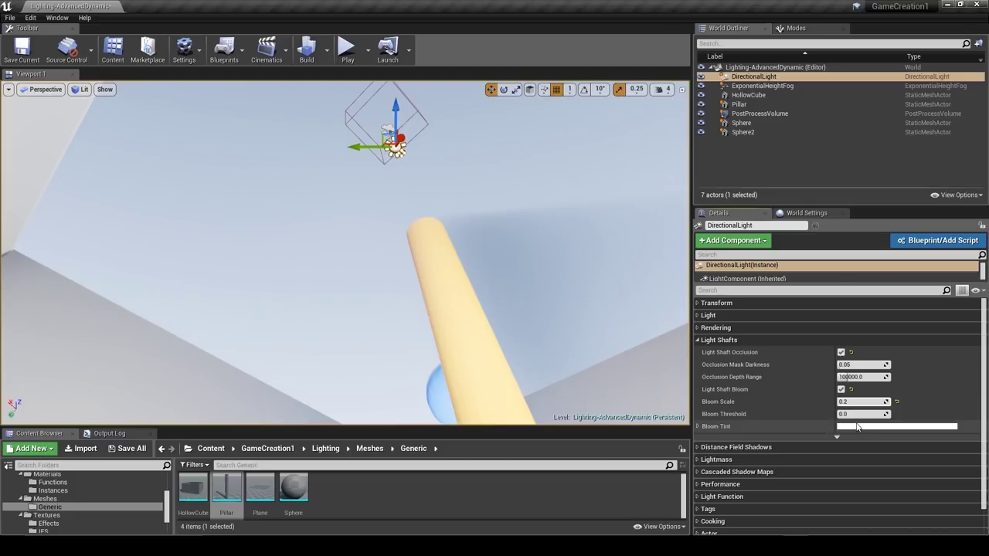
pyautogui.click(856, 426)
pyautogui.click(730, 359)
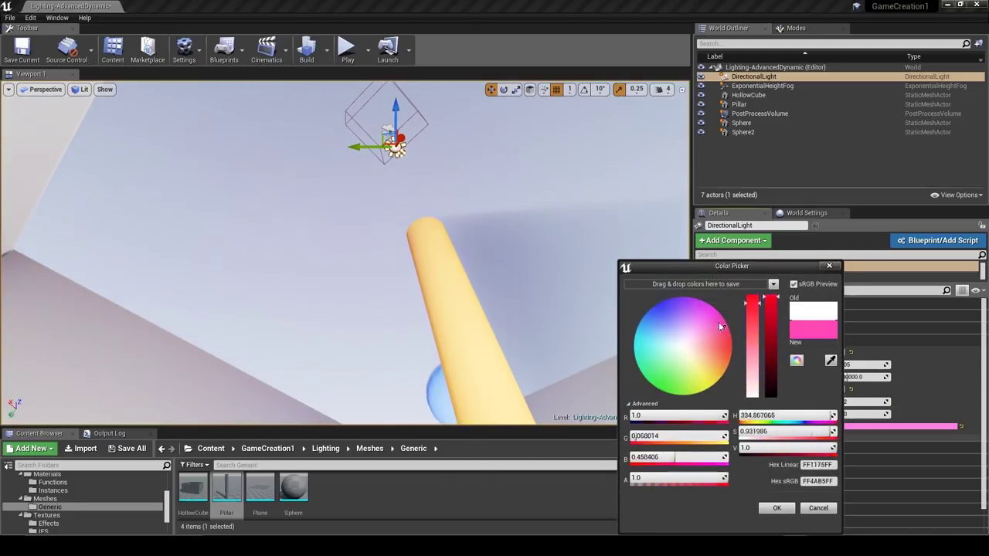
pyautogui.moveTo(720, 327); pyautogui.dragTo(633, 345)
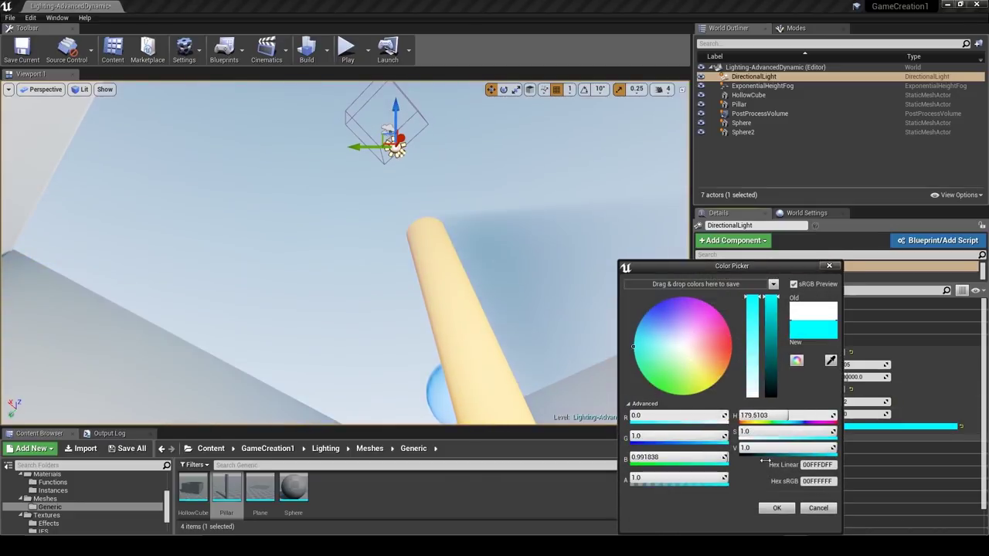
pyautogui.click(817, 509)
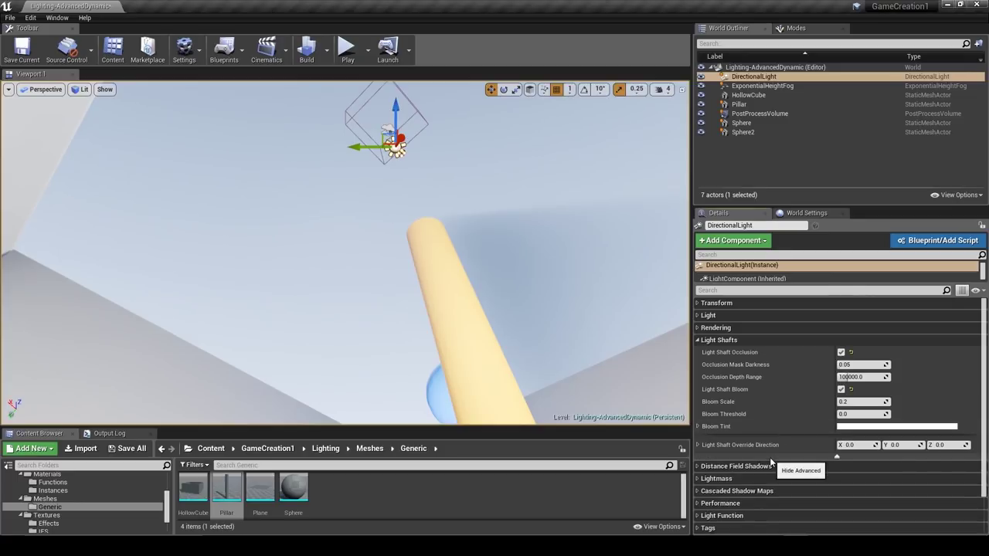
# Try a Light Shaft Override Direction of about 0.09 in X, undo it, and close the Light Shafts settings.
pyautogui.moveTo(848, 444); pyautogui.dragTo(855, 444)
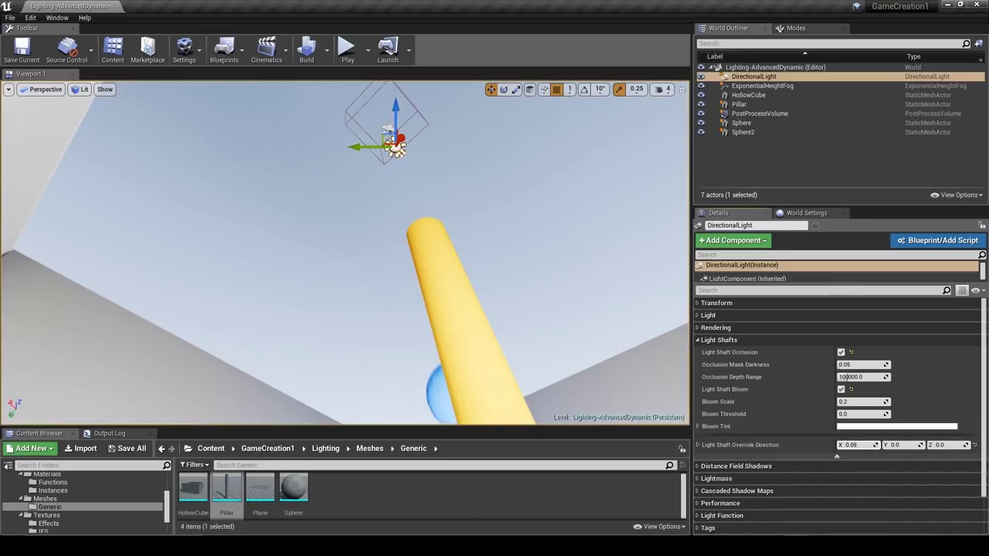
pyautogui.hotkey('ctrl', 'z')
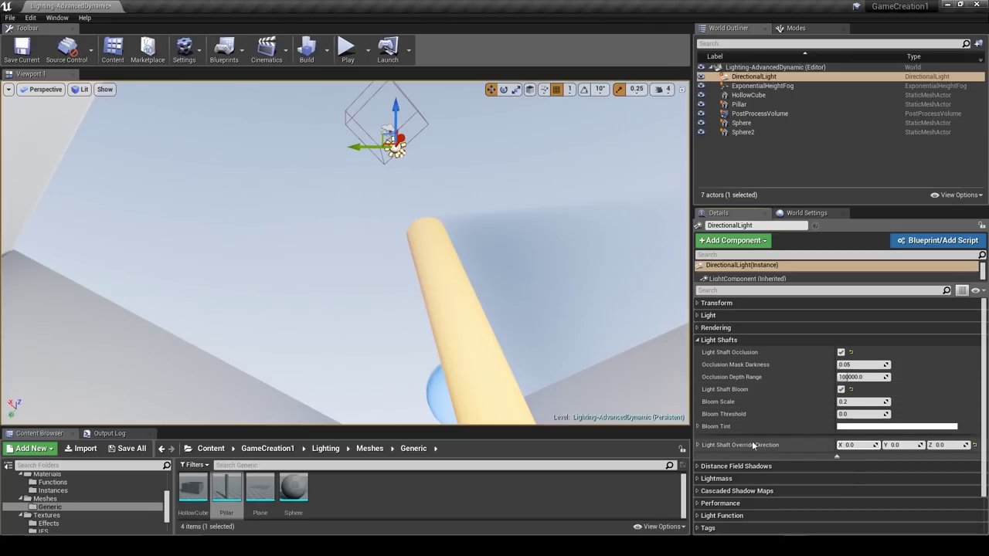
pyautogui.click(709, 339)
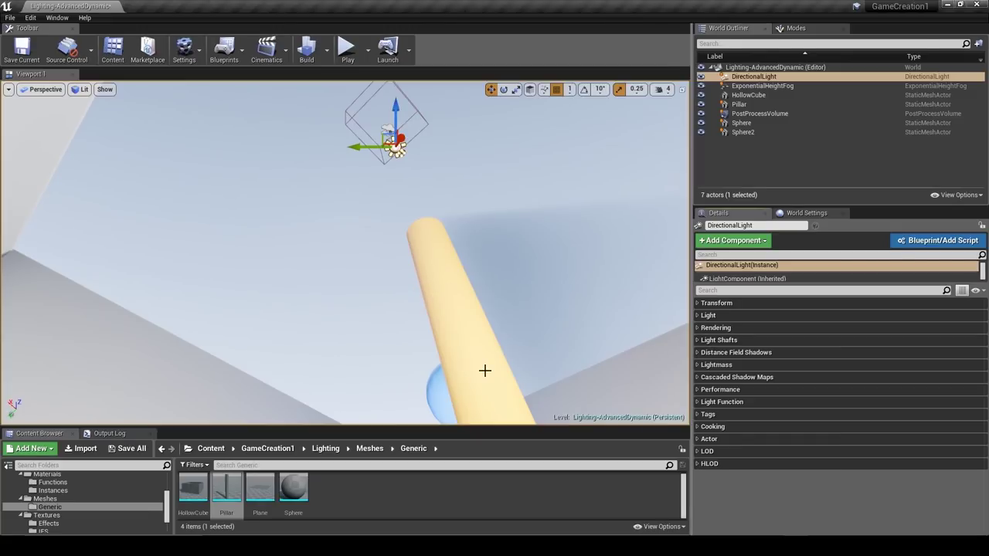
# Assign the Clouds001_Inst material as the directional light's Light Function Material and view the pattern on the box from outside.
pyautogui.click(725, 404)
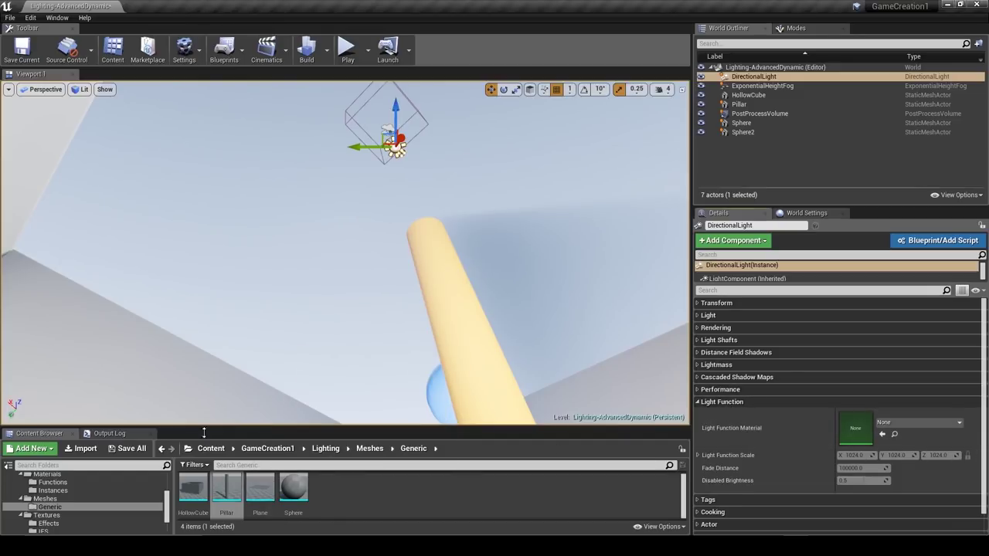
pyautogui.click(53, 482)
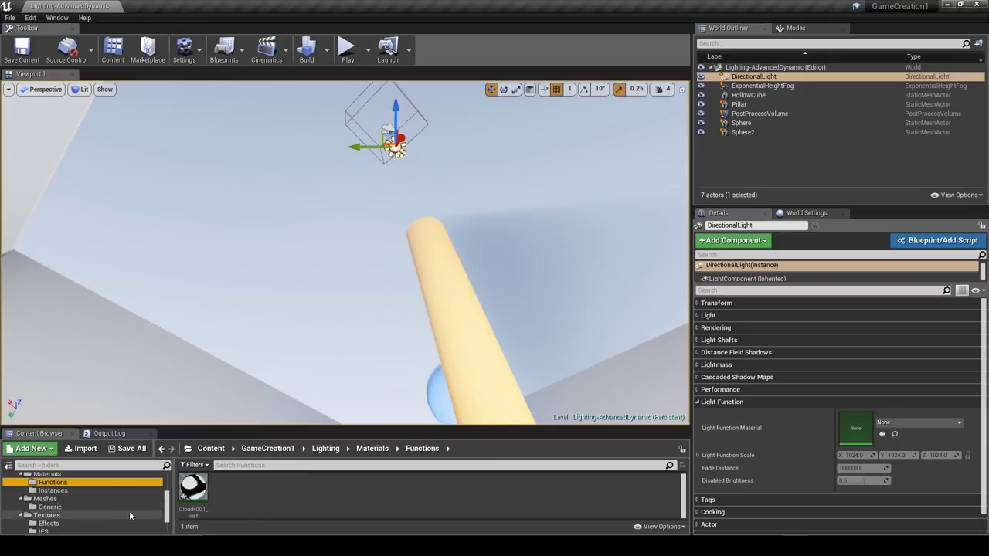
pyautogui.moveTo(194, 488); pyautogui.dragTo(856, 430)
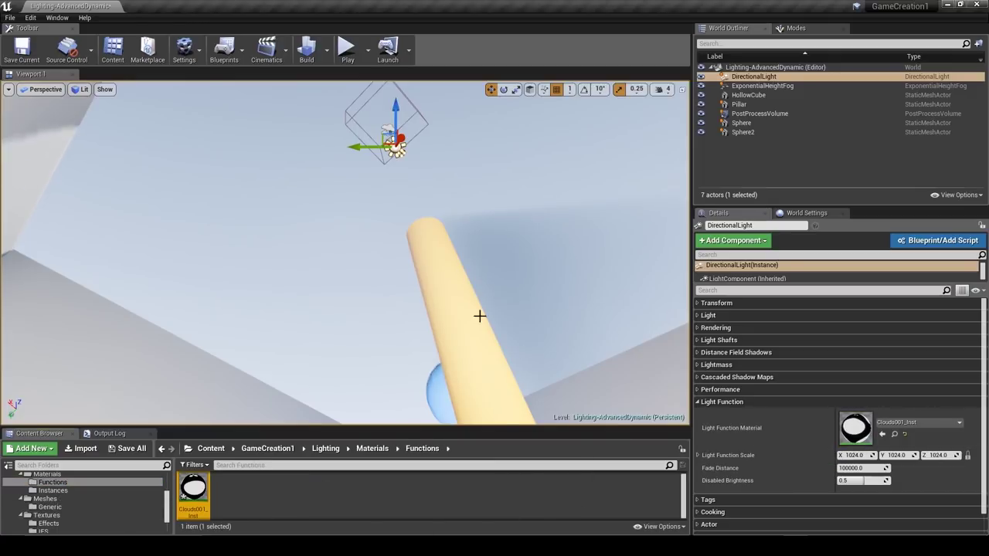
pyautogui.moveTo(482, 316)
pyautogui.mouseDown(button='right')
pyautogui.moveTo(481, 294)
pyautogui.moveTo(468, 306)
pyautogui.moveTo(464, 359)
pyautogui.moveTo(483, 363)
pyautogui.moveTo(485, 305)
pyautogui.moveTo(440, 364)
pyautogui.moveTo(477, 323)
pyautogui.mouseUp(button='right')
pyautogui.press('s')
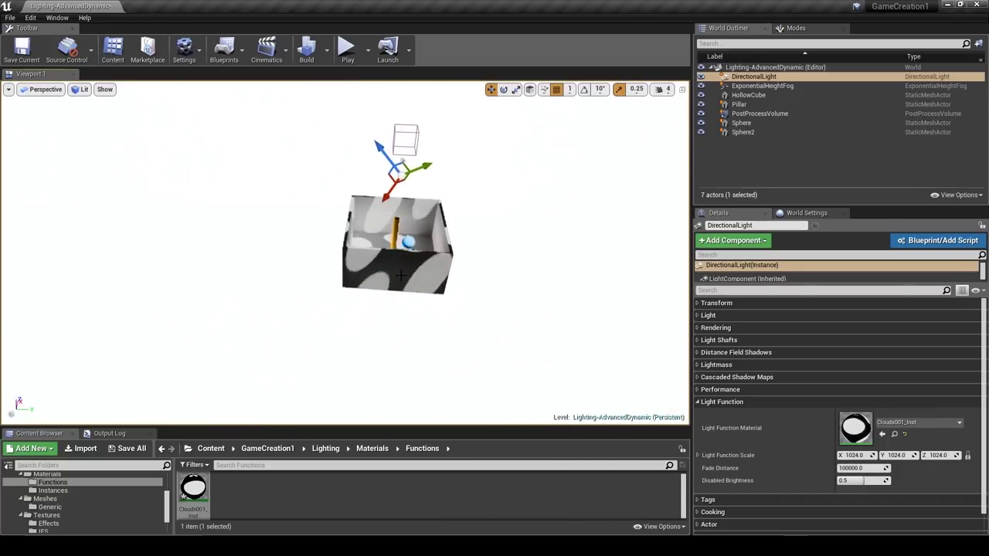
# Try scaling the HollowCube, undo the scaling, and frame the box from above.
pyautogui.click(380, 270)
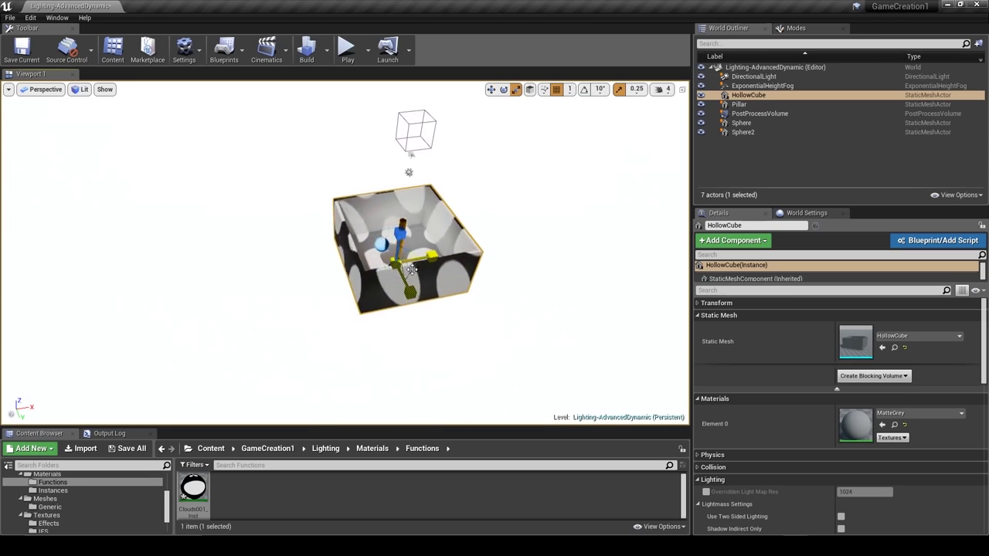
pyautogui.moveTo(408, 268); pyautogui.dragTo(493, 254)
pyautogui.moveTo(410, 266); pyautogui.dragTo(494, 204, button='right')
pyautogui.hotkey('ctrl', 'z')
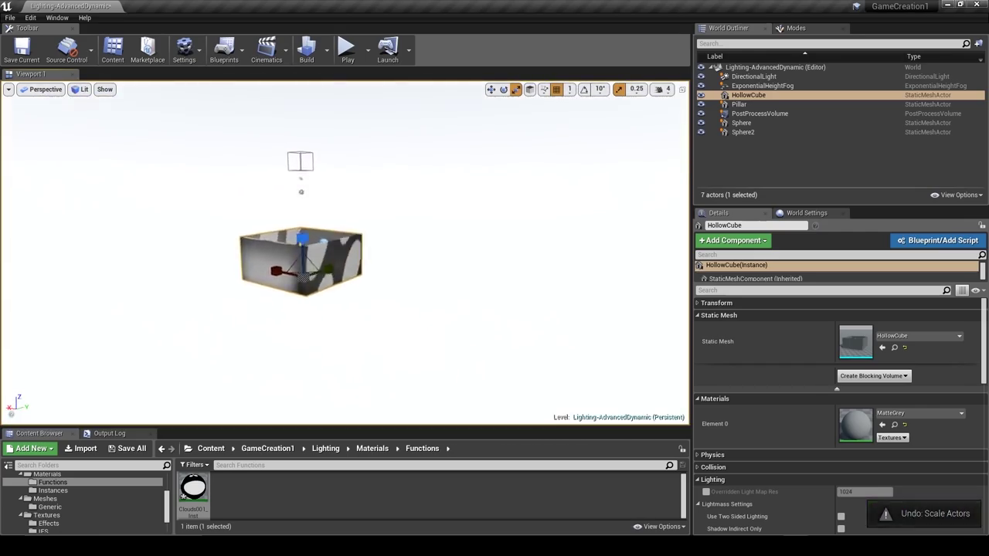
pyautogui.press('w')
pyautogui.moveTo(371, 232); pyautogui.dragTo(302, 340, button='right')
pyautogui.press('f')
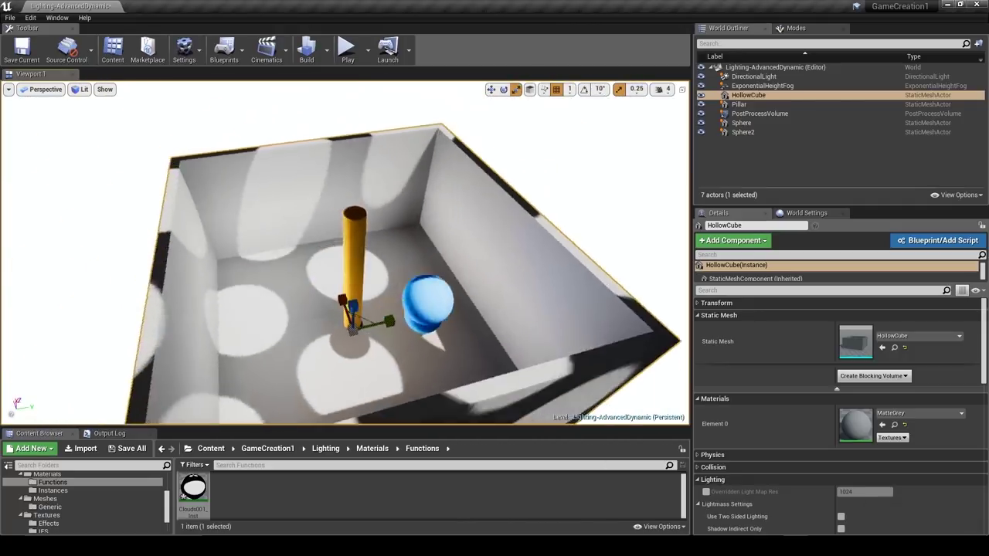
# Try rotating the directional light to about -29.35° in Y, inspect the cloud pattern inside the box, and undo the rotation.
pyautogui.moveTo(348, 255); pyautogui.dragTo(352, 263, button='right')
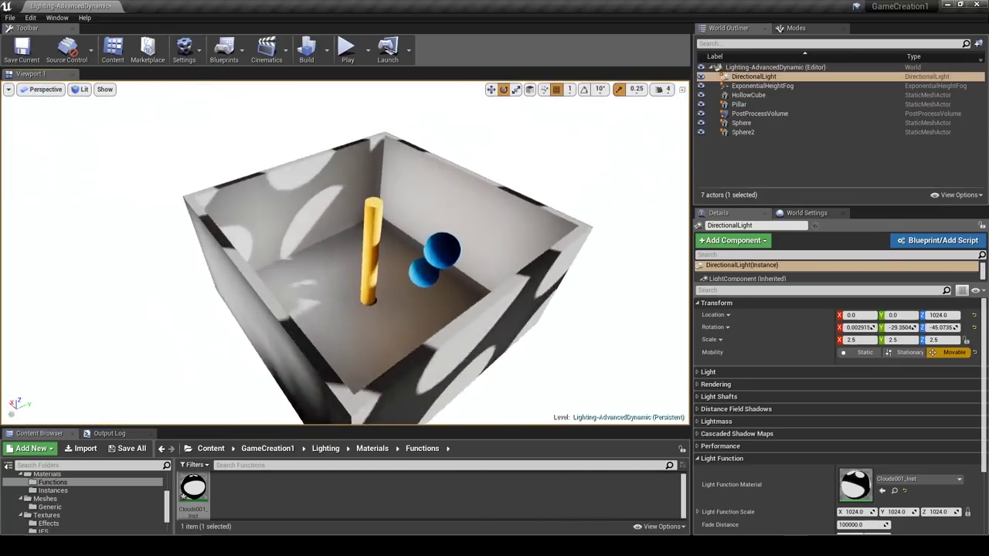
pyautogui.press('w')
pyautogui.moveTo(347, 255); pyautogui.dragTo(355, 287, button='right')
pyautogui.press('s')
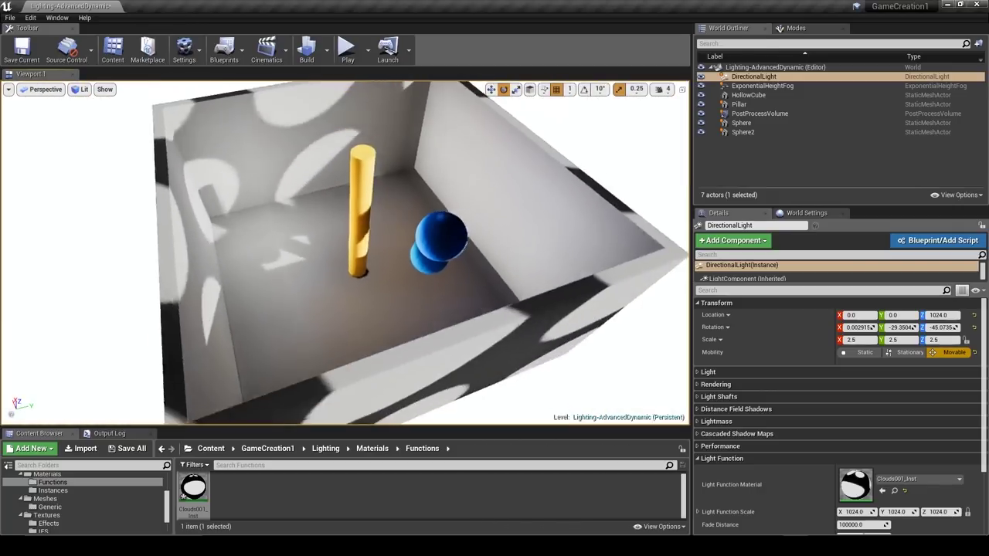
pyautogui.moveTo(430, 286); pyautogui.dragTo(470, 274, button='right')
pyautogui.press('w')
pyautogui.press('s')
pyautogui.hotkey('ctrl', 'z')
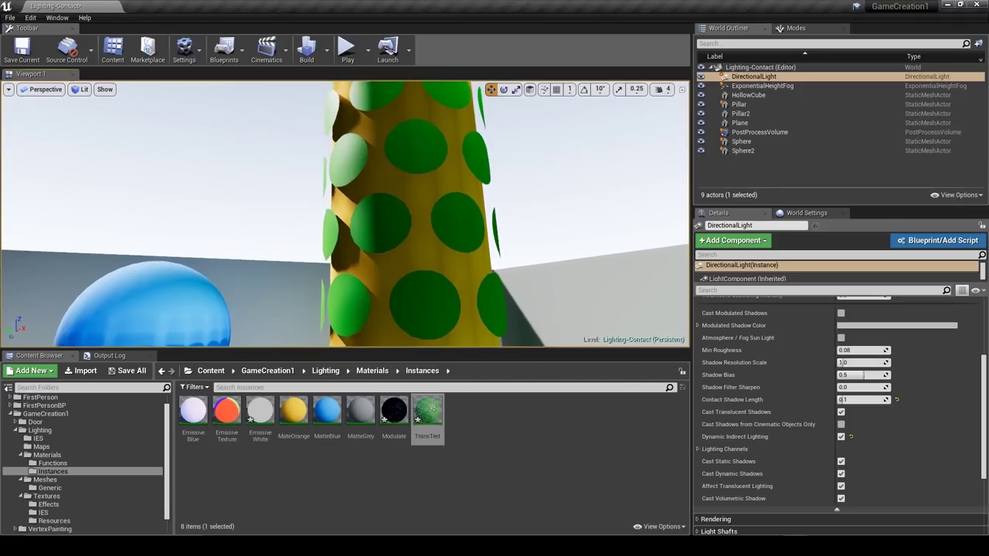
# Examine the contact shadows cast by the green dots on the pillar in the Lighting-Contact level.
pyautogui.moveTo(345, 214); pyautogui.dragTo(344, 209, button='right')
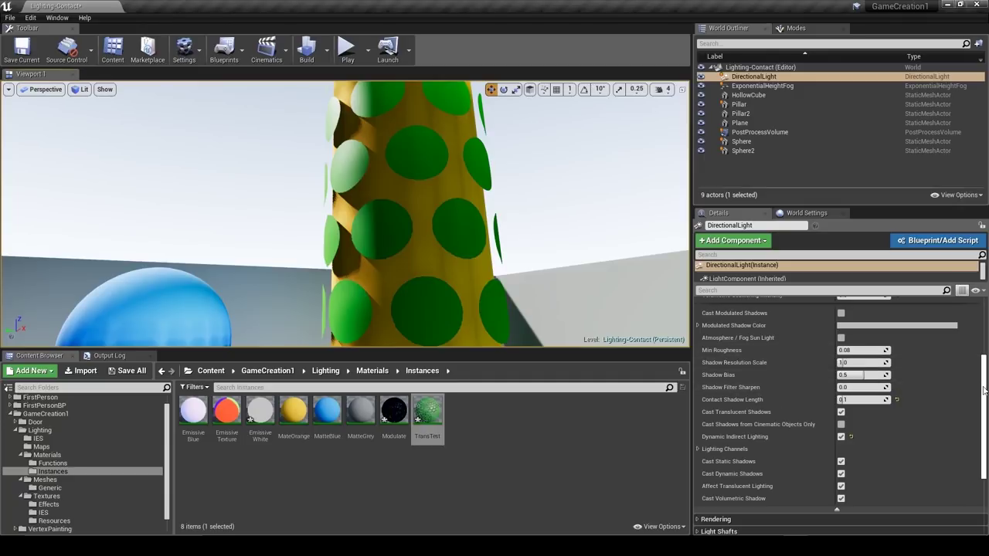
pyautogui.scroll(1, 930, 355)
pyautogui.moveTo(407, 238); pyautogui.dragTo(399, 190, button='right')
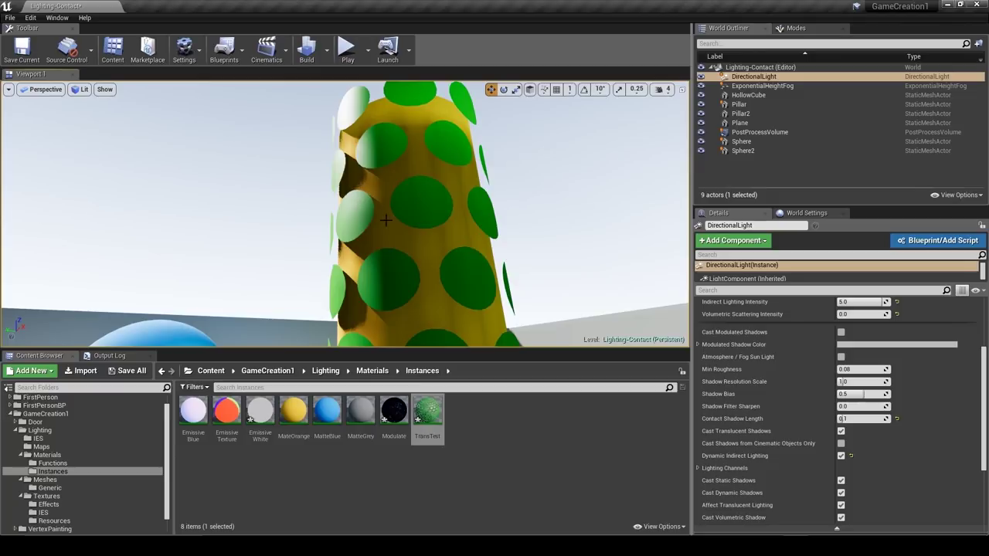
pyautogui.moveTo(346, 214); pyautogui.dragTo(329, 200, button='right')
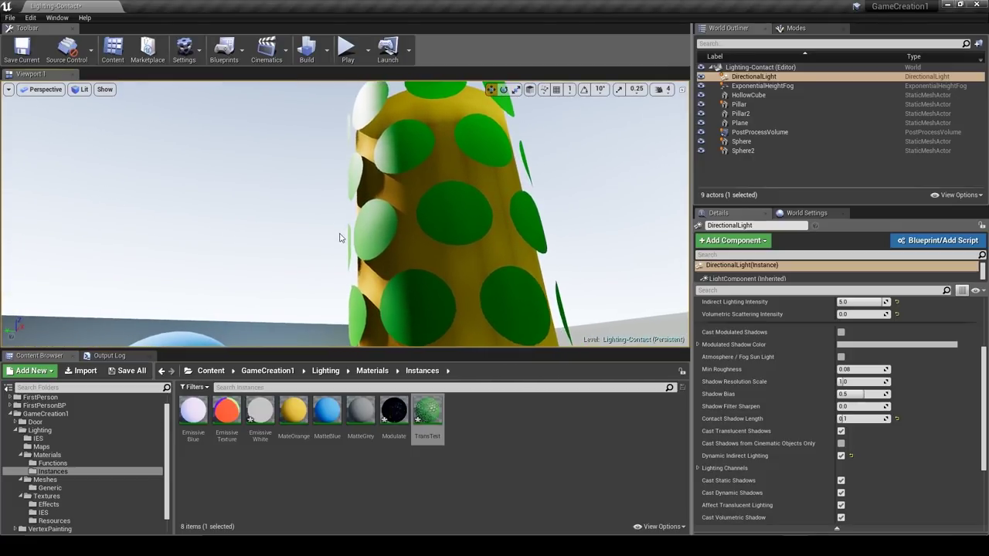
pyautogui.moveTo(340, 237)
pyautogui.mouseDown(button='right')
pyautogui.moveTo(347, 258)
pyautogui.moveTo(340, 245)
pyautogui.mouseUp(button='right')
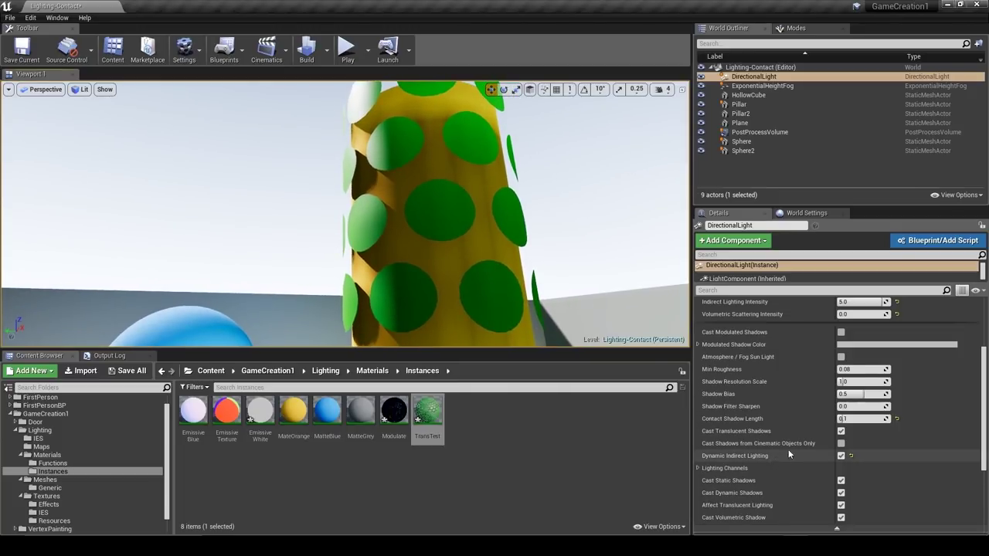
# Review the directional light's Mobility options in its Transform settings, and close them.
pyautogui.moveTo(983, 355); pyautogui.dragTo(982, 307)
pyautogui.click(734, 316)
pyautogui.click(717, 303)
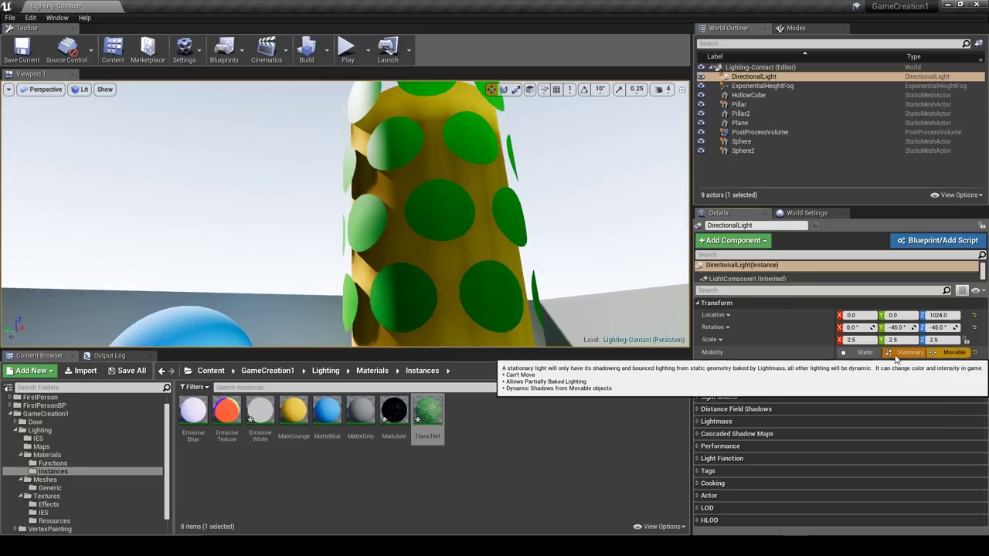
pyautogui.click(769, 302)
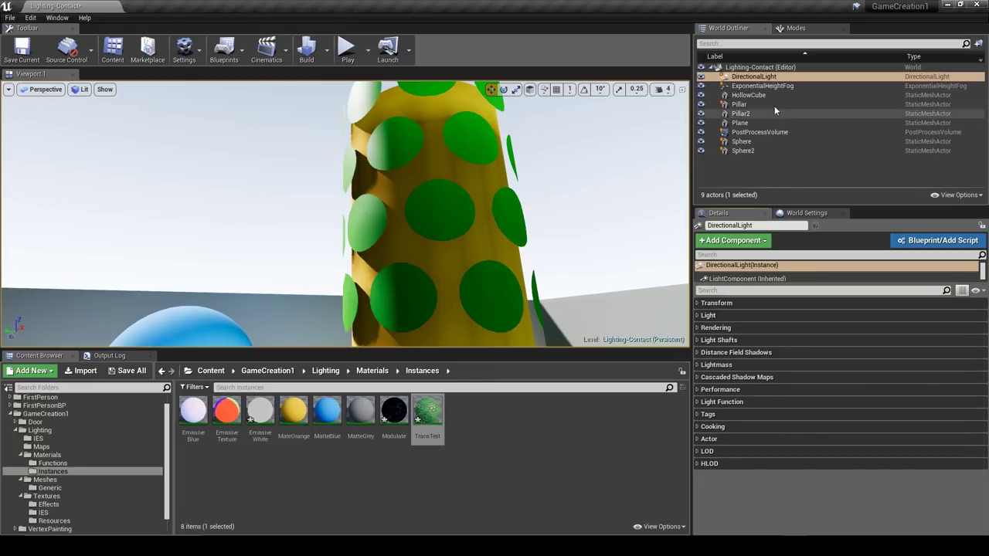
# Compare Contact Shadow Length values of 0, about 0.085 and 0.01 on the directional light, and restore 0.1.
pyautogui.click(716, 318)
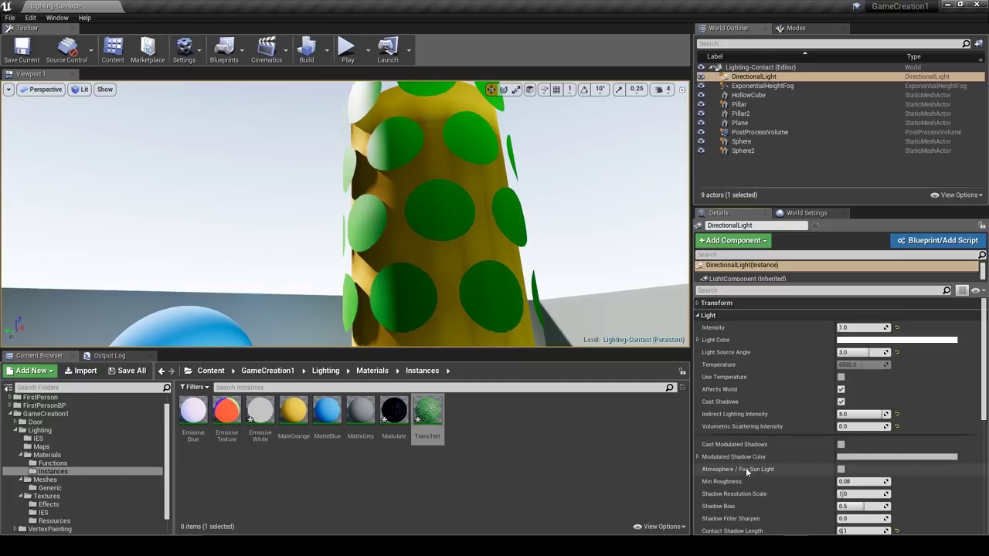
pyautogui.scroll(-2, 799, 466)
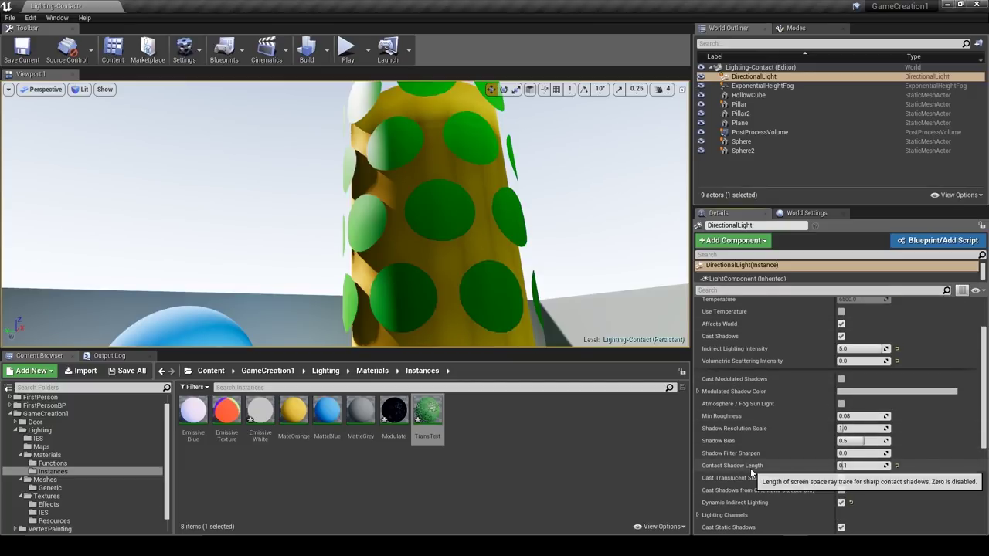
pyautogui.click(850, 466)
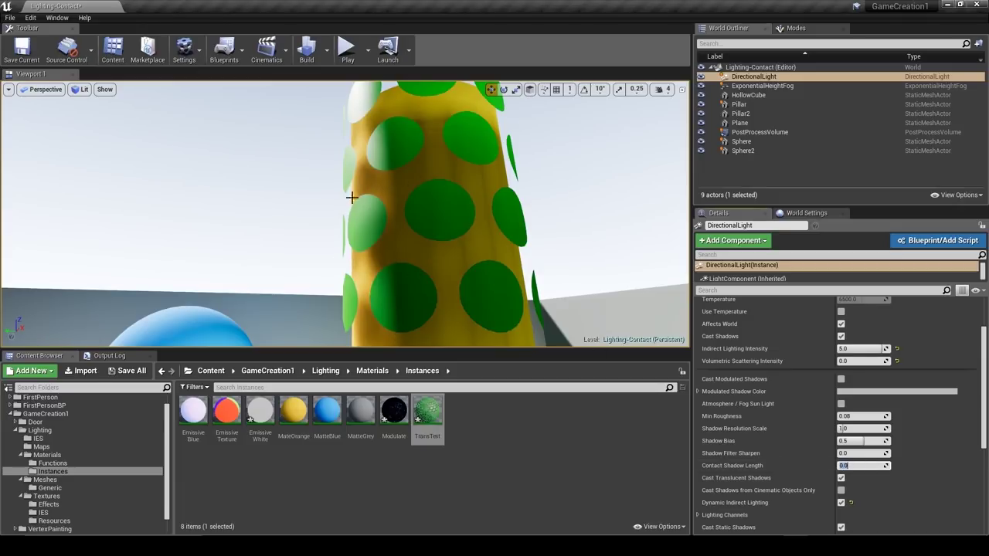
pyautogui.moveTo(351, 198); pyautogui.dragTo(372, 208, button='right')
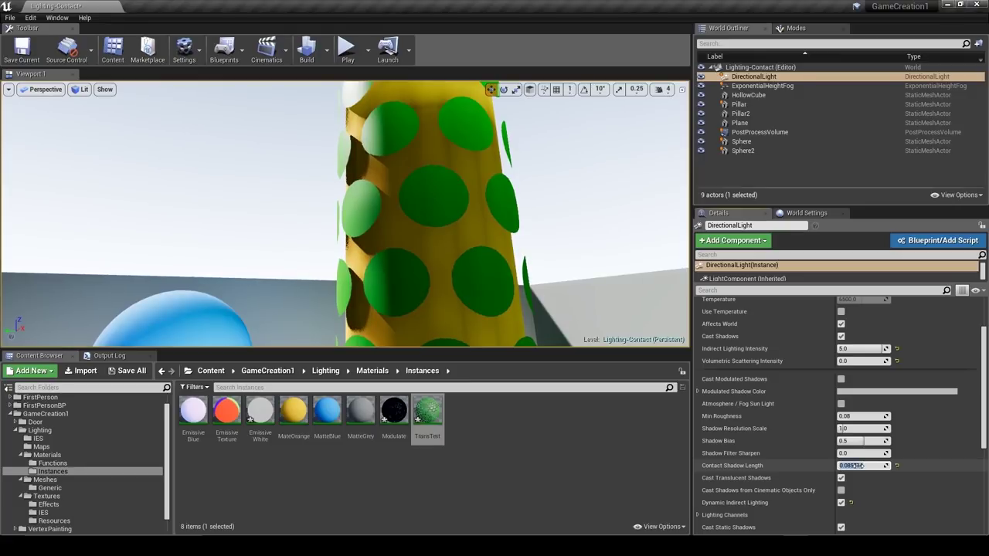
pyautogui.press('Return')
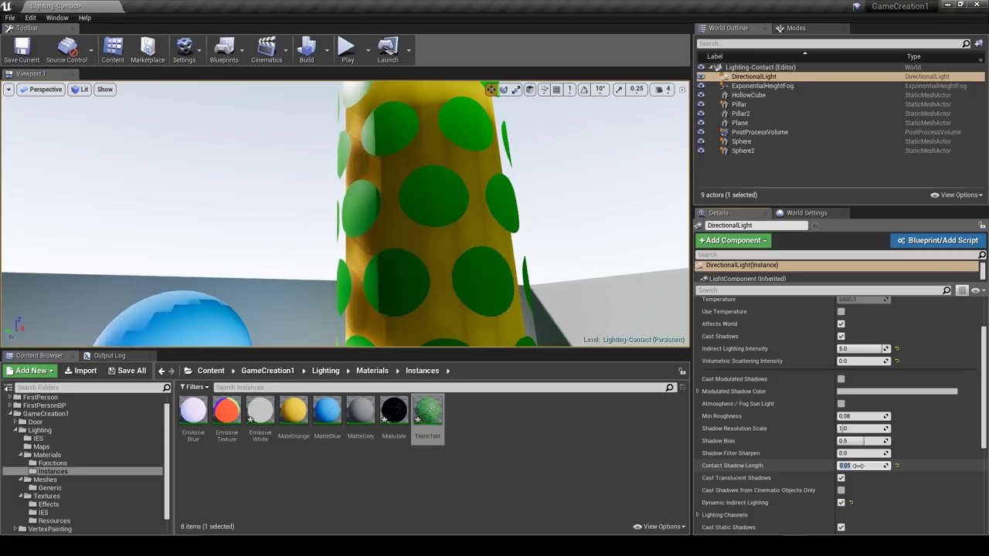
pyautogui.press('Return')
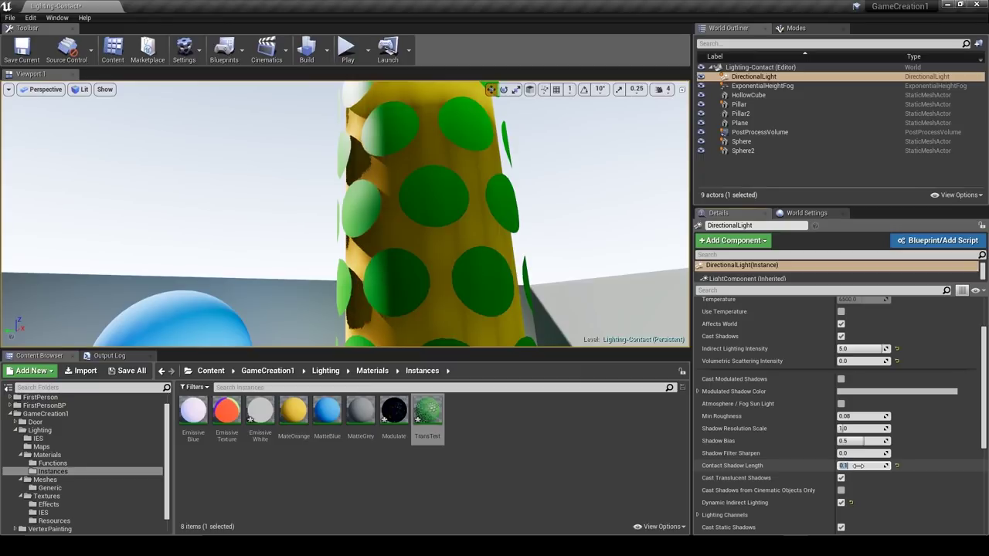
# Inspect the contact shadows up close on the pillar, the dotted floor and the blue sphere.
pyautogui.moveTo(425, 285)
pyautogui.mouseDown(button='right')
pyautogui.moveTo(421, 304)
pyautogui.moveTo(451, 324)
pyautogui.moveTo(432, 282)
pyautogui.moveTo(424, 290)
pyautogui.mouseUp(button='right')
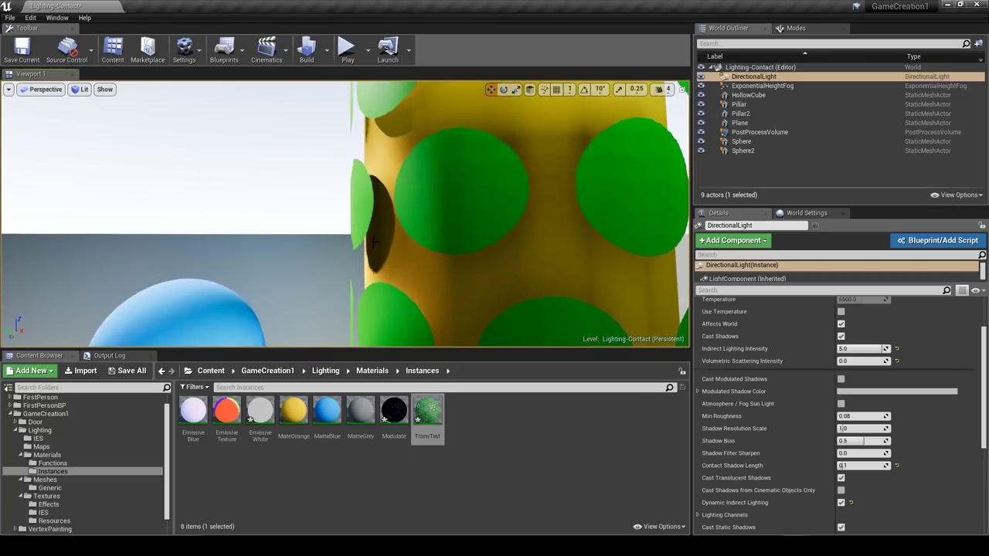
pyautogui.moveTo(375, 252); pyautogui.dragTo(366, 217, button='right')
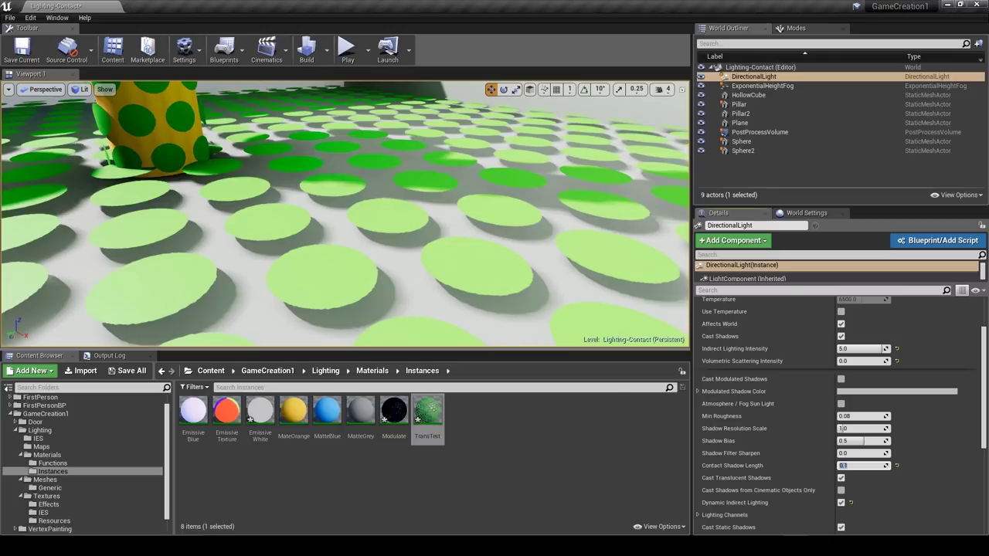
pyautogui.moveTo(348, 217); pyautogui.dragTo(352, 193, button='right')
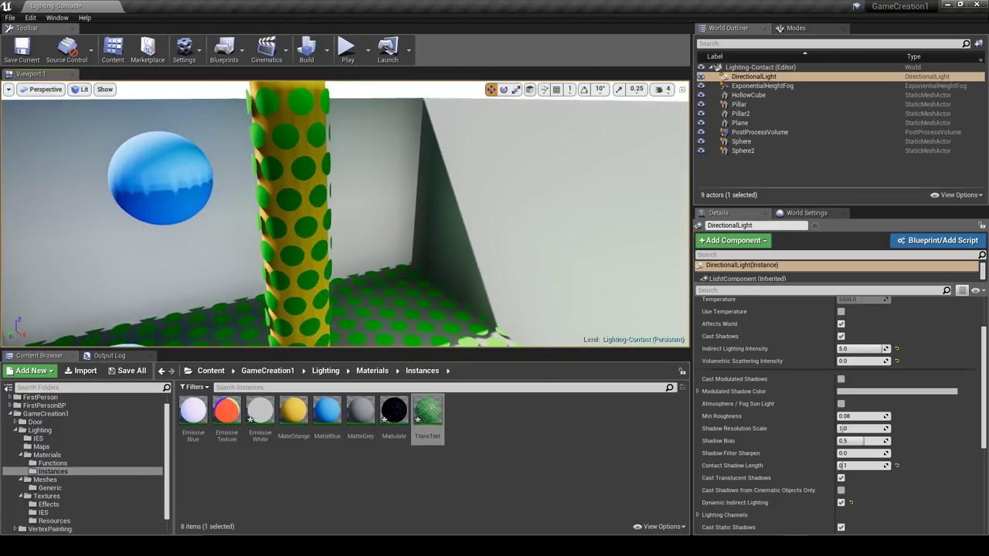
pyautogui.moveTo(352, 193)
pyautogui.mouseDown(button='right')
pyautogui.moveTo(330, 207)
pyautogui.moveTo(352, 205)
pyautogui.mouseUp(button='right')
pyautogui.moveTo(270, 228); pyautogui.dragTo(269, 205, button='right')
pyautogui.moveTo(345, 194); pyautogui.dragTo(401, 199, button='right')
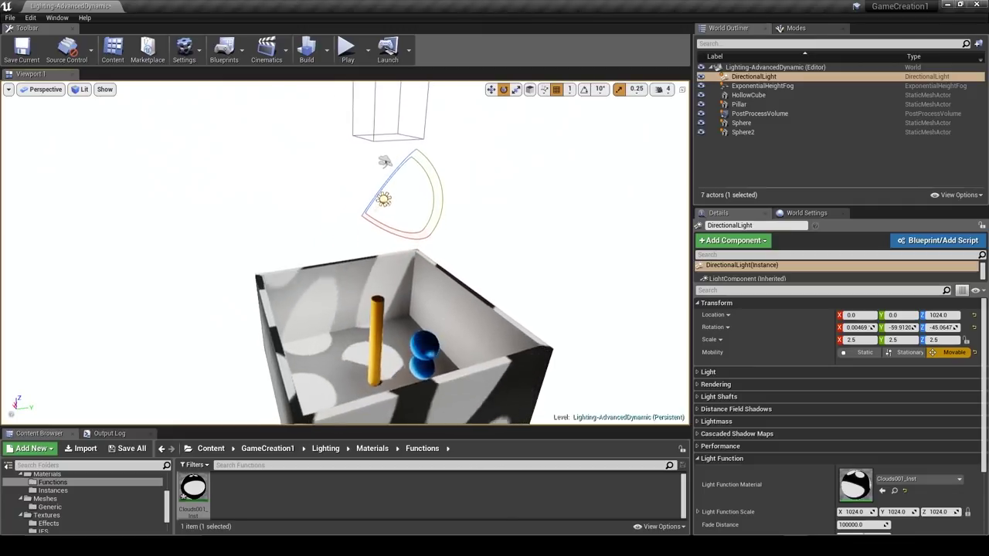
# Examine how the emissive planes and spheres light the box in the Lighting-EmissiveMesh level.
pyautogui.moveTo(345, 253); pyautogui.dragTo(354, 252, button='right')
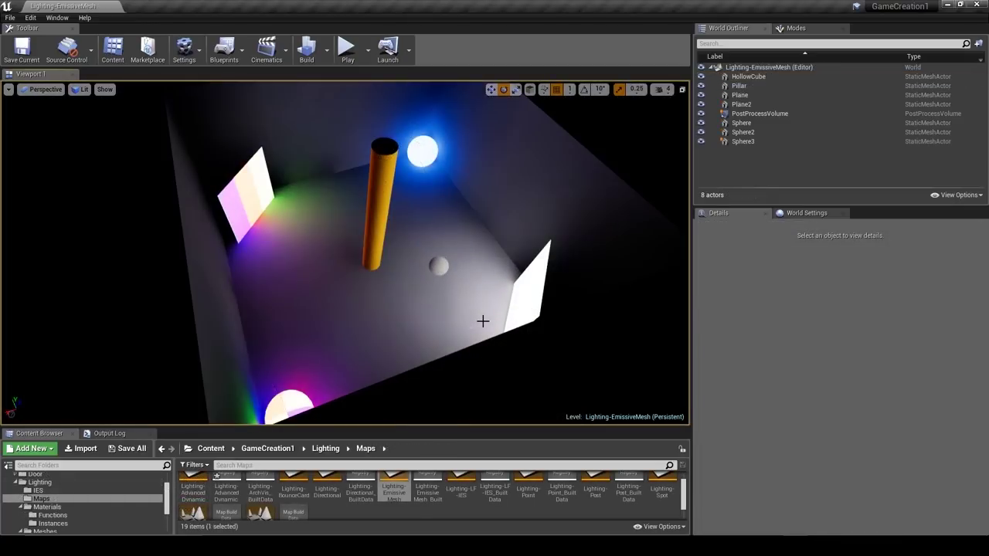
pyautogui.moveTo(456, 323); pyautogui.dragTo(495, 323, button='right')
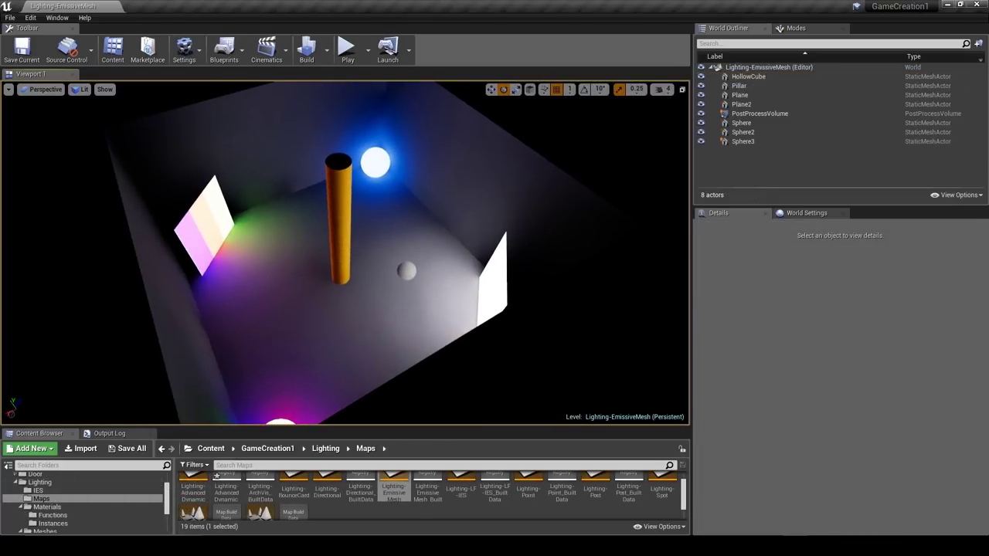
pyautogui.moveTo(496, 324); pyautogui.dragTo(458, 297, button='right')
pyautogui.press('s')
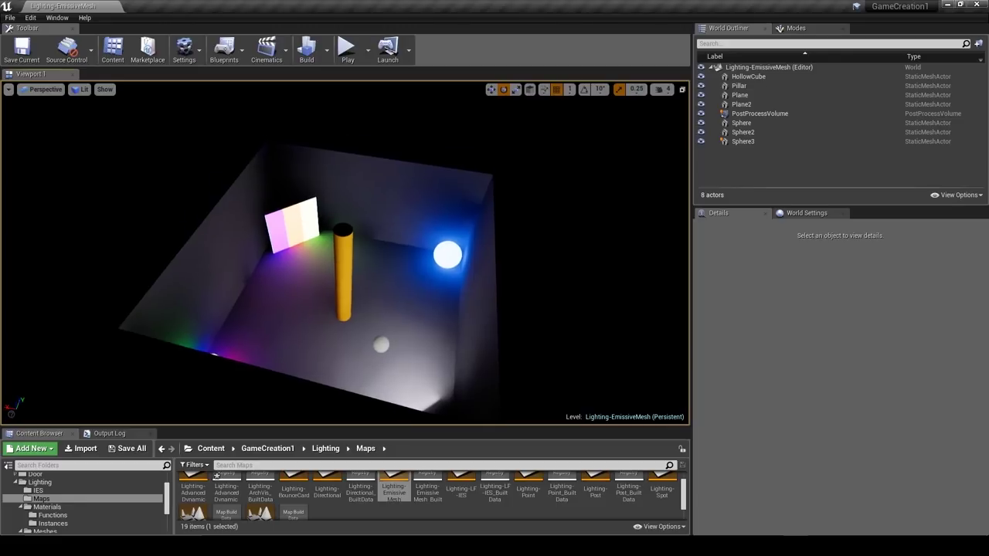
# Select the pillar, inspect the emissive light around it, and clear the selection.
pyautogui.click(345, 274)
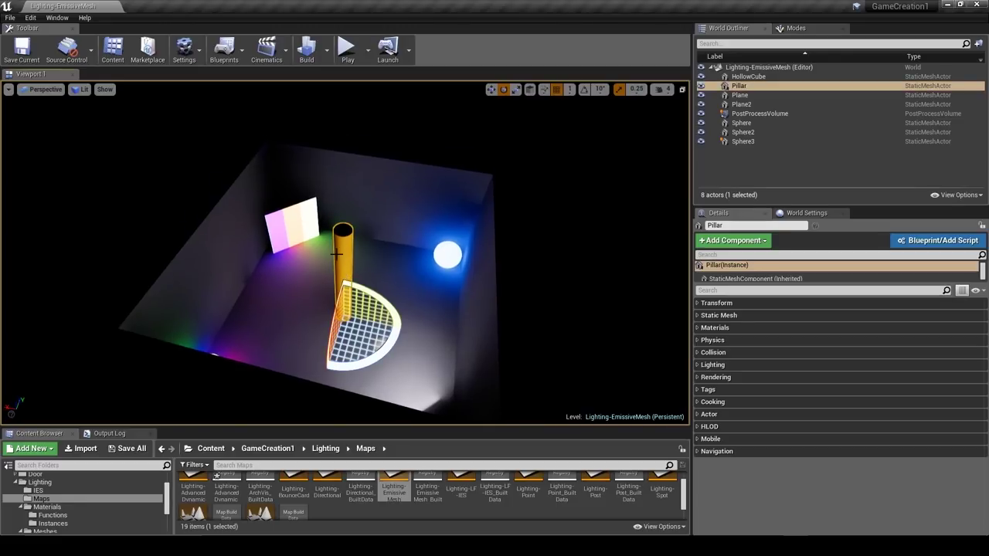
pyautogui.moveTo(344, 266)
pyautogui.mouseDown(button='right')
pyautogui.moveTo(297, 229)
pyautogui.moveTo(336, 208)
pyautogui.moveTo(334, 257)
pyautogui.moveTo(335, 182)
pyautogui.moveTo(341, 261)
pyautogui.mouseUp(button='right')
pyautogui.press('s')
pyautogui.press('w')
pyautogui.press('w')
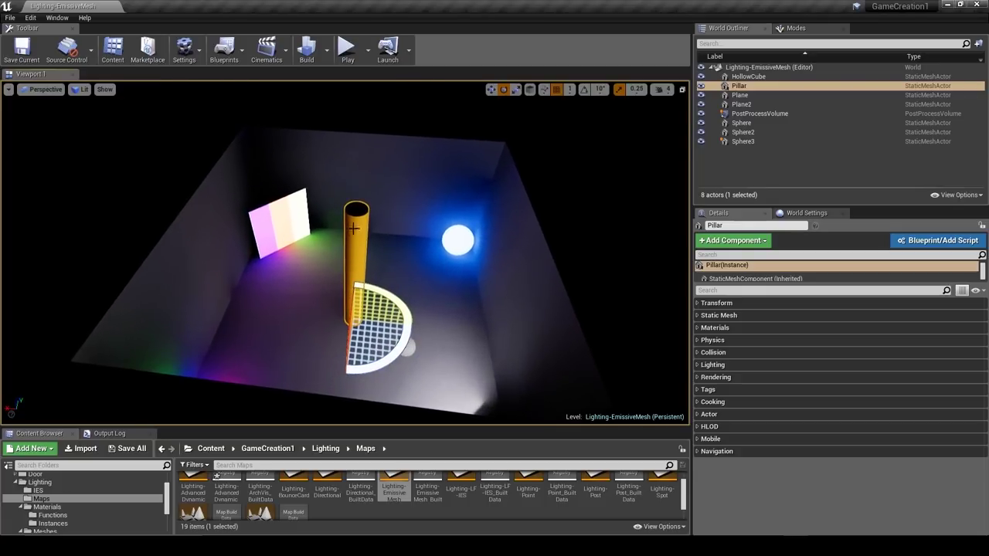
pyautogui.keyDown('ctrl'); pyautogui.moveTo(358, 228); pyautogui.dragTo(360, 229); pyautogui.keyUp('ctrl')
pyautogui.keyDown('ctrl'); pyautogui.click(360, 229); pyautogui.keyUp('ctrl')
# Select the white emissive plane beside the small grey sphere.
pyautogui.press('w')
pyautogui.moveTo(361, 262); pyautogui.dragTo(541, 252, button='right')
pyautogui.press('a')
pyautogui.press('w')
pyautogui.moveTo(328, 243); pyautogui.dragTo(490, 263, button='right')
pyautogui.click(490, 264)
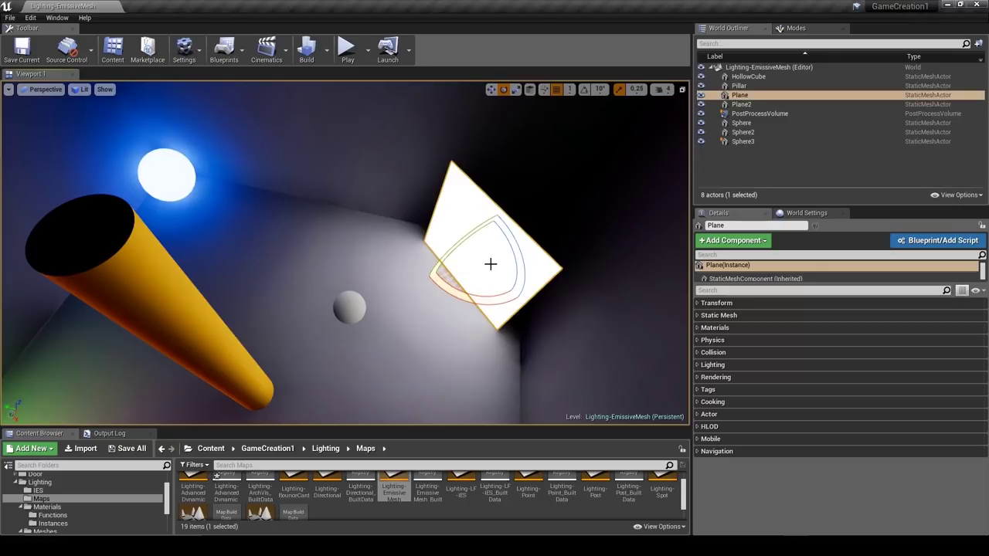
# Check the materials assigned to the white plane, the blue sphere and the multicoloured meshes, and clear the selection.
pyautogui.click(707, 328)
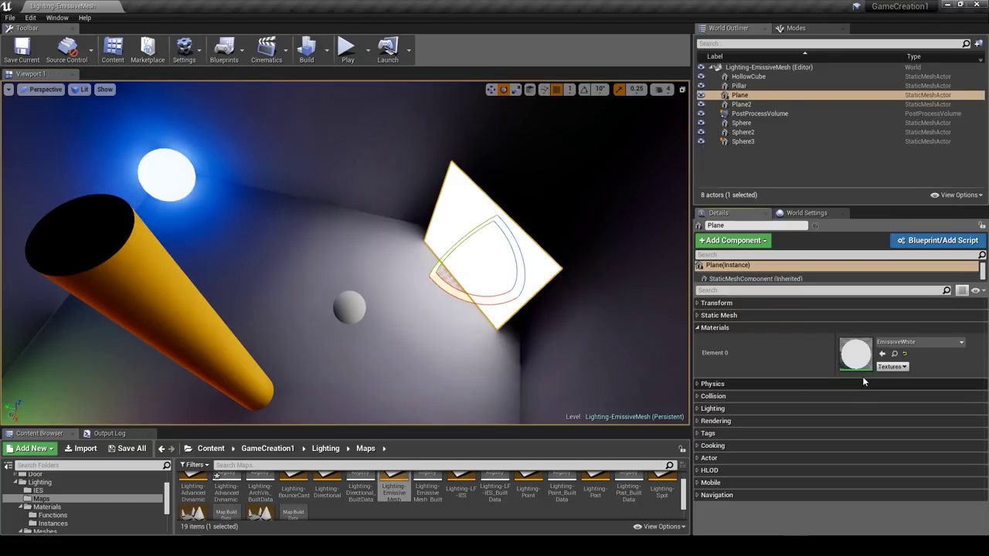
pyautogui.click(186, 184)
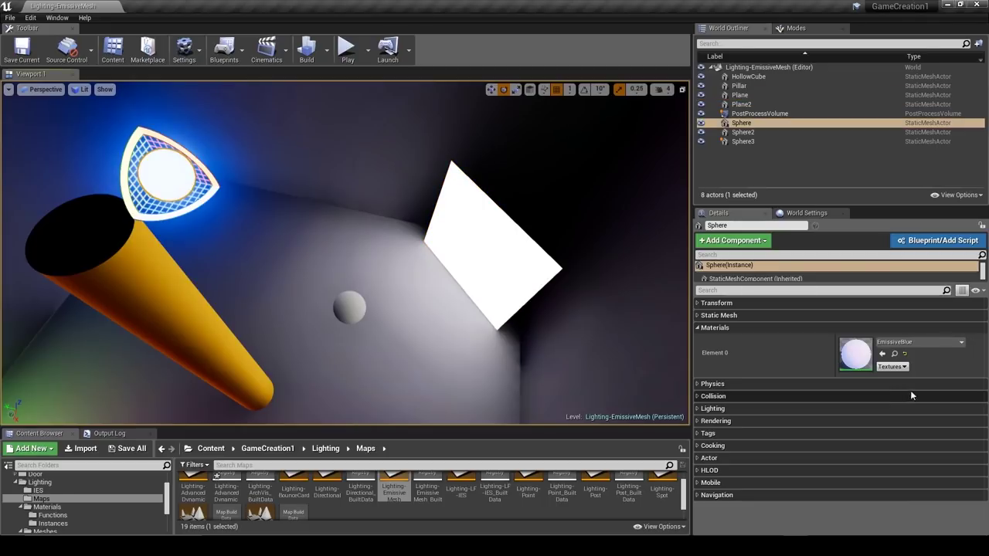
pyautogui.keyDown('ctrl'); pyautogui.click(190, 188); pyautogui.keyUp('ctrl')
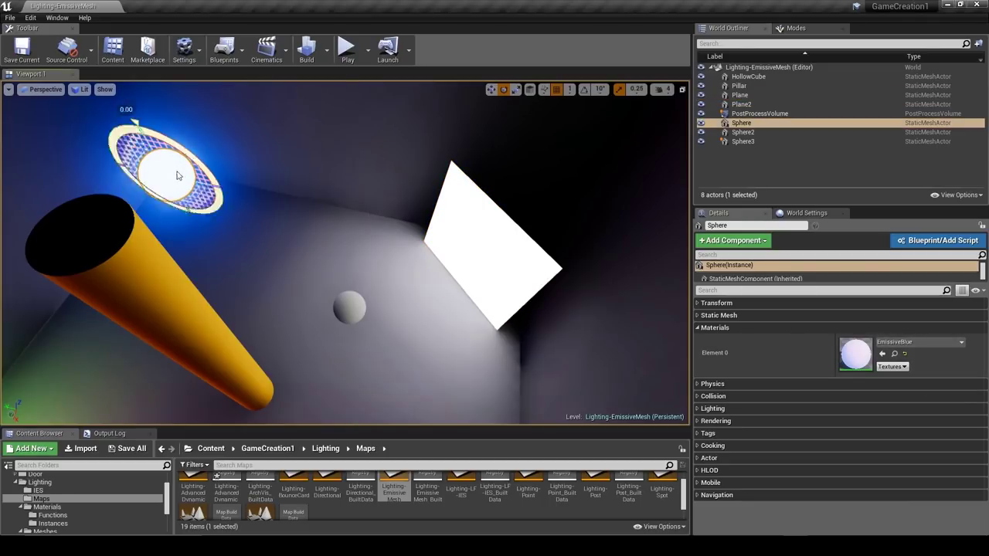
pyautogui.moveTo(271, 219); pyautogui.dragTo(39, 201, button='right')
pyautogui.click(366, 167)
pyautogui.moveTo(367, 167); pyautogui.dragTo(340, 216, button='right')
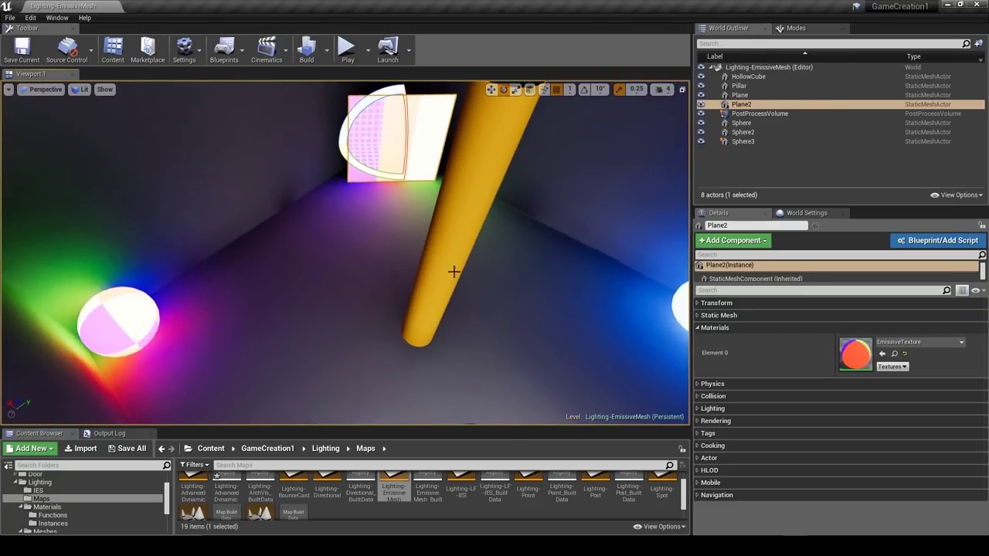
pyautogui.click(147, 311)
pyautogui.press('Escape')
# Show the viewport in Lighting Only mode and examine the coloured light cast around the multicoloured sphere.
pyautogui.moveTo(207, 299); pyautogui.dragTo(147, 301, button='right')
pyautogui.click(81, 90)
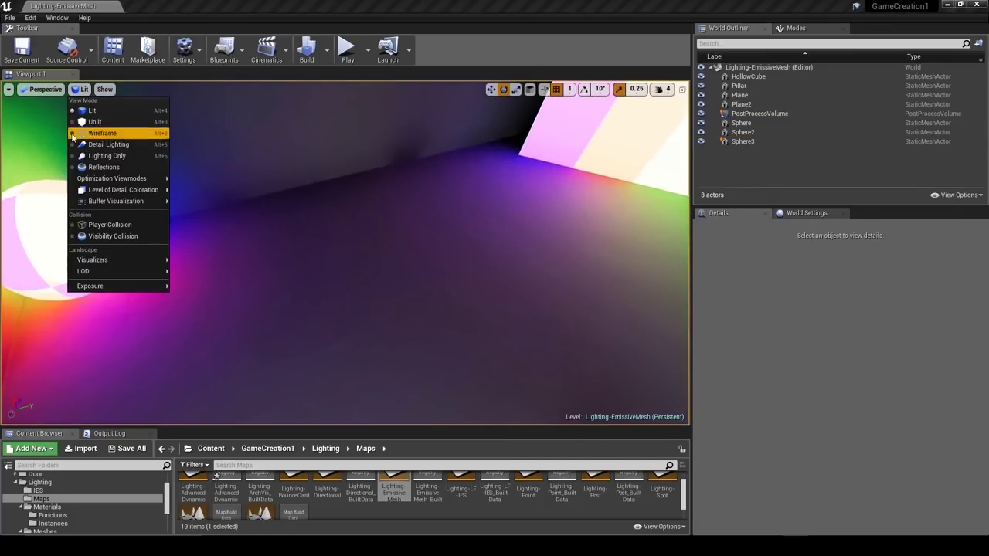
pyautogui.click(114, 157)
pyautogui.moveTo(186, 208); pyautogui.dragTo(224, 216, button='right')
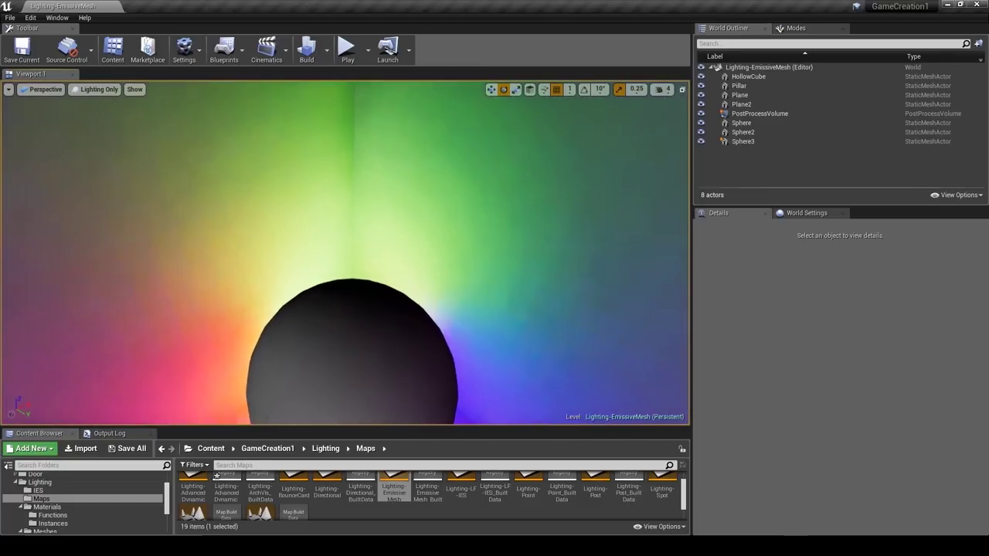
pyautogui.moveTo(399, 212); pyautogui.dragTo(371, 243, button='right')
# Show the viewport in Unlit mode and examine the base colours of the emissive planes, spheres and pillar.
pyautogui.click(106, 91)
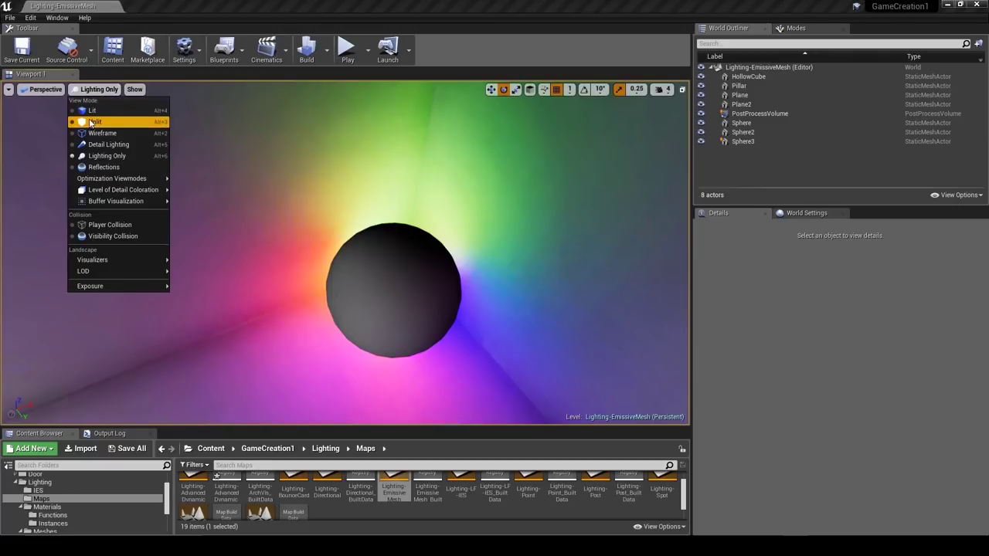
pyautogui.click(91, 123)
pyautogui.moveTo(214, 188); pyautogui.dragTo(189, 188)
pyautogui.moveTo(361, 201); pyautogui.dragTo(290, 202, button='right')
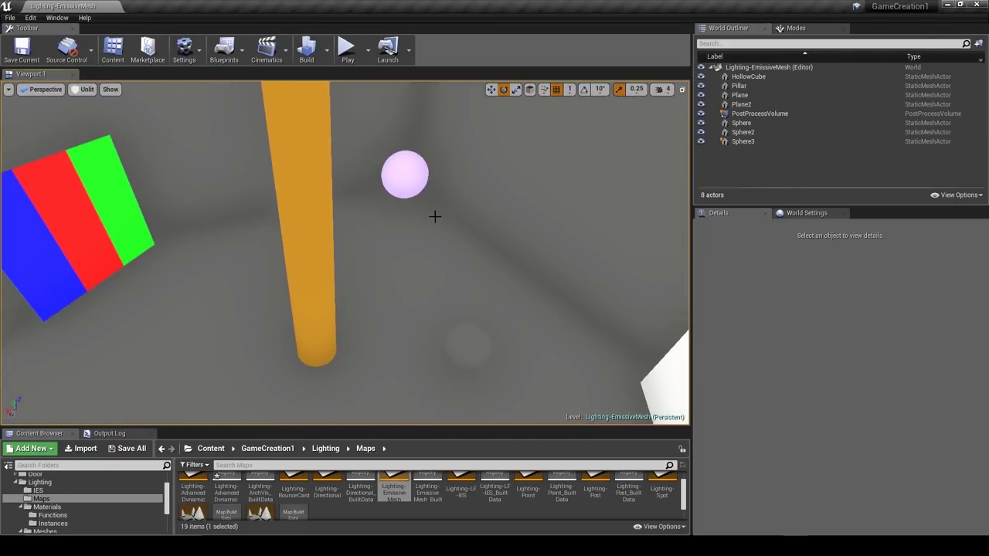
pyautogui.moveTo(435, 216); pyautogui.dragTo(417, 182)
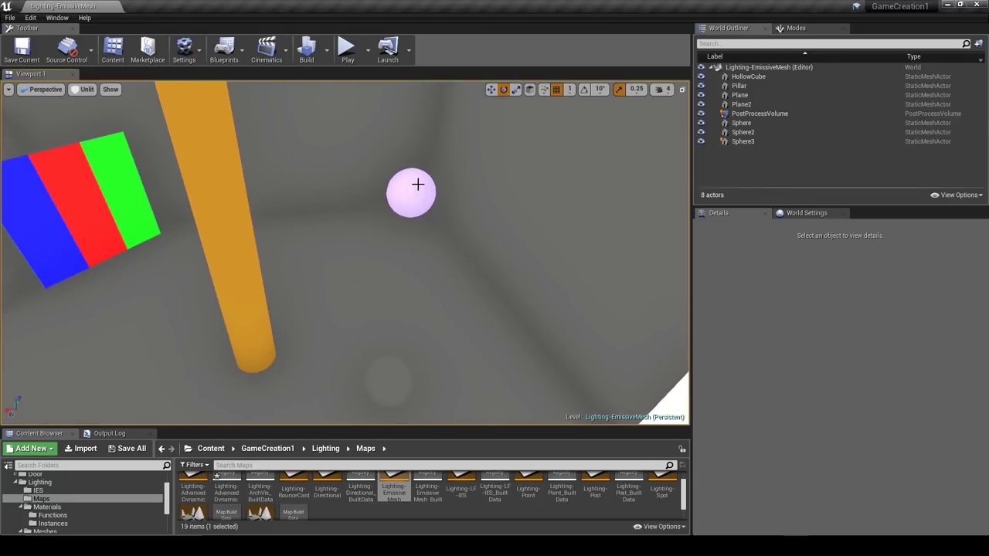
pyautogui.moveTo(395, 214); pyautogui.dragTo(324, 199, button='right')
pyautogui.press('w')
pyautogui.press('s')
pyautogui.moveTo(395, 178)
pyautogui.mouseDown(button='right')
pyautogui.moveTo(337, 175)
pyautogui.moveTo(357, 197)
pyautogui.moveTo(410, 172)
pyautogui.mouseUp(button='right')
pyautogui.press('w')
pyautogui.moveTo(340, 174); pyautogui.dragTo(350, 230)
pyautogui.moveTo(247, 235); pyautogui.dragTo(203, 222)
# Return the viewport to Lit mode and inspect the light from each emissive mesh, including the blue sphere up close.
pyautogui.click(86, 89)
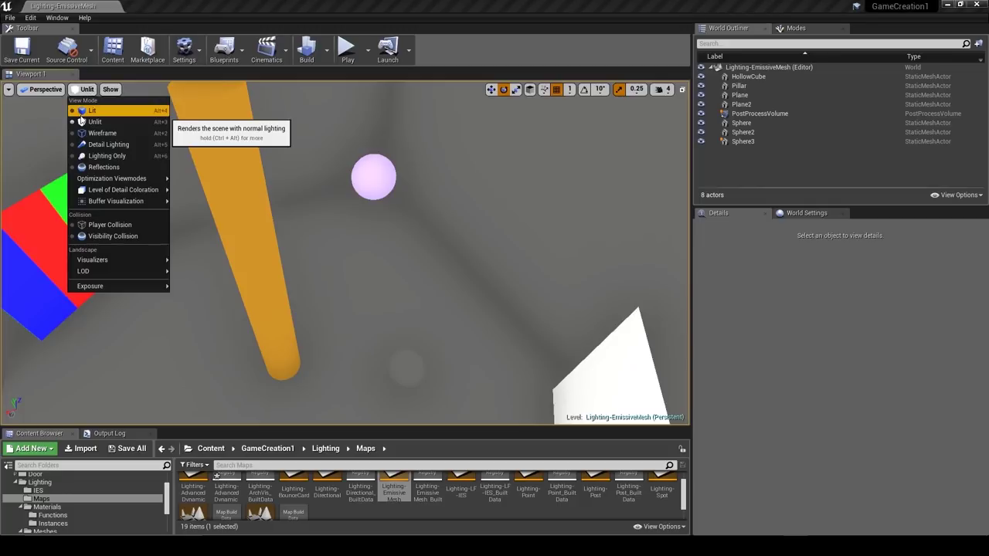
pyautogui.click(80, 117)
pyautogui.moveTo(80, 116); pyautogui.dragTo(222, 161, button='right')
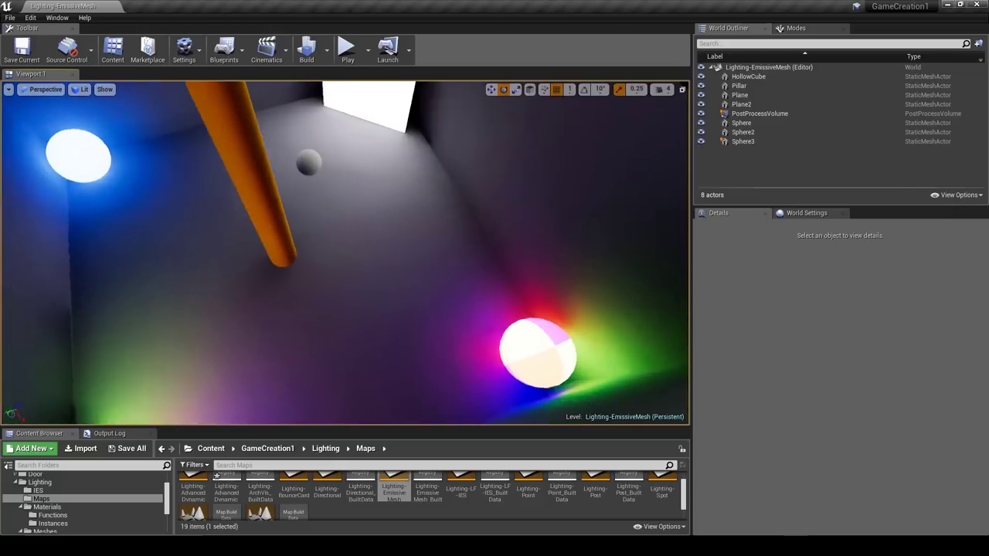
pyautogui.moveTo(127, 122); pyautogui.dragTo(139, 123)
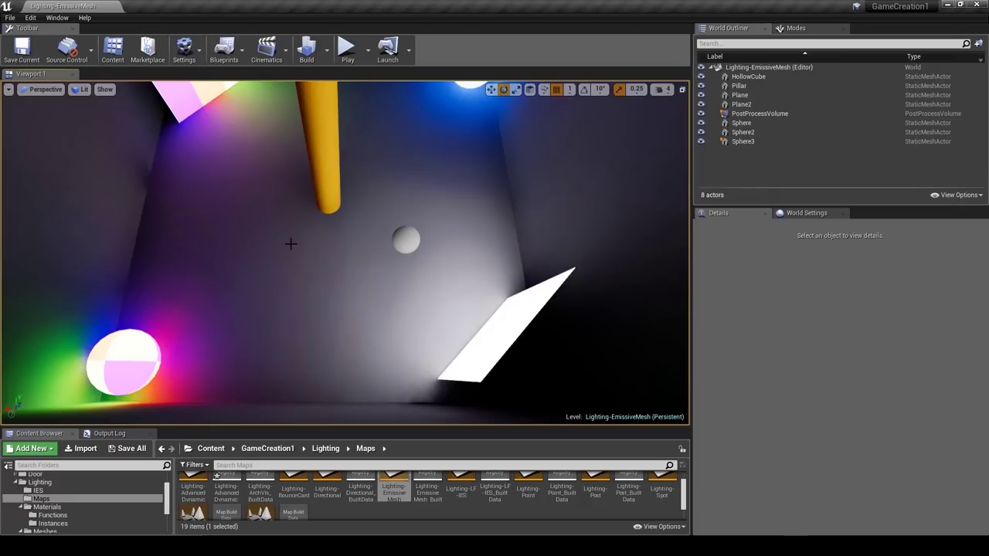
pyautogui.moveTo(315, 281); pyautogui.dragTo(251, 298, button='right')
pyautogui.moveTo(253, 351); pyautogui.dragTo(271, 309, button='right')
pyautogui.moveTo(204, 350); pyautogui.dragTo(199, 350, button='right')
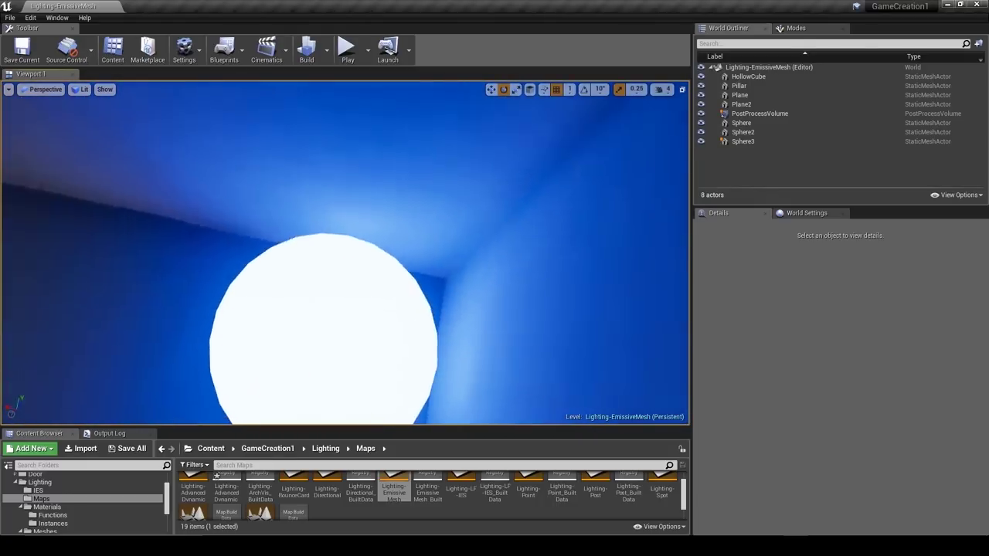
pyautogui.moveTo(436, 267); pyautogui.dragTo(403, 277, button='right')
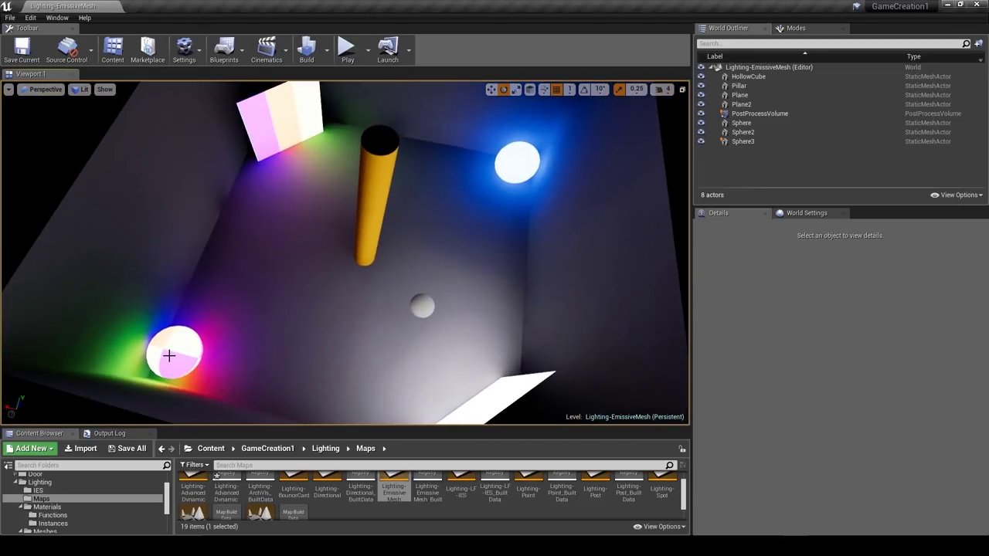
# Delete the multicoloured sphere, the multicoloured plane and the blue emissive sphere from the level.
pyautogui.click(169, 355)
pyautogui.keyDown('ctrl'); pyautogui.click(304, 128); pyautogui.keyUp('ctrl')
pyautogui.keyDown('ctrl'); pyautogui.click(538, 157); pyautogui.keyUp('ctrl')
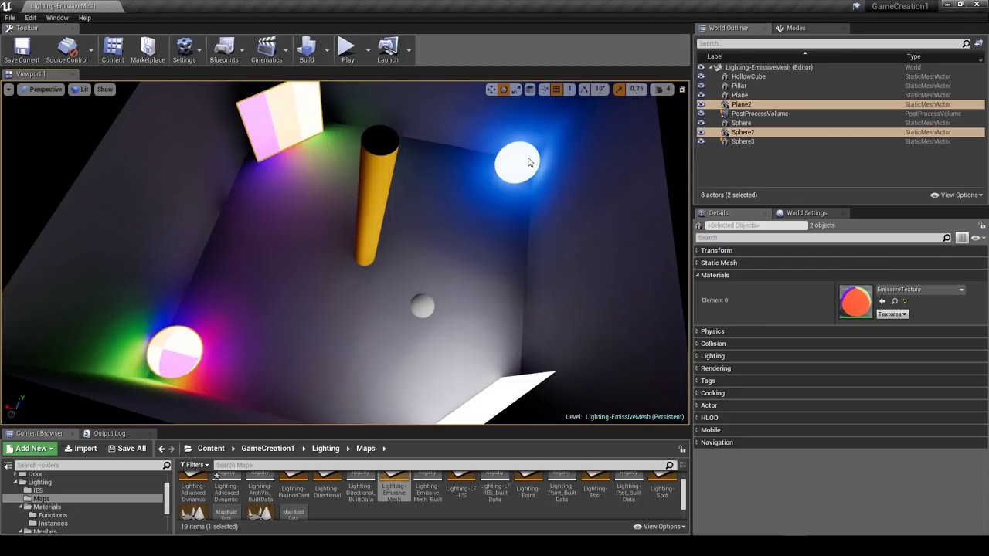
pyautogui.press('Delete')
# Build the level's lighting with only the white emissive plane as a light source.
pyautogui.moveTo(339, 332); pyautogui.dragTo(463, 336, button='right')
pyautogui.press('w')
pyautogui.press('s')
pyautogui.moveTo(301, 332); pyautogui.dragTo(351, 311, button='right')
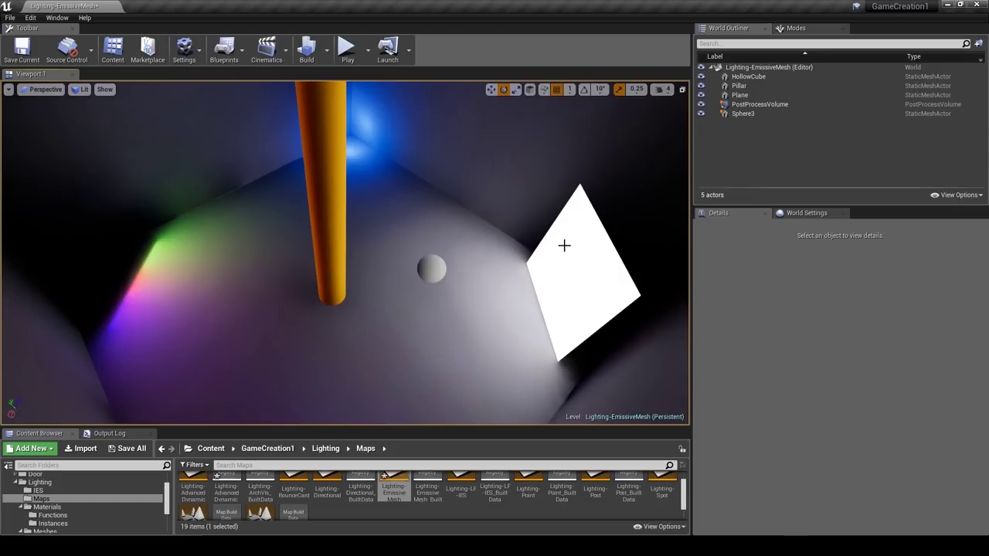
pyautogui.click(309, 52)
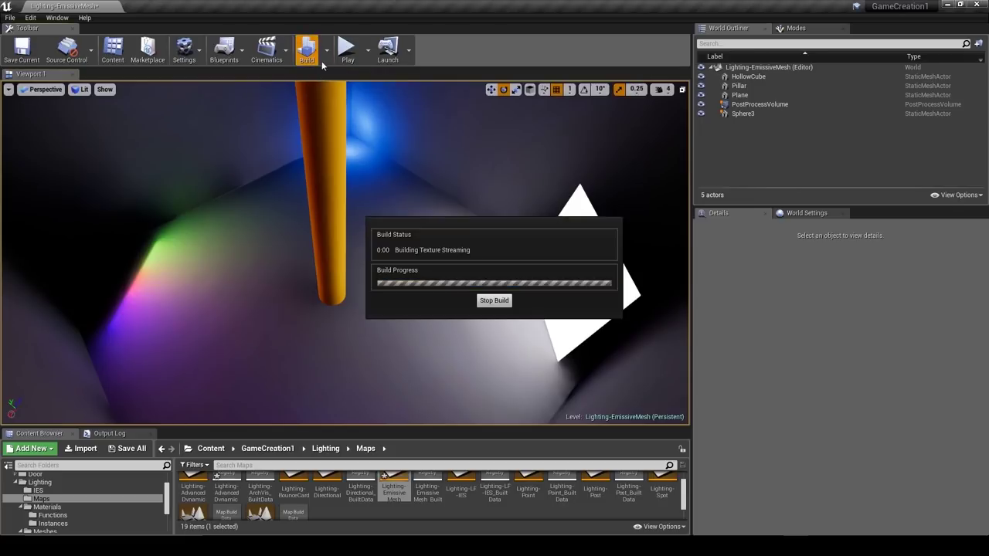
# Scale the white emissive plane down to a small square, rebuild the lighting and clear the selection.
pyautogui.moveTo(345, 255); pyautogui.dragTo(321, 251, button='right')
pyautogui.moveTo(408, 211); pyautogui.dragTo(407, 210, button='right')
pyautogui.click(446, 232)
pyautogui.press('f')
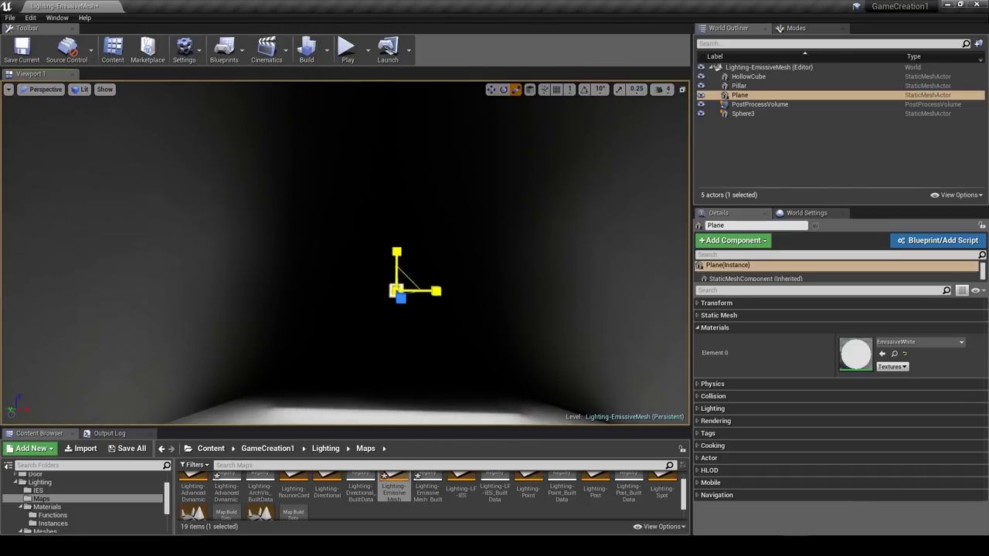
pyautogui.click(307, 48)
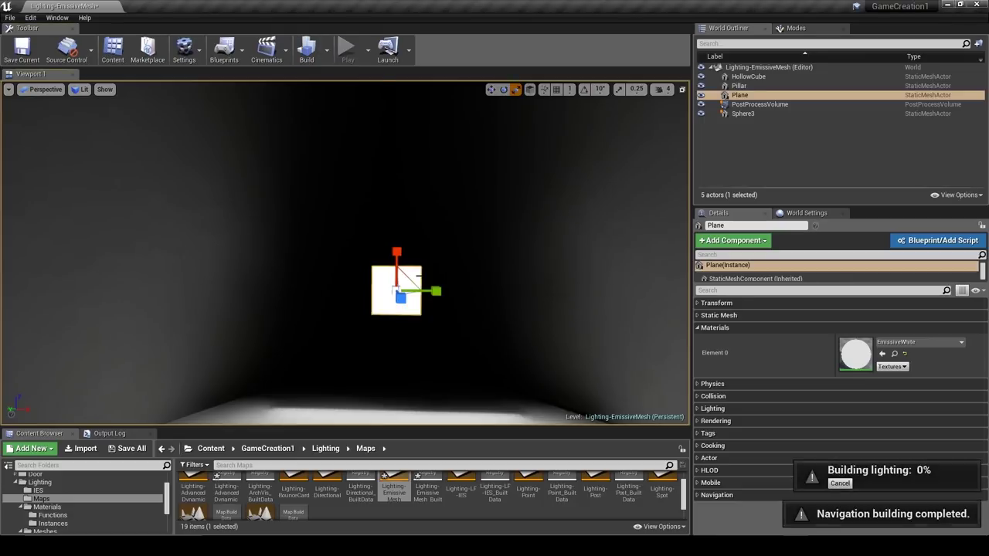
pyautogui.press('Escape')
# Inspect the small plane's light, enlarge the plane slightly with uniform scaling, and rebuild the lighting.
pyautogui.moveTo(415, 275); pyautogui.dragTo(155, 351, button='right')
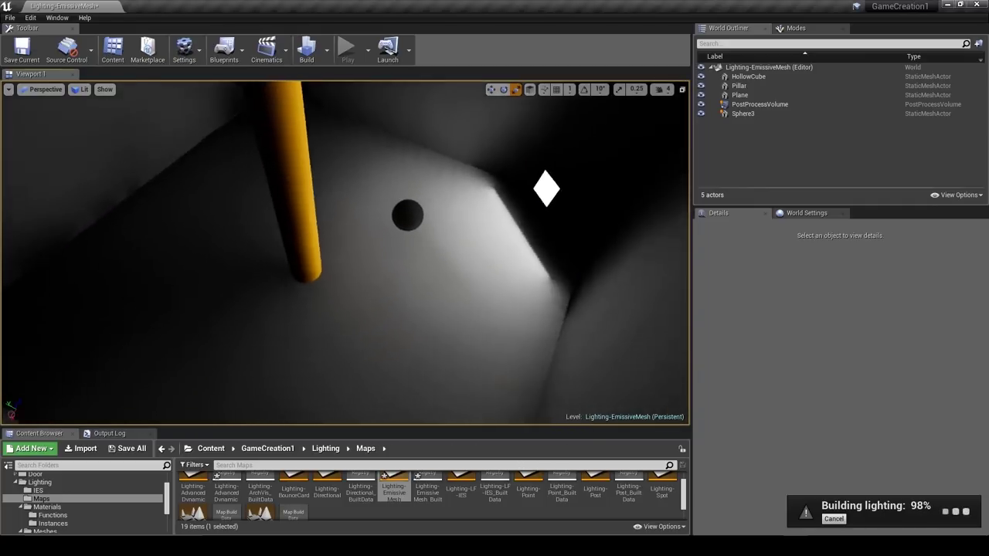
pyautogui.moveTo(294, 341); pyautogui.dragTo(409, 360, button='right')
pyautogui.moveTo(413, 294); pyautogui.dragTo(381, 167, button='right')
pyautogui.click(383, 170)
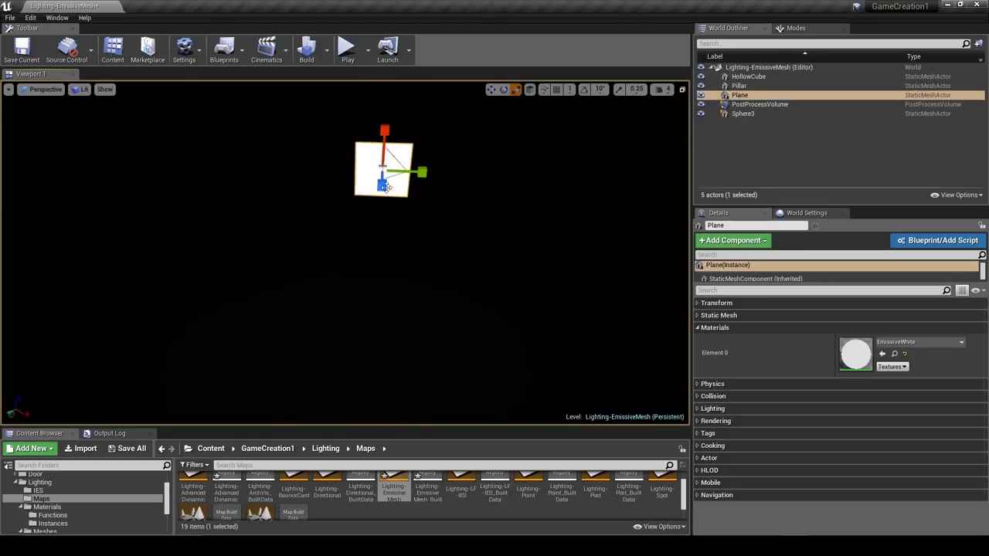
pyautogui.moveTo(395, 153); pyautogui.dragTo(404, 147)
pyautogui.click(306, 50)
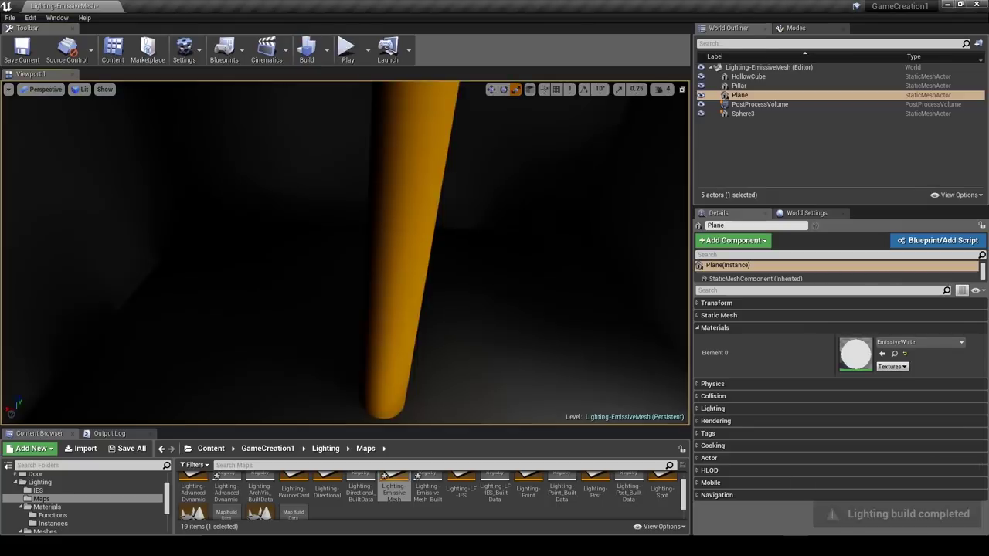
# Check the light around the resized plane and reload the Lighting-EmissiveMesh level without saving the changes.
pyautogui.moveTo(345, 253); pyautogui.dragTo(404, 293, button='right')
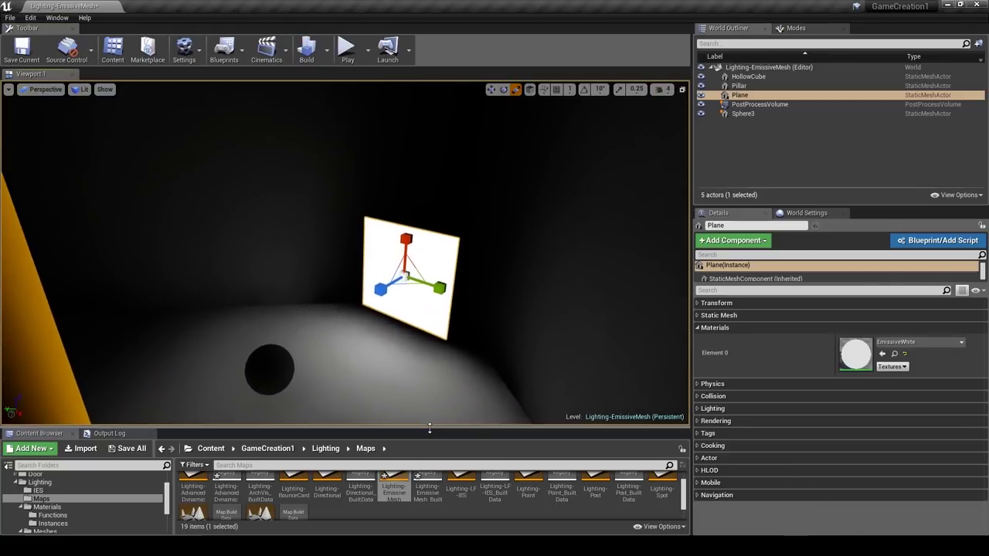
pyautogui.moveTo(406, 332); pyautogui.dragTo(382, 334, button='right')
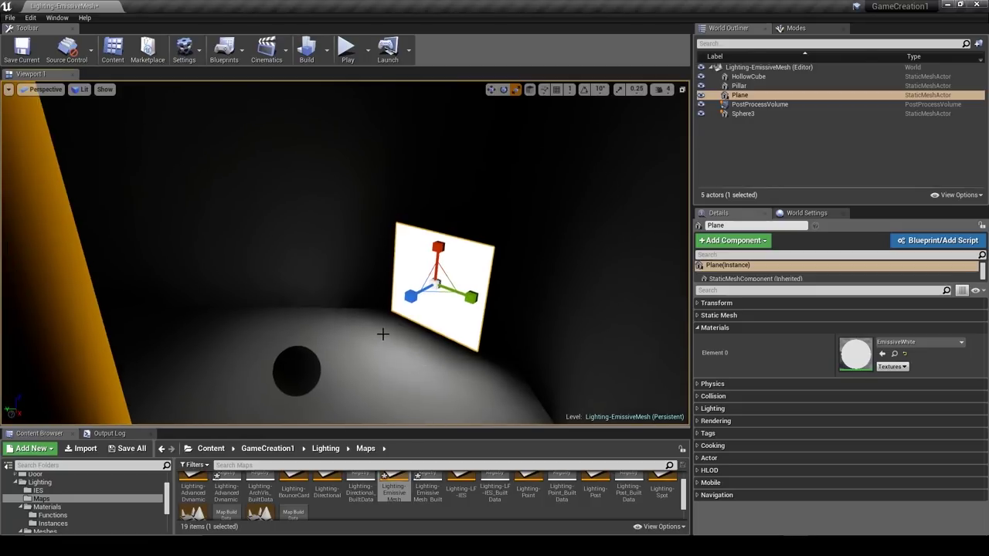
pyautogui.doubleClick(394, 486)
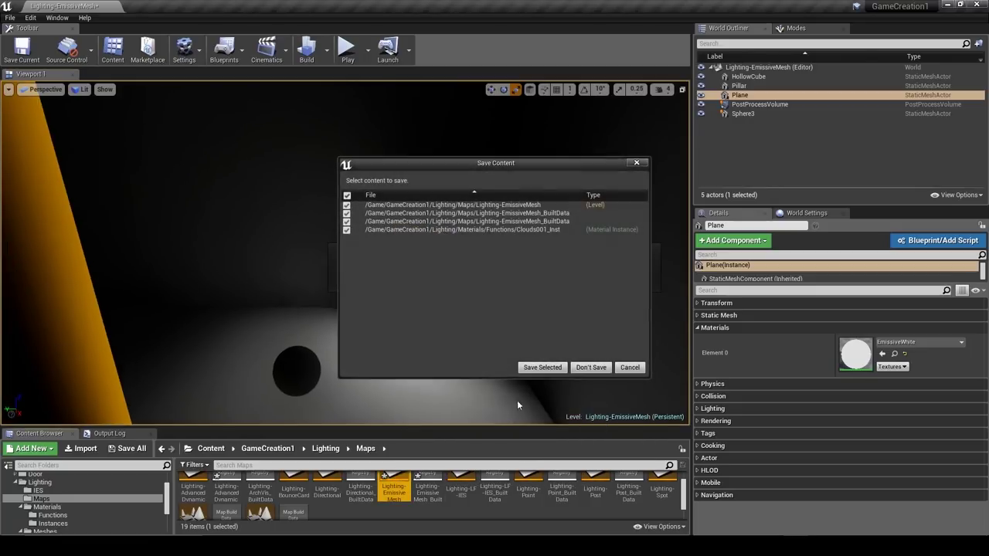
pyautogui.click(592, 368)
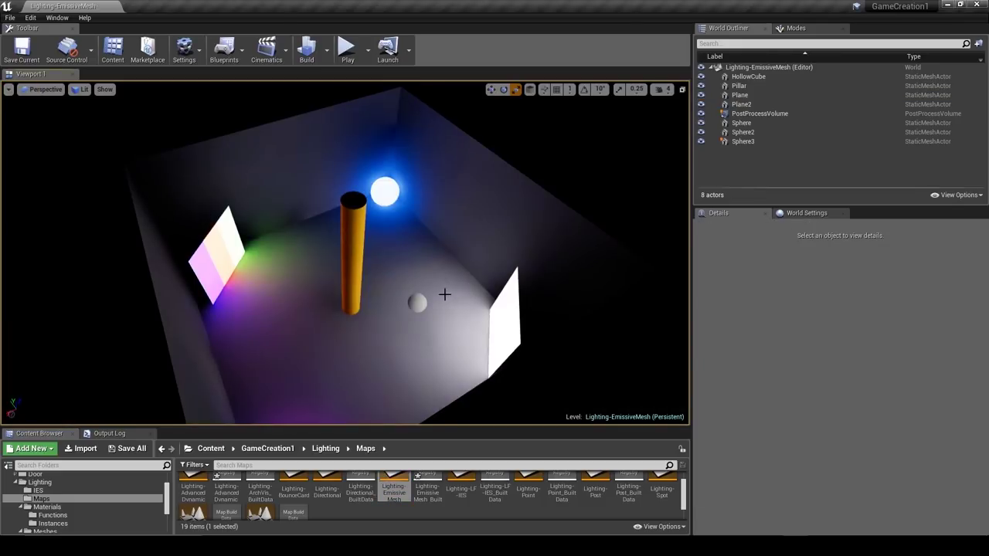
# Delete the two multicoloured emissive meshes and the blue sphere again in the reloaded level.
pyautogui.moveTo(345, 254); pyautogui.dragTo(340, 274, button='right')
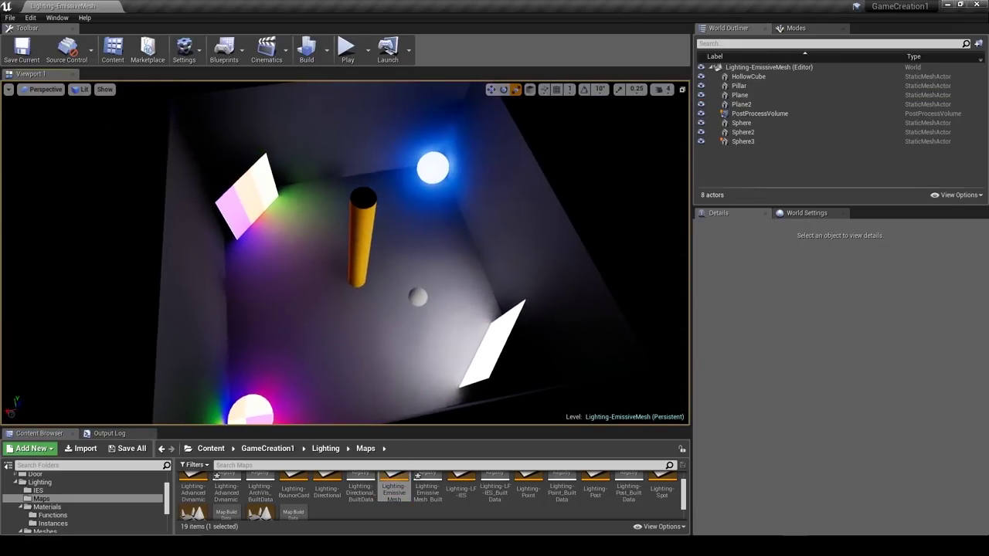
pyautogui.click(259, 397)
pyautogui.keyDown('ctrl'); pyautogui.click(259, 197); pyautogui.keyUp('ctrl')
pyautogui.keyDown('ctrl'); pyautogui.click(431, 166); pyautogui.keyUp('ctrl')
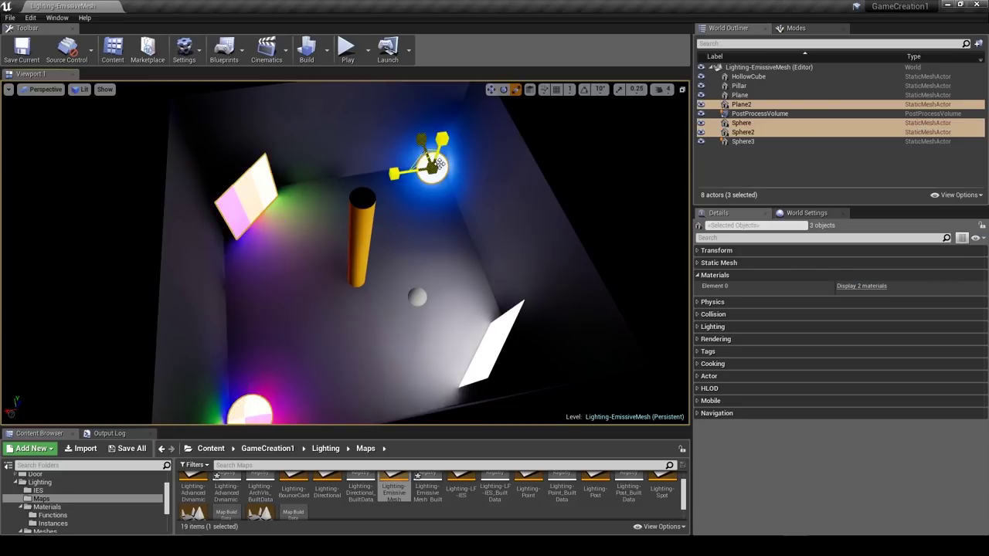
pyautogui.press('Delete')
# Select the full-size white emissive plane and rebuild the level's lighting.
pyautogui.moveTo(463, 289); pyautogui.dragTo(464, 270, button='right')
pyautogui.moveTo(377, 262); pyautogui.dragTo(377, 229, button='right')
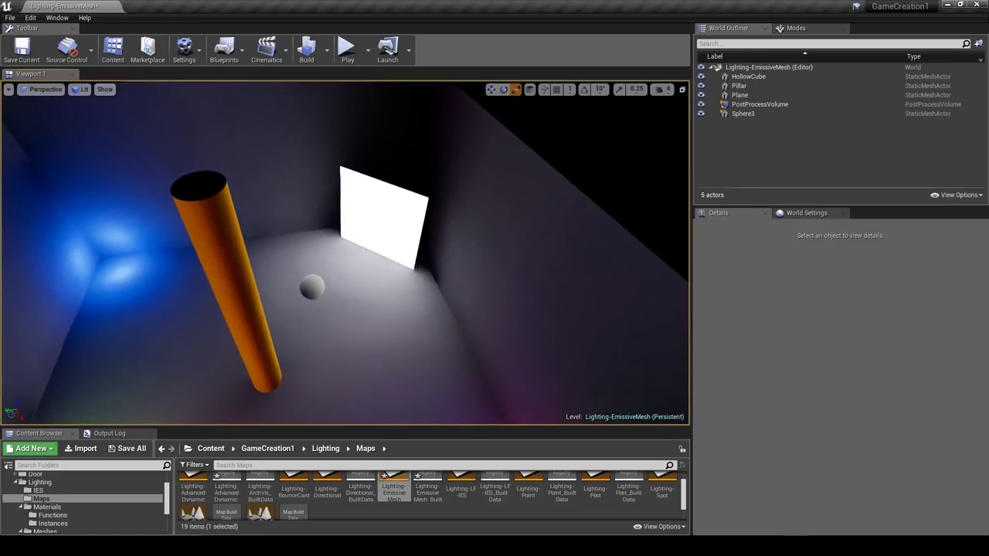
pyautogui.click(376, 230)
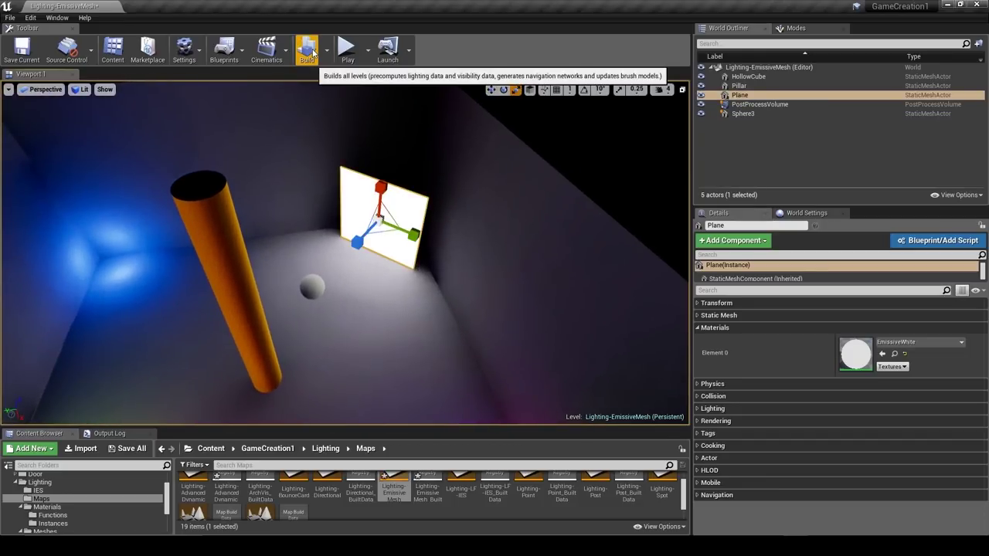
pyautogui.click(312, 51)
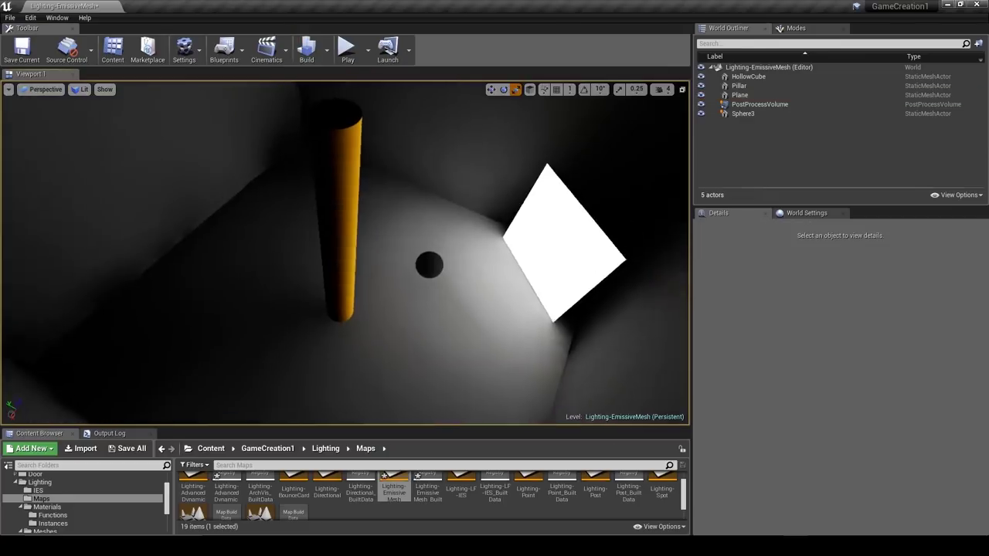
# Examine how the full-size white emissive plane lights the floor, the walls and the pillar.
pyautogui.moveTo(479, 263); pyautogui.dragTo(461, 251, button='right')
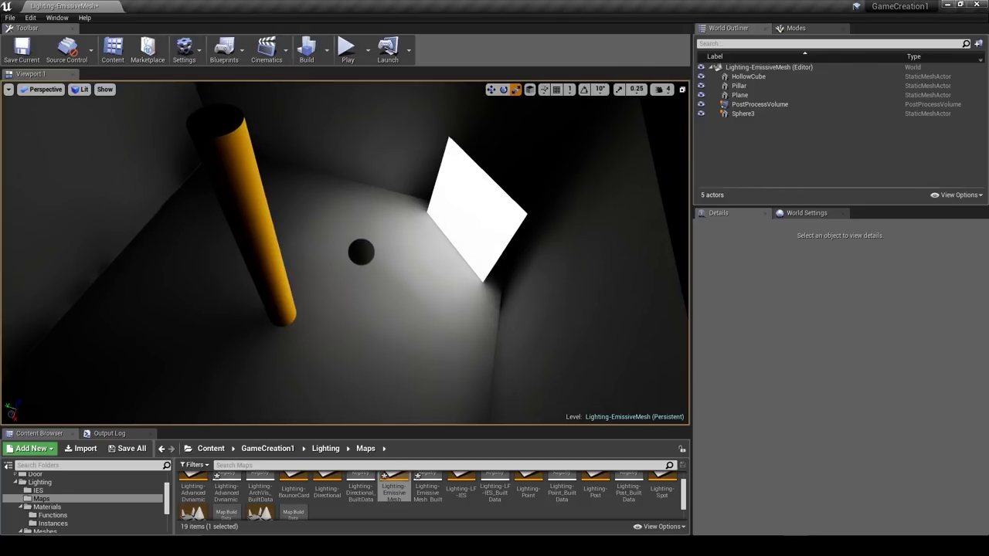
pyautogui.moveTo(348, 224); pyautogui.dragTo(231, 197, button='right')
pyautogui.press('w')
pyautogui.press('s')
pyautogui.moveTo(433, 231); pyautogui.dragTo(453, 243, button='right')
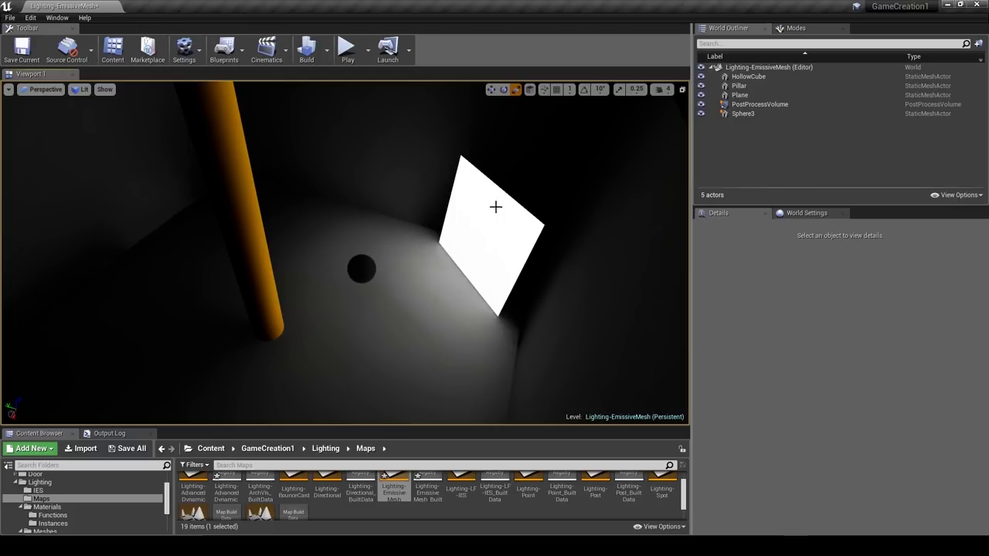
# Select the small grey sphere near the white plane and check its transform and mobility settings.
pyautogui.moveTo(519, 271)
pyautogui.mouseDown(button='right')
pyautogui.moveTo(507, 256)
pyautogui.moveTo(493, 278)
pyautogui.moveTo(505, 264)
pyautogui.moveTo(493, 265)
pyautogui.moveTo(513, 272)
pyautogui.moveTo(502, 276)
pyautogui.mouseUp(button='right')
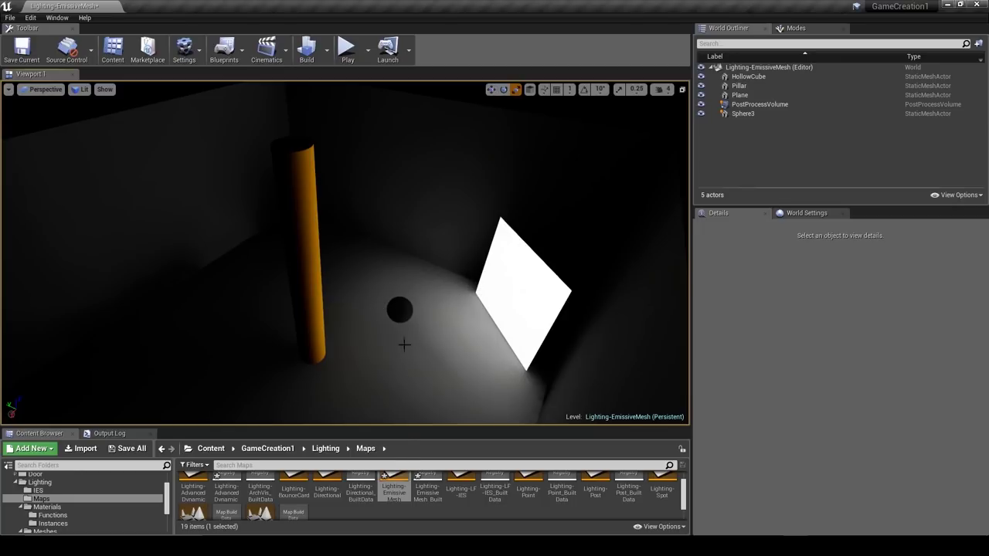
pyautogui.doubleClick(394, 489)
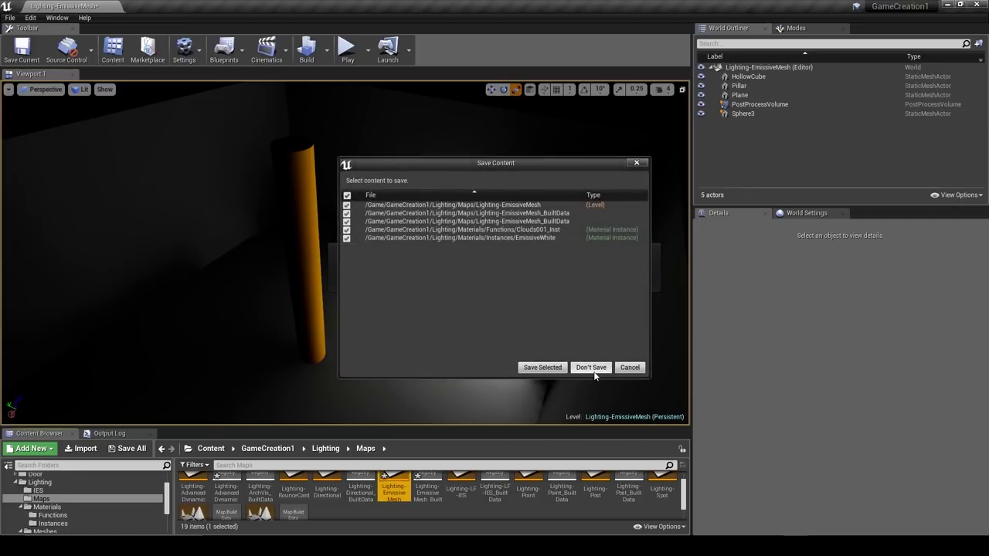
pyautogui.click(630, 367)
pyautogui.click(398, 309)
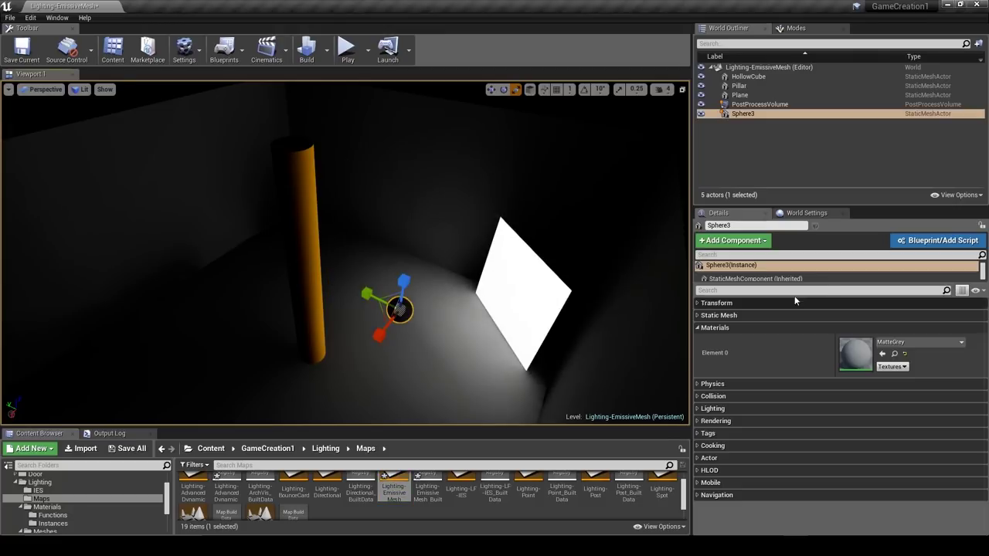
pyautogui.click(765, 304)
pyautogui.moveTo(464, 263); pyautogui.dragTo(441, 302, button='right')
pyautogui.press('w')
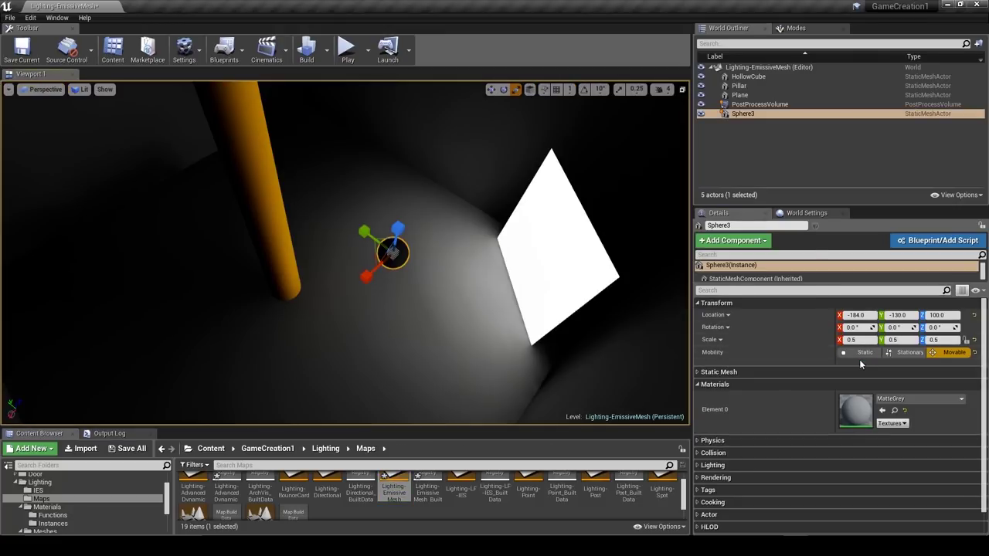
pyautogui.moveTo(371, 271); pyautogui.dragTo(363, 317, button='right')
pyautogui.press('s')
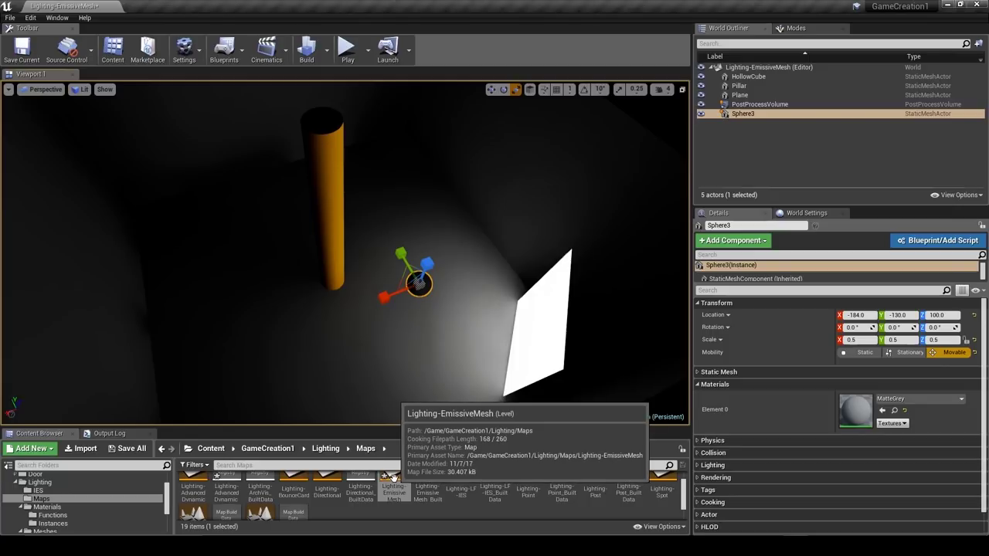
# Reload the Lighting-EmissiveMesh level and discard the unsaved changes.
pyautogui.hotkey('ctrl', 'shift', 's')
pyautogui.click(590, 368)
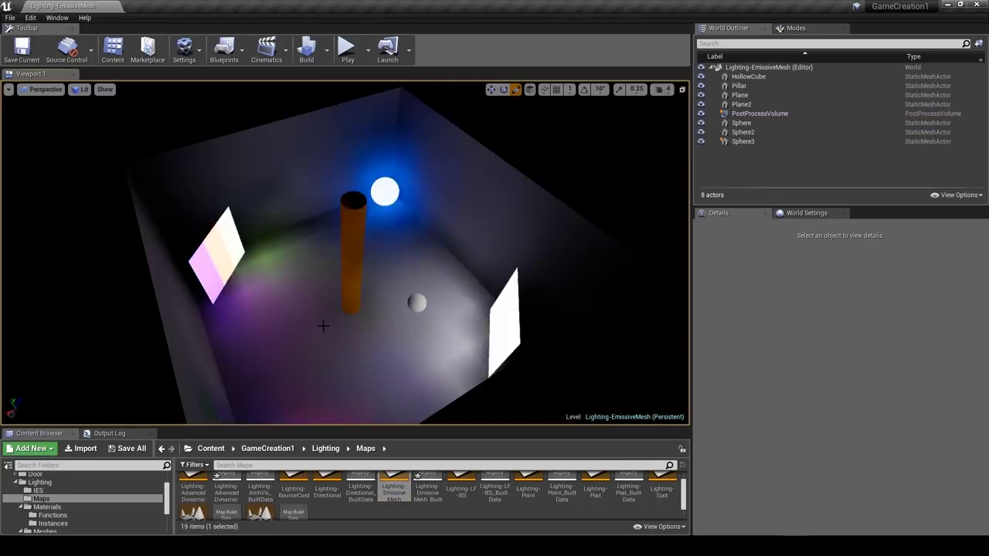
pyautogui.moveTo(325, 327); pyautogui.dragTo(332, 309)
pyautogui.moveTo(371, 295); pyautogui.dragTo(309, 352, button='right')
pyautogui.press('s')
pyautogui.press('a')
pyautogui.moveTo(370, 296); pyautogui.dragTo(374, 295)
# Move the blue emissive sphere out of its corner toward the pillar, to about X -153, Y 156.
pyautogui.click(522, 278)
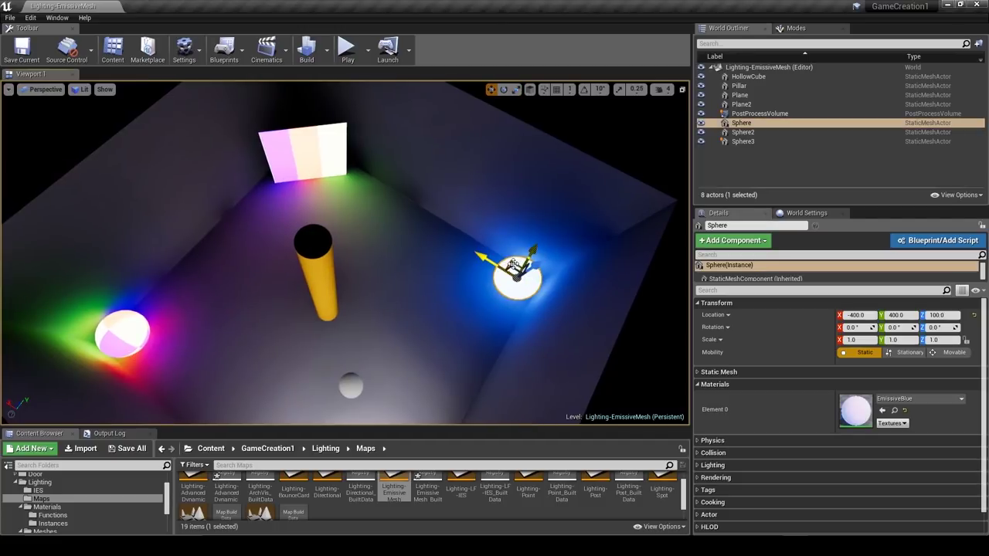
pyautogui.moveTo(510, 258); pyautogui.dragTo(401, 277)
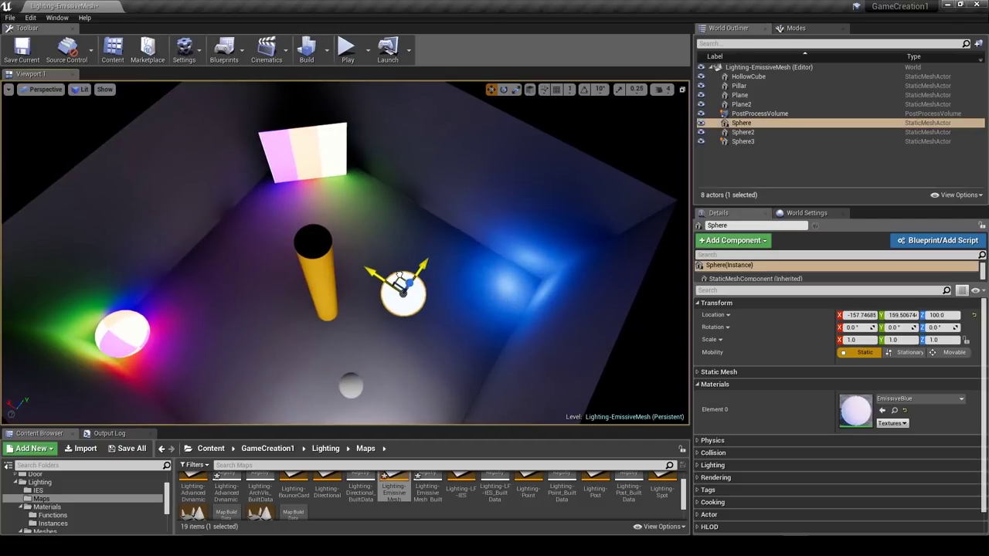
pyautogui.press('a')
pyautogui.moveTo(397, 277); pyautogui.dragTo(332, 290, button='right')
pyautogui.press('w')
pyautogui.press('d')
pyautogui.moveTo(432, 268); pyautogui.dragTo(340, 283, button='right')
pyautogui.press('d')
# Scale the blue emissive sphere uniformly to about 1.68 and rebuild the level's lighting.
pyautogui.press('r')
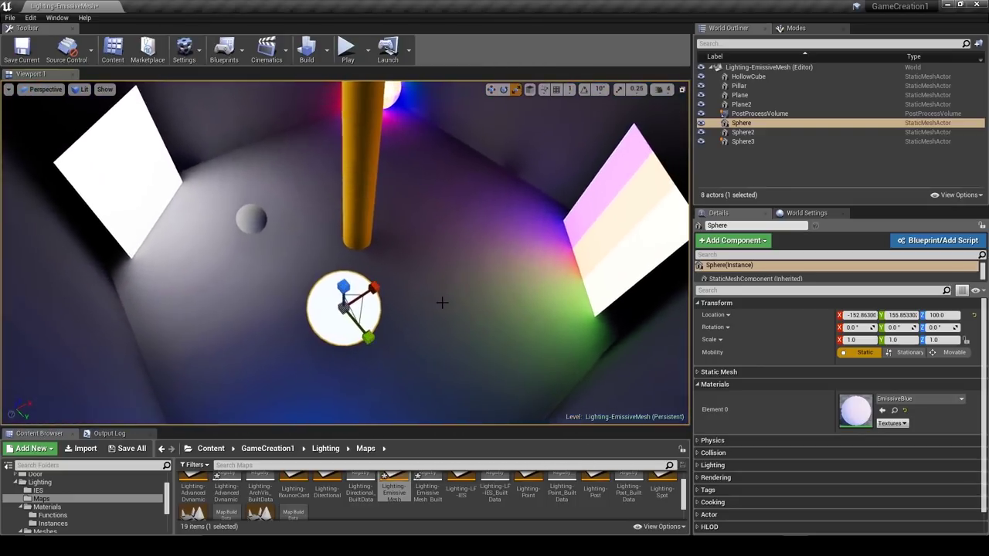
pyautogui.moveTo(343, 307); pyautogui.dragTo(369, 282)
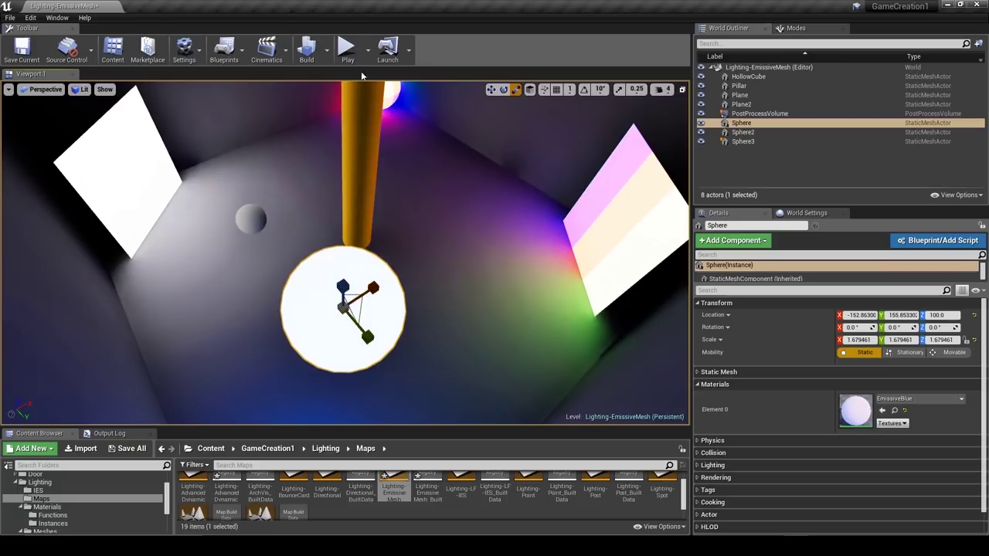
pyautogui.click(311, 54)
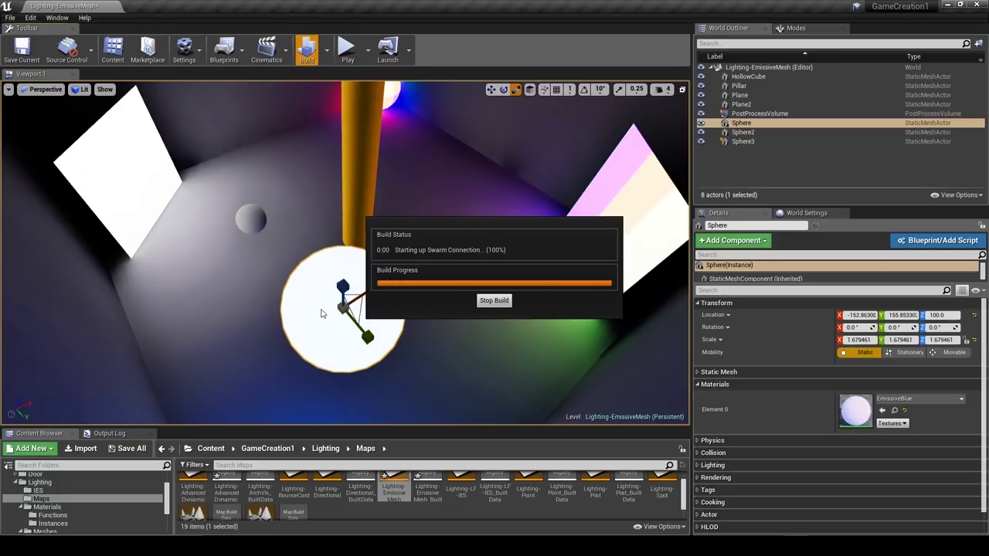
# Examine how the enlarged blue emissive sphere lights the walls, the floor and the pillar.
pyautogui.press('d')
pyautogui.moveTo(324, 306); pyautogui.dragTo(271, 267, button='right')
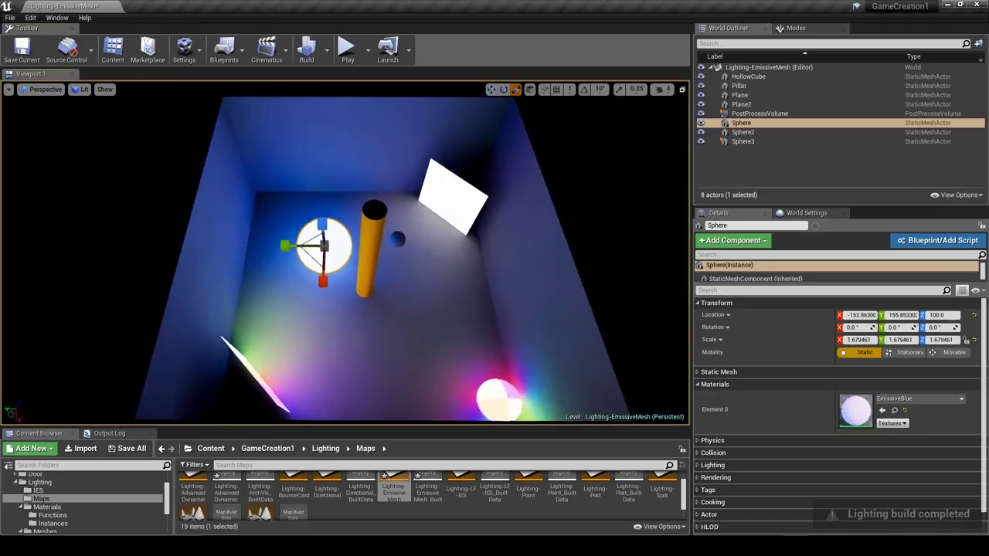
pyautogui.press('d')
pyautogui.moveTo(324, 306); pyautogui.dragTo(158, 333, button='right')
pyautogui.press('s')
pyautogui.press('w')
pyautogui.moveTo(546, 301)
pyautogui.mouseDown(button='right')
pyautogui.moveTo(568, 303)
pyautogui.moveTo(560, 313)
pyautogui.moveTo(546, 301)
pyautogui.mouseUp(button='right')
pyautogui.moveTo(344, 253)
pyautogui.mouseDown(button='right')
pyautogui.moveTo(494, 254)
pyautogui.moveTo(510, 224)
pyautogui.moveTo(402, 240)
pyautogui.moveTo(325, 271)
pyautogui.moveTo(309, 239)
pyautogui.moveTo(231, 248)
pyautogui.moveTo(247, 241)
pyautogui.moveTo(332, 271)
pyautogui.moveTo(270, 267)
pyautogui.moveTo(348, 294)
pyautogui.moveTo(270, 309)
pyautogui.moveTo(348, 270)
pyautogui.mouseUp(button='right')
# Reload the Lighting-EmissiveMesh level again without saving the blue sphere changes.
pyautogui.doubleClick(384, 477)
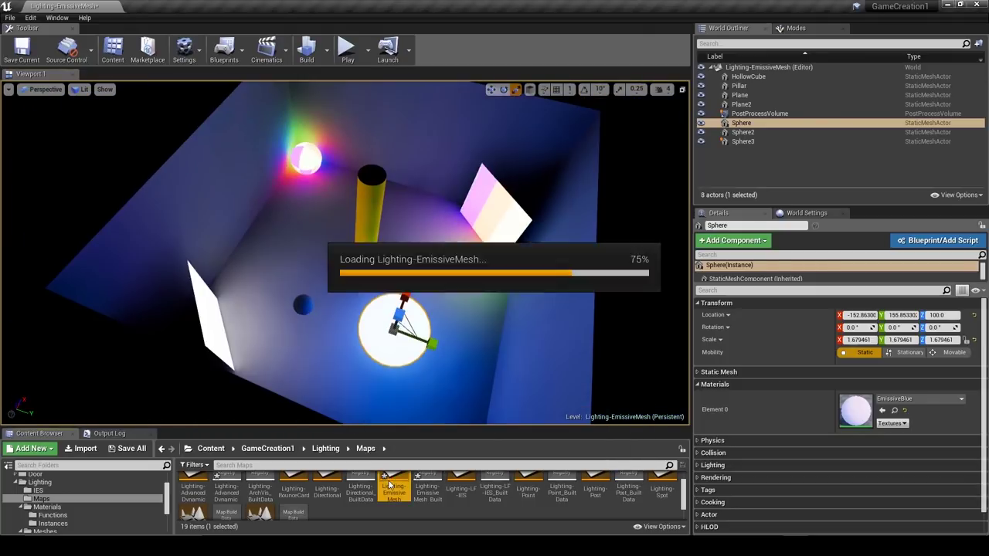
pyautogui.click(591, 368)
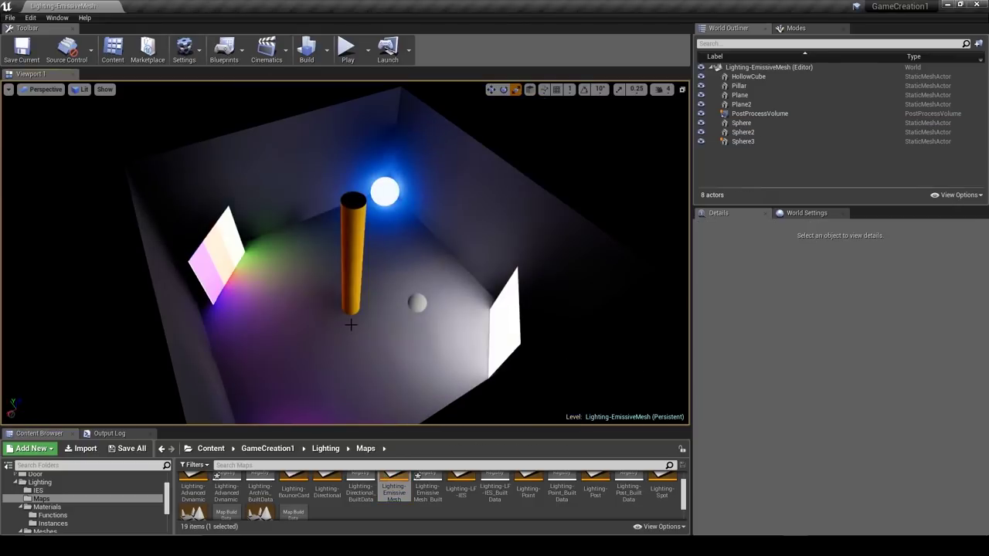
pyautogui.moveTo(370, 298); pyautogui.dragTo(359, 340, button='right')
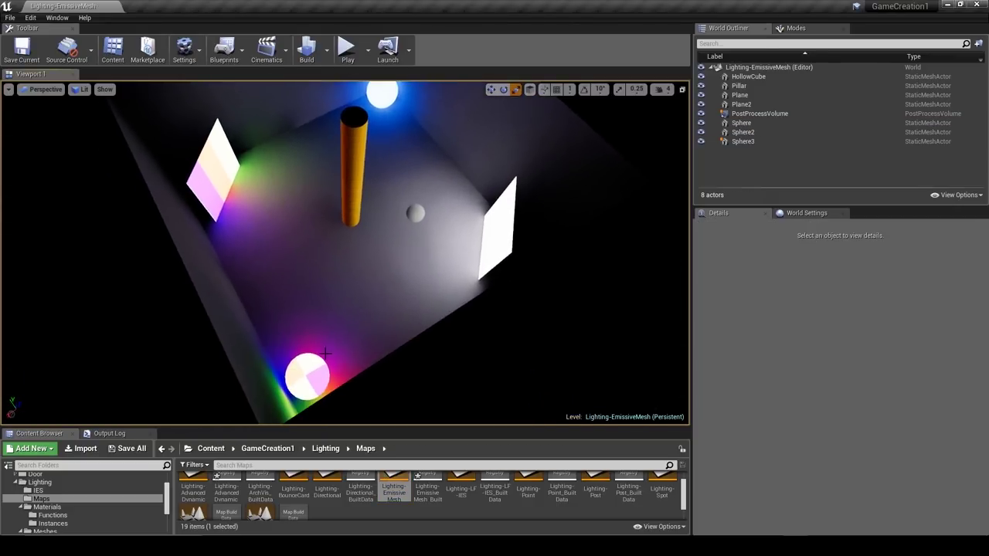
# Delete the white emissive plane, the blue sphere and the multicoloured sphere, keeping the multicoloured plane.
pyautogui.click(312, 373)
pyautogui.keyDown('ctrl'); pyautogui.click(229, 190); pyautogui.keyUp('ctrl')
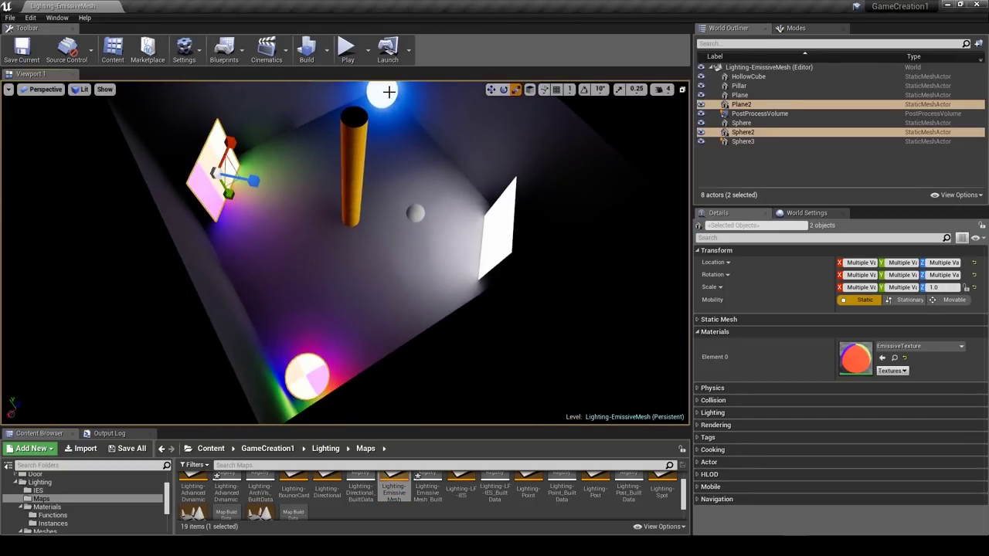
pyautogui.click(509, 227)
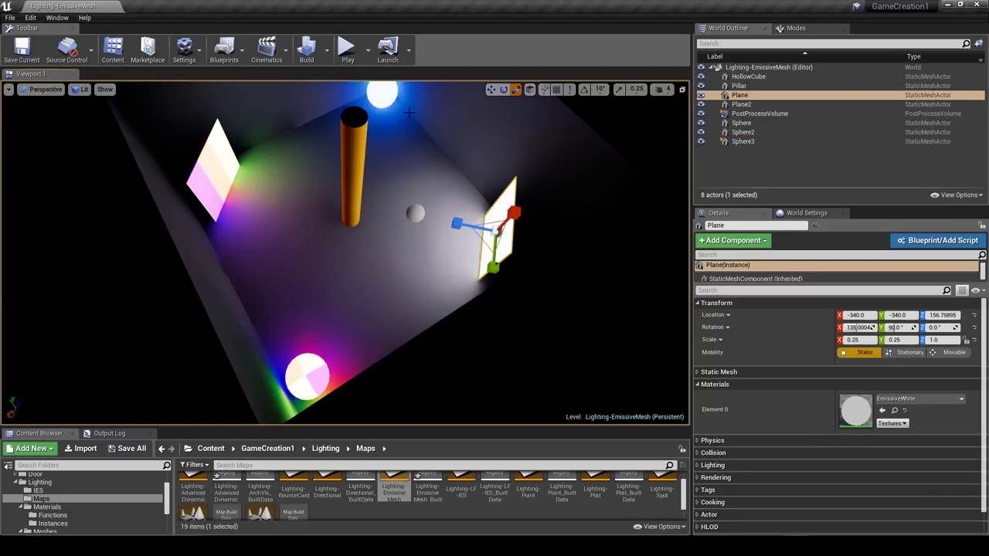
pyautogui.keyDown('ctrl'); pyautogui.click(386, 95); pyautogui.keyUp('ctrl')
pyautogui.keyDown('ctrl'); pyautogui.click(310, 379); pyautogui.keyUp('ctrl')
pyautogui.press('Delete')
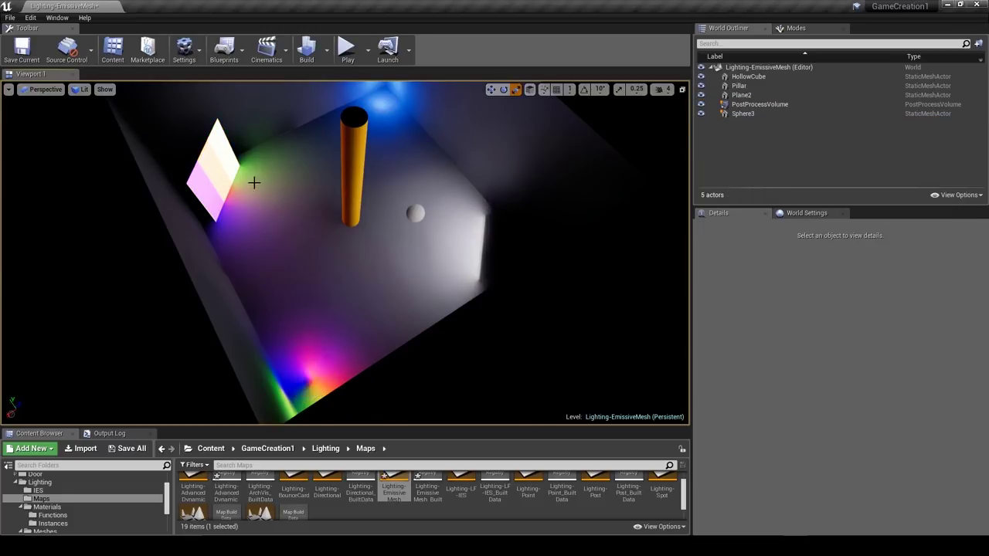
# Move the multicoloured emissive plane up above the room's corner, to about X 213, Y 213, Z 595.
pyautogui.click(231, 177)
pyautogui.moveTo(296, 224); pyautogui.dragTo(264, 238, button='right')
pyautogui.press('e')
pyautogui.press('w')
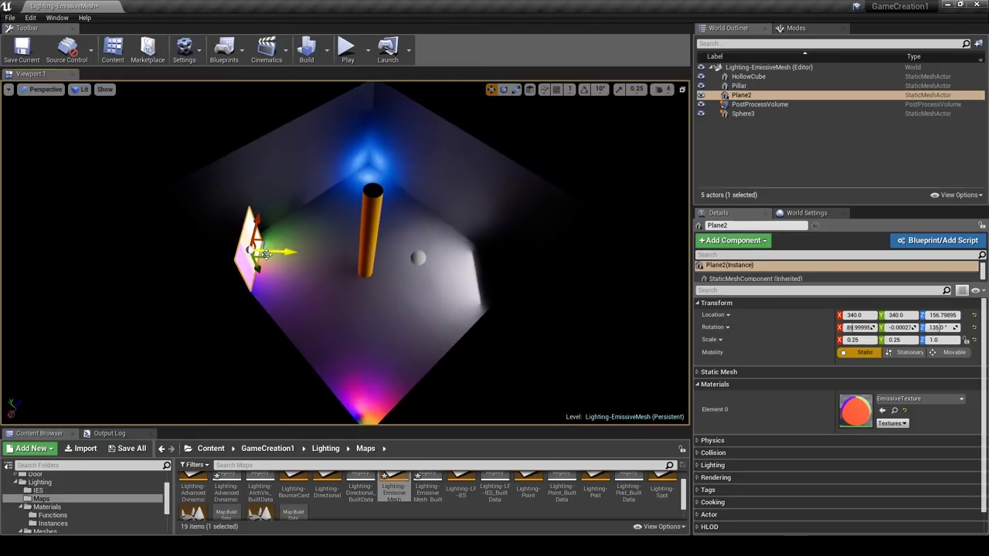
pyautogui.moveTo(264, 254); pyautogui.dragTo(284, 175)
# Tilt the multicoloured plane to an X rotation of about 127° and enlarge it to about 0.73 in X and Y.
pyautogui.press('e')
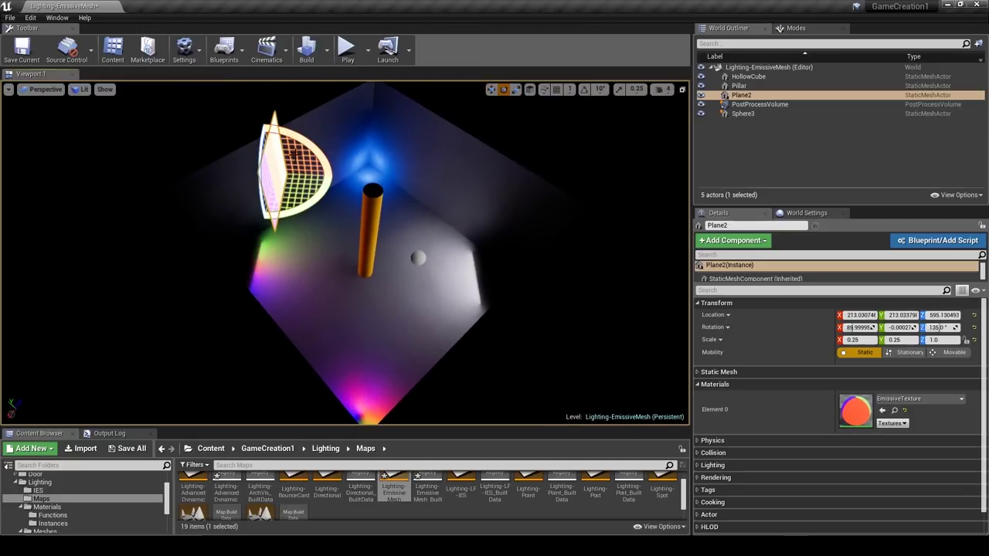
pyautogui.moveTo(298, 136); pyautogui.dragTo(335, 177)
pyautogui.moveTo(335, 177); pyautogui.dragTo(401, 174, button='right')
pyautogui.moveTo(374, 208); pyautogui.dragTo(333, 147, button='right')
pyautogui.press('w')
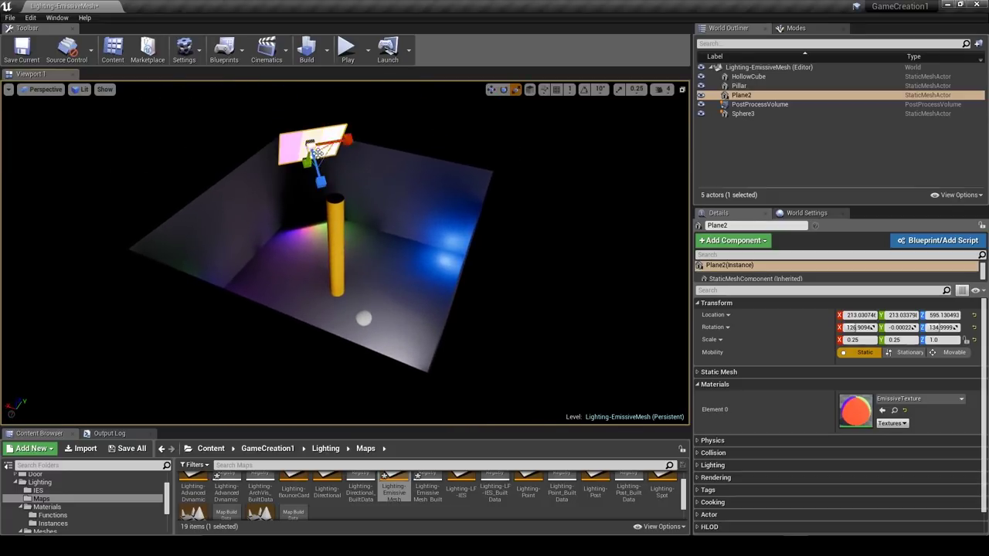
pyautogui.moveTo(311, 146); pyautogui.dragTo(324, 143)
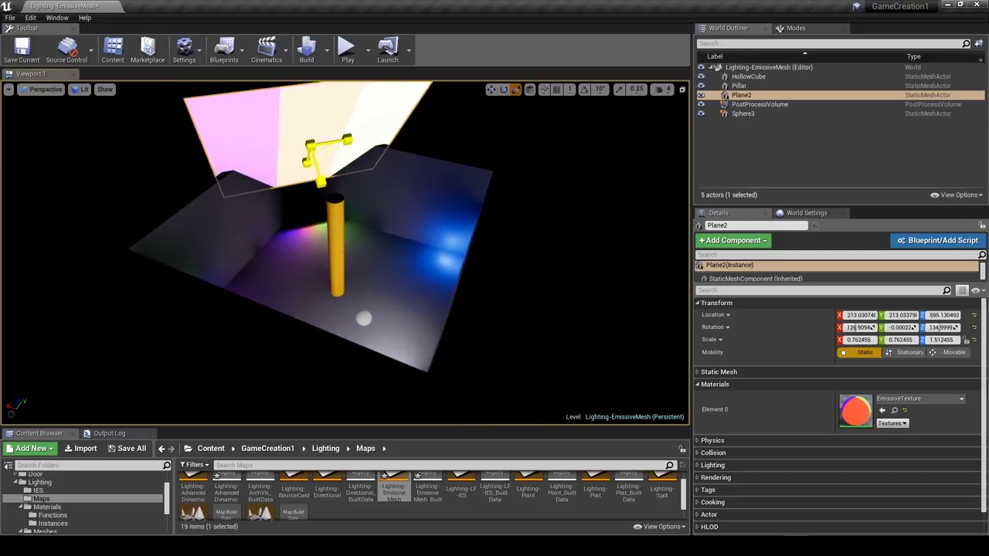
# Move the enlarged multicoloured plane higher and back over the corner, to about X 241, Y 241, Z 854.
pyautogui.press('w')
pyautogui.moveTo(321, 180); pyautogui.dragTo(331, 191, button='right')
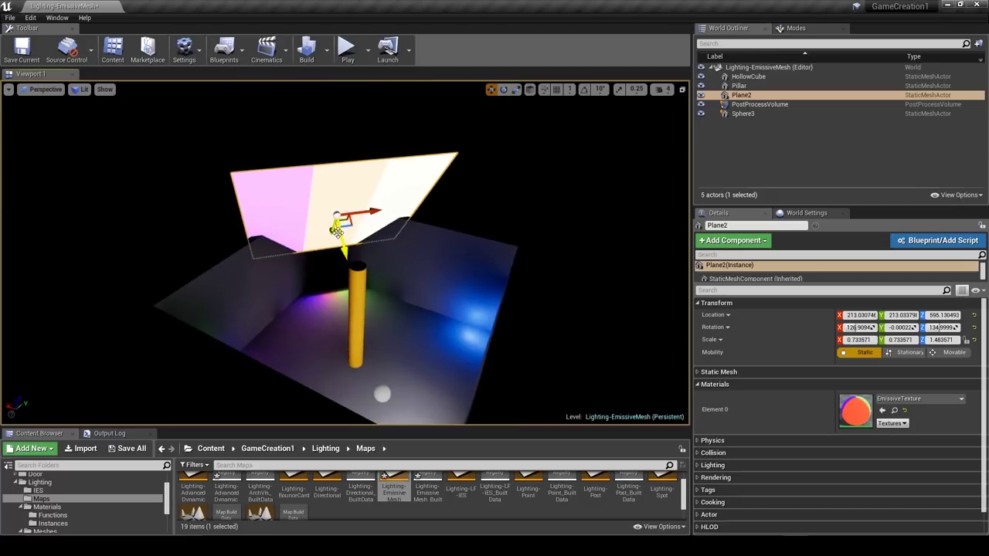
pyautogui.moveTo(337, 230); pyautogui.dragTo(340, 198)
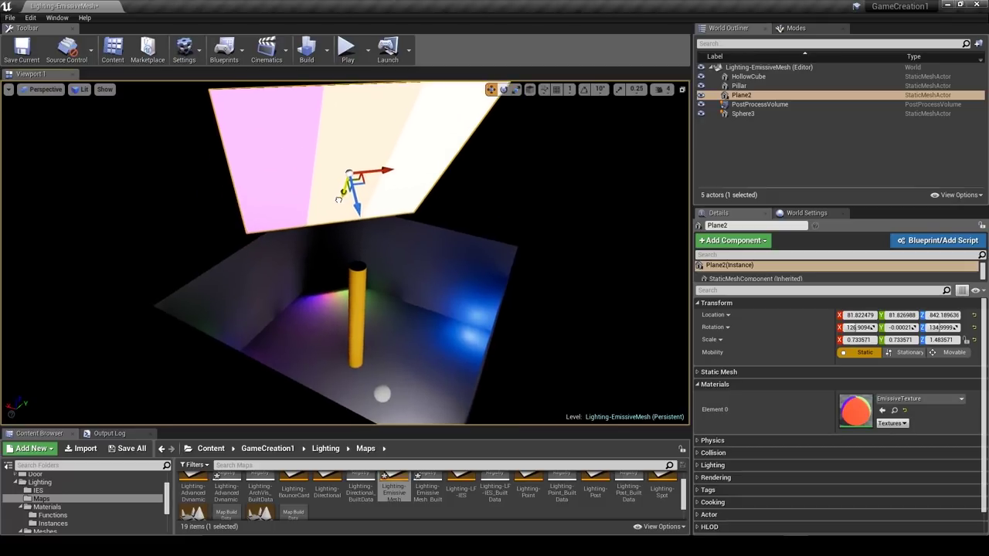
pyautogui.moveTo(340, 198); pyautogui.dragTo(364, 183, button='right')
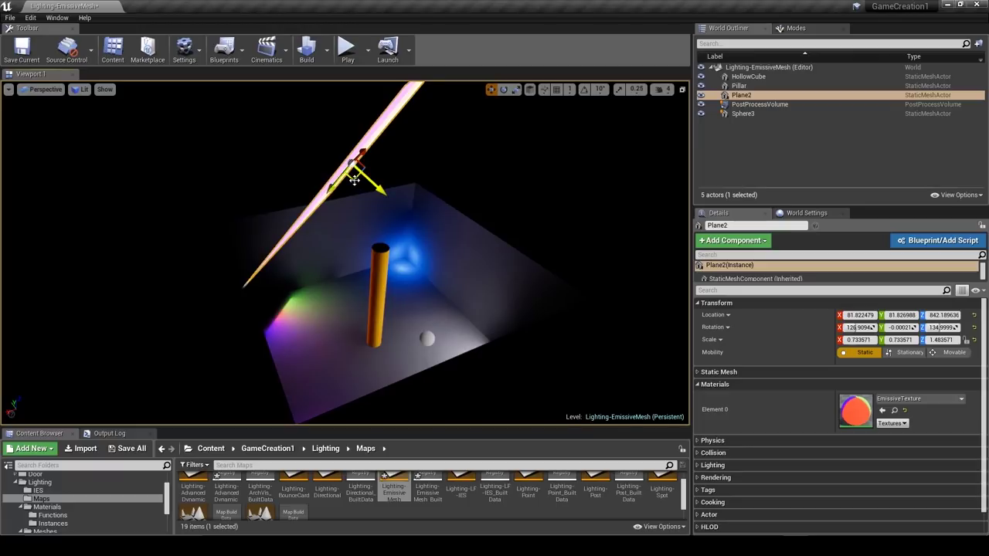
pyautogui.moveTo(354, 180); pyautogui.dragTo(292, 159)
# Rebuild the level's lighting and inspect how the raised multicoloured plane lights the room, the pillar and the small sphere.
pyautogui.moveTo(332, 189)
pyautogui.mouseDown(button='right')
pyautogui.moveTo(315, 187)
pyautogui.moveTo(330, 182)
pyautogui.mouseUp(button='right')
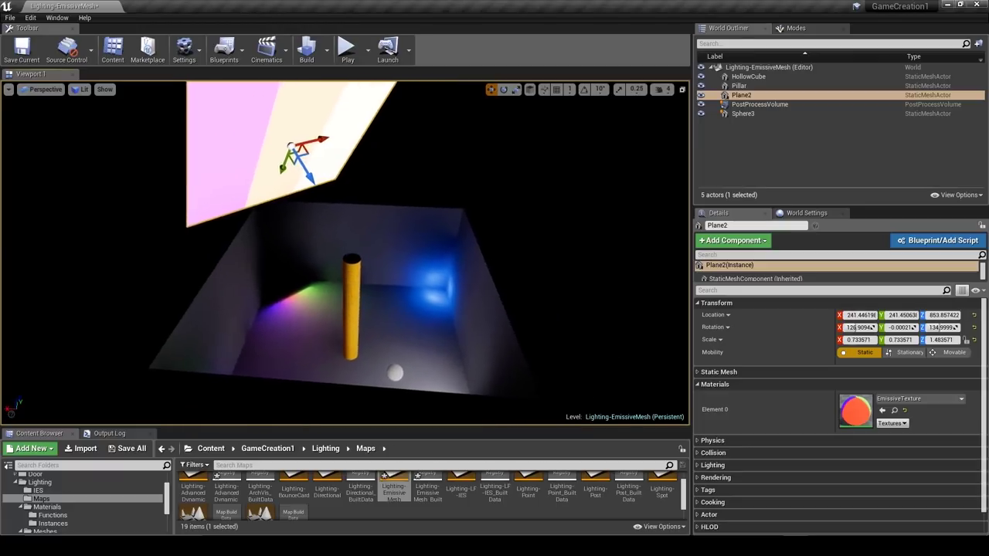
pyautogui.click(307, 48)
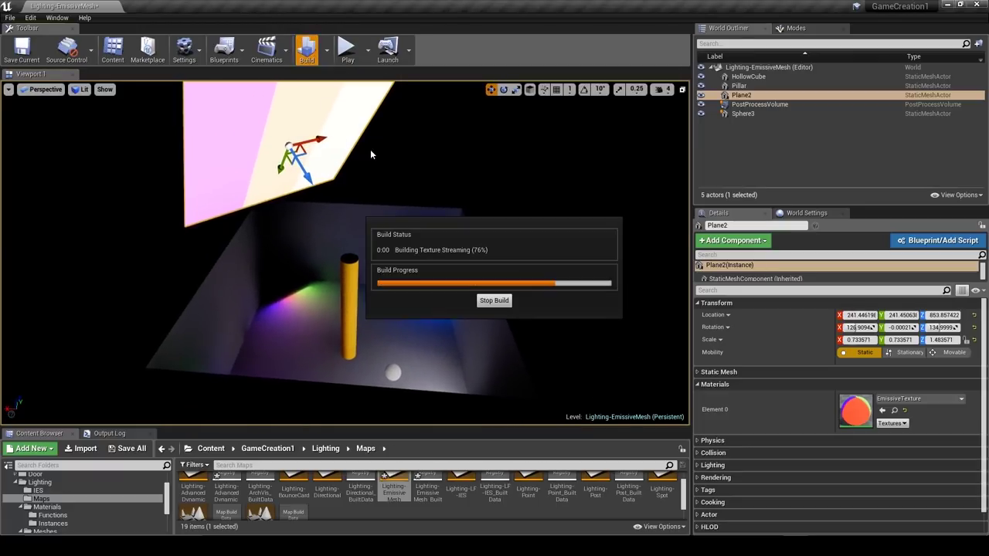
pyautogui.moveTo(371, 154); pyautogui.dragTo(251, 263, button='right')
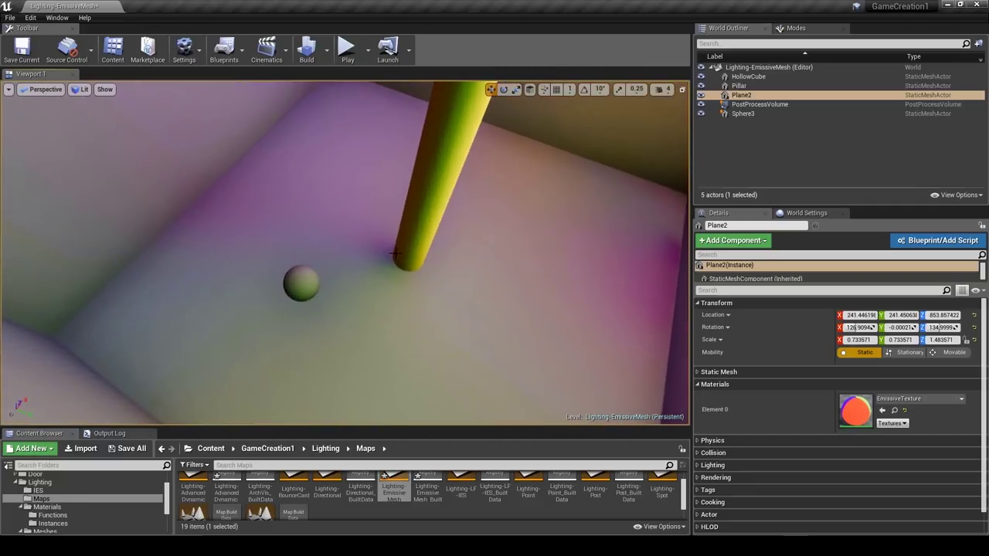
pyautogui.moveTo(396, 254); pyautogui.dragTo(492, 194, button='right')
pyautogui.moveTo(434, 182); pyautogui.dragTo(495, 176, button='right')
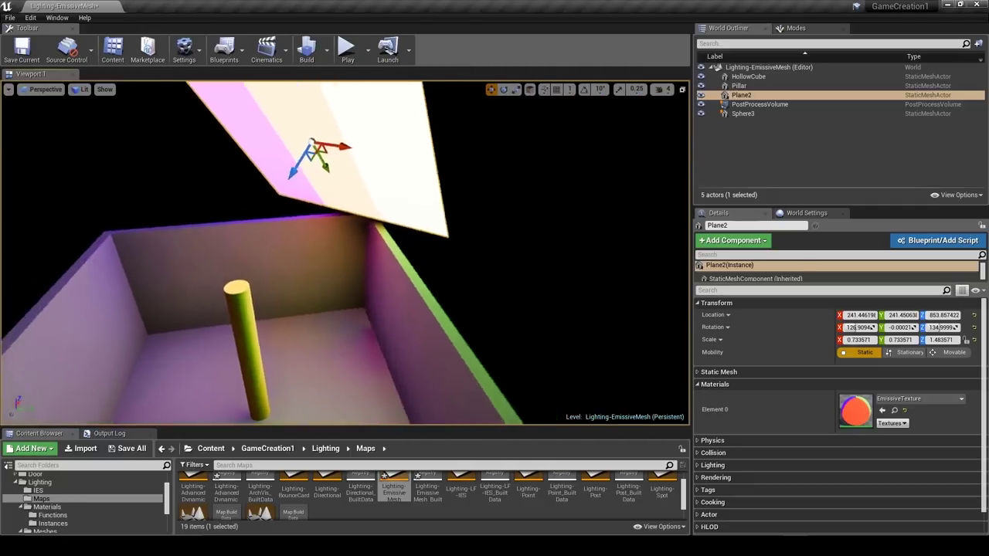
pyautogui.moveTo(345, 254); pyautogui.dragTo(413, 213, button='right')
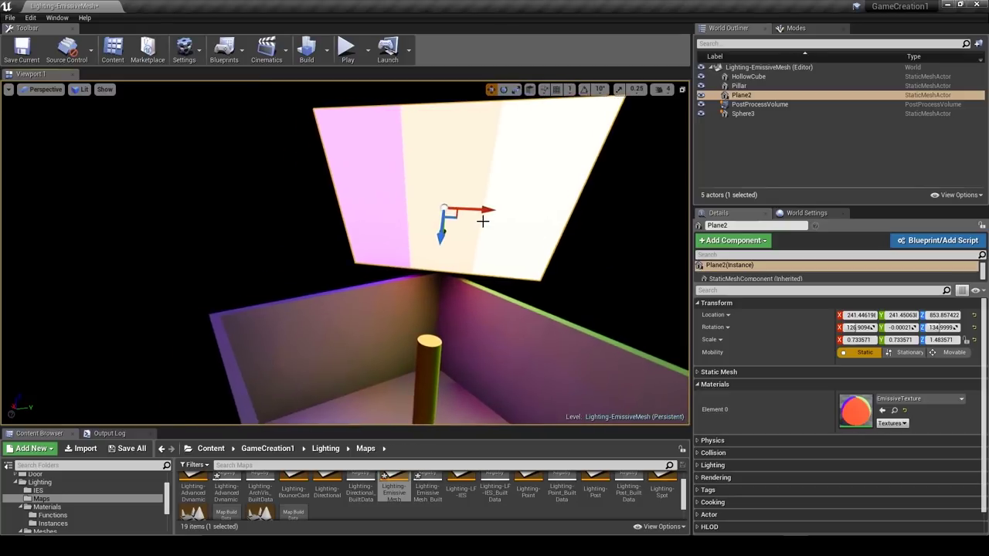
# Narrow Plane2 to an X scale of about 0.23, rebuild the lighting, and inspect the room's illumination.
pyautogui.press('e')
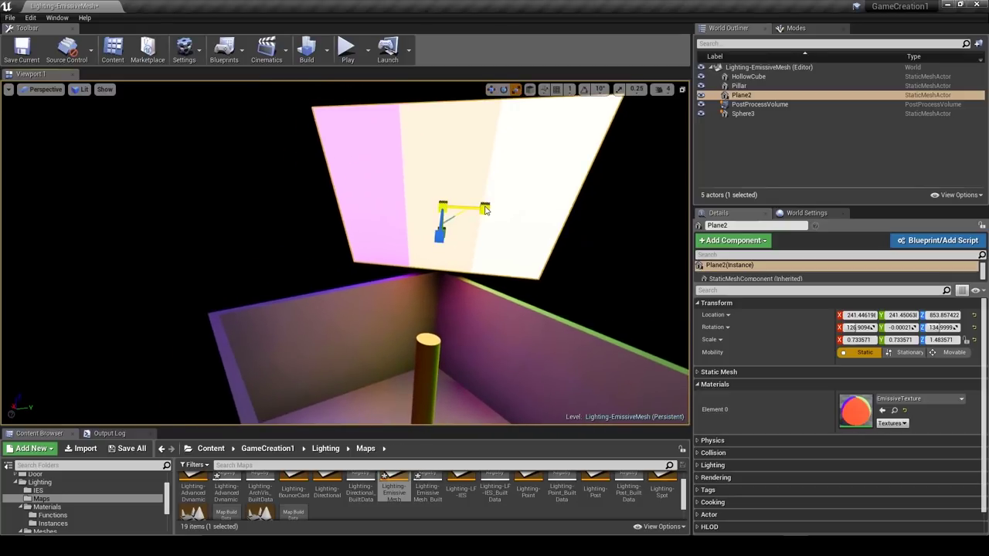
pyautogui.moveTo(485, 210); pyautogui.dragTo(441, 211)
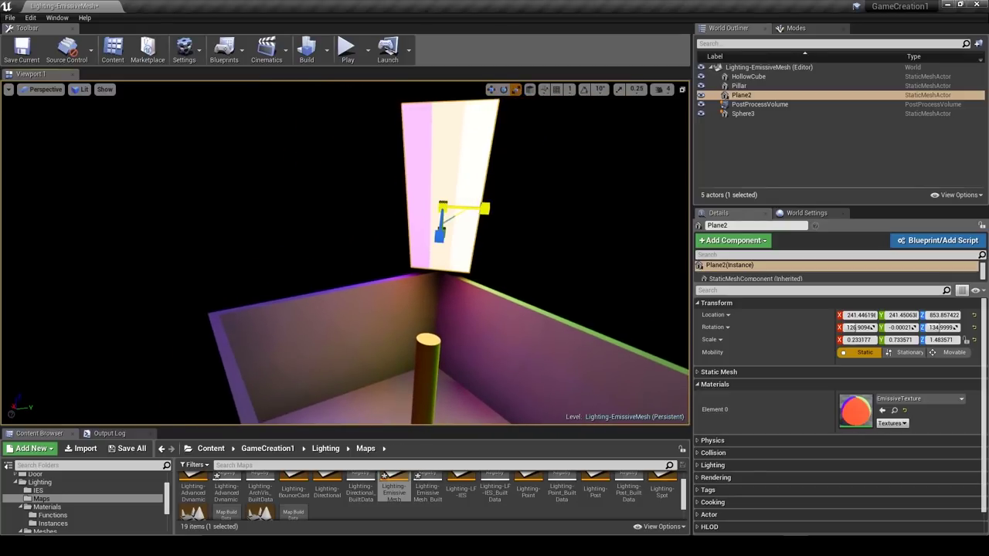
pyautogui.moveTo(485, 209); pyautogui.dragTo(377, 282, button='right')
pyautogui.moveTo(329, 220); pyautogui.dragTo(368, 286, button='right')
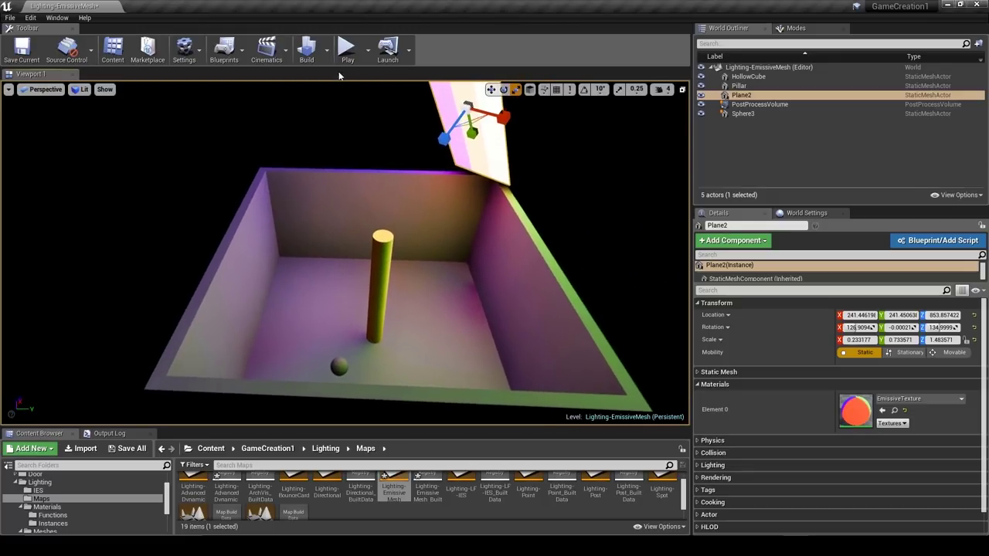
pyautogui.click(308, 50)
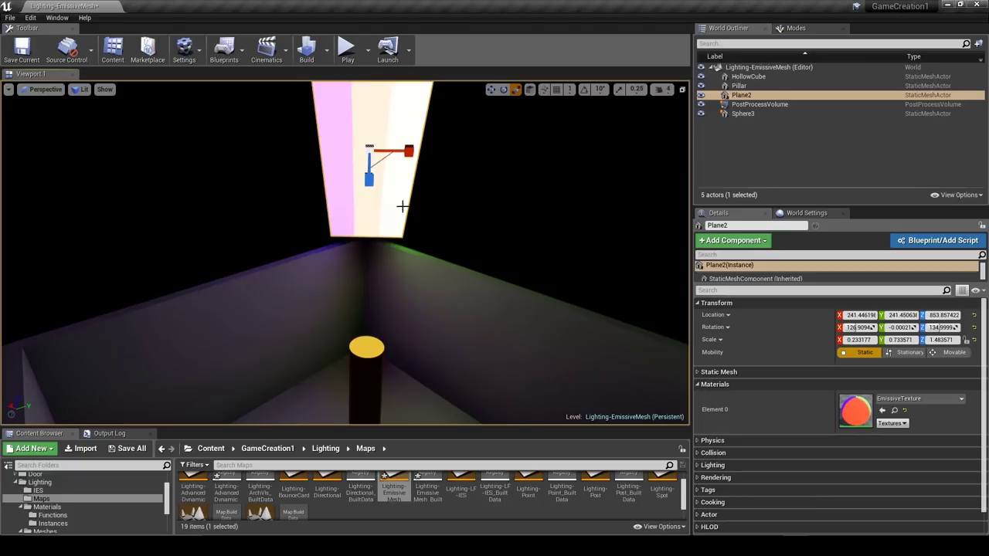
pyautogui.moveTo(463, 224); pyautogui.dragTo(410, 371, button='right')
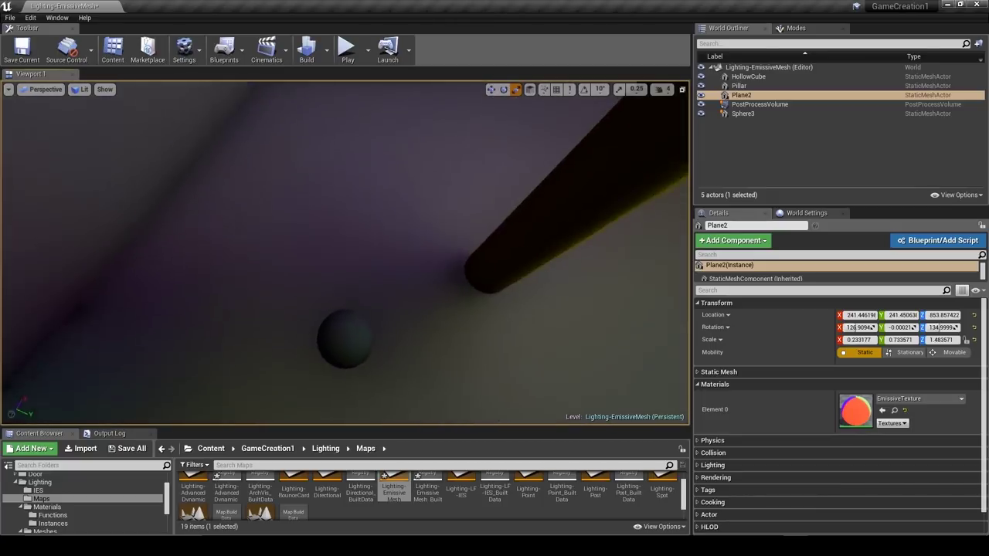
pyautogui.moveTo(364, 221); pyautogui.dragTo(370, 112, button='right')
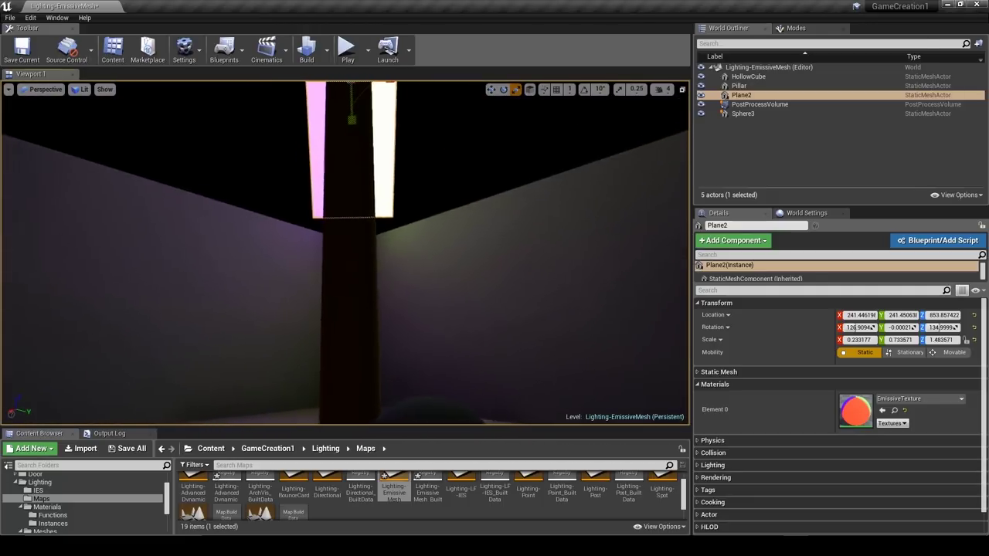
pyautogui.moveTo(386, 197); pyautogui.dragTo(309, 301, button='right')
pyautogui.moveTo(398, 224); pyautogui.dragTo(339, 235, button='right')
pyautogui.moveTo(404, 249); pyautogui.dragTo(406, 255, button='right')
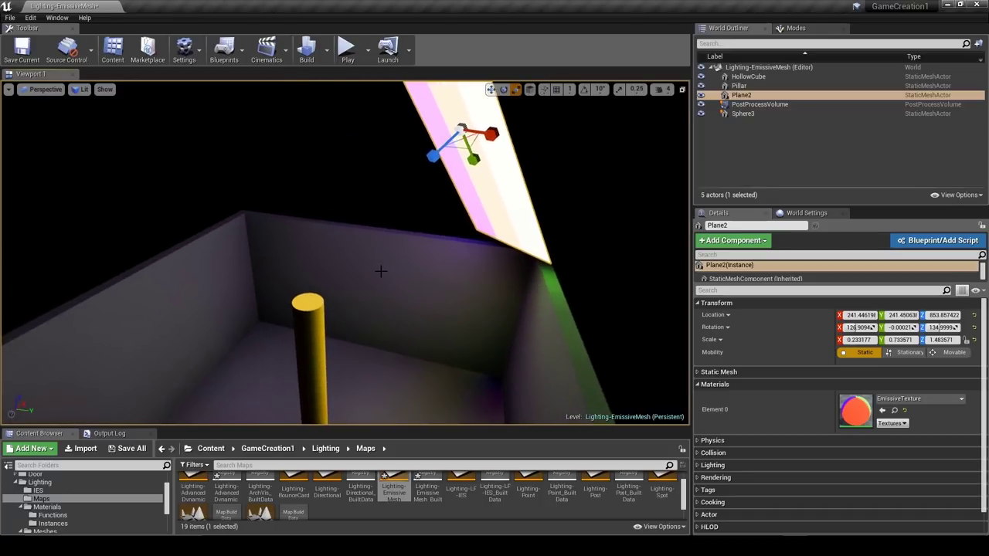
# Reload the Lighting-EmissiveMesh level without saving the changes, and select the multicoloured emissive plane on the wall.
pyautogui.doubleClick(390, 483)
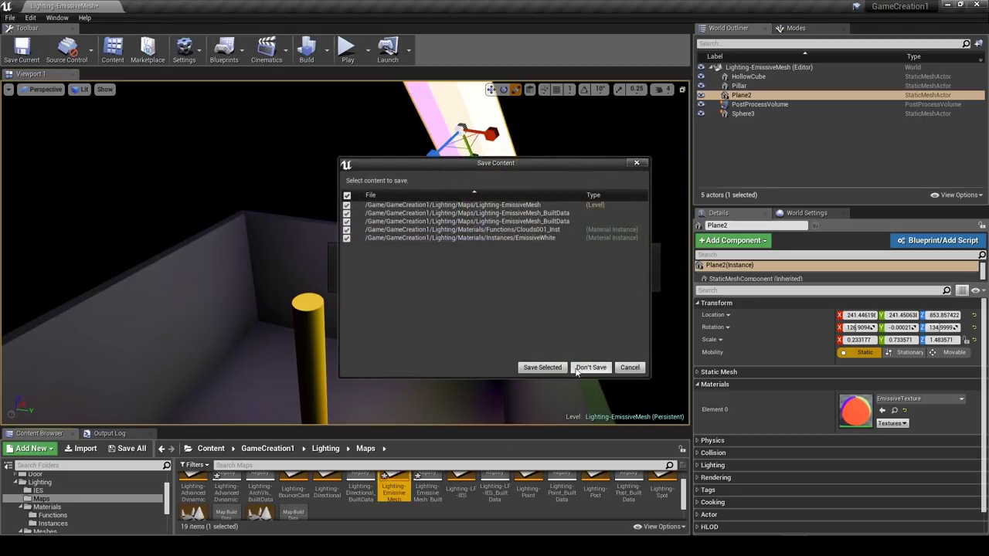
pyautogui.click(592, 369)
pyautogui.moveTo(429, 313); pyautogui.dragTo(393, 316, button='right')
pyautogui.click(254, 222)
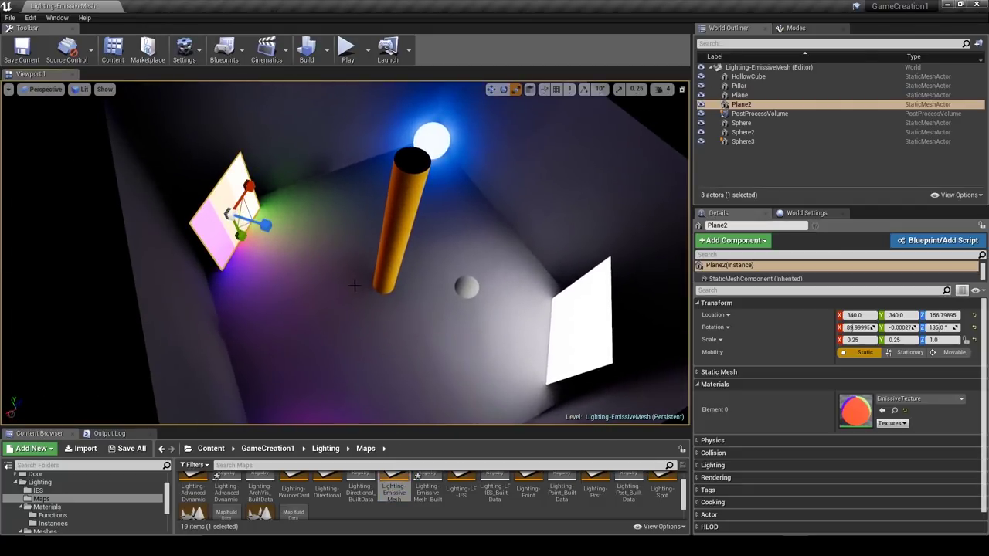
# Reveal Plane2's Lightmass Settings and examine the Use Emissive for Static Lighting option and the plane's transform.
pyautogui.click(723, 385)
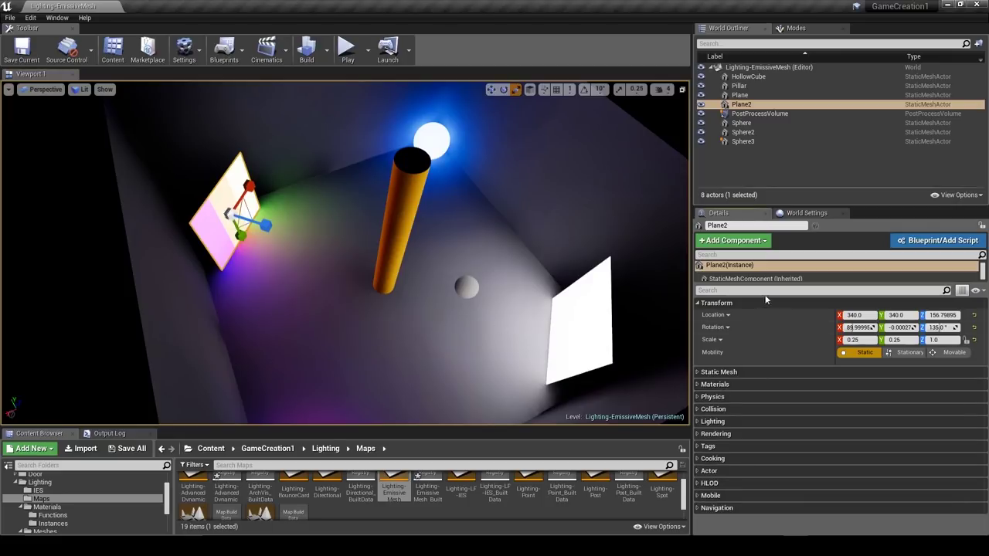
pyautogui.click(734, 301)
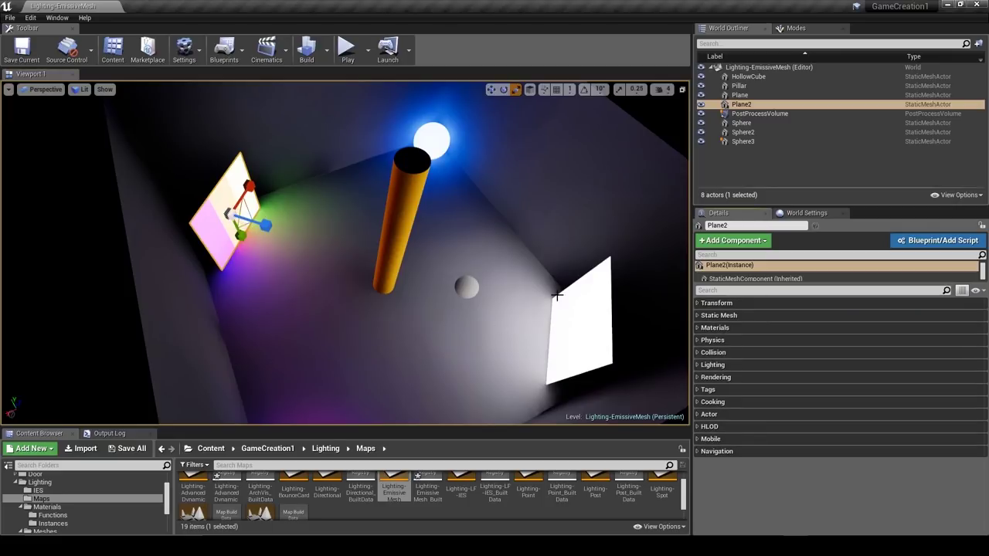
pyautogui.click(731, 316)
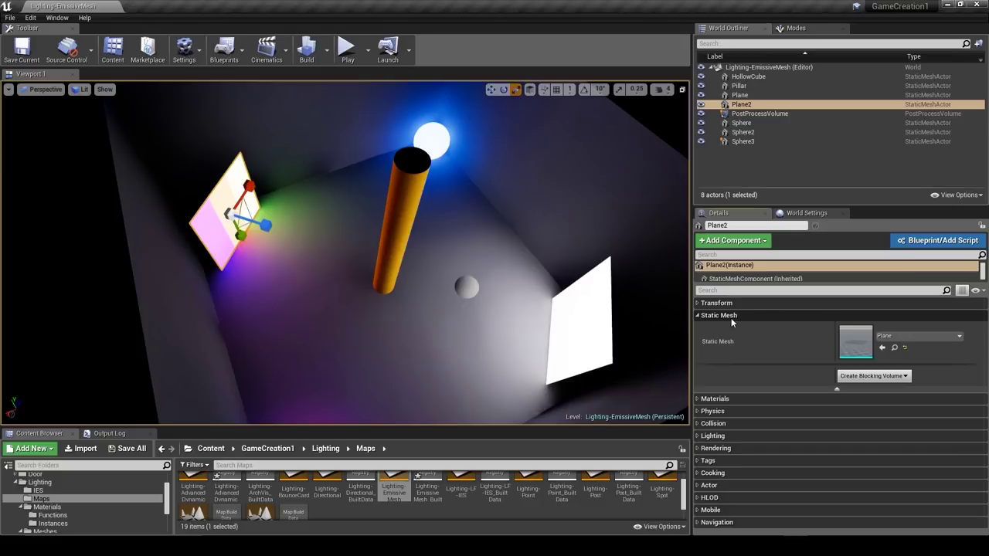
pyautogui.click(731, 318)
pyautogui.click(727, 365)
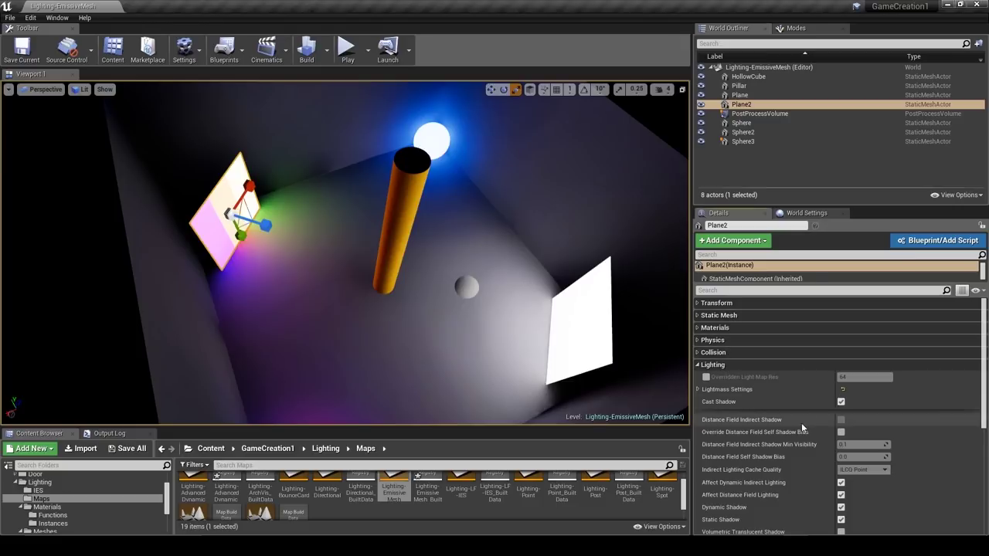
pyautogui.scroll(-3, 802, 417)
pyautogui.click(698, 332)
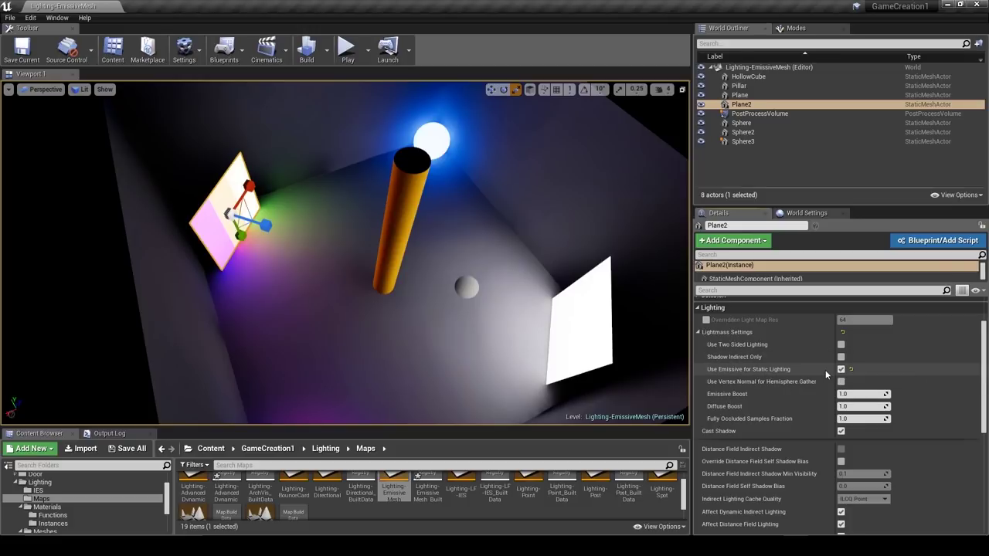
pyautogui.scroll(3, 761, 332)
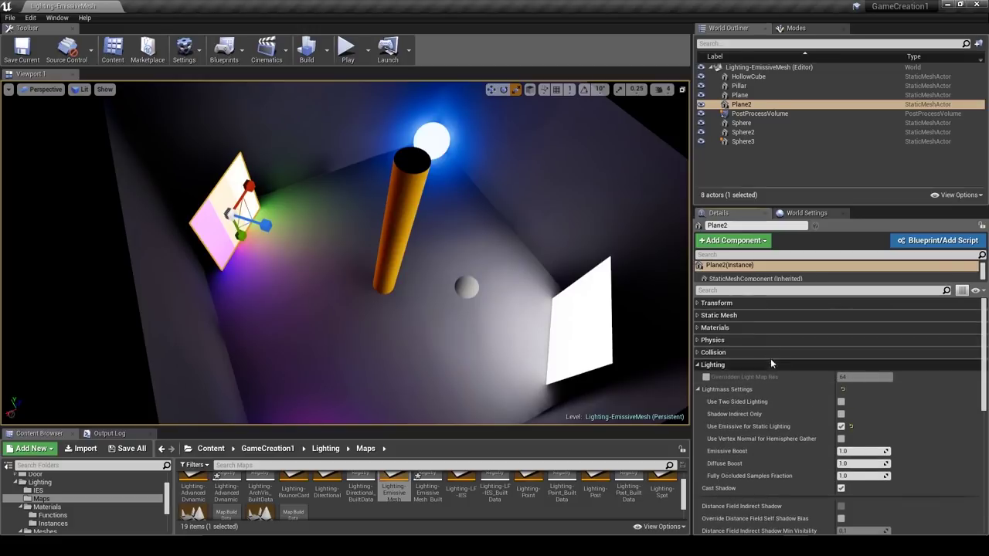
pyautogui.click(740, 315)
pyautogui.click(755, 316)
pyautogui.click(753, 305)
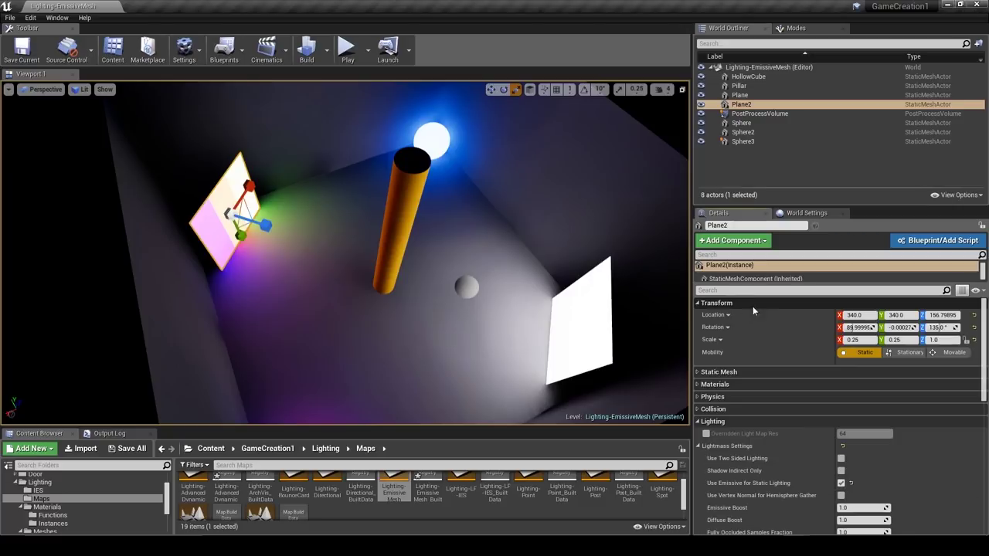
pyautogui.moveTo(556, 309); pyautogui.dragTo(506, 340, button='right')
pyautogui.moveTo(417, 262); pyautogui.dragTo(508, 299, button='right')
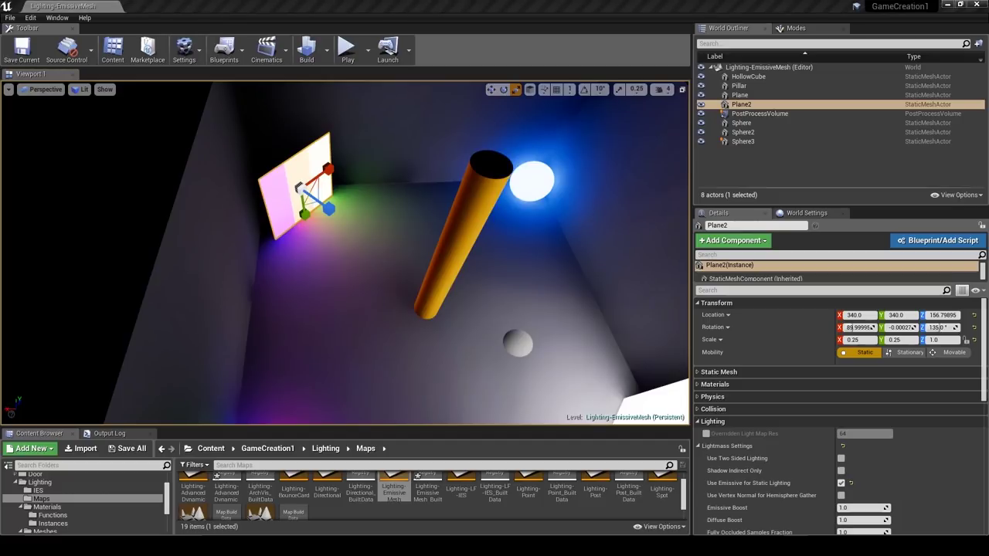
# Bring the SingleColorMaster material editor forward at full size, frame its whole node graph, and make the property names fully readable.
pyautogui.moveTo(988, 163); pyautogui.dragTo(390, 143)
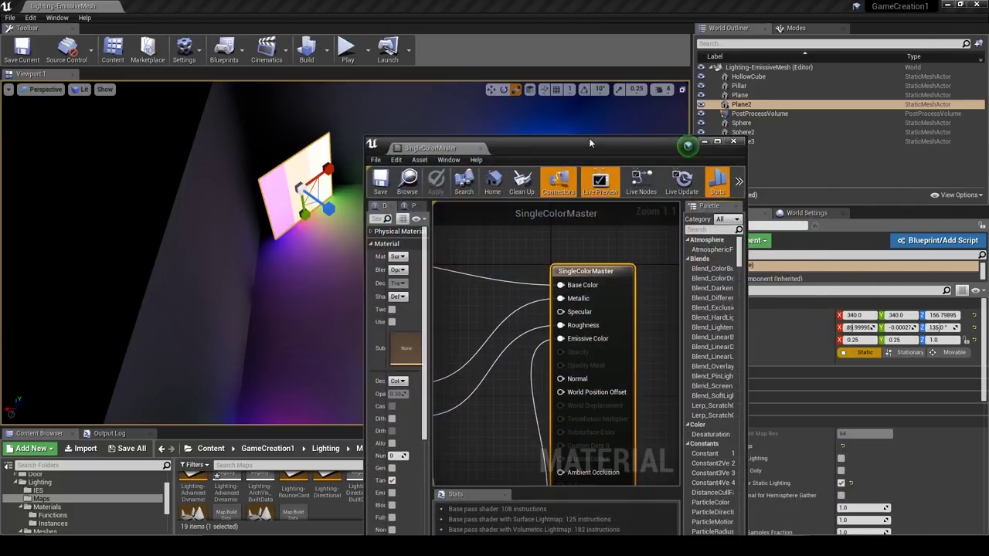
pyautogui.moveTo(589, 138); pyautogui.dragTo(545, 3)
pyautogui.moveTo(245, 229); pyautogui.dragTo(567, 213, button='right')
pyautogui.scroll(-3, 570, 245)
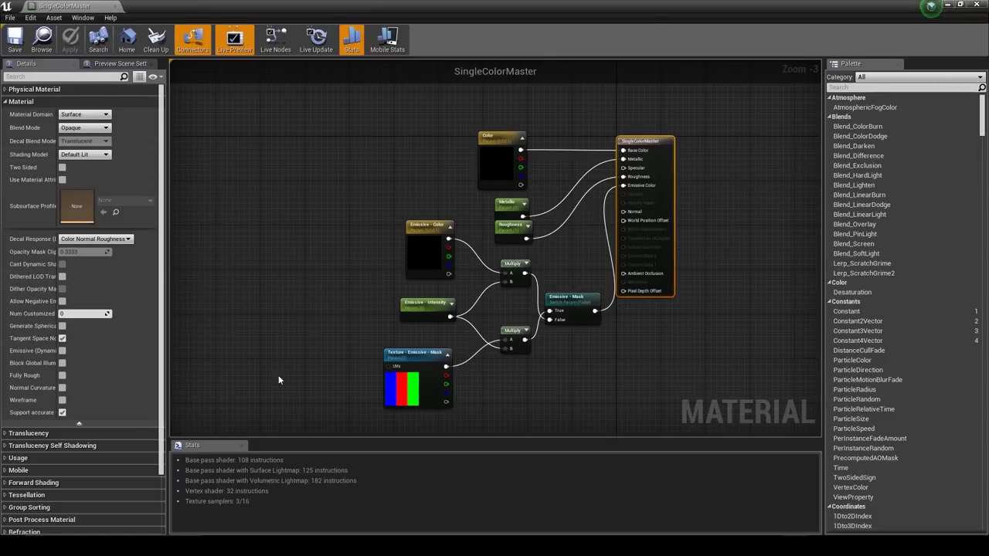
pyautogui.moveTo(55, 400); pyautogui.dragTo(109, 389)
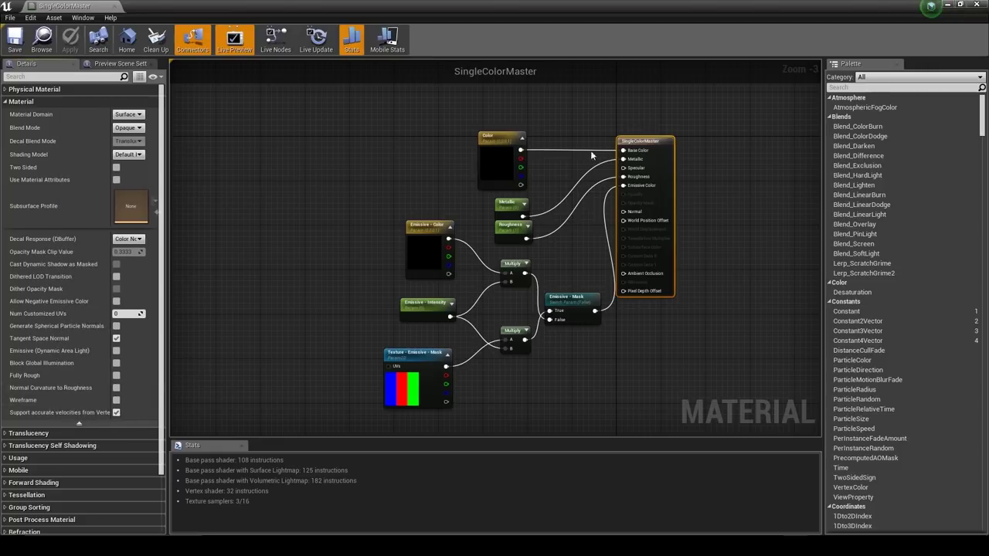
# Examine how the Emissive - Mask switch and the two Multiply nodes feed the material's Emissive Color input.
pyautogui.scroll(3, 592, 156)
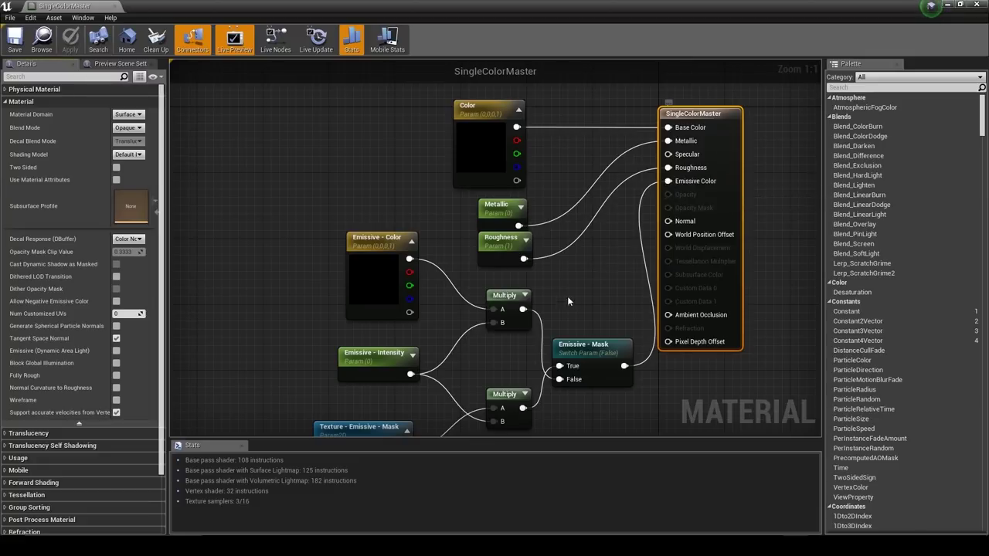
pyautogui.moveTo(681, 187); pyautogui.dragTo(729, 130, button='right')
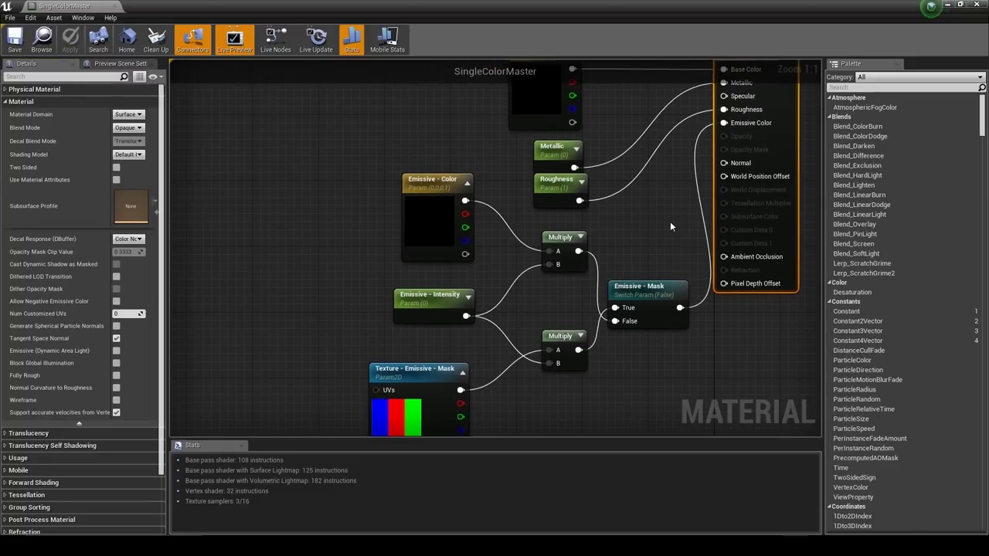
pyautogui.moveTo(671, 226); pyautogui.dragTo(675, 243, button='right')
pyautogui.moveTo(681, 179); pyautogui.dragTo(761, 201, button='right')
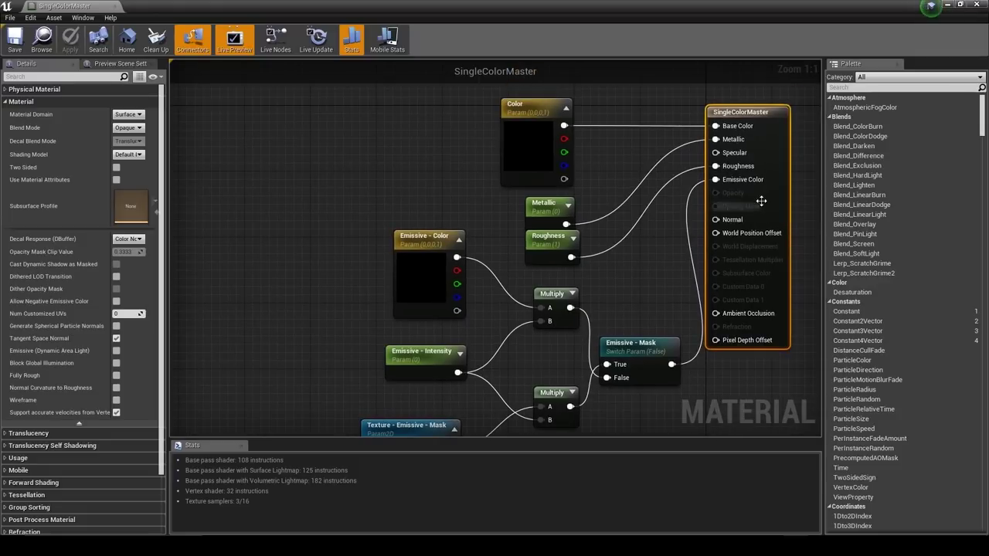
pyautogui.moveTo(639, 296); pyautogui.dragTo(670, 241, button='right')
pyautogui.scroll(-1, 670, 241)
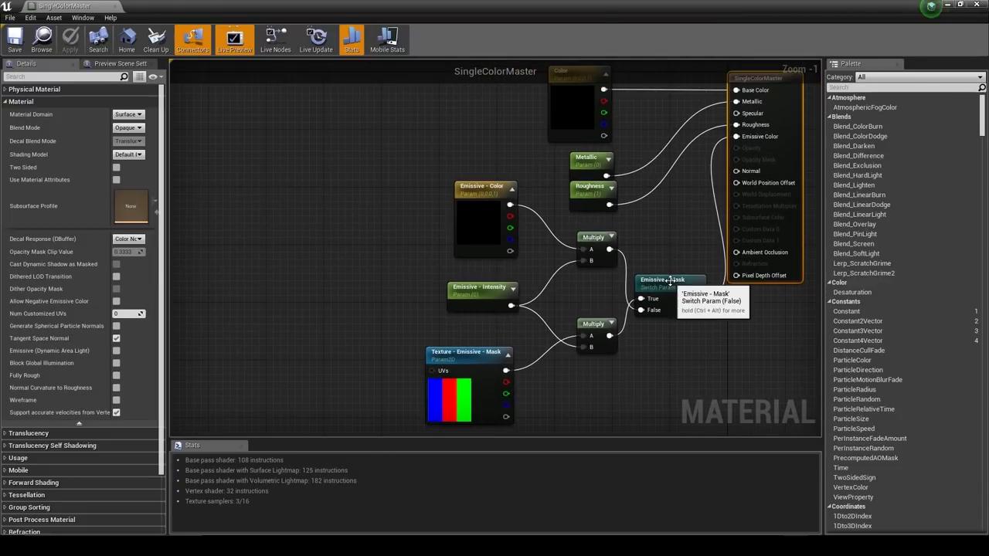
pyautogui.moveTo(661, 322); pyautogui.dragTo(650, 296, button='right')
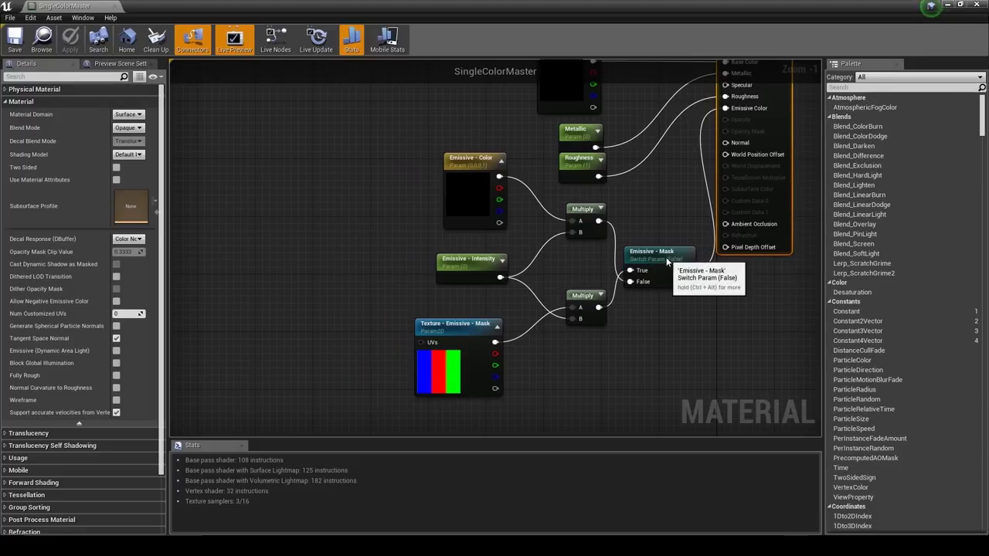
pyautogui.click(641, 253)
# Select the Texture - Emissive - Mask node and compare its colour stripes with the emissive plane in the level.
pyautogui.click(444, 367)
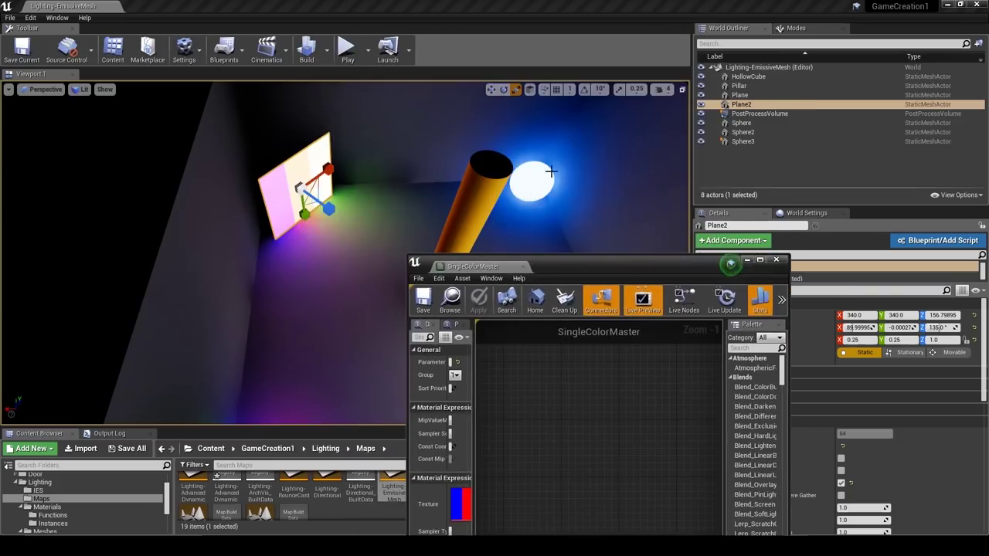
pyautogui.doubleClick(611, 268)
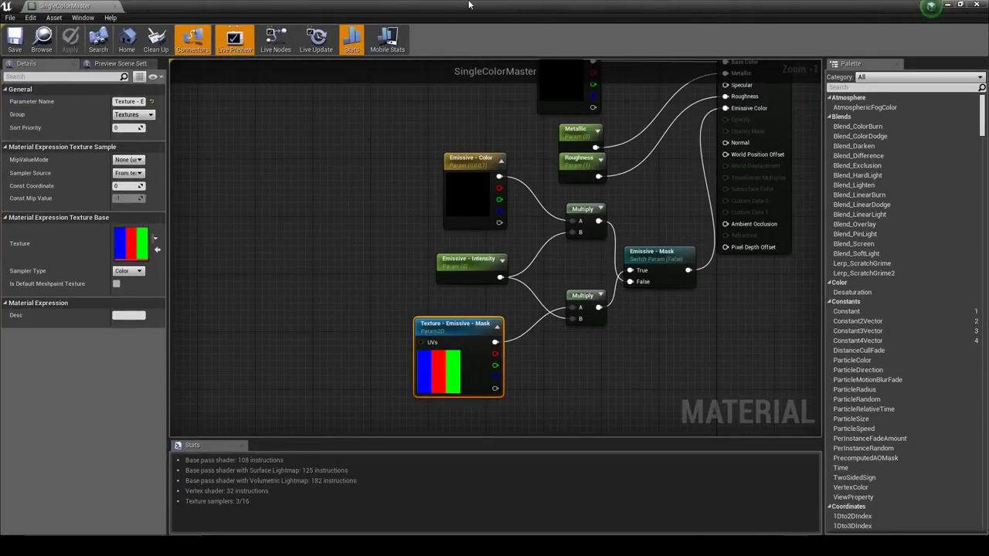
pyautogui.moveTo(469, 5); pyautogui.dragTo(446, 210)
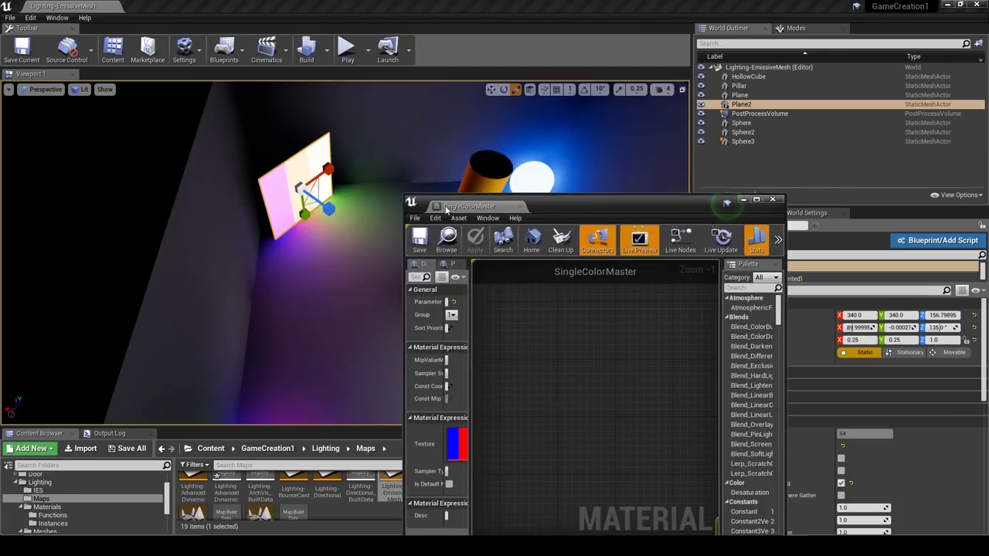
pyautogui.doubleClick(584, 211)
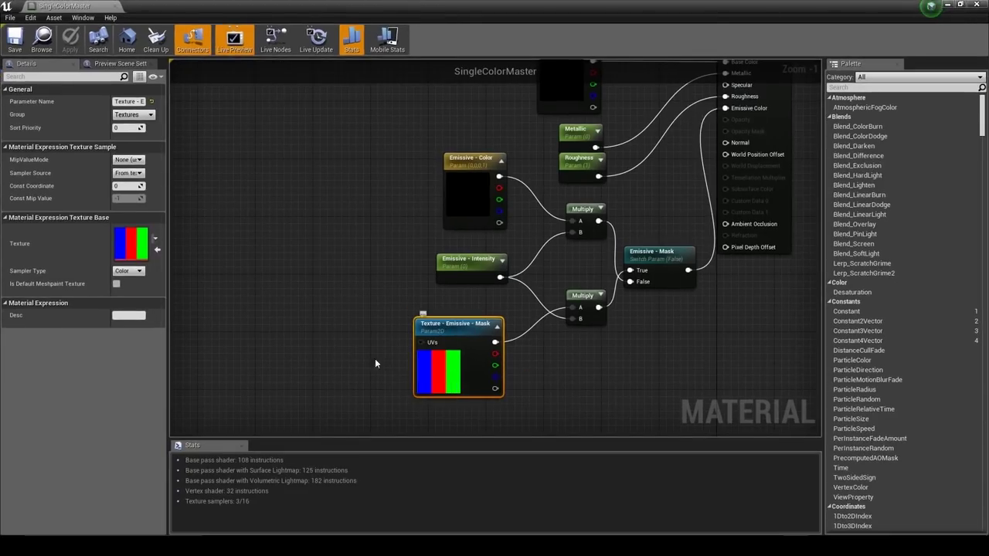
# Inspect the lower Multiply node and the Emissive - Color, Emissive - Intensity and Texture - Emissive - Mask parameters.
pyautogui.moveTo(381, 270)
pyautogui.mouseDown(button='right')
pyautogui.moveTo(391, 283)
pyautogui.moveTo(383, 258)
pyautogui.mouseUp(button='right')
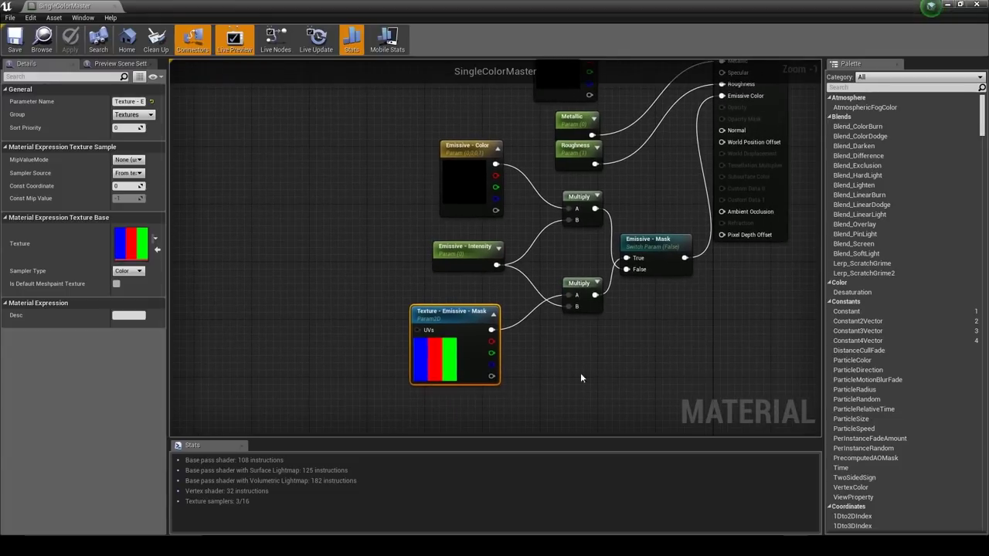
pyautogui.moveTo(579, 284); pyautogui.dragTo(572, 285)
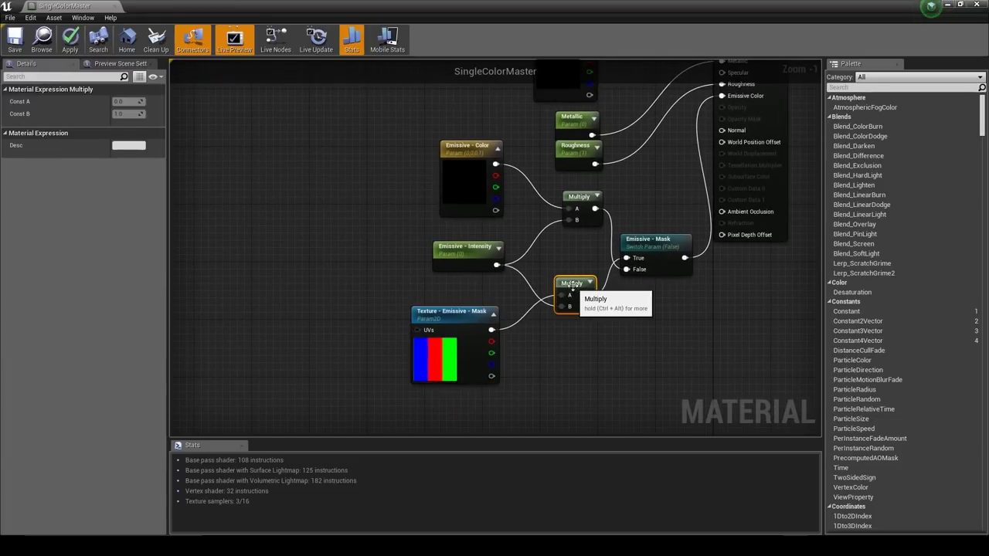
pyautogui.click(467, 190)
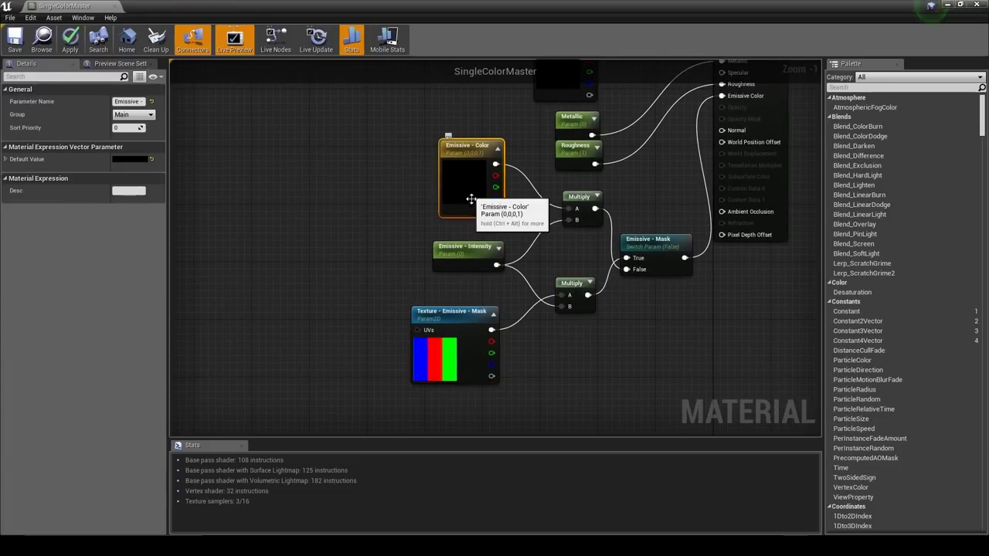
pyautogui.click(465, 332)
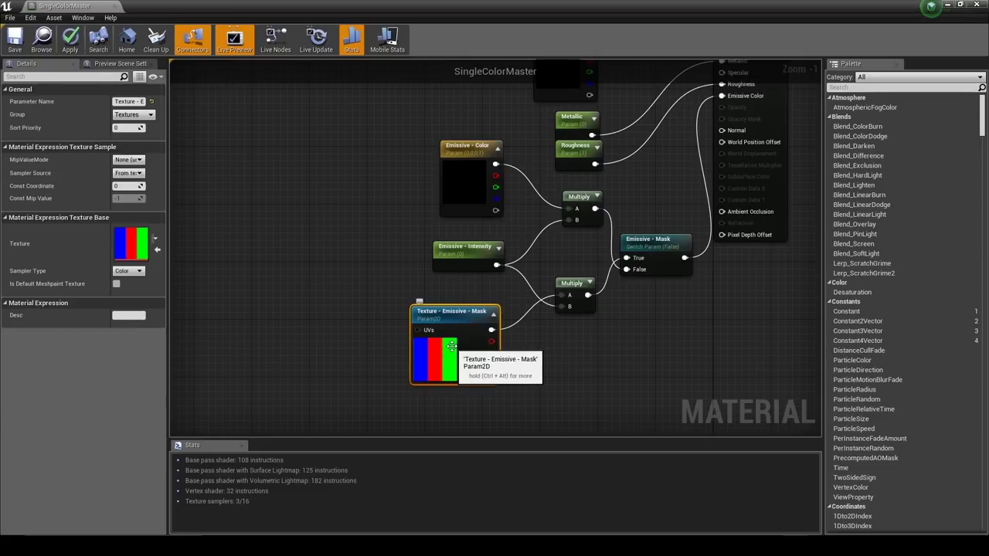
pyautogui.click(461, 253)
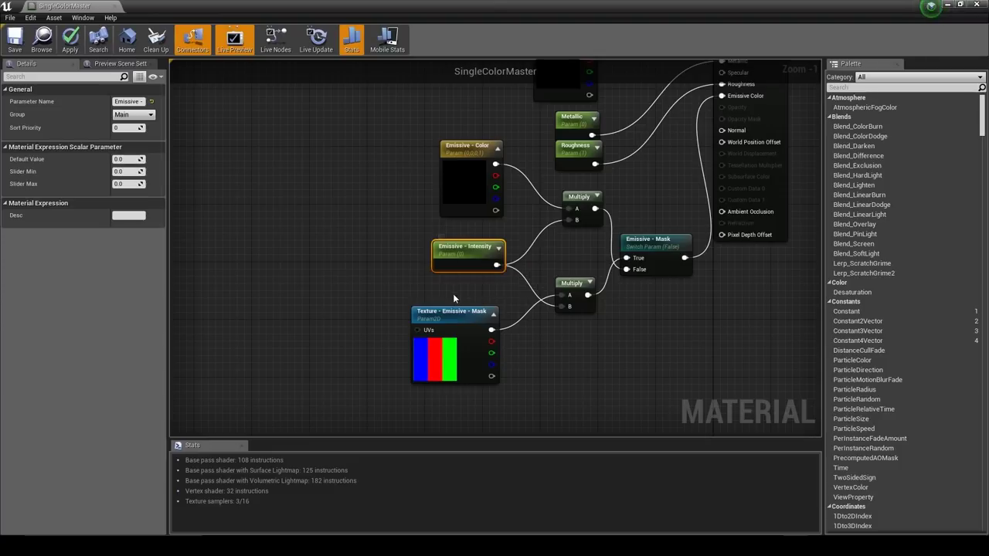
pyautogui.click(448, 344)
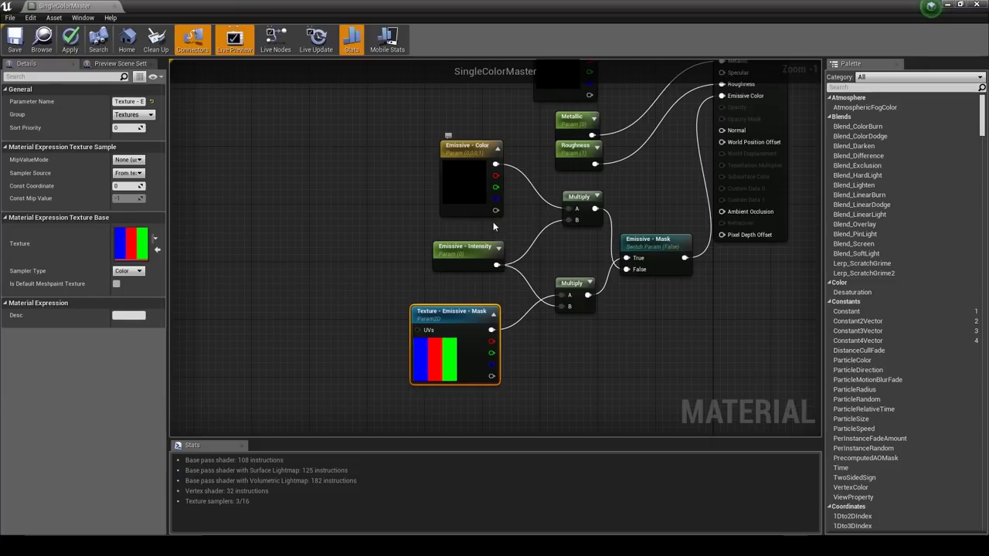
# Close the SingleColorMaster material without applying its changes and collapse the Transform properties of Plane2.
pyautogui.click(978, 6)
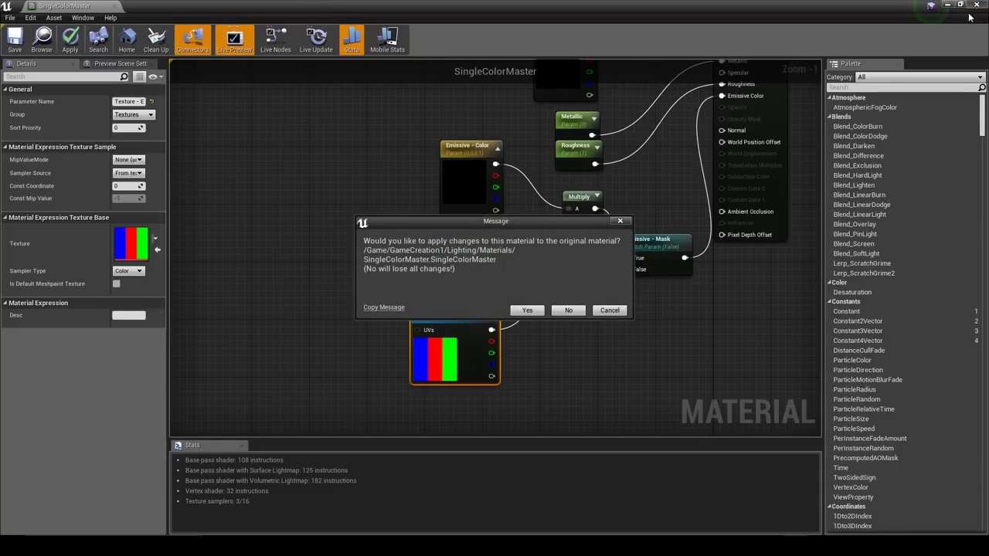
pyautogui.click(570, 310)
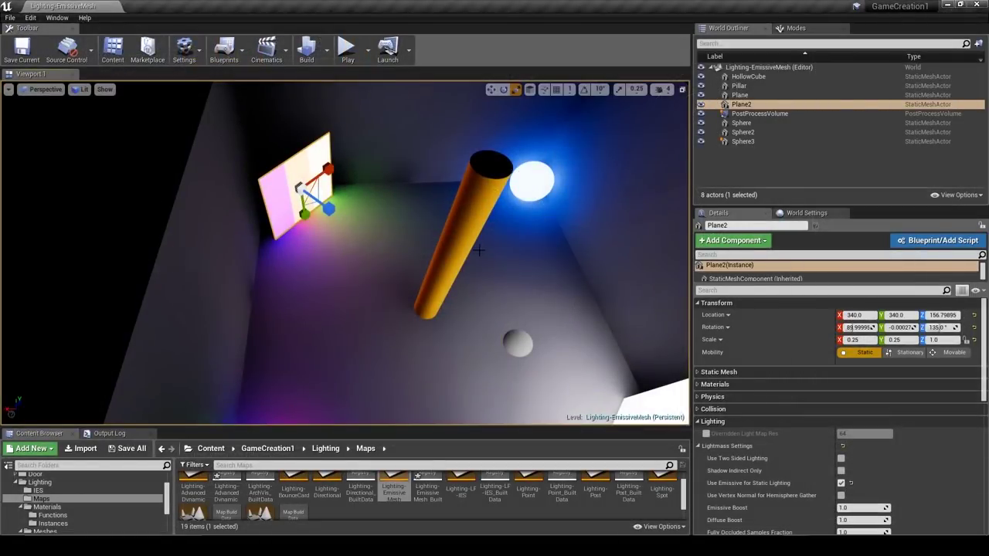
pyautogui.click(729, 301)
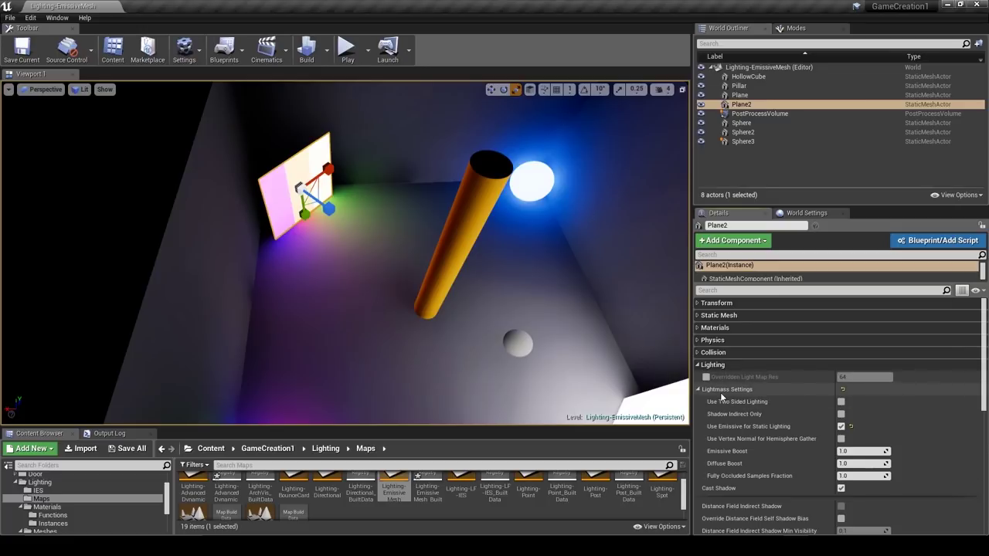
# Clear the selection and examine the light that the emissive planes and spheres cast on the room from several angles.
pyautogui.moveTo(388, 250); pyautogui.dragTo(392, 245, button='right')
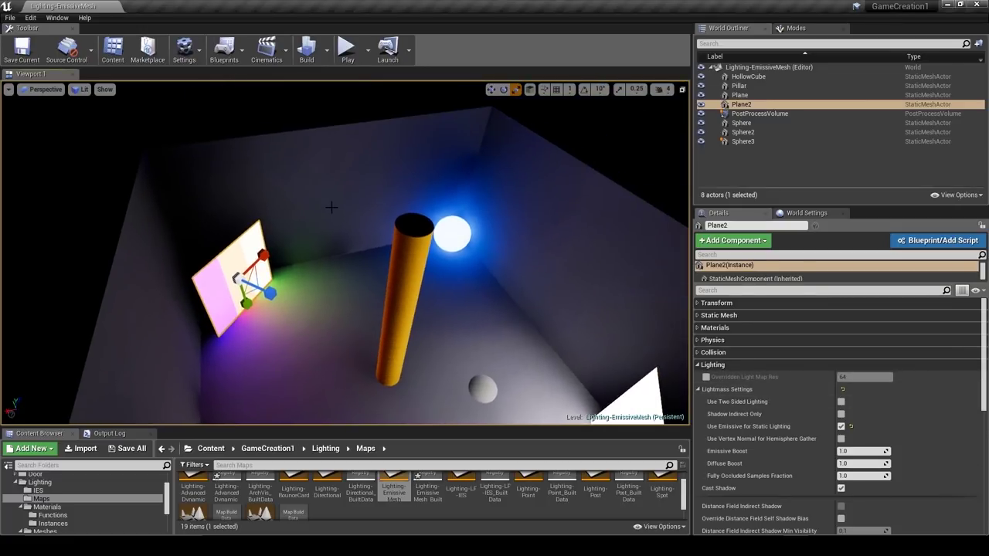
pyautogui.press('Escape')
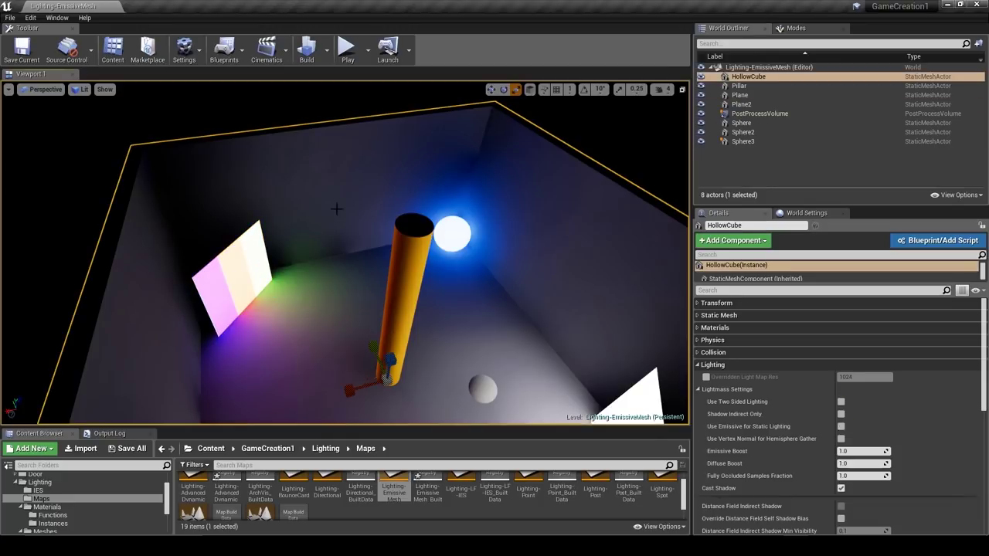
pyautogui.moveTo(410, 299); pyautogui.dragTo(324, 352, button='right')
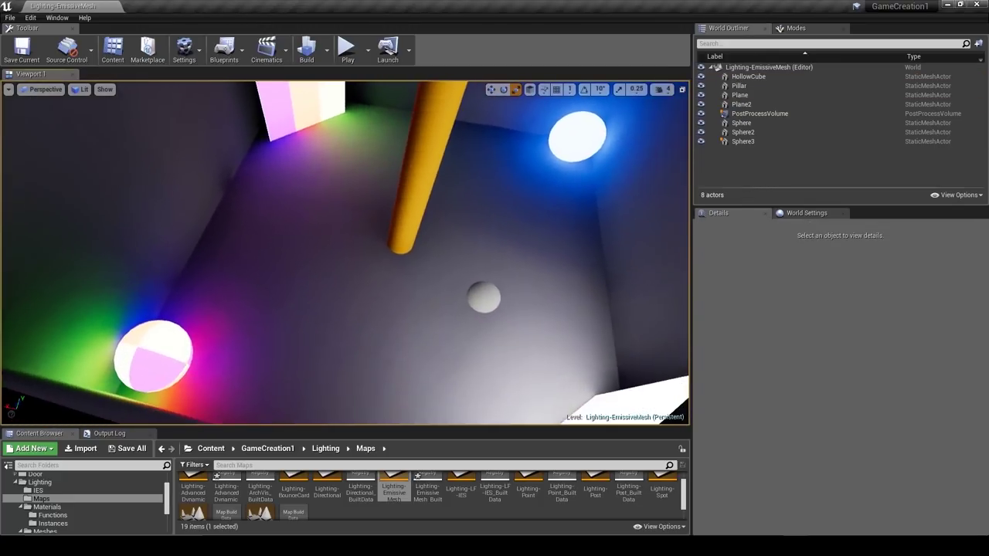
pyautogui.moveTo(430, 294); pyautogui.dragTo(511, 224, button='right')
pyautogui.moveTo(252, 306); pyautogui.dragTo(251, 306, button='right')
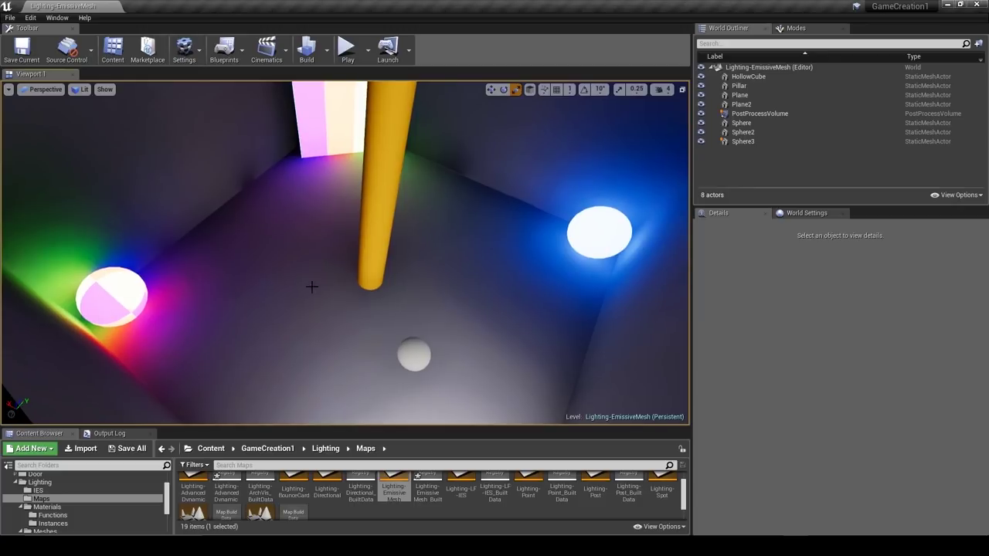
pyautogui.moveTo(251, 306); pyautogui.dragTo(251, 306, button='right')
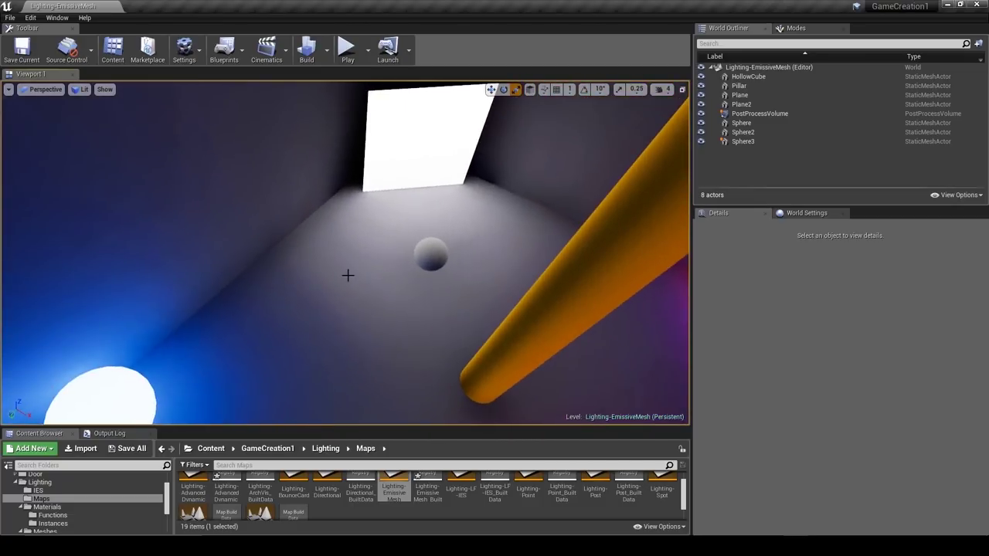
pyautogui.moveTo(315, 263); pyautogui.dragTo(314, 263, button='right')
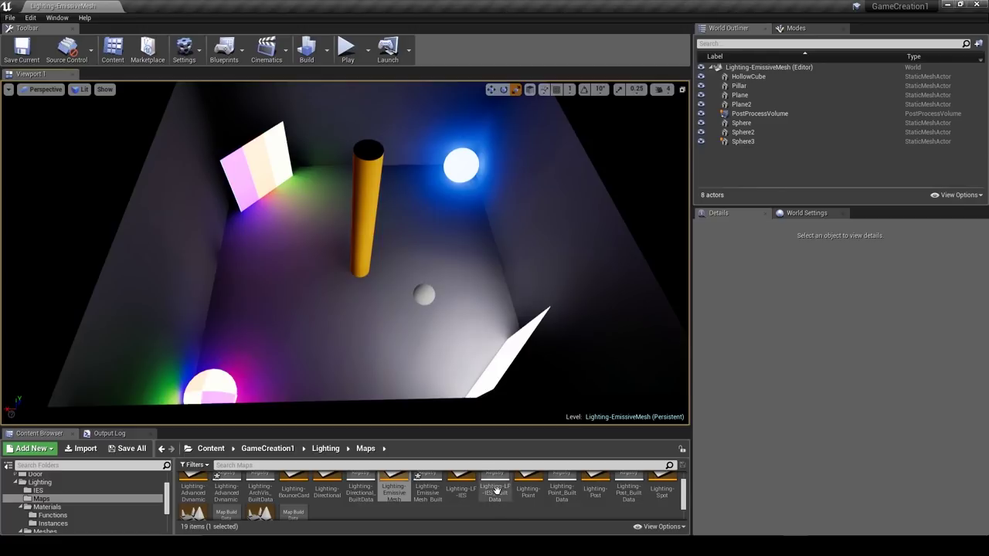
# Open the Lighting-Translucent map and collapse all property categories of the DirectionalLight.
pyautogui.scroll(-2, 487, 499)
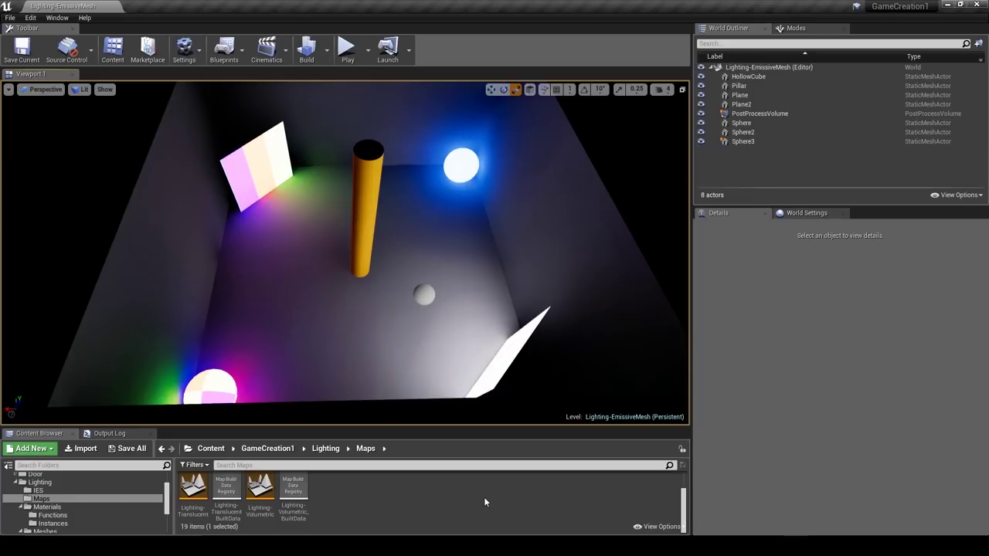
pyautogui.doubleClick(193, 487)
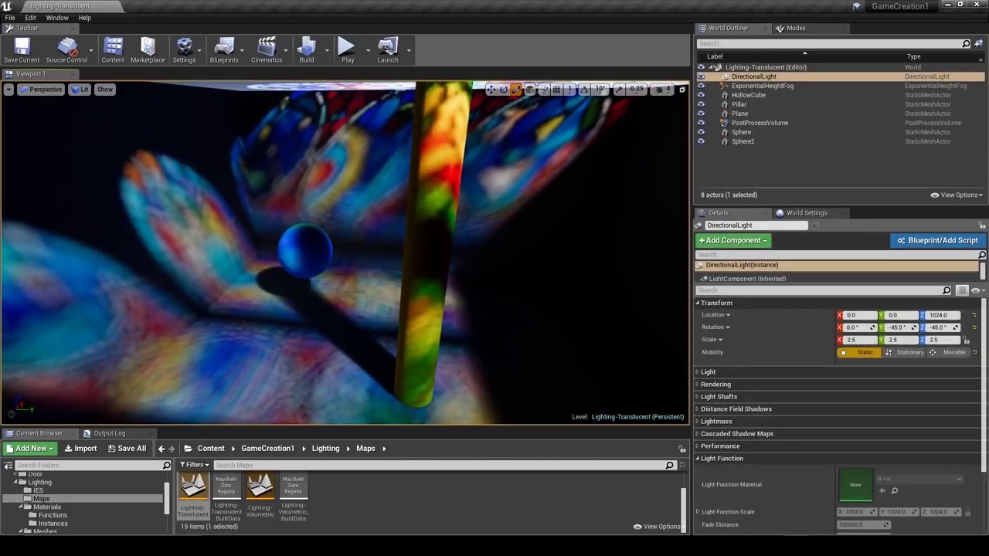
pyautogui.click(975, 289)
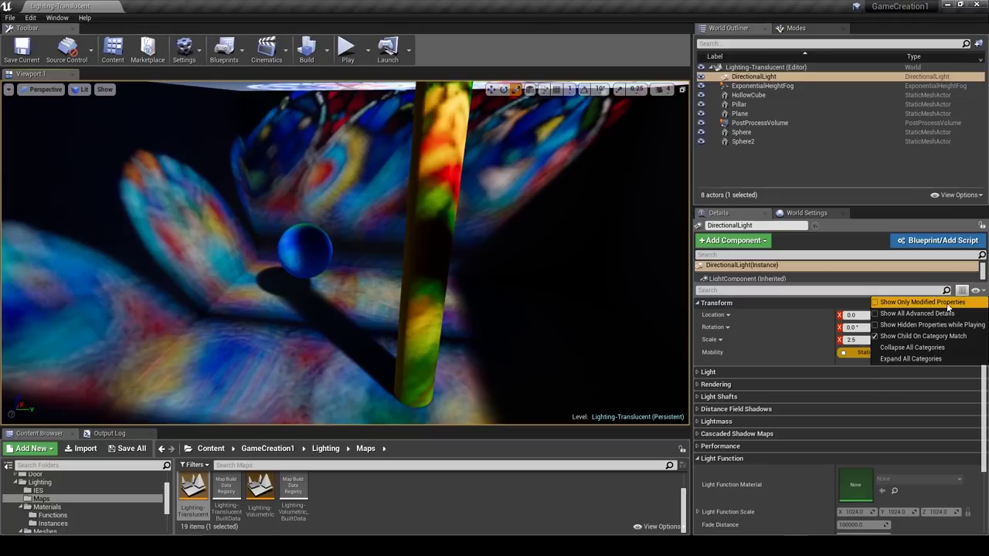
pyautogui.click(911, 348)
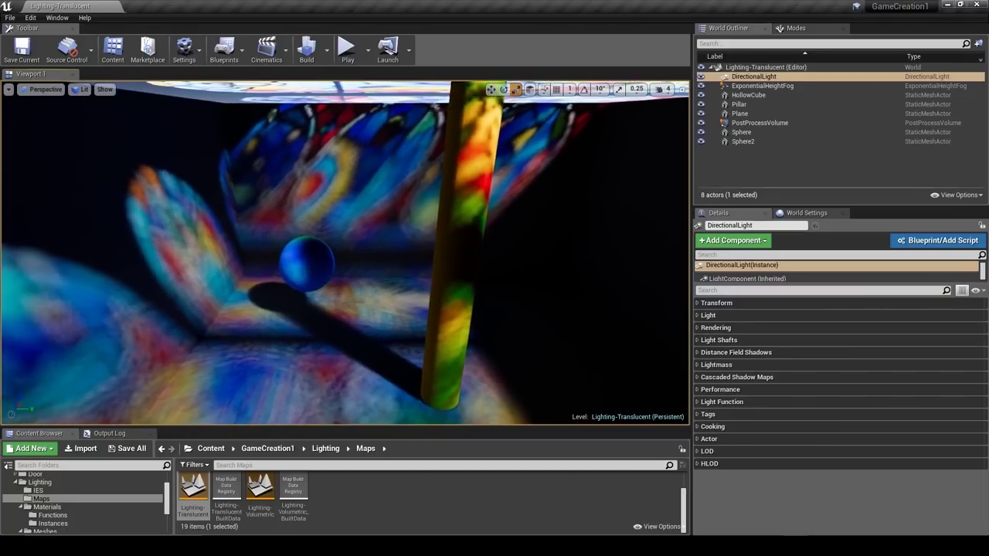
# Compare the stained-glass ceiling with the coloured light it projects onto the walls, floor and pillar, and clear the selection.
pyautogui.moveTo(345, 254); pyautogui.dragTo(439, 122, button='right')
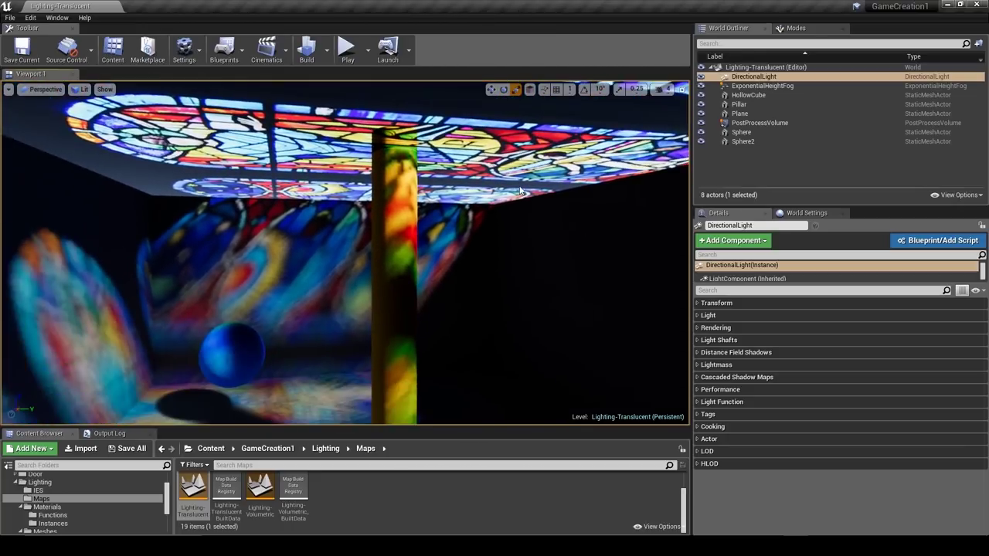
pyautogui.moveTo(465, 196); pyautogui.dragTo(321, 271, button='right')
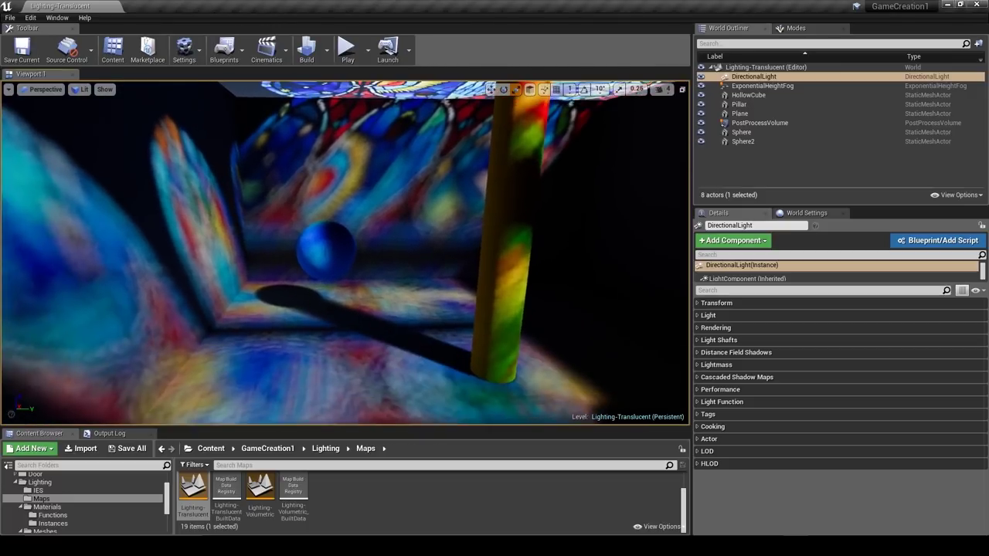
pyautogui.moveTo(358, 322); pyautogui.dragTo(374, 247, button='right')
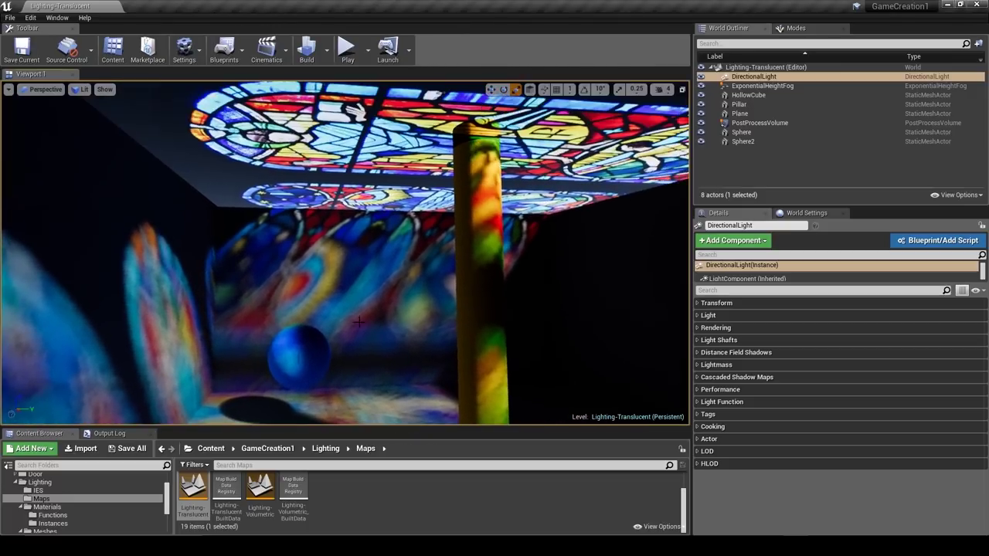
pyautogui.press('Escape')
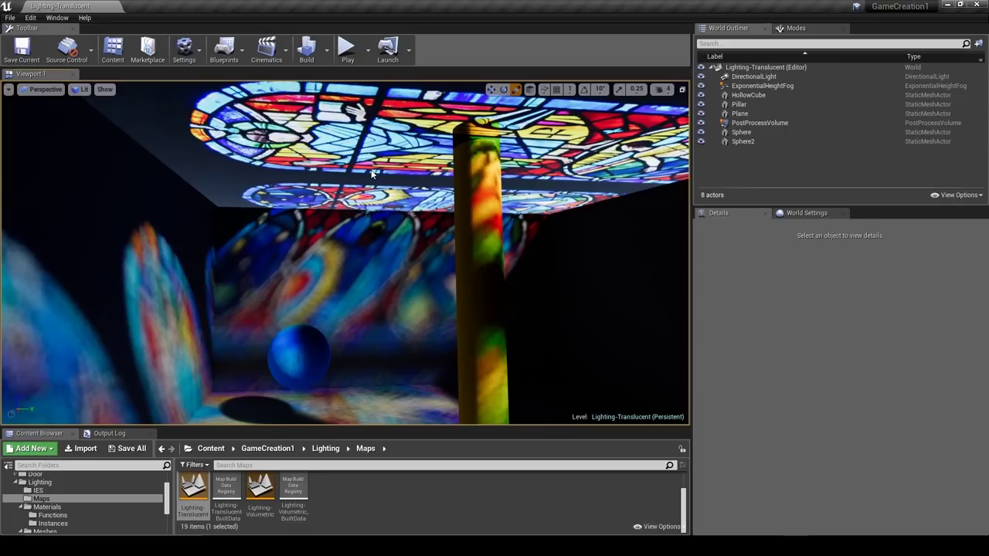
# Select the stained-glass ceiling plane, reveal its Modulate material and open the parent material ModulateMaster.
pyautogui.click(371, 173)
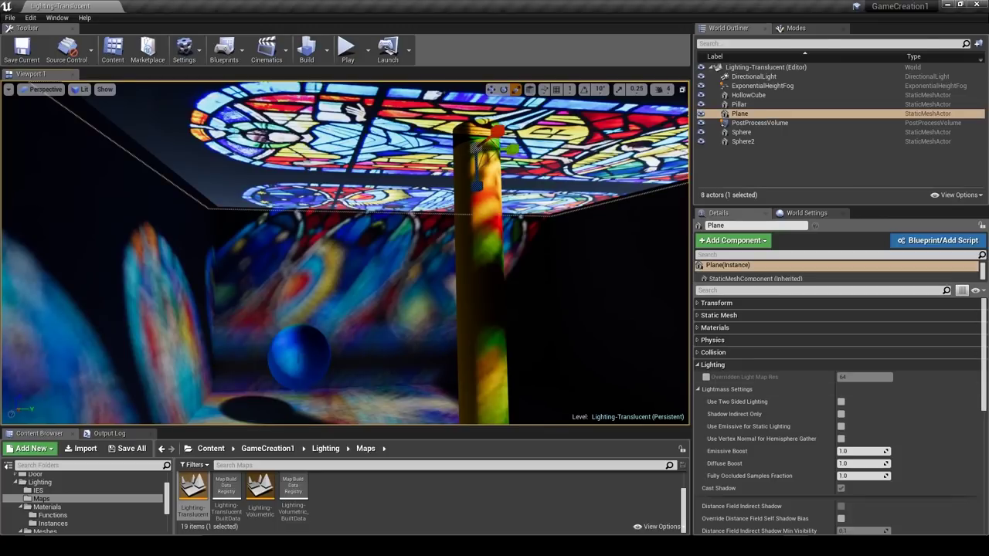
pyautogui.click(722, 367)
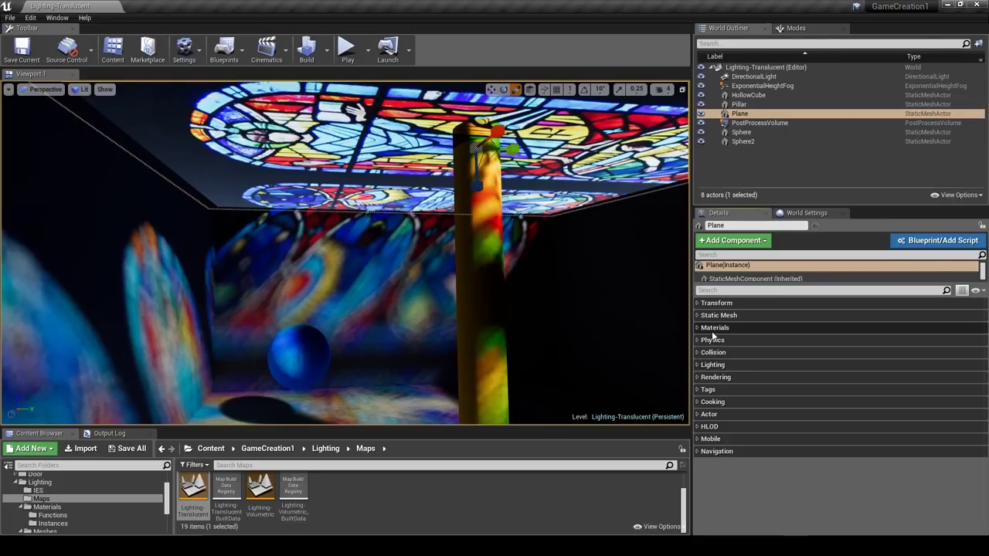
pyautogui.click(714, 330)
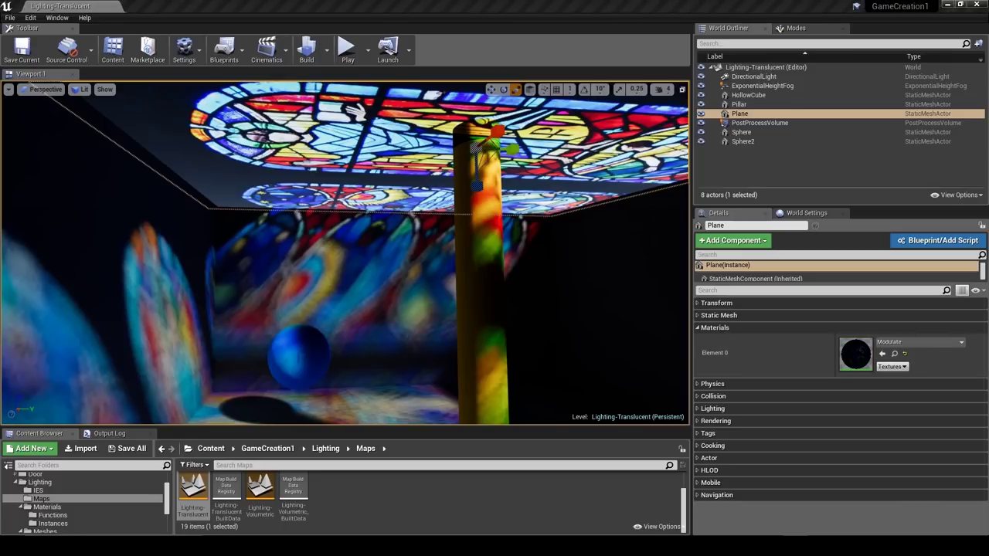
pyautogui.doubleClick(855, 354)
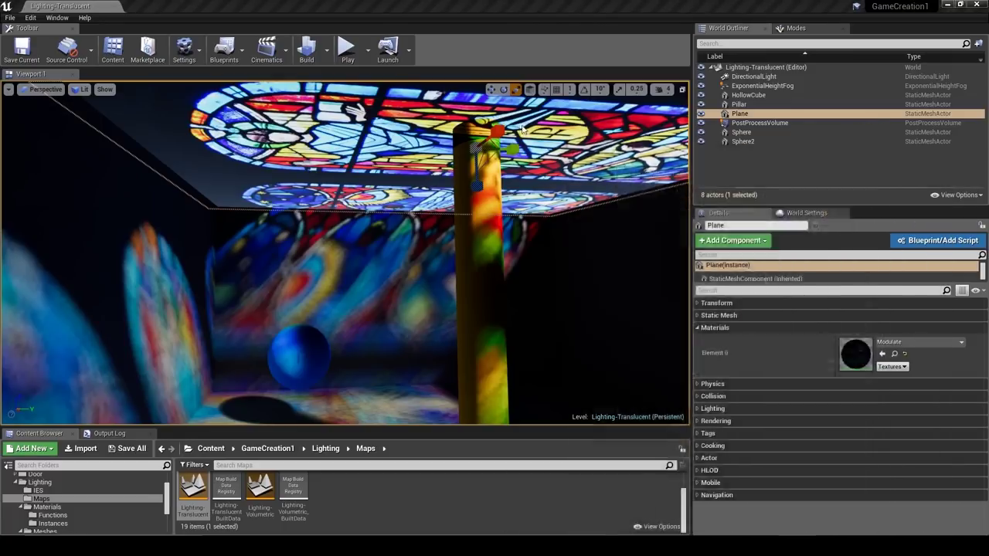
pyautogui.doubleClick(677, 128)
# Inspect the Texture Sample link to Emissive Color and the Modulate, Unlit and Two Sided settings of ModulateMaster, and close the material.
pyautogui.moveTo(247, 204); pyautogui.dragTo(483, 260, button='right')
pyautogui.scroll(-3, 481, 269)
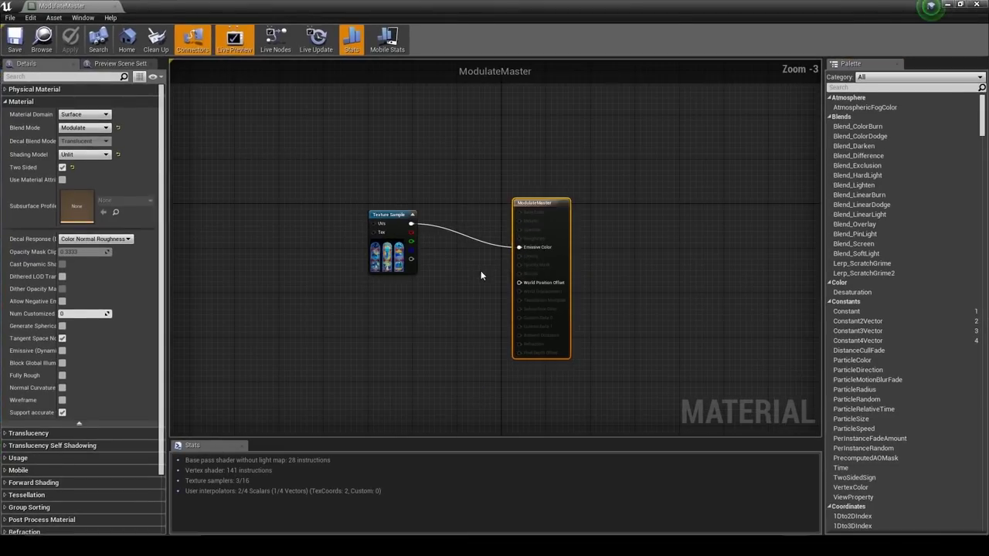
pyautogui.scroll(3, 551, 223)
pyautogui.moveTo(378, 221); pyautogui.dragTo(470, 208, button='right')
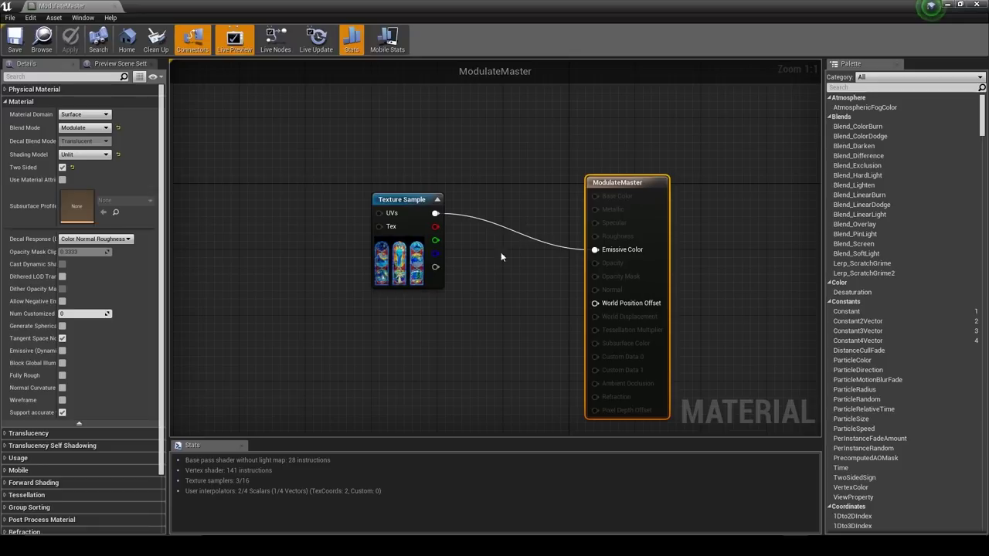
pyautogui.moveTo(501, 256)
pyautogui.mouseDown(button='right')
pyautogui.moveTo(512, 268)
pyautogui.moveTo(528, 263)
pyautogui.moveTo(512, 259)
pyautogui.mouseUp(button='right')
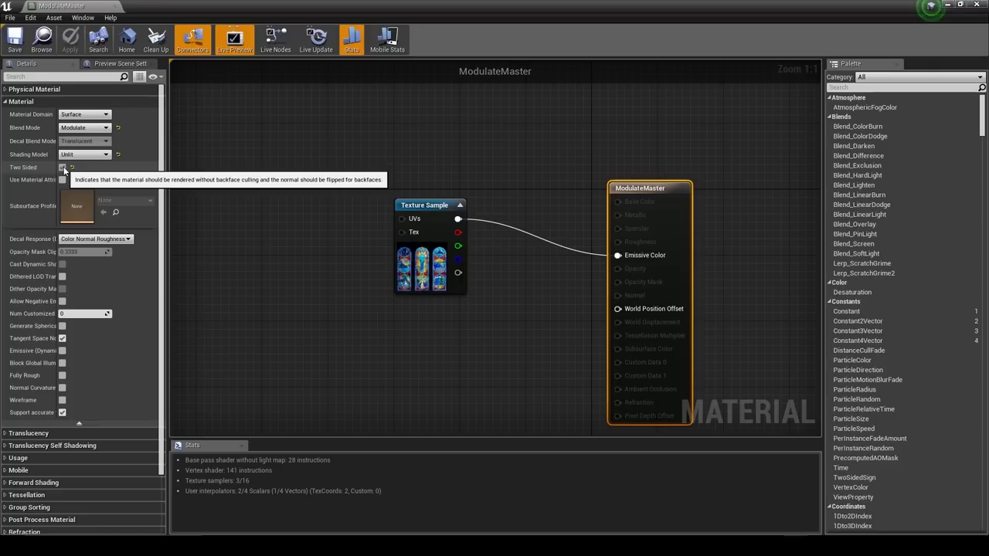
pyautogui.click(63, 168)
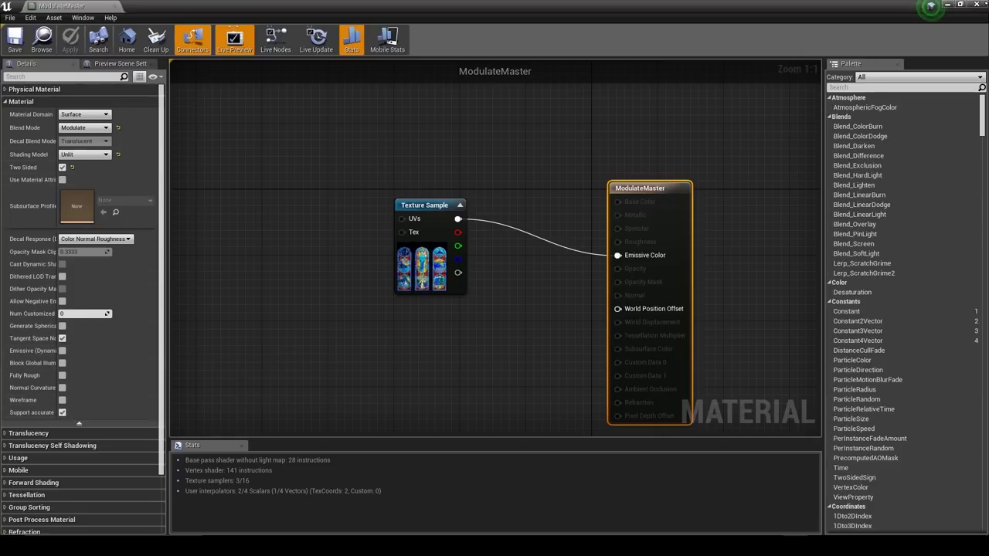
pyautogui.click(977, 7)
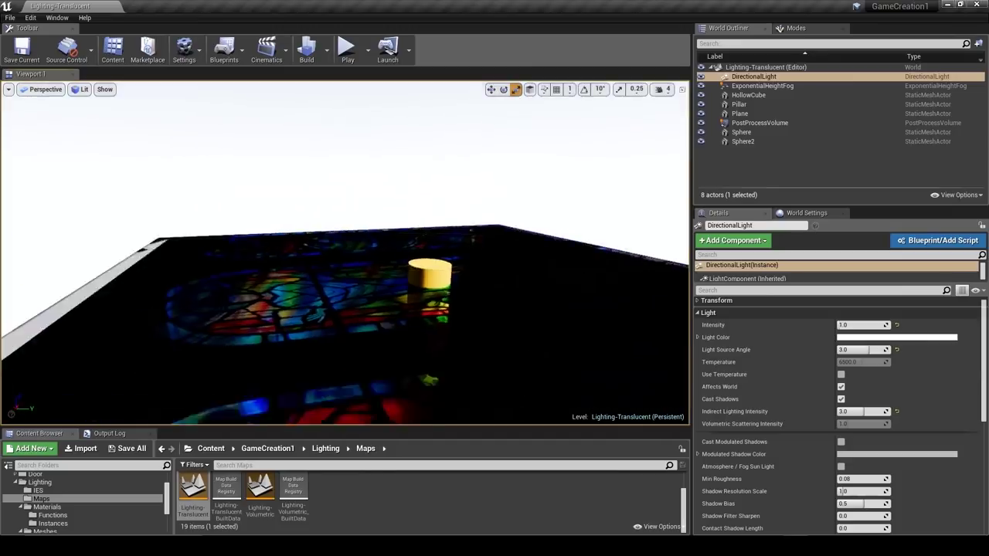
# Rotate the DirectionalLight to shine more steeply down through the stained-glass ceiling and rebuild the lighting.
pyautogui.moveTo(345, 254); pyautogui.dragTo(365, 201, button='right')
pyautogui.moveTo(494, 220); pyautogui.dragTo(474, 179, button='right')
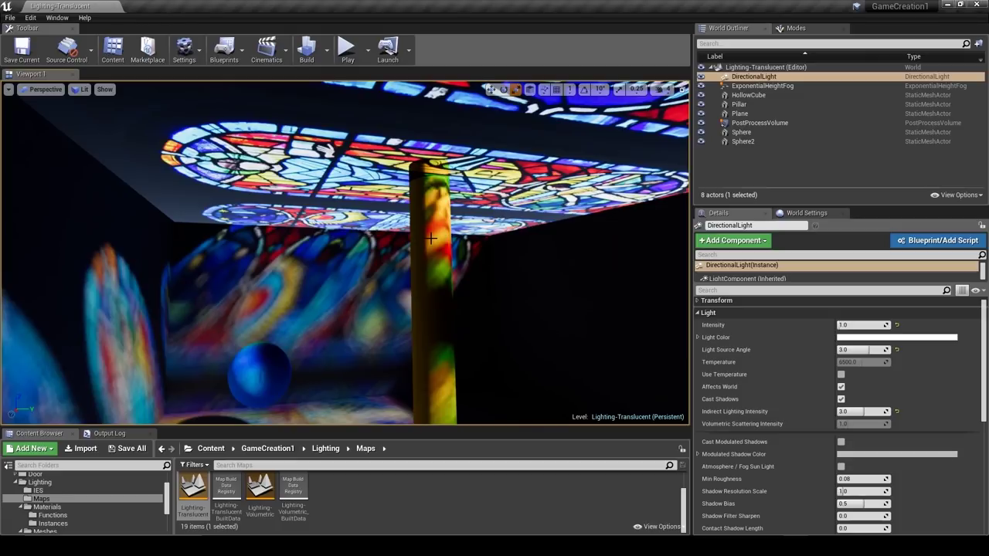
pyautogui.moveTo(431, 238)
pyautogui.mouseDown(button='right')
pyautogui.moveTo(428, 270)
pyautogui.moveTo(399, 268)
pyautogui.moveTo(401, 287)
pyautogui.moveTo(446, 267)
pyautogui.moveTo(419, 268)
pyautogui.moveTo(430, 238)
pyautogui.mouseUp(button='right')
pyautogui.moveTo(470, 203); pyautogui.dragTo(470, 203, button='right')
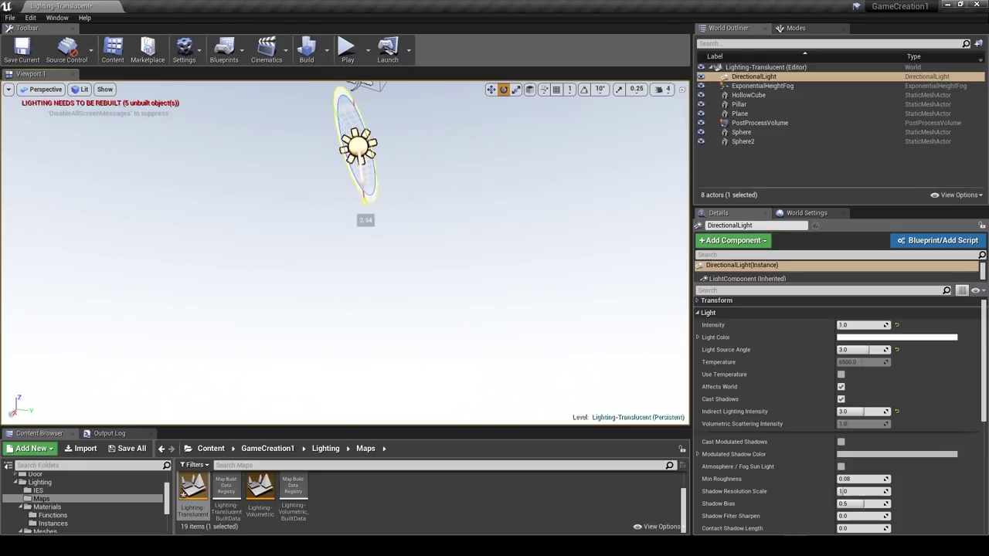
pyautogui.moveTo(363, 194); pyautogui.dragTo(363, 193, button='right')
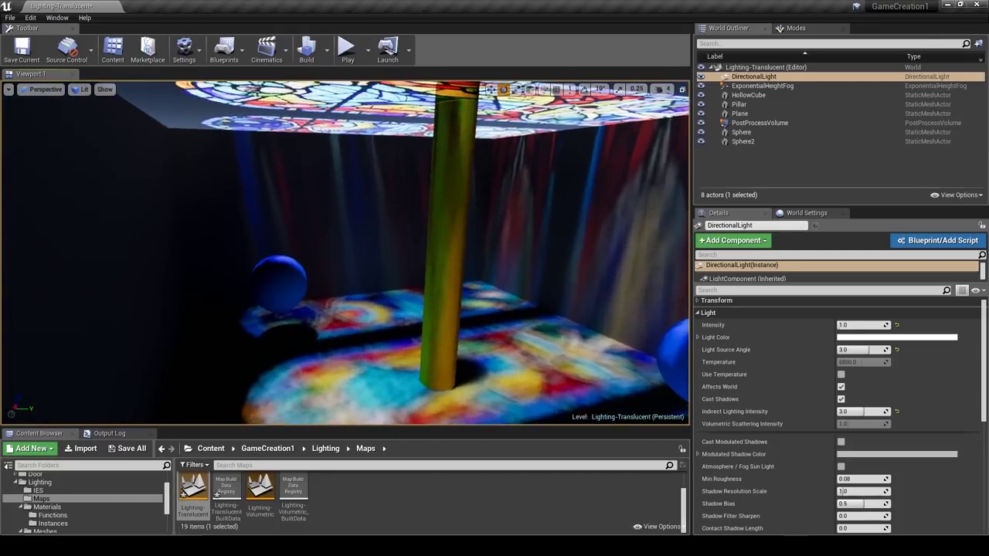
# Examine the rebuilt coloured light around the sphere and the stained glass from below, and collapse the DirectionalLight's Light properties.
pyautogui.moveTo(344, 254); pyautogui.dragTo(487, 259, button='right')
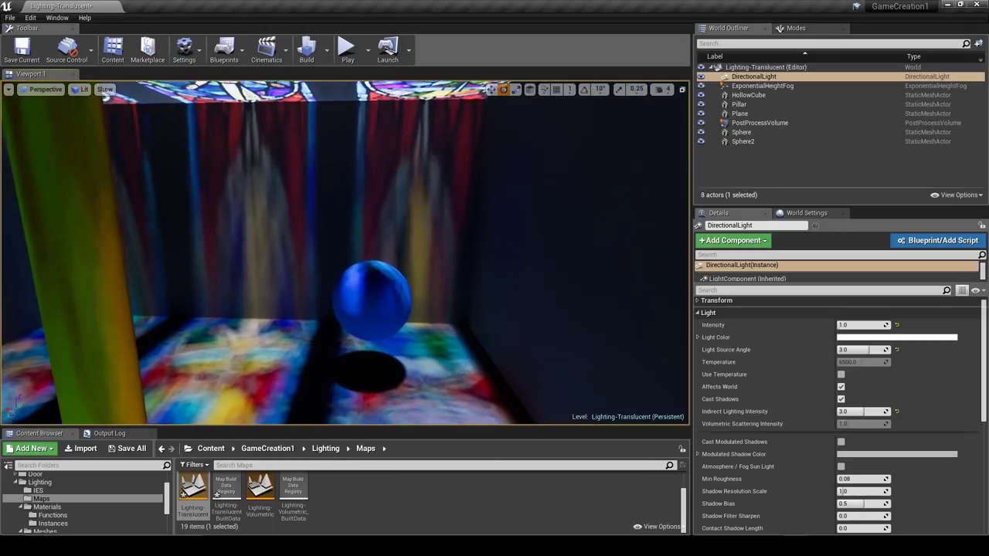
pyautogui.moveTo(470, 202); pyautogui.dragTo(470, 202, button='right')
pyautogui.press('g')
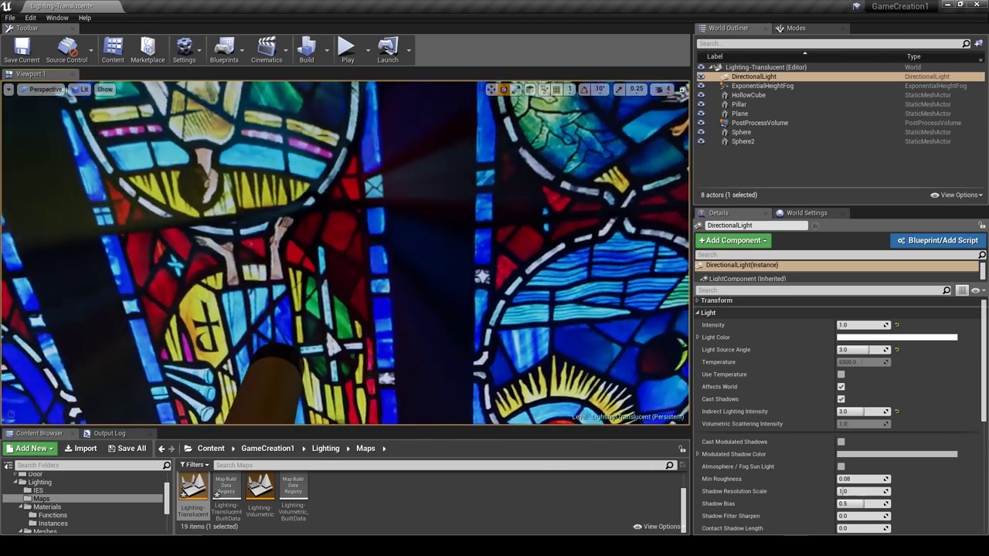
pyautogui.moveTo(470, 203); pyautogui.dragTo(471, 203, button='right')
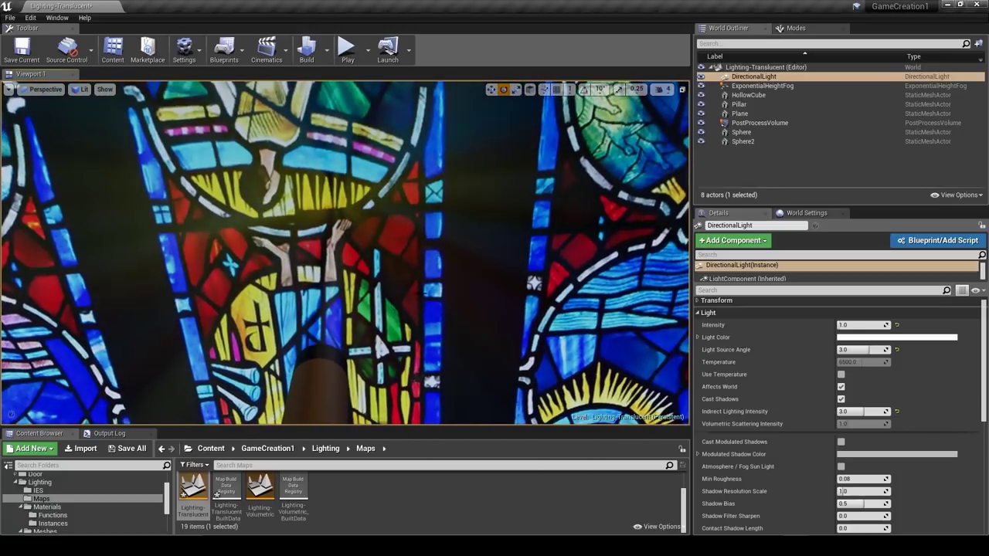
pyautogui.click(723, 313)
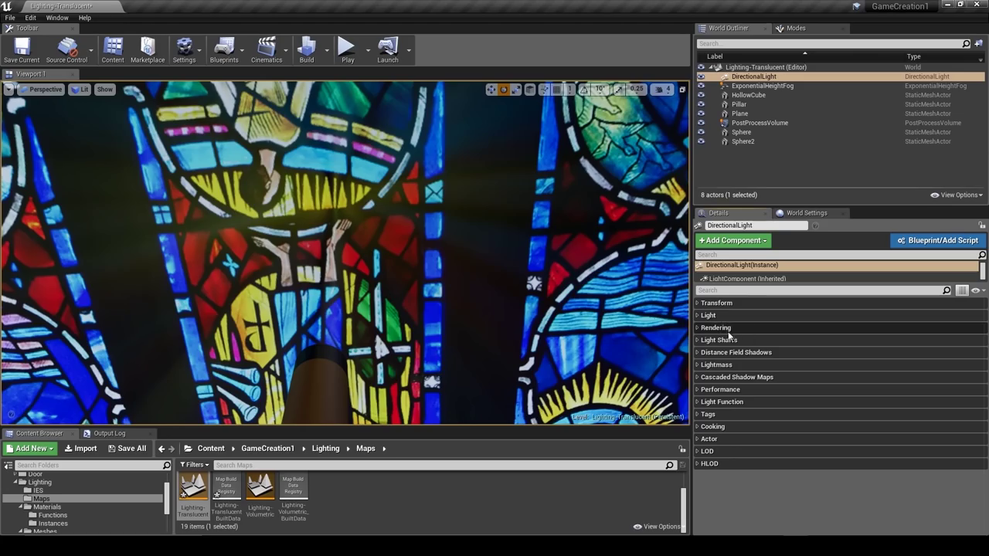
# Select the Sphere actor in the lit room, undo its last move and set its mobility to Static.
pyautogui.moveTo(494, 255); pyautogui.dragTo(433, 255, button='right')
pyautogui.press('a')
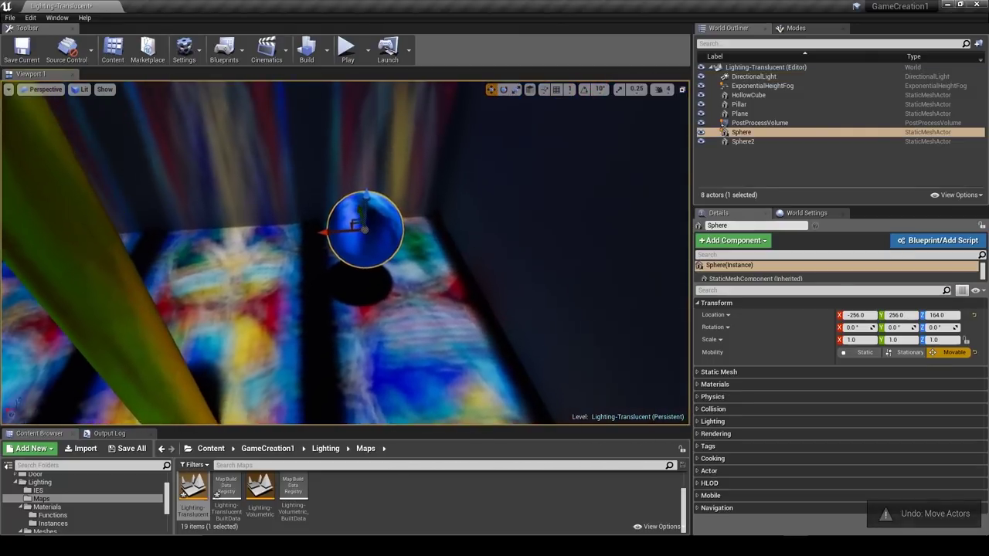
pyautogui.click(862, 352)
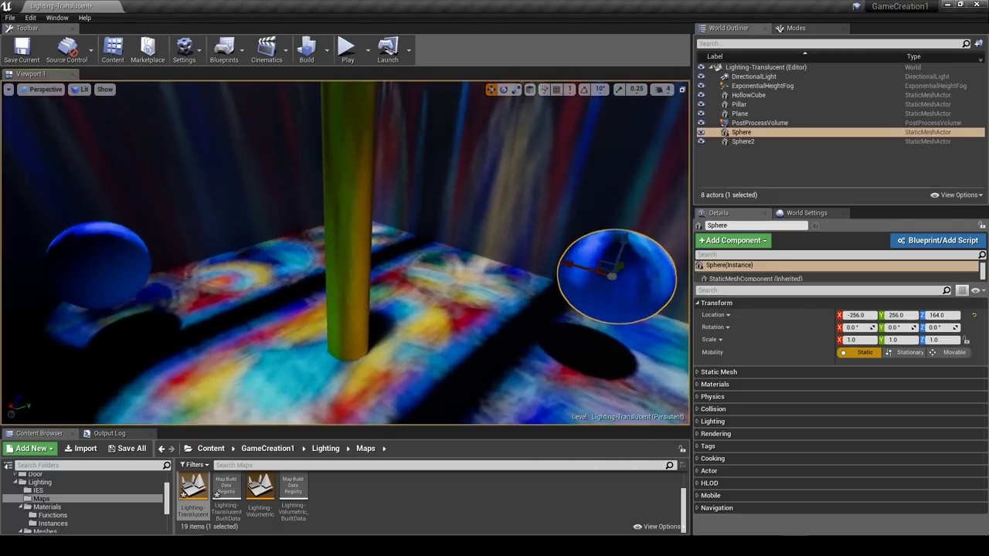
# Open the Lighting-Post map and look over the room with its emissive panels, pillar and glowing sphere.
pyautogui.moveTo(345, 253); pyautogui.dragTo(286, 267, button='right')
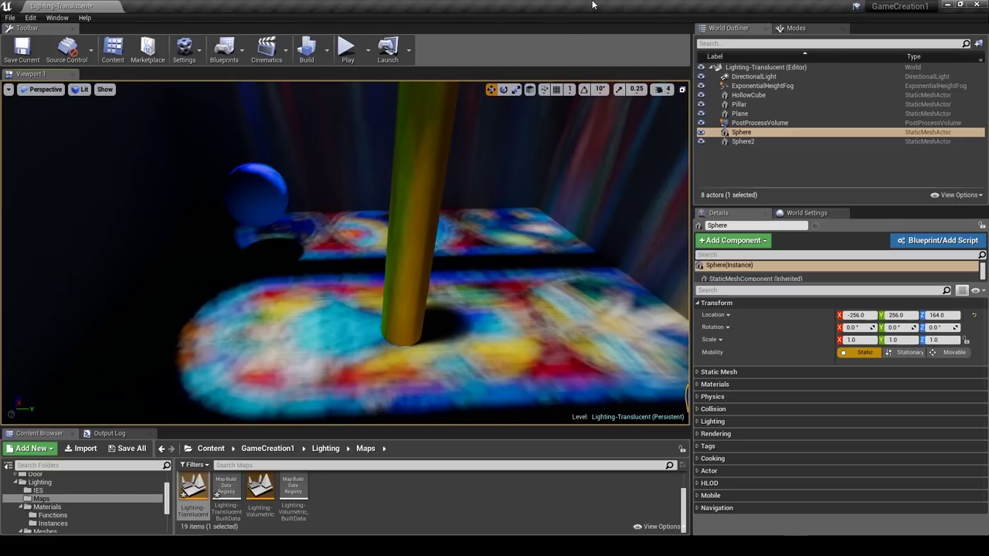
pyautogui.moveTo(403, 276)
pyautogui.mouseDown(button='right')
pyautogui.moveTo(413, 251)
pyautogui.moveTo(403, 276)
pyautogui.mouseUp(button='right')
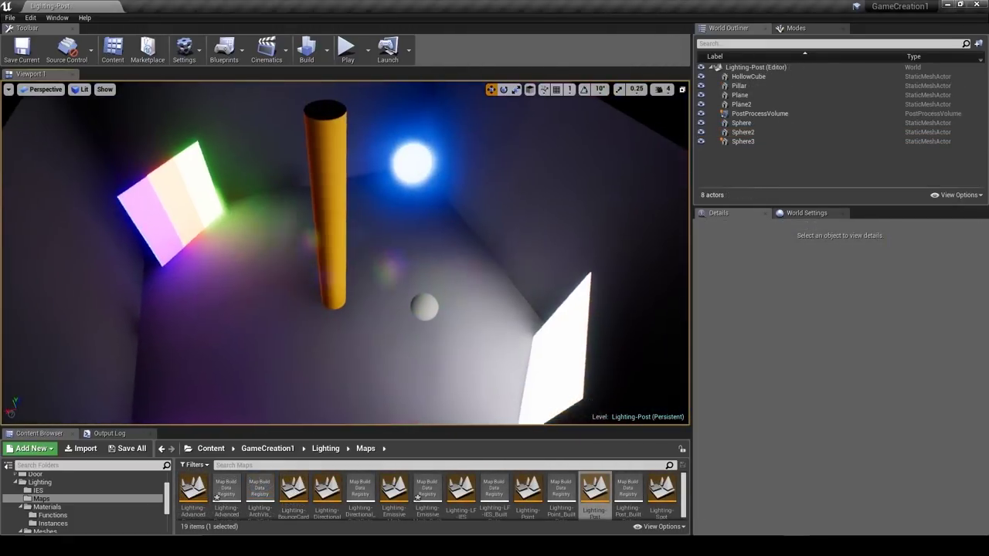
pyautogui.moveTo(403, 276); pyautogui.dragTo(433, 275, button='right')
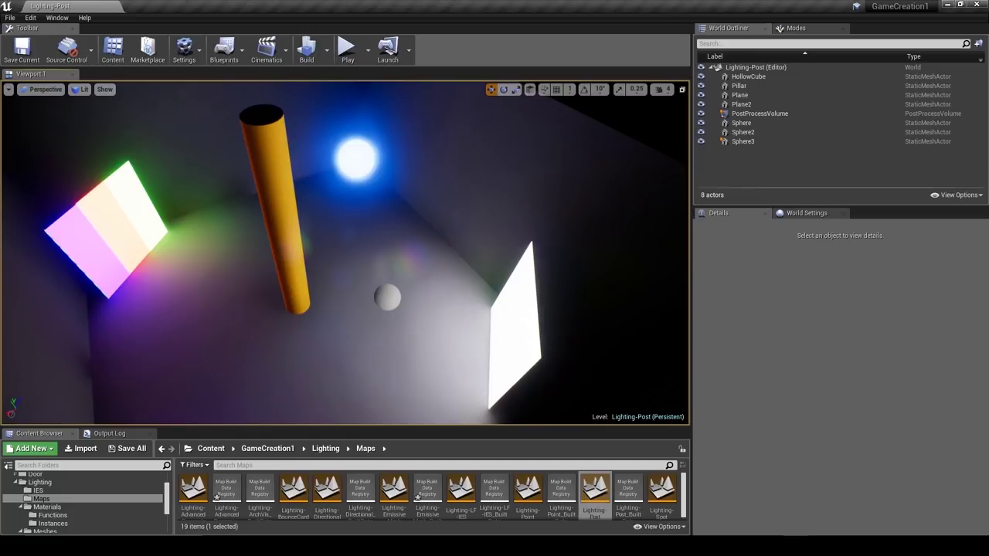
pyautogui.moveTo(432, 275); pyautogui.dragTo(345, 252, button='right')
# Set the PostProcessVolume's Dirt Mask Intensity to 50 and examine the lens dirt around the emissive meshes.
pyautogui.click(759, 115)
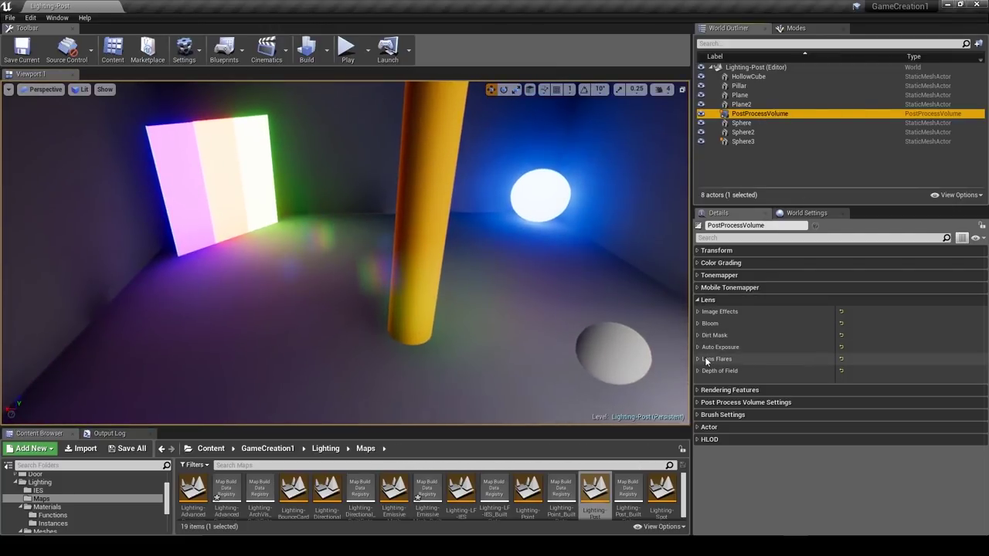
pyautogui.click(699, 335)
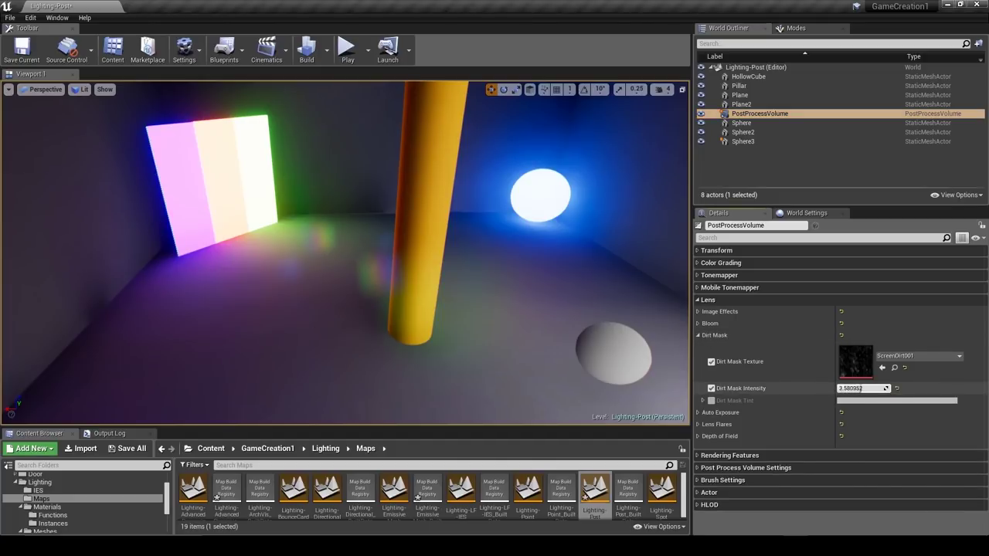
pyautogui.moveTo(540, 301); pyautogui.dragTo(595, 286, button='right')
pyautogui.press('w')
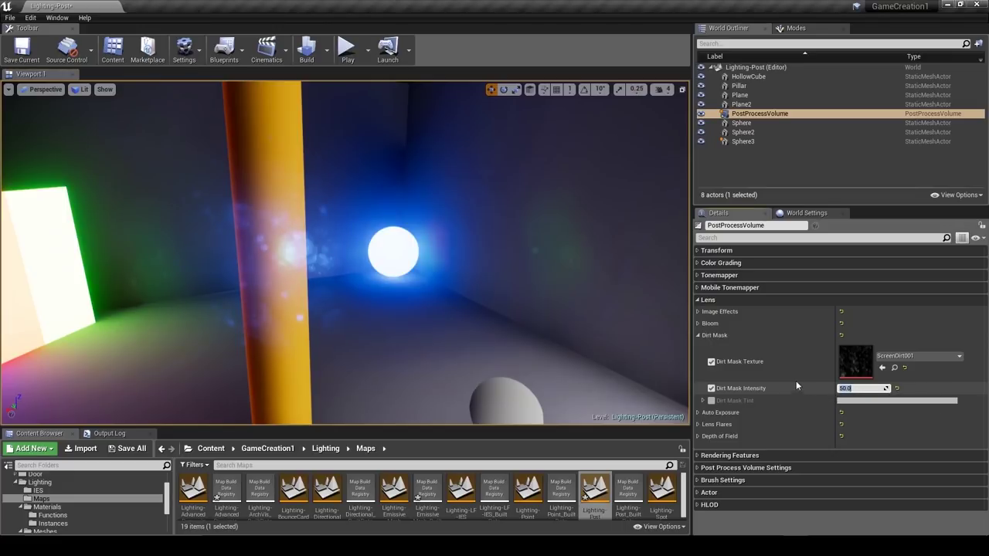
pyautogui.moveTo(571, 325); pyautogui.dragTo(587, 409, button='right')
pyautogui.press('s')
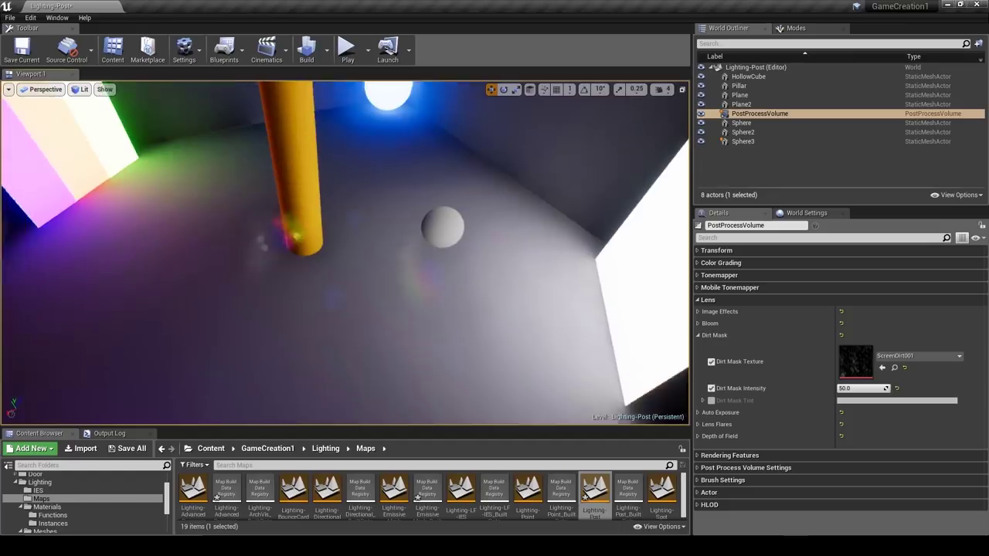
pyautogui.moveTo(541, 364); pyautogui.dragTo(540, 363, button='right')
pyautogui.press('s')
pyautogui.press('w')
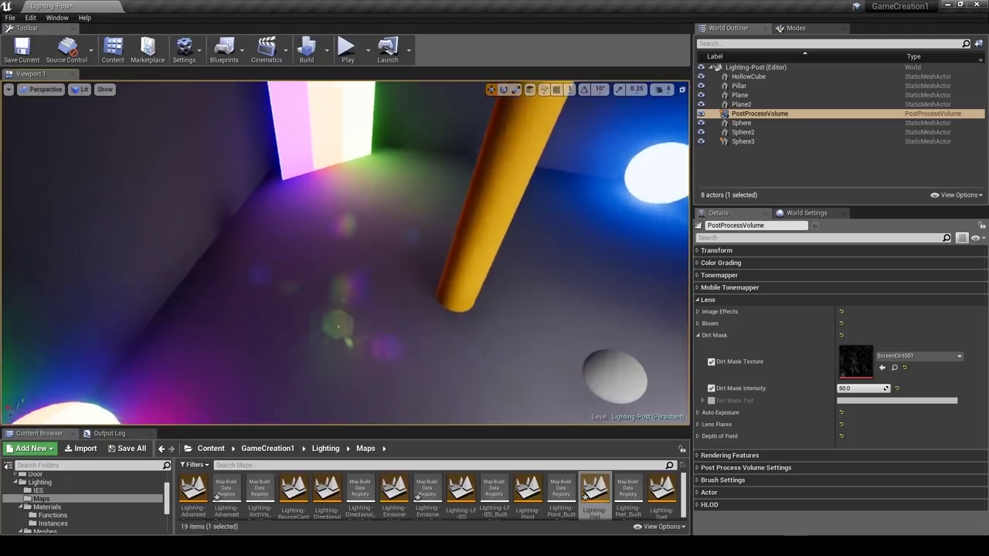
pyautogui.moveTo(595, 276); pyautogui.dragTo(595, 276, button='right')
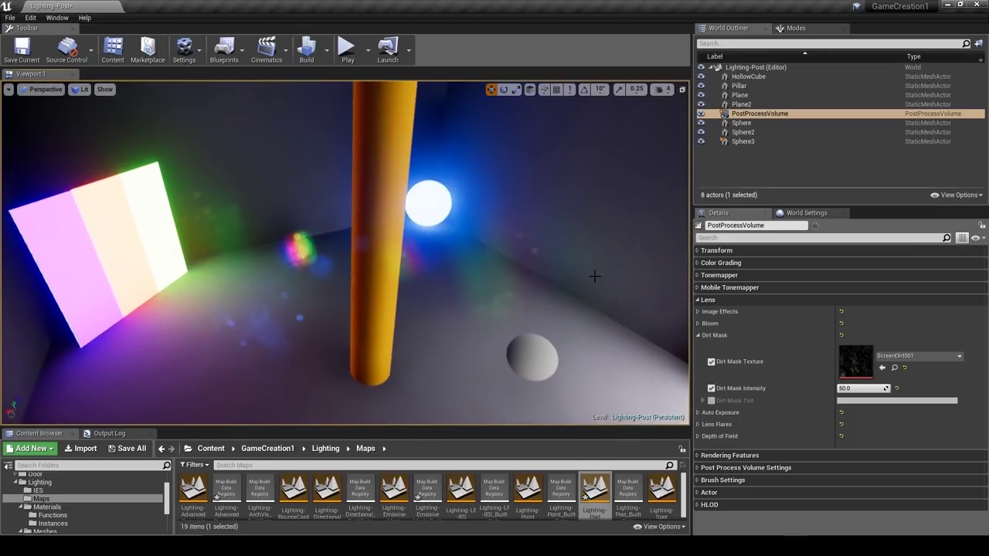
# Search the placeable actor classes for "post" to locate the Post Process Volume, and return to the level's actor list.
pyautogui.click(741, 167)
pyautogui.click(779, 113)
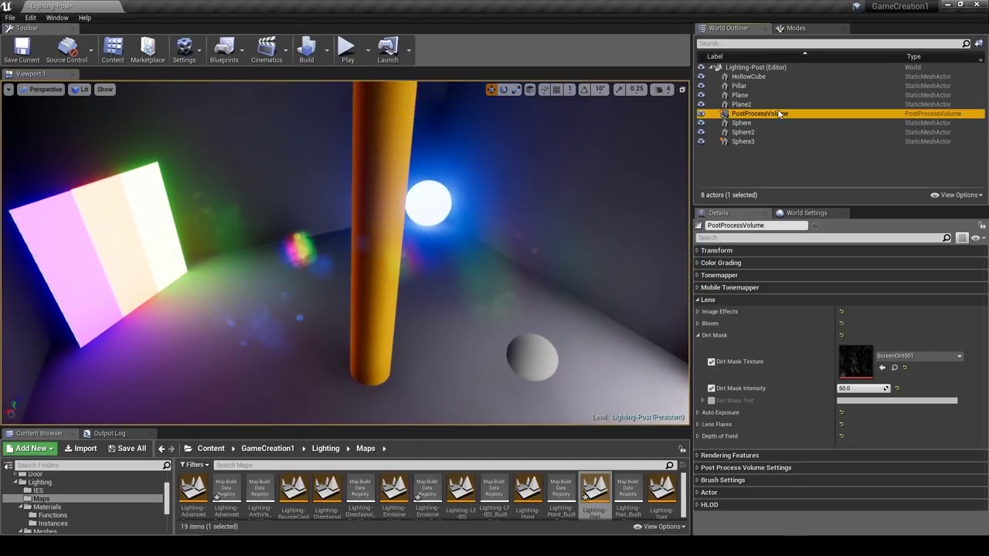
pyautogui.click(794, 30)
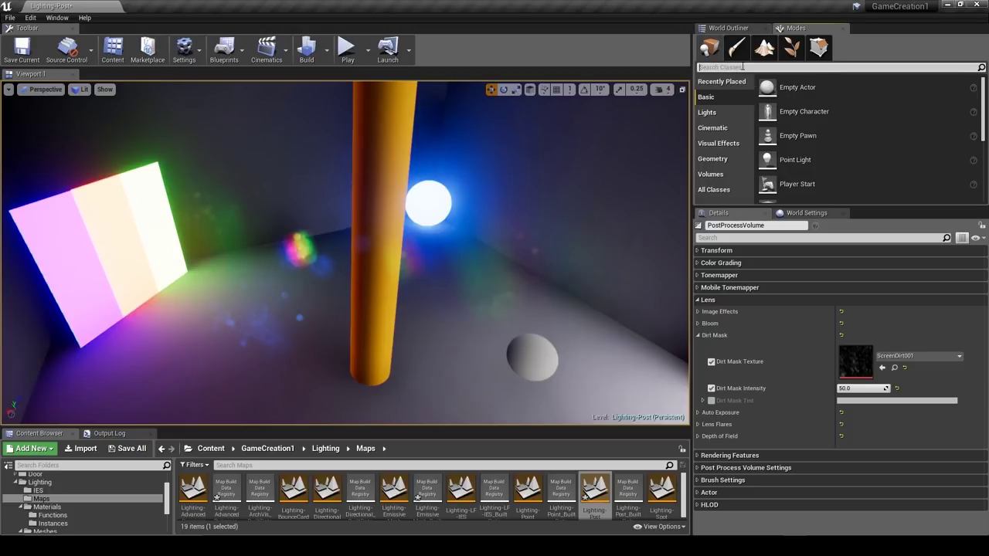
pyautogui.click(708, 68)
pyautogui.write('post')
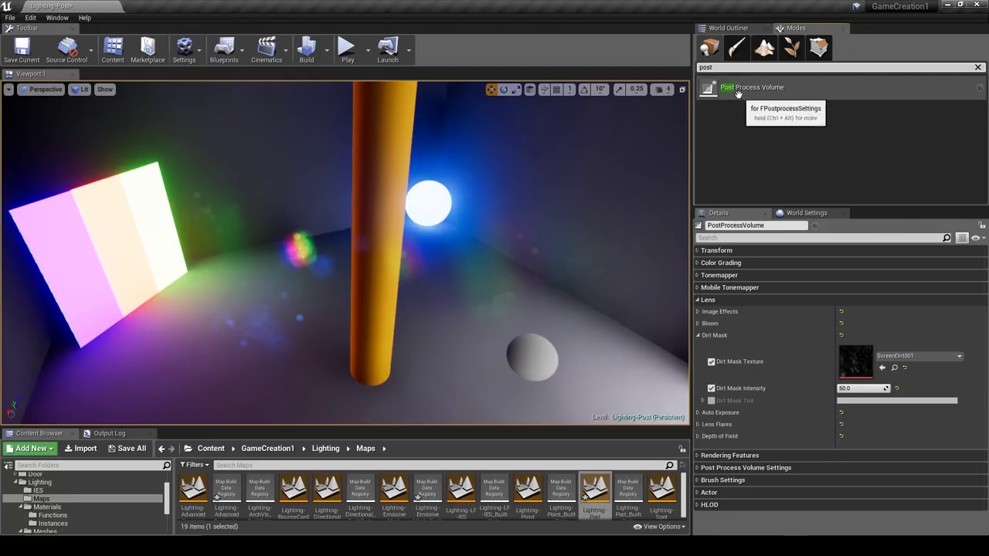
pyautogui.click(730, 28)
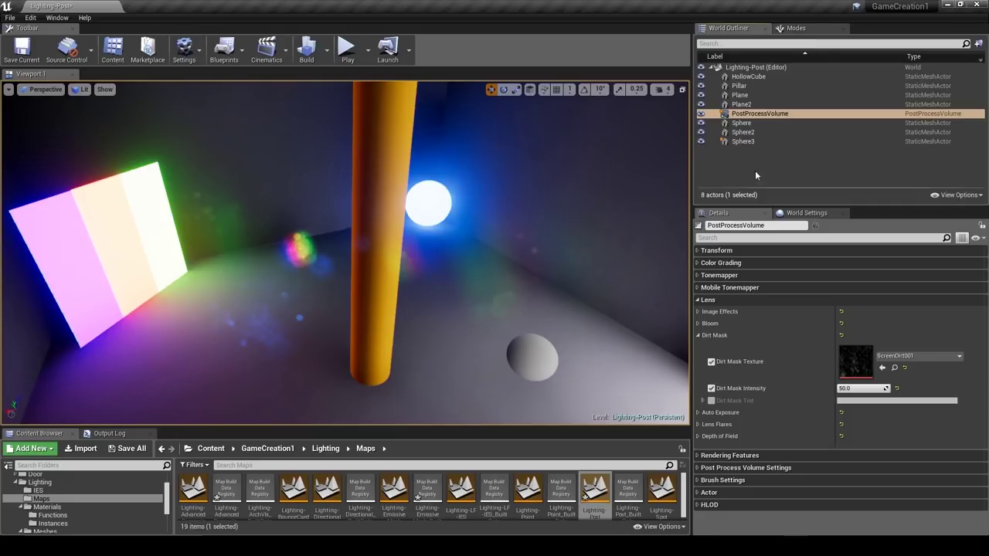
# Collapse all property categories of the PostProcessVolume and expand Post Process Volume Settings.
pyautogui.click(976, 238)
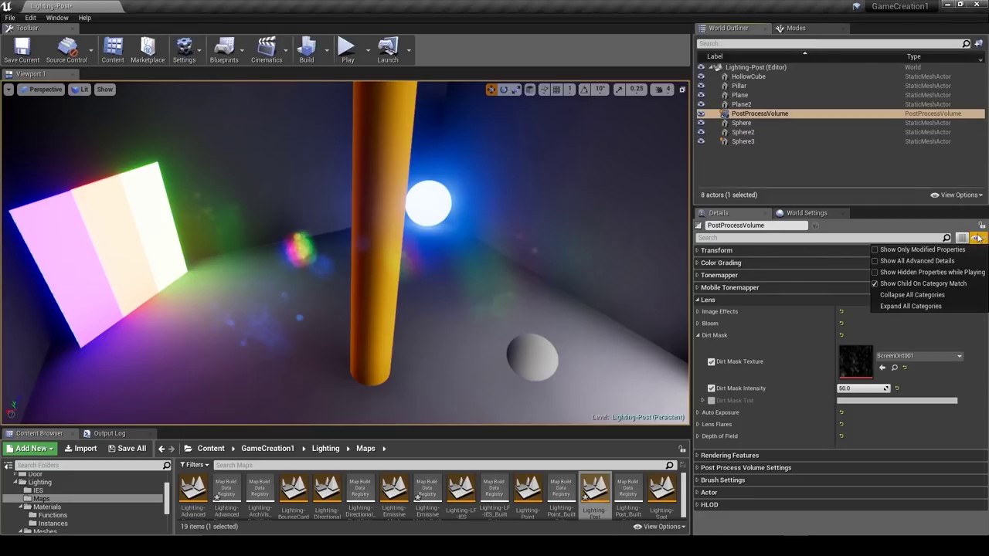
pyautogui.click(914, 295)
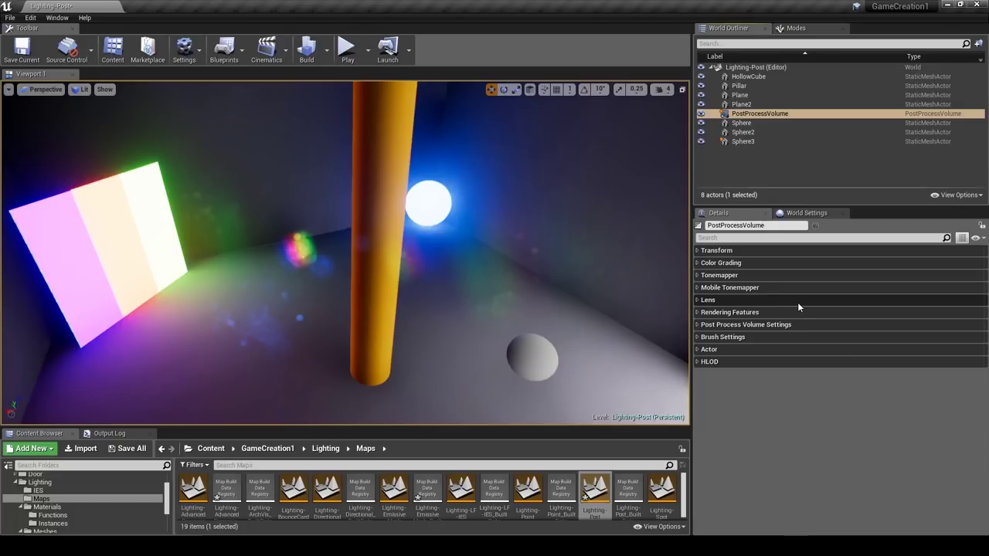
pyautogui.click(719, 325)
# Turn off Infinite Extent (Unbound) to view the room without the volume's effects, and turn it back on.
pyautogui.click(840, 386)
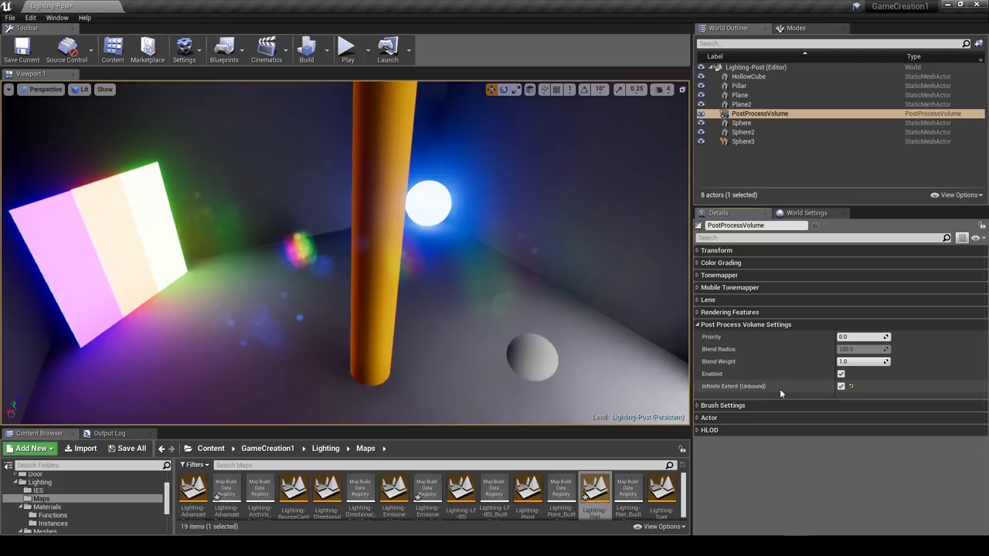
pyautogui.click(841, 386)
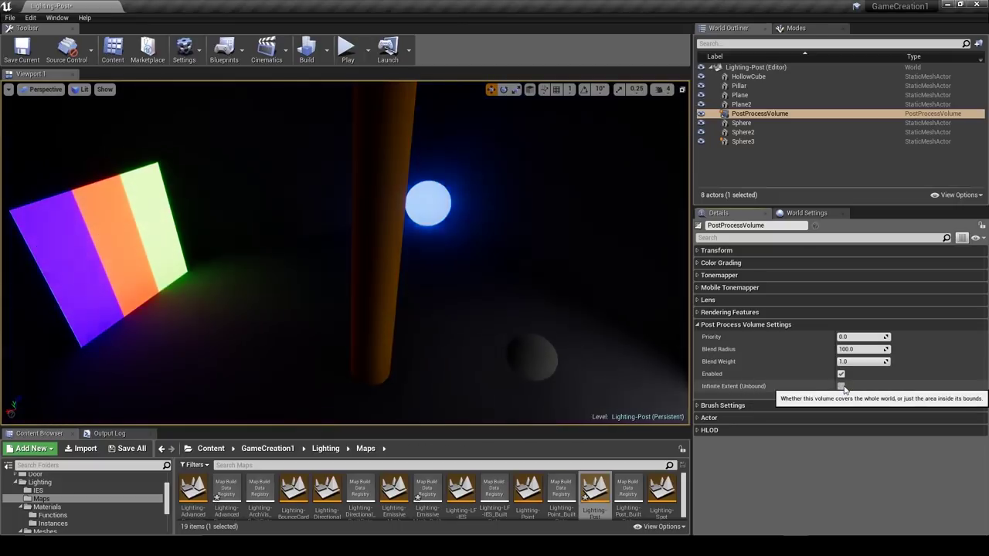
pyautogui.moveTo(344, 253); pyautogui.dragTo(246, 318, button='right')
pyautogui.press('w')
pyautogui.press('s')
pyautogui.press('a')
pyautogui.press('w')
pyautogui.press('d')
pyautogui.click(841, 385)
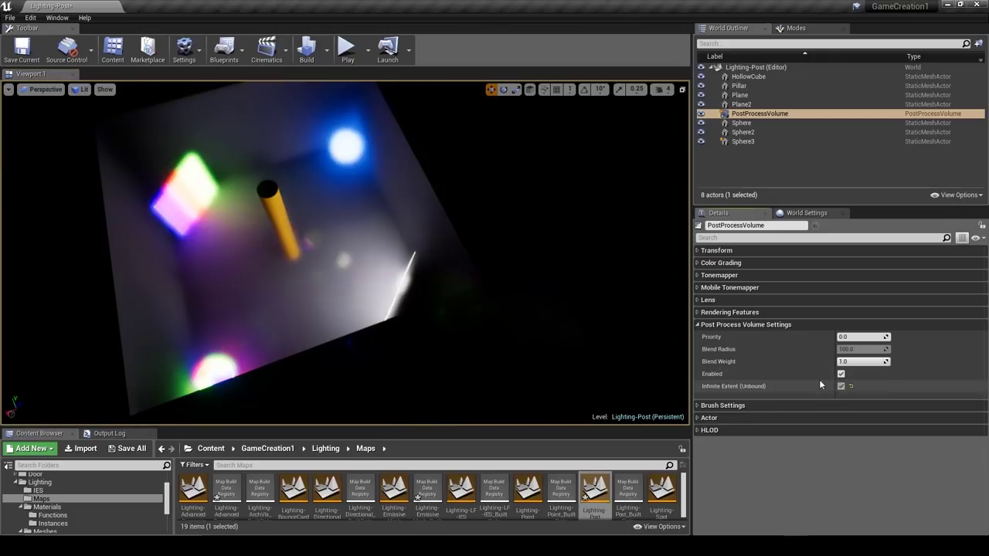
# Inspect the PostProcessVolume's bounding box above the pillar, return inside the room and collapse Post Process Volume Settings.
pyautogui.press('w')
pyautogui.moveTo(346, 255); pyautogui.dragTo(433, 96, button='right')
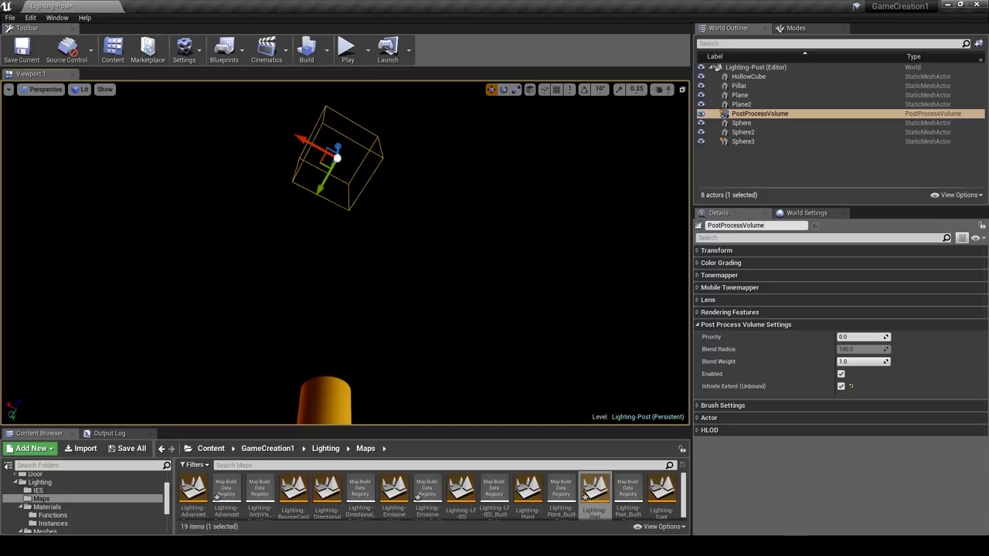
pyautogui.moveTo(599, 306); pyautogui.dragTo(585, 318, button='right')
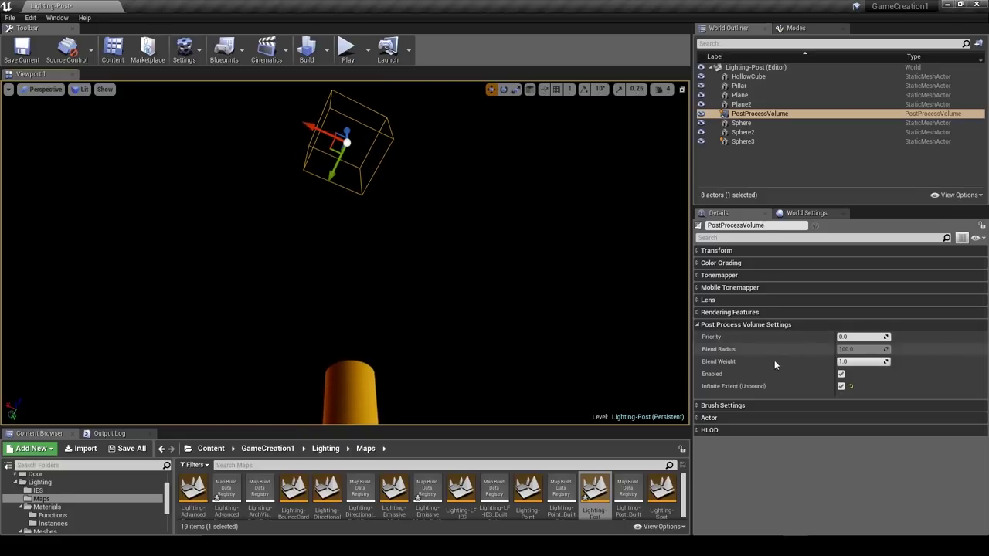
pyautogui.moveTo(366, 247)
pyautogui.mouseDown(button='right')
pyautogui.moveTo(333, 340)
pyautogui.moveTo(366, 247)
pyautogui.mouseUp(button='right')
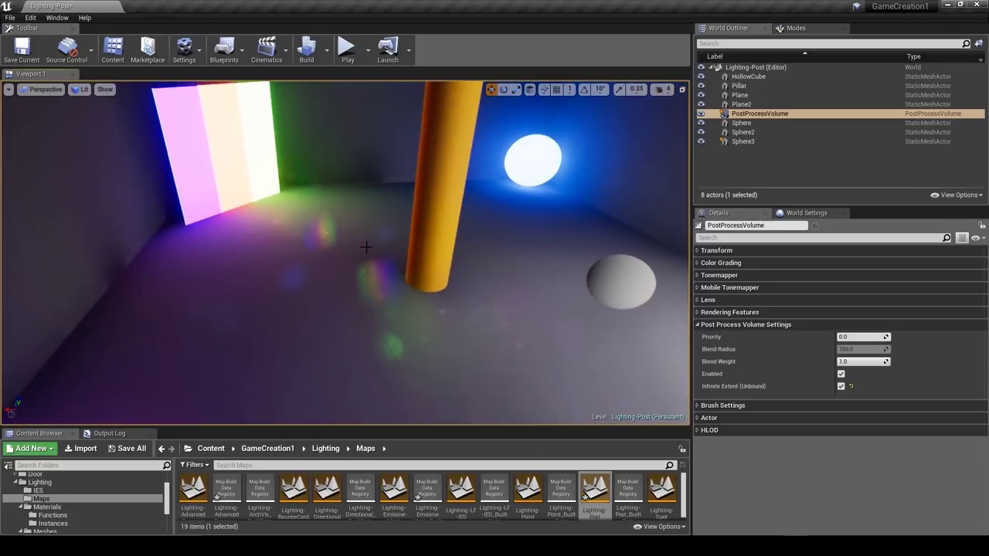
pyautogui.click(734, 325)
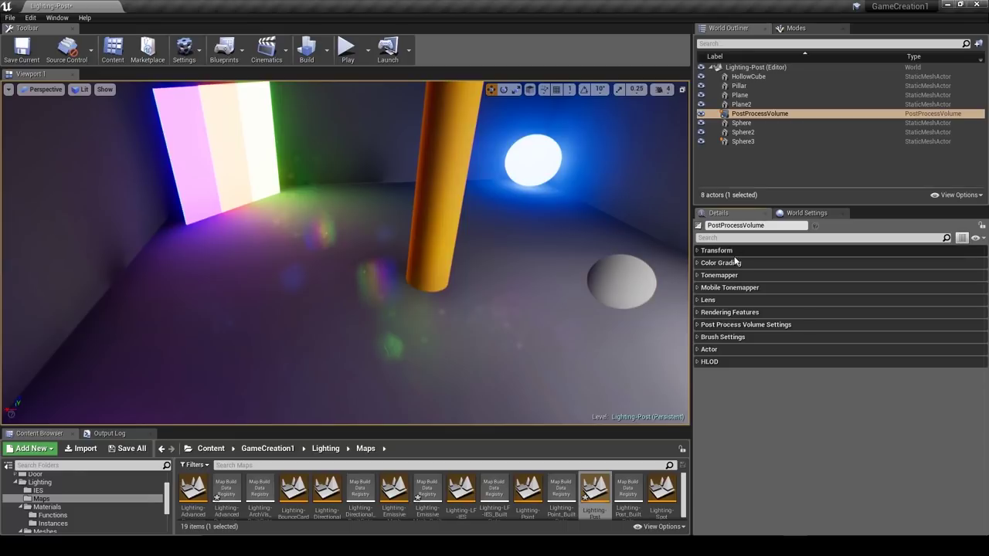
pyautogui.moveTo(618, 306); pyautogui.dragTo(619, 305, button='right')
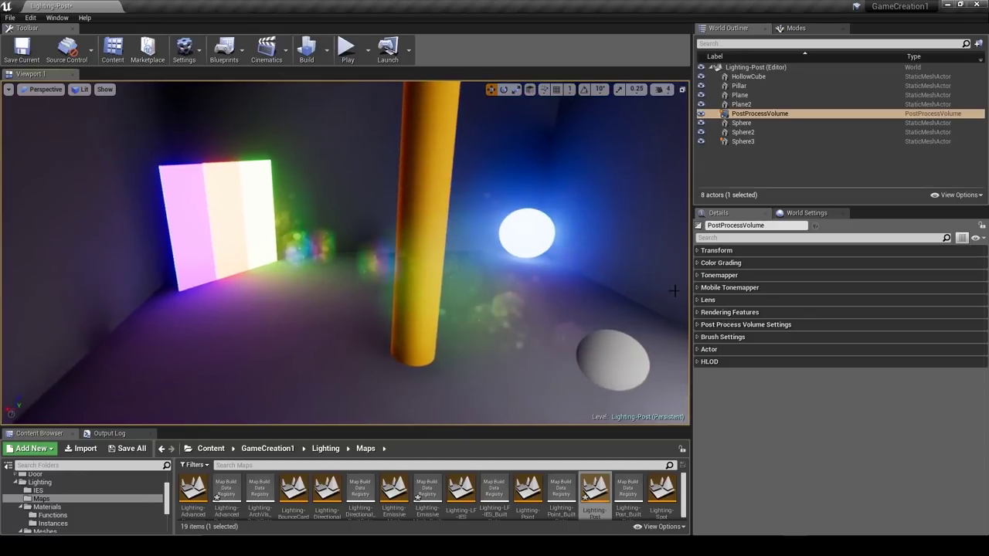
# Collapse Dirt Mask under Lens, expand Image Effects and examine the chromatic aberration and vignette in the room.
pyautogui.click(719, 299)
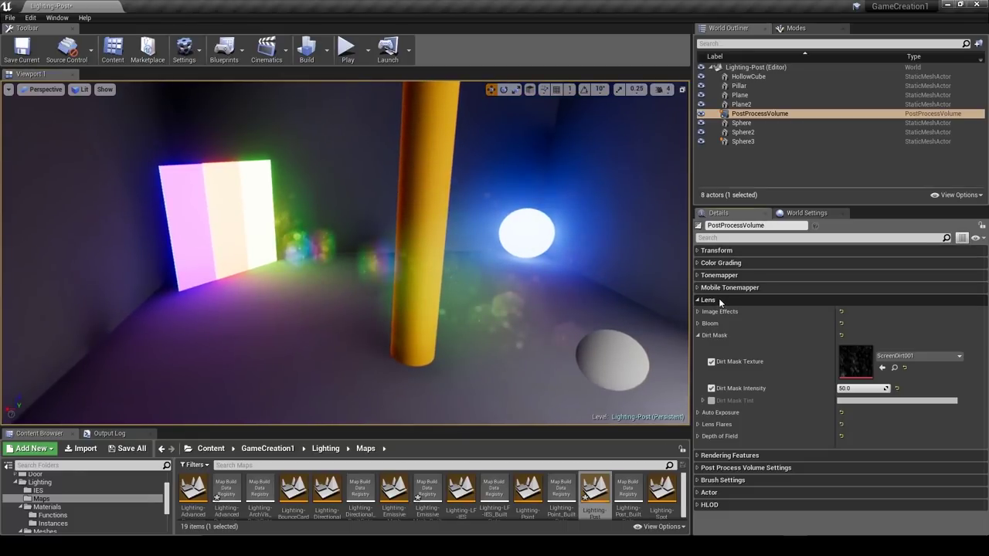
pyautogui.click(698, 336)
pyautogui.click(697, 311)
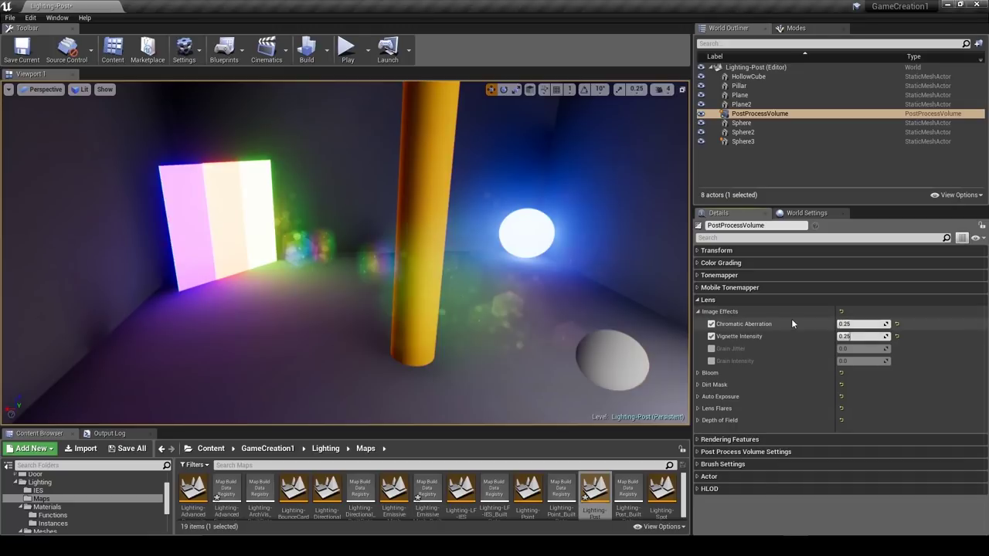
pyautogui.moveTo(473, 307); pyautogui.dragTo(431, 273, button='right')
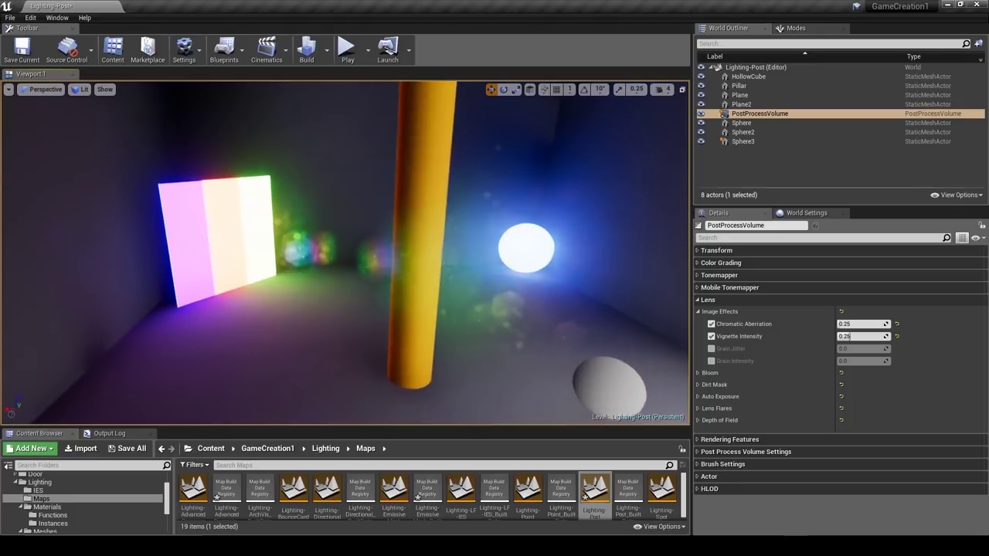
pyautogui.moveTo(332, 288); pyautogui.dragTo(334, 287, button='right')
# Try Chromatic Aberration at 5 and 10, restore it to 0.25 and examine the room.
pyautogui.click(858, 324)
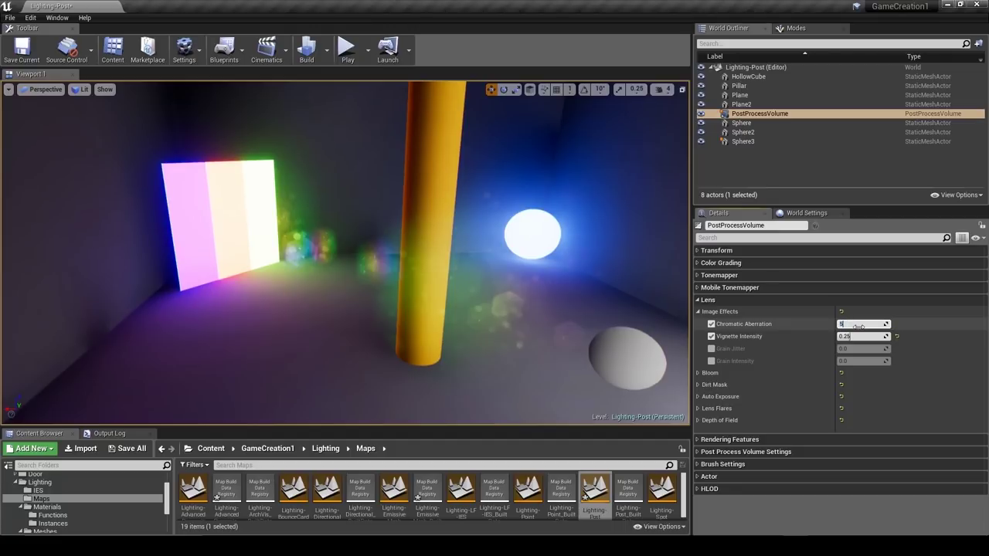
pyautogui.write('5')
pyautogui.press('Return')
pyautogui.write('10')
pyautogui.press('Return')
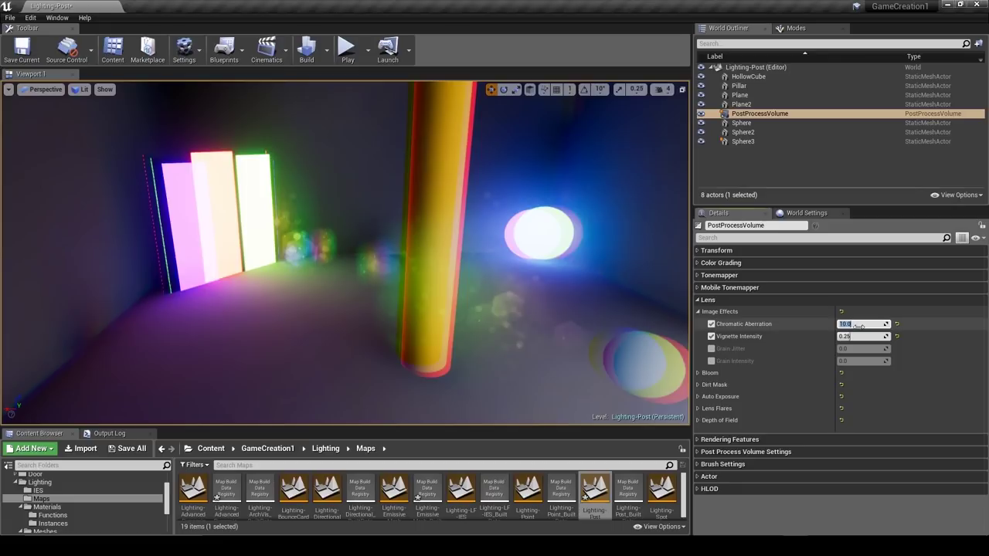
pyautogui.write('0')
pyautogui.press('Return')
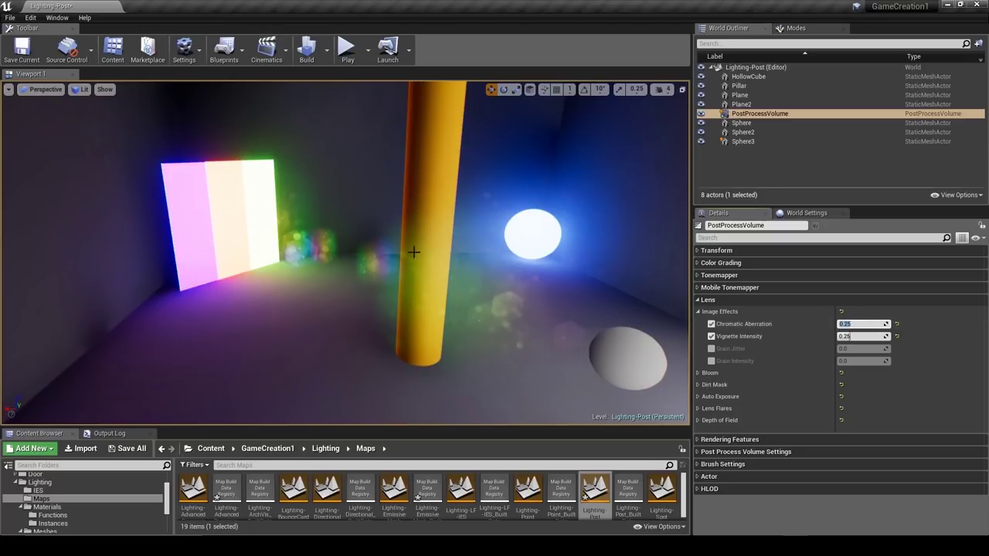
pyautogui.moveTo(389, 231); pyautogui.dragTo(318, 241, button='right')
pyautogui.moveTo(345, 252); pyautogui.dragTo(416, 225, button='right')
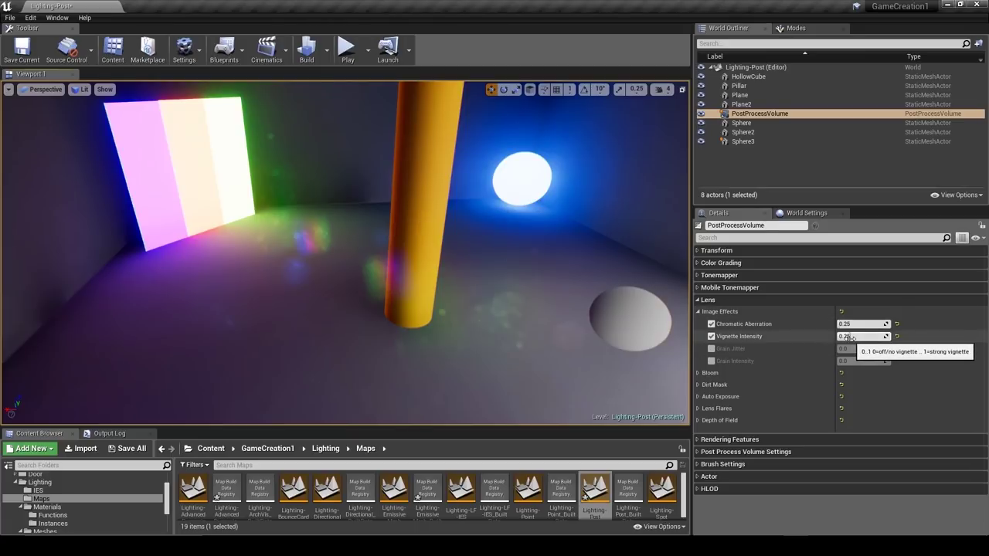
# Try the Vignette Intensity at a higher value, at 50 and at 0.2, and restore it to 0.25.
pyautogui.moveTo(850, 338); pyautogui.dragTo(873, 337)
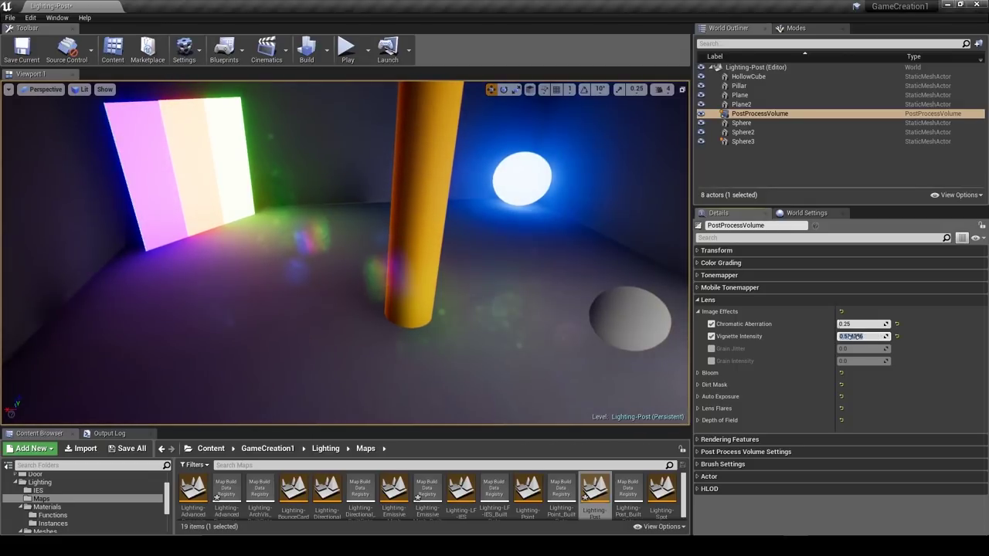
pyautogui.click(853, 337)
pyautogui.write('50')
pyautogui.press('Return')
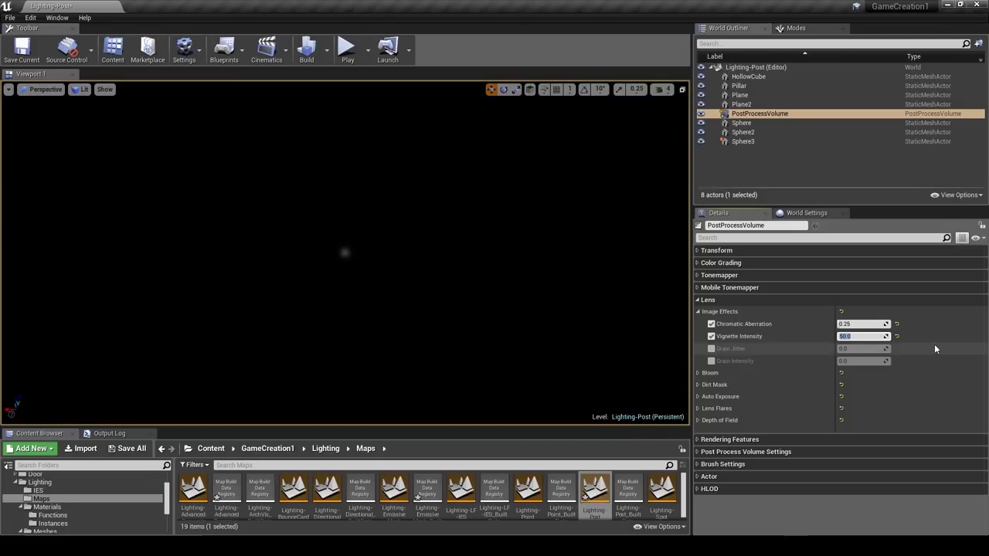
pyautogui.write('.2')
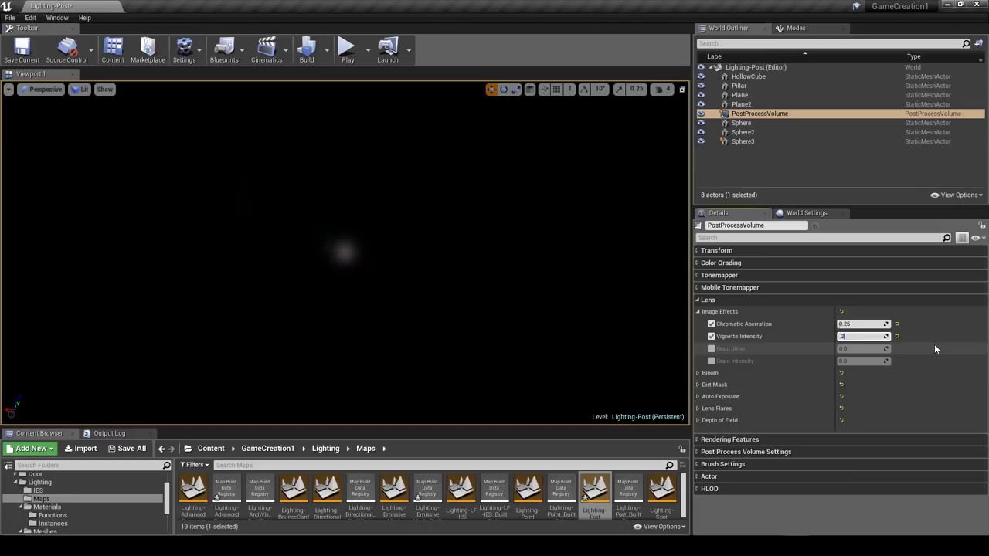
pyautogui.press('Return')
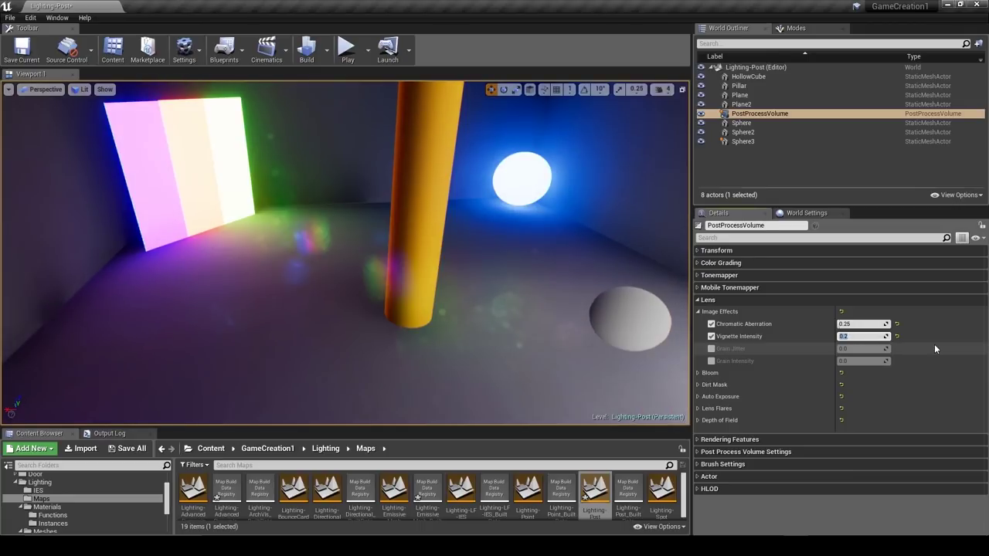
pyautogui.write('.25')
pyautogui.press('Return')
# Collapse Image Effects, expand Bloom, try the Standard method and return it to Convolution.
pyautogui.click(699, 311)
pyautogui.click(697, 323)
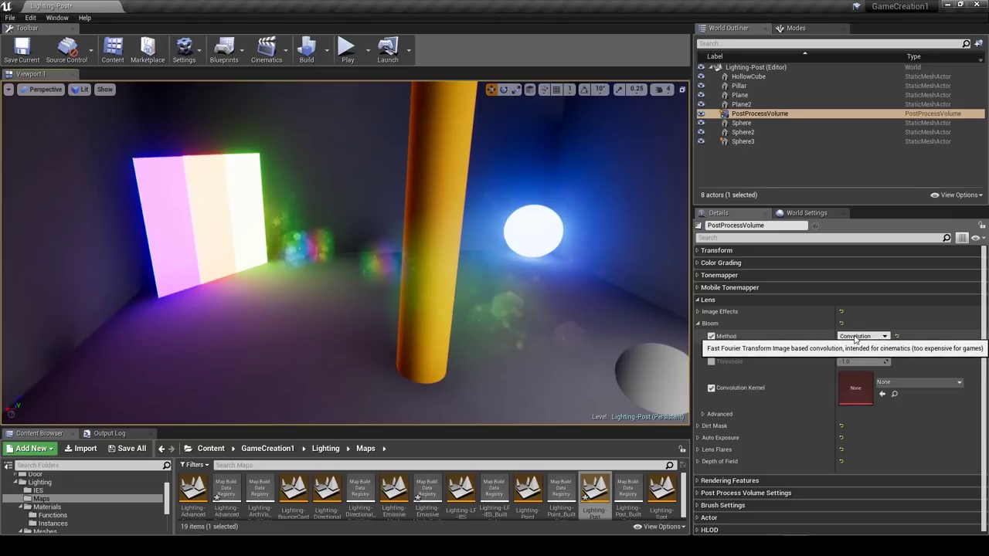
pyautogui.click(863, 337)
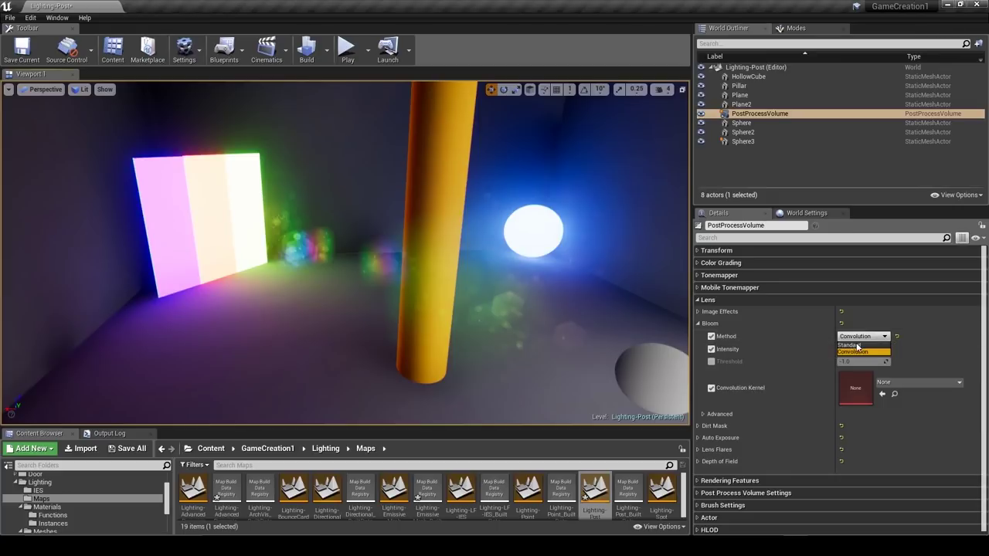
pyautogui.click(856, 348)
pyautogui.click(860, 337)
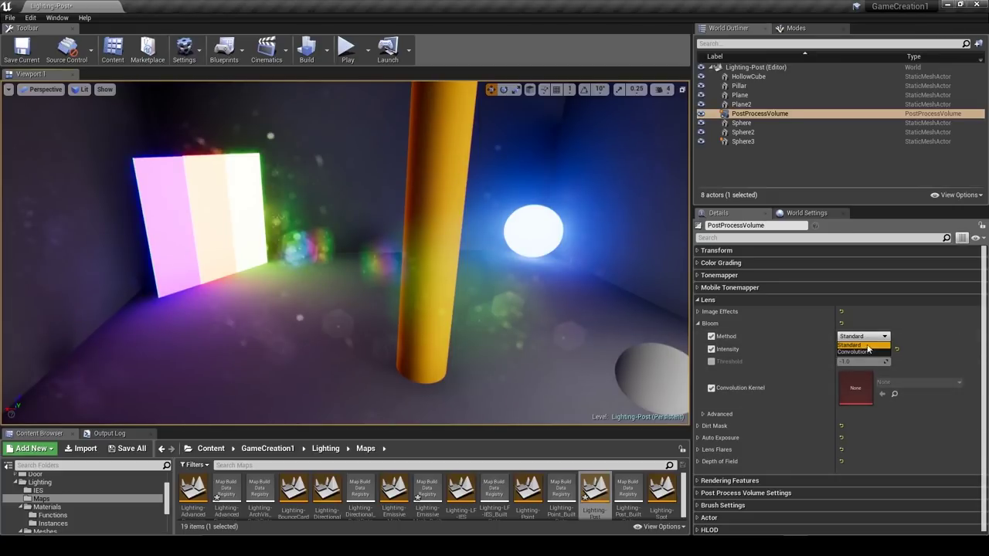
pyautogui.click(855, 353)
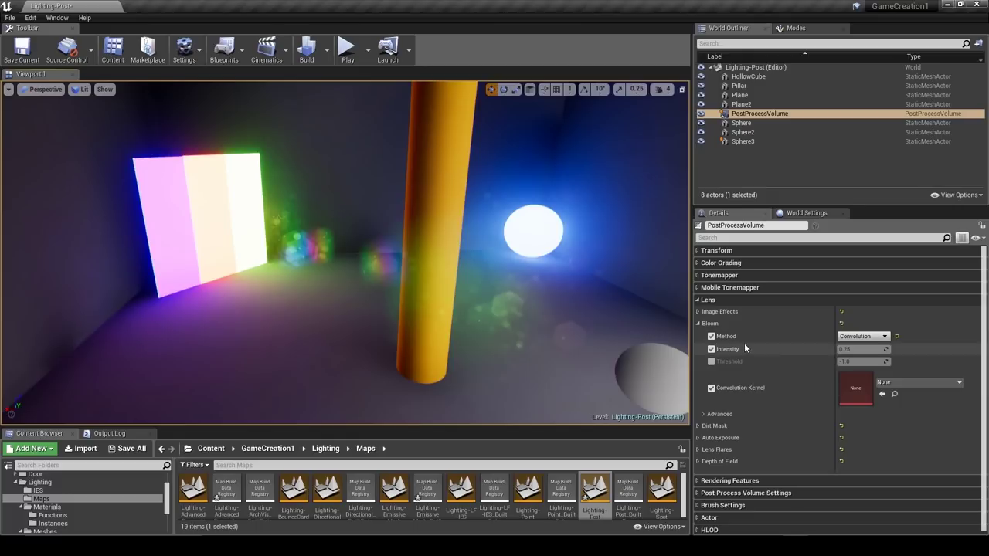
# Toggle the Bloom Intensity override off and on to compare the effect with the Convolution method.
pyautogui.click(713, 350)
pyautogui.click(713, 350)
pyautogui.click(713, 350)
pyautogui.click(712, 349)
# Try a different Bloom Intensity with the Standard method, undo the intensity edits and return the method to Convolution.
pyautogui.click(861, 337)
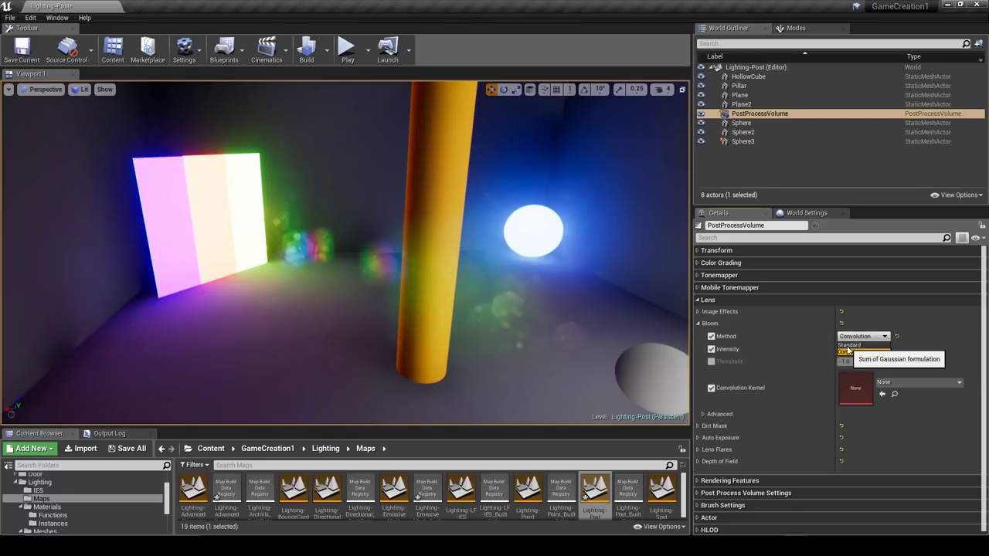
pyautogui.click(853, 347)
pyautogui.moveTo(848, 349); pyautogui.dragTo(887, 349)
pyautogui.hotkey('ctrl', 'z')
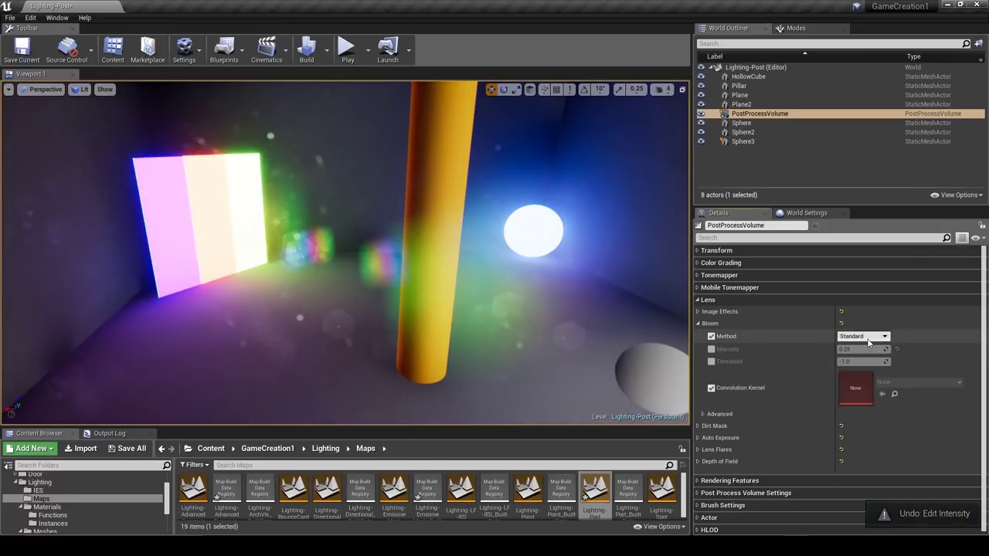
pyautogui.click(863, 336)
pyautogui.click(859, 352)
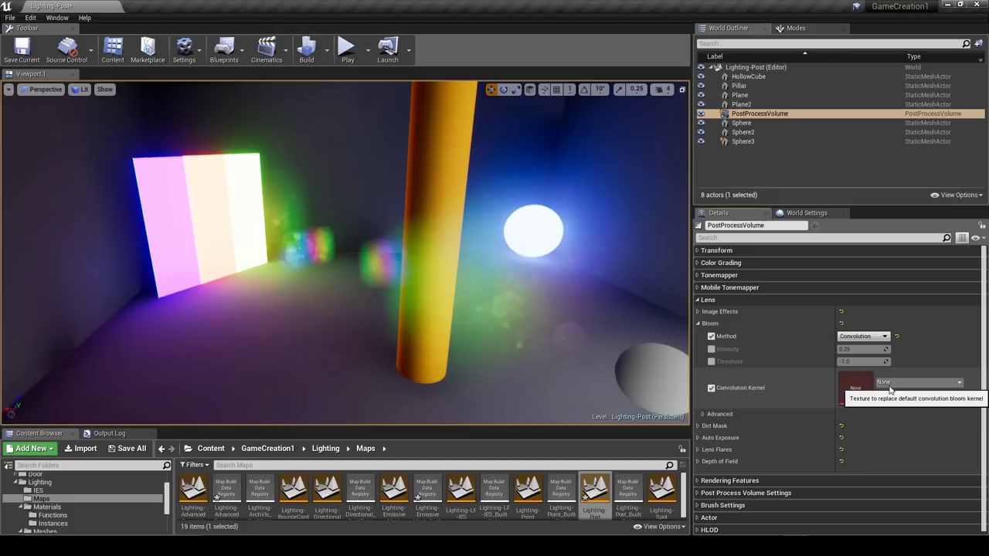
# Try Bokeh001, Dots001 and LensFlare002 from the Textures/Effects folder as the Bloom Convolution Kernel and reset it to None.
pyautogui.scroll(-3, 167, 504)
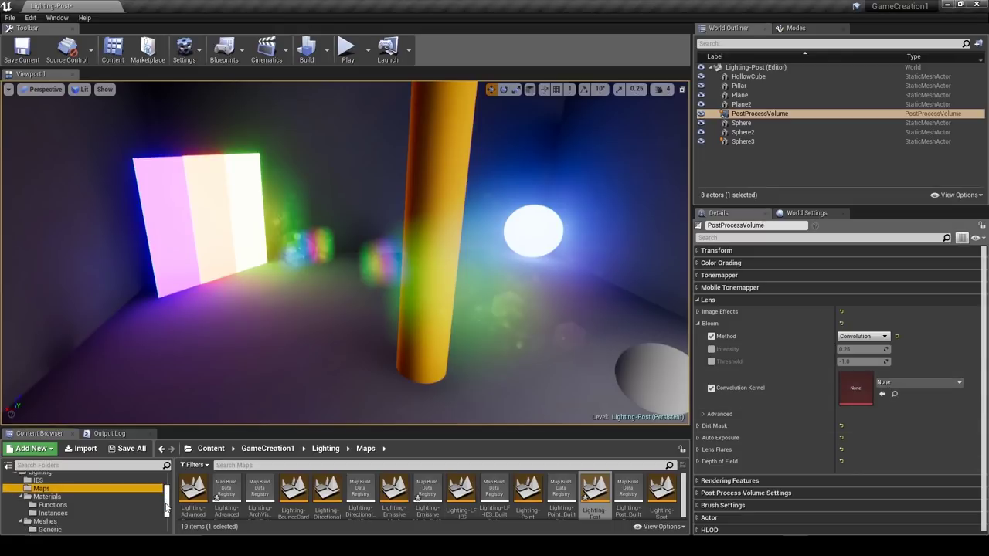
pyautogui.scroll(-2, 67, 516)
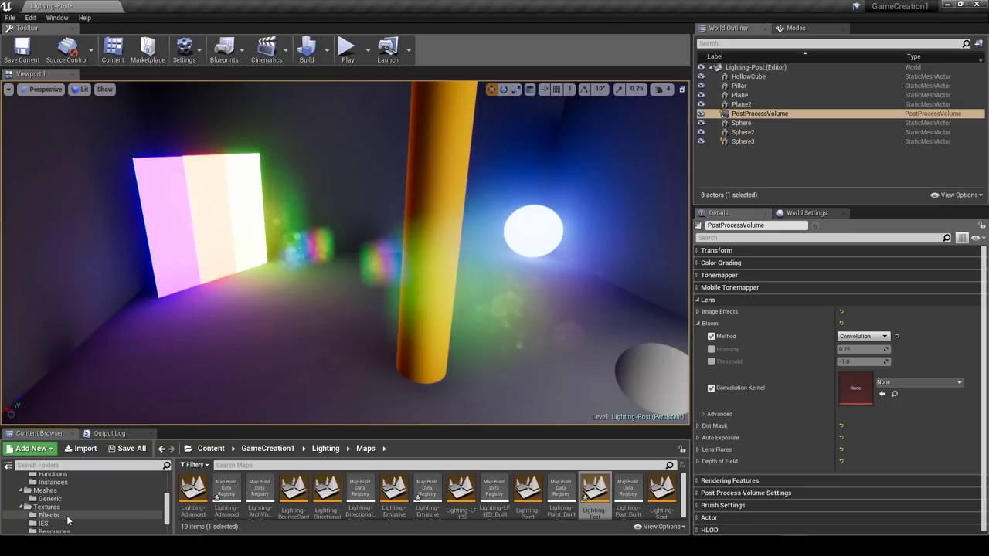
pyautogui.click(66, 516)
pyautogui.moveTo(184, 503); pyautogui.dragTo(854, 390)
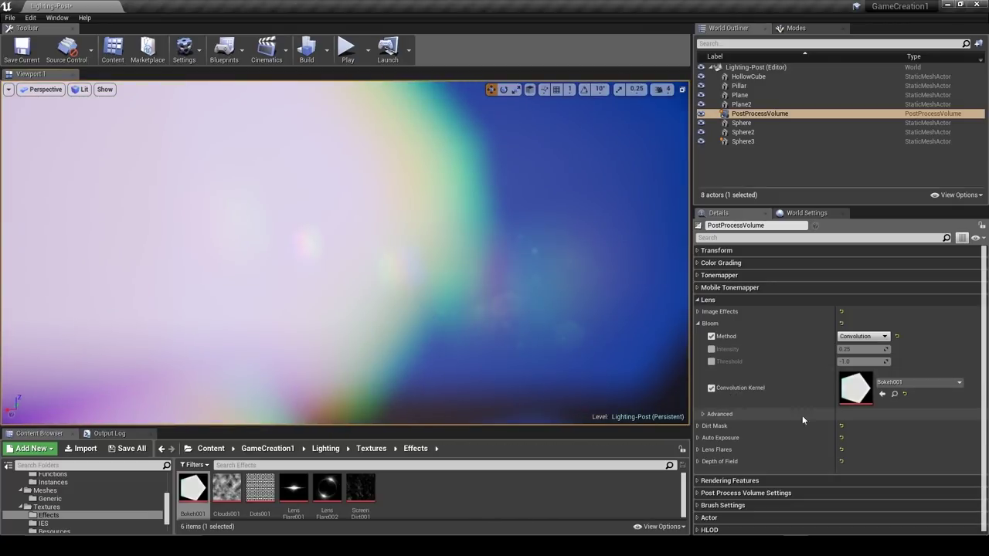
pyautogui.moveTo(260, 488); pyautogui.dragTo(854, 390)
pyautogui.moveTo(321, 498); pyautogui.dragTo(860, 395)
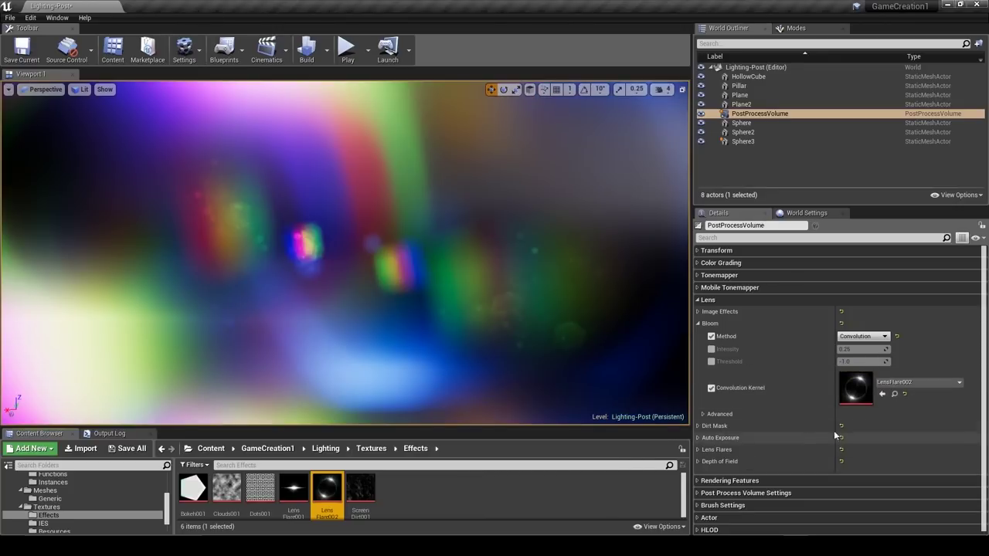
pyautogui.click(904, 394)
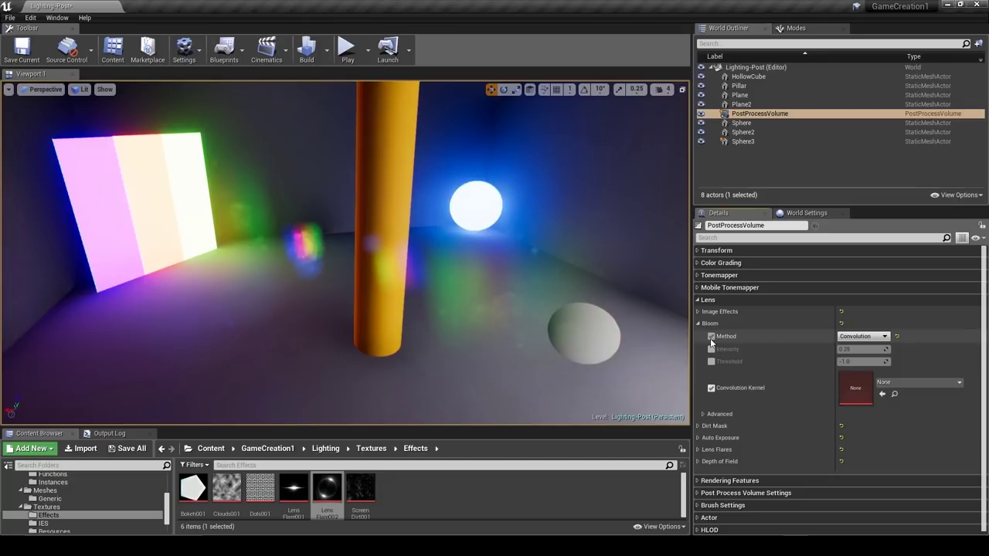
# Expand Bloom's Advanced settings and enable the Convolution Scale, Center, Boost Min, Boost Max, Boost Mult and Buffer overrides.
pyautogui.click(703, 414)
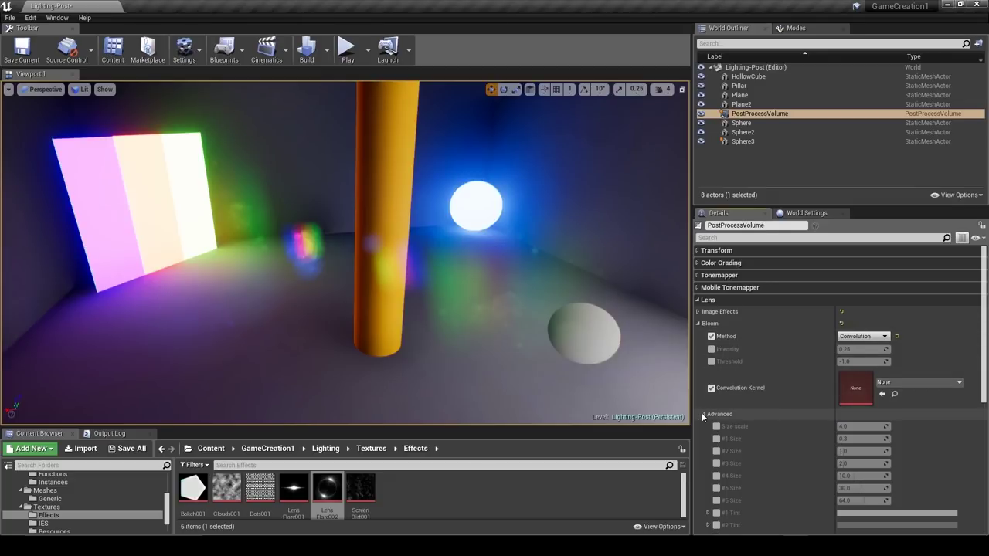
pyautogui.scroll(-6, 742, 372)
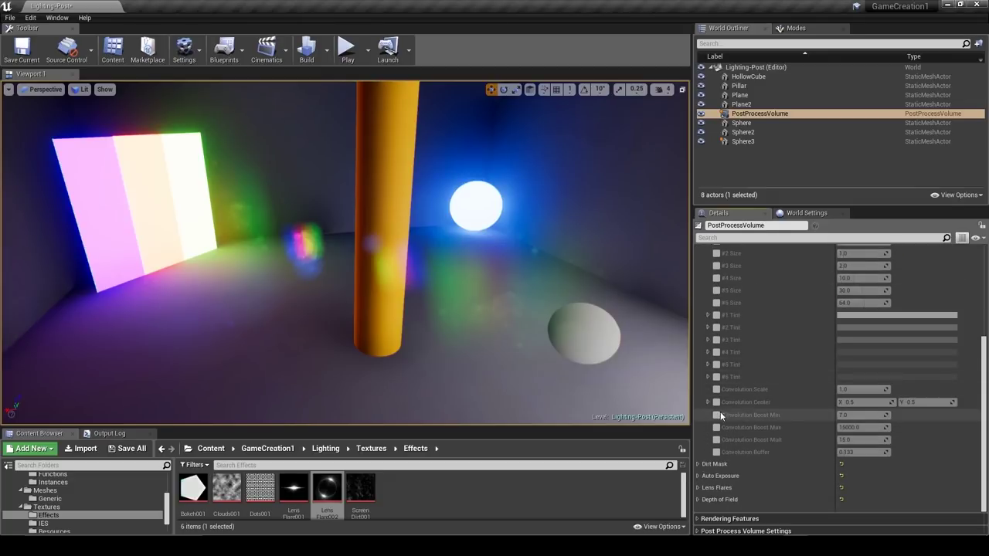
pyautogui.click(716, 389)
pyautogui.click(716, 402)
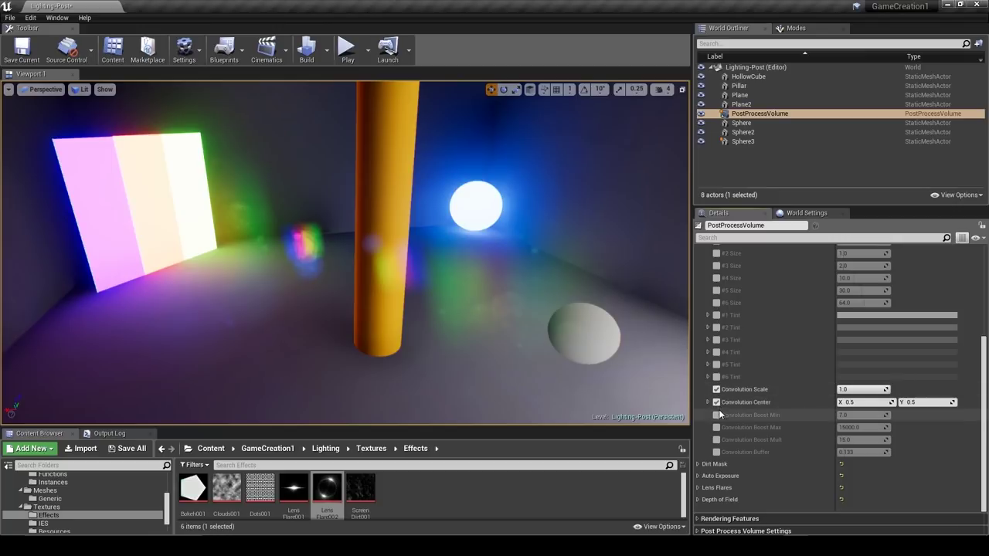
pyautogui.click(717, 415)
pyautogui.click(716, 427)
pyautogui.click(716, 439)
pyautogui.click(716, 452)
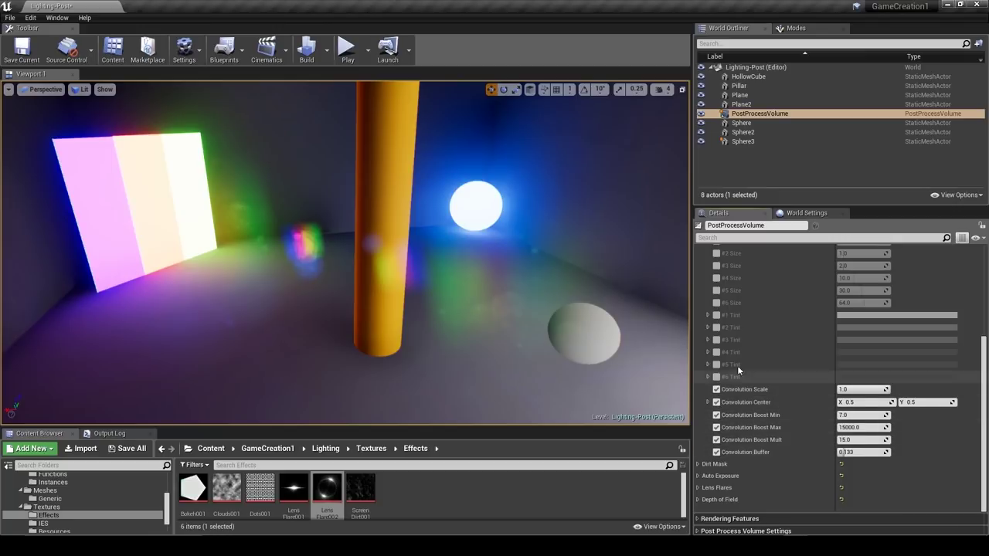
pyautogui.scroll(2, 750, 325)
pyautogui.scroll(-1, 754, 379)
pyautogui.scroll(-1, 749, 405)
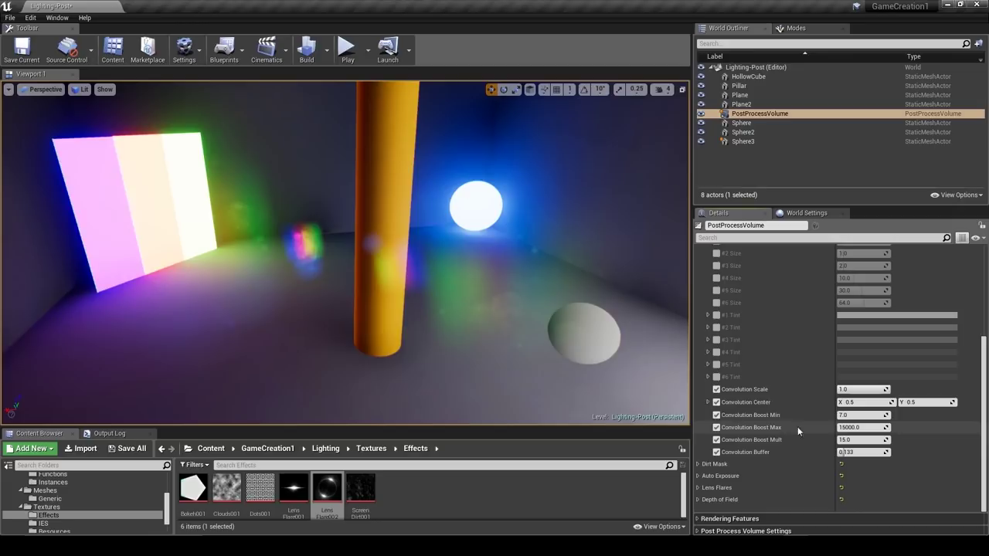
# Try other values for the Convolution Scale and Convolution Center, restoring the scale to 1 and undoing the center edits.
pyautogui.moveTo(869, 389)
pyautogui.mouseDown()
pyautogui.moveTo(846, 389)
pyautogui.moveTo(874, 389)
pyautogui.mouseUp()
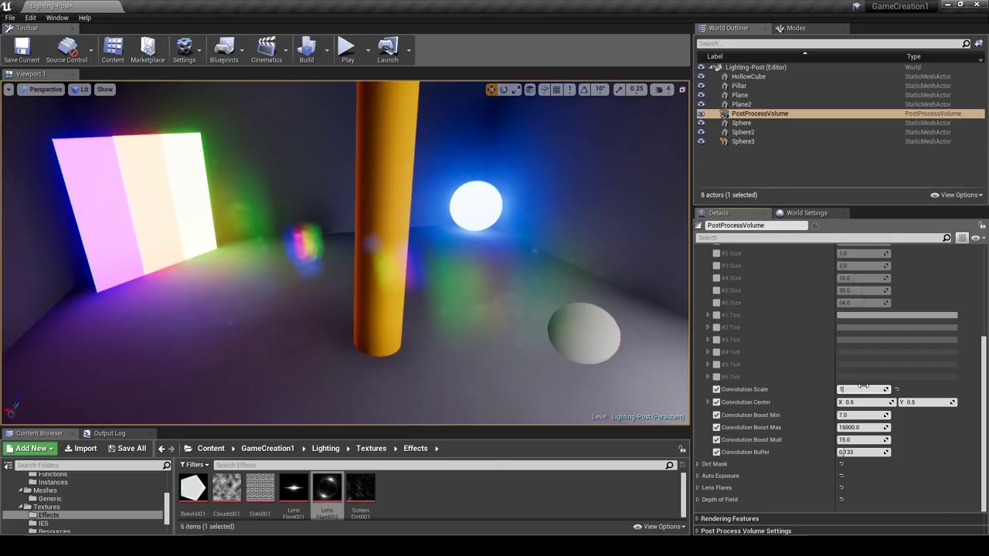
pyautogui.moveTo(848, 401); pyautogui.dragTo(945, 405)
pyautogui.hotkey('ctrl', 'z')
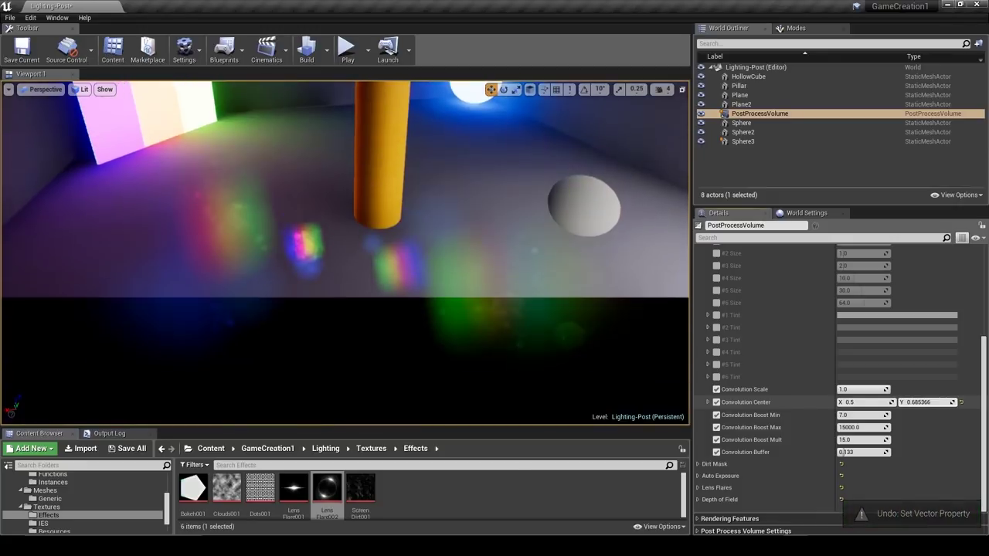
pyautogui.hotkey('ctrl', 'z')
# Try different Convolution Boost Min, Boost Max, Boost Mult and Buffer values, undoing each edit.
pyautogui.moveTo(853, 416); pyautogui.dragTo(867, 415)
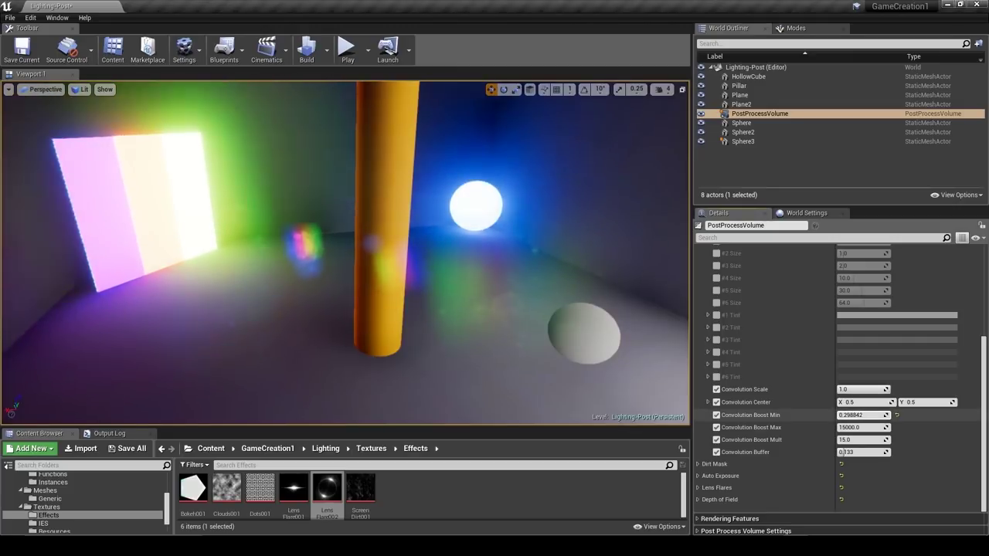
pyautogui.hotkey('ctrl', 'z')
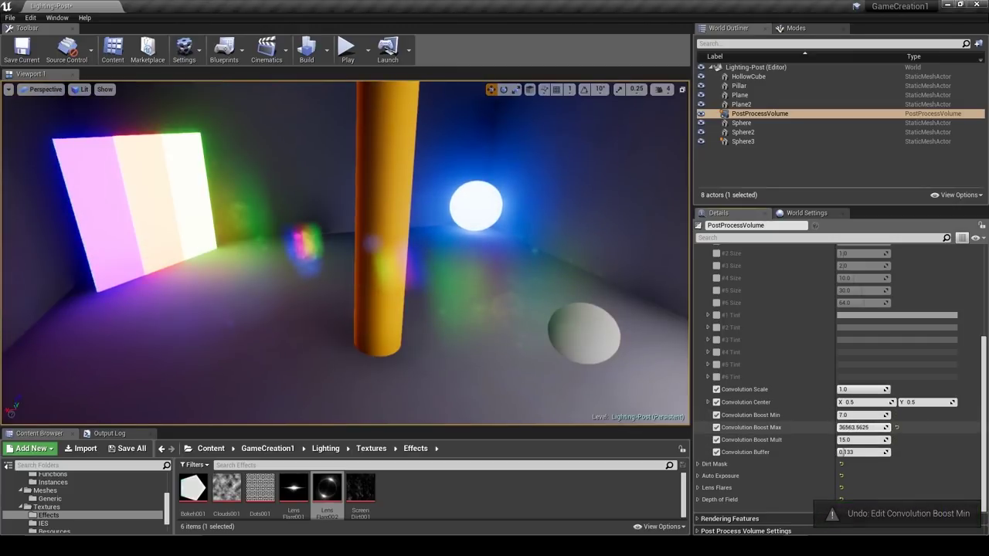
pyautogui.hotkey('ctrl', 'z')
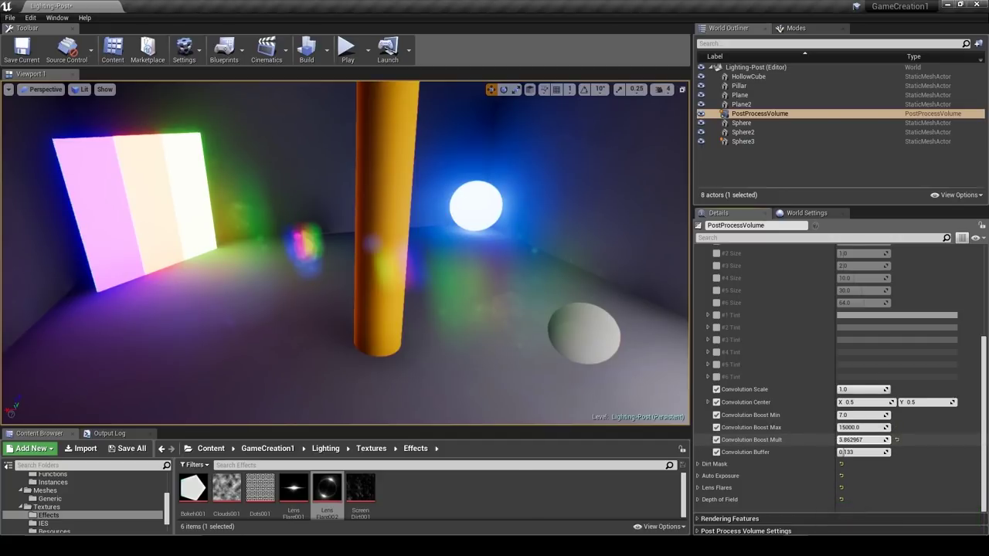
pyautogui.hotkey('ctrl', 'z')
pyautogui.hotkey('ctrl', 'z')
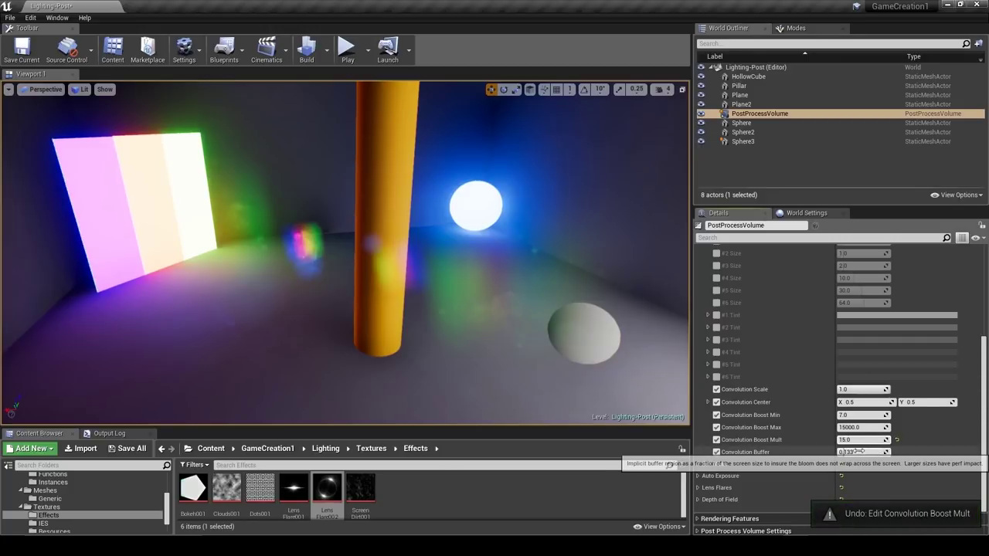
pyautogui.hotkey('ctrl', 'z')
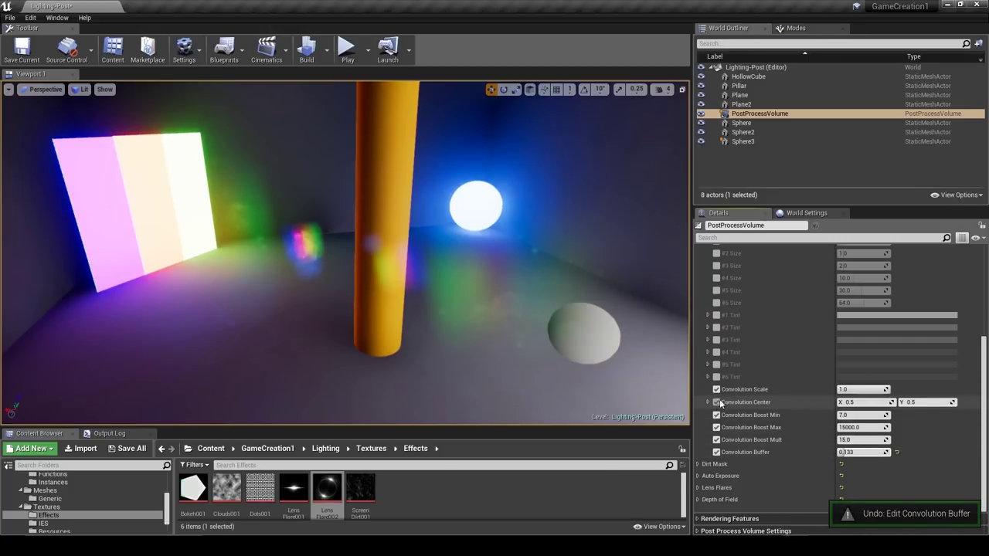
# Collapse Bloom and its Advanced settings, expand Dirt Mask and examine the dirt specks around the glowing blue sphere.
pyautogui.scroll(5, 711, 405)
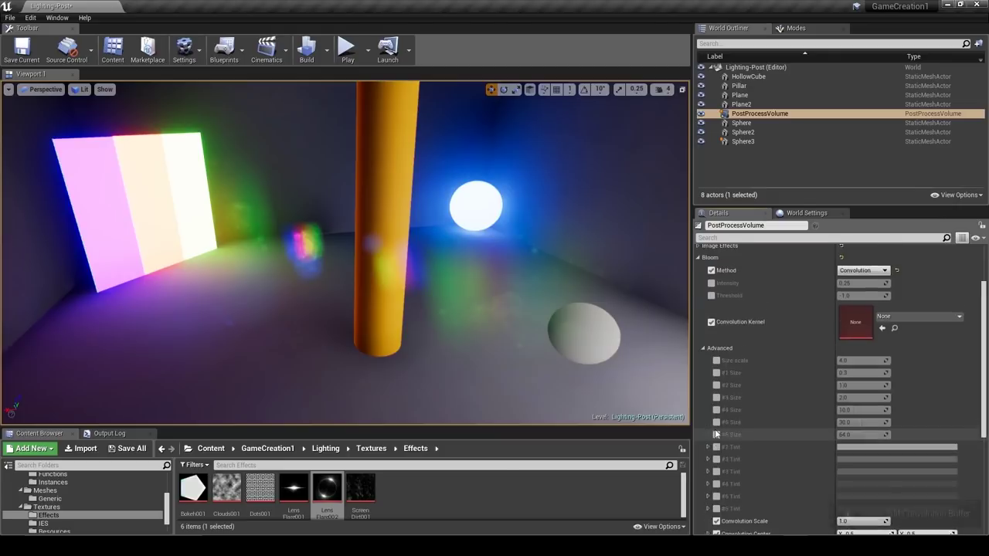
pyautogui.click(702, 414)
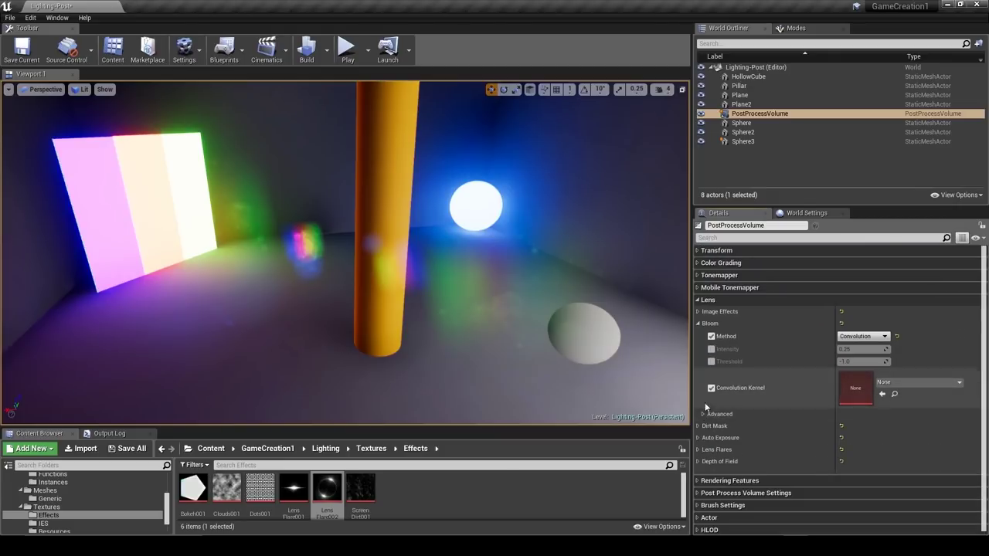
pyautogui.click(698, 323)
pyautogui.click(697, 335)
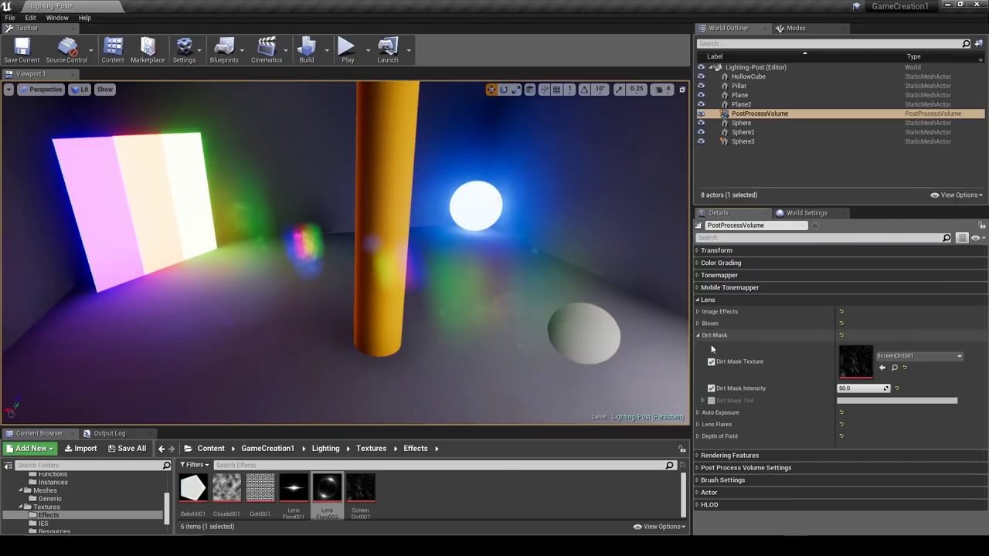
pyautogui.moveTo(416, 295); pyautogui.dragTo(463, 274, button='right')
pyautogui.moveTo(435, 297); pyautogui.dragTo(456, 297)
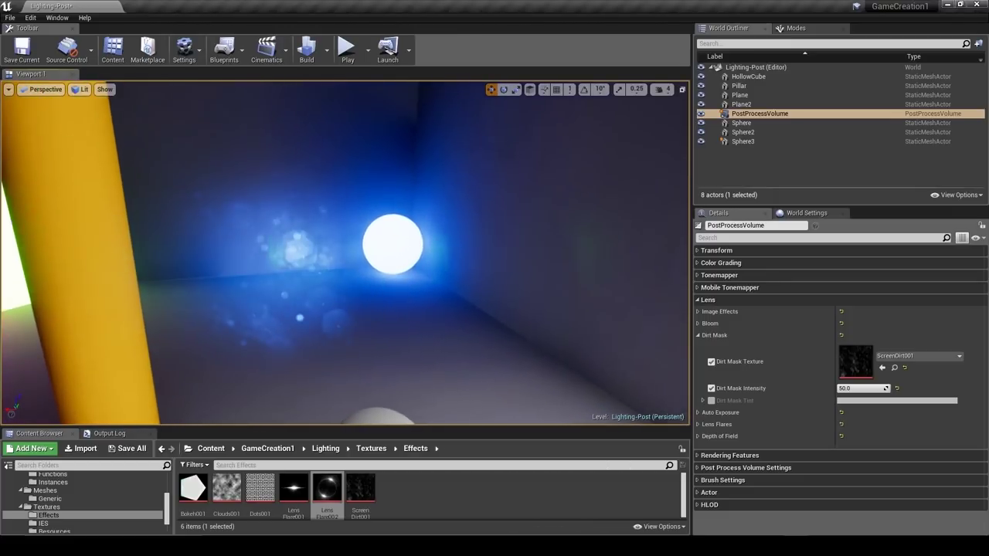
pyautogui.moveTo(347, 296)
pyautogui.mouseDown(button='right')
pyautogui.moveTo(412, 284)
pyautogui.moveTo(348, 306)
pyautogui.moveTo(311, 305)
pyautogui.moveTo(324, 321)
pyautogui.moveTo(366, 298)
pyautogui.moveTo(349, 306)
pyautogui.mouseUp(button='right')
pyautogui.moveTo(349, 289)
pyautogui.mouseDown()
pyautogui.moveTo(376, 290)
pyautogui.moveTo(345, 305)
pyautogui.mouseUp()
pyautogui.moveTo(421, 287); pyautogui.dragTo(440, 299, button='right')
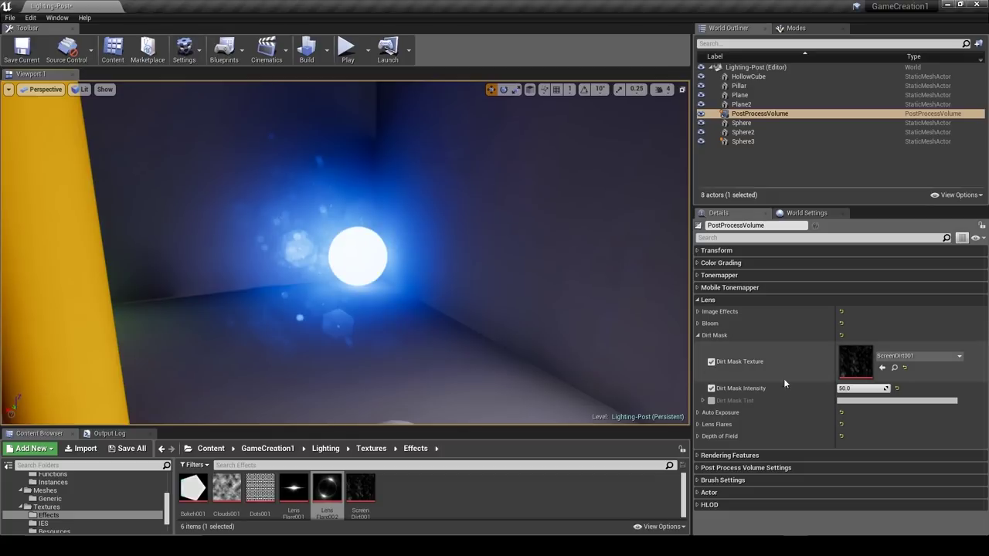
# Locate the current Dirt Mask Texture in the Content Browser, then try LensFlare002 and LensFlare001 as the mask around the blue sphere.
pyautogui.click(895, 368)
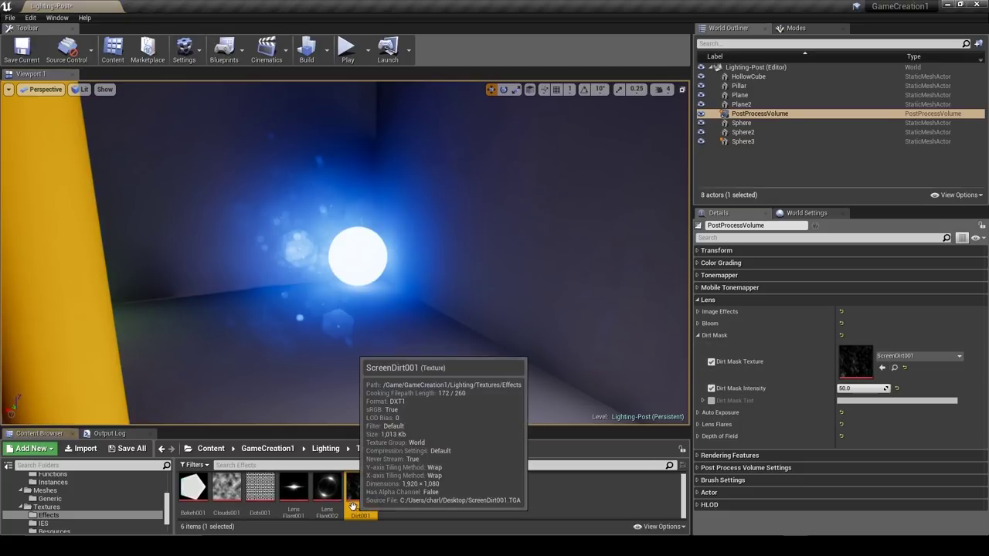
pyautogui.moveTo(327, 487)
pyautogui.moveTo(327, 487); pyautogui.dragTo(855, 362)
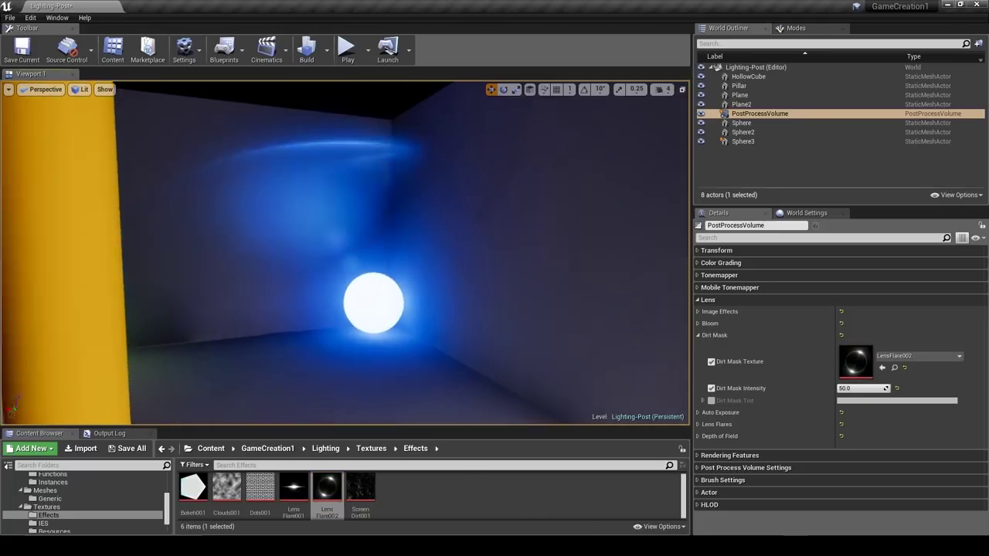
pyautogui.moveTo(345, 254); pyautogui.dragTo(309, 247, button='right')
pyautogui.moveTo(294, 489); pyautogui.dragTo(856, 363)
pyautogui.moveTo(479, 309); pyautogui.dragTo(533, 247, button='right')
pyautogui.moveTo(324, 246); pyautogui.dragTo(430, 281, button='right')
# Try Clouds001 and Bokeh001 as the Dirt Mask Texture, restore ScreenDirt001 and examine the blue sphere.
pyautogui.moveTo(233, 490); pyautogui.dragTo(856, 361)
pyautogui.moveTo(348, 247); pyautogui.dragTo(402, 245, button='right')
pyautogui.moveTo(194, 486); pyautogui.dragTo(856, 362)
pyautogui.moveTo(348, 247); pyautogui.dragTo(642, 255, button='right')
pyautogui.moveTo(390, 267); pyautogui.dragTo(396, 267, button='right')
pyautogui.moveTo(360, 488); pyautogui.dragTo(858, 361)
pyautogui.moveTo(492, 318); pyautogui.dragTo(488, 282, button='right')
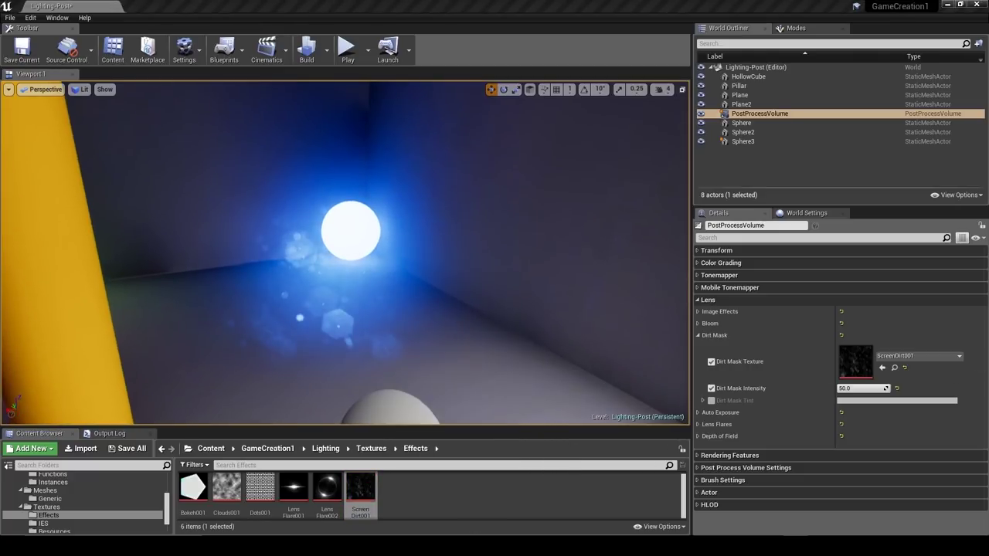
# Open the ScreenDirt001 texture to inspect its image, close it and examine the dirt mask around the blue sphere again.
pyautogui.doubleClick(855, 362)
pyautogui.moveTo(900, 149); pyautogui.dragTo(464, 3)
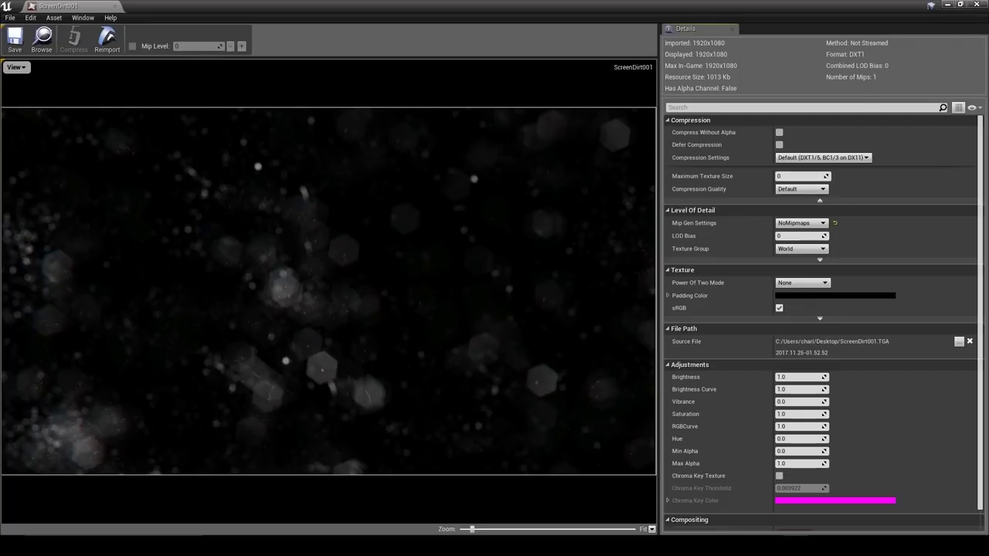
pyautogui.click(976, 5)
pyautogui.moveTo(539, 220); pyautogui.dragTo(516, 186, button='right')
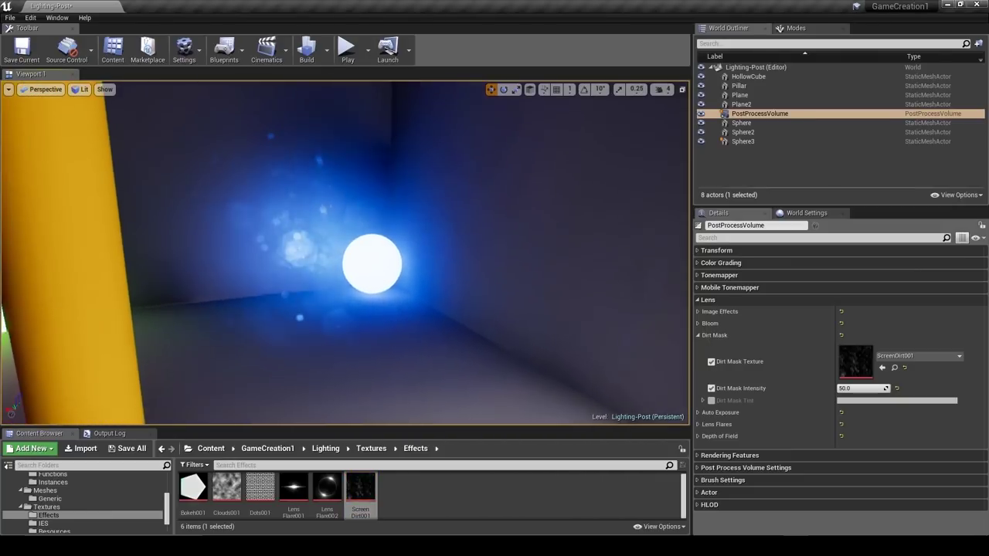
pyautogui.moveTo(500, 275); pyautogui.dragTo(499, 275, button='right')
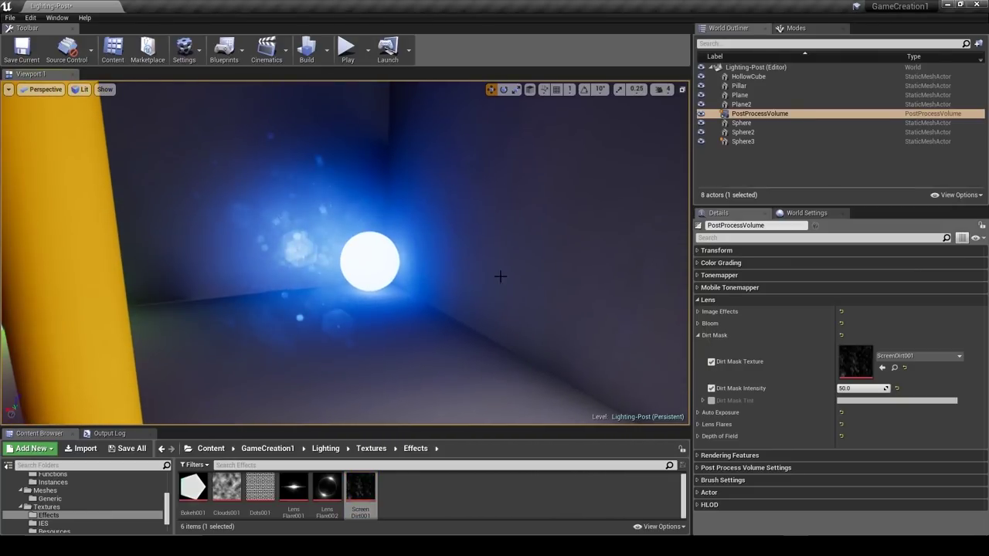
# Try a lower Dirt Mask Intensity and a value of 500 around the blue sphere, and return it to 50.
pyautogui.moveTo(868, 388); pyautogui.dragTo(843, 389)
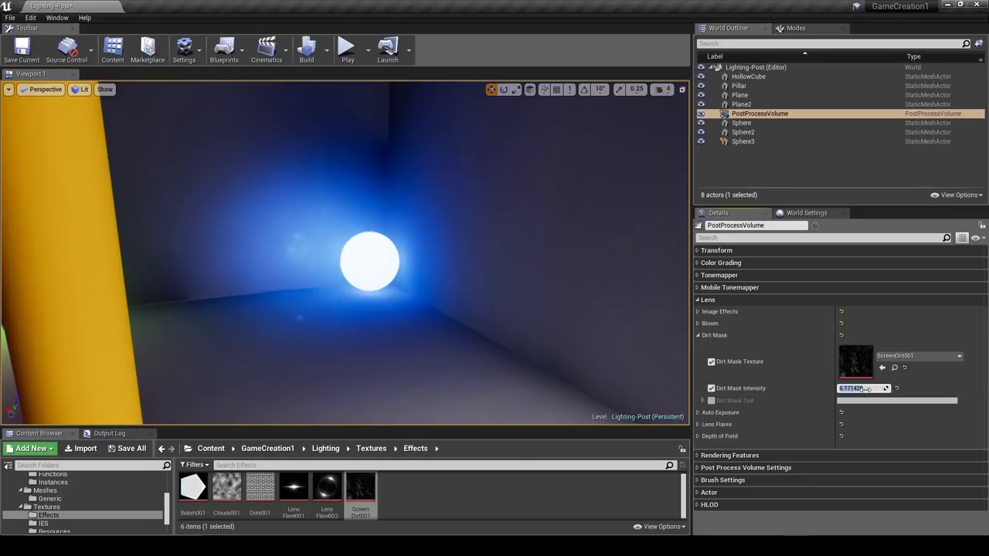
pyautogui.write('50')
pyautogui.press('Return')
pyautogui.write('500')
pyautogui.press('Return')
pyautogui.write('50')
pyautogui.press('Return')
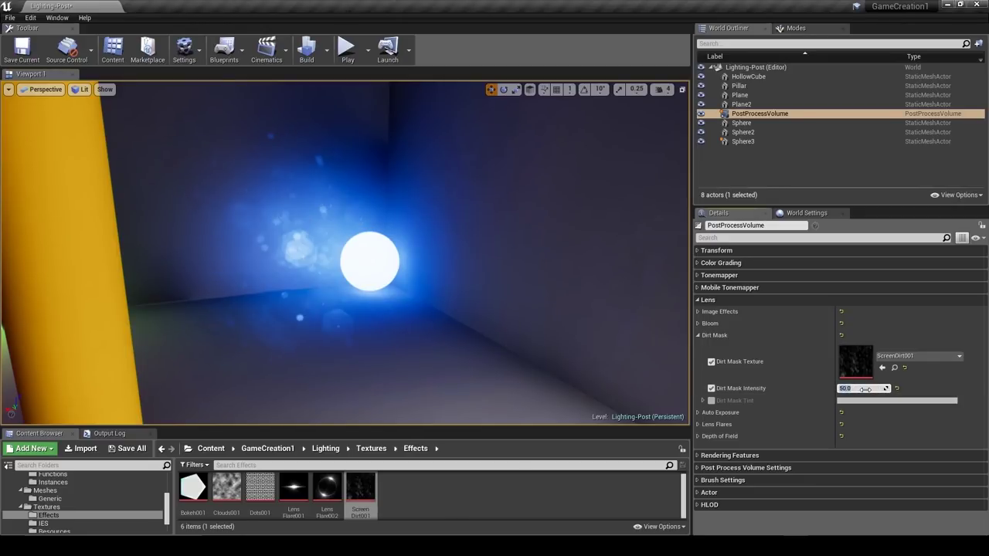
# Enable Dirt Mask Tint, try magenta and green tints on the dirt specks, and discard the colour change.
pyautogui.click(711, 401)
pyautogui.click(896, 400)
pyautogui.moveTo(738, 359); pyautogui.dragTo(779, 328)
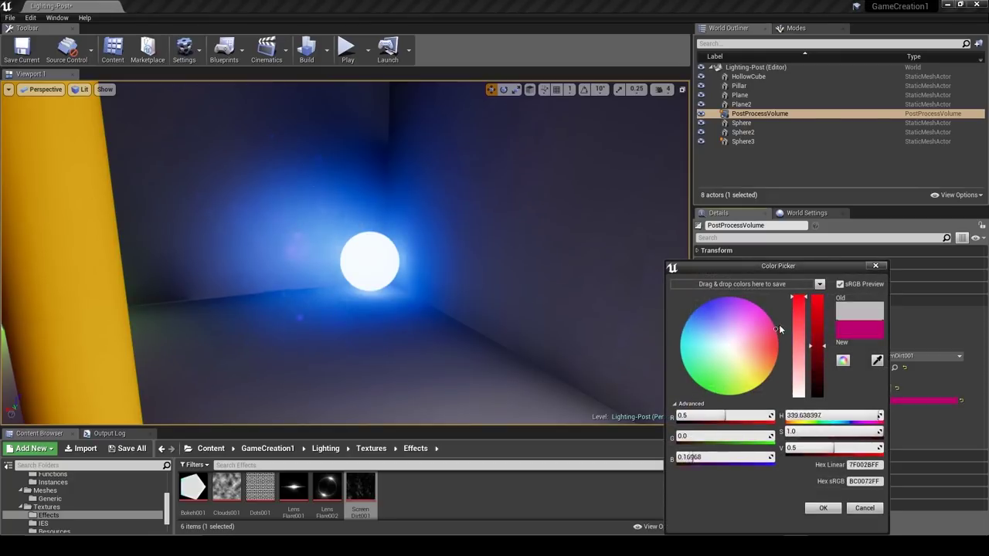
pyautogui.moveTo(740, 301); pyautogui.dragTo(669, 378)
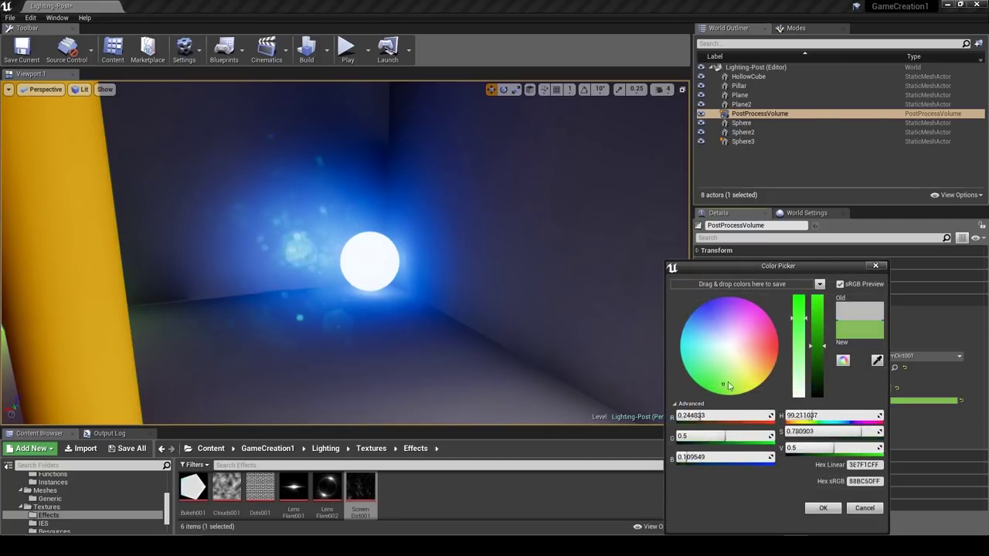
pyautogui.moveTo(728, 385); pyautogui.dragTo(757, 362)
pyautogui.click(864, 510)
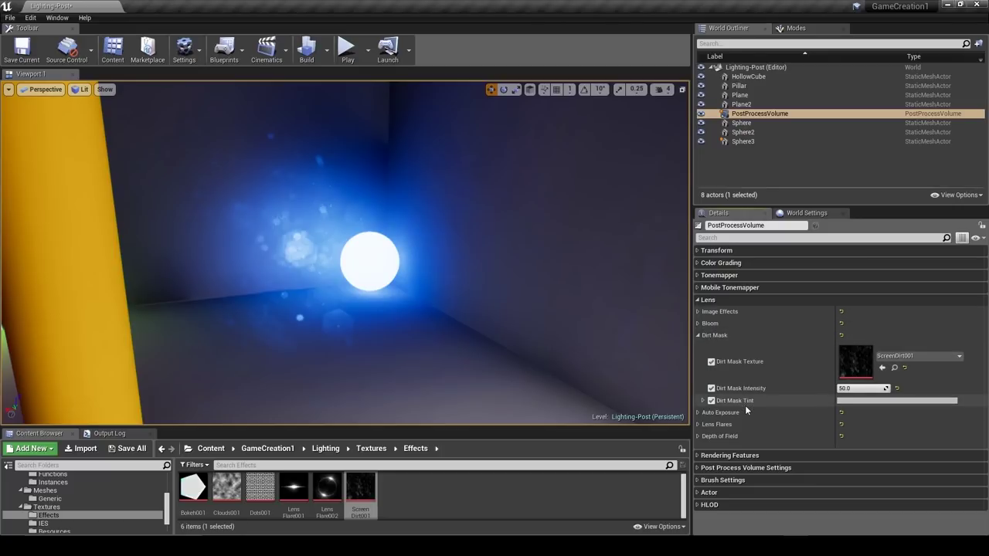
# Expand Lens Flares, try an Intensity of 0, and set the Intensity to 0.5.
pyautogui.click(697, 424)
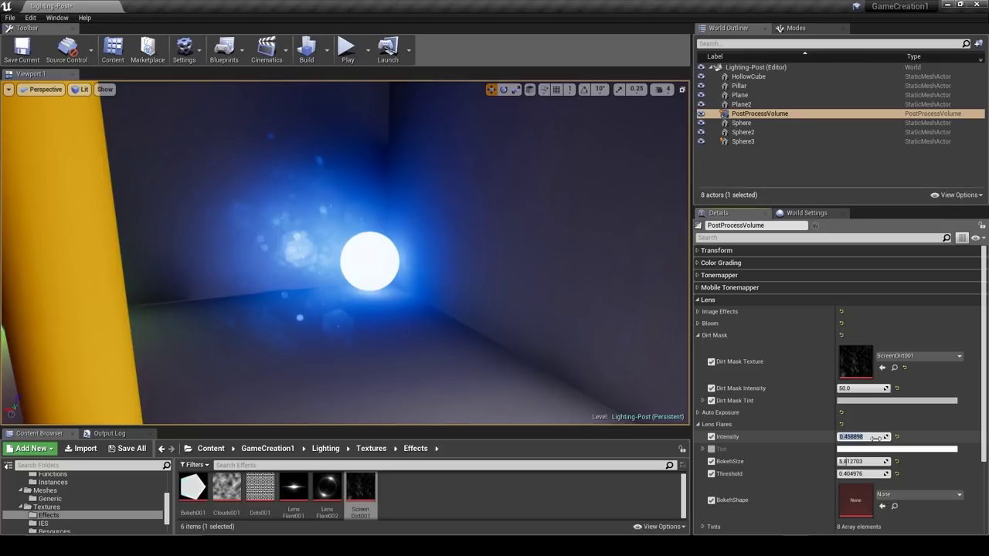
pyautogui.press('Return')
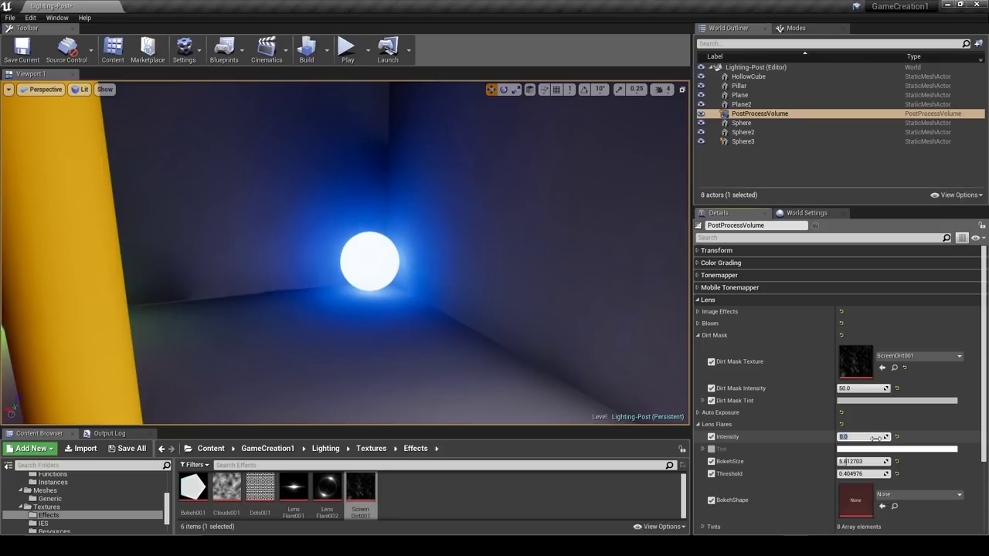
pyautogui.write('0.45')
pyautogui.press('Return')
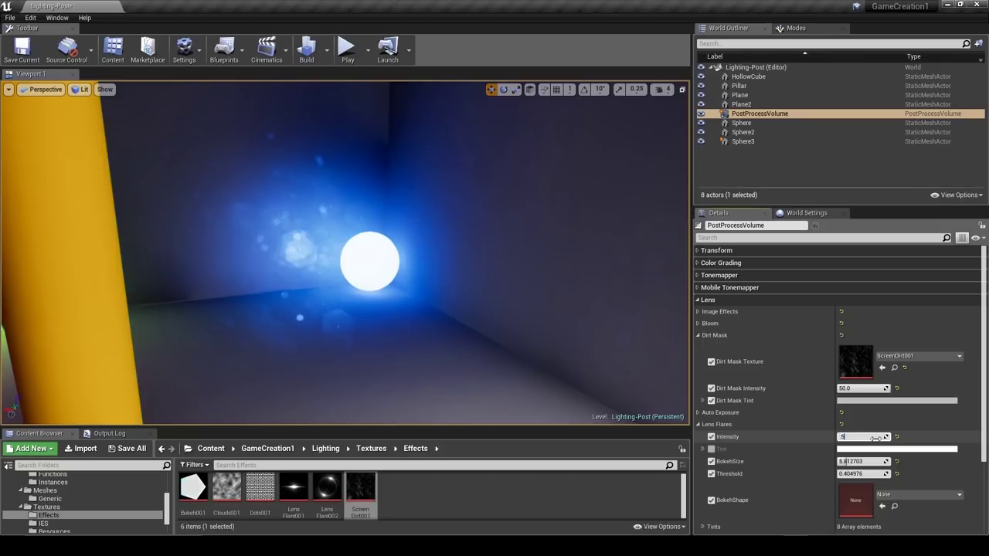
# Collapse Dirt Mask, expand Auto Exposure, try a Max Brightness of 0 and undo that change.
pyautogui.click(698, 335)
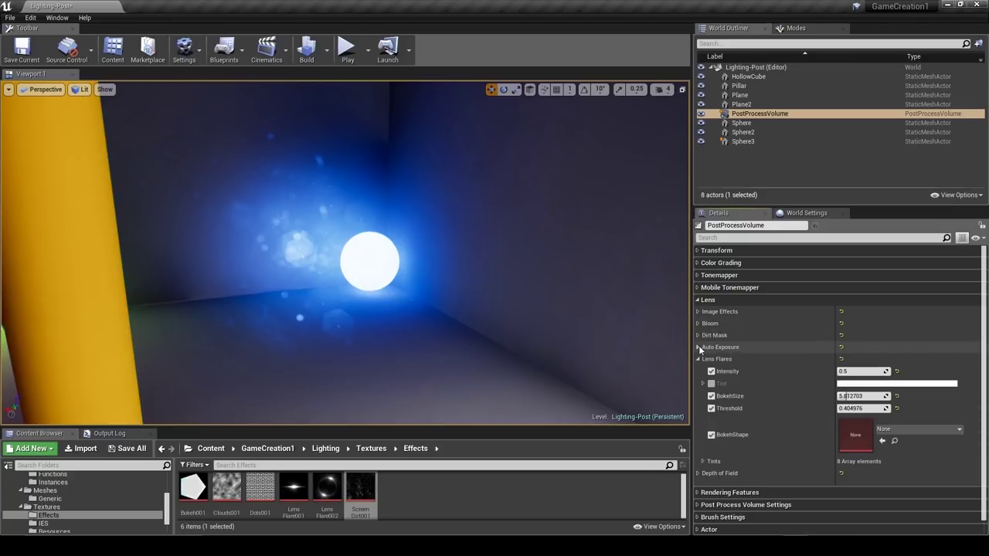
pyautogui.click(698, 347)
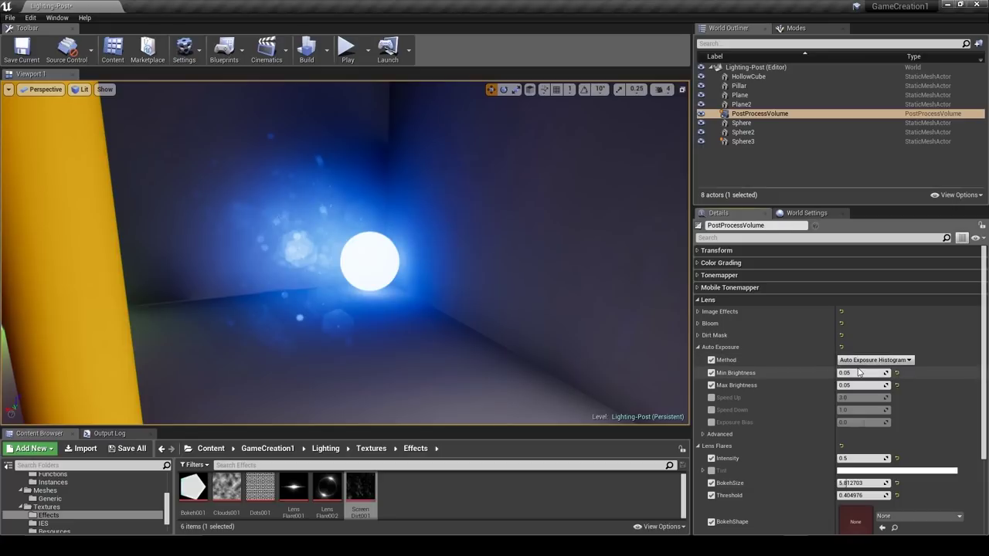
pyautogui.moveTo(861, 371)
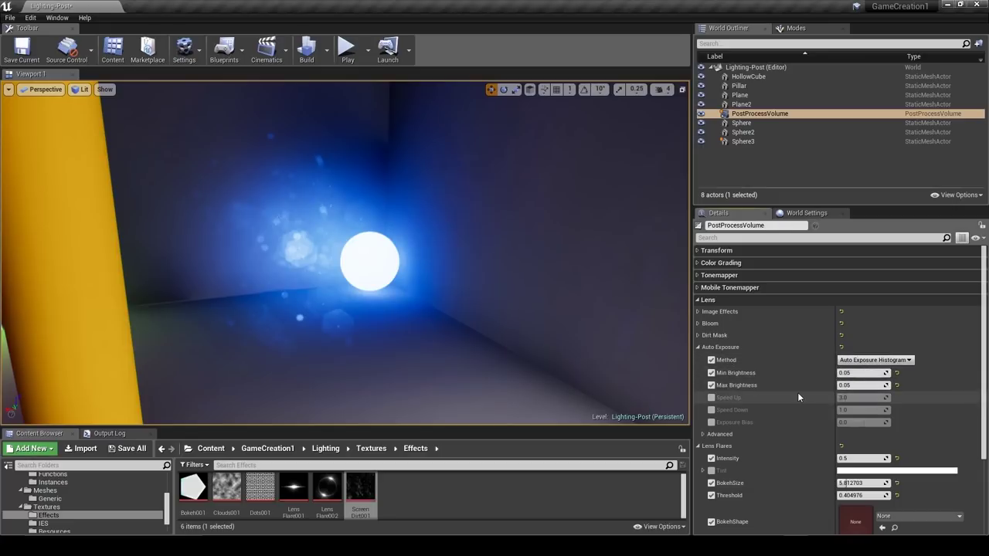
pyautogui.moveTo(856, 385); pyautogui.dragTo(897, 385)
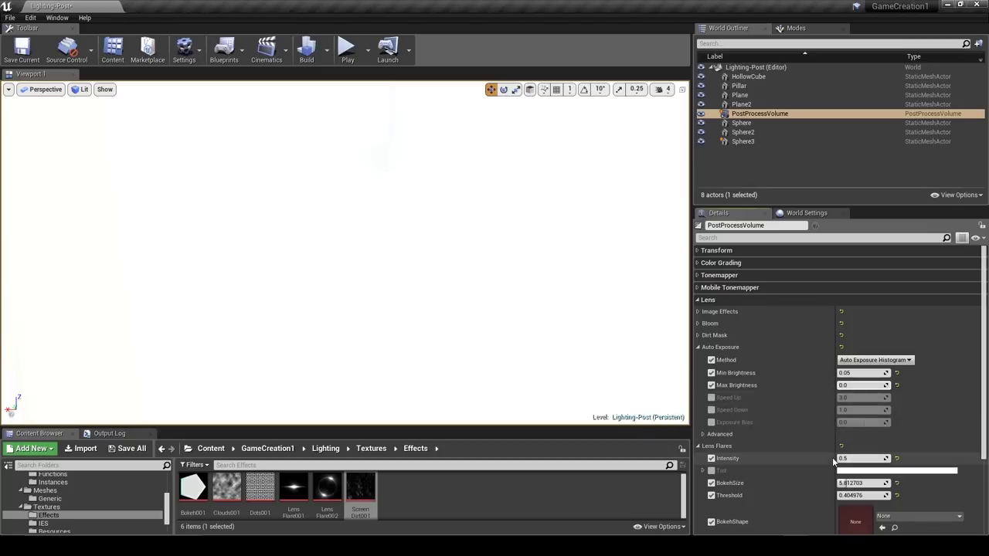
pyautogui.hotkey('ctrl', 'z')
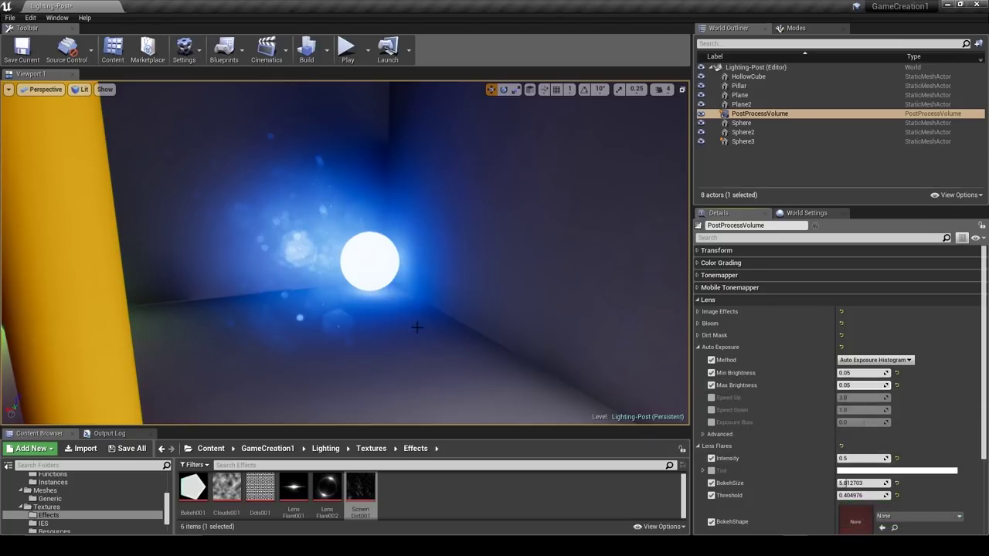
# Examine the exposure around the white sphere, review the Auto Exposure Method options and Advanced settings, and collapse Auto Exposure.
pyautogui.moveTo(417, 328)
pyautogui.mouseDown(button='right')
pyautogui.moveTo(239, 335)
pyautogui.moveTo(325, 271)
pyautogui.moveTo(224, 333)
pyautogui.moveTo(416, 328)
pyautogui.mouseUp(button='right')
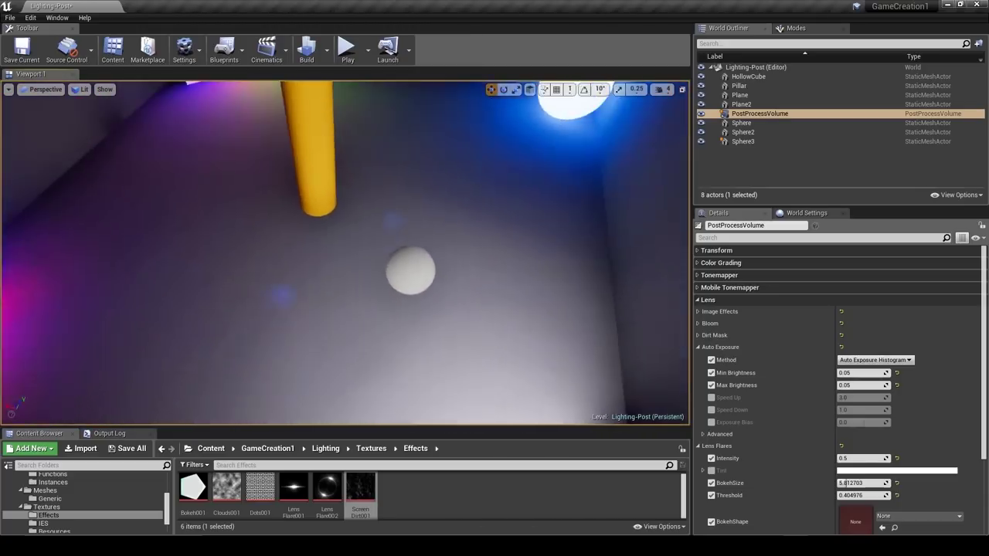
pyautogui.moveTo(405, 290); pyautogui.dragTo(404, 291, button='right')
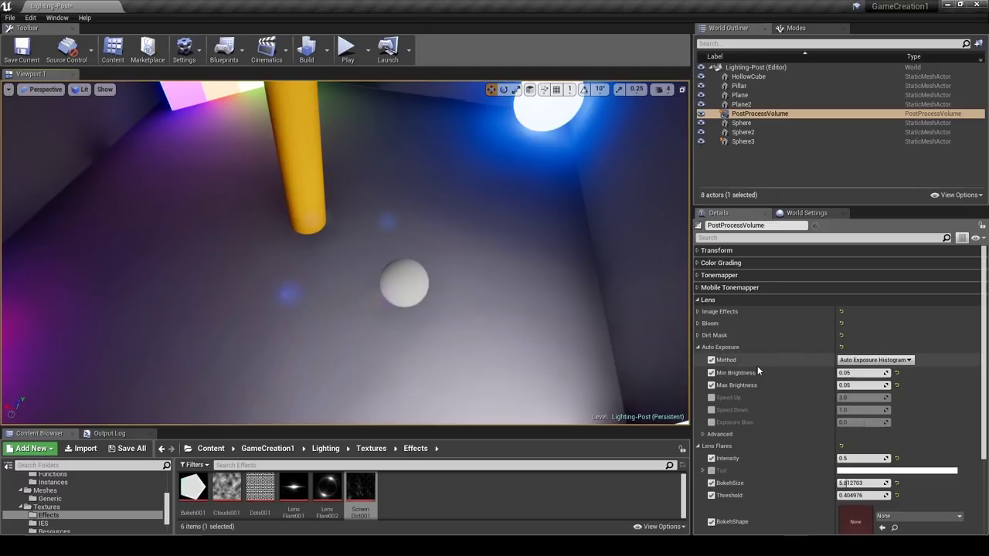
pyautogui.click(877, 361)
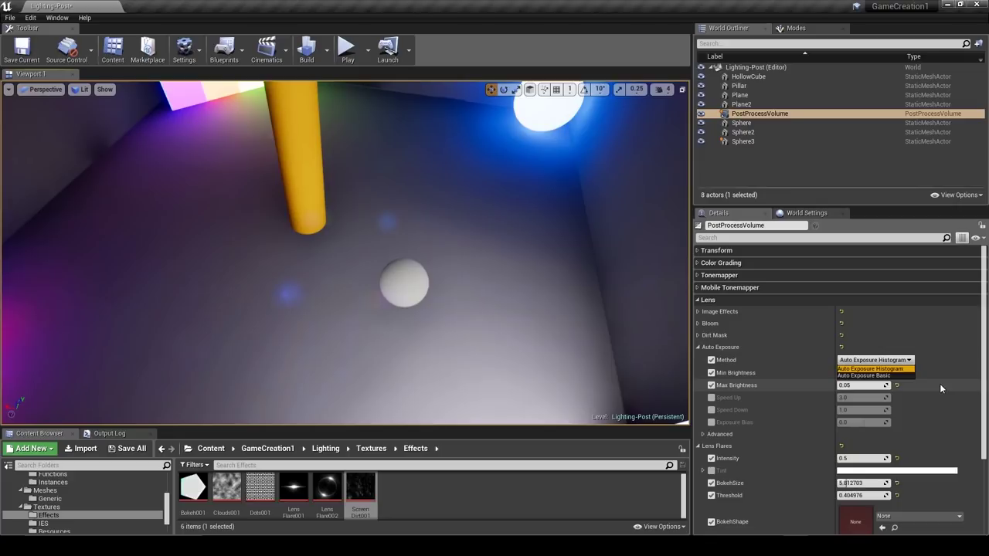
pyautogui.click(985, 383)
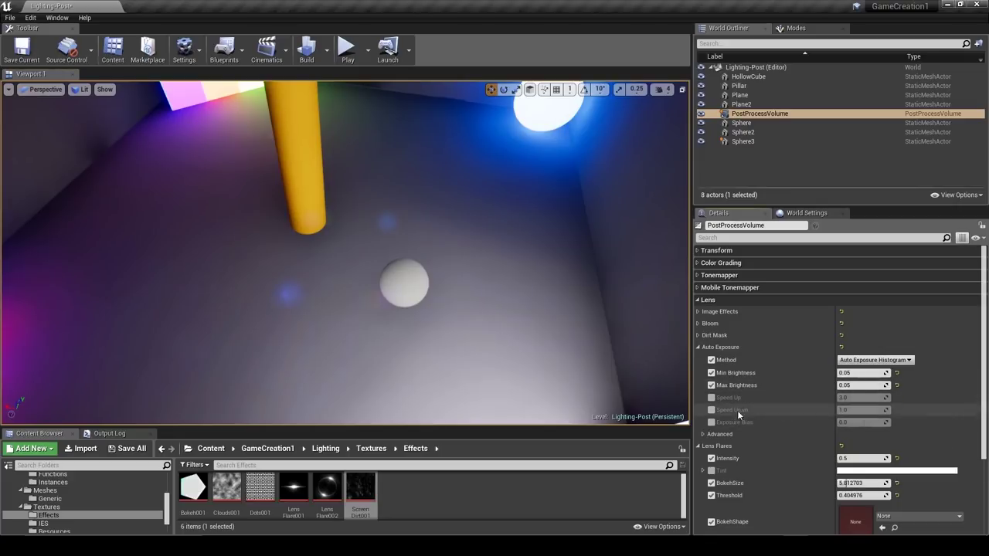
pyautogui.click(705, 435)
pyautogui.click(700, 347)
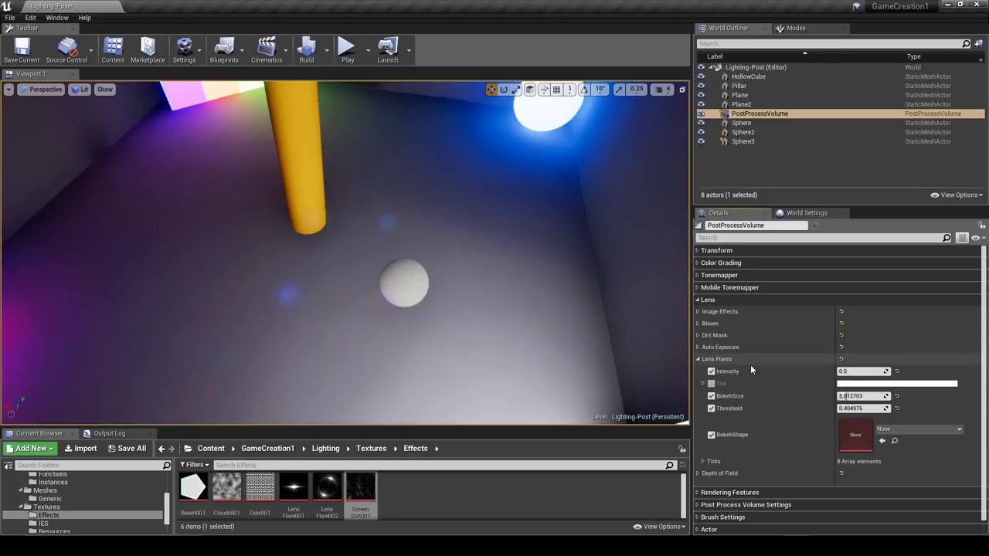
# With the glowing multicoloured panel in view, expand Bloom, set its Method to Standard and enable Bloom Intensity at 0.25.
pyautogui.moveTo(490, 311); pyautogui.dragTo(475, 201, button='right')
pyautogui.moveTo(456, 316); pyautogui.dragTo(386, 340, button='right')
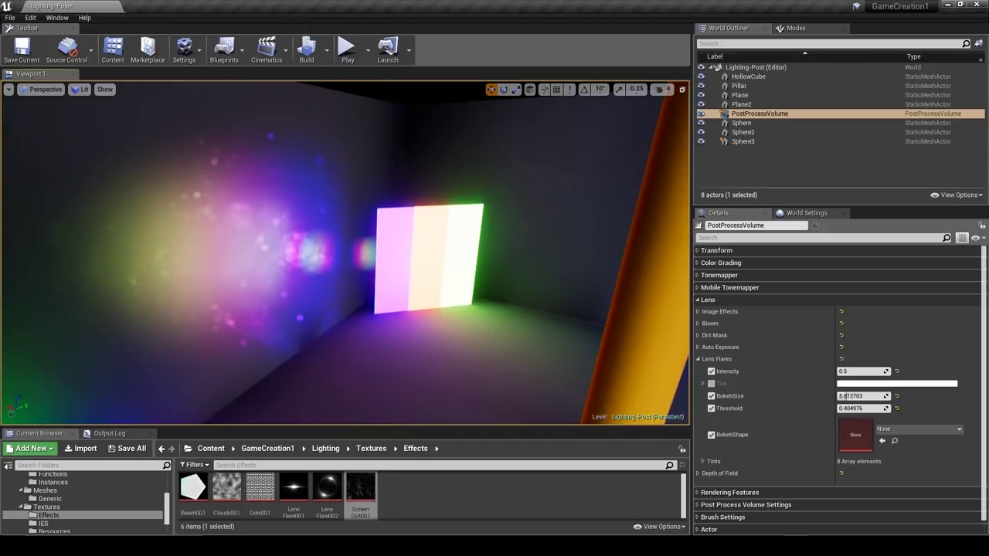
pyautogui.click(700, 323)
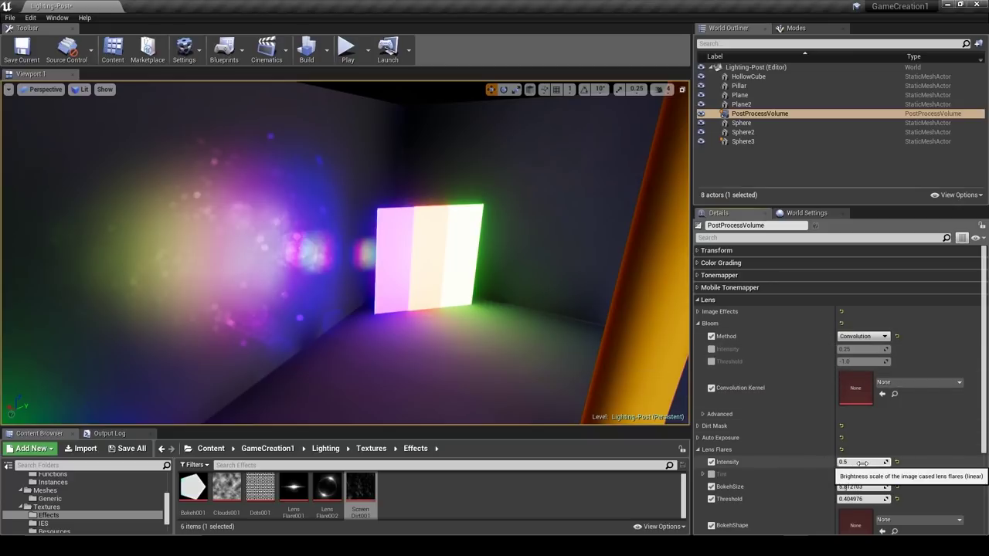
pyautogui.click(860, 341)
pyautogui.click(857, 350)
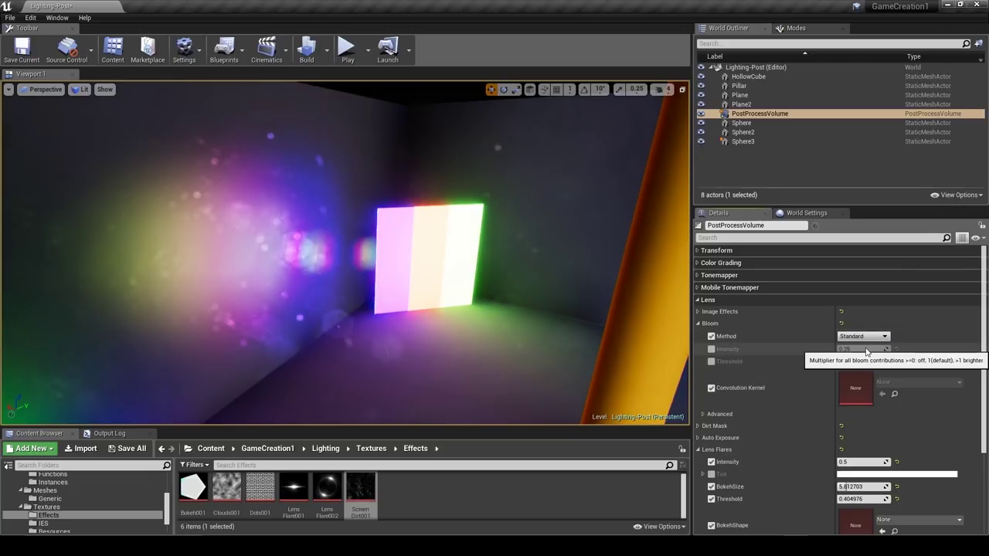
pyautogui.click(710, 349)
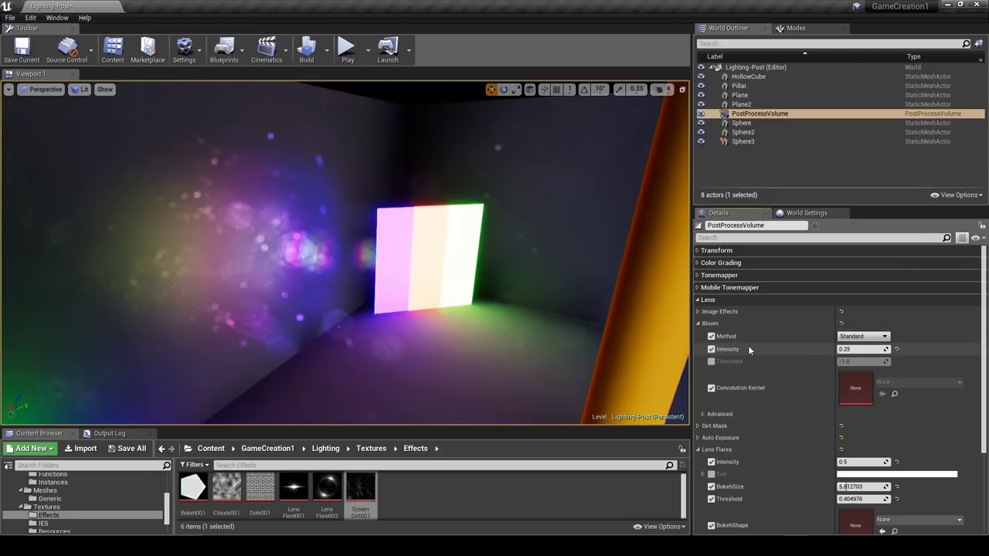
# Try Bloom Intensity at 0 and at higher values on the multicoloured panel, and undo the intensity changes.
pyautogui.click(856, 352)
pyautogui.write('0')
pyautogui.press('Return')
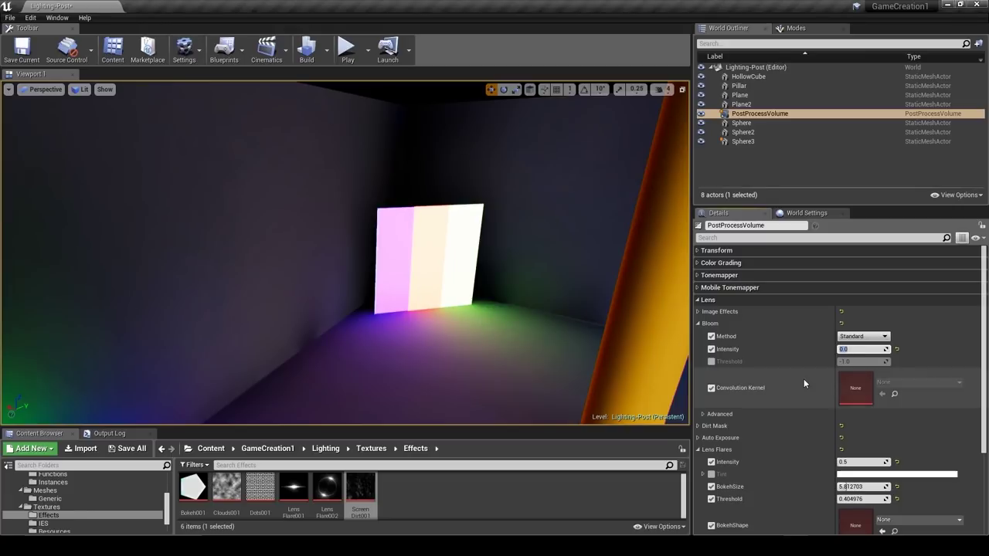
pyautogui.moveTo(848, 349)
pyautogui.mouseDown()
pyautogui.moveTo(880, 350)
pyautogui.moveTo(843, 349)
pyautogui.mouseUp()
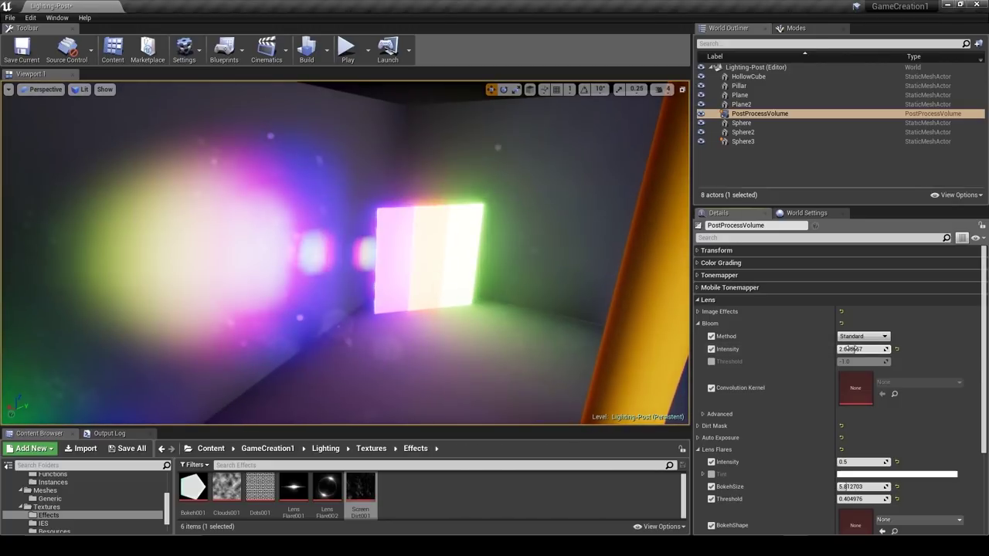
pyautogui.hotkey('ctrl', 'z')
# Set the Bloom Method back to Convolution and collapse the Bloom settings.
pyautogui.click(859, 337)
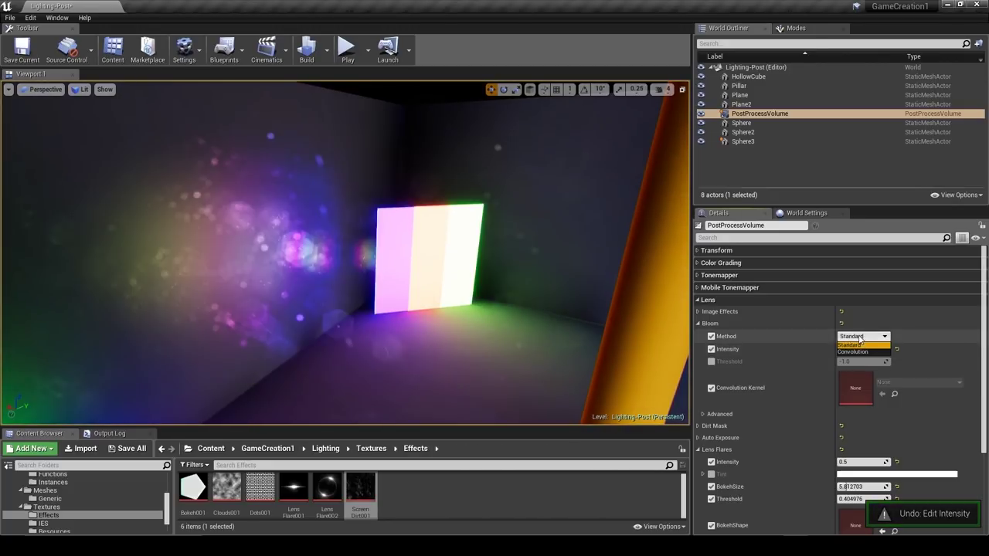
pyautogui.click(856, 351)
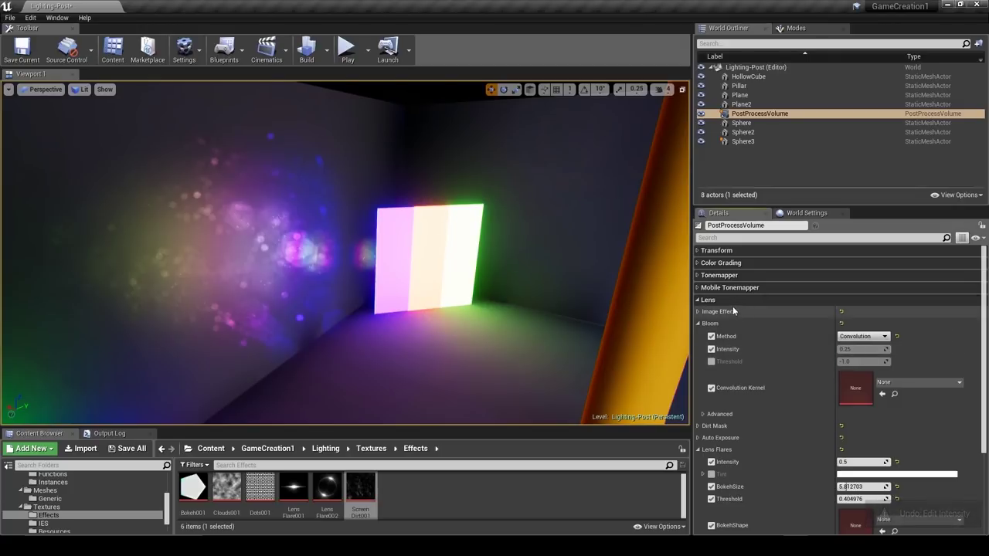
pyautogui.click(718, 323)
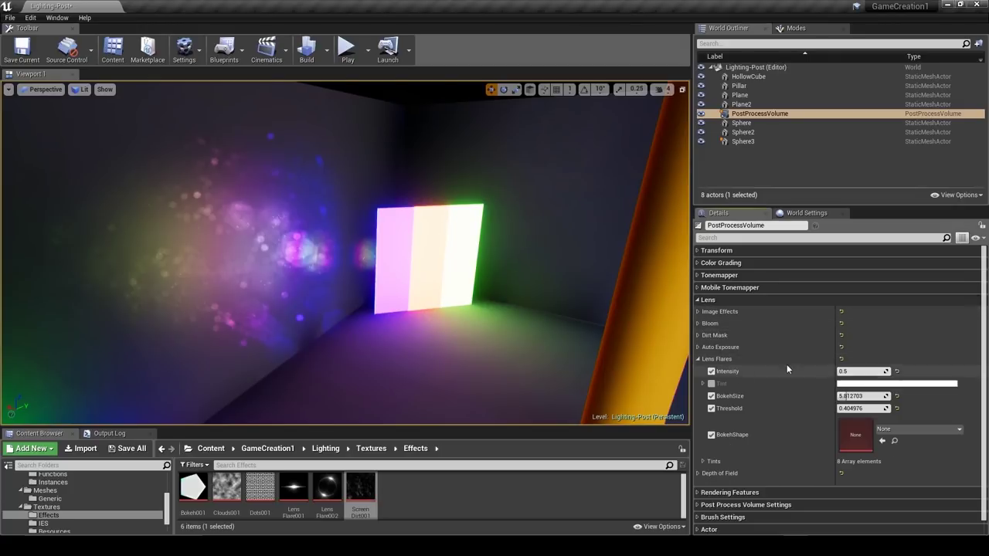
# Try a different Lens Flares Intensity, undo it, and view the multicoloured panel and blue sphere together.
pyautogui.moveTo(850, 372)
pyautogui.mouseDown()
pyautogui.moveTo(900, 371)
pyautogui.moveTo(852, 374)
pyautogui.mouseUp()
pyautogui.hotkey('ctrl', 'z')
pyautogui.moveTo(588, 379); pyautogui.dragTo(714, 380, button='right')
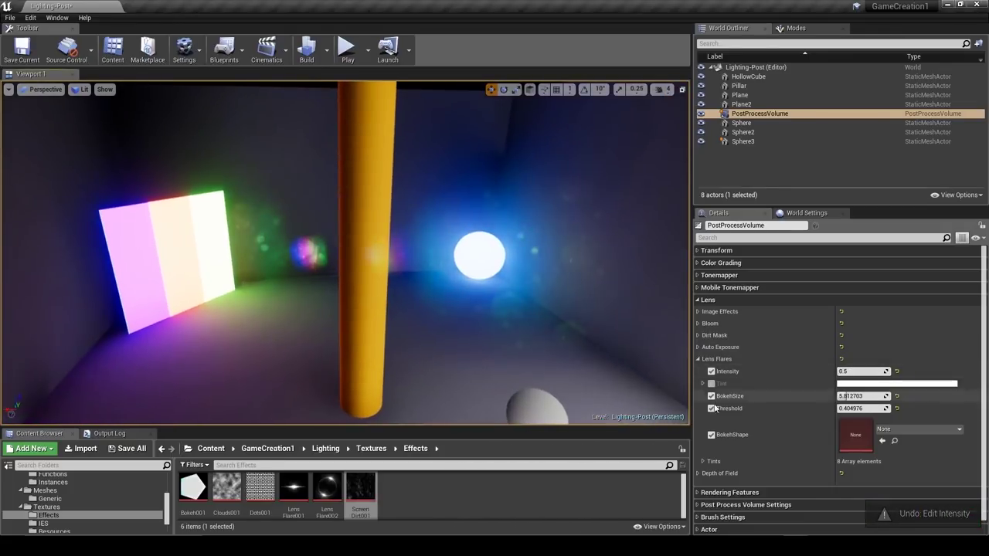
# Enable the Lens Flares Tint, try a light cyan colour, discard it and collapse the tint channels.
pyautogui.doubleClick(873, 384)
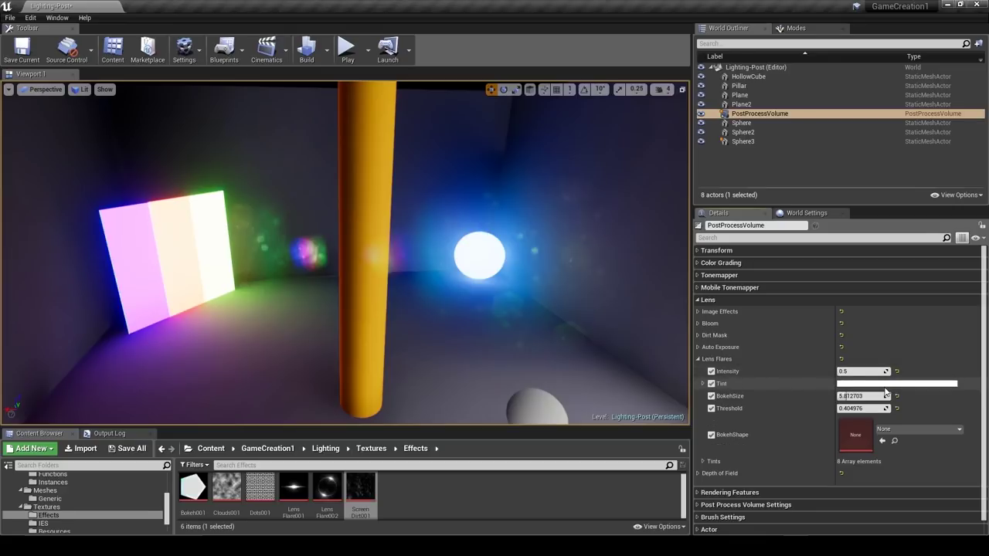
pyautogui.click(871, 384)
pyautogui.click(757, 338)
pyautogui.moveTo(756, 336)
pyautogui.mouseDown()
pyautogui.moveTo(660, 324)
pyautogui.moveTo(673, 353)
pyautogui.moveTo(702, 332)
pyautogui.moveTo(685, 347)
pyautogui.mouseUp()
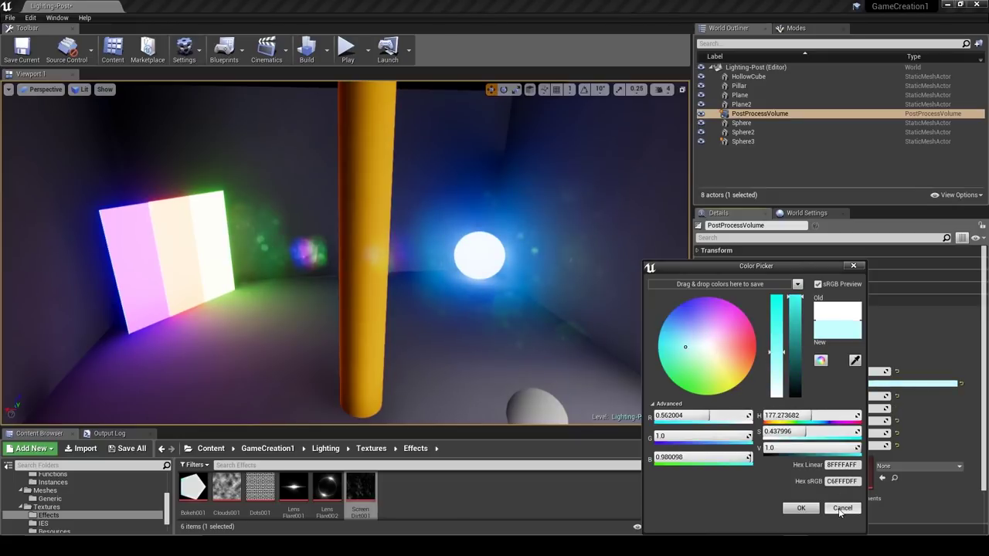
pyautogui.click(841, 509)
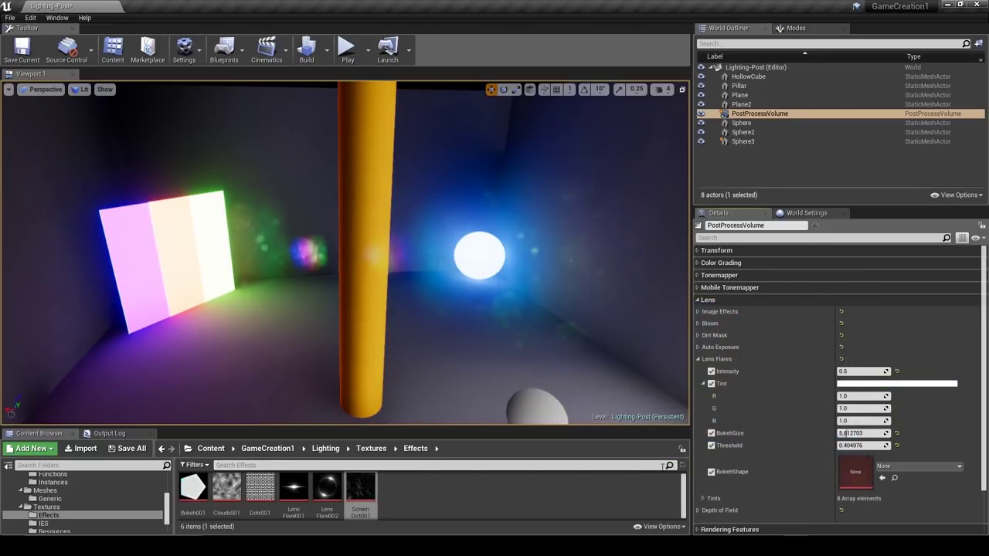
pyautogui.click(703, 383)
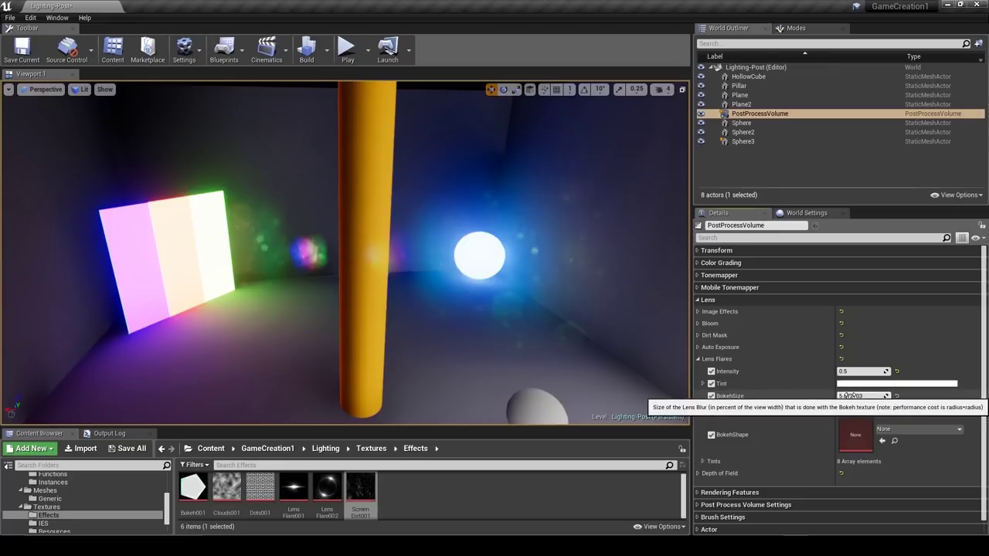
# Try larger and smaller lens flare BokehSize values, leave it at about 2.44 and undo the Threshold change.
pyautogui.moveTo(854, 396); pyautogui.dragTo(837, 396)
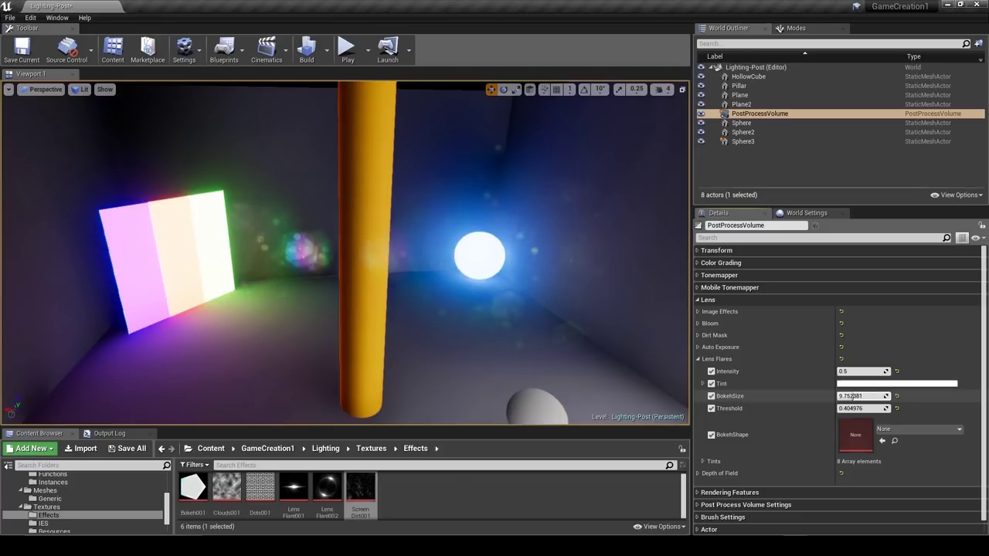
pyautogui.moveTo(850, 396)
pyautogui.mouseDown()
pyautogui.moveTo(840, 396)
pyautogui.moveTo(844, 408)
pyautogui.moveTo(857, 408)
pyautogui.moveTo(840, 408)
pyautogui.mouseUp()
pyautogui.hotkey('ctrl', 'z')
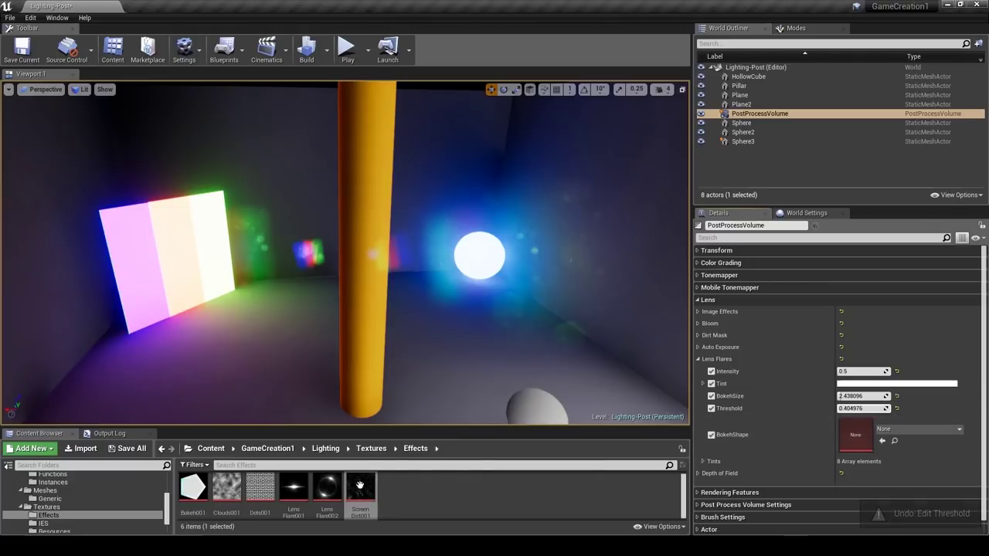
# Try the ScreenDirt001 texture as the lens flare BokehShape with a smaller BokehSize, and undo the size change.
pyautogui.moveTo(361, 489); pyautogui.dragTo(892, 450)
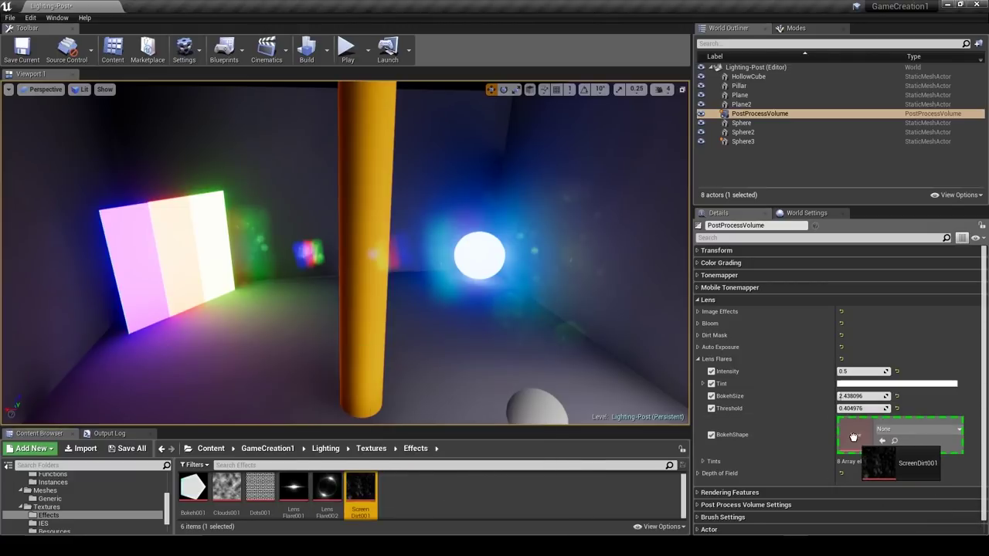
pyautogui.moveTo(843, 408)
pyautogui.mouseDown()
pyautogui.moveTo(838, 396)
pyautogui.moveTo(847, 395)
pyautogui.mouseUp()
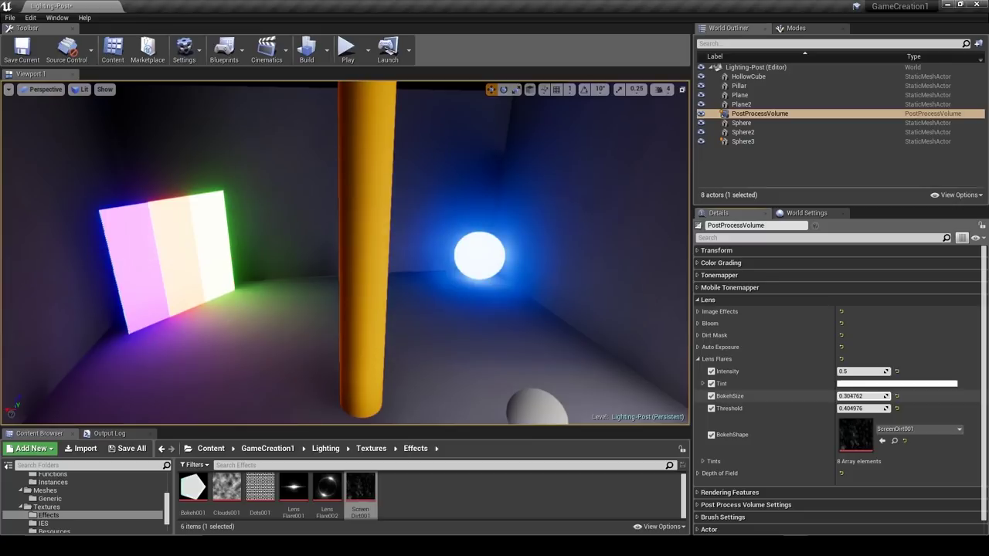
pyautogui.hotkey('ctrl', 'z')
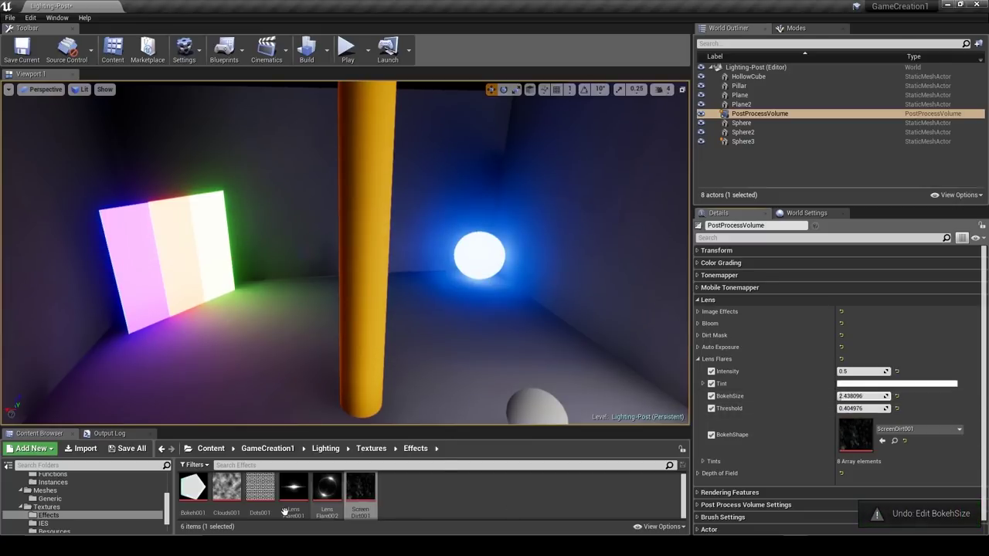
# Assign the Bokeh001 texture as the lens flare BokehShape and set the BokehSize to about 10.67.
pyautogui.moveTo(205, 490); pyautogui.dragTo(854, 435)
pyautogui.moveTo(553, 337); pyautogui.dragTo(336, 331, button='right')
pyautogui.moveTo(856, 395)
pyautogui.mouseDown()
pyautogui.moveTo(846, 395)
pyautogui.moveTo(862, 396)
pyautogui.mouseUp()
pyautogui.moveTo(463, 309); pyautogui.dragTo(558, 309, button='right')
pyautogui.moveTo(471, 255); pyautogui.dragTo(464, 260, button='right')
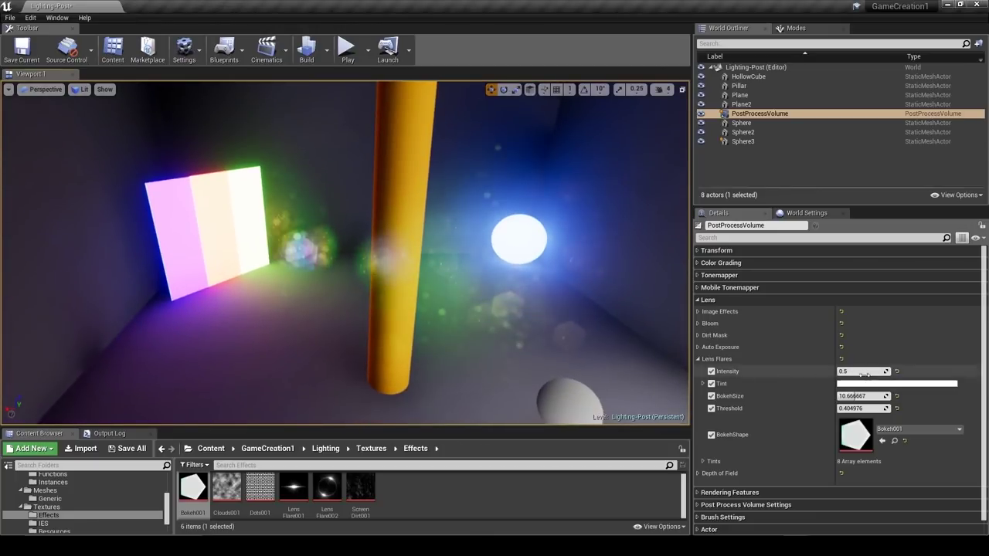
# Try Lens Flares Intensity values of about 1.07, 0 and 0.25, and set the Intensity to 0.1.
pyautogui.moveTo(865, 374); pyautogui.dragTo(870, 374)
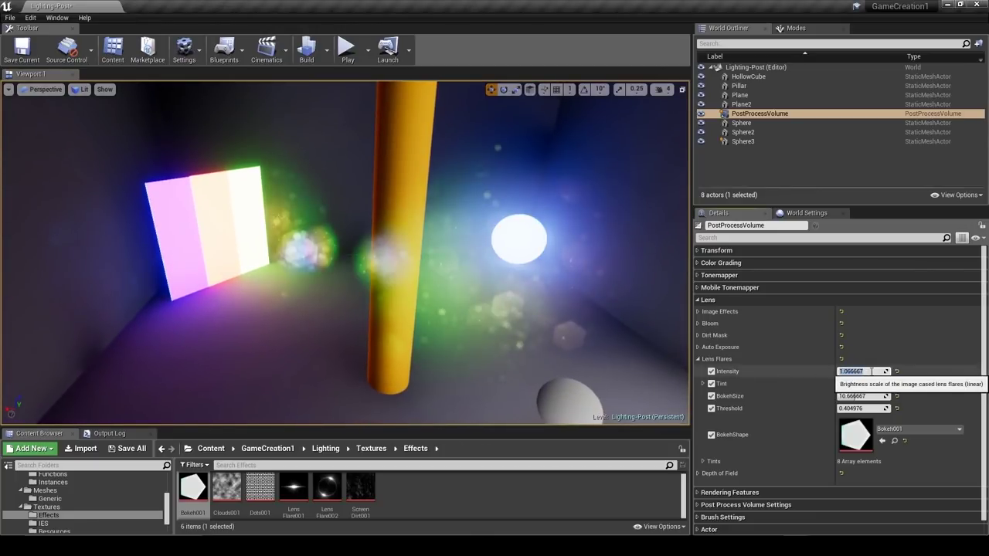
pyautogui.write('0')
pyautogui.press('Return')
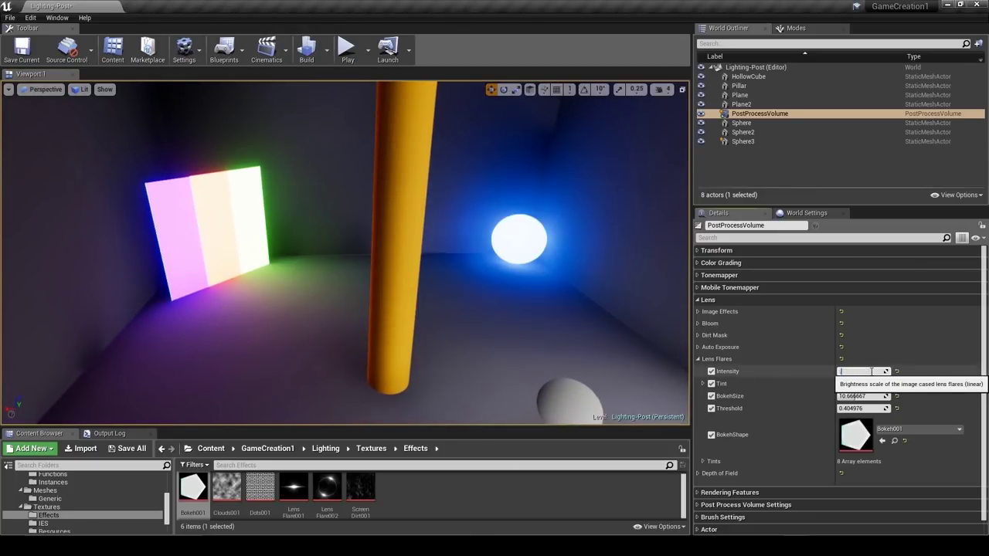
pyautogui.write('0.25')
pyautogui.press('Return')
pyautogui.write('0.1')
pyautogui.press('Return')
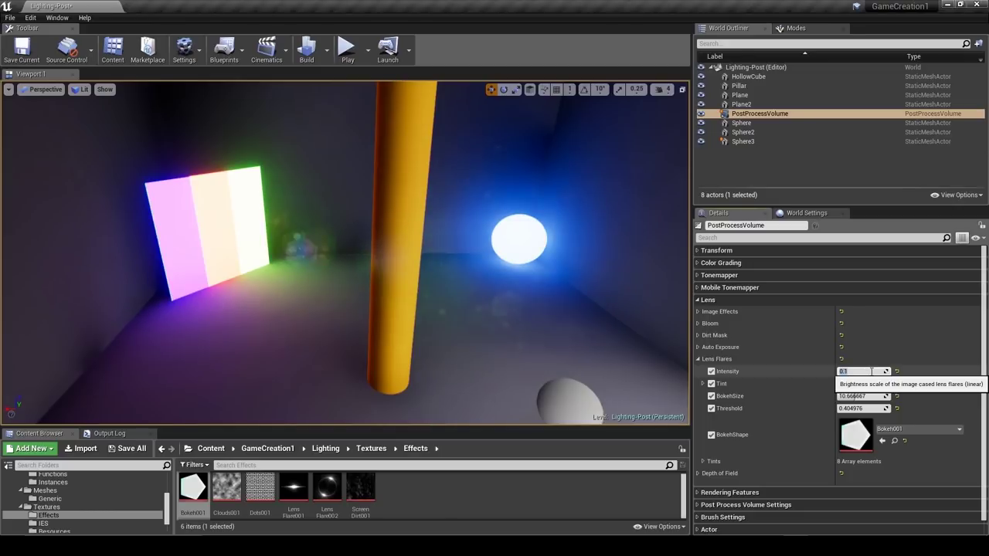
pyautogui.moveTo(604, 340); pyautogui.dragTo(545, 332, button='right')
pyautogui.moveTo(325, 255); pyautogui.dragTo(386, 256, button='right')
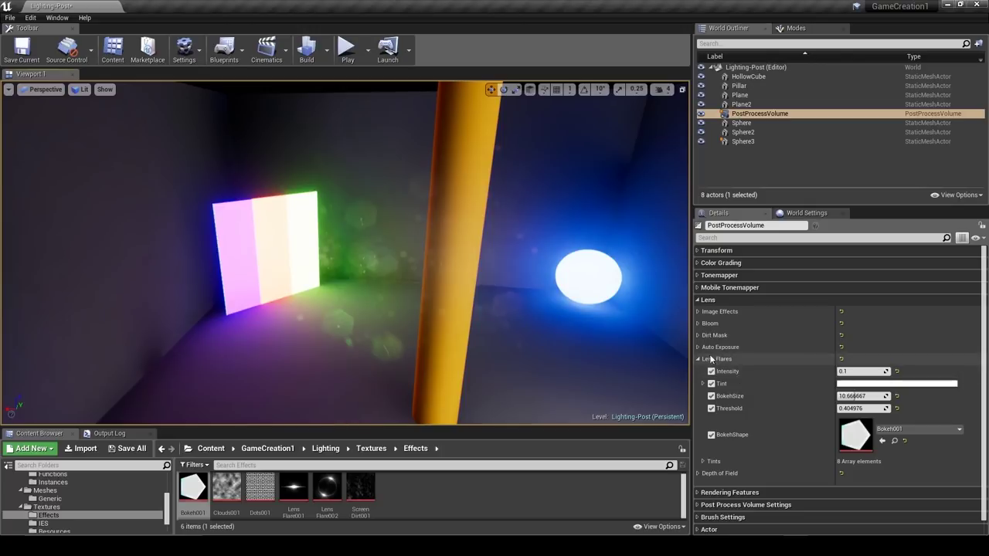
# Expand the Dirt Mask settings and examine the lens flares and dirt around the glowing panels and spheres from several angles.
pyautogui.click(698, 335)
pyautogui.click(862, 388)
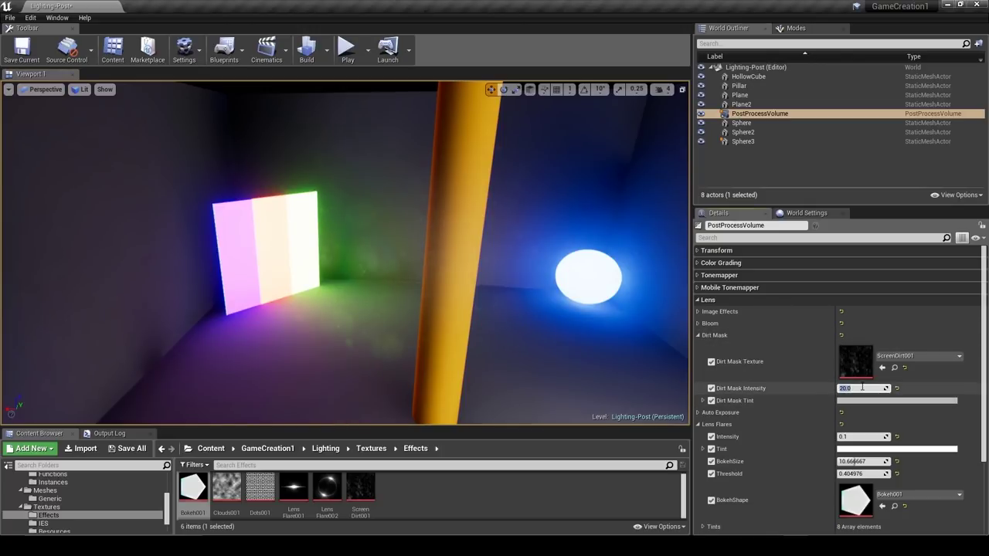
pyautogui.moveTo(433, 332); pyautogui.dragTo(332, 356, button='right')
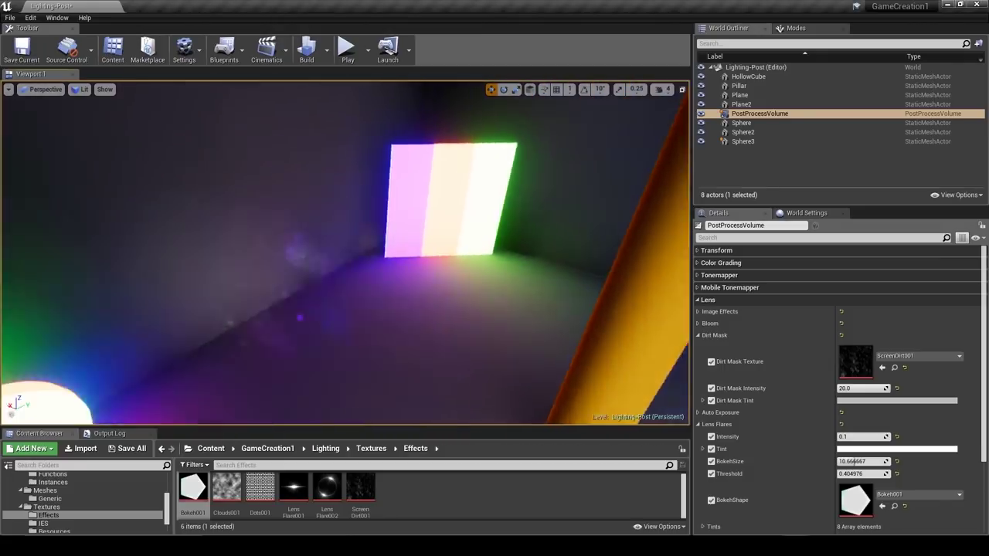
pyautogui.moveTo(333, 309); pyautogui.dragTo(584, 306, button='right')
pyautogui.press('a')
pyautogui.press('w')
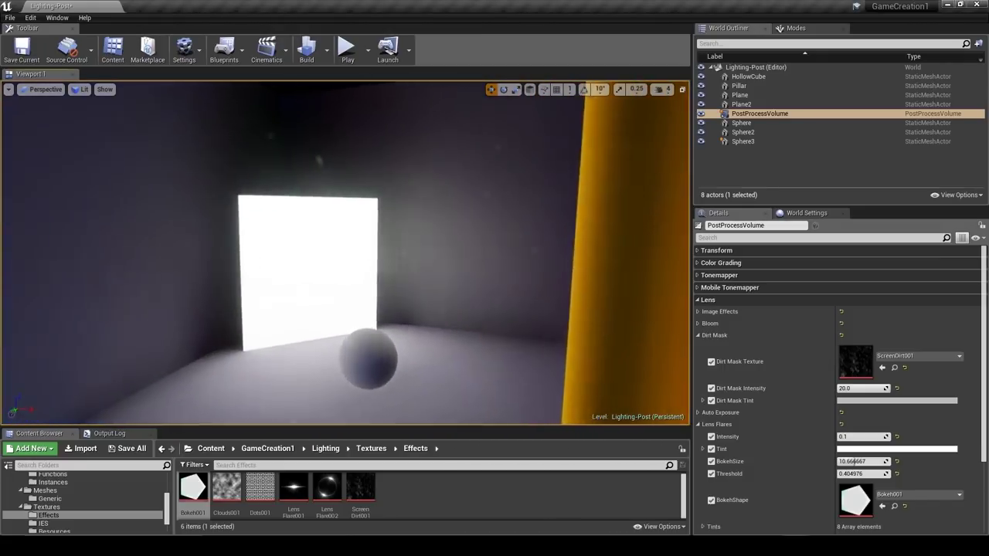
pyautogui.press('w')
pyautogui.moveTo(433, 305); pyautogui.dragTo(155, 294, button='right')
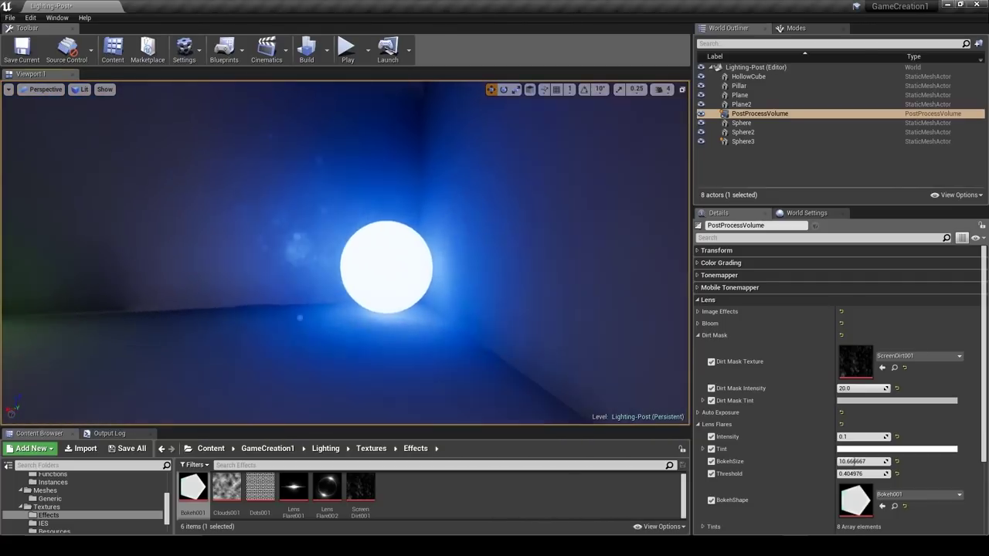
pyautogui.moveTo(332, 301); pyautogui.dragTo(224, 320, button='right')
pyautogui.press('w')
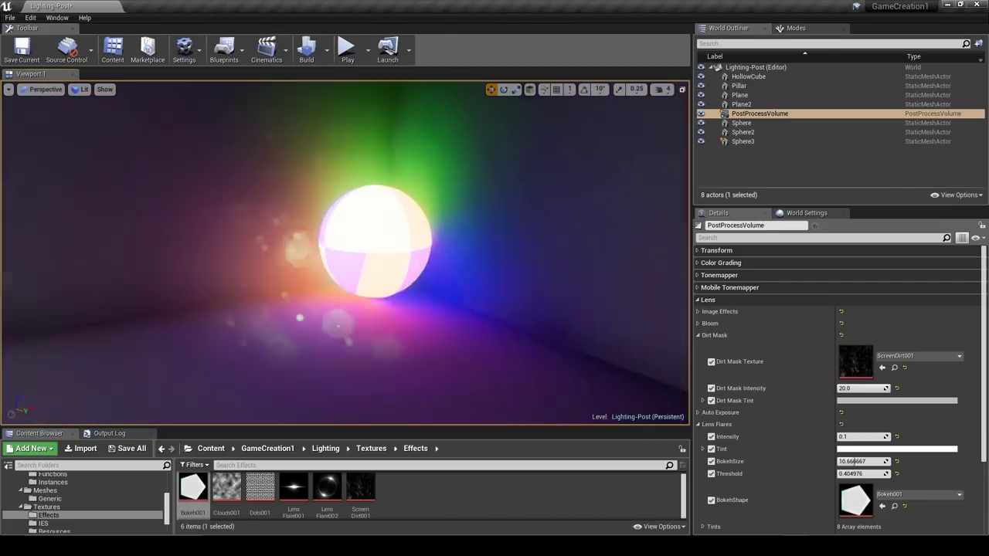
pyautogui.moveTo(294, 312); pyautogui.dragTo(352, 309, button='right')
pyautogui.press('w')
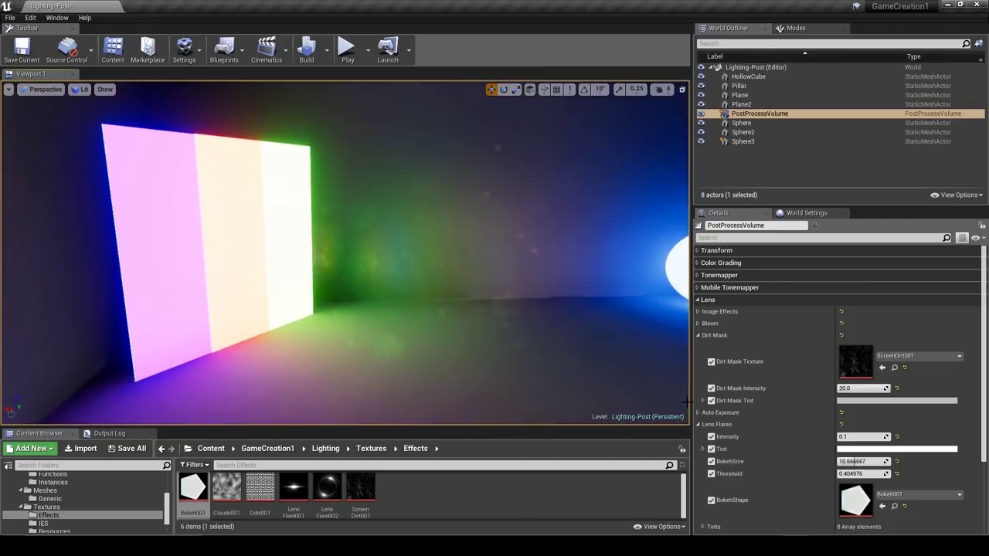
# Collapse the Dirt Mask and Lens Flares settings, expand Depth of Field, and view the room from farther back and close up.
pyautogui.click(697, 335)
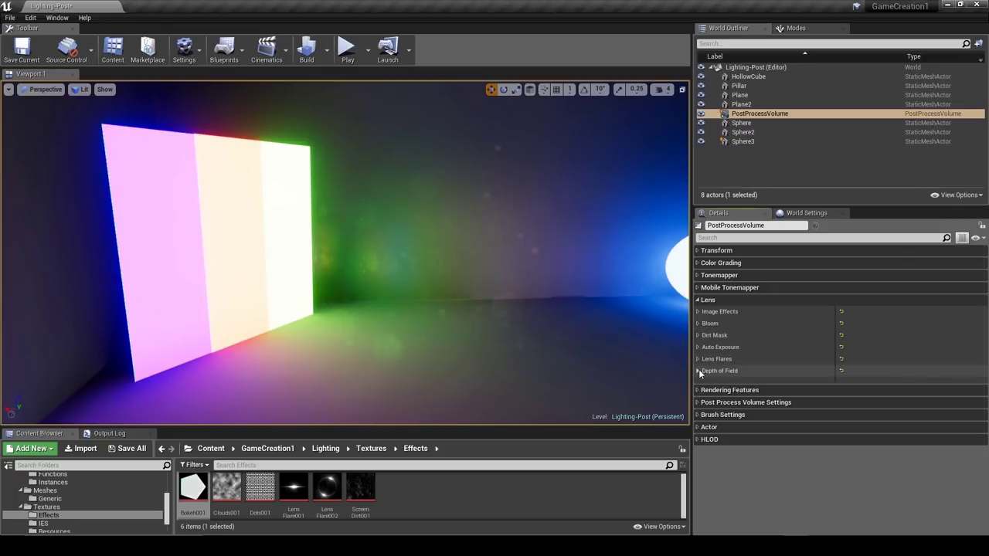
pyautogui.click(698, 371)
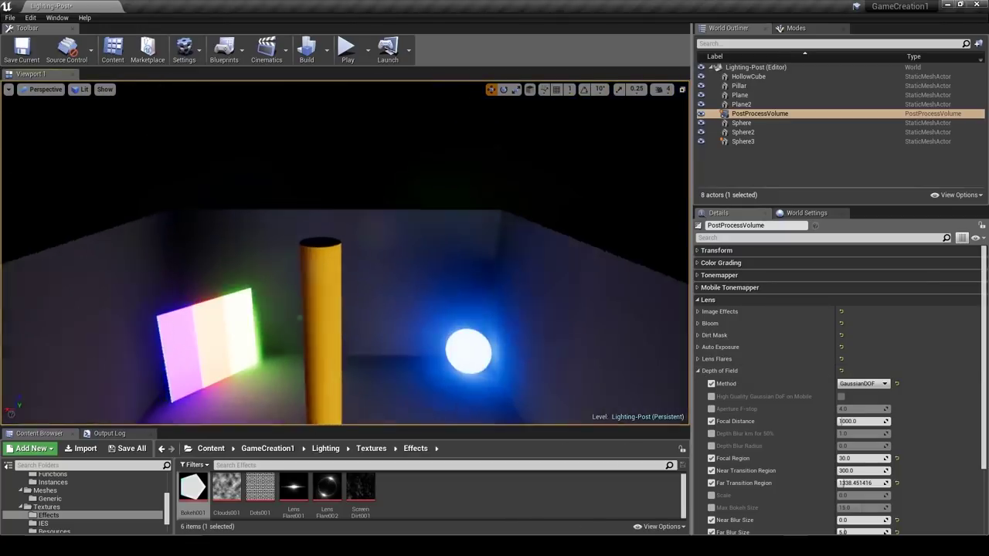
pyautogui.moveTo(344, 254); pyautogui.dragTo(332, 332, button='right')
pyautogui.press('s')
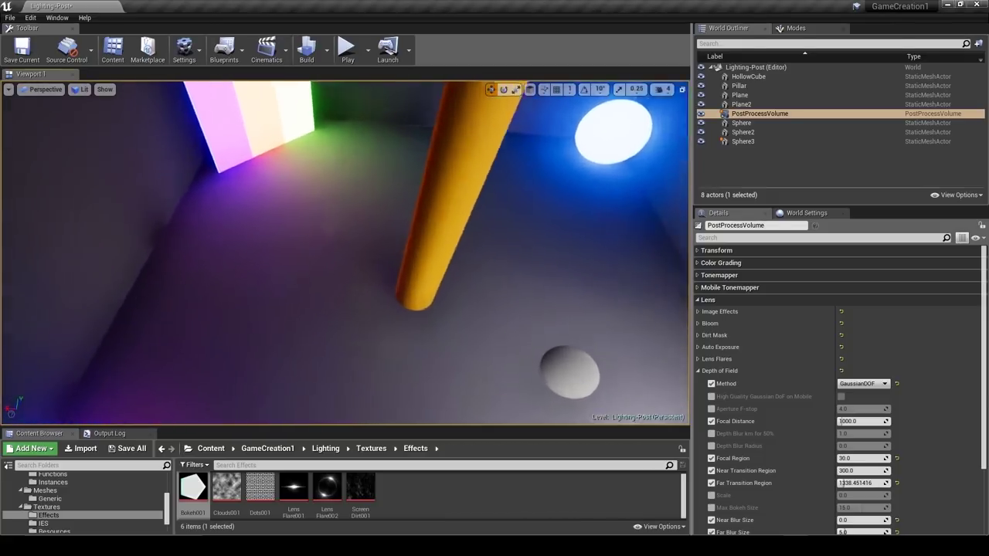
pyautogui.moveTo(502, 305); pyautogui.dragTo(539, 265, button='right')
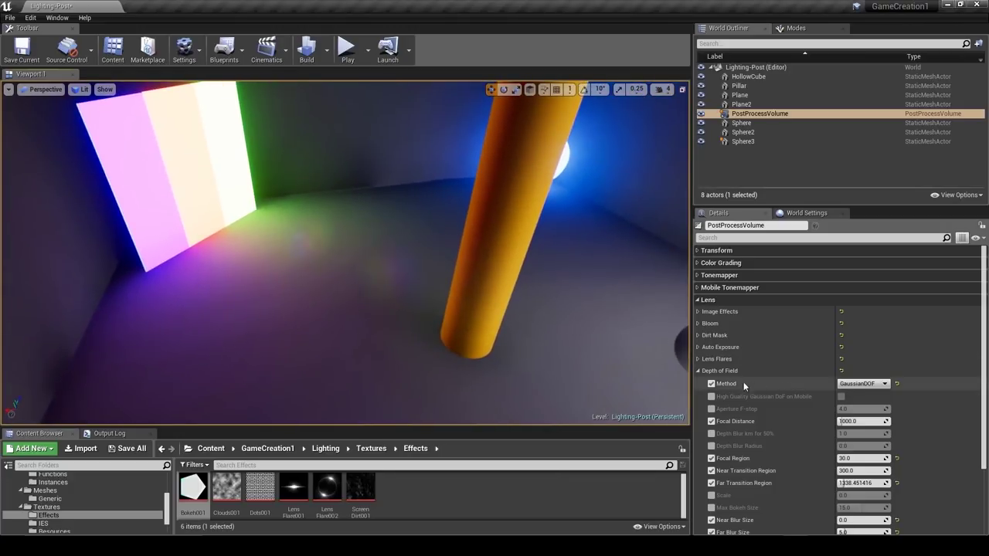
# Try CircleDOF as the Depth of Field Method and set it back to GaussianDOF.
pyautogui.click(882, 384)
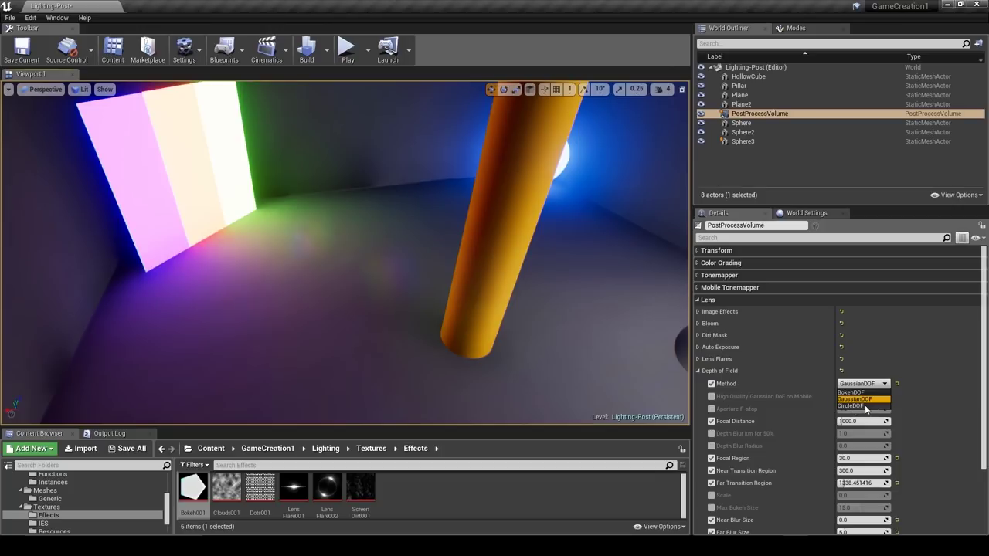
pyautogui.click(914, 401)
pyautogui.click(864, 385)
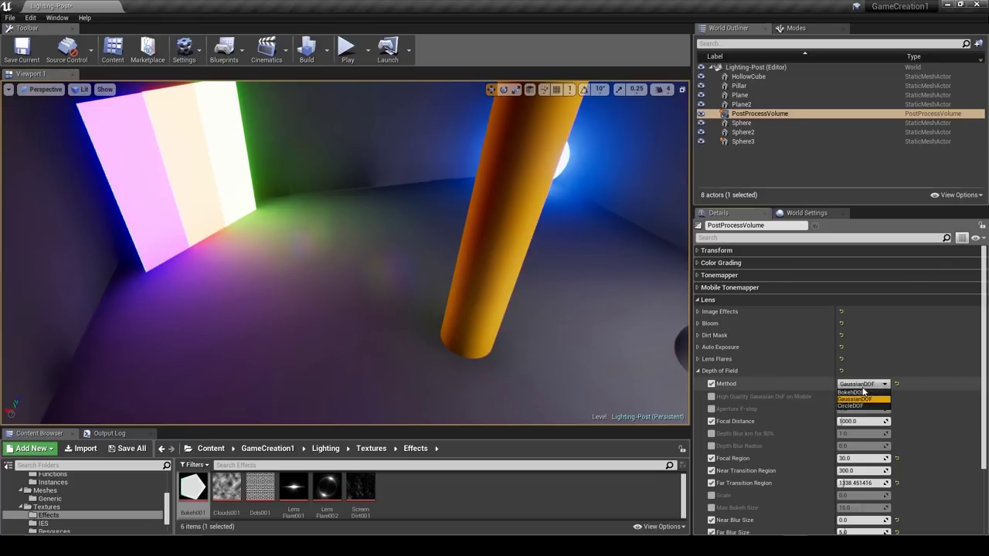
pyautogui.click(859, 407)
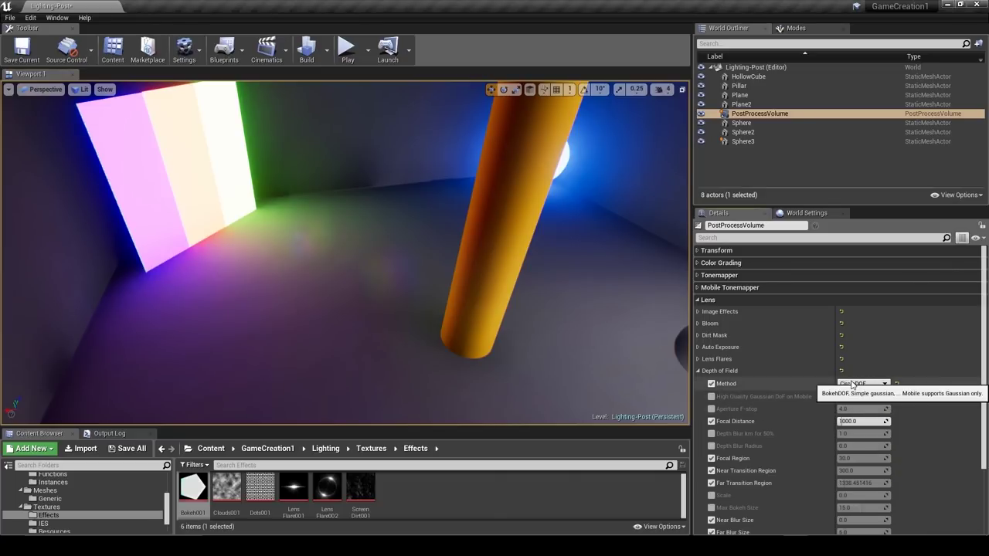
pyautogui.click(856, 384)
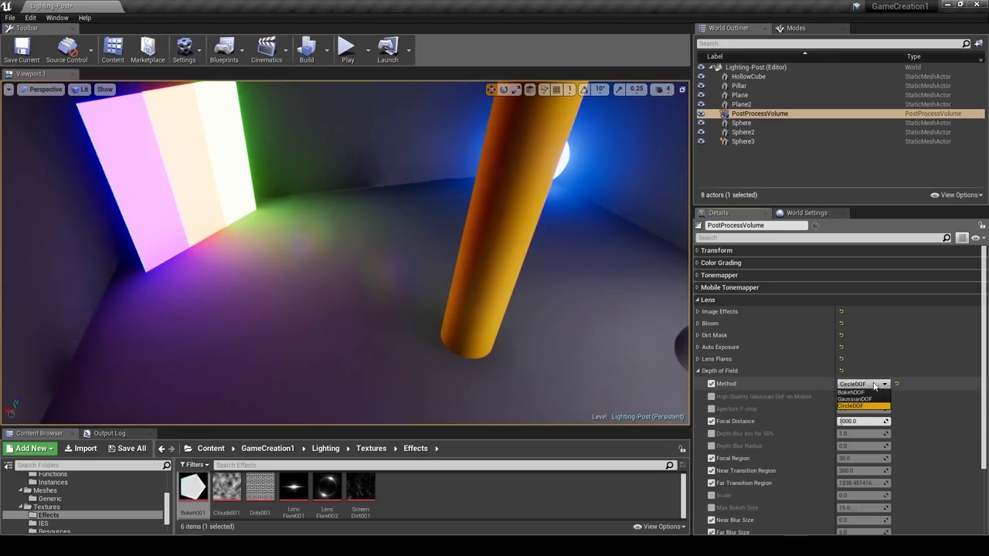
pyautogui.click(853, 399)
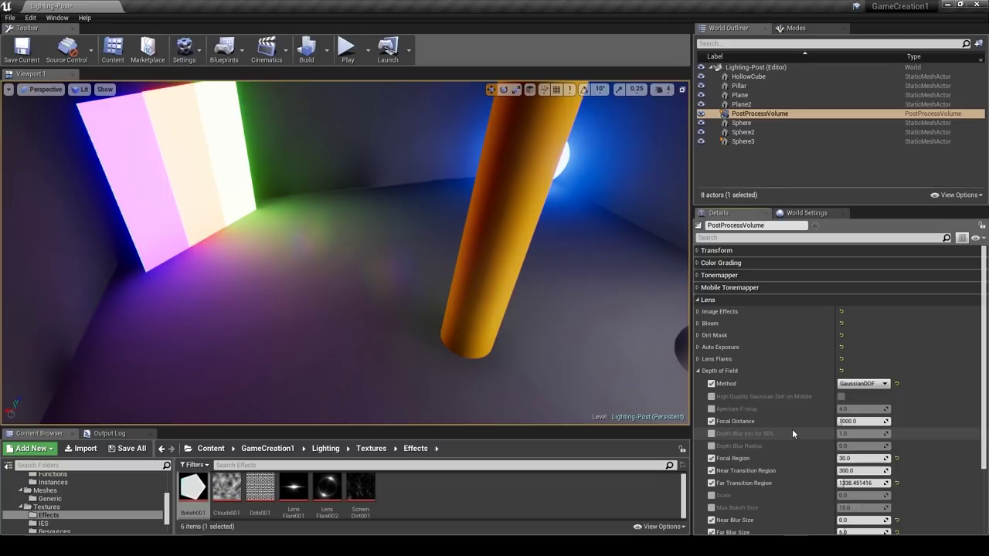
# Try a different Depth of Field Focal Distance with the pillar, panel and spheres in view, and undo it.
pyautogui.press('s')
pyautogui.moveTo(346, 253)
pyautogui.mouseDown(button='right')
pyautogui.moveTo(357, 205)
pyautogui.moveTo(359, 262)
pyautogui.mouseUp(button='right')
pyautogui.press('w')
pyautogui.moveTo(396, 325); pyautogui.dragTo(400, 360, button='right')
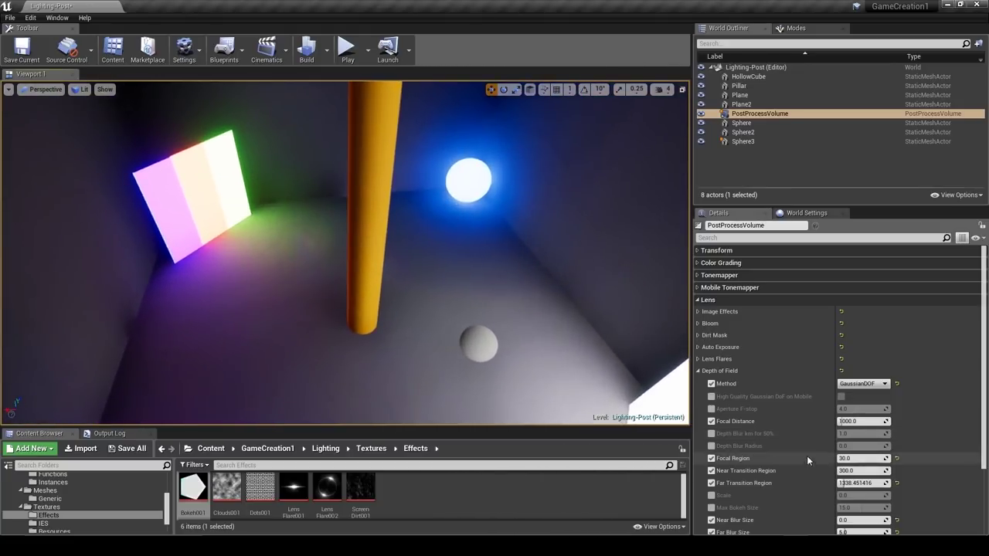
pyautogui.moveTo(848, 422)
pyautogui.mouseDown()
pyautogui.moveTo(839, 422)
pyautogui.moveTo(848, 422)
pyautogui.mouseUp()
pyautogui.hotkey('ctrl', 'z')
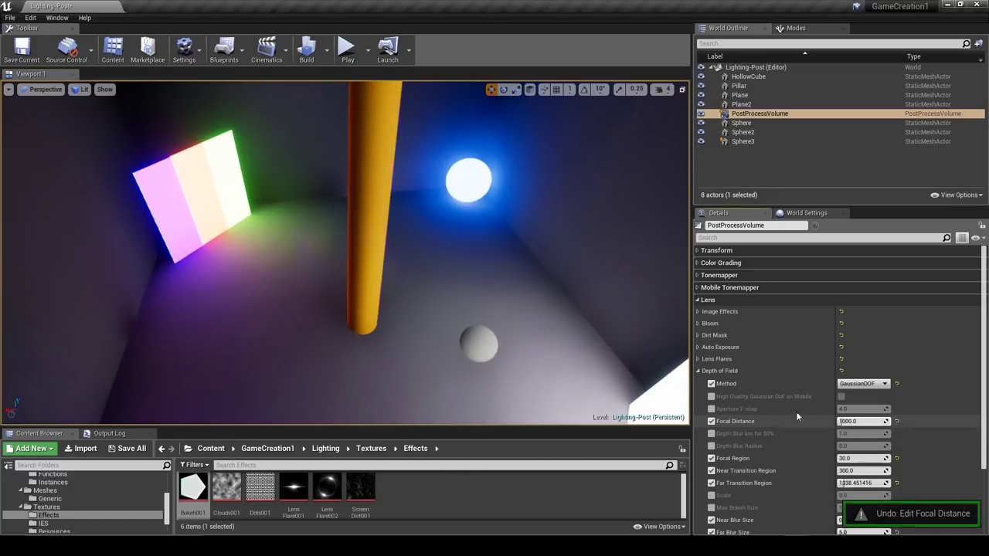
# Try larger Focal Region values, including about 4190, from near and far viewpoints, undoing each change.
pyautogui.scroll(-2, 775, 470)
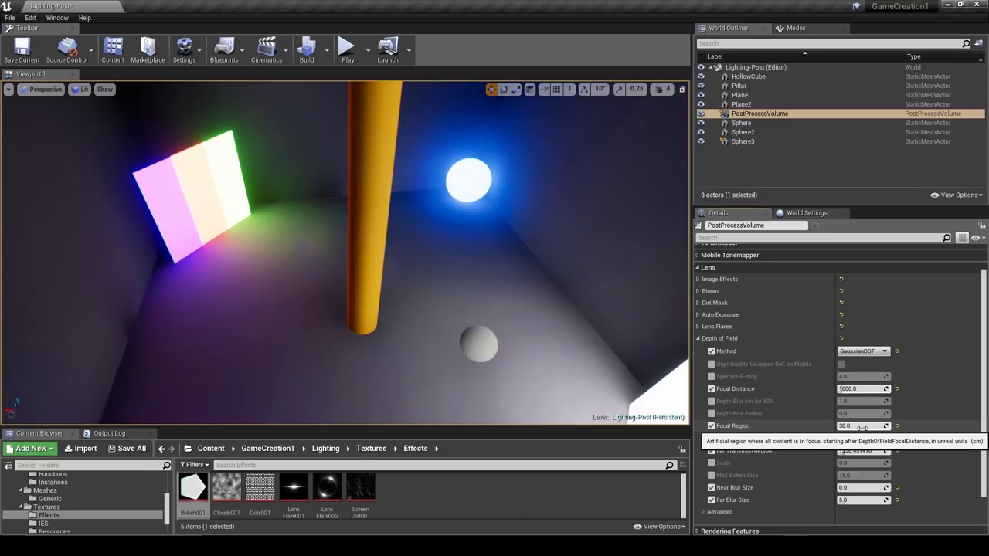
pyautogui.moveTo(862, 428); pyautogui.dragTo(888, 427)
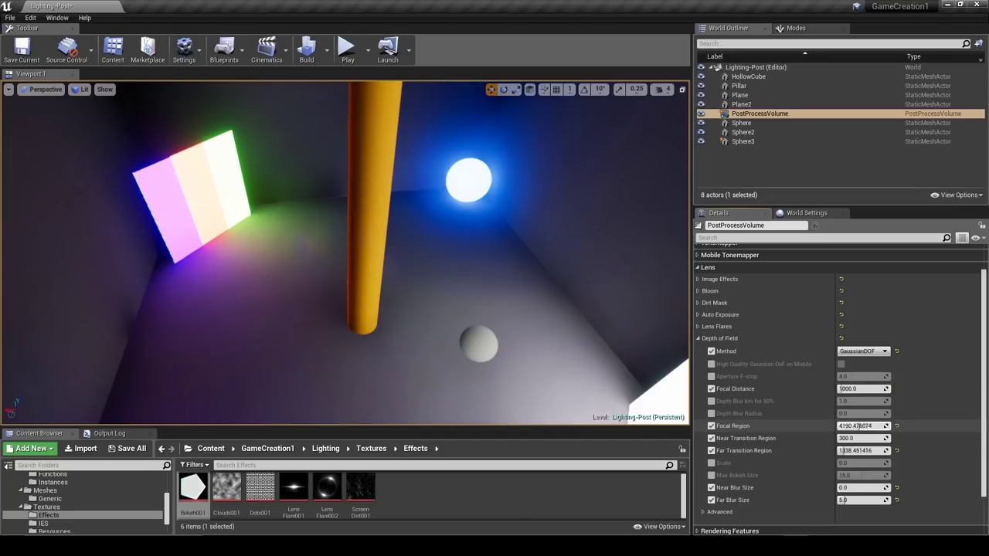
pyautogui.hotkey('ctrl', 'z')
pyautogui.press('s')
pyautogui.moveTo(416, 281)
pyautogui.mouseDown(button='right')
pyautogui.moveTo(425, 311)
pyautogui.moveTo(415, 284)
pyautogui.mouseUp(button='right')
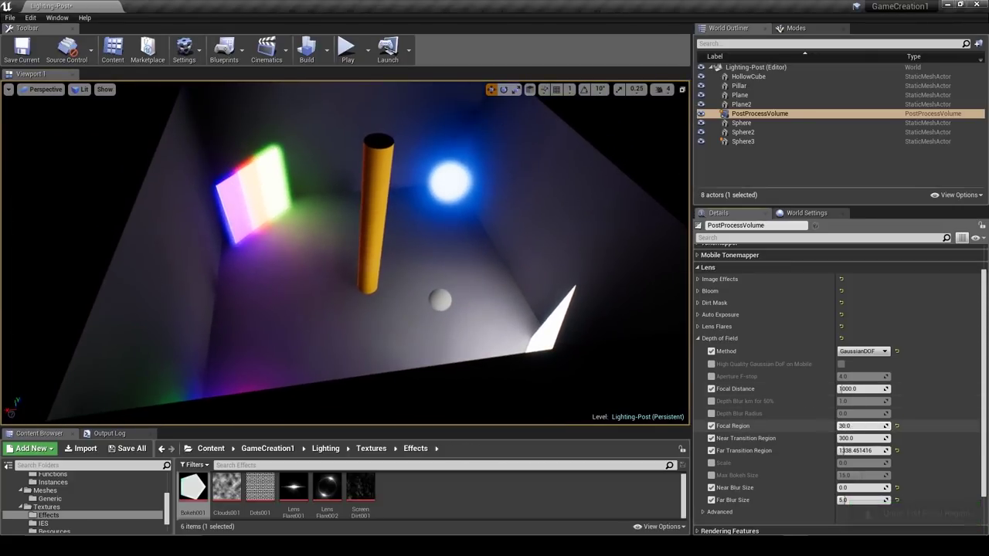
pyautogui.moveTo(859, 427); pyautogui.dragTo(873, 426)
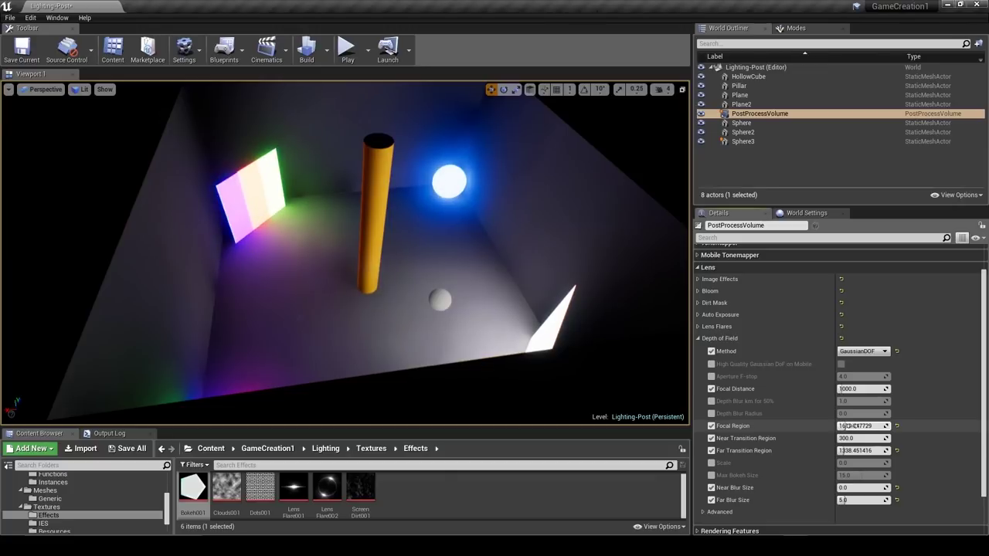
pyautogui.hotkey('ctrl', 'z')
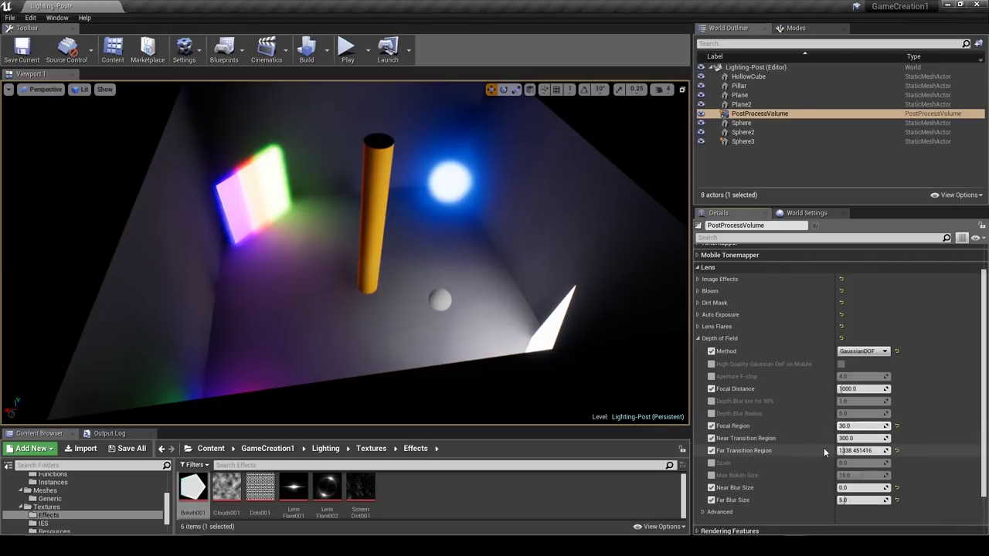
# Set the Depth of Field Near Blur Size to about 3.66 with the pillar and grey sphere in close view.
pyautogui.press('w')
pyautogui.moveTo(464, 309); pyautogui.dragTo(495, 331, button='right')
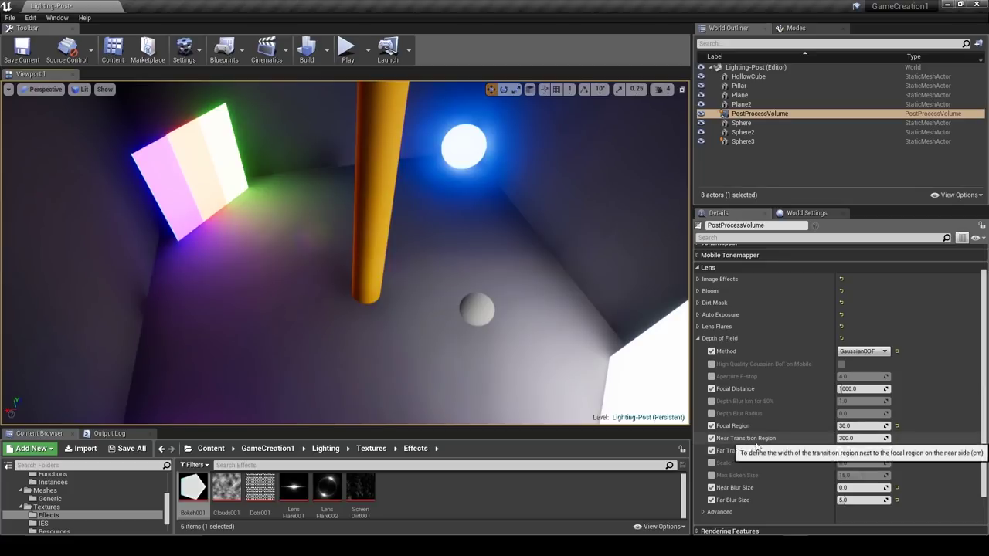
pyautogui.press('w')
pyautogui.moveTo(543, 374); pyautogui.dragTo(562, 296, button='right')
pyautogui.press('q')
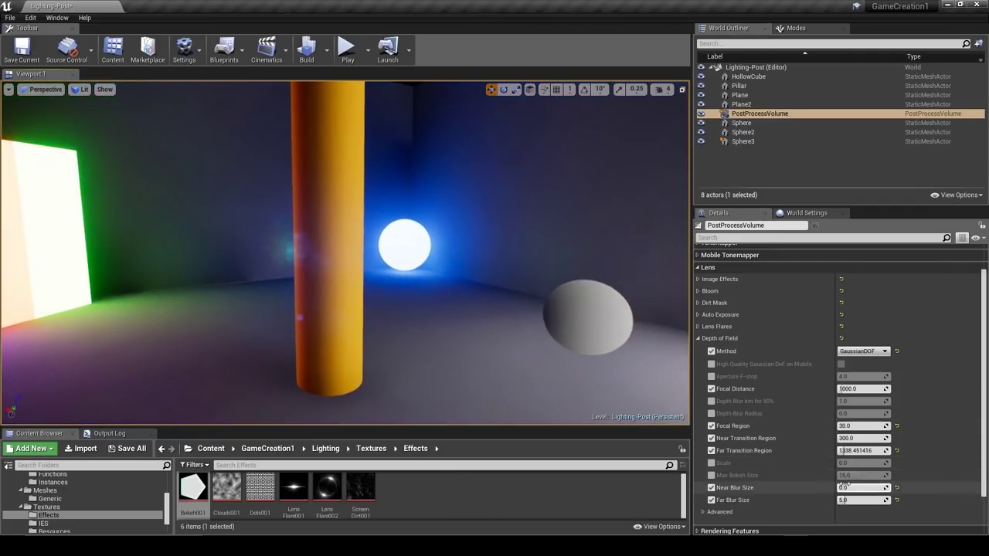
pyautogui.moveTo(848, 488); pyautogui.dragTo(883, 488)
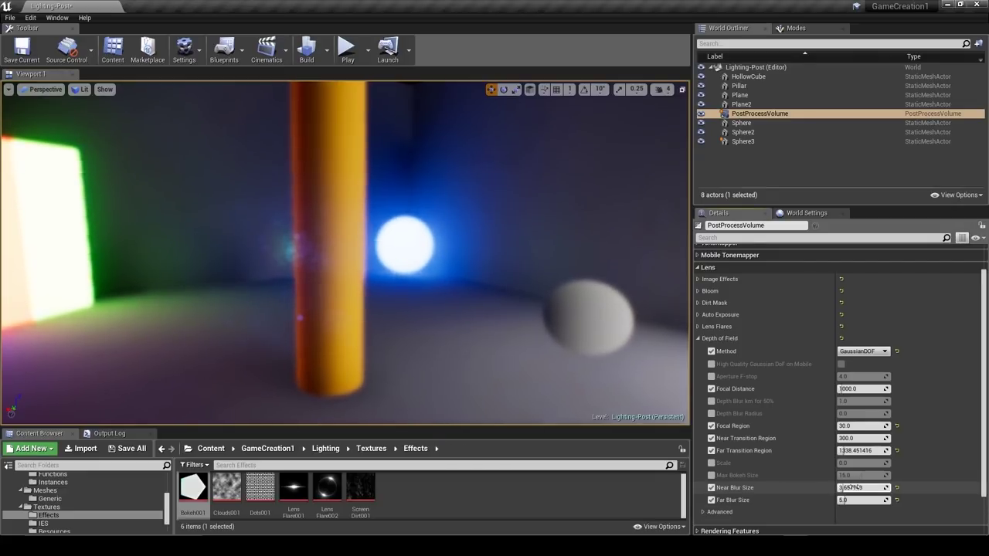
# Examine the near and far blur on the pillar, panel and spheres from different distances.
pyautogui.press('w')
pyautogui.moveTo(431, 304); pyautogui.dragTo(427, 348, button='right')
pyautogui.scroll(-10, 346, 253)
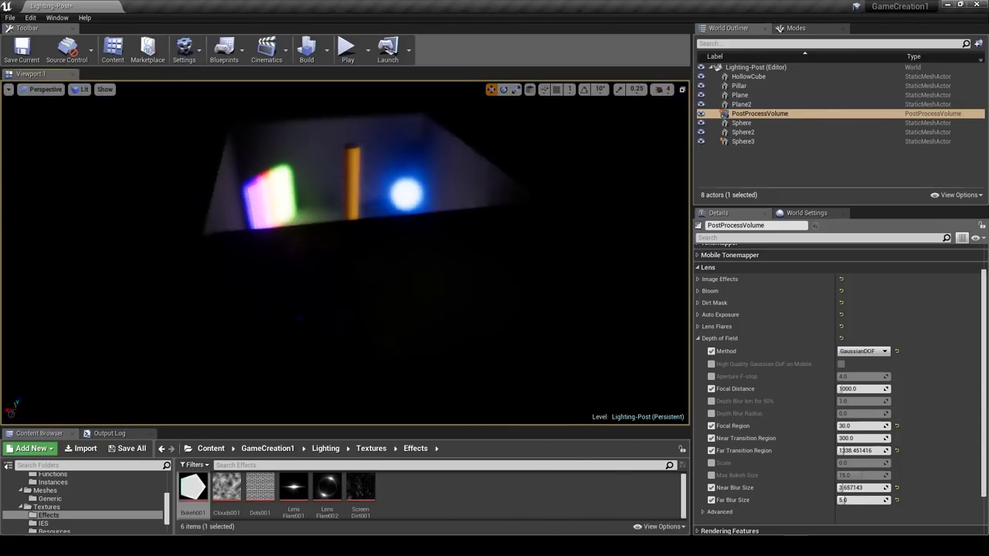
pyautogui.moveTo(497, 313)
pyautogui.mouseDown(button='right')
pyautogui.moveTo(497, 294)
pyautogui.moveTo(497, 313)
pyautogui.mouseUp(button='right')
pyautogui.press('w')
pyautogui.press('s')
pyautogui.press('w')
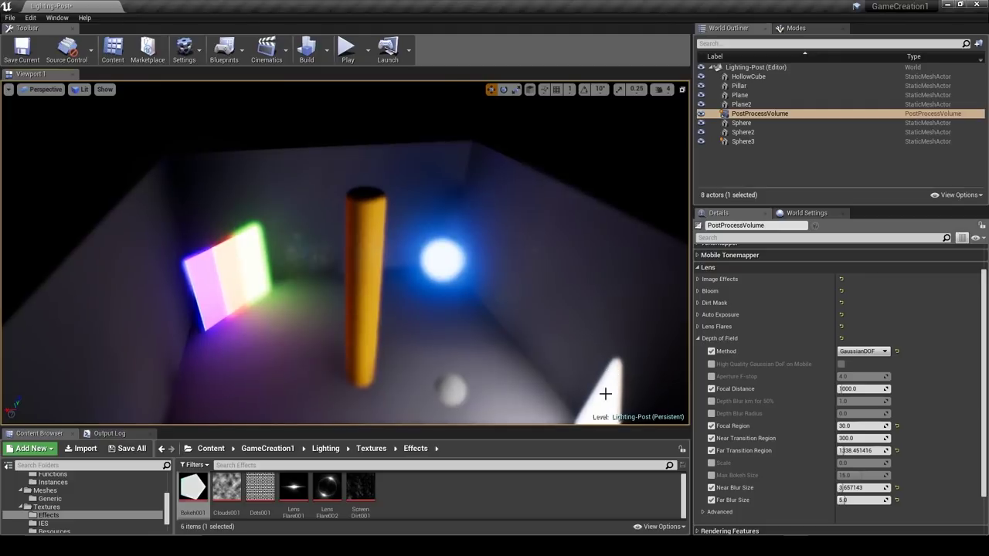
# Undo the last Near Blur Size change and view the pillar and spheres from close up and far away.
pyautogui.hotkey('ctrl', 'z')
pyautogui.scroll(-6, 510, 361)
pyautogui.moveTo(621, 401)
pyautogui.mouseDown(button='right')
pyautogui.moveTo(620, 363)
pyautogui.moveTo(620, 402)
pyautogui.mouseUp(button='right')
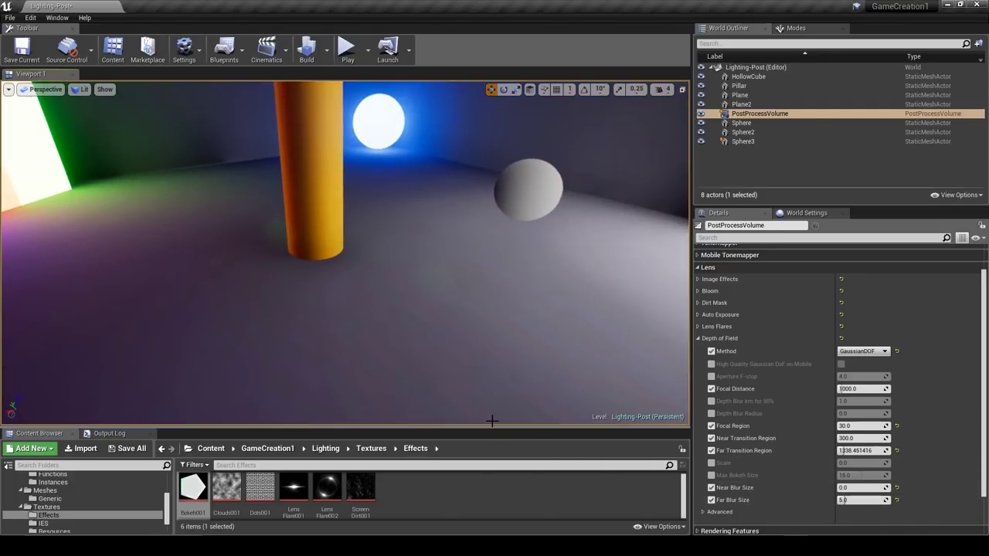
pyautogui.moveTo(425, 350); pyautogui.dragTo(402, 354, button='right')
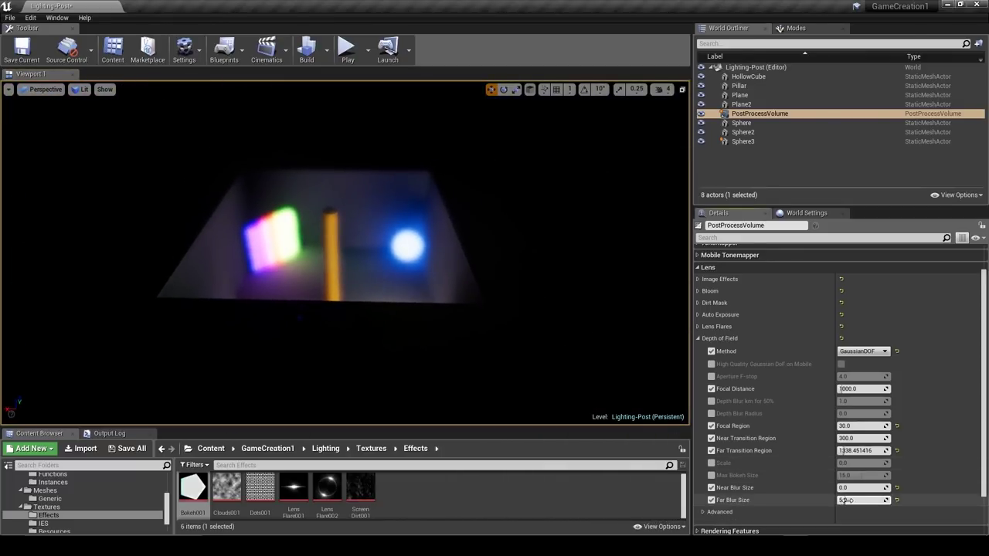
# Try a Depth of Field Far Blur Size of about 14.3 from a distant viewpoint, and undo it.
pyautogui.moveTo(846, 501); pyautogui.dragTo(861, 500)
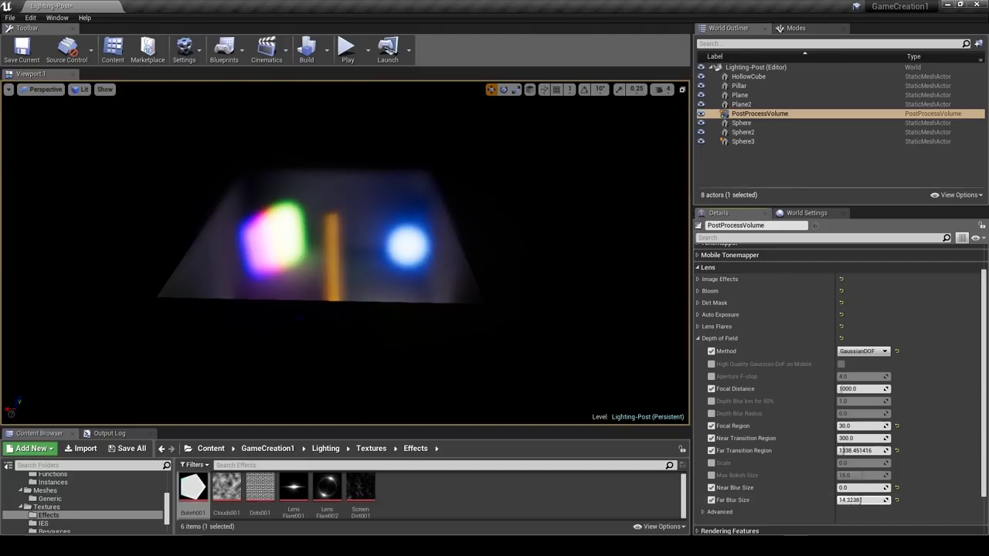
pyautogui.hotkey('ctrl', 'z')
pyautogui.press('w')
pyautogui.moveTo(419, 288)
pyautogui.mouseDown(button='right')
pyautogui.moveTo(408, 283)
pyautogui.moveTo(417, 325)
pyautogui.moveTo(418, 288)
pyautogui.mouseUp(button='right')
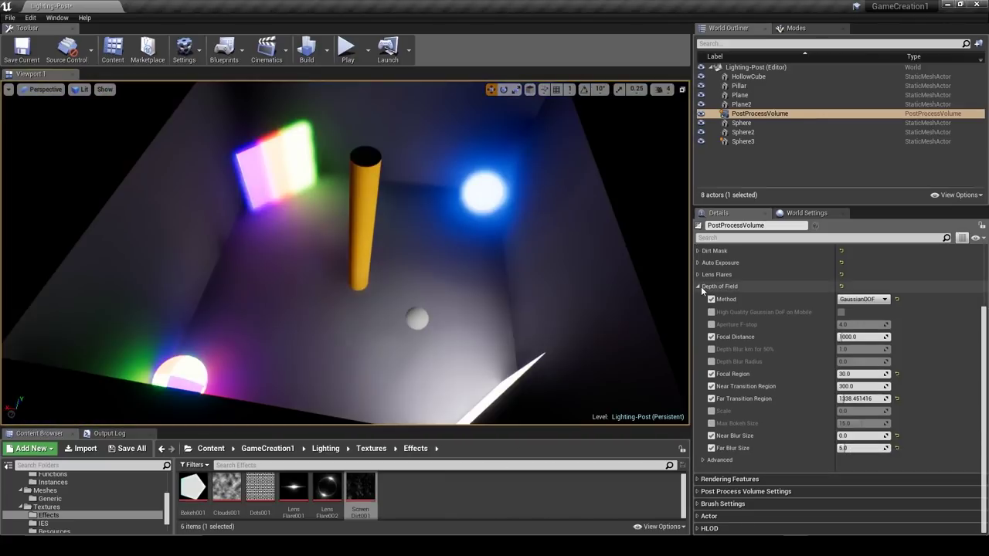
# Collapse the Depth of Field and Lens settings and expand Global Illumination under Rendering Features.
pyautogui.click(701, 285)
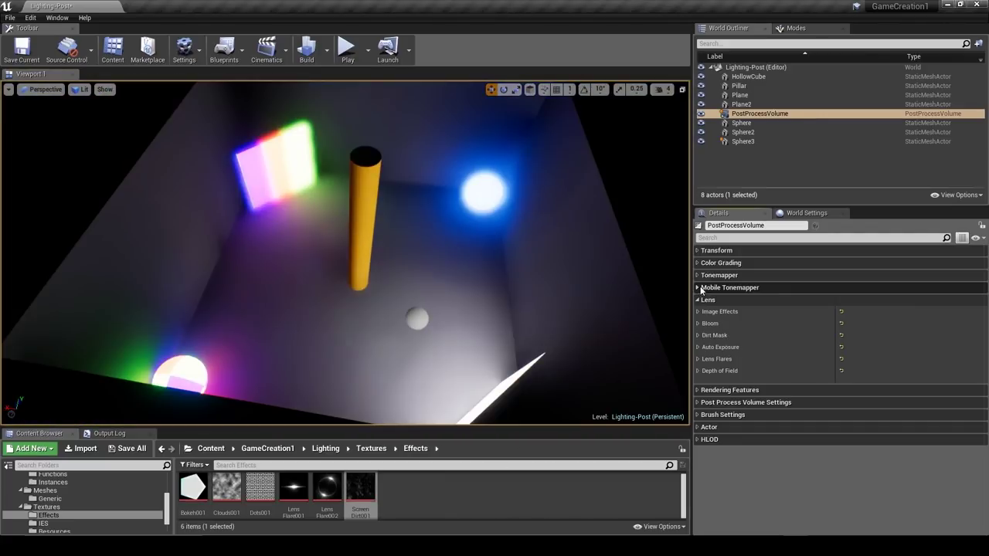
pyautogui.click(709, 300)
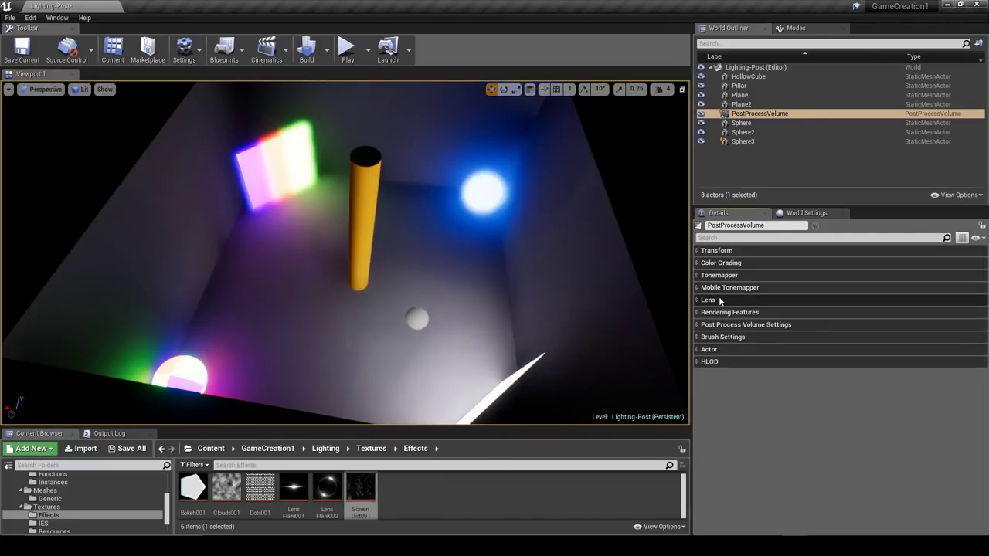
pyautogui.click(705, 313)
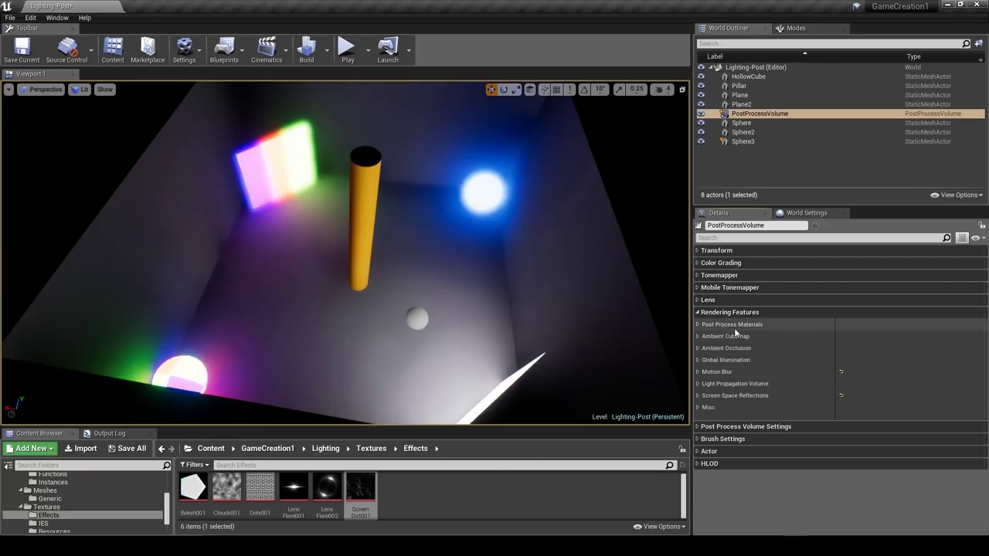
pyautogui.click(698, 362)
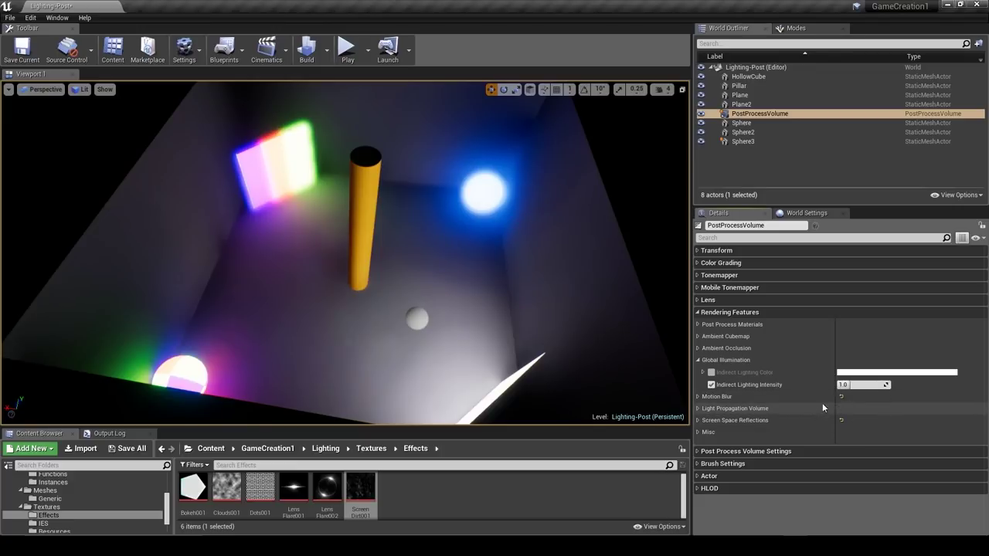
# Try a different Indirect Lighting Intensity with the pillar and panels in closer view, and undo it.
pyautogui.moveTo(541, 309); pyautogui.dragTo(546, 334, button='right')
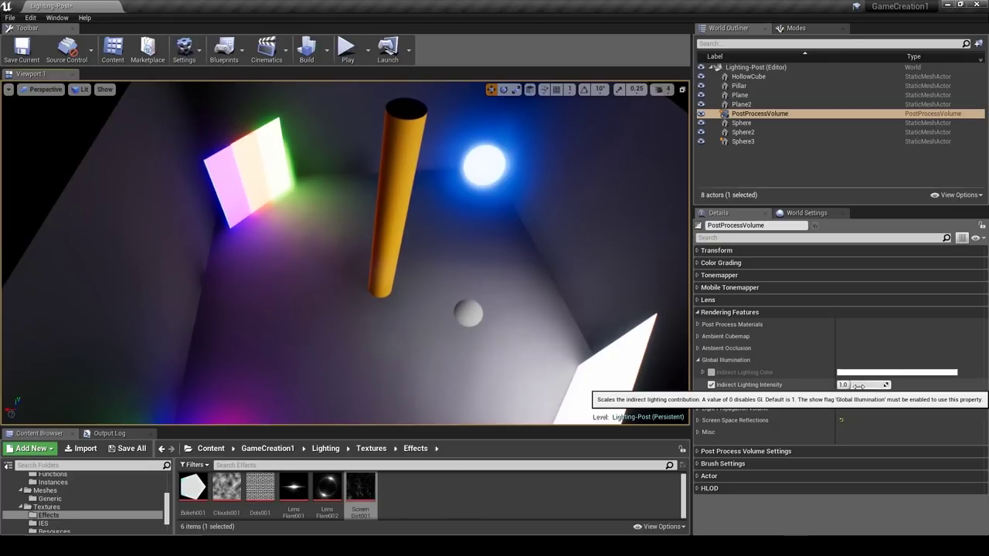
pyautogui.moveTo(860, 386)
pyautogui.mouseDown()
pyautogui.moveTo(888, 386)
pyautogui.moveTo(850, 385)
pyautogui.mouseUp()
pyautogui.hotkey('ctrl', 'z')
# Enable the Indirect Lighting Color override, inspect its R, G and B channels, and collapse the Global Illumination settings.
pyautogui.click(712, 371)
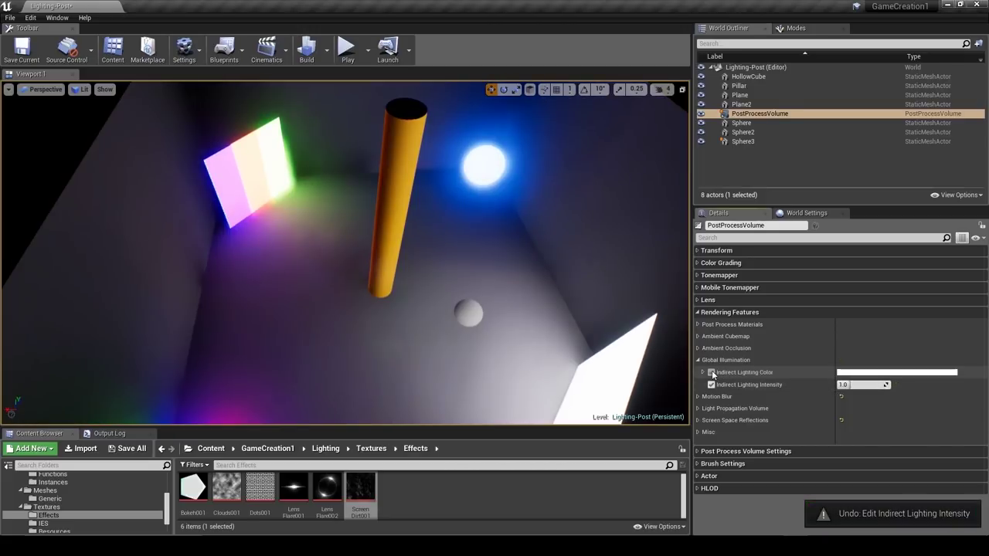
pyautogui.click(865, 374)
pyautogui.moveTo(705, 348); pyautogui.dragTo(700, 376)
pyautogui.click(836, 508)
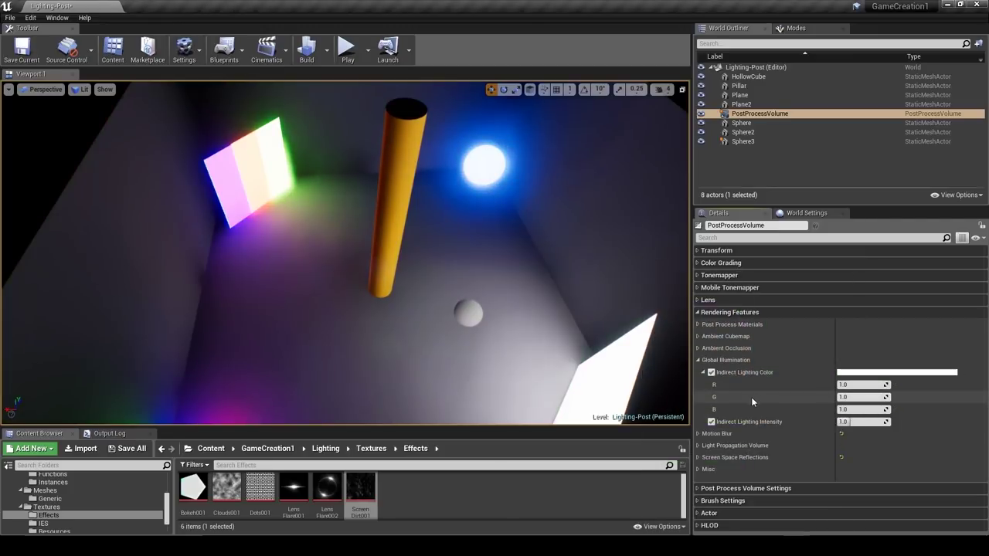
pyautogui.click(703, 373)
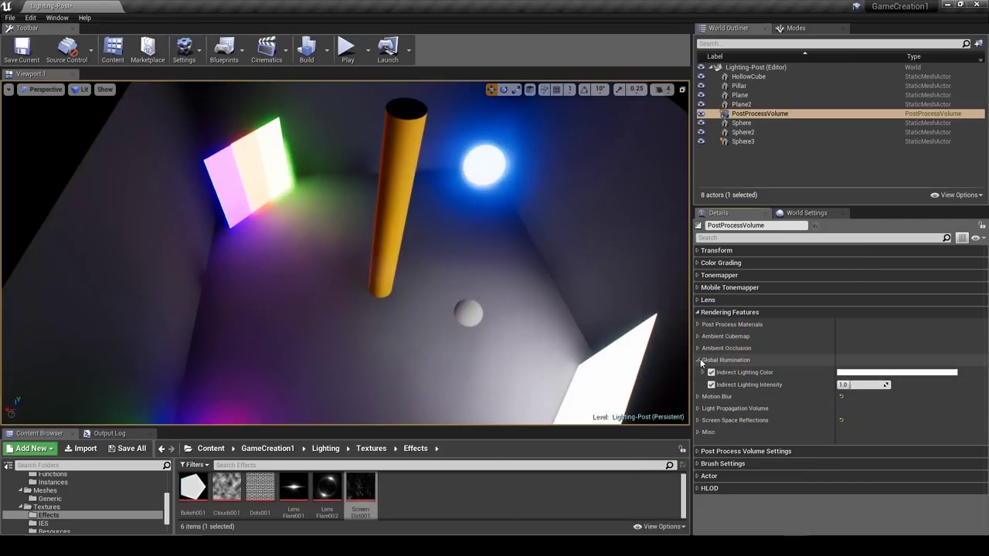
pyautogui.click(698, 360)
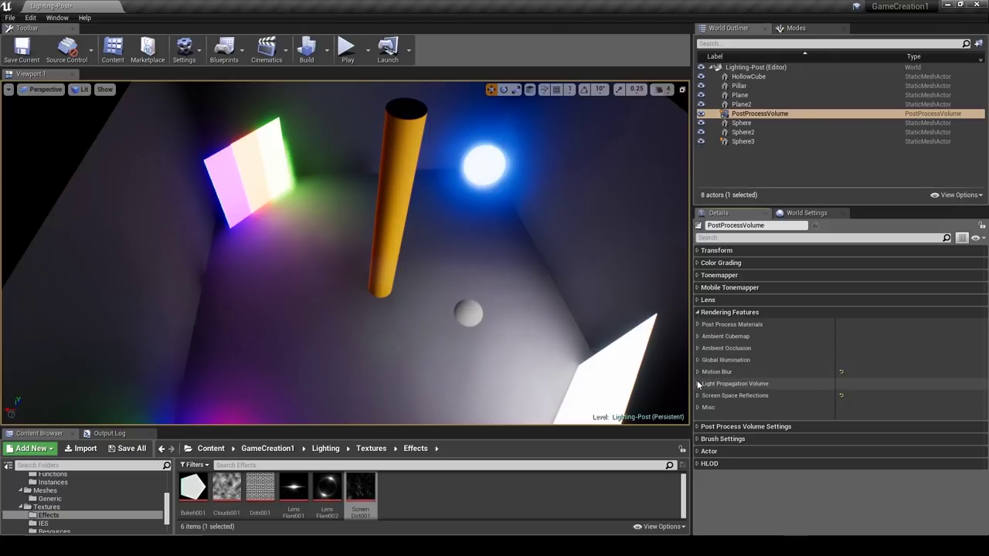
# Look through the Light Propagation Volume and Misc settings under Rendering Features, collapsing each one.
pyautogui.click(698, 383)
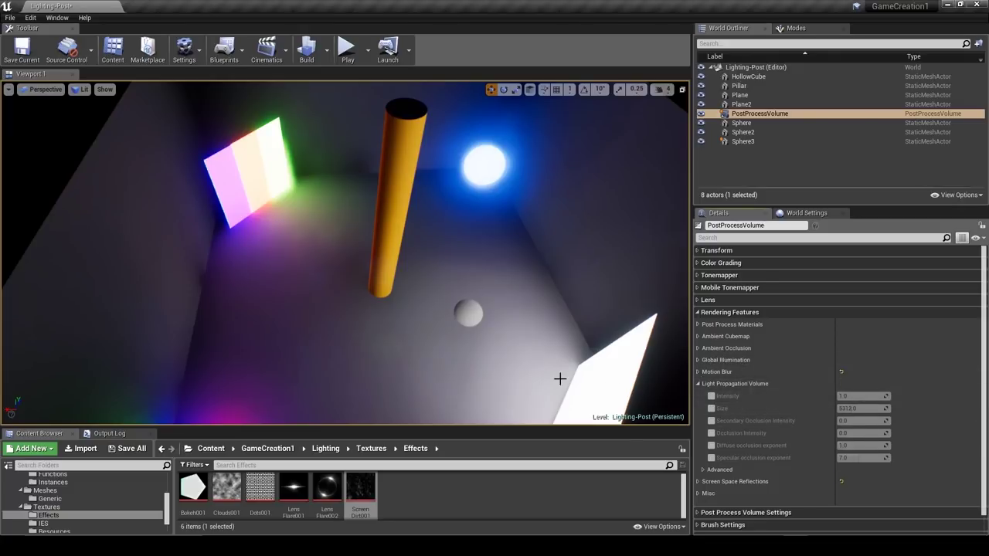
pyautogui.click(698, 384)
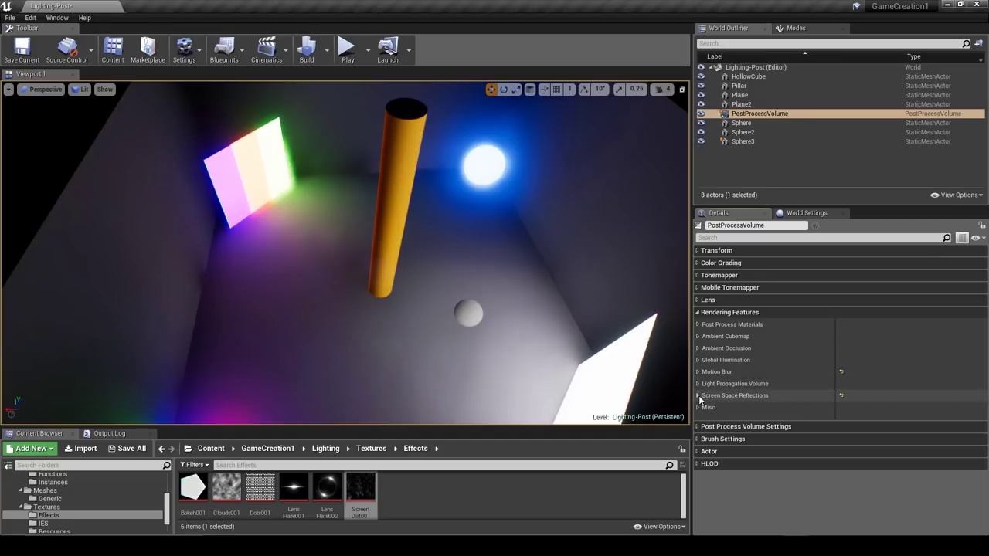
pyautogui.click(699, 408)
pyautogui.click(698, 408)
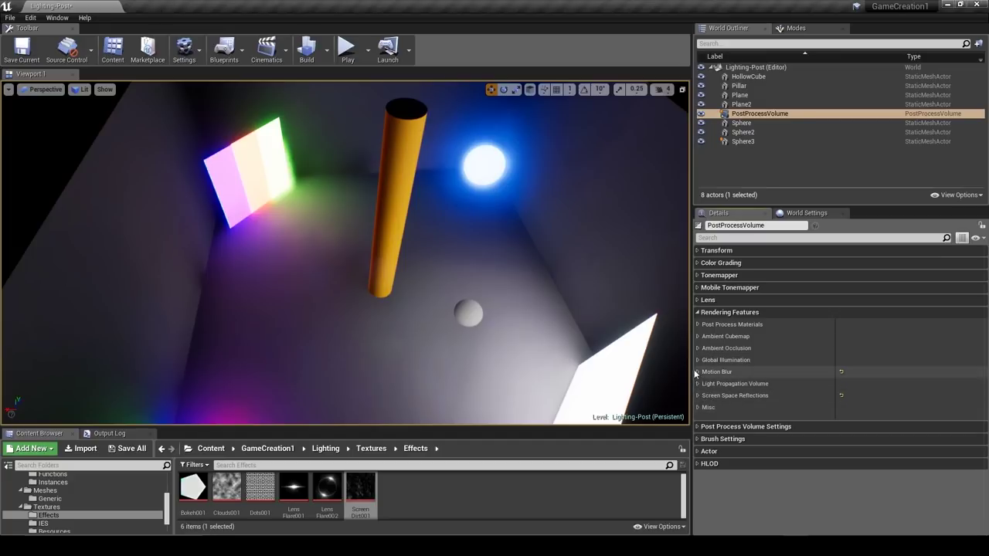
# Try an Ambient Occlusion Intensity of 1.0 and undo it, with the room's corners and pillar in view.
pyautogui.click(698, 348)
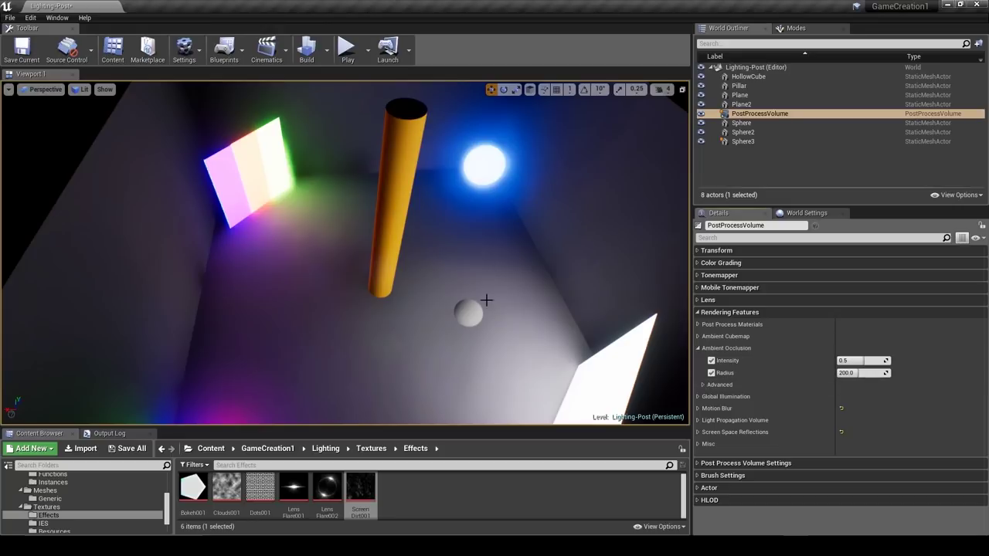
pyautogui.moveTo(856, 361); pyautogui.dragTo(897, 362)
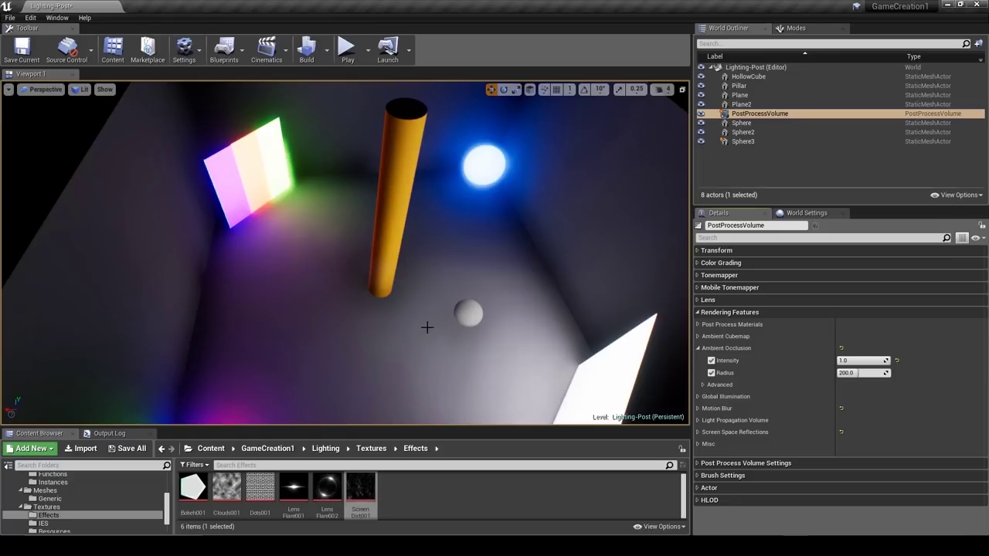
pyautogui.hotkey('ctrl', 'z')
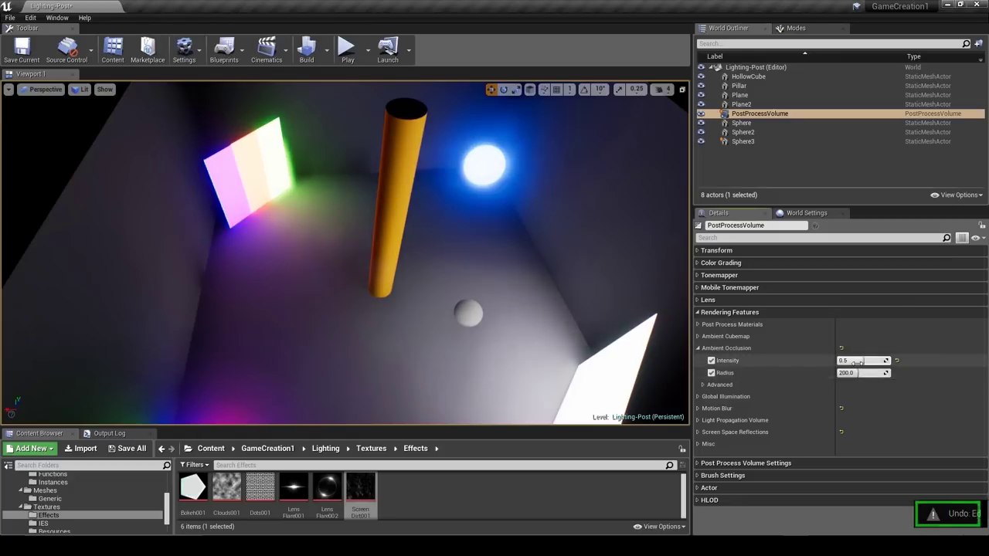
pyautogui.moveTo(537, 317); pyautogui.dragTo(506, 316, button='right')
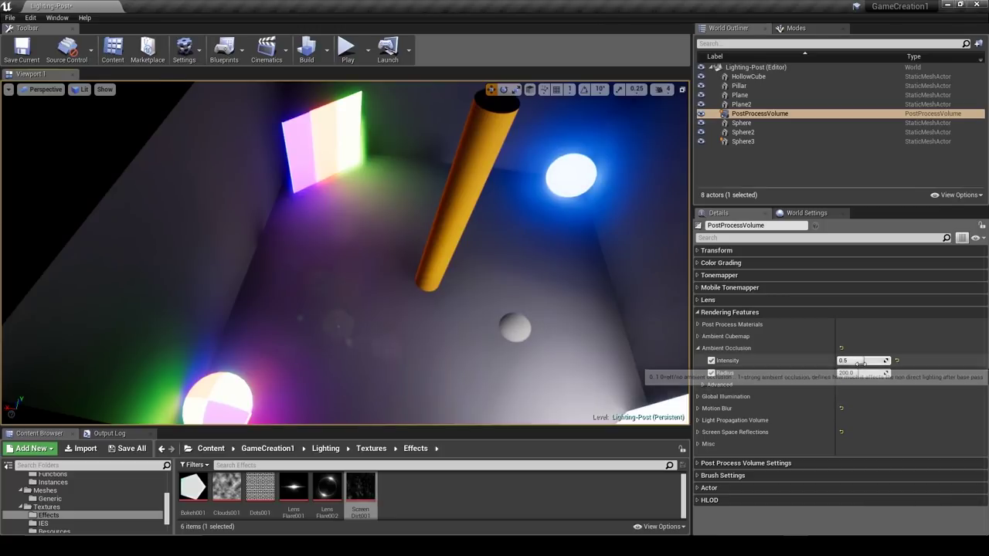
# Reapply the Ambient Occlusion Intensity of 1.0, try different Radius values including about 300, and undo the changes.
pyautogui.hotkey('ctrl', 'y')
pyautogui.moveTo(858, 373); pyautogui.dragTo(839, 372)
pyautogui.moveTo(872, 373)
pyautogui.mouseDown()
pyautogui.moveTo(854, 373)
pyautogui.moveTo(874, 372)
pyautogui.mouseUp()
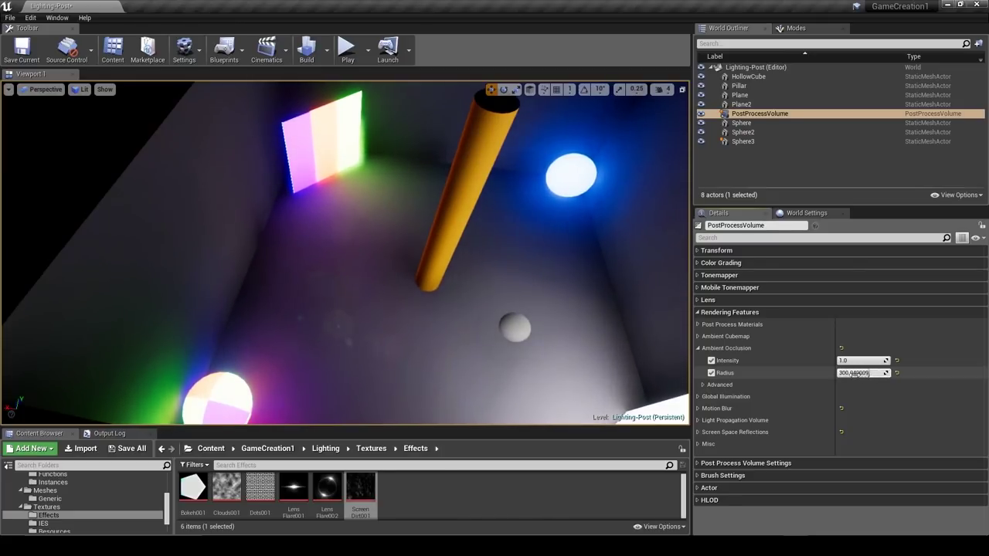
pyautogui.hotkey('ctrl', 'z')
pyautogui.hotkey('ctrl', 'z')
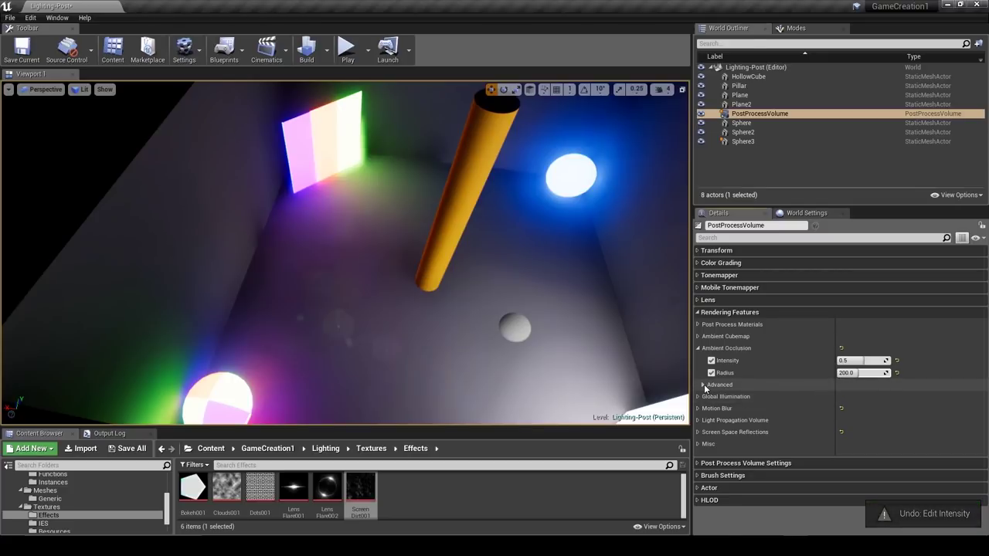
# Enable the advanced Ambient Occlusion Power override, try about 7.7 with Intensity 1.0, and undo both value changes.
pyautogui.click(704, 384)
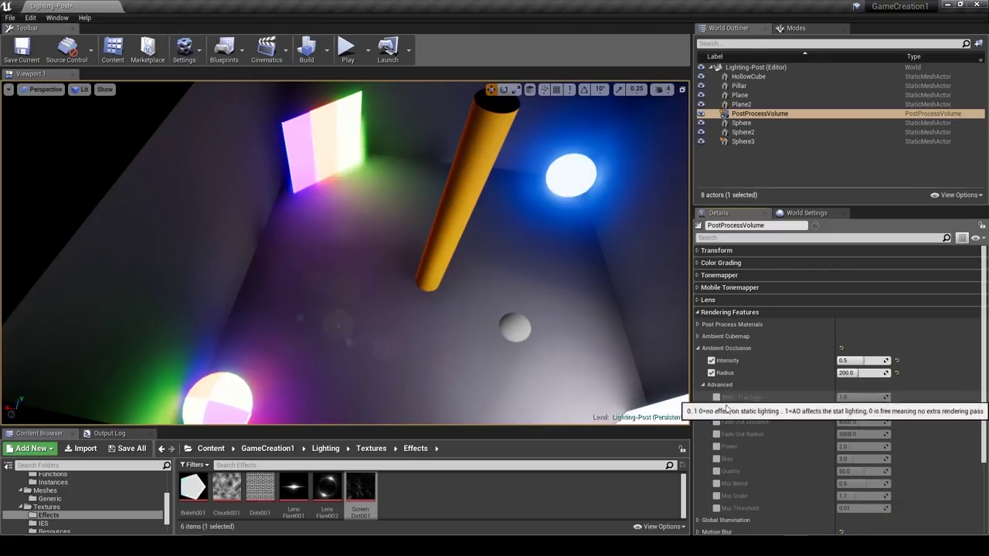
pyautogui.scroll(-1, 719, 409)
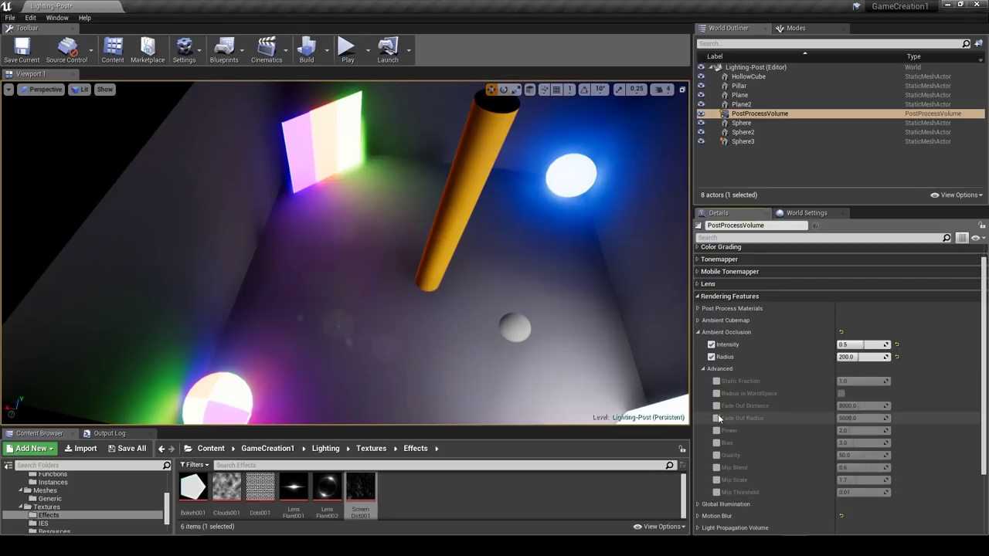
pyautogui.moveTo(881, 431)
pyautogui.mouseDown()
pyautogui.moveTo(920, 430)
pyautogui.moveTo(889, 431)
pyautogui.mouseUp()
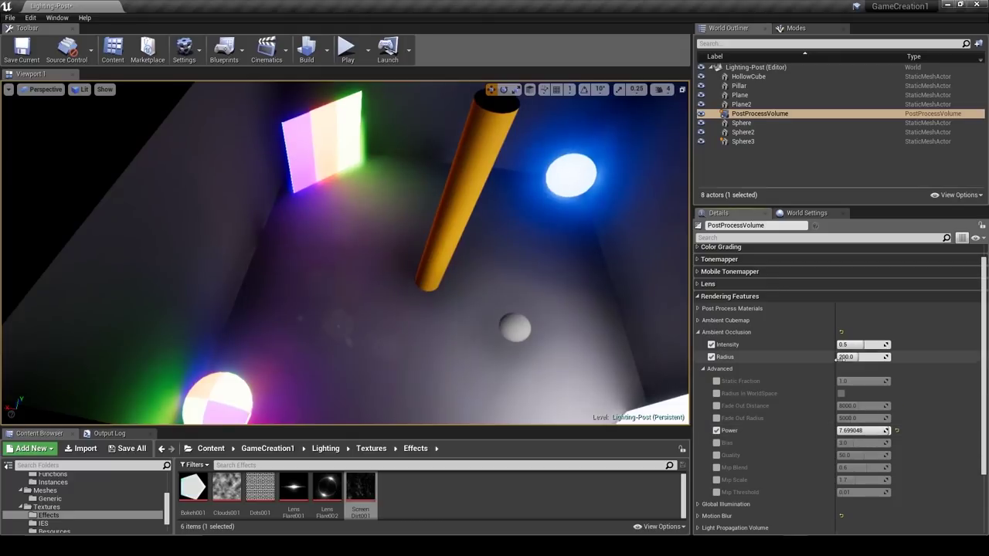
pyautogui.moveTo(859, 345); pyautogui.dragTo(888, 345)
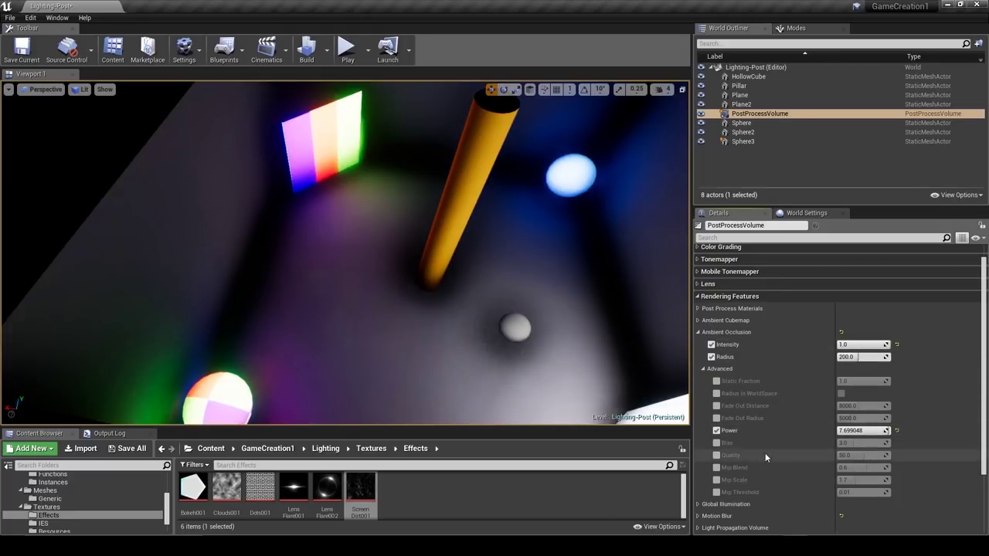
pyautogui.hotkey('ctrl', 'z')
pyautogui.hotkey('ctrl', 'z')
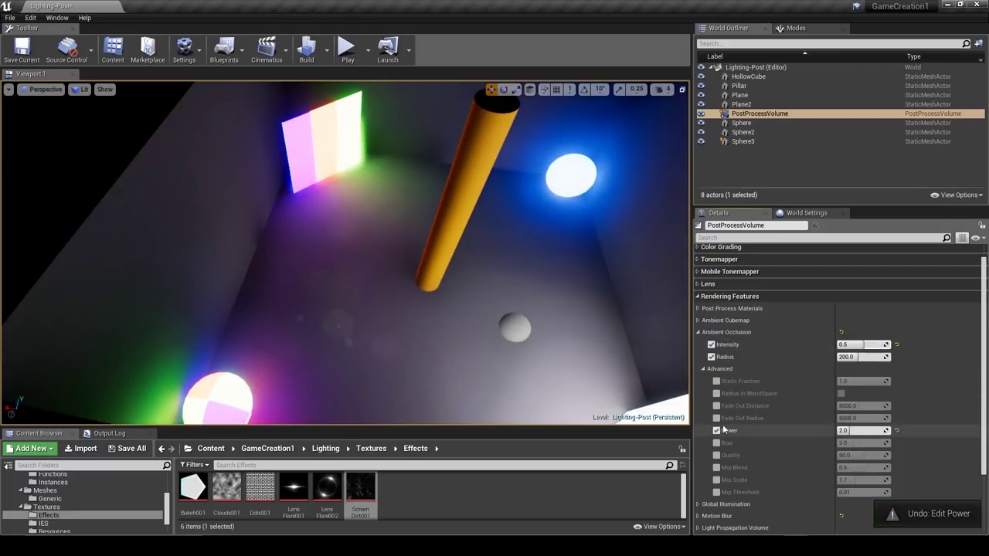
# Collapse Ambient Occlusion, look through the Post Process Materials and Misc settings, and collapse Rendering Features.
pyautogui.click(704, 368)
pyautogui.click(697, 347)
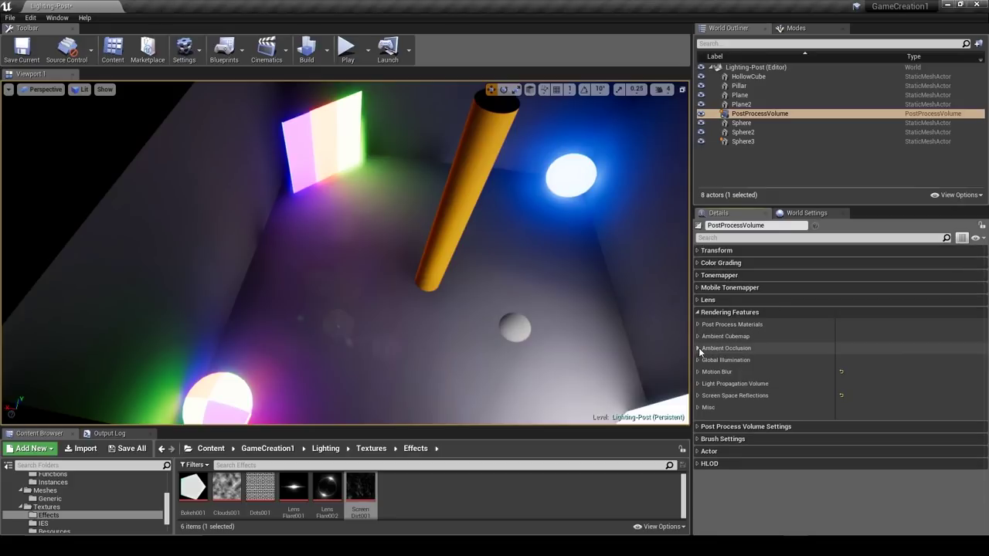
pyautogui.click(698, 324)
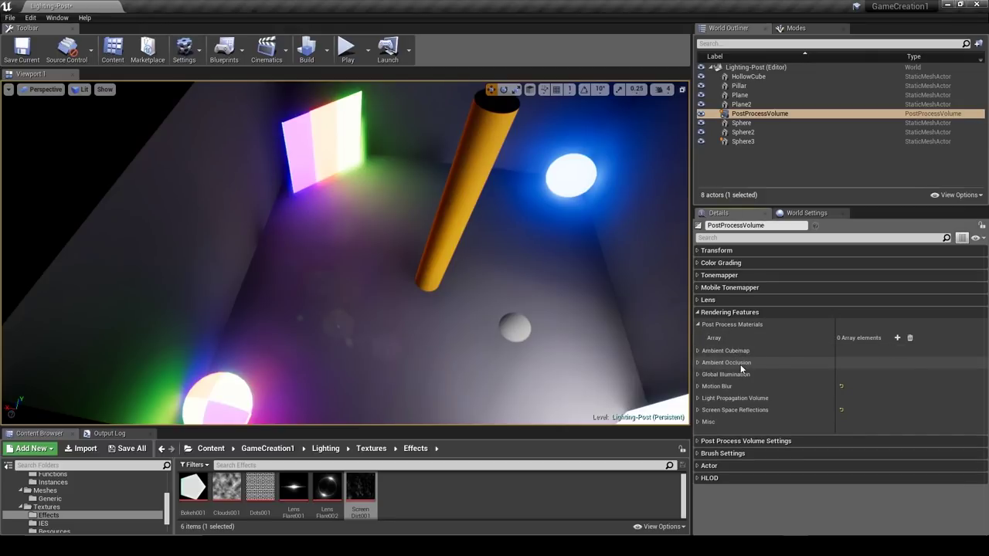
pyautogui.click(698, 422)
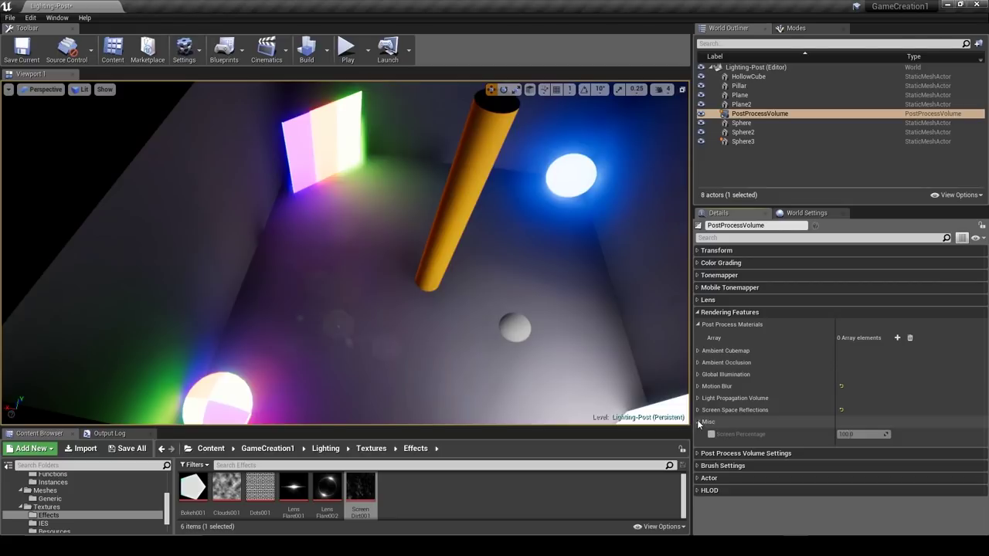
pyautogui.click(698, 422)
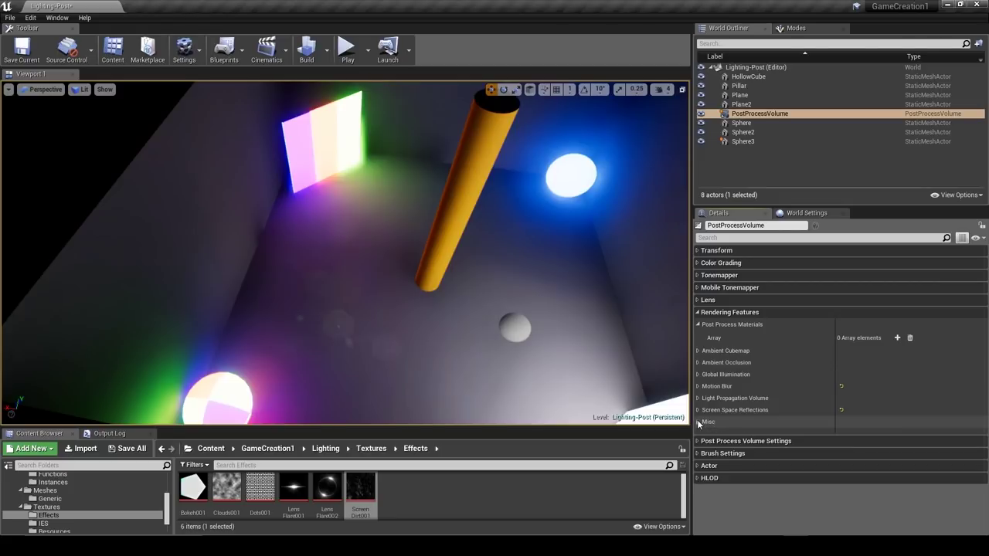
pyautogui.click(699, 324)
pyautogui.click(698, 312)
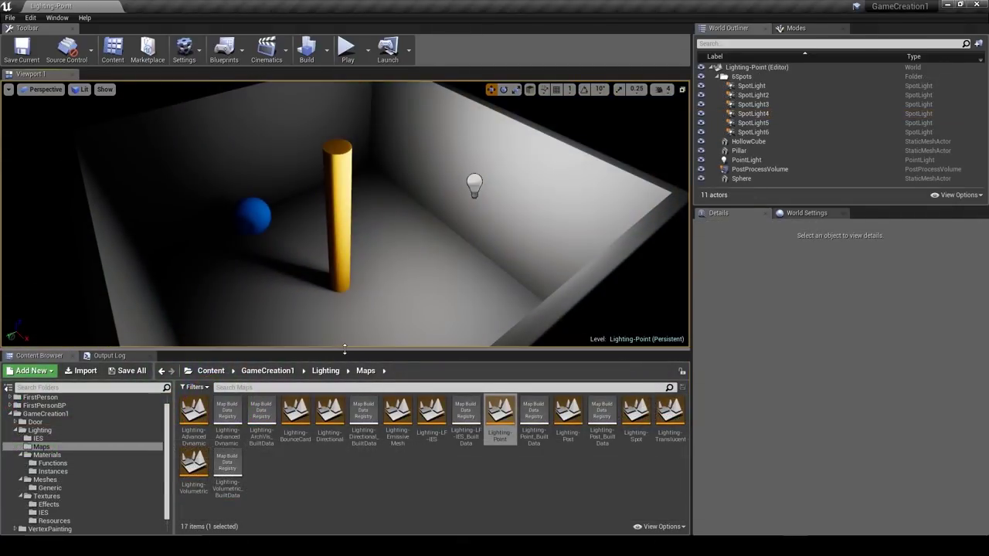
# Enlarge the viewport in the Lighting-Point level and switch its view mode to Lightmap Density.
pyautogui.moveTo(345, 350); pyautogui.dragTo(331, 421)
pyautogui.moveTo(394, 345); pyautogui.dragTo(386, 318, button='right')
pyautogui.press('w')
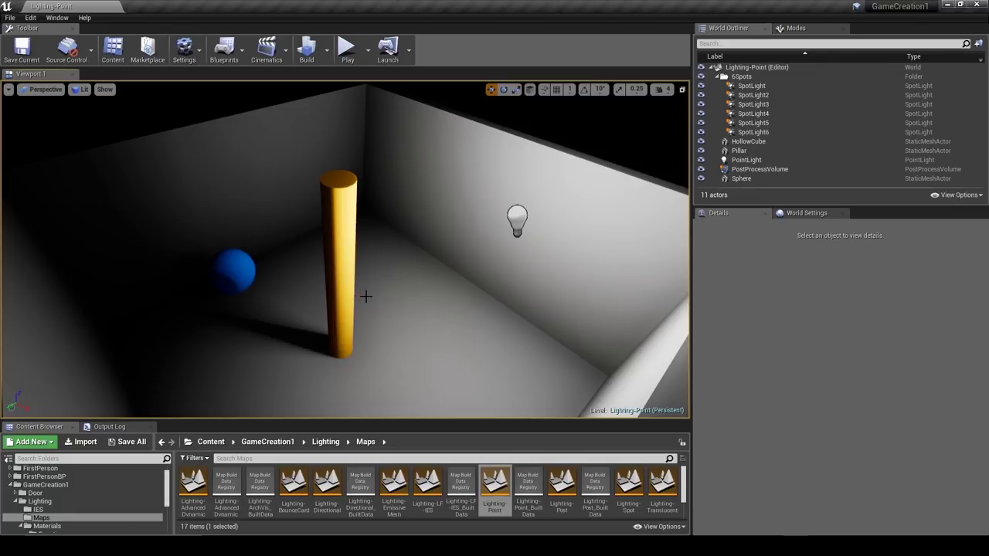
pyautogui.click(78, 90)
pyautogui.moveTo(139, 180)
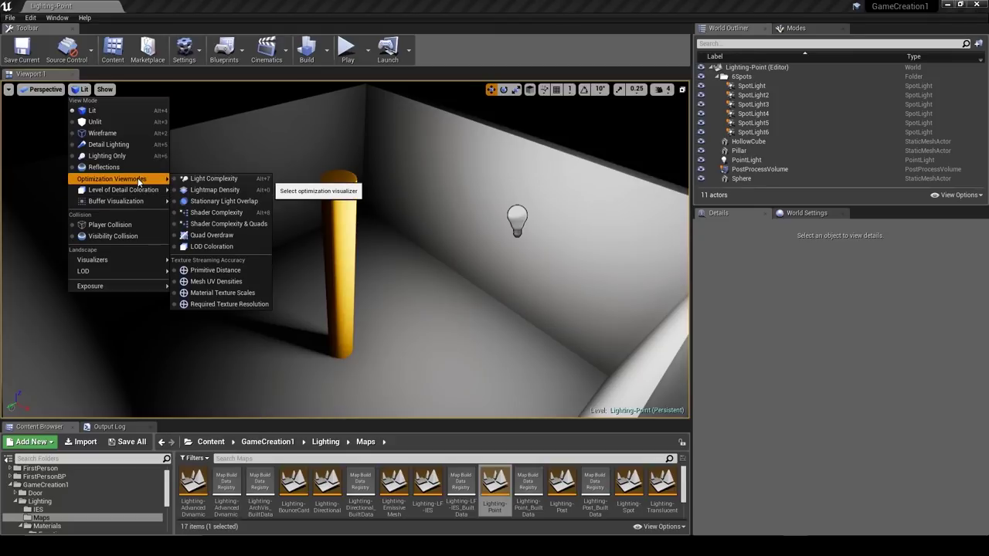
pyautogui.click(215, 189)
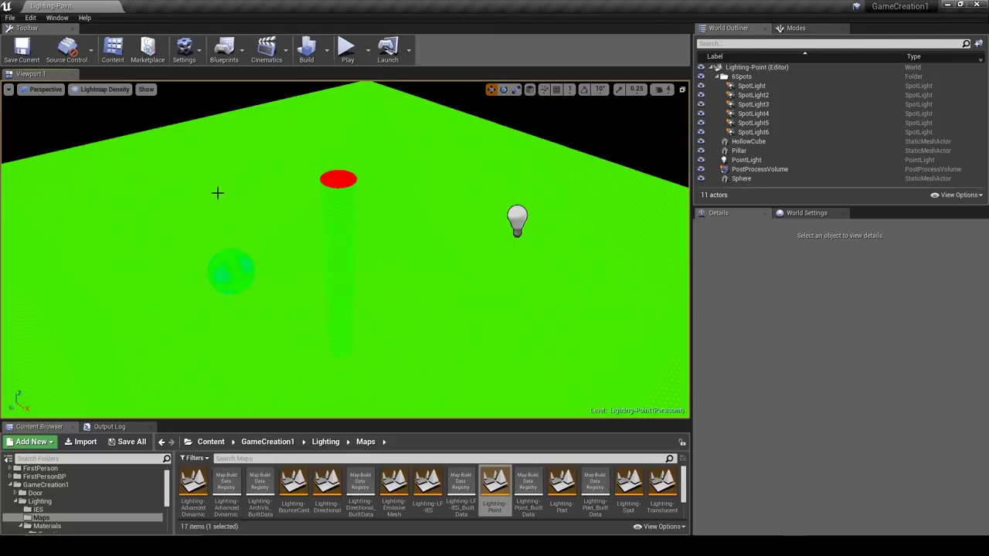
# Examine the lightmap density grid on the pillar, sphere and surrounding walls from a closer angle.
pyautogui.moveTo(362, 312)
pyautogui.mouseDown(button='right')
pyautogui.moveTo(354, 331)
pyautogui.moveTo(373, 301)
pyautogui.moveTo(387, 301)
pyautogui.moveTo(361, 311)
pyautogui.mouseUp(button='right')
pyautogui.press('w')
pyautogui.press('s')
pyautogui.press('w')
pyautogui.press('s')
pyautogui.moveTo(399, 366); pyautogui.dragTo(398, 366, button='right')
pyautogui.moveTo(364, 322); pyautogui.dragTo(367, 298, button='right')
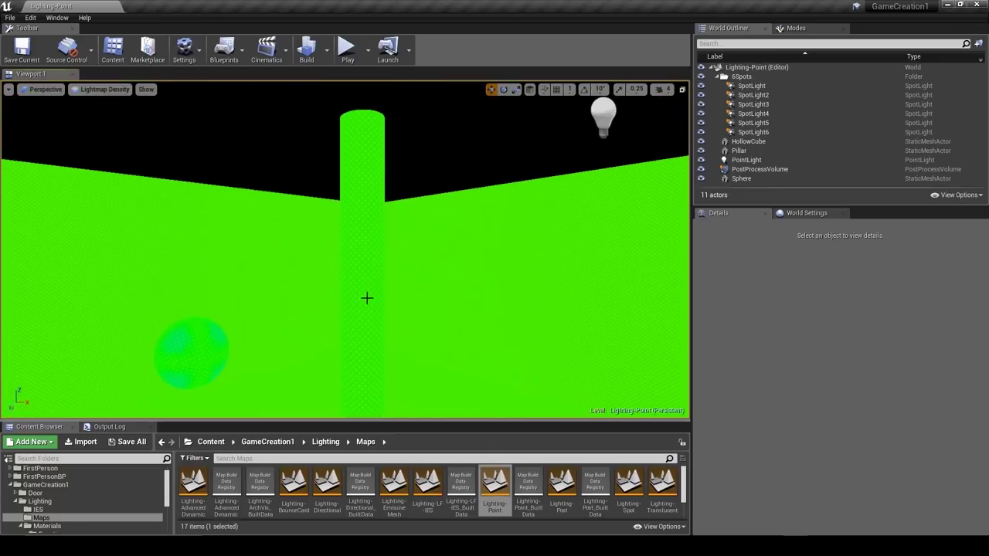
# Select the pillar, collapse its other detail categories, and expand its Lighting category with the Lightmass Settings.
pyautogui.click(370, 253)
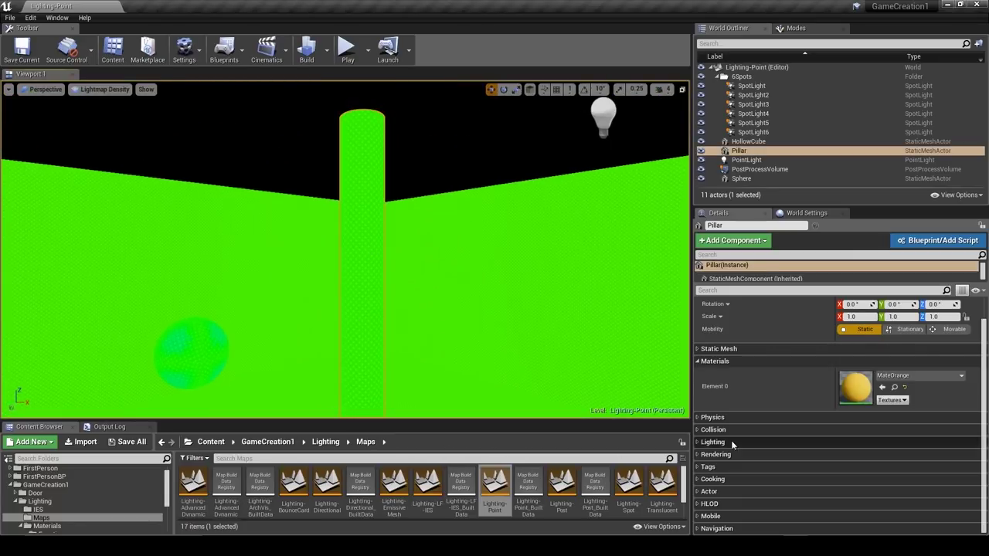
pyautogui.click(719, 303)
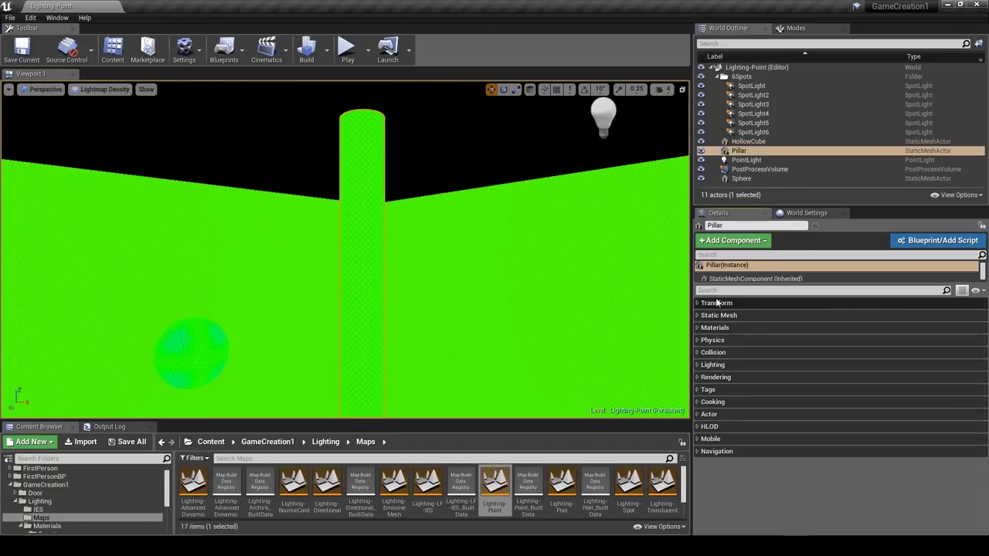
pyautogui.click(719, 315)
pyautogui.click(756, 315)
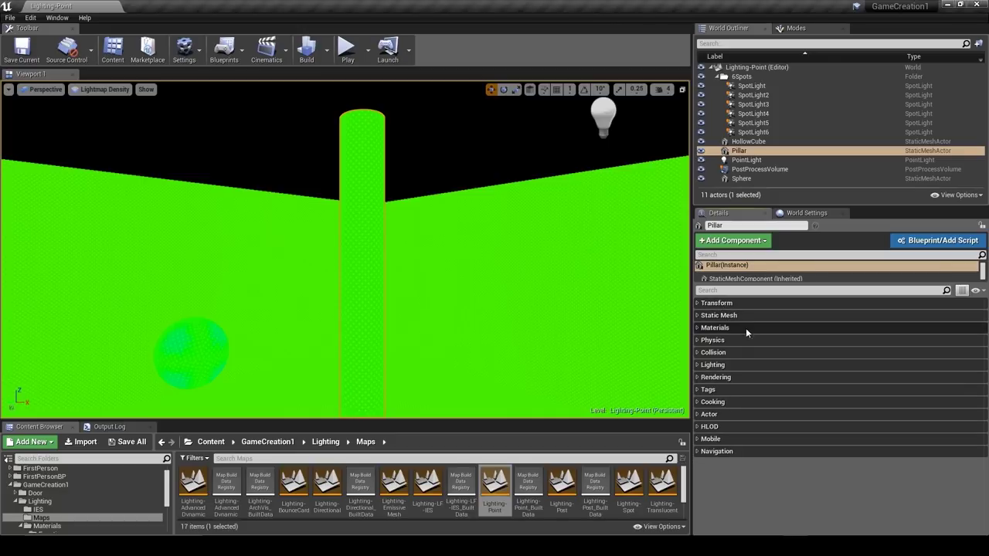
pyautogui.click(734, 365)
pyautogui.scroll(-2, 788, 417)
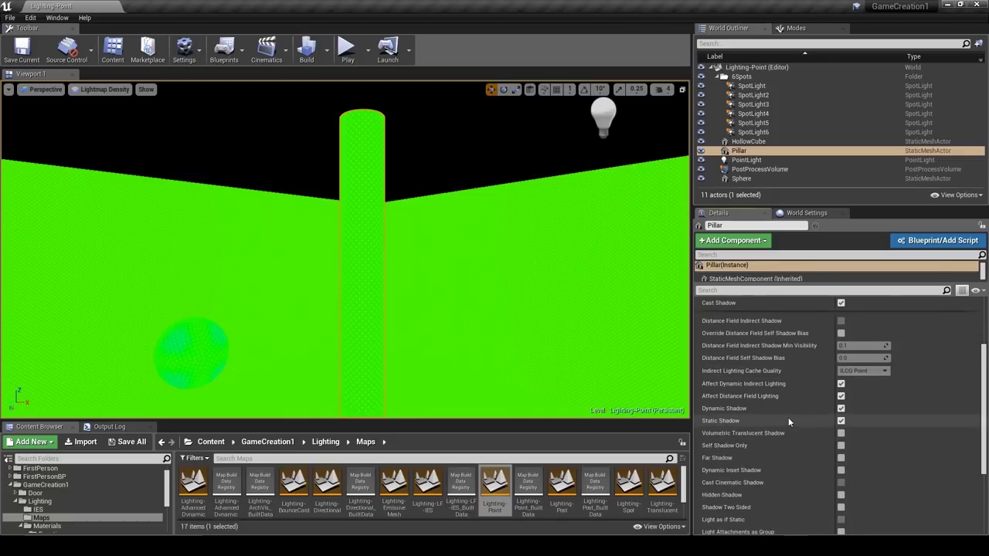
pyautogui.scroll(-2, 789, 425)
pyautogui.scroll(3, 790, 394)
pyautogui.doubleClick(735, 341)
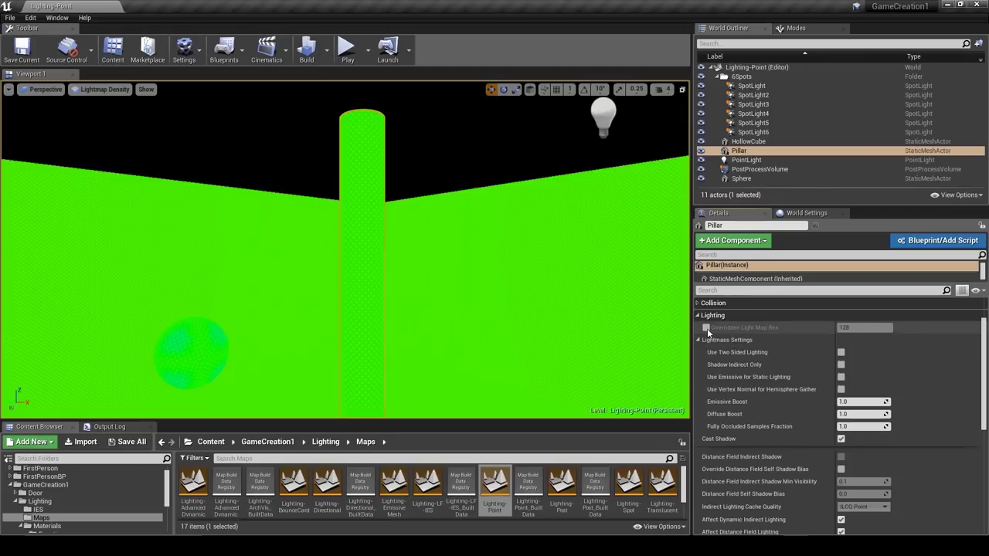
# Try an Overridden Light Map Res of 208 on the pillar, reset the value, and disable the override.
pyautogui.click(705, 328)
pyautogui.moveTo(618, 325); pyautogui.dragTo(592, 354, button='right')
pyautogui.moveTo(853, 327); pyautogui.dragTo(941, 328)
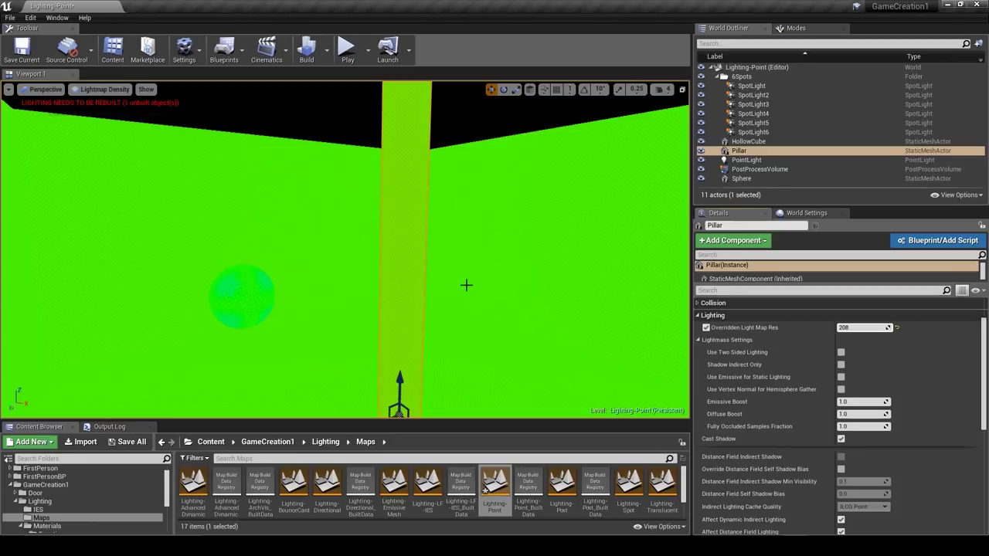
pyautogui.moveTo(456, 299); pyautogui.dragTo(465, 321, button='right')
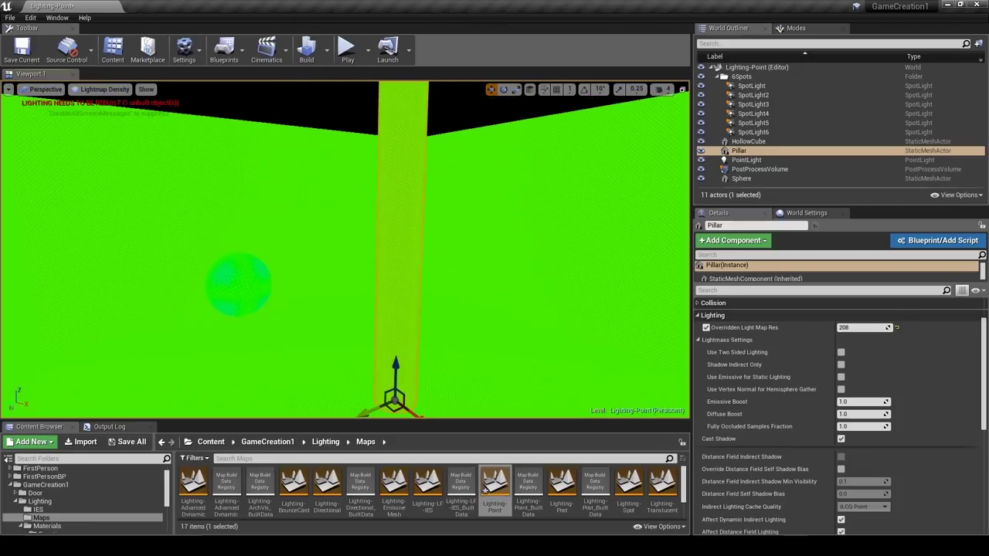
pyautogui.click(896, 330)
pyautogui.click(706, 328)
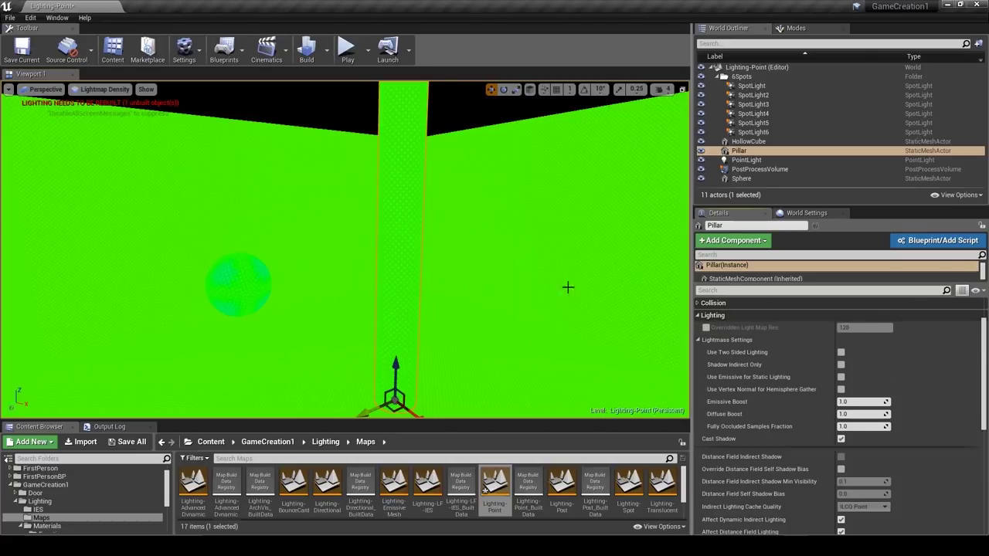
# Collapse the pillar's Lighting category, locate its static mesh asset from the Static Mesh category, and open that asset for editing.
pyautogui.moveTo(437, 332); pyautogui.dragTo(438, 331, button='right')
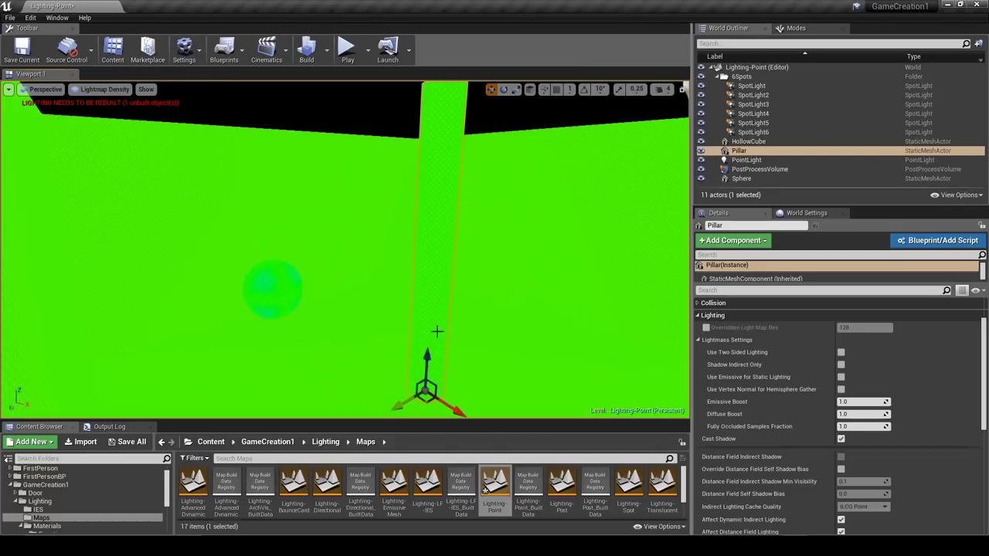
pyautogui.moveTo(429, 282); pyautogui.dragTo(429, 282, button='right')
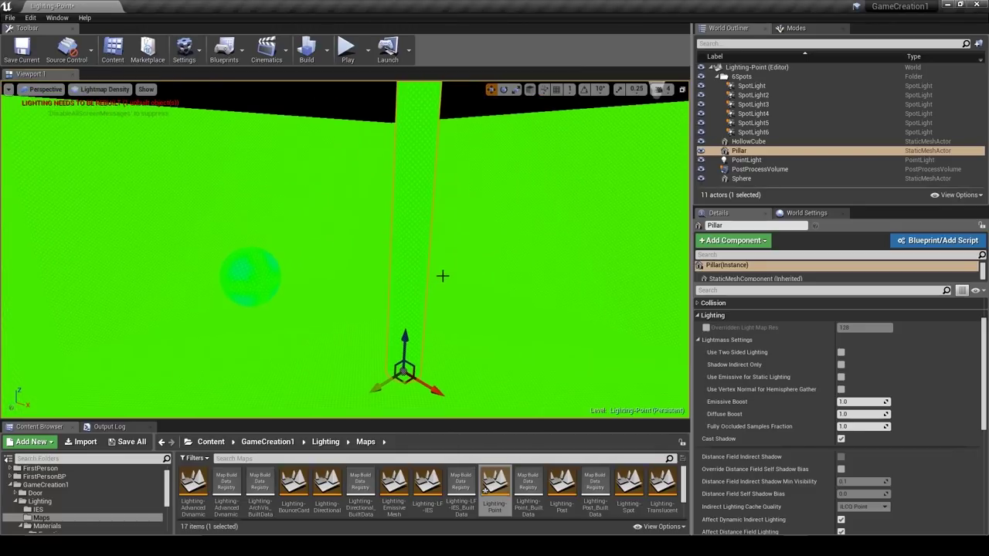
pyautogui.click(716, 317)
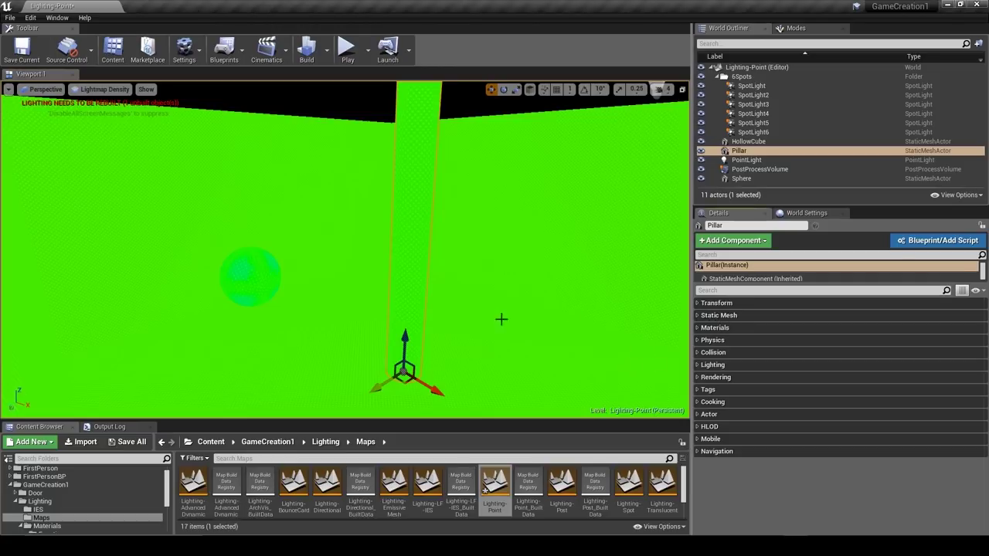
pyautogui.click(718, 315)
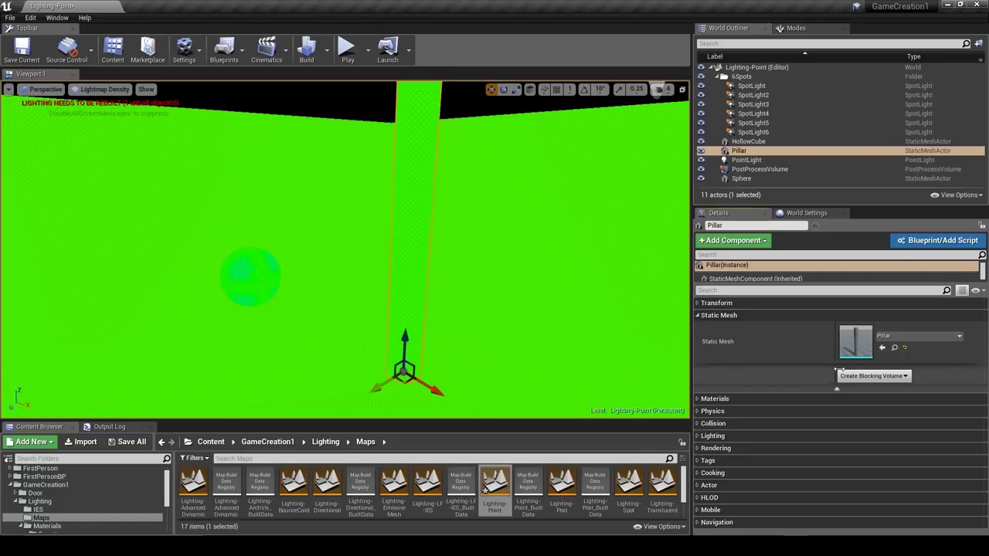
pyautogui.click(894, 347)
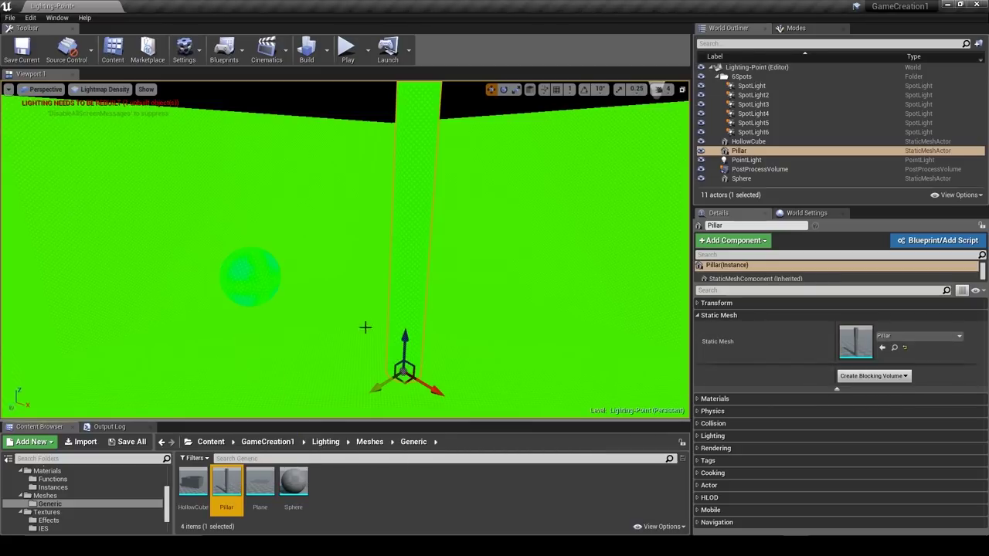
pyautogui.rightClick(226, 484)
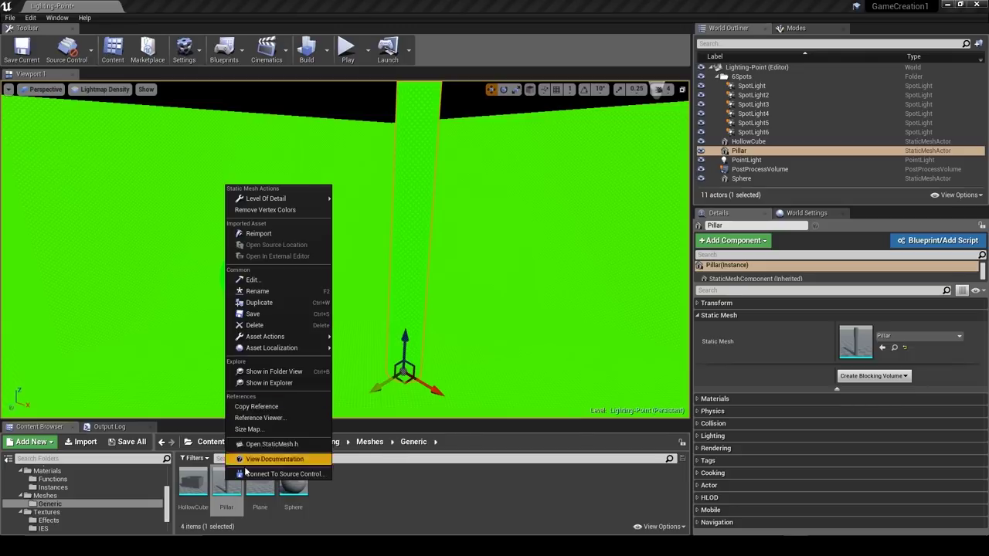
pyautogui.click(214, 490)
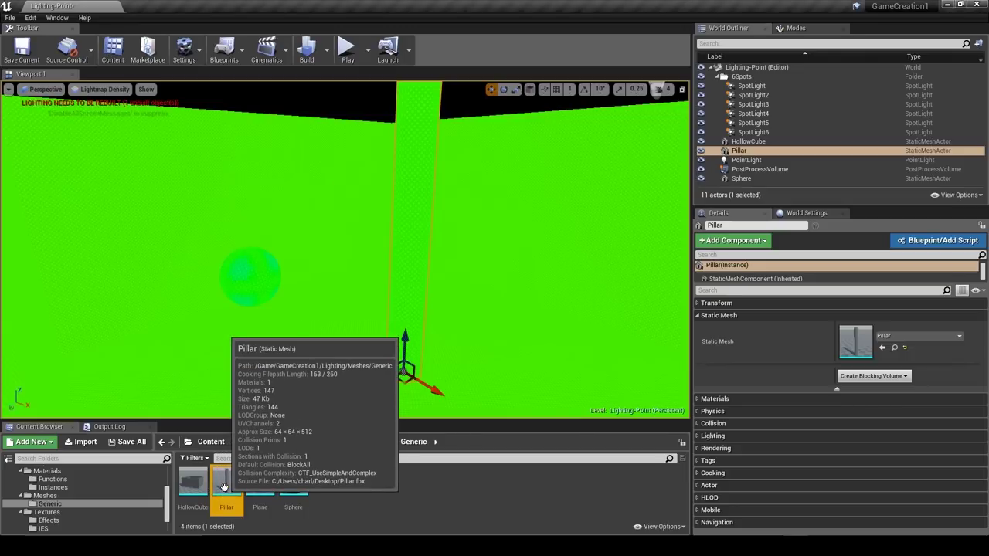
# Arrange the Pillar mesh editor window side by side with the main level editor.
pyautogui.moveTo(988, 138); pyautogui.dragTo(428, 2)
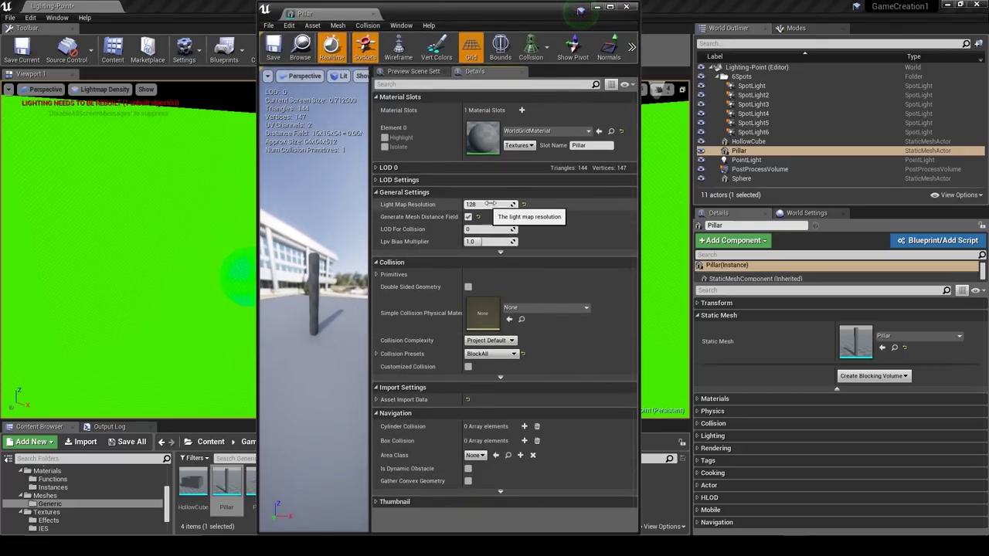
pyautogui.moveTo(463, 18); pyautogui.dragTo(987, 43)
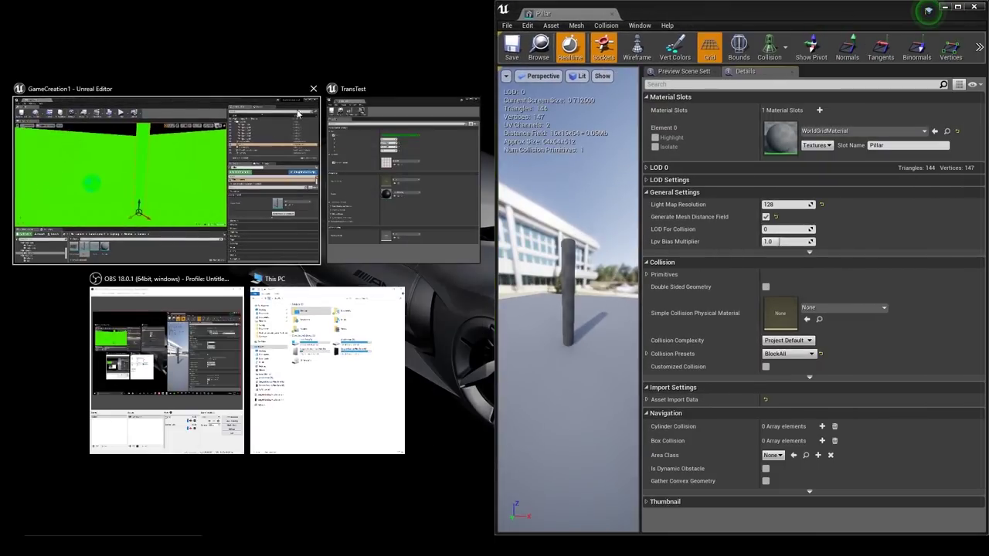
pyautogui.click(205, 157)
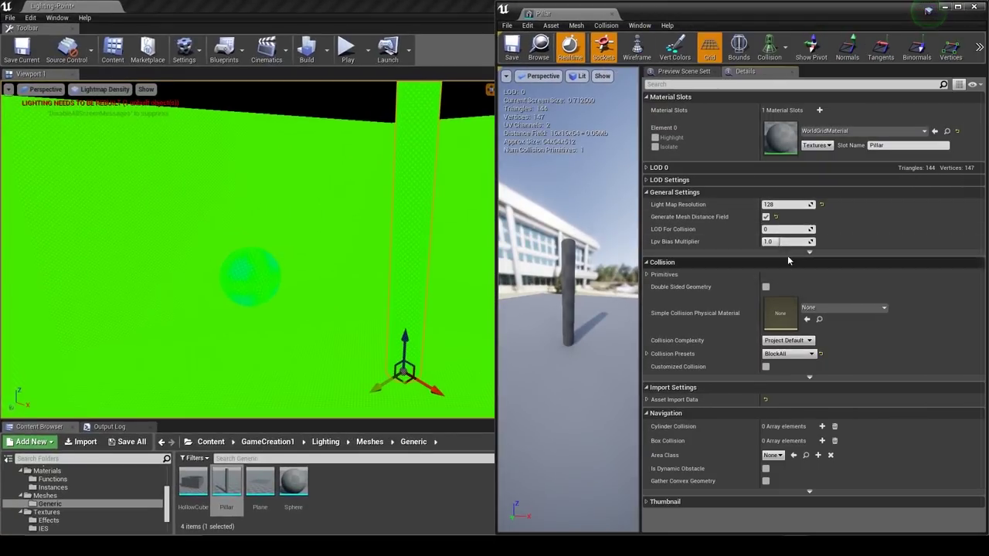
# Try a Light Map Resolution of 37 on the Pillar mesh with a duplicated pillar, undo the changes, and close the mesh editor.
pyautogui.moveTo(787, 204)
pyautogui.mouseDown()
pyautogui.moveTo(814, 204)
pyautogui.moveTo(768, 204)
pyautogui.mouseUp()
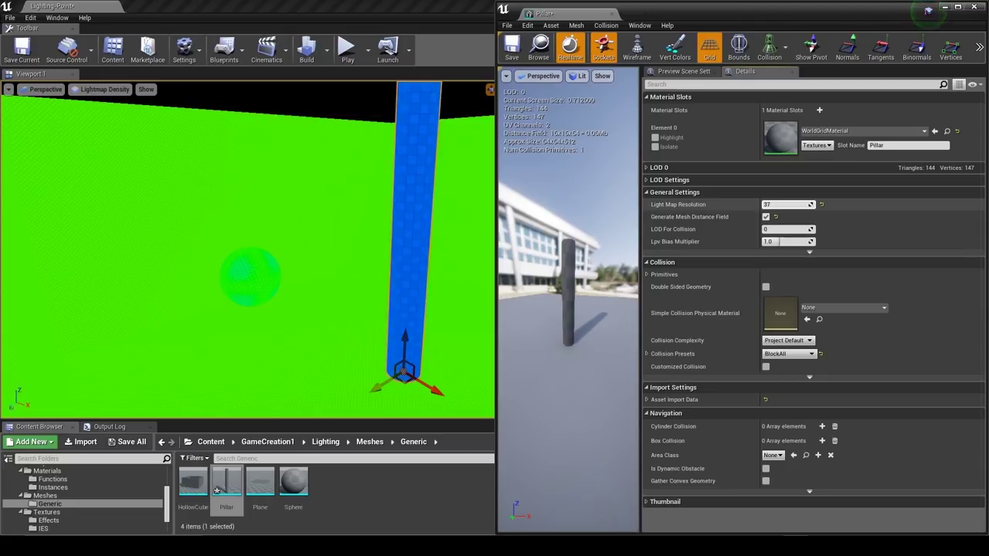
pyautogui.keyDown('alt'); pyautogui.moveTo(401, 384); pyautogui.dragTo(283, 386); pyautogui.keyUp('alt')
pyautogui.moveTo(779, 204); pyautogui.dragTo(785, 204)
pyautogui.hotkey('ctrl', 'z')
pyautogui.hotkey('ctrl', 'z')
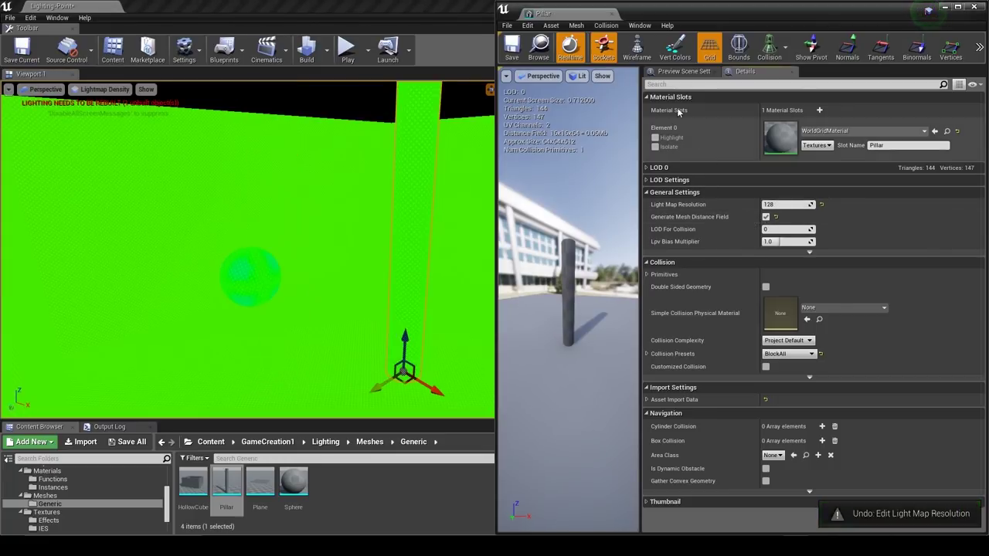
pyautogui.click(976, 7)
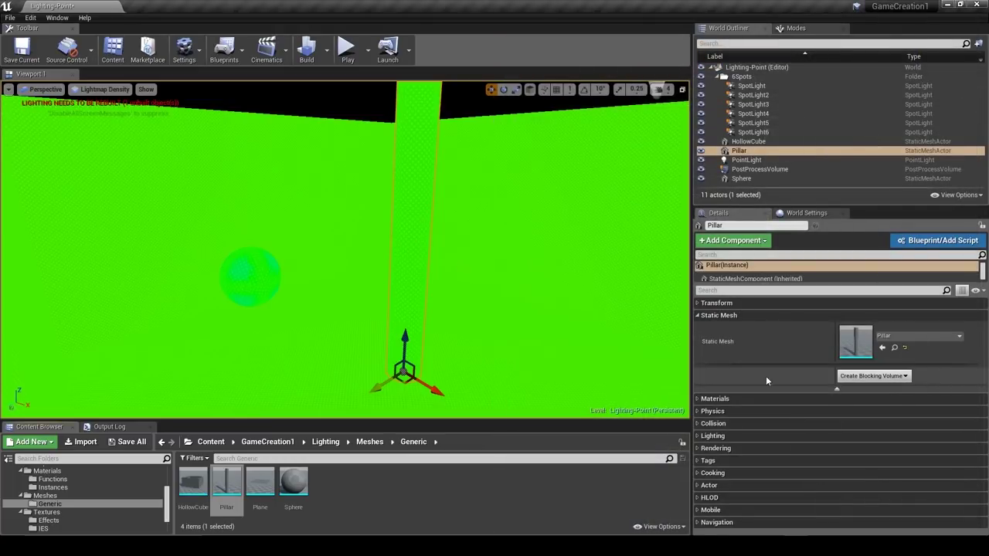
# Duplicate the pillar beside the original, try a lower Overridden Light Map Res on the copy only, and delete the copy.
pyautogui.keyDown('alt'); pyautogui.moveTo(405, 384); pyautogui.dragTo(327, 386); pyautogui.keyUp('alt')
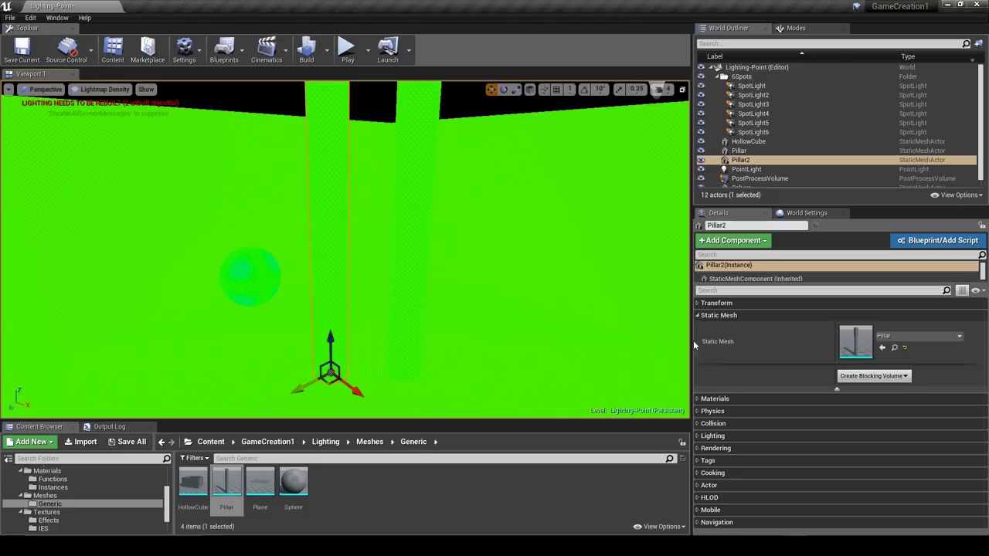
pyautogui.click(719, 315)
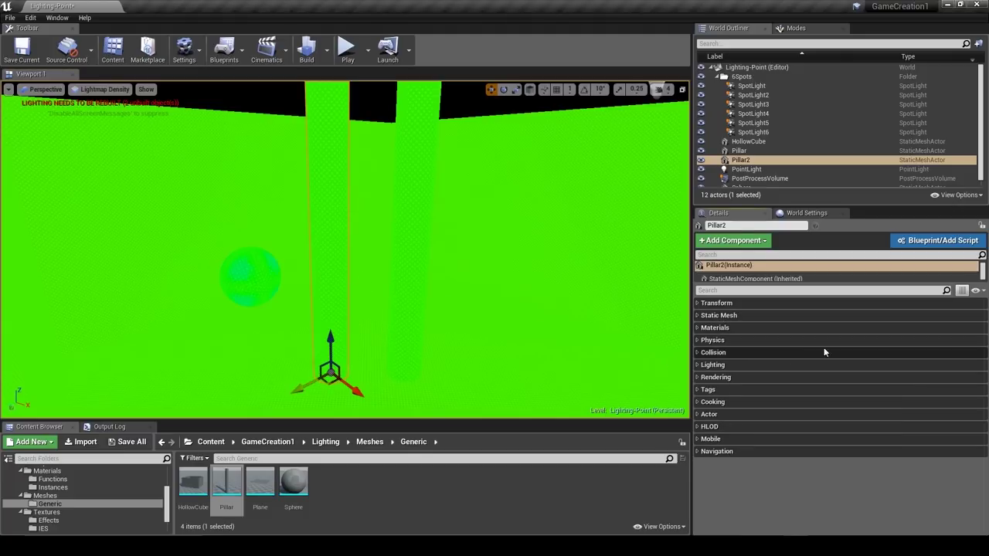
pyautogui.click(711, 365)
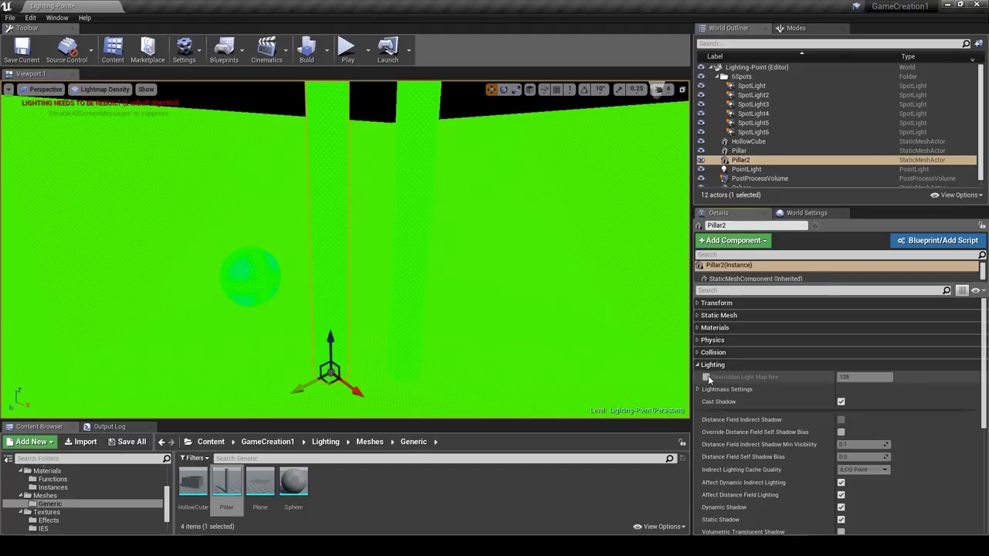
pyautogui.click(706, 377)
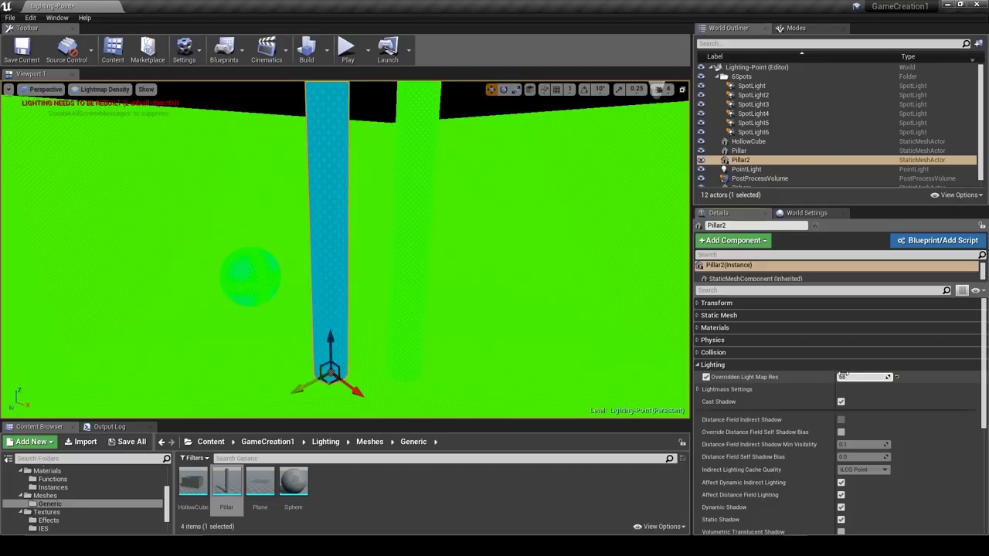
pyautogui.click(324, 253)
pyautogui.press('Delete')
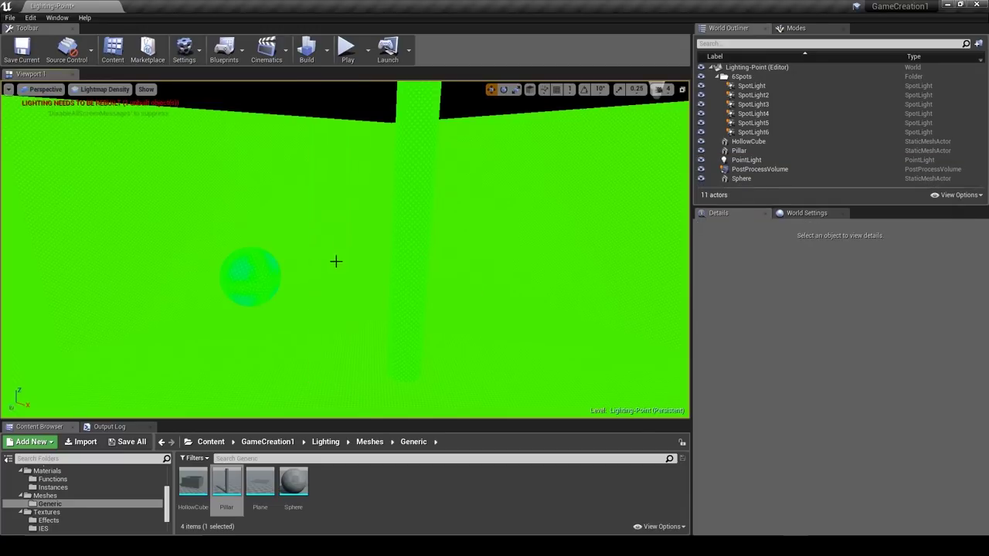
# Compare the light map resolutions of the sphere, pillar and hollow cube by selecting each in turn.
pyautogui.moveTo(367, 260); pyautogui.dragTo(336, 260, button='right')
pyautogui.moveTo(153, 119); pyautogui.dragTo(153, 119, button='right')
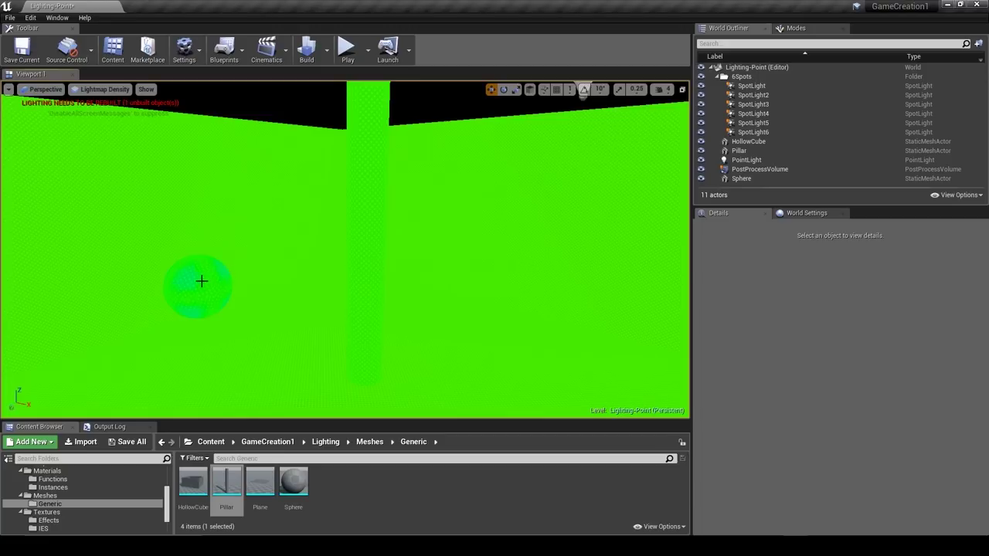
pyautogui.click(201, 281)
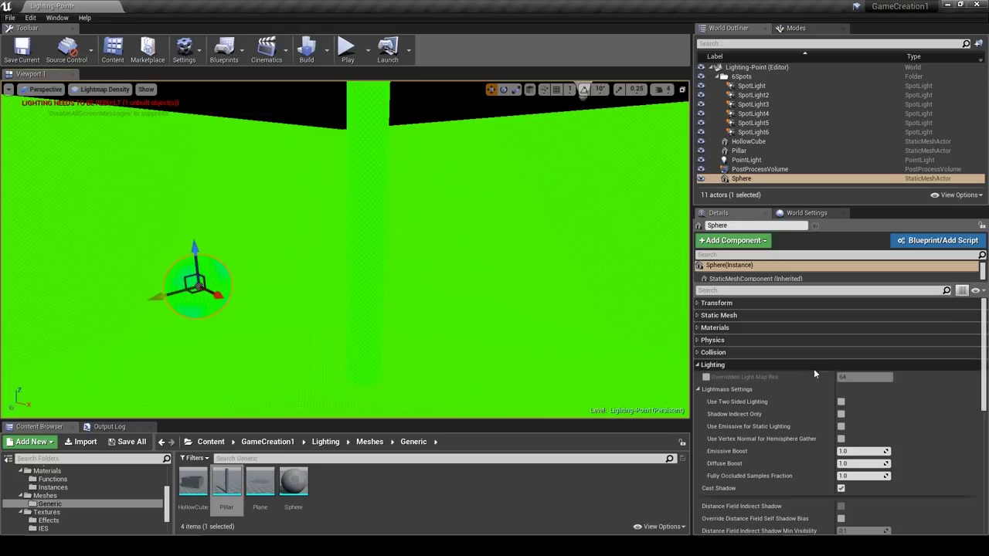
pyautogui.click(359, 248)
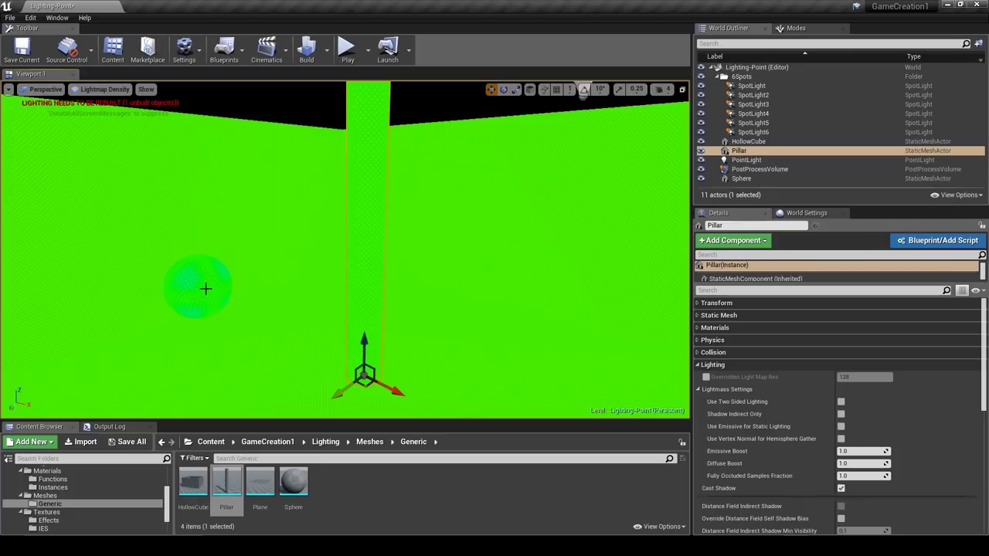
pyautogui.moveTo(257, 293); pyautogui.dragTo(267, 270, button='right')
pyautogui.click(257, 254)
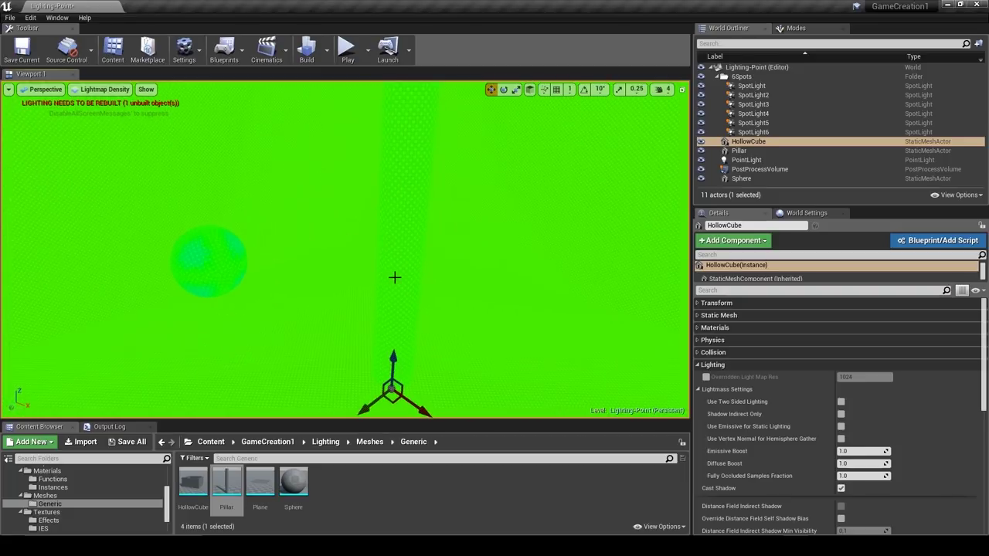
pyautogui.click(218, 258)
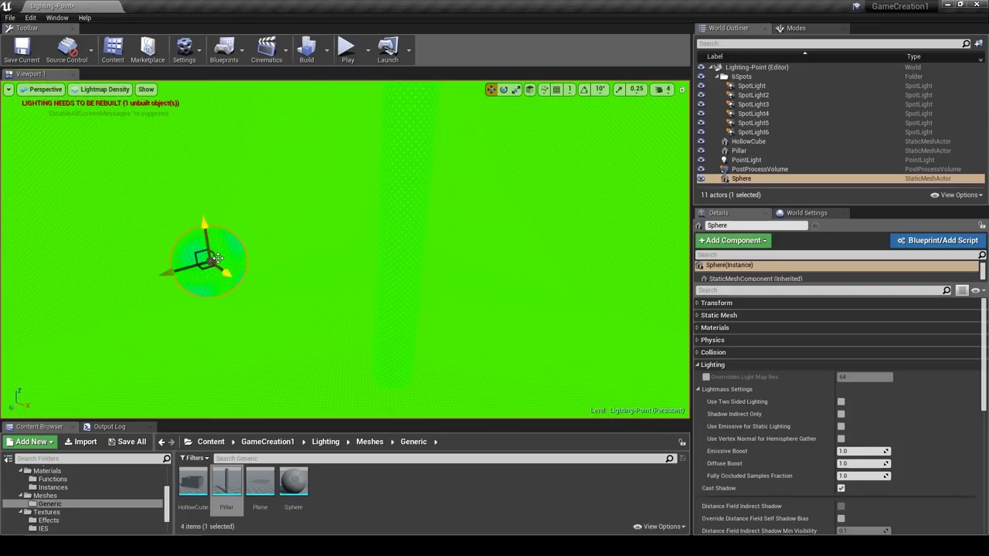
pyautogui.click(402, 246)
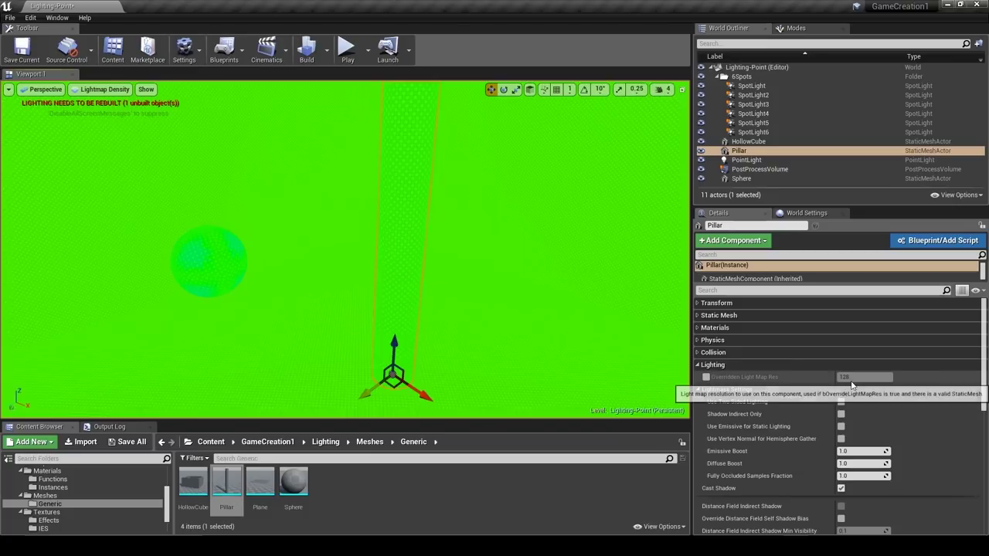
pyautogui.click(232, 285)
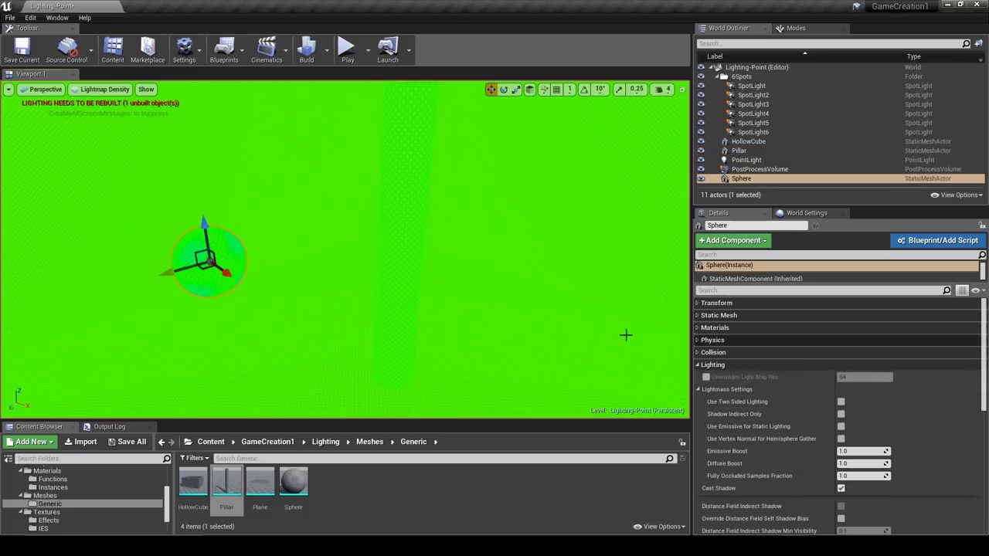
pyautogui.click(325, 293)
pyautogui.moveTo(324, 293); pyautogui.dragTo(299, 282, button='right')
pyautogui.press('w')
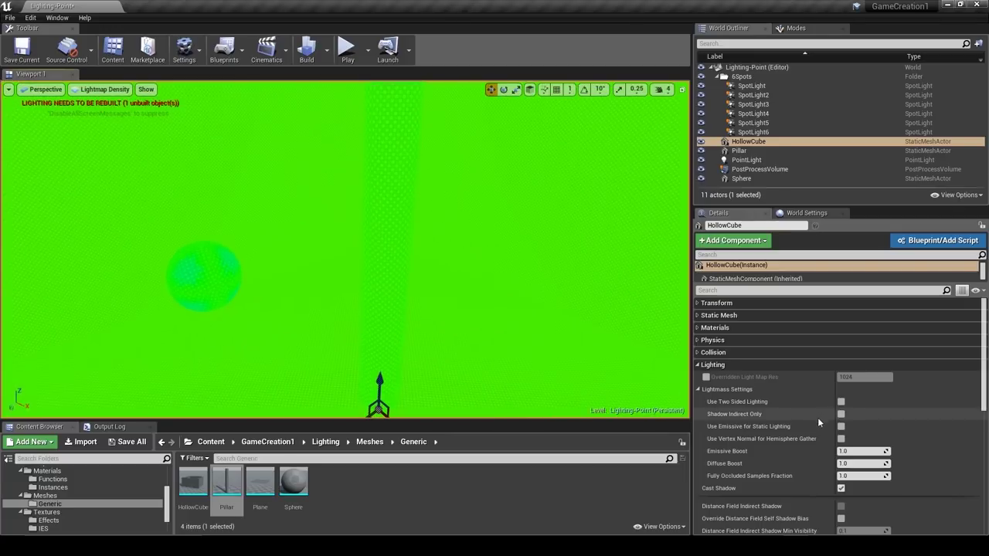
# Inspect the lightmap grid at the pillar's base, return to the Lit view mode and rebuild the lighting.
pyautogui.moveTo(510, 310); pyautogui.dragTo(507, 390, button='right')
pyautogui.moveTo(344, 301)
pyautogui.mouseDown(button='right')
pyautogui.moveTo(340, 333)
pyautogui.moveTo(309, 336)
pyautogui.moveTo(356, 297)
pyautogui.moveTo(336, 278)
pyautogui.moveTo(344, 298)
pyautogui.moveTo(370, 308)
pyautogui.moveTo(339, 289)
pyautogui.mouseUp(button='right')
pyautogui.press('w')
pyautogui.press('s')
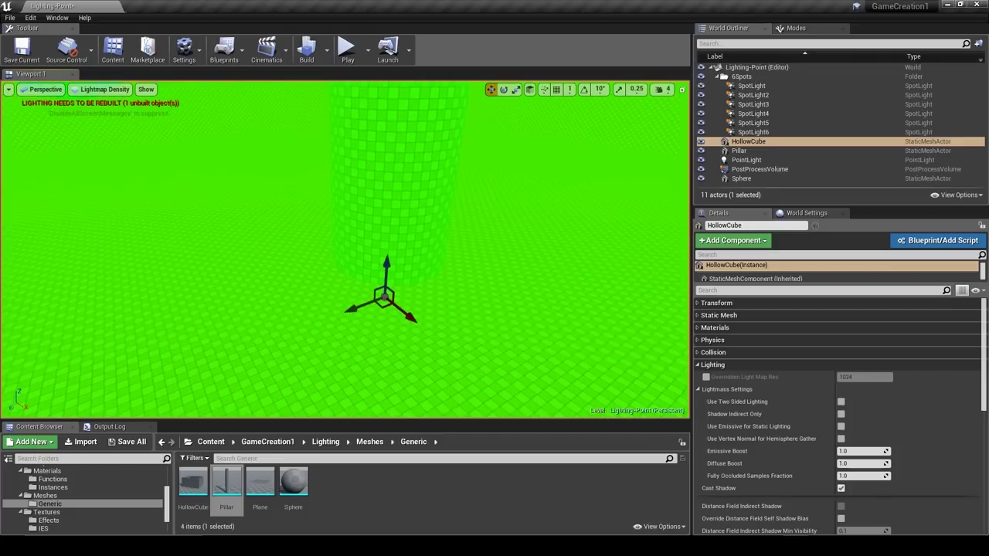
pyautogui.click(100, 88)
pyautogui.click(108, 112)
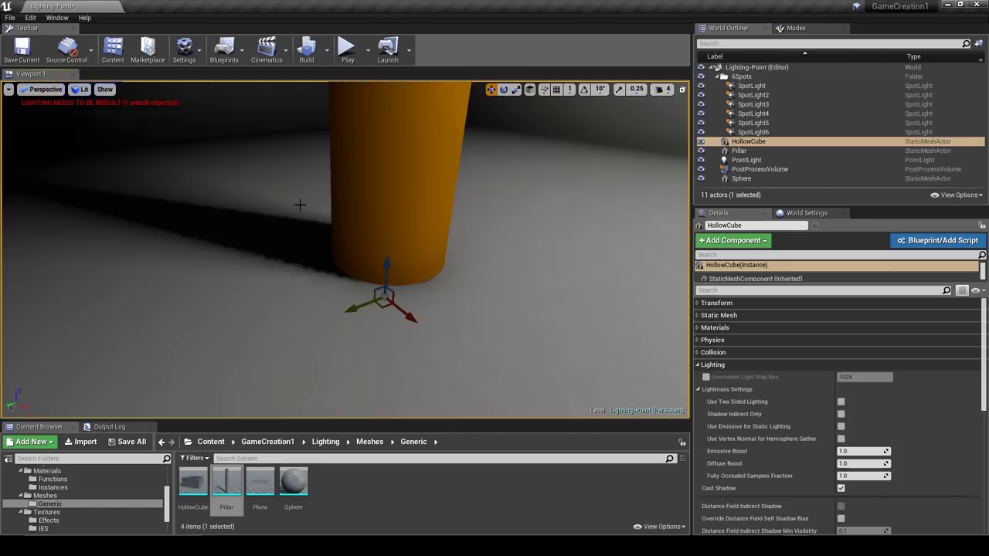
pyautogui.press('s')
pyautogui.moveTo(417, 200); pyautogui.dragTo(425, 146, button='right')
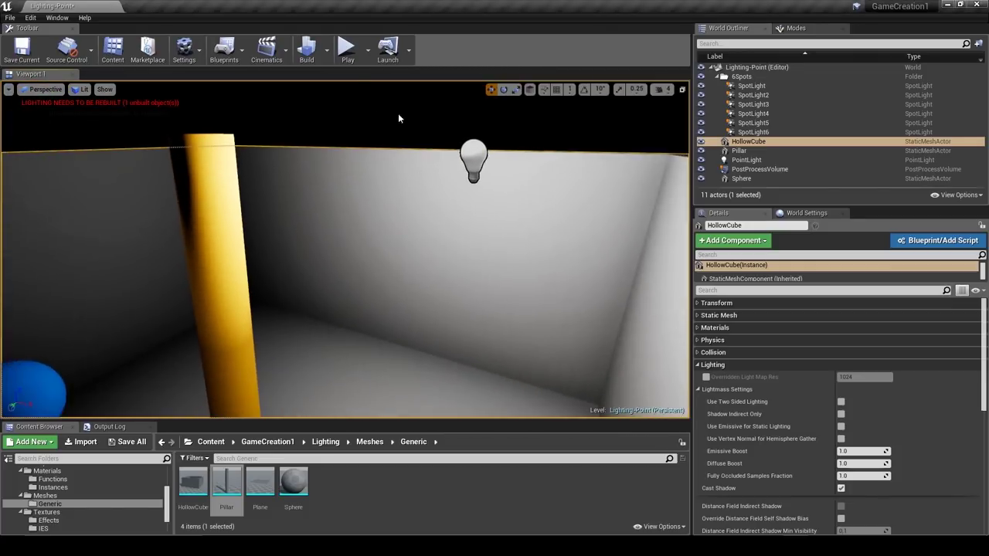
pyautogui.click(313, 54)
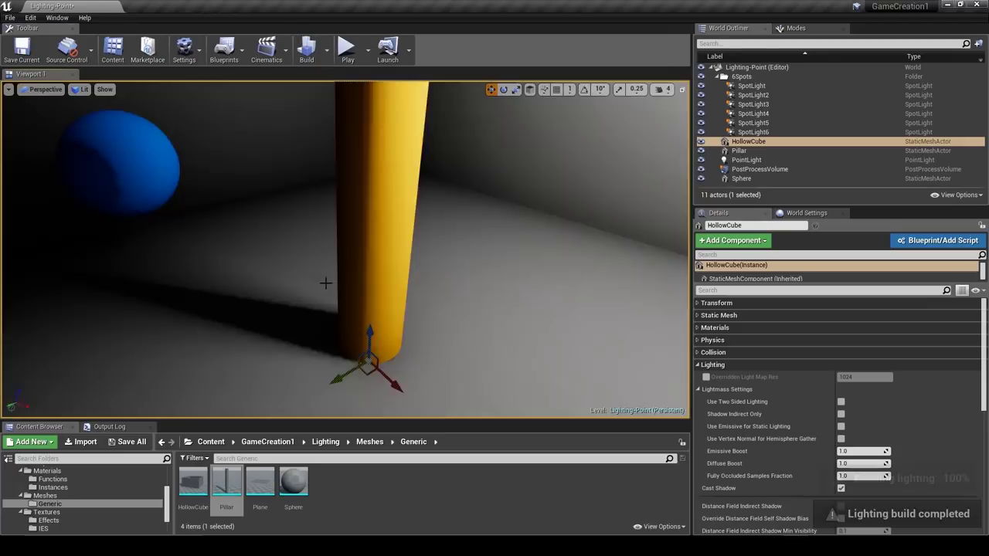
# Examine the baked shadows and light falloff on the pillar, sphere and room surfaces from several angles.
pyautogui.moveTo(324, 283); pyautogui.dragTo(381, 266, button='right')
pyautogui.press('s')
pyautogui.press('w')
pyautogui.press('s')
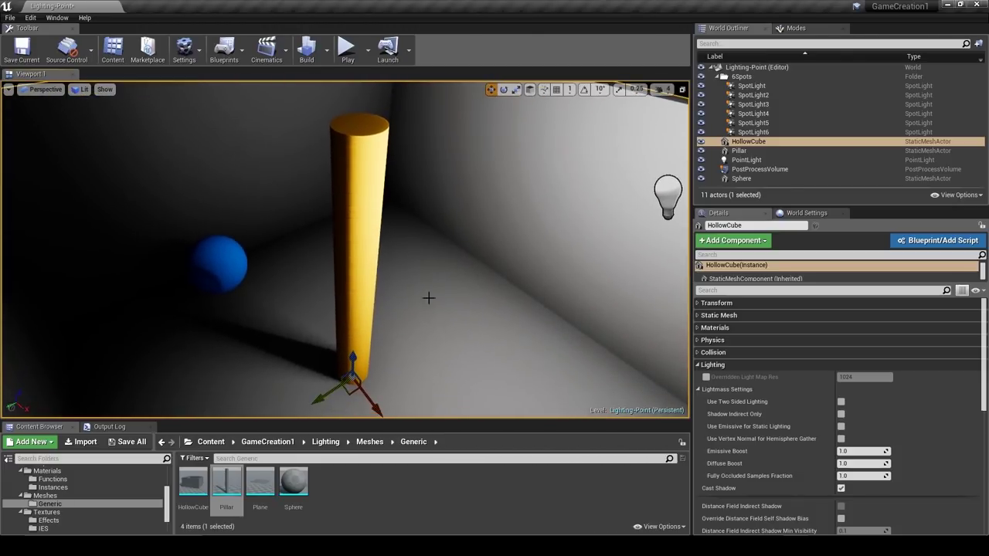
pyautogui.moveTo(380, 265); pyautogui.dragTo(345, 238, button='right')
pyautogui.press('a')
pyautogui.moveTo(433, 284); pyautogui.dragTo(448, 273, button='right')
pyautogui.press('d')
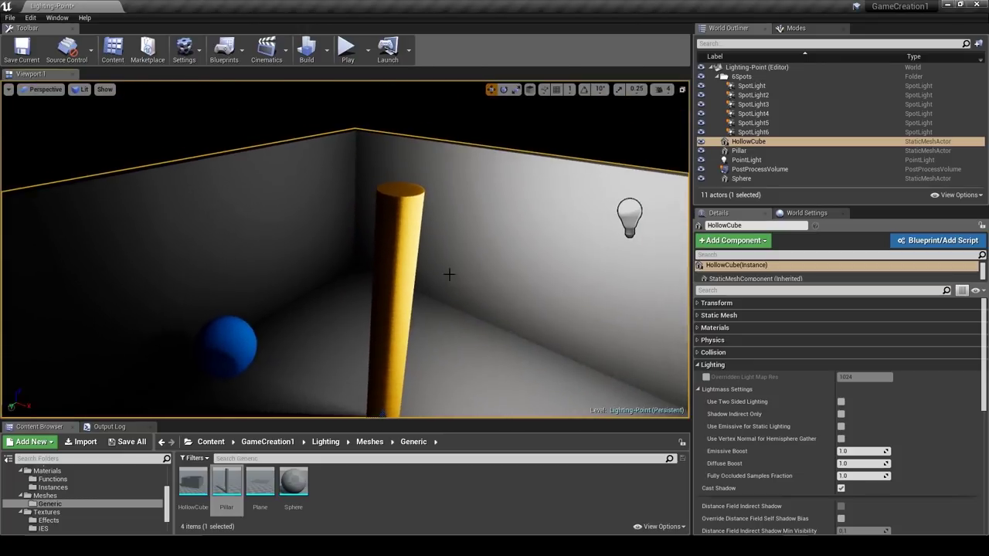
pyautogui.moveTo(472, 235)
pyautogui.mouseDown(button='right')
pyautogui.moveTo(466, 280)
pyautogui.moveTo(476, 288)
pyautogui.moveTo(470, 221)
pyautogui.mouseUp(button='right')
pyautogui.press('w')
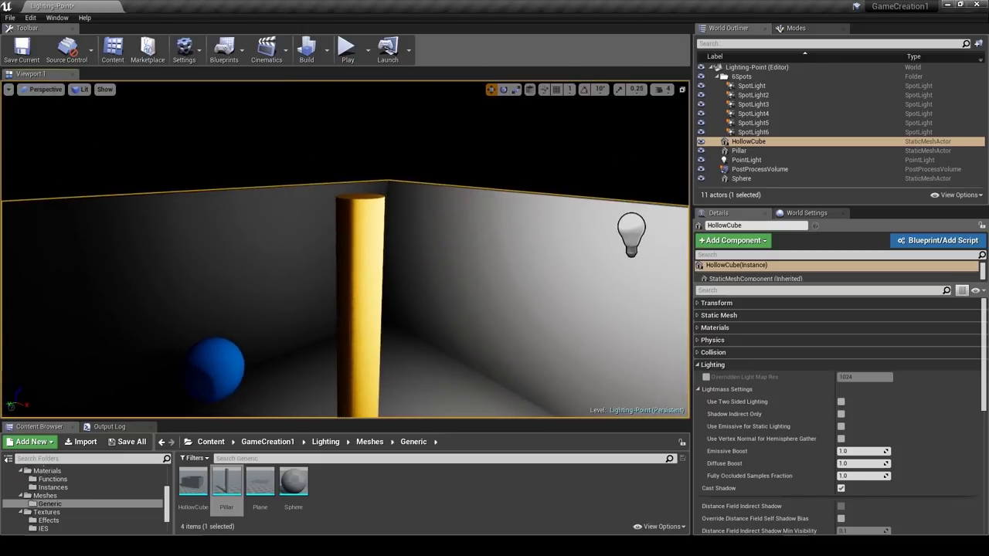
pyautogui.moveTo(417, 286); pyautogui.dragTo(391, 258, button='right')
pyautogui.click(392, 247)
pyautogui.press('s')
pyautogui.moveTo(343, 219); pyautogui.dragTo(342, 175, button='right')
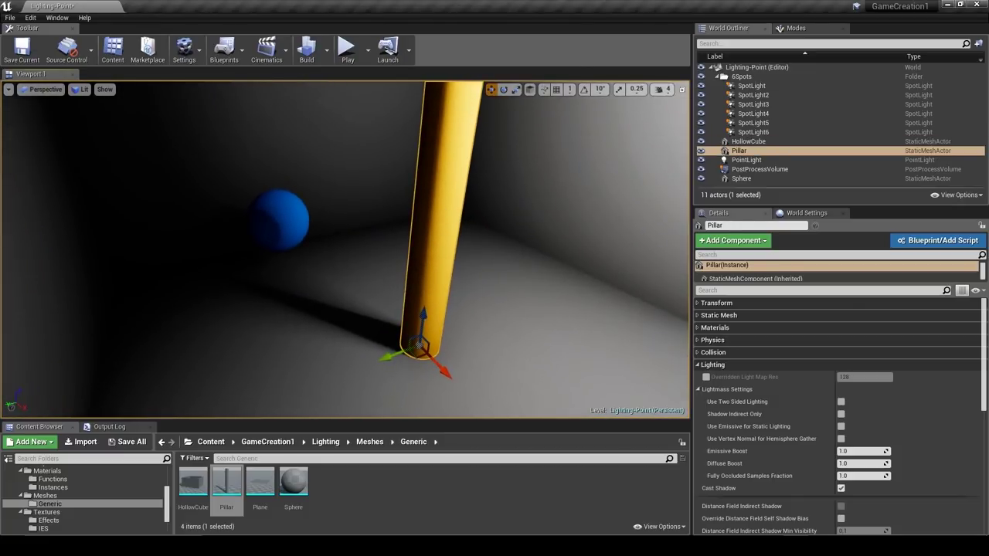
pyautogui.press('Escape')
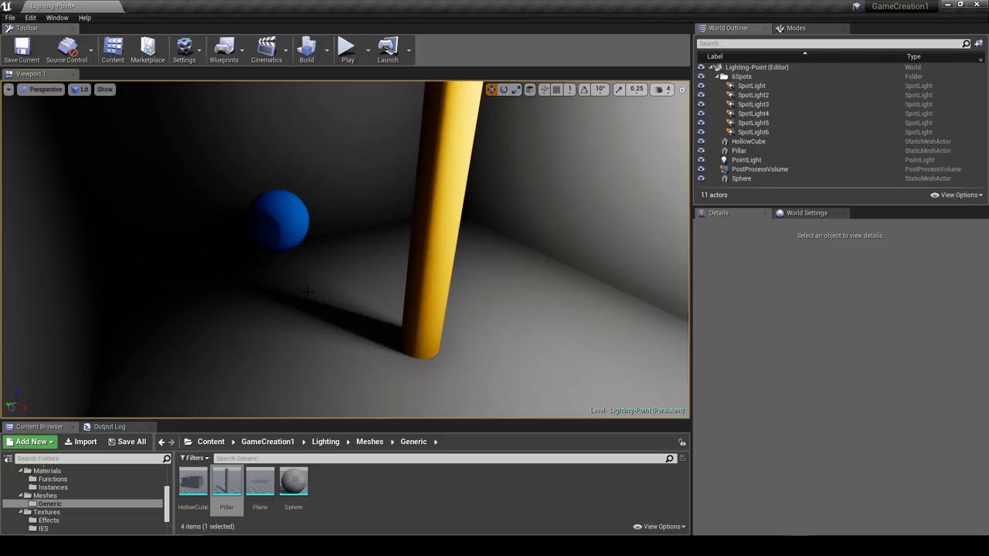
pyautogui.moveTo(342, 267); pyautogui.dragTo(379, 257, button='right')
# Select the hollow cube and check the scene in the Lightmap Density optimization view mode.
pyautogui.click(269, 120)
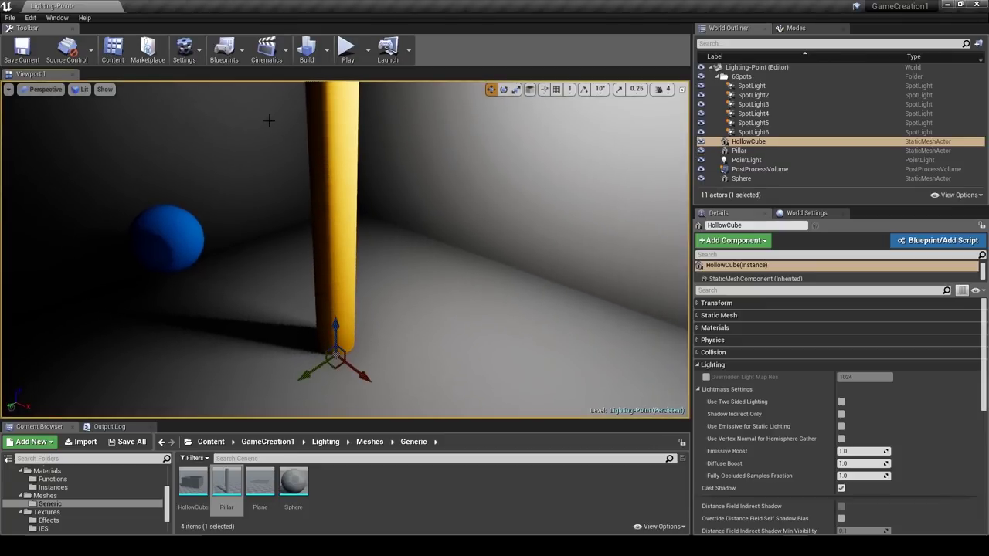
pyautogui.click(75, 90)
pyautogui.moveTo(140, 178)
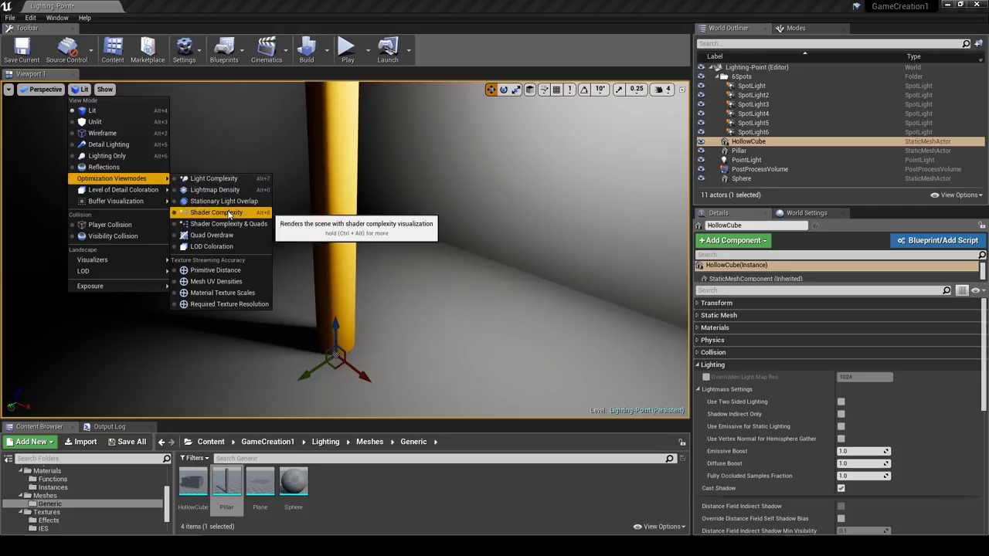
pyautogui.click(204, 190)
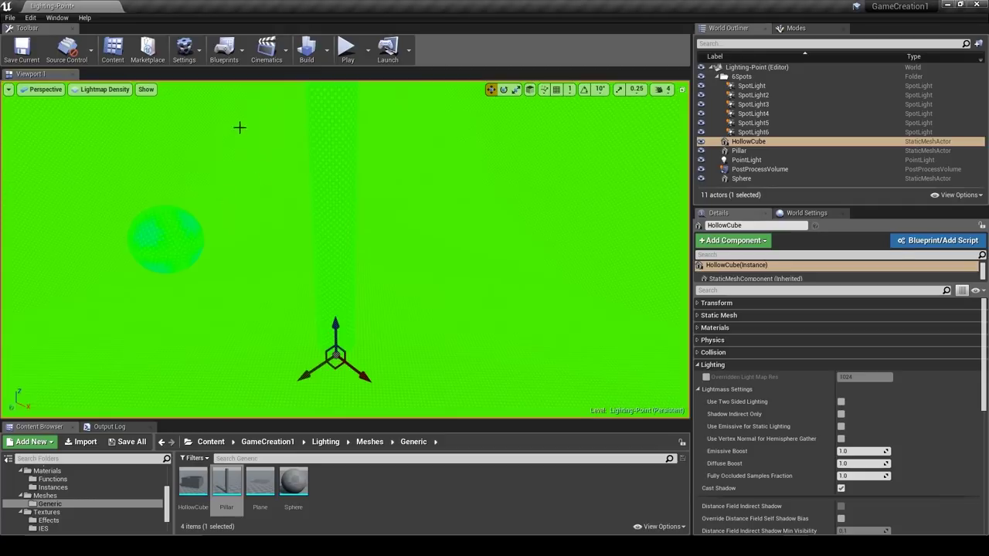
pyautogui.moveTo(359, 257); pyautogui.dragTo(357, 255, button='right')
pyautogui.click(108, 90)
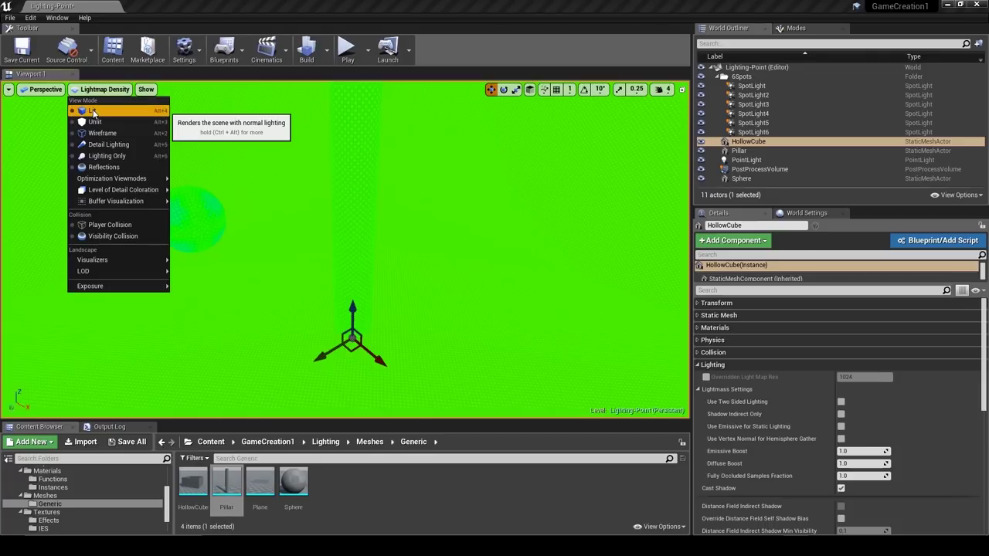
pyautogui.moveTo(140, 181)
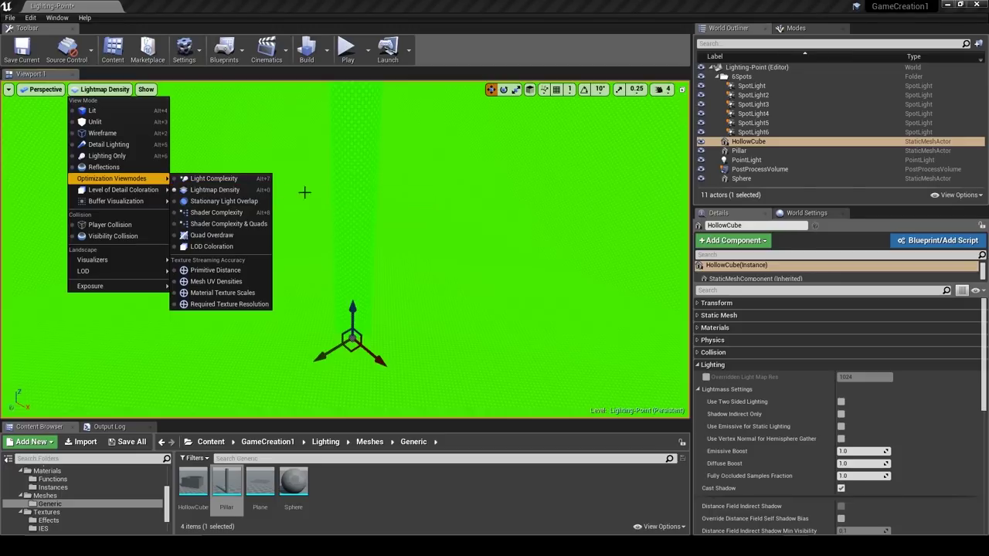
pyautogui.moveTo(398, 165); pyautogui.dragTo(386, 172, button='right')
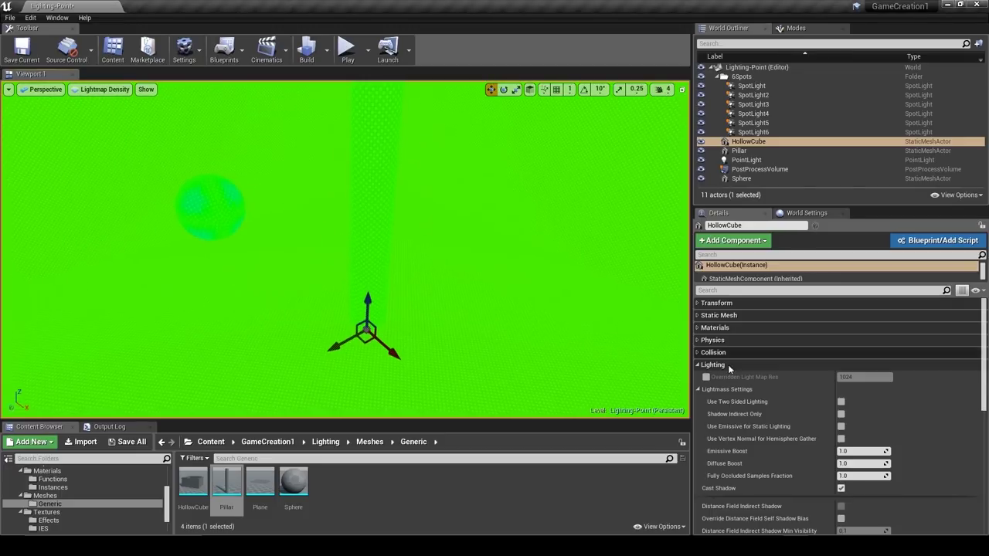
# Enable Overridden Light Map Res on the hollow cube and set it to 32.
pyautogui.click(705, 377)
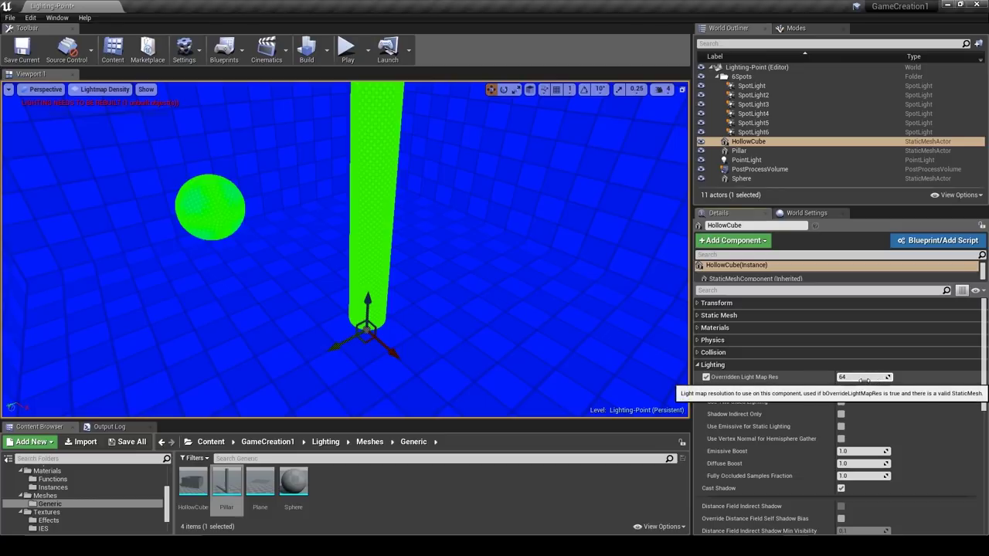
pyautogui.click(871, 378)
pyautogui.write('32')
pyautogui.press('Return')
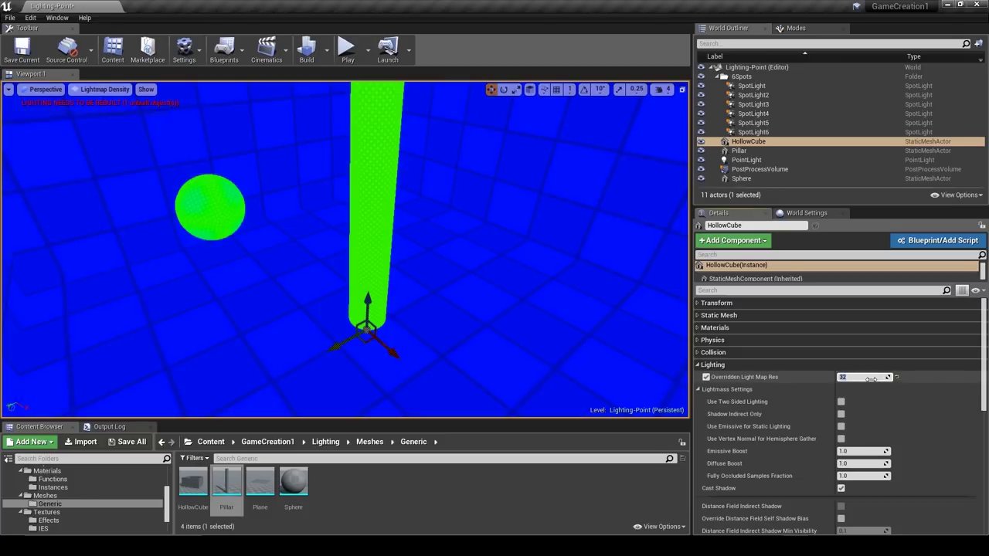
pyautogui.moveTo(376, 142); pyautogui.dragTo(433, 85, button='right')
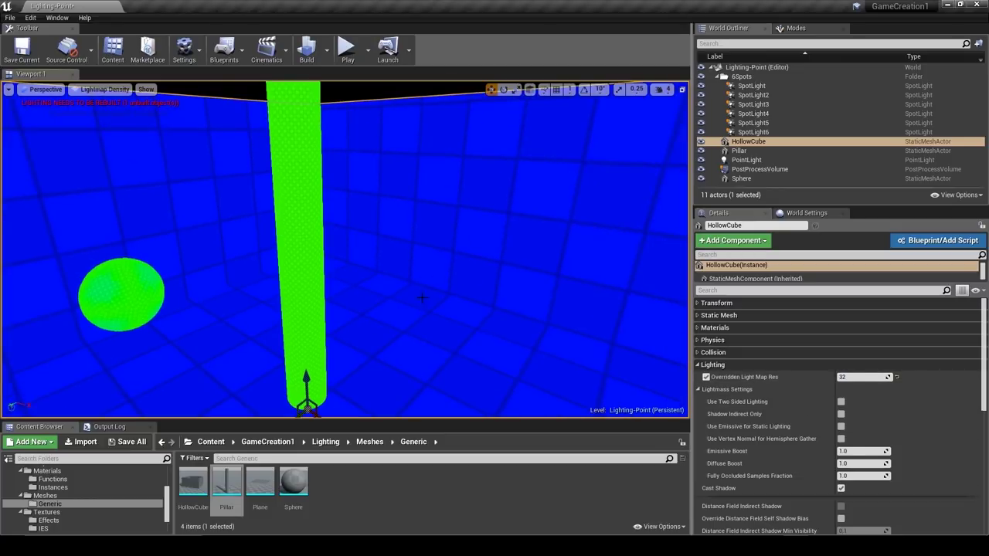
pyautogui.moveTo(300, 251); pyautogui.dragTo(510, 250, button='right')
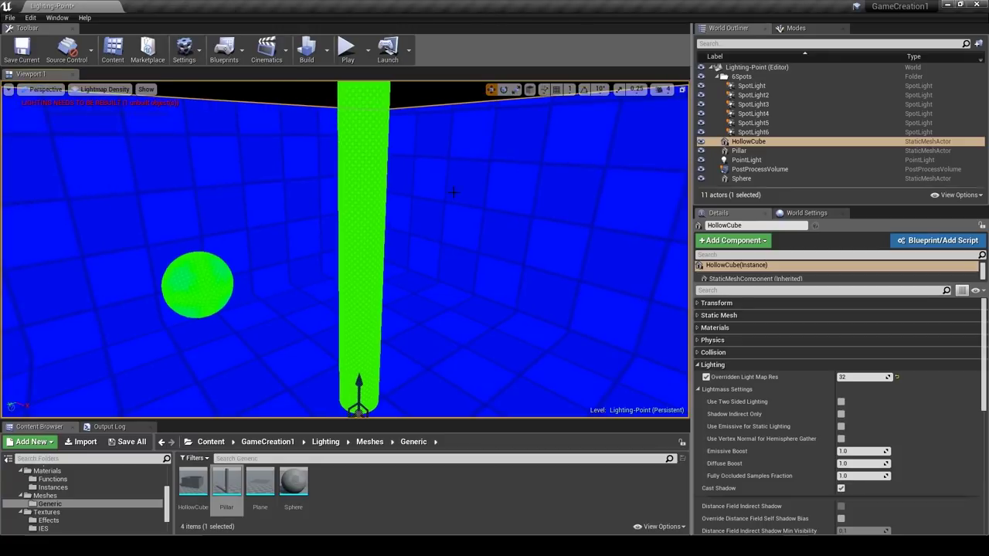
# Switch back to the Lit view mode and rebuild the lighting with the hollow cube's reduced lightmap resolution.
pyautogui.click(97, 90)
pyautogui.click(93, 111)
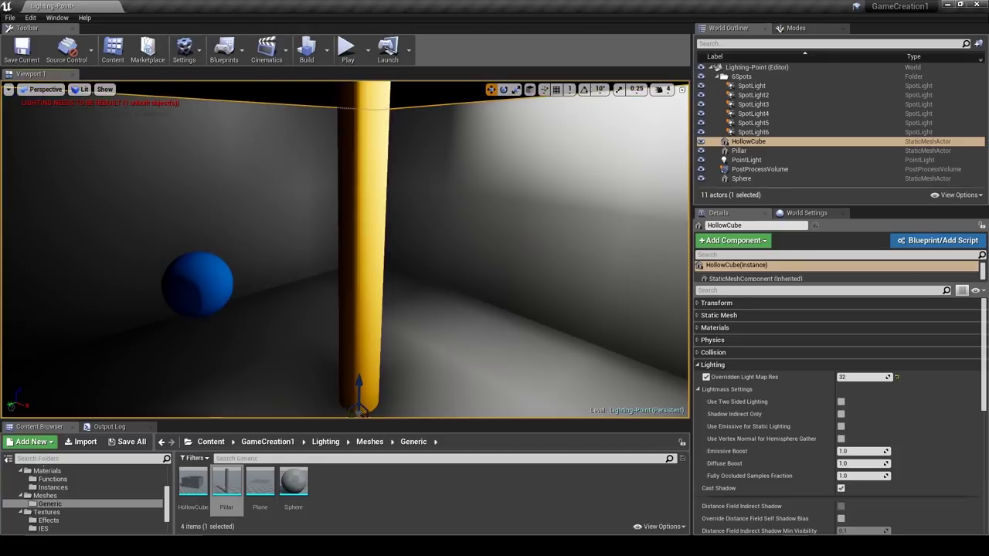
pyautogui.moveTo(324, 193); pyautogui.dragTo(319, 244, button='right')
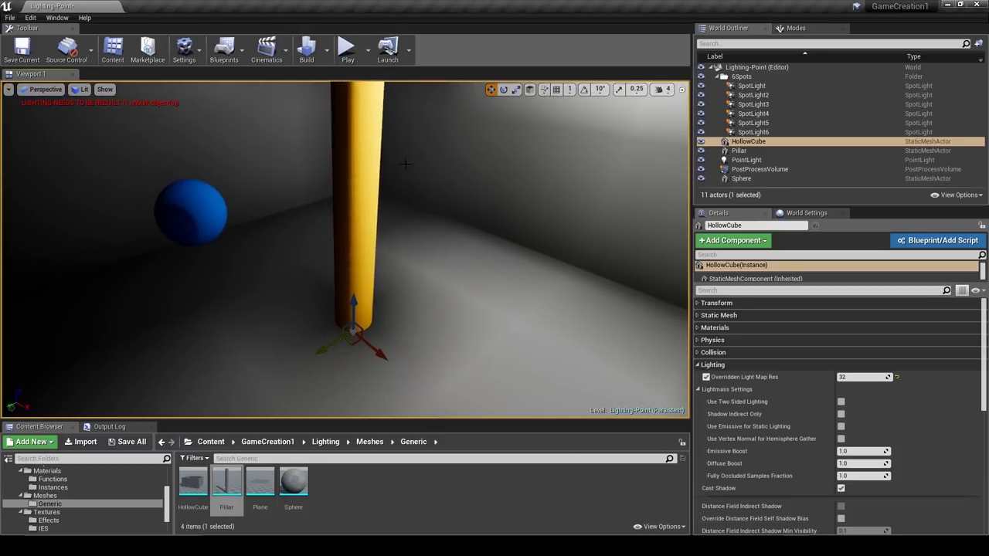
pyautogui.click(307, 50)
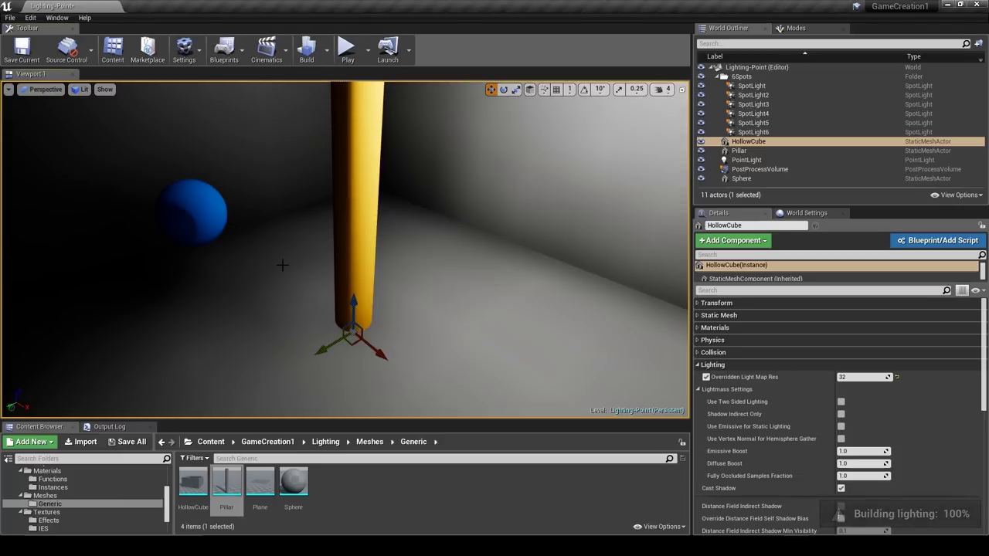
# Examine the floor around the pillar's base and the sphere to judge the low-resolution baked shadows.
pyautogui.moveTo(282, 265); pyautogui.dragTo(387, 267, button='right')
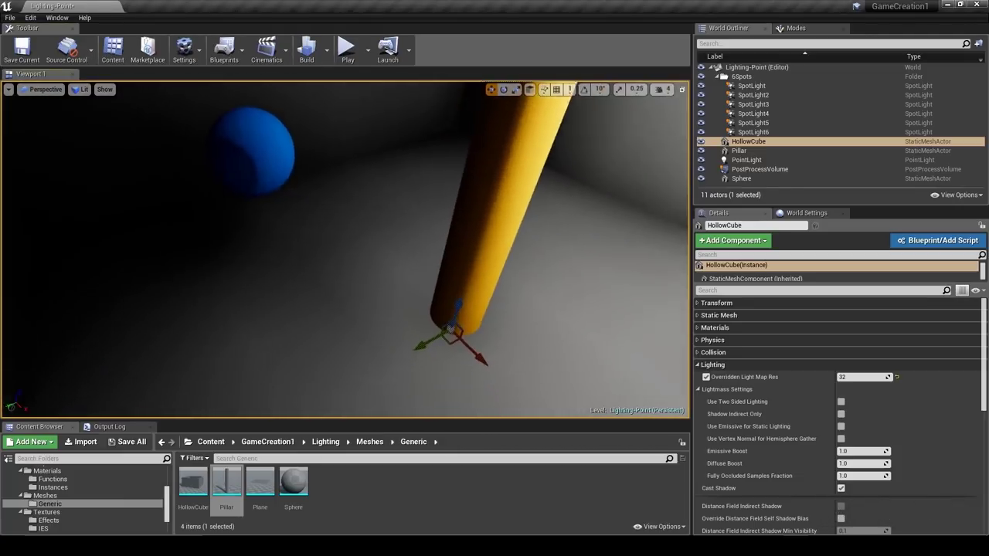
pyautogui.moveTo(281, 304)
pyautogui.mouseDown(button='right')
pyautogui.moveTo(262, 298)
pyautogui.moveTo(309, 278)
pyautogui.moveTo(281, 304)
pyautogui.mouseUp(button='right')
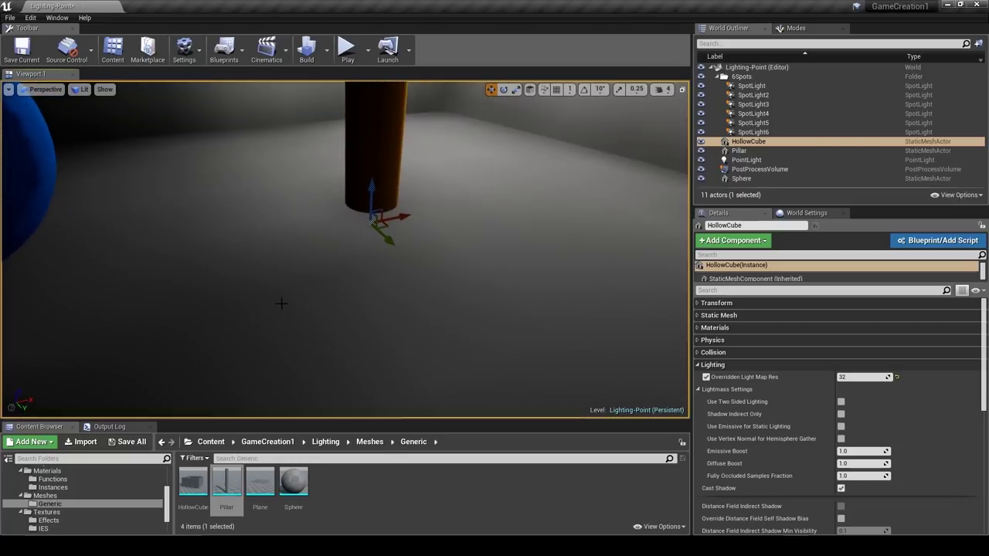
pyautogui.moveTo(371, 251); pyautogui.dragTo(371, 270, button='right')
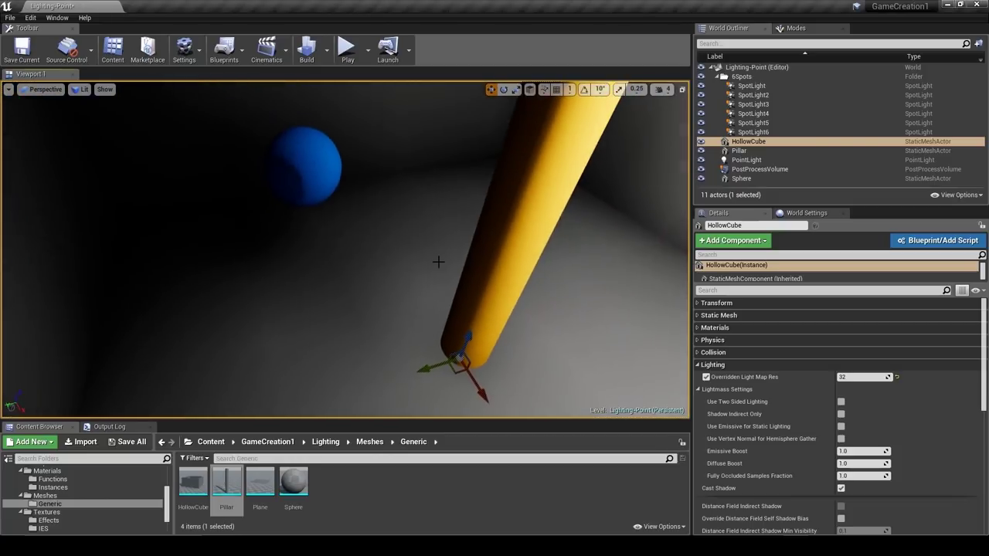
pyautogui.moveTo(437, 261); pyautogui.dragTo(452, 255, button='right')
pyautogui.moveTo(345, 250); pyautogui.dragTo(347, 205, button='right')
pyautogui.moveTo(394, 265); pyautogui.dragTo(390, 264, button='right')
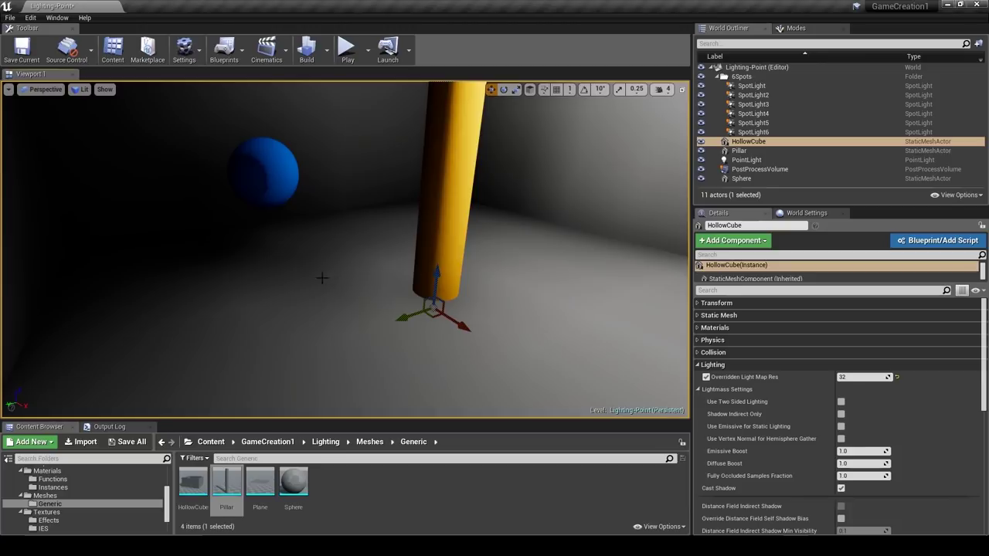
pyautogui.moveTo(318, 309)
pyautogui.mouseDown(button='right')
pyautogui.moveTo(342, 289)
pyautogui.moveTo(333, 272)
pyautogui.moveTo(332, 311)
pyautogui.moveTo(321, 311)
pyautogui.moveTo(332, 284)
pyautogui.moveTo(323, 310)
pyautogui.mouseUp(button='right')
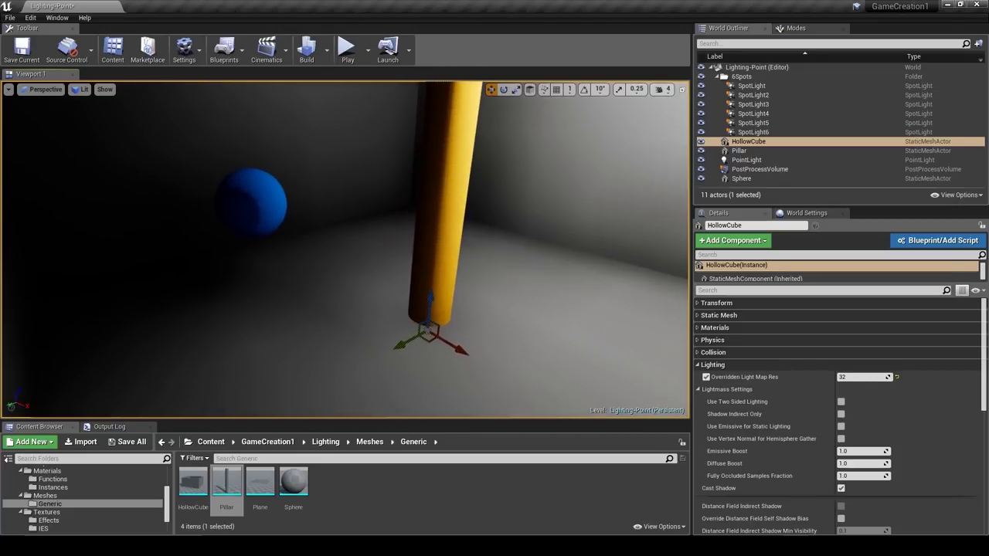
# Set the hollow cube's Overridden Light Map Res to 512, rebuild the lighting and inspect the pillar's shadow.
pyautogui.click(855, 376)
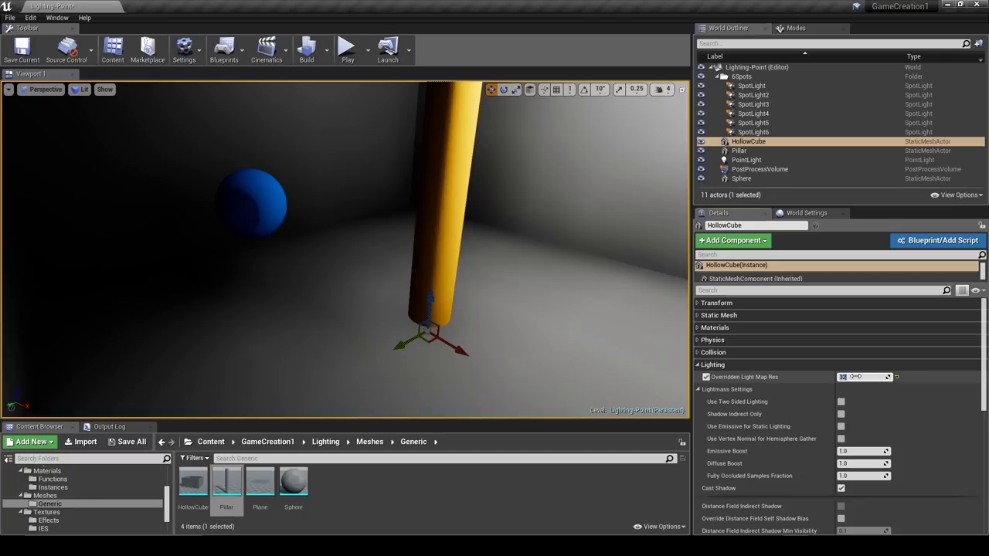
pyautogui.write('512')
pyautogui.press('Return')
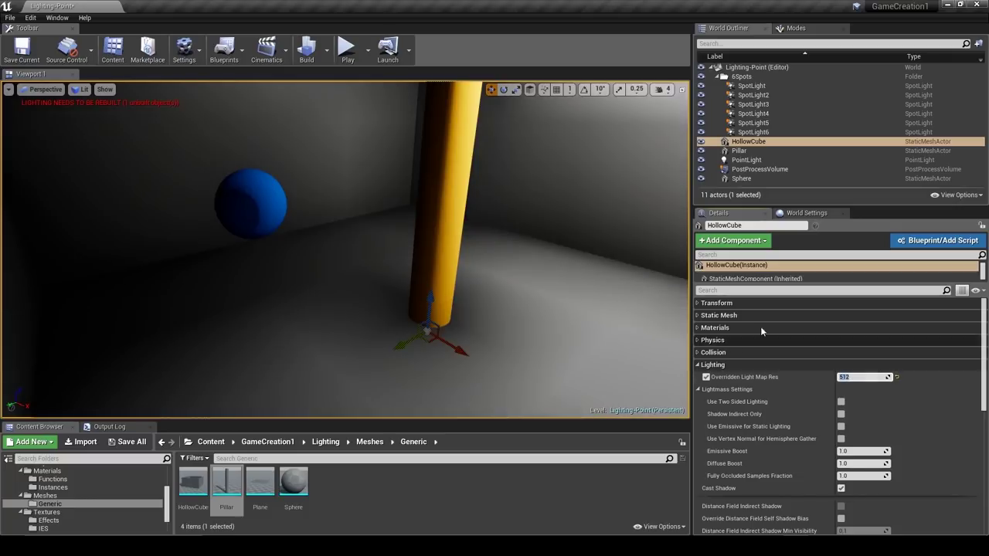
pyautogui.click(307, 50)
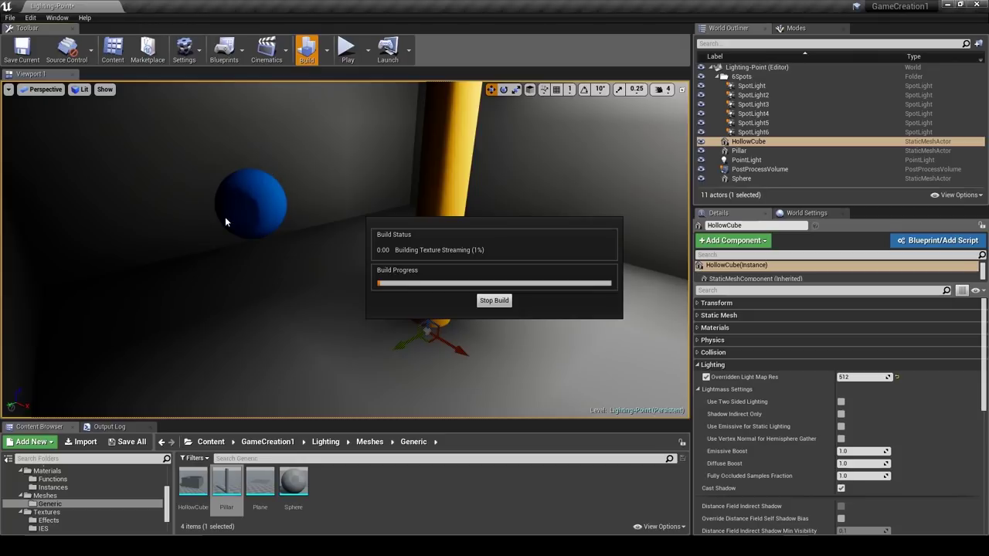
pyautogui.moveTo(225, 218); pyautogui.dragTo(521, 251, button='right')
pyautogui.press('w')
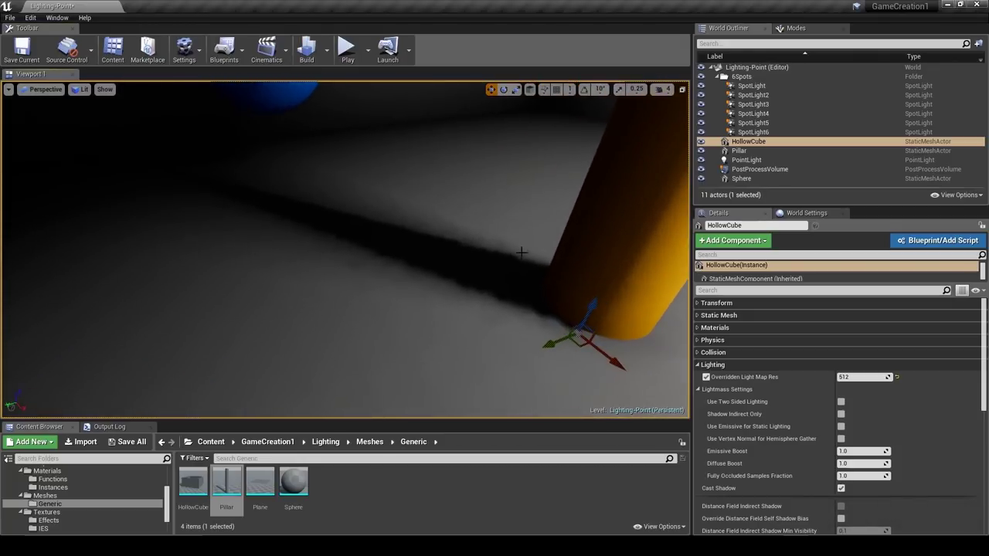
# Reset the hollow cube's Overridden Light Map Res, try 1024, and turn the override off.
pyautogui.click(898, 377)
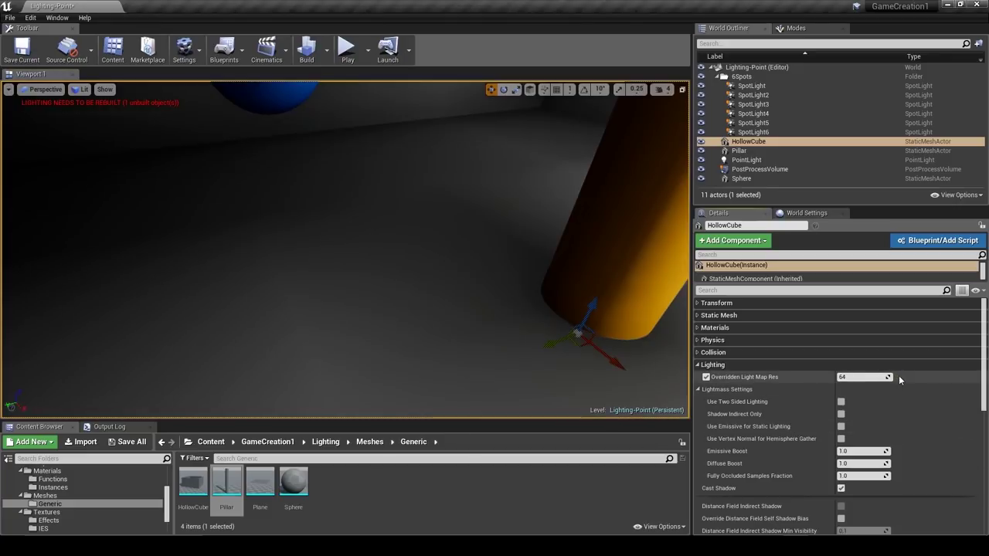
pyautogui.click(705, 377)
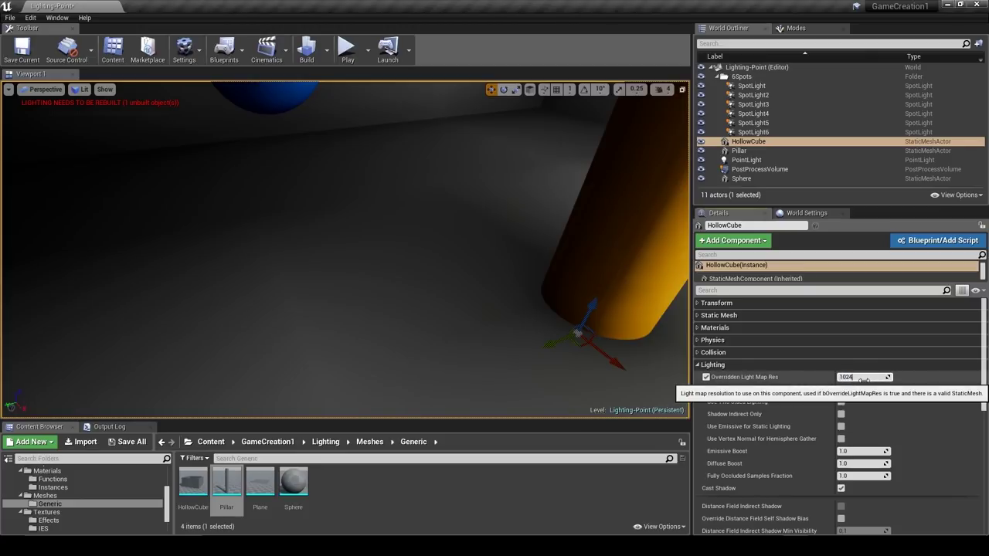
pyautogui.click(706, 377)
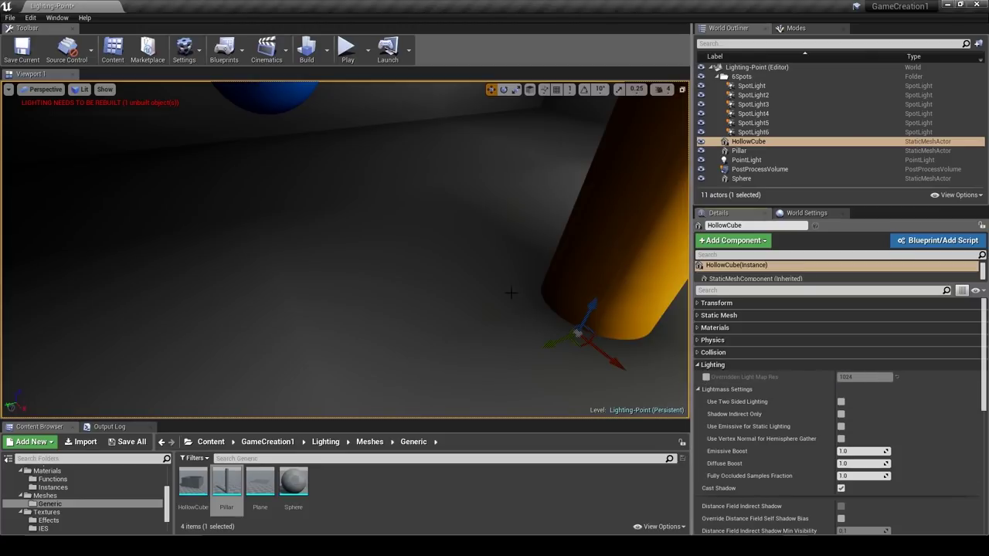
pyautogui.moveTo(454, 272)
pyautogui.mouseDown(button='right')
pyautogui.moveTo(494, 300)
pyautogui.moveTo(463, 280)
pyautogui.mouseUp(button='right')
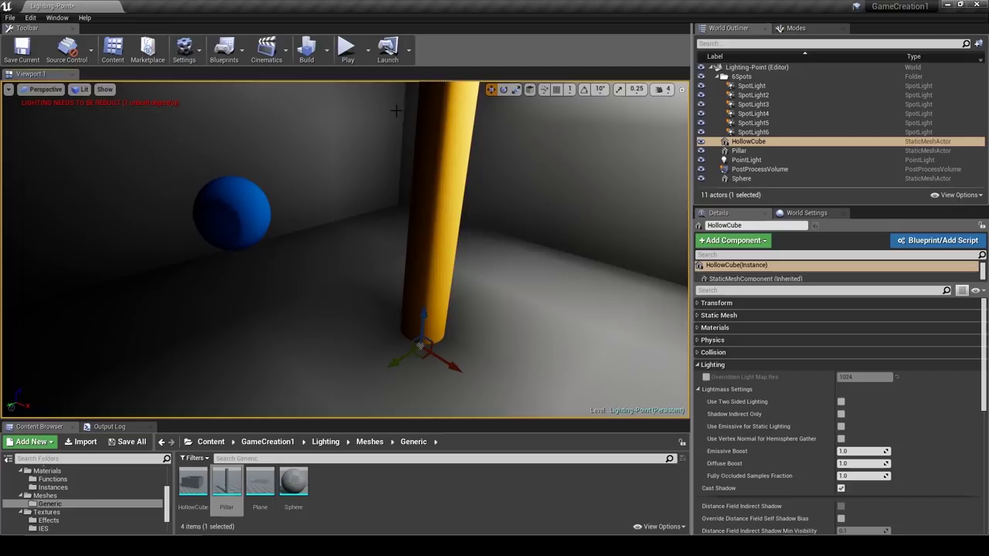
# Rebuild the lighting with the hollow cube's lightmap override turned off and inspect the pillar's baked shadow.
pyautogui.click(307, 51)
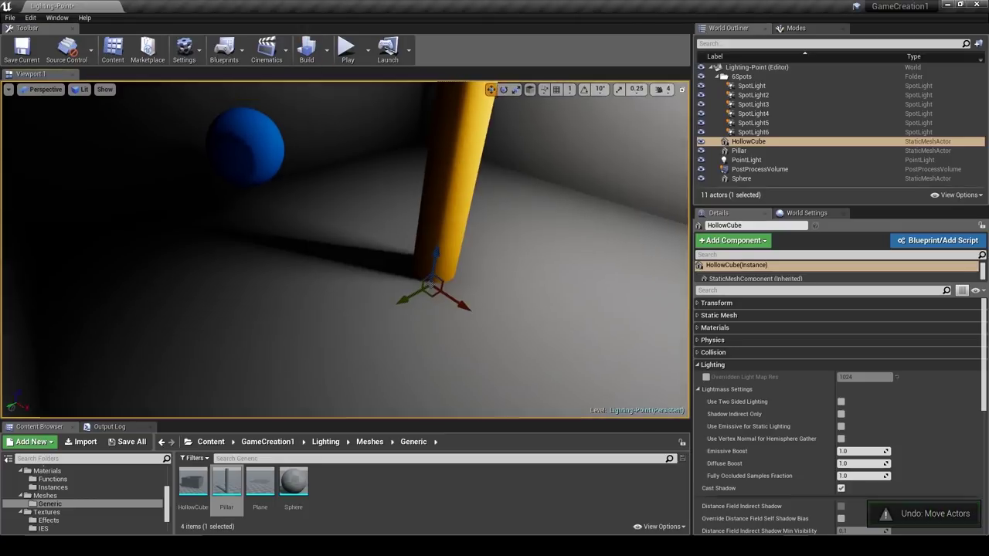
pyautogui.press('w')
pyautogui.moveTo(452, 280); pyautogui.dragTo(467, 225, button='right')
pyautogui.press('s')
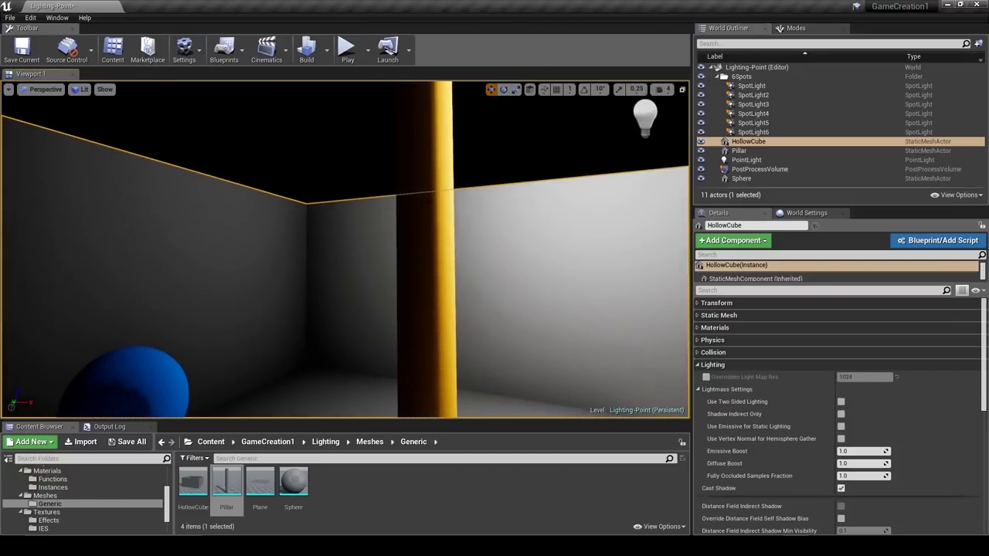
# Show the scene in the Lightmap Density view mode and examine the density on the pillar, sphere and hollow cube.
pyautogui.click(80, 89)
pyautogui.moveTo(144, 180)
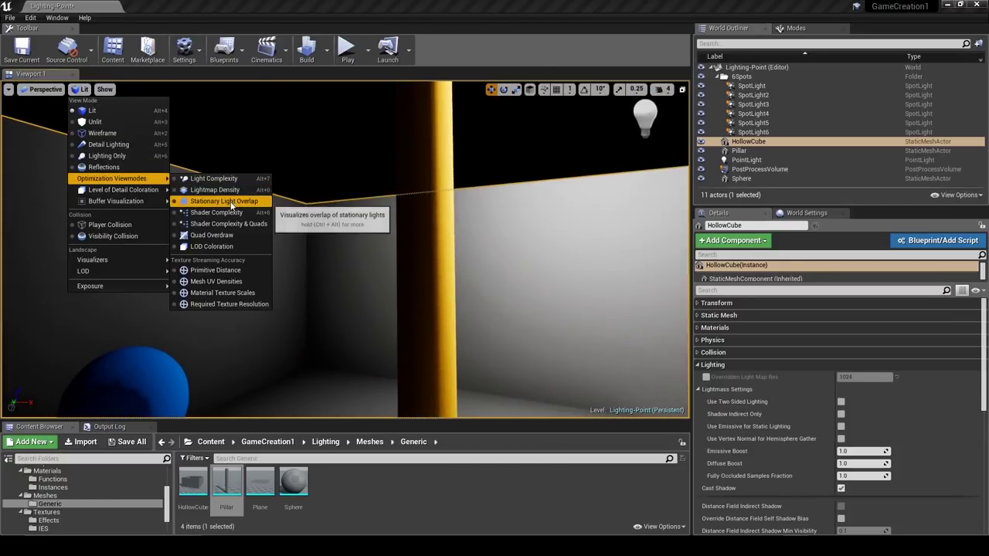
pyautogui.click(219, 189)
pyautogui.press('s')
pyautogui.moveTo(219, 188); pyautogui.dragTo(180, 223, button='right')
pyautogui.press('w')
pyautogui.press('w')
pyautogui.moveTo(346, 249); pyautogui.dragTo(405, 267, button='right')
pyautogui.press('s')
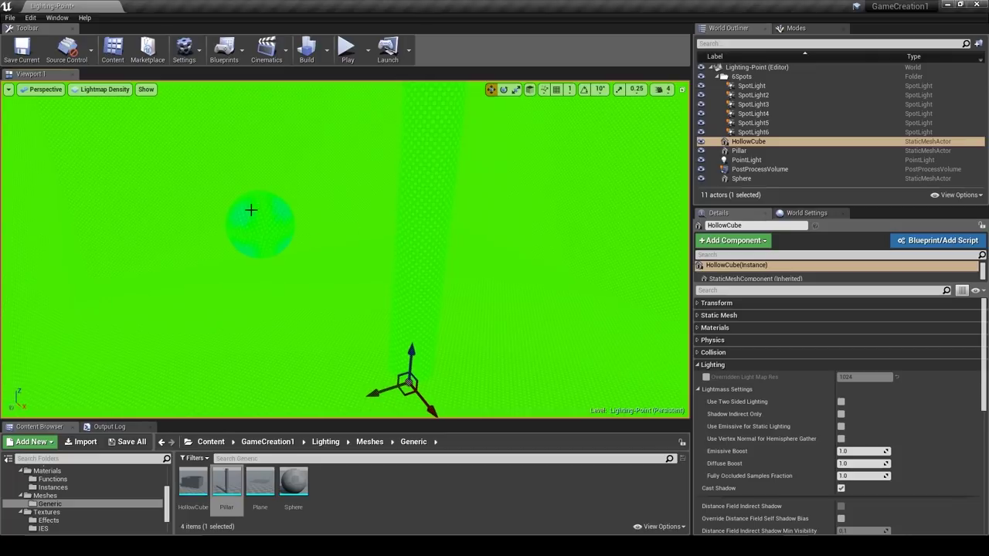
# Return the viewport to the Lit view mode and clear the selection.
pyautogui.click(101, 88)
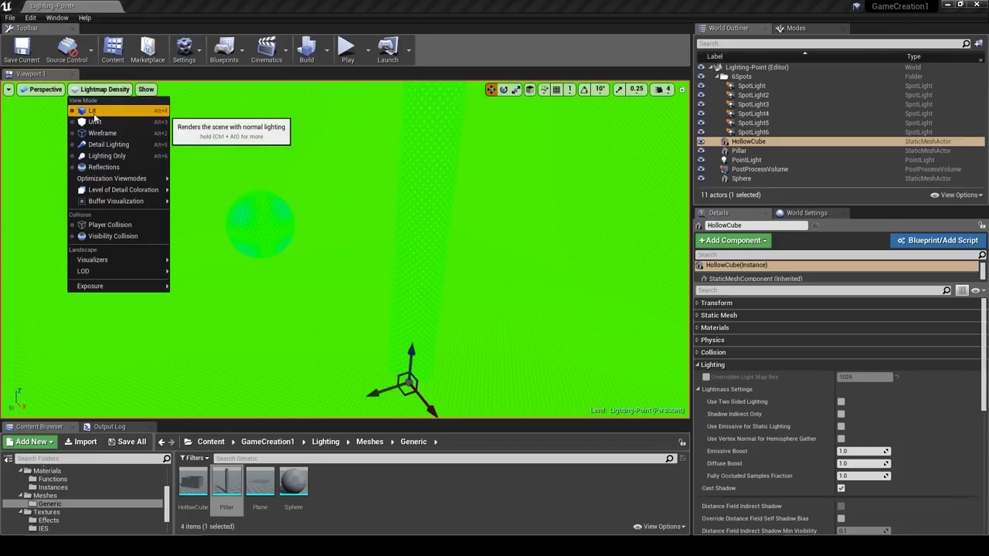
pyautogui.click(92, 111)
pyautogui.moveTo(92, 113); pyautogui.dragTo(92, 114, button='right')
pyautogui.moveTo(397, 161); pyautogui.dragTo(397, 162, button='right')
pyautogui.press('Escape')
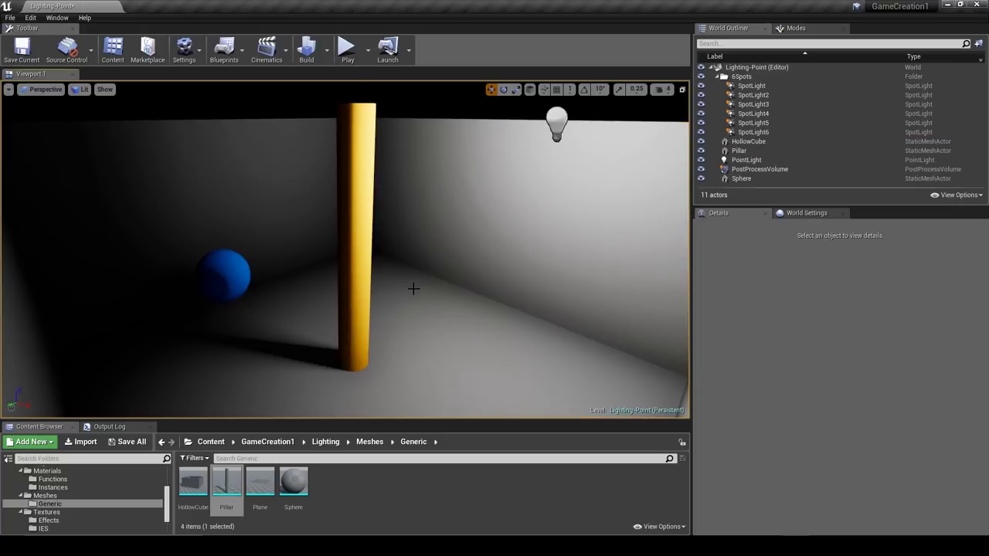
# Select the pillar and display it in the Lightmap Density view mode.
pyautogui.moveTo(414, 288); pyautogui.dragTo(400, 293, button='right')
pyautogui.click(357, 265)
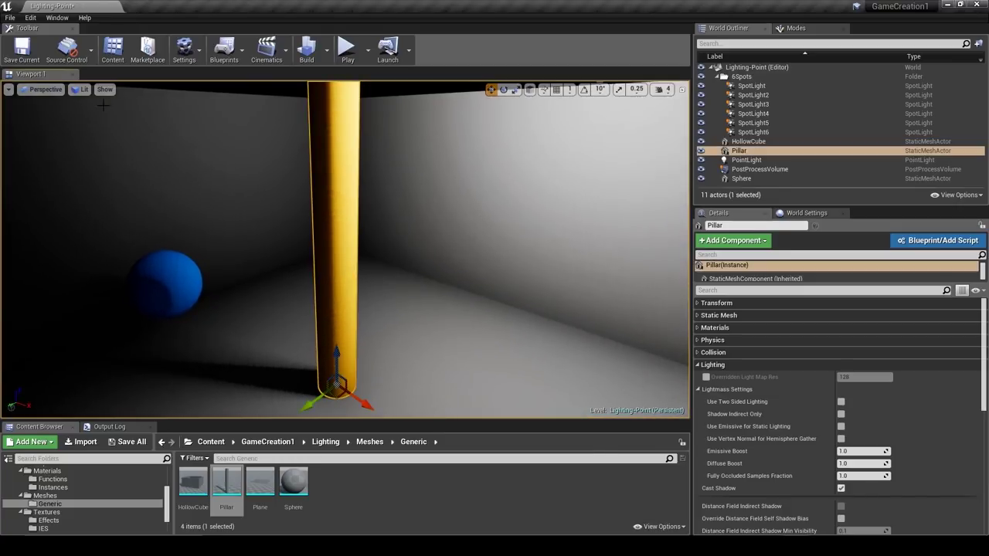
pyautogui.click(81, 89)
pyautogui.moveTo(139, 182)
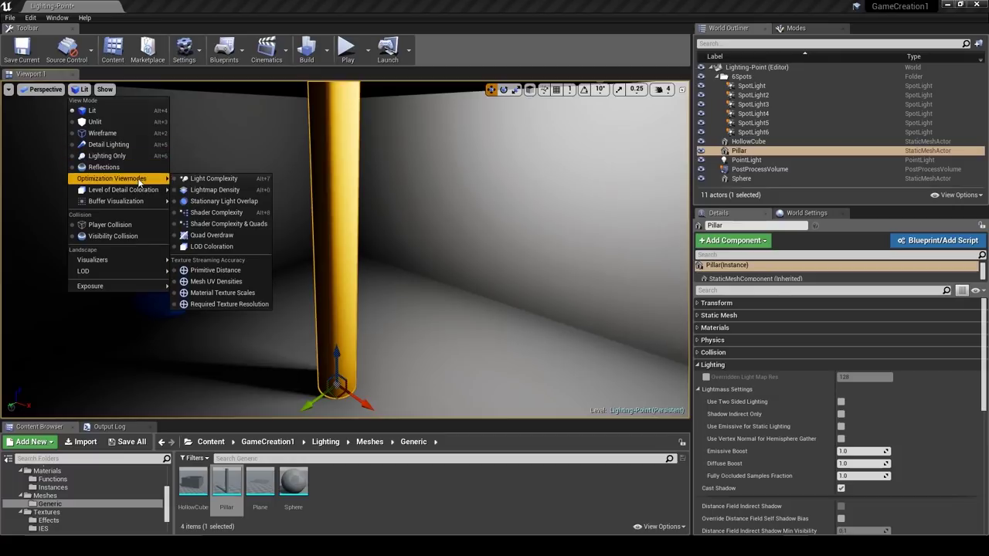
pyautogui.click(215, 189)
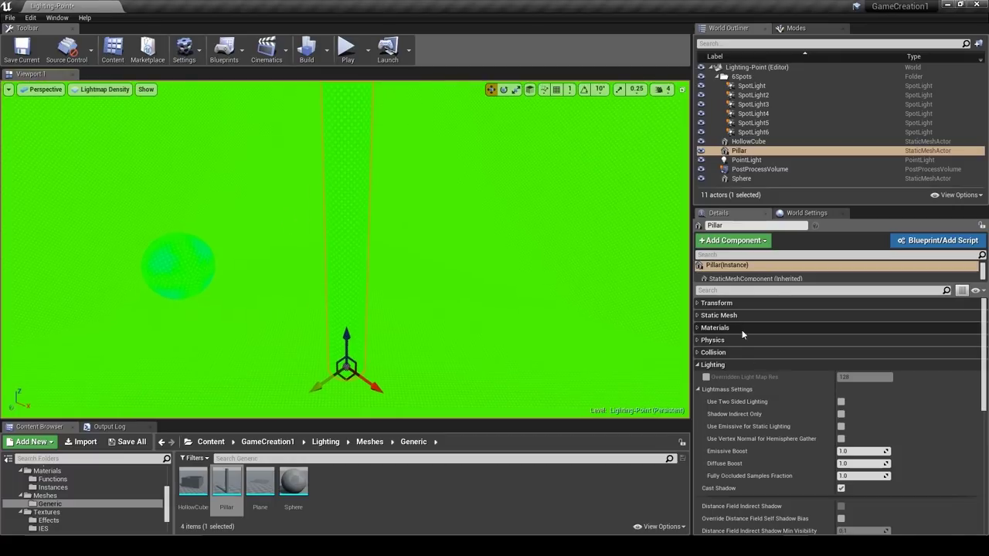
# Try the Movable, Stationary and Static mobility settings on the pillar while shifting it across the floor.
pyautogui.click(716, 303)
pyautogui.click(955, 352)
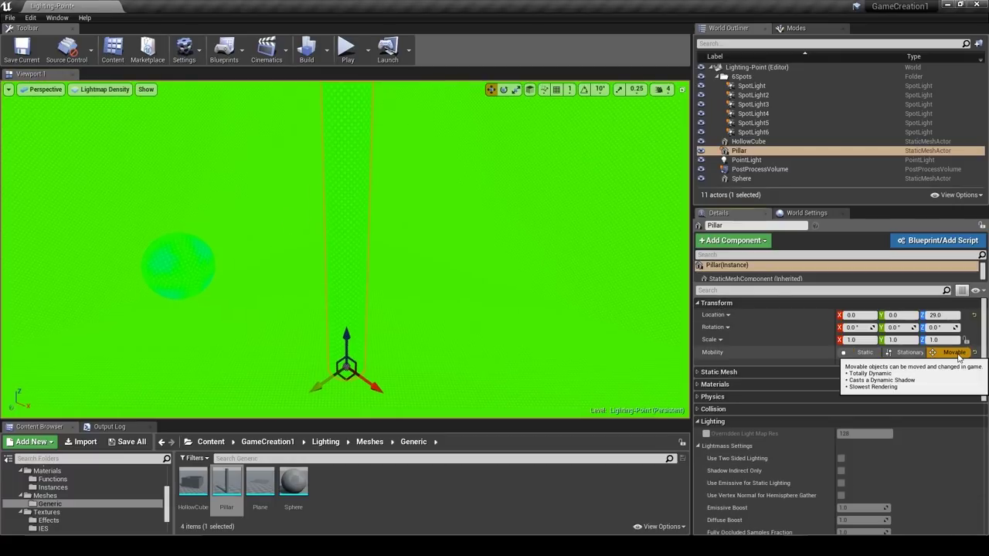
pyautogui.moveTo(348, 369)
pyautogui.mouseDown()
pyautogui.moveTo(445, 353)
pyautogui.moveTo(404, 387)
pyautogui.moveTo(421, 380)
pyautogui.moveTo(382, 365)
pyautogui.moveTo(338, 368)
pyautogui.mouseUp()
pyautogui.click(905, 353)
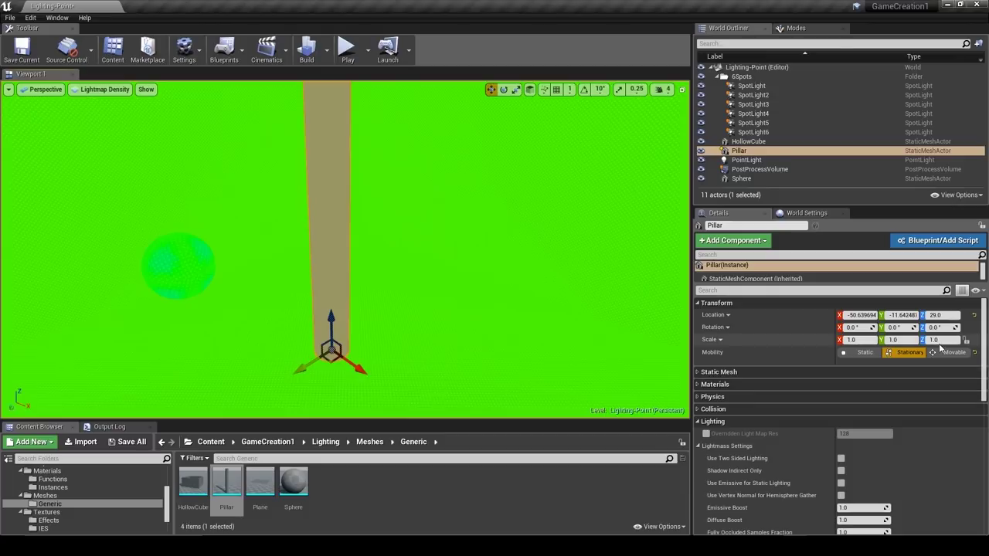
pyautogui.moveTo(362, 239); pyautogui.dragTo(448, 247, button='right')
pyautogui.click(863, 353)
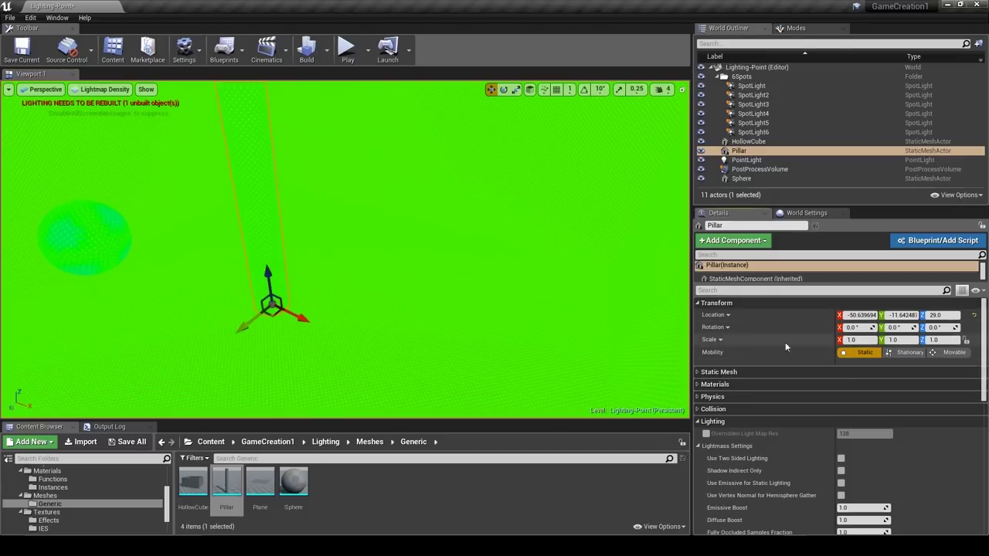
# Undo the pillar's moves and mobility changes.
pyautogui.hotkey('ctrl', 'z')
pyautogui.hotkey('ctrl', 'z')
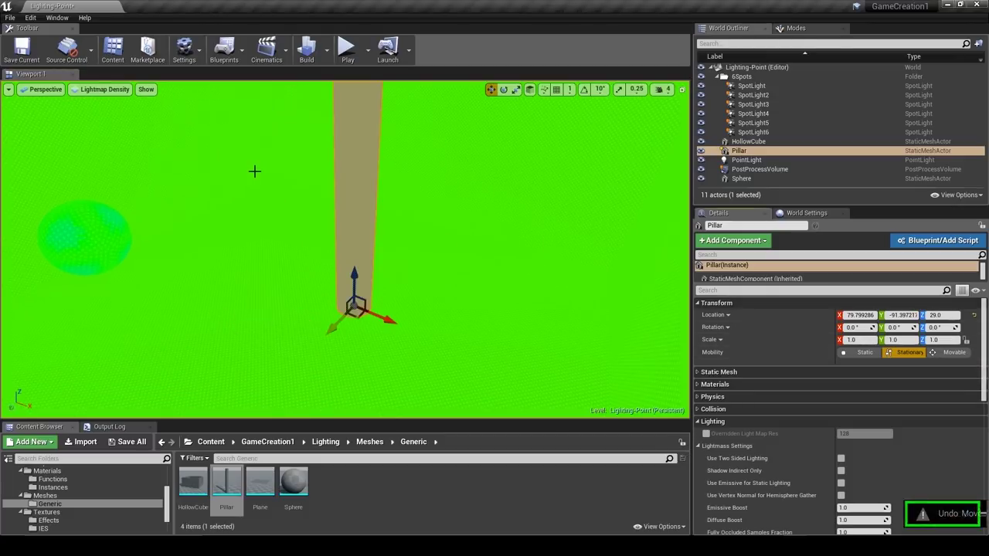
pyautogui.hotkey('ctrl', 'z')
pyautogui.hotkey('ctrl', 'z')
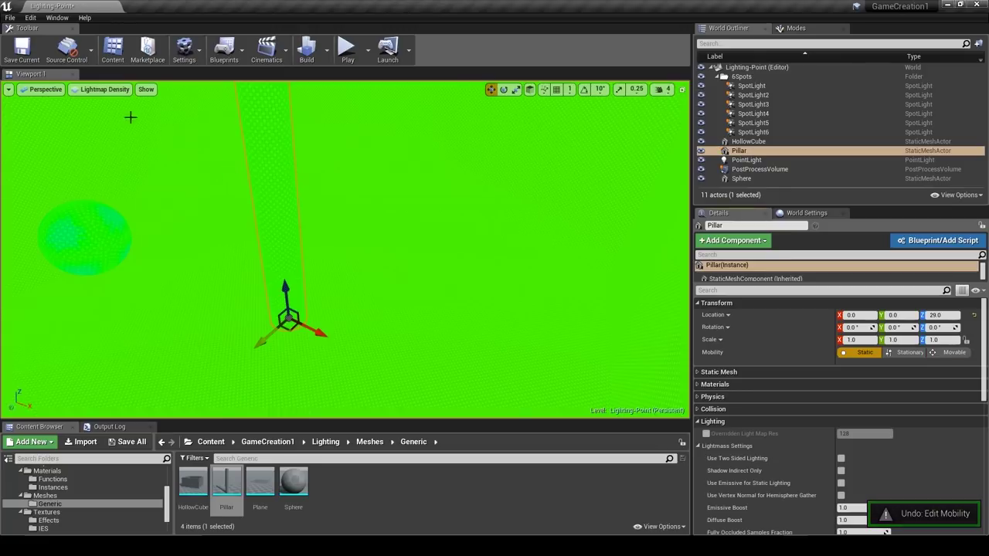
# Switch the viewport back to the Lit view mode and check the pillar's shadow on the floor.
pyautogui.click(101, 89)
pyautogui.click(97, 103)
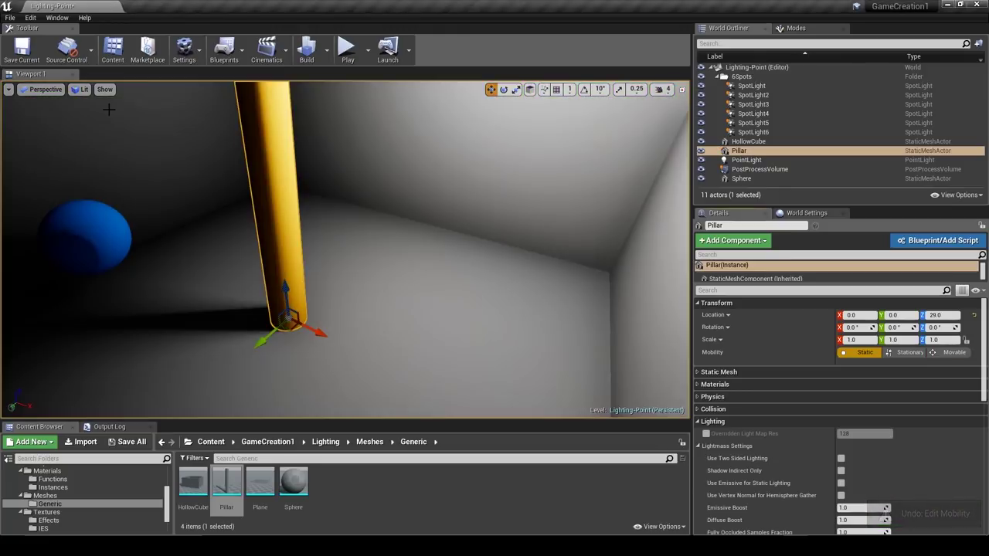
pyautogui.moveTo(109, 109); pyautogui.dragTo(54, 108, button='right')
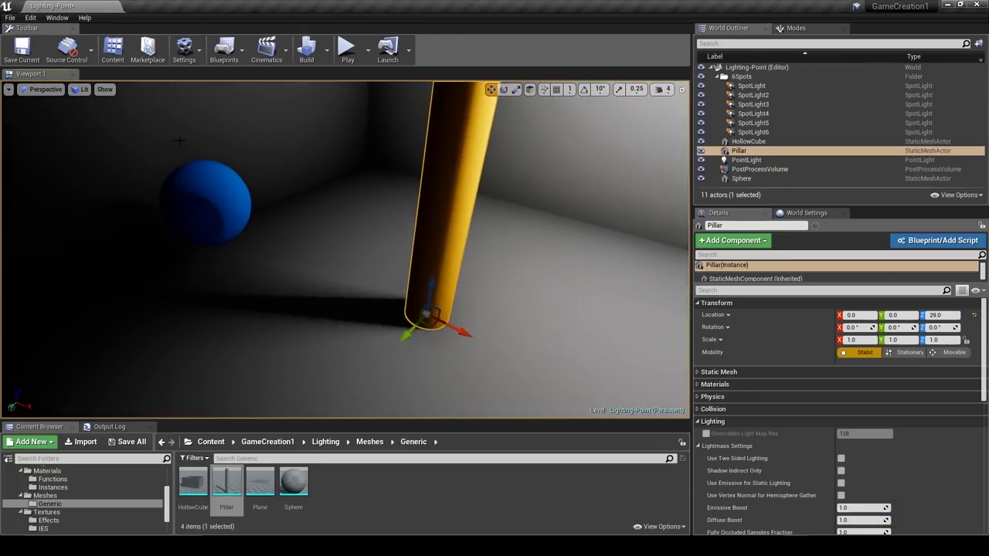
# Preview the scene in the Lighting Only view mode, turn on Game View, and restore the Lit view mode.
pyautogui.click(81, 90)
pyautogui.click(108, 156)
pyautogui.moveTo(109, 156)
pyautogui.mouseDown(button='right')
pyautogui.moveTo(176, 184)
pyautogui.moveTo(165, 212)
pyautogui.moveTo(166, 286)
pyautogui.moveTo(162, 174)
pyautogui.moveTo(174, 255)
pyautogui.moveTo(197, 267)
pyautogui.moveTo(348, 246)
pyautogui.moveTo(302, 224)
pyautogui.moveTo(239, 231)
pyautogui.moveTo(107, 166)
pyautogui.mouseUp(button='right')
pyautogui.press('g')
pyautogui.click(95, 89)
pyautogui.click(89, 104)
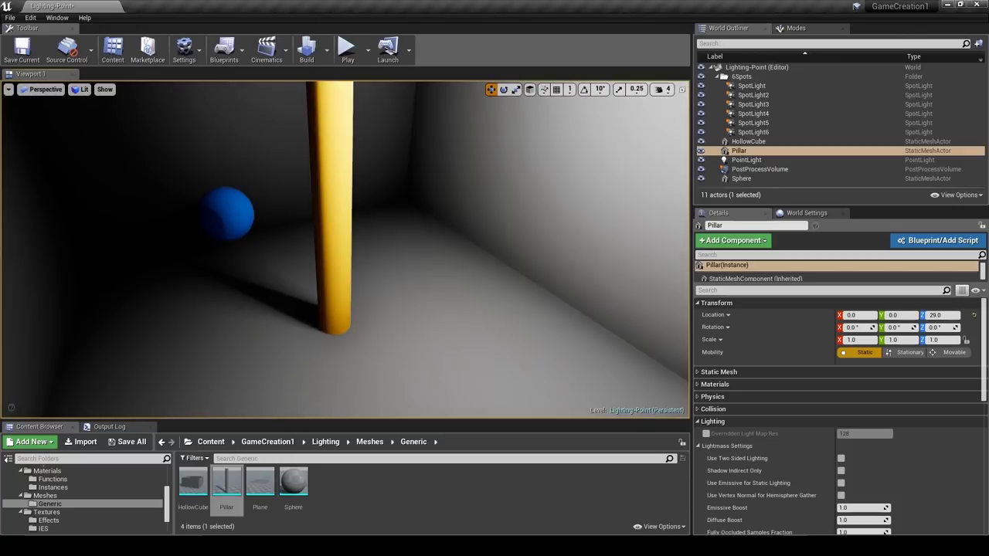
# Examine the pillar, its floor shadow and the sphere from several angles inside and above the hollow cube.
pyautogui.moveTo(272, 287); pyautogui.dragTo(348, 291, button='right')
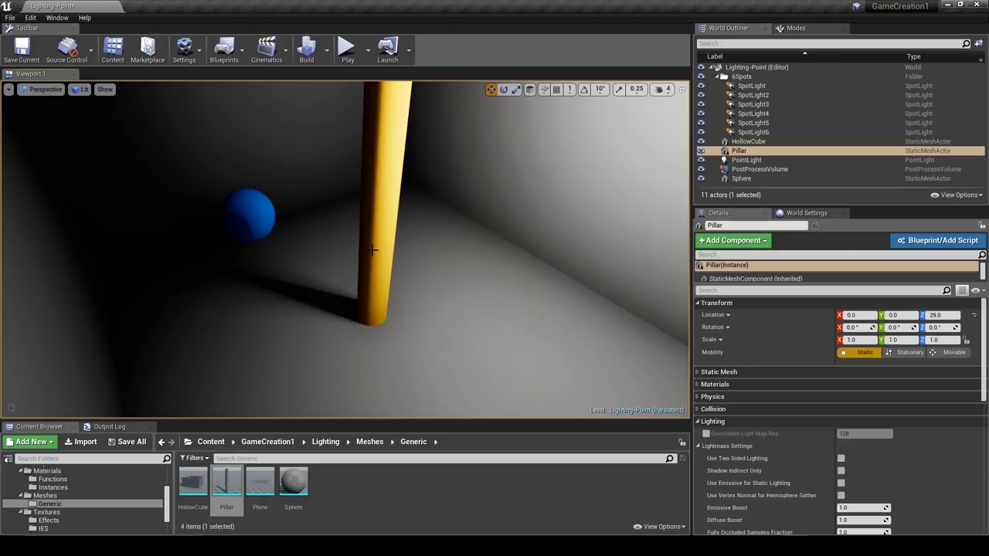
pyautogui.moveTo(340, 291)
pyautogui.mouseDown(button='right')
pyautogui.moveTo(321, 266)
pyautogui.moveTo(333, 176)
pyautogui.moveTo(305, 185)
pyautogui.moveTo(321, 274)
pyautogui.moveTo(350, 289)
pyautogui.mouseUp(button='right')
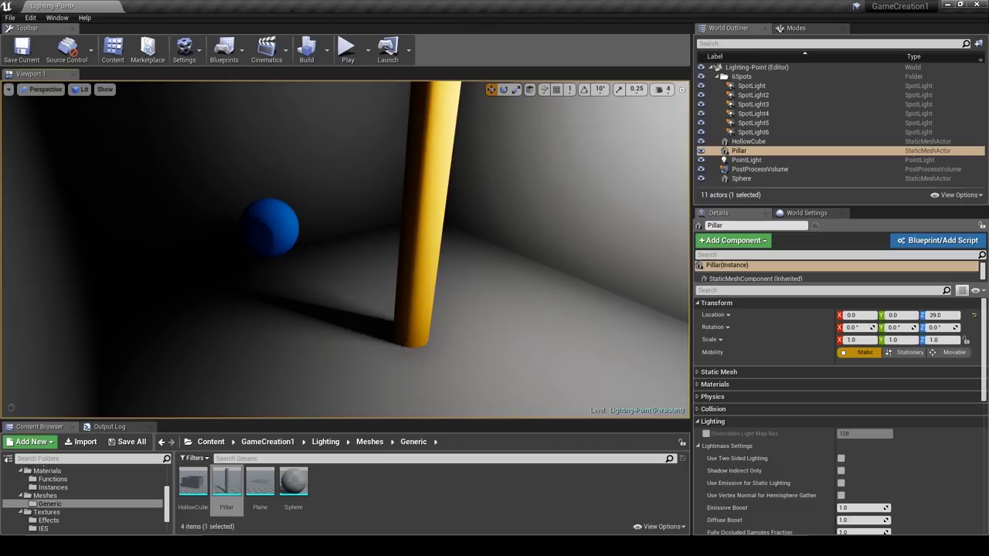
pyautogui.press('s')
pyautogui.moveTo(424, 342); pyautogui.dragTo(415, 295, button='right')
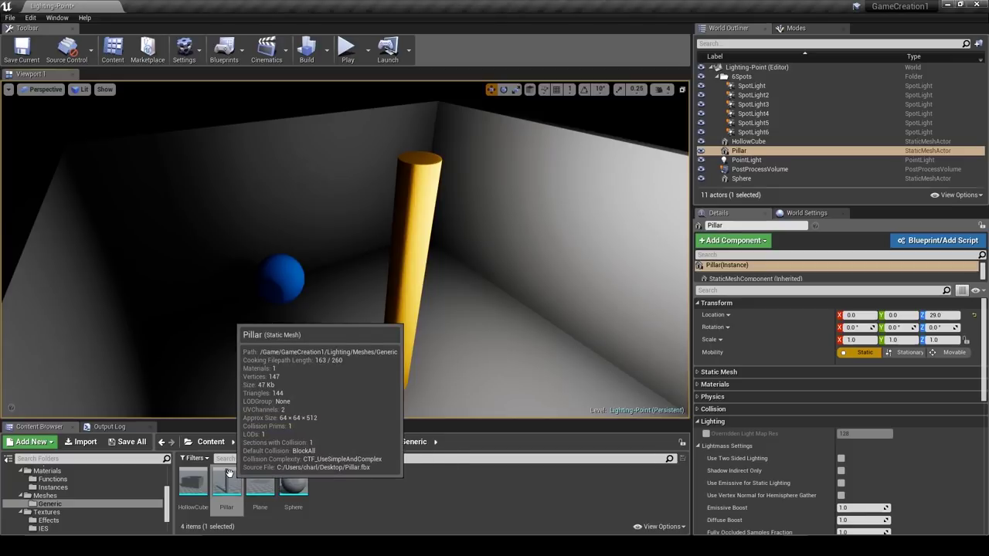
pyautogui.moveTo(289, 368)
pyautogui.mouseDown(button='right')
pyautogui.moveTo(289, 456)
pyautogui.moveTo(311, 355)
pyautogui.moveTo(301, 362)
pyautogui.moveTo(311, 396)
pyautogui.moveTo(310, 368)
pyautogui.moveTo(310, 383)
pyautogui.moveTo(295, 374)
pyautogui.mouseUp(button='right')
pyautogui.moveTo(363, 309); pyautogui.dragTo(302, 286, button='right')
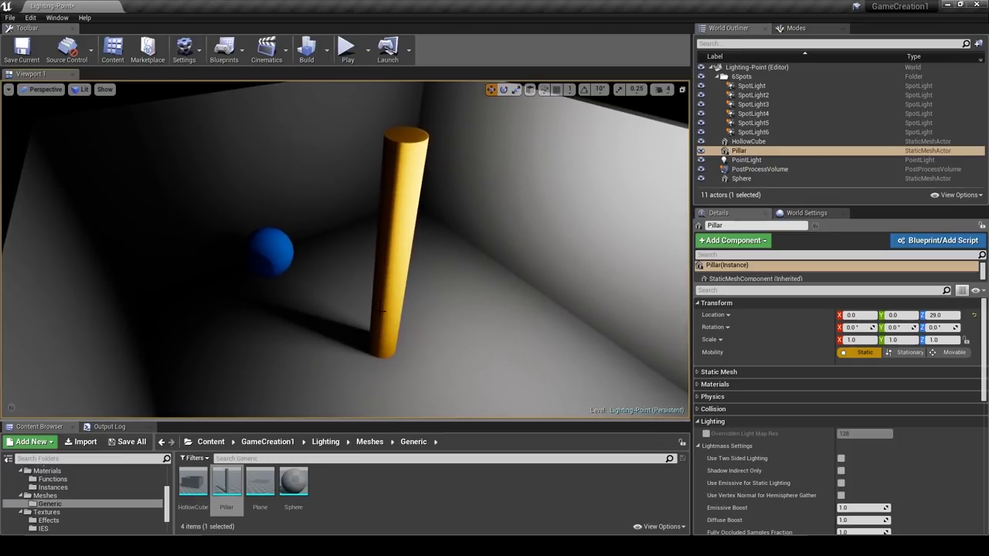
pyautogui.moveTo(302, 286)
pyautogui.mouseDown(button='right')
pyautogui.moveTo(310, 267)
pyautogui.moveTo(304, 297)
pyautogui.moveTo(305, 285)
pyautogui.moveTo(287, 294)
pyautogui.mouseUp(button='right')
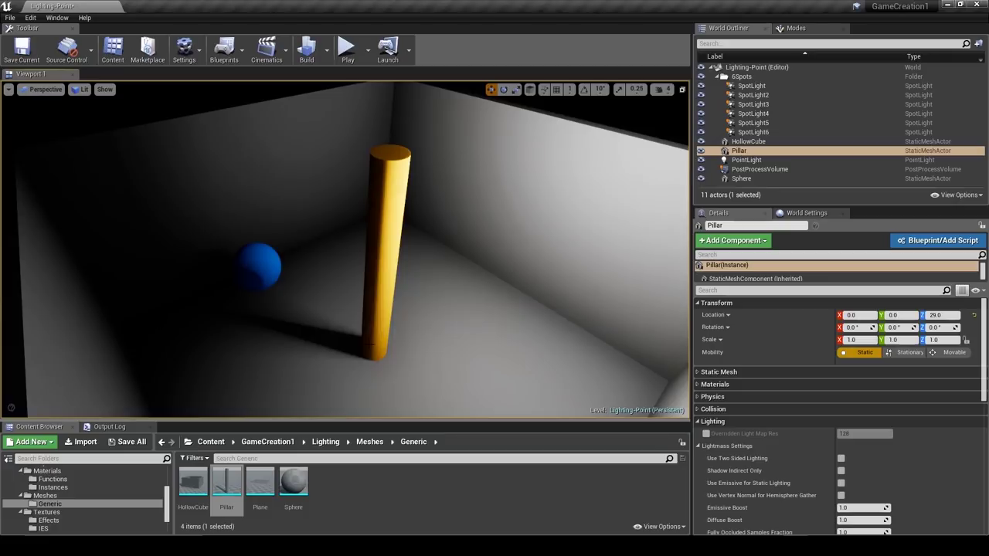